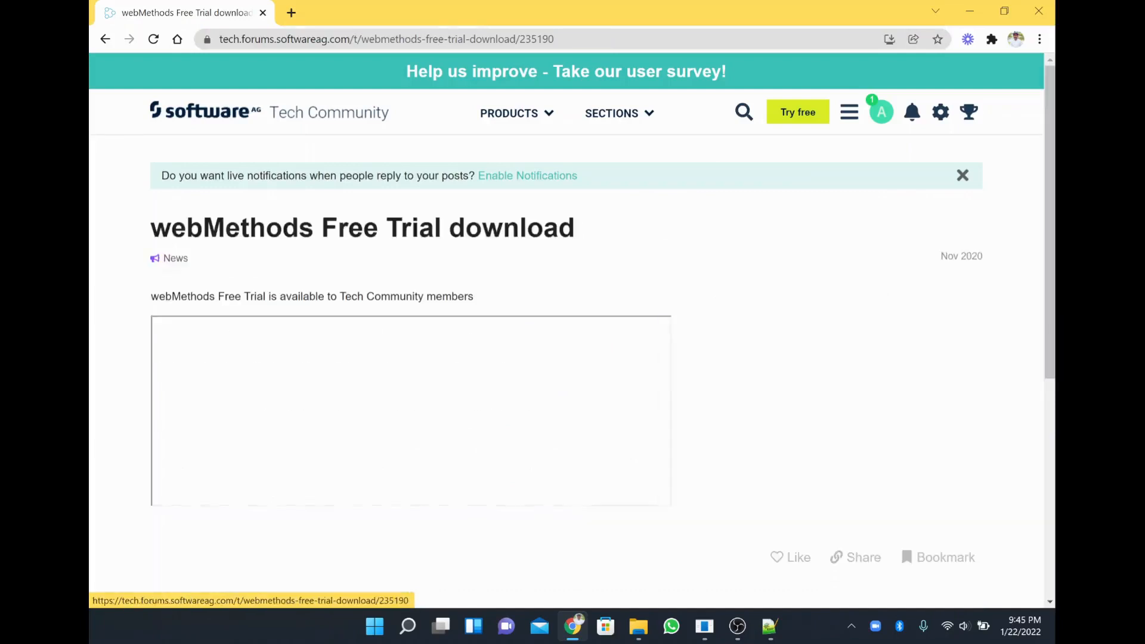
# Review the pre-filled webMethods Free Trial registration form, then switch to the Downloads folder window.
pyautogui.scroll(-6, 435, 439)
pyautogui.scroll(-5, 435, 440)
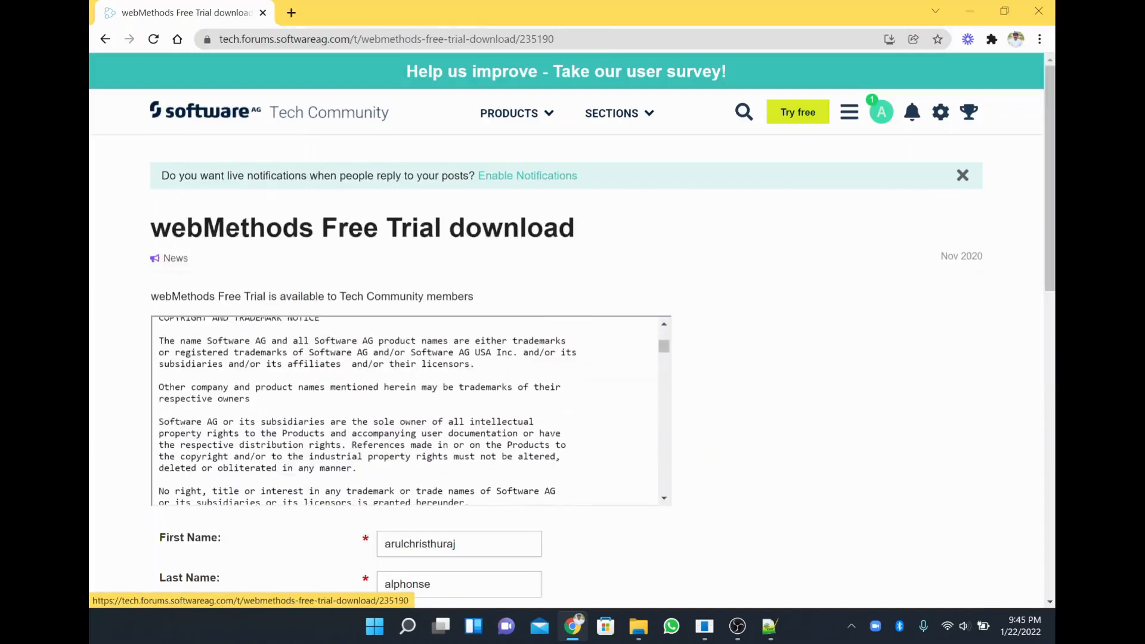
pyautogui.scroll(-5, 680, 574)
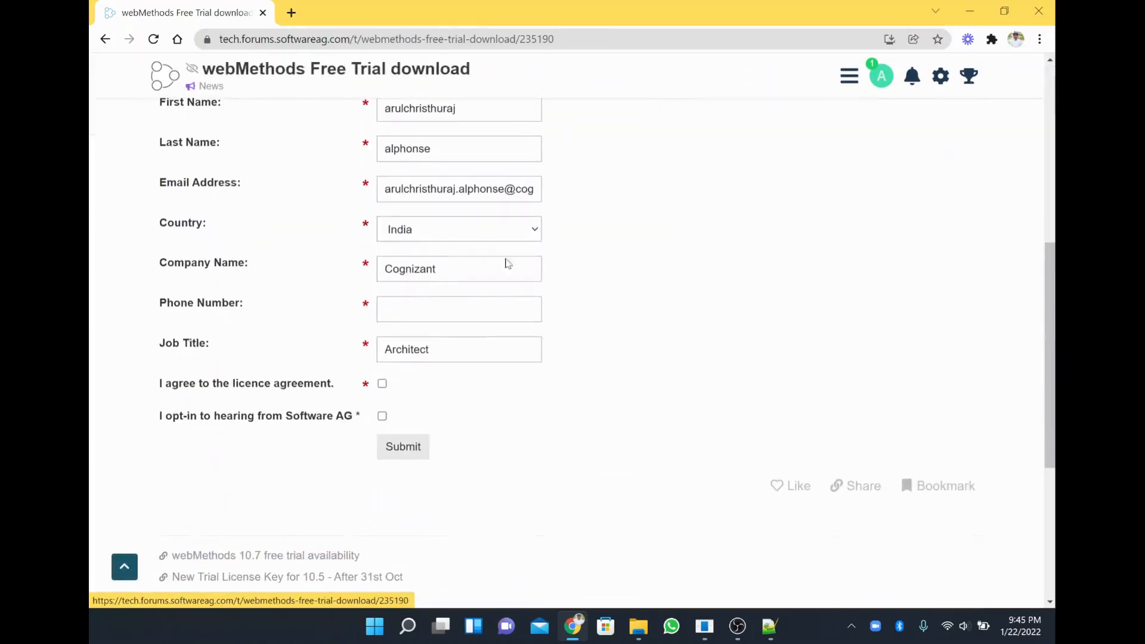
pyautogui.scroll(2, 593, 343)
pyautogui.scroll(-4, 593, 370)
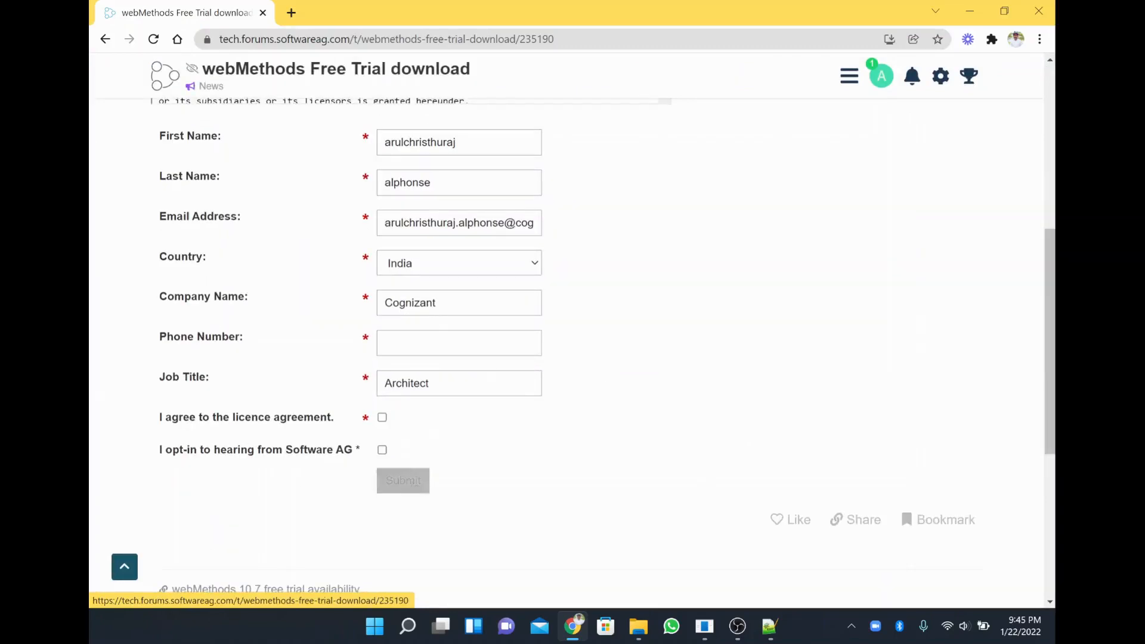
pyautogui.hotkey('alt', 'Tab')
pyautogui.hotkey('alt', 'Tab')
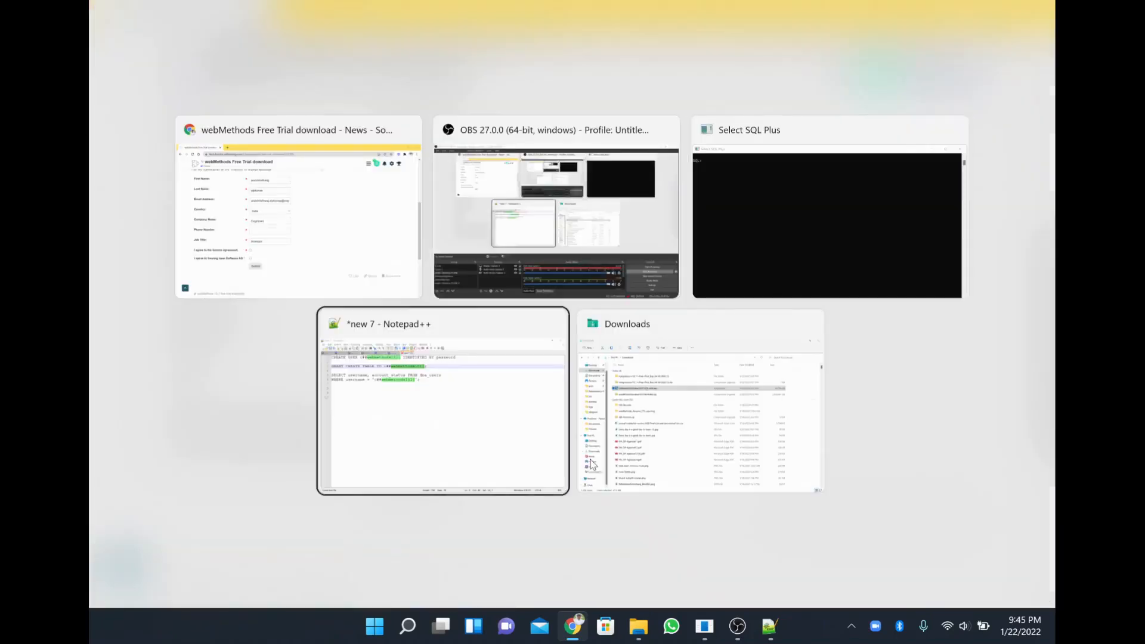
pyautogui.hotkey('alt', 'Tab')
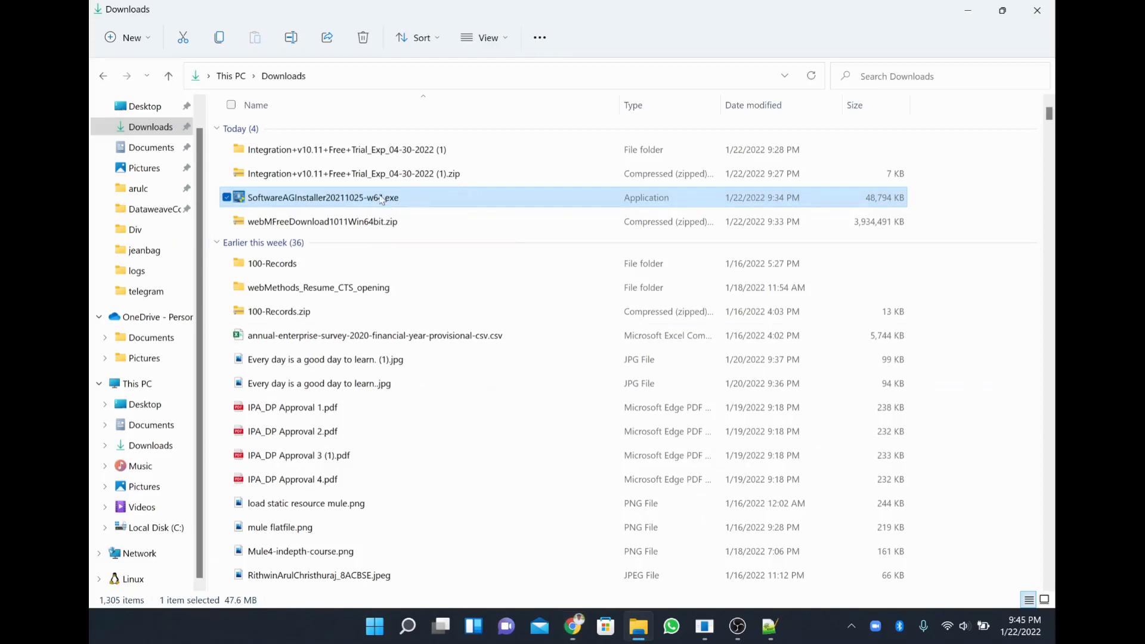
# Look over the installer, the Integration license zip and webMFreeDownload1011Win64bit.zip in Downloads.
pyautogui.press('F2')
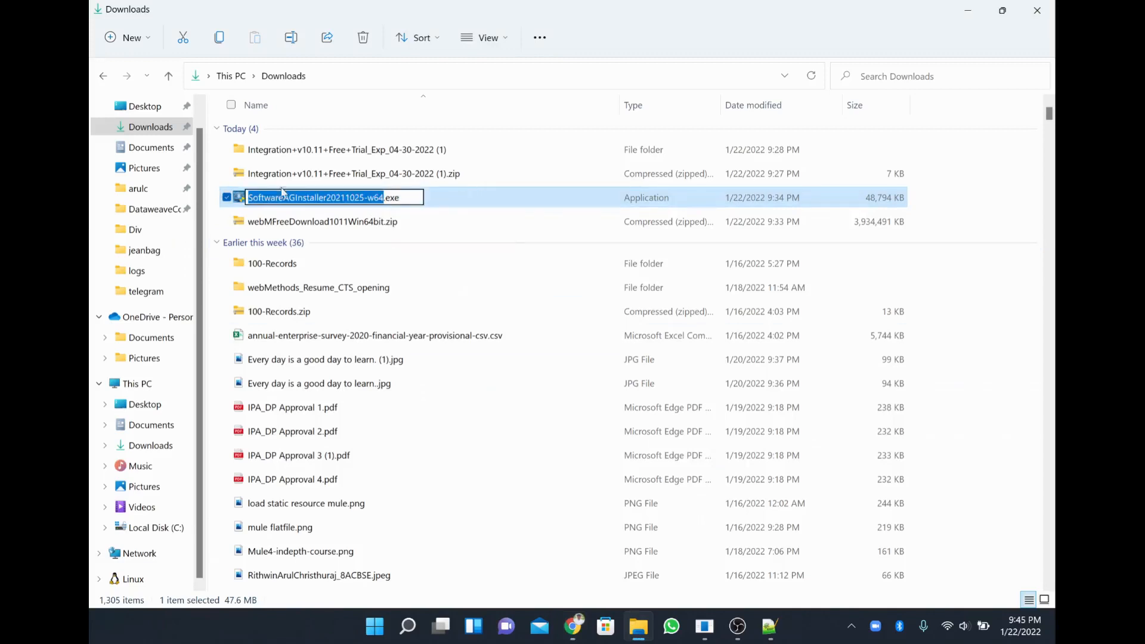
pyautogui.press('Escape')
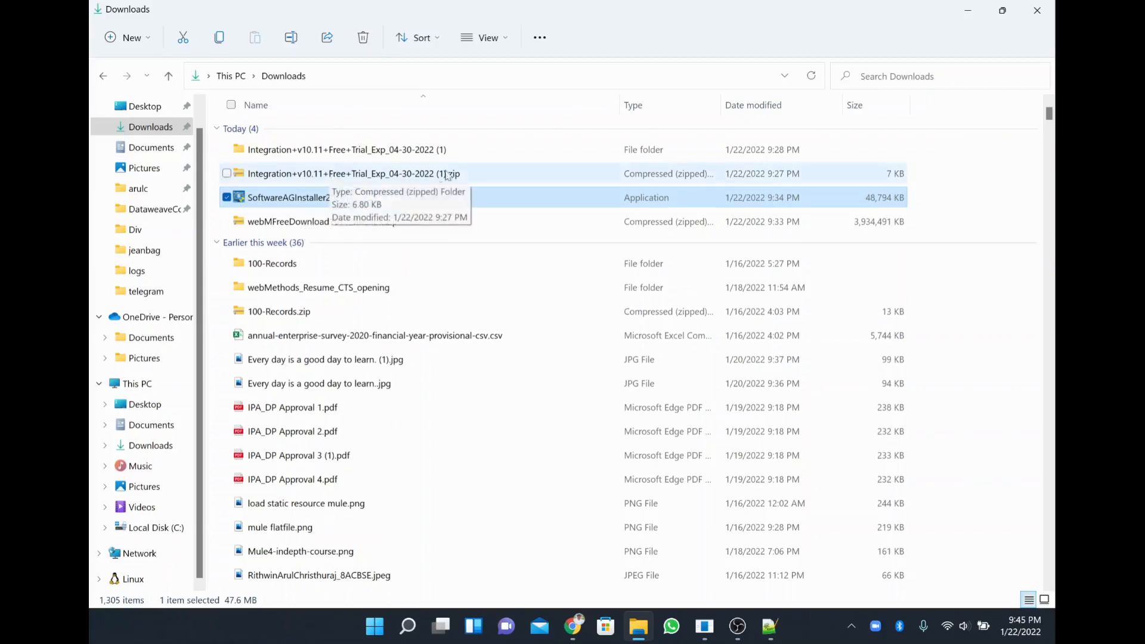
pyautogui.click(419, 175)
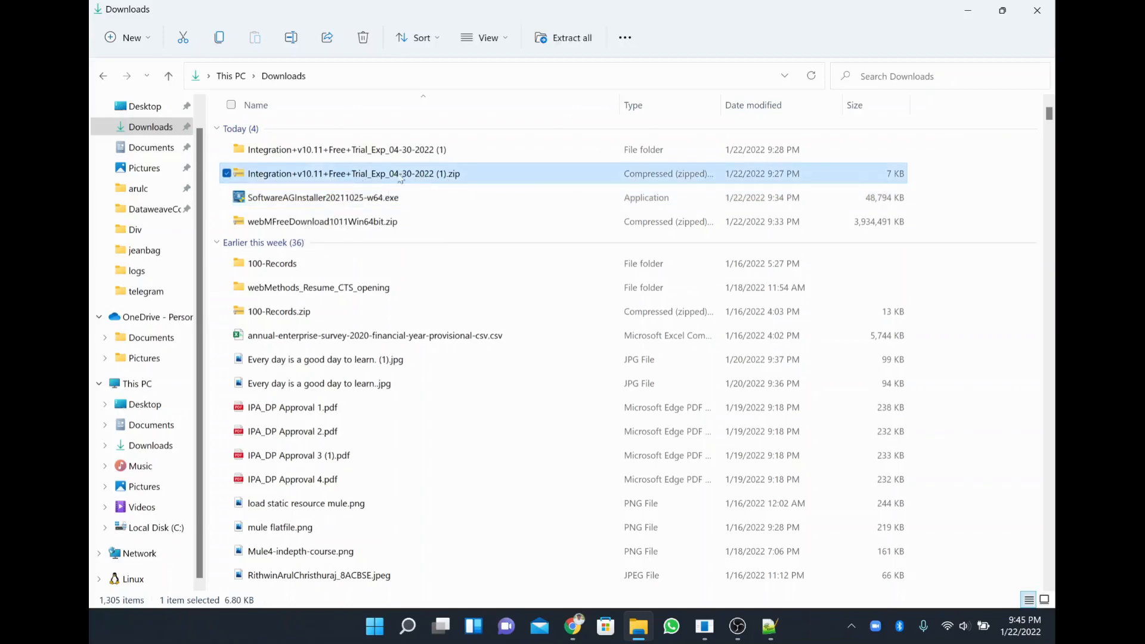
pyautogui.click(370, 203)
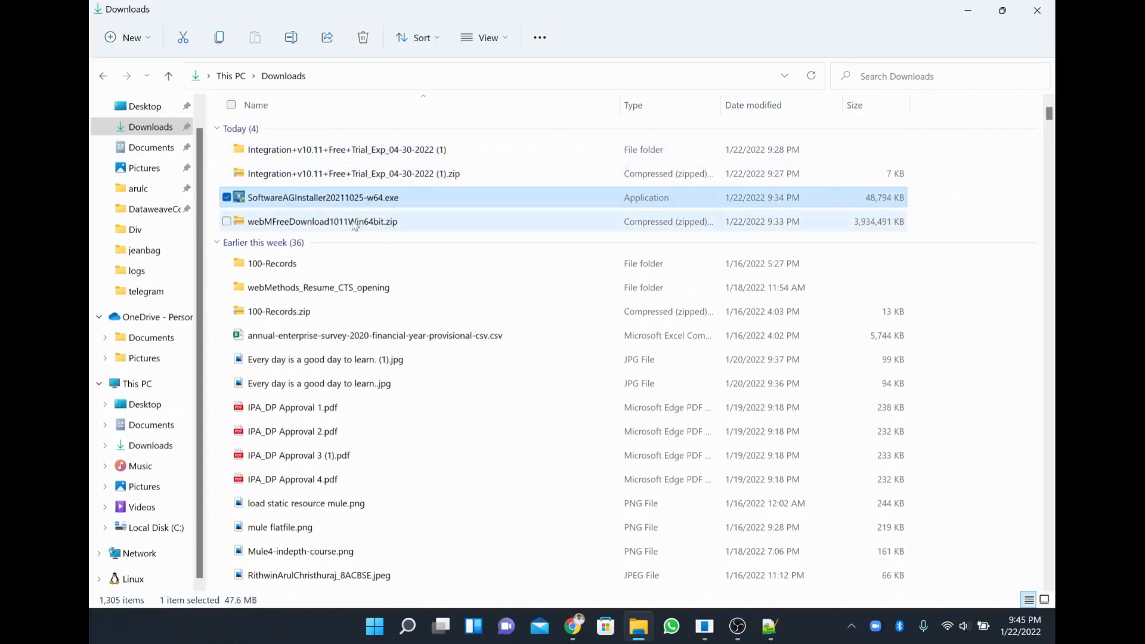
pyautogui.click(251, 225)
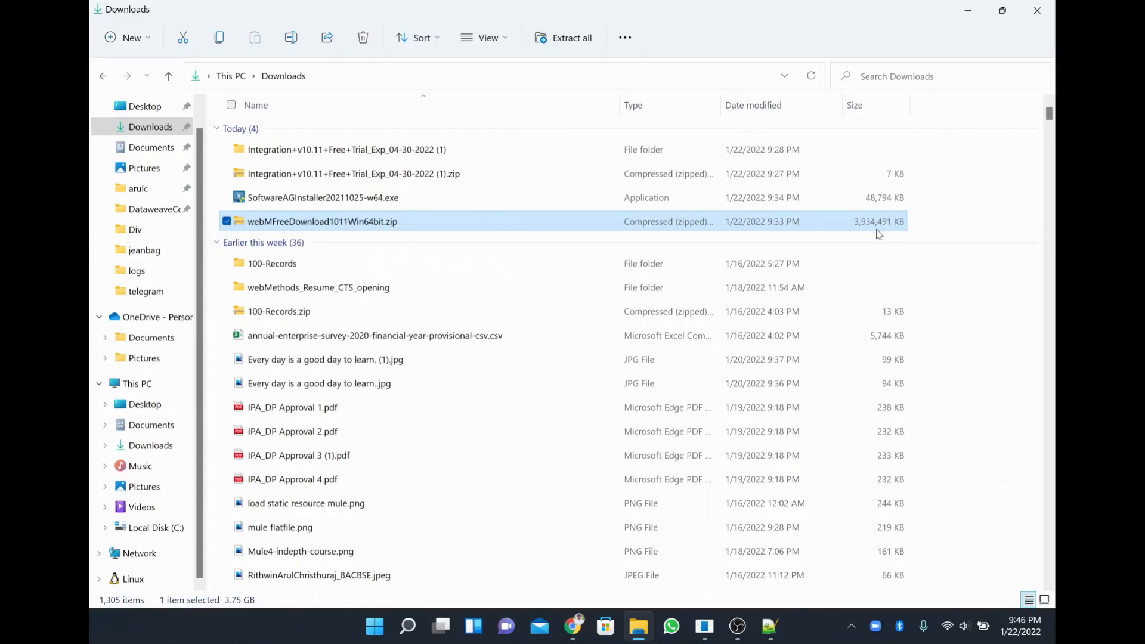
pyautogui.click(367, 180)
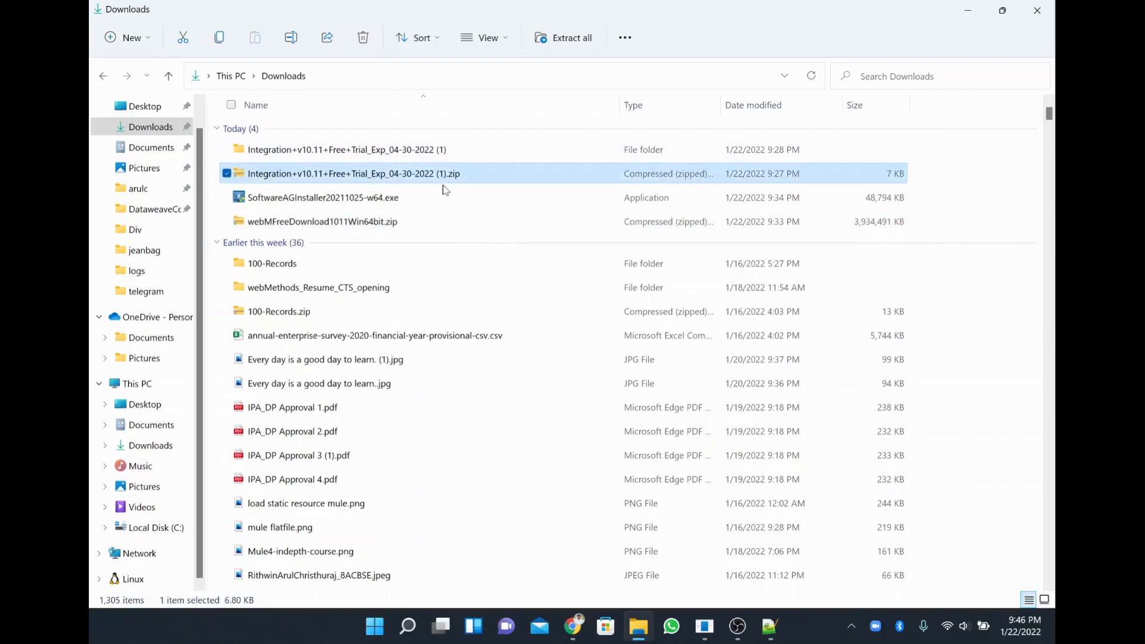
# Inspect the Integration license folder, then launch SoftwareAGInstaller20211025-w64.exe from Downloads.
pyautogui.doubleClick(438, 149)
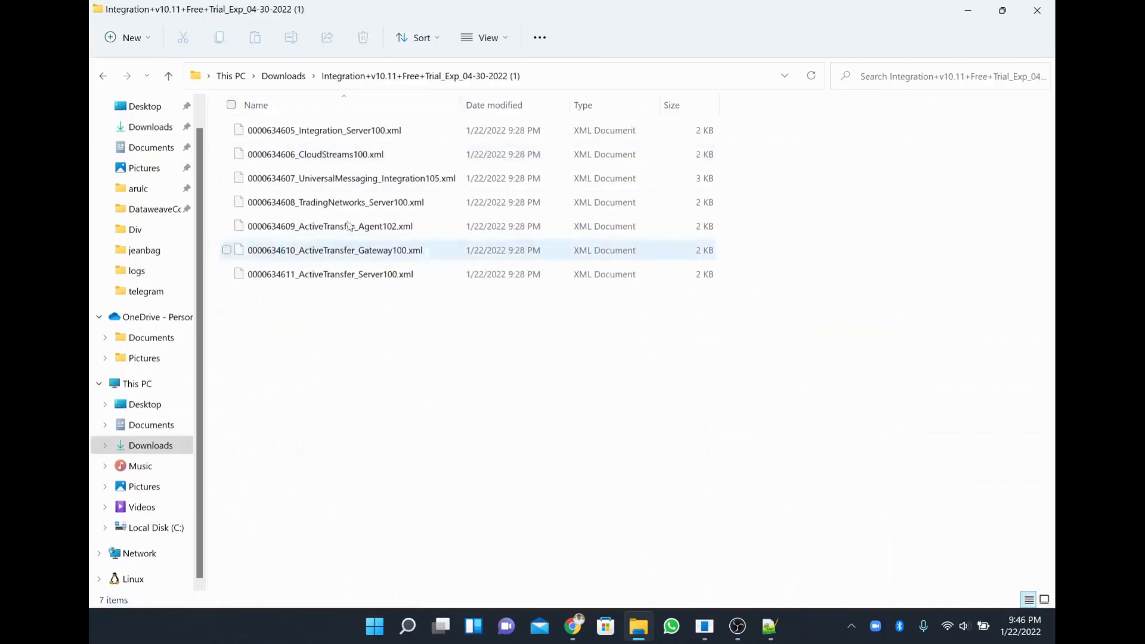
pyautogui.click(301, 81)
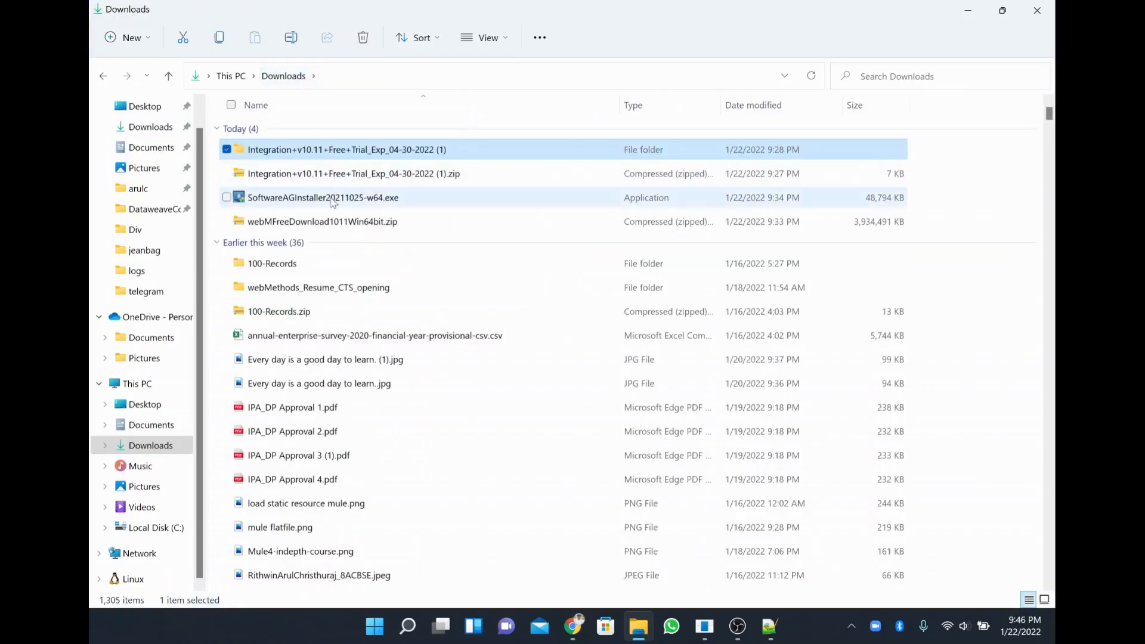
pyautogui.doubleClick(333, 200)
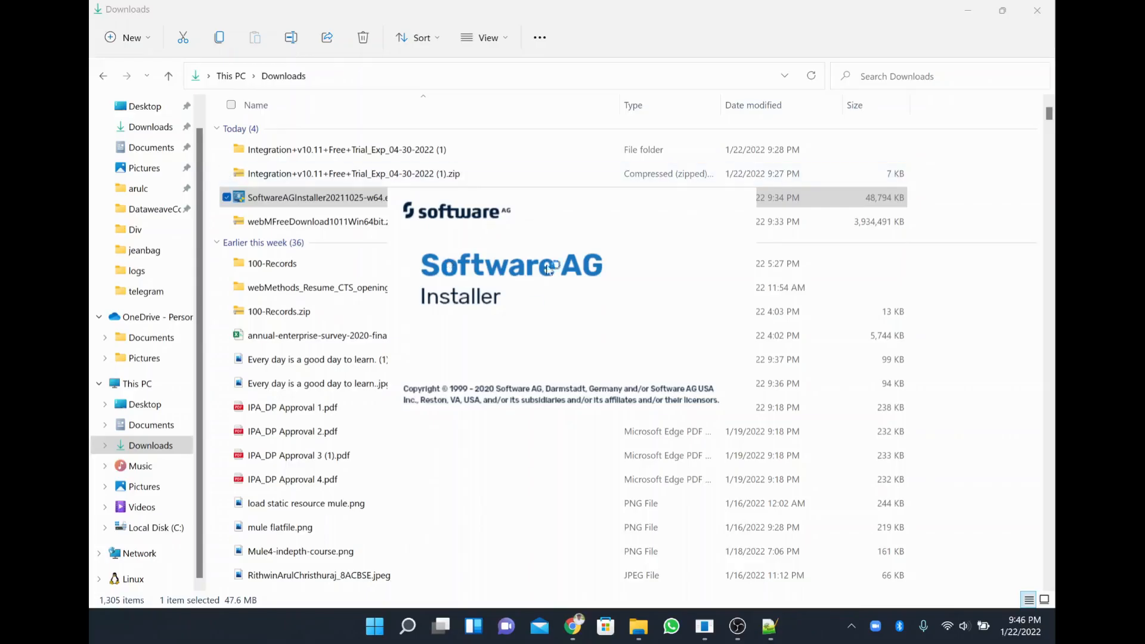
# Bring the Software AG Installer forward and open Advanced Options on the Images tab.
pyautogui.press('super+d')
pyautogui.press('super+Tab')
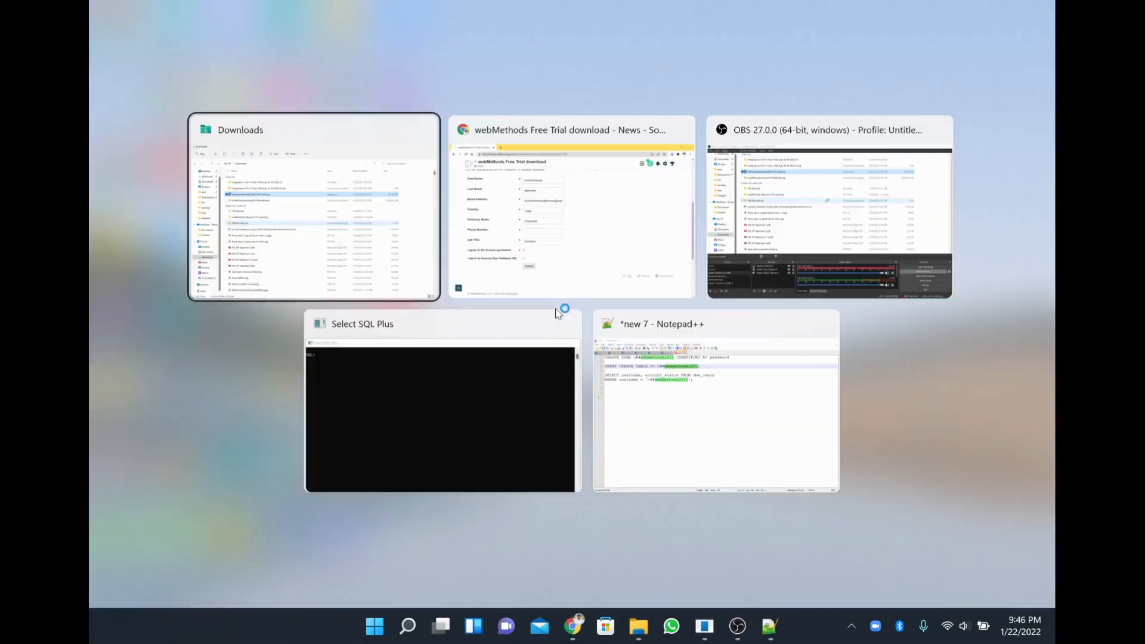
pyautogui.hotkey('alt', 'Tab')
pyautogui.hotkey('alt', 'Tab')
pyautogui.press('super+d')
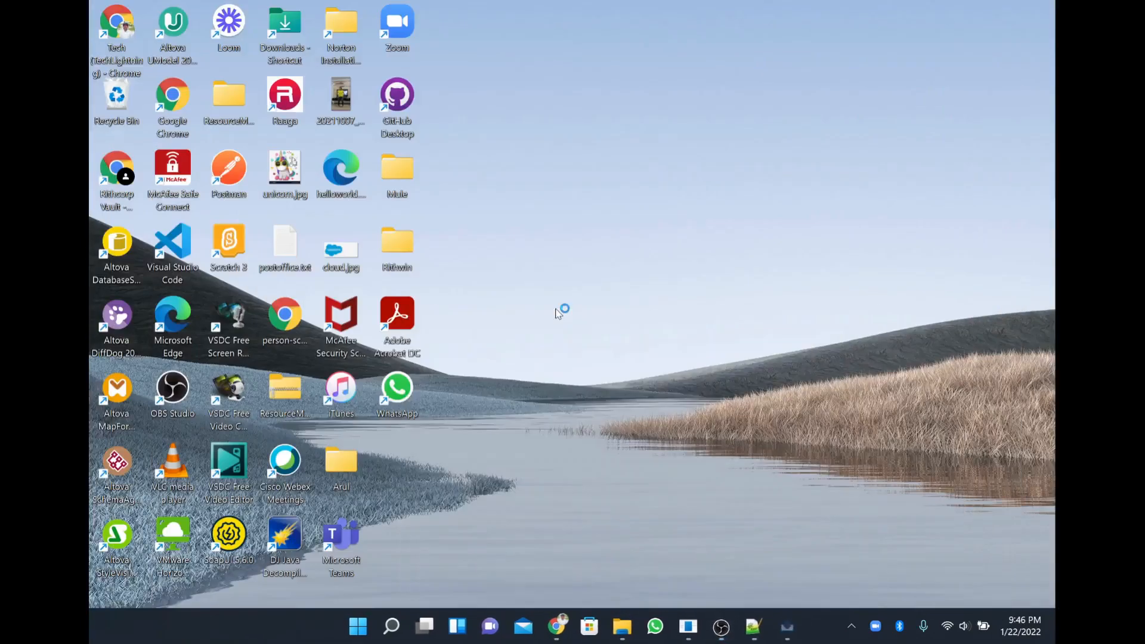
pyautogui.click(784, 625)
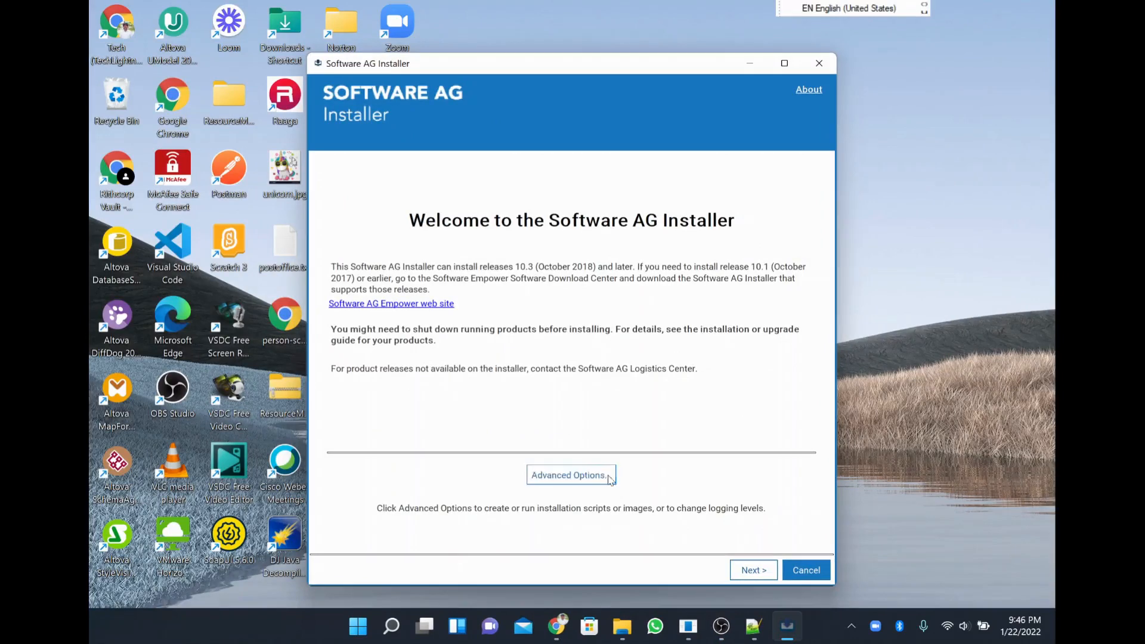
pyautogui.click(609, 477)
pyautogui.click(417, 116)
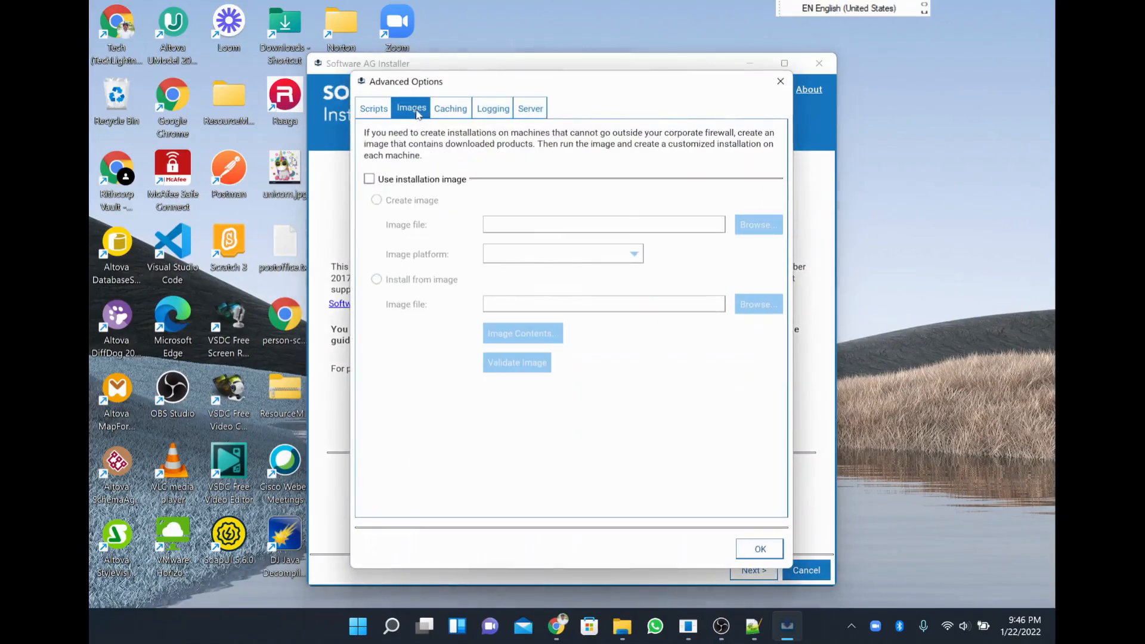
# Enable Use installation image with Install from image, and browse for the image file.
pyautogui.click(405, 179)
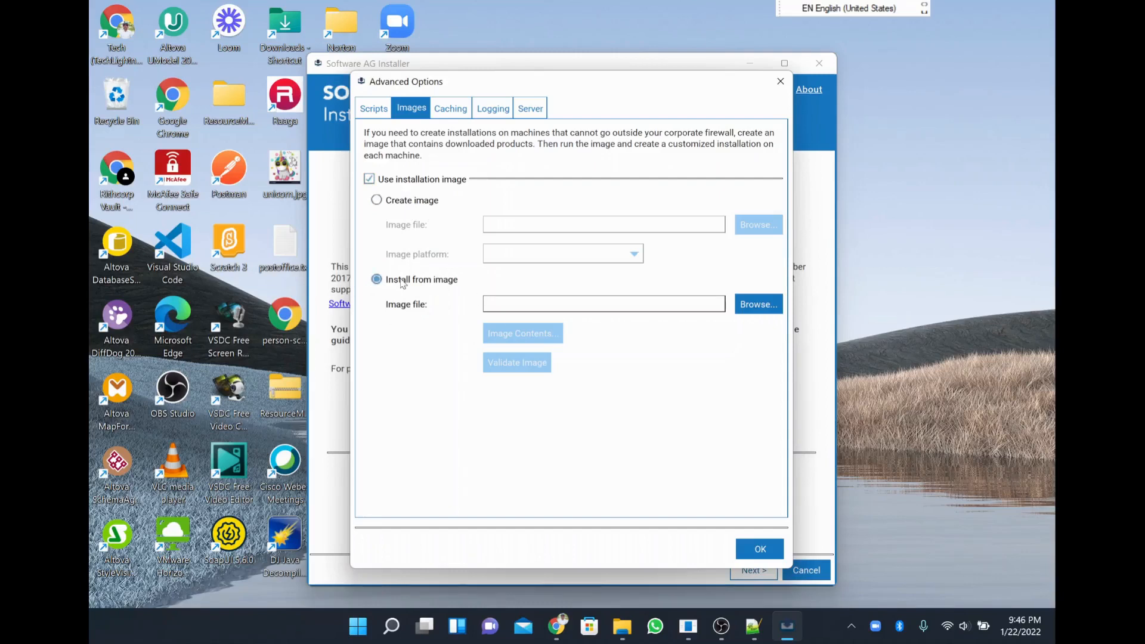
pyautogui.click(754, 310)
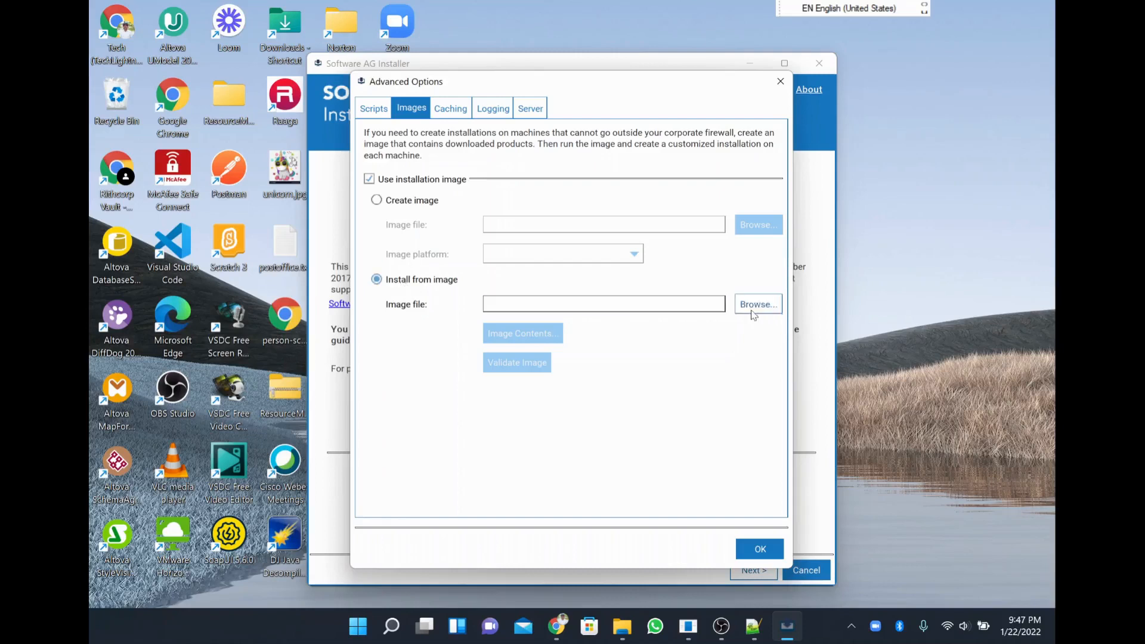
pyautogui.click(492, 242)
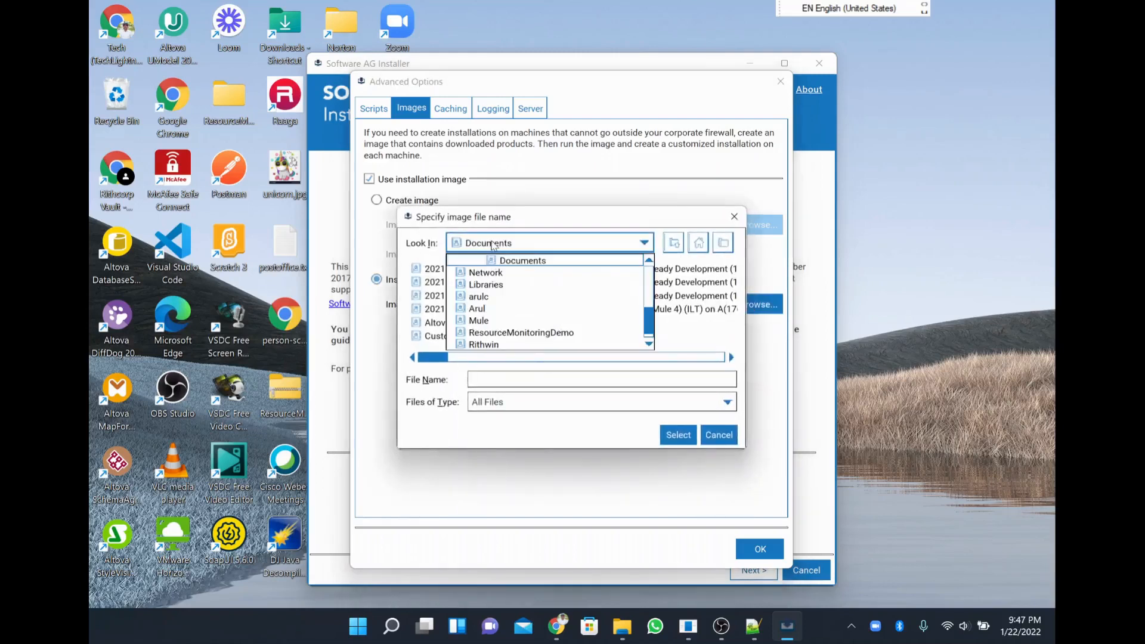
# Point the image file chooser at Downloads and look for webMFreeDownload1011Win64bit.zip.
pyautogui.scroll(2, 516, 310)
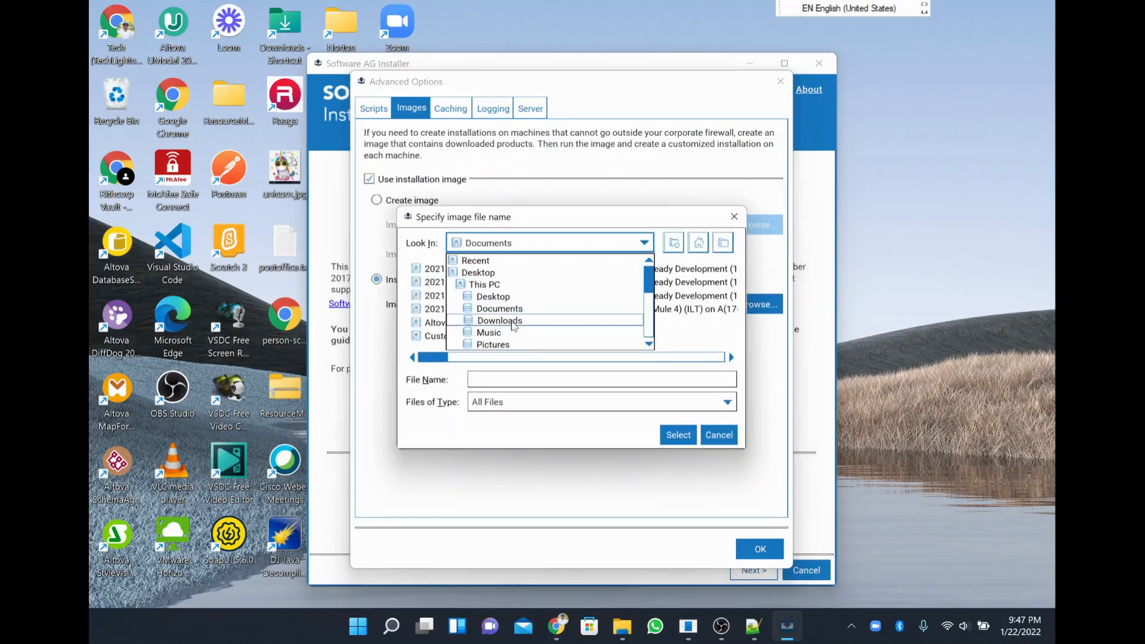
pyautogui.click(511, 323)
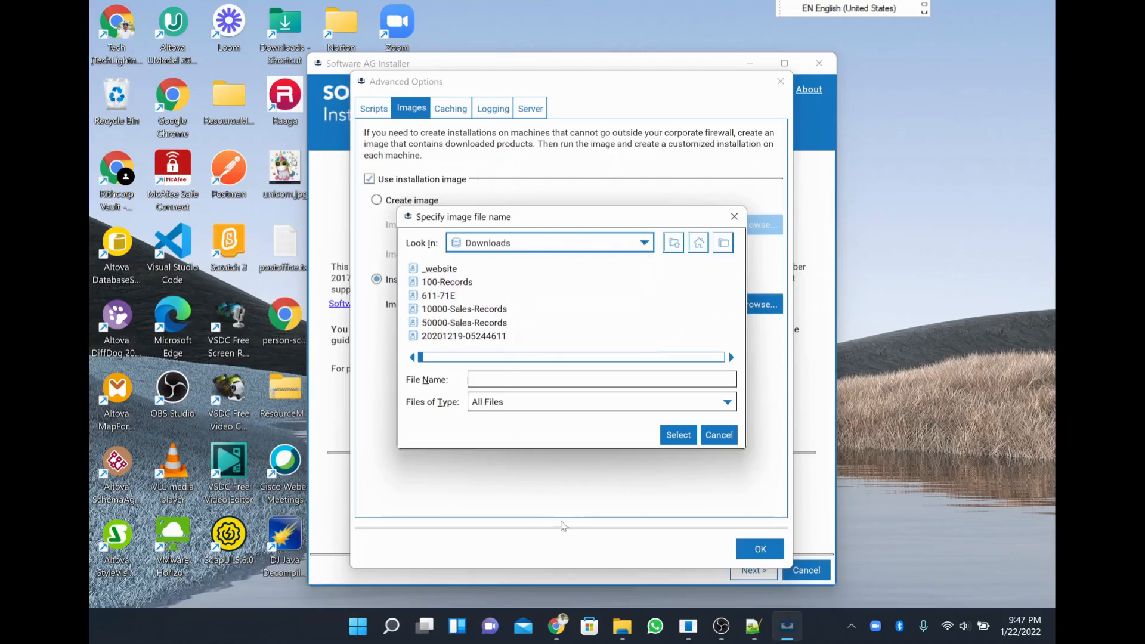
pyautogui.click(622, 626)
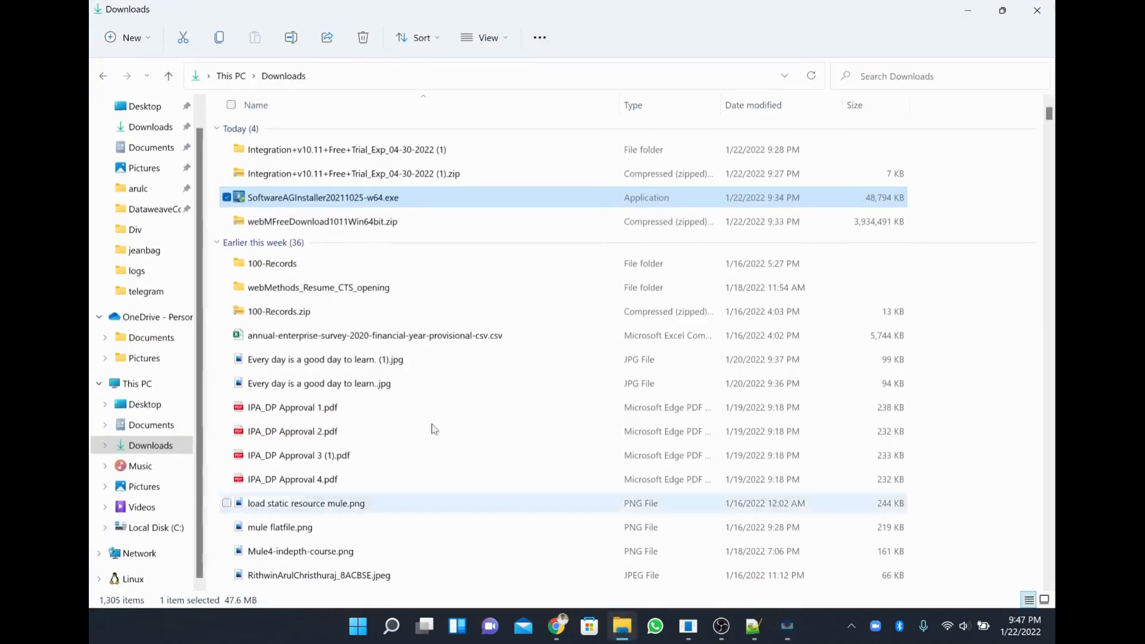
pyautogui.click(313, 222)
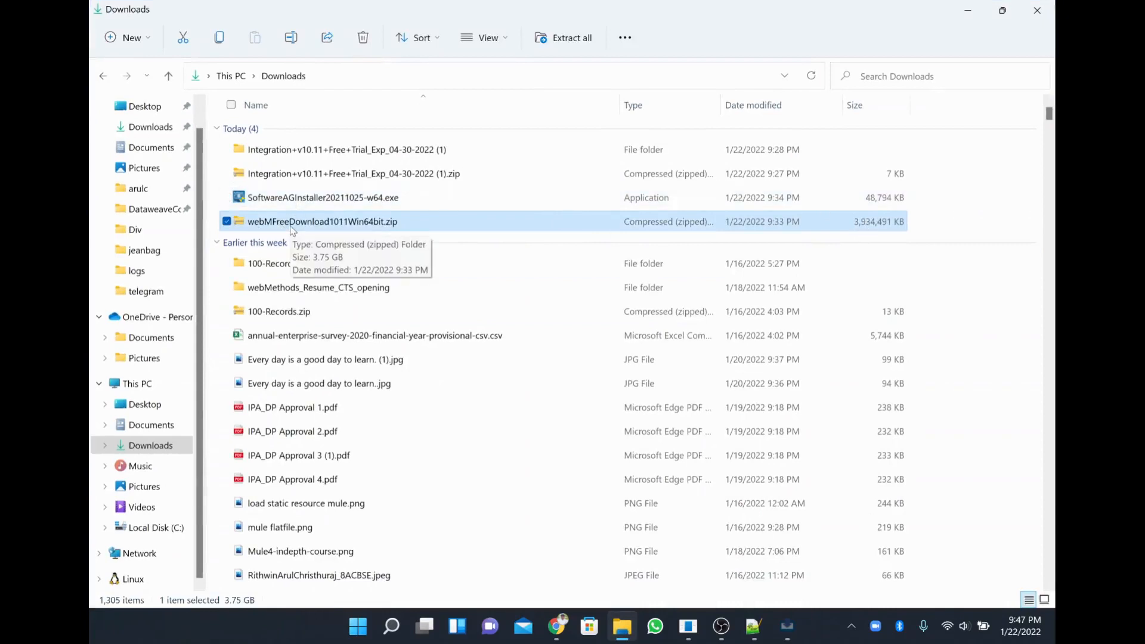
pyautogui.hotkey('alt', 'Tab')
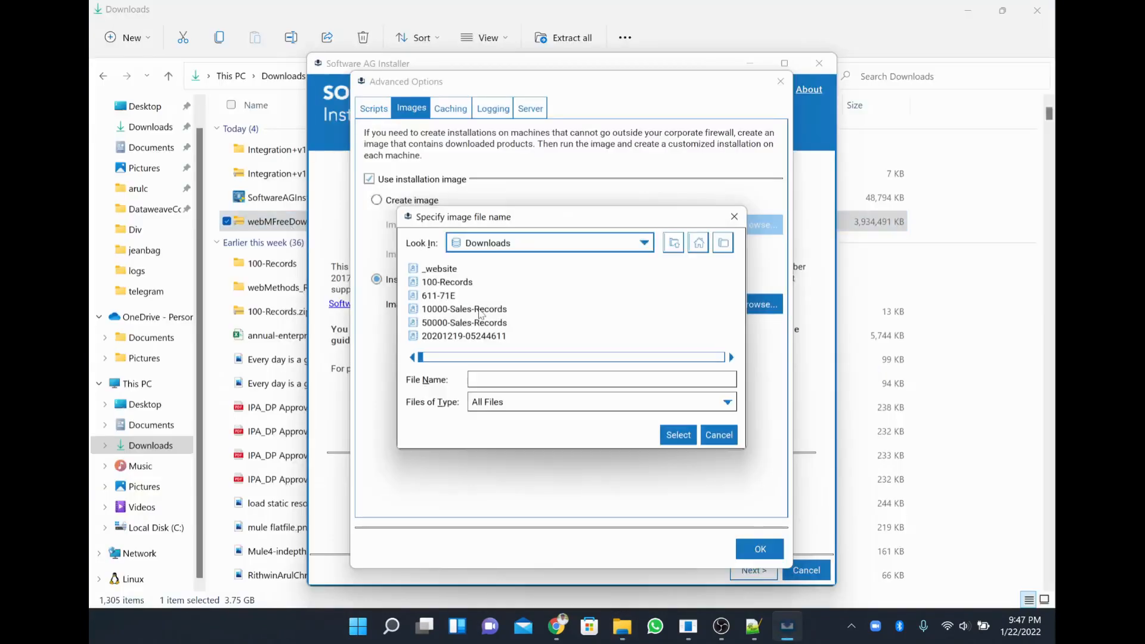
pyautogui.click(587, 379)
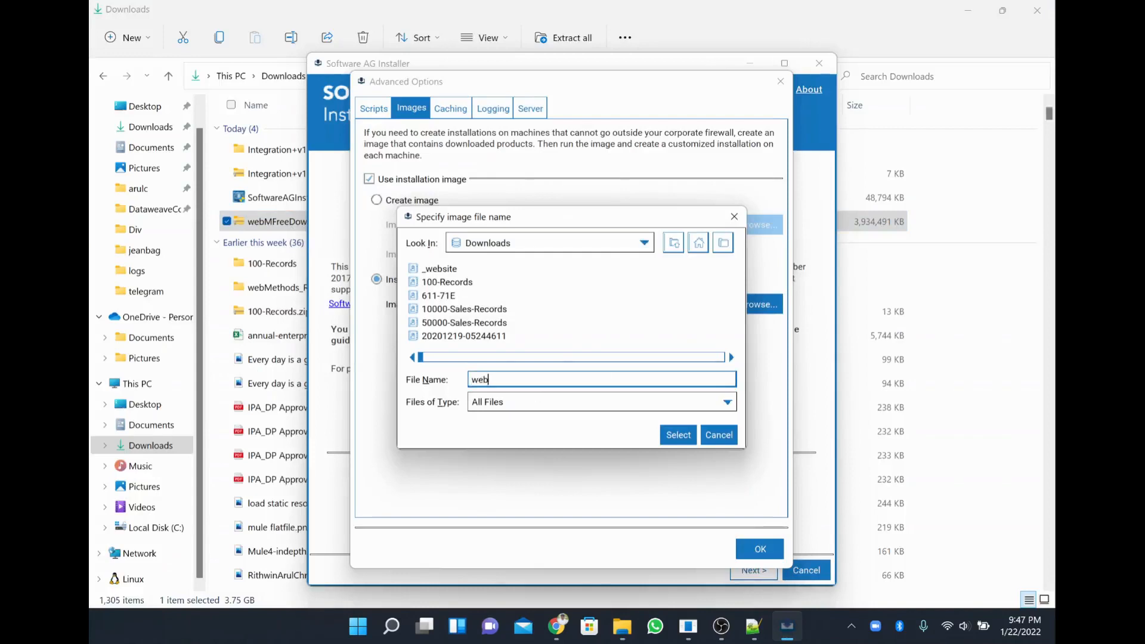
pyautogui.click(449, 295)
pyautogui.press('w')
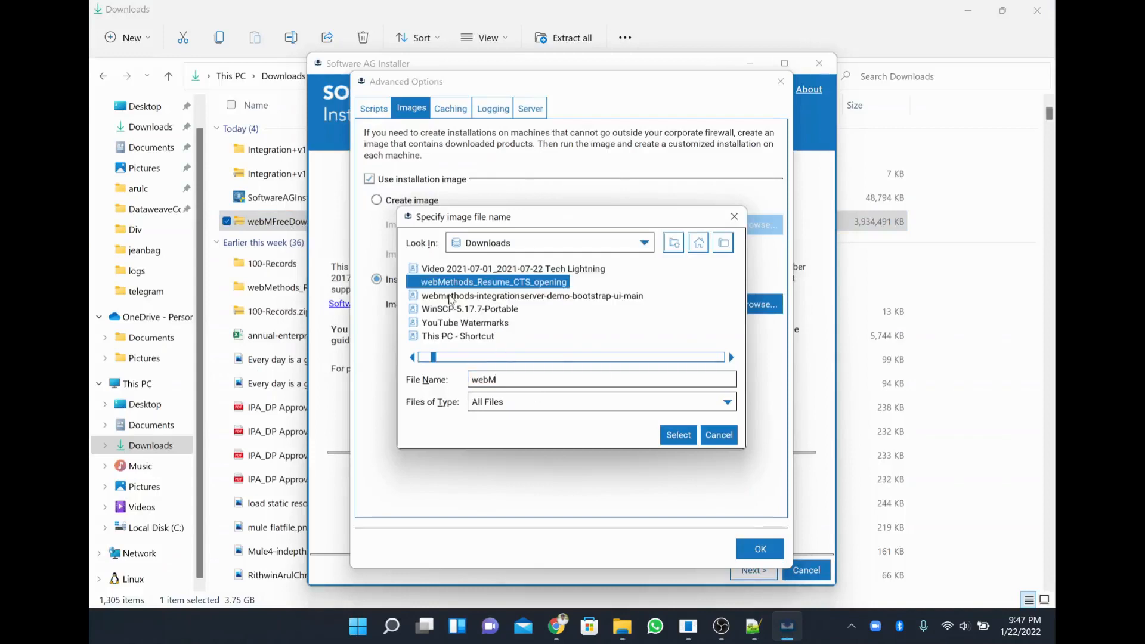
pyautogui.click(486, 298)
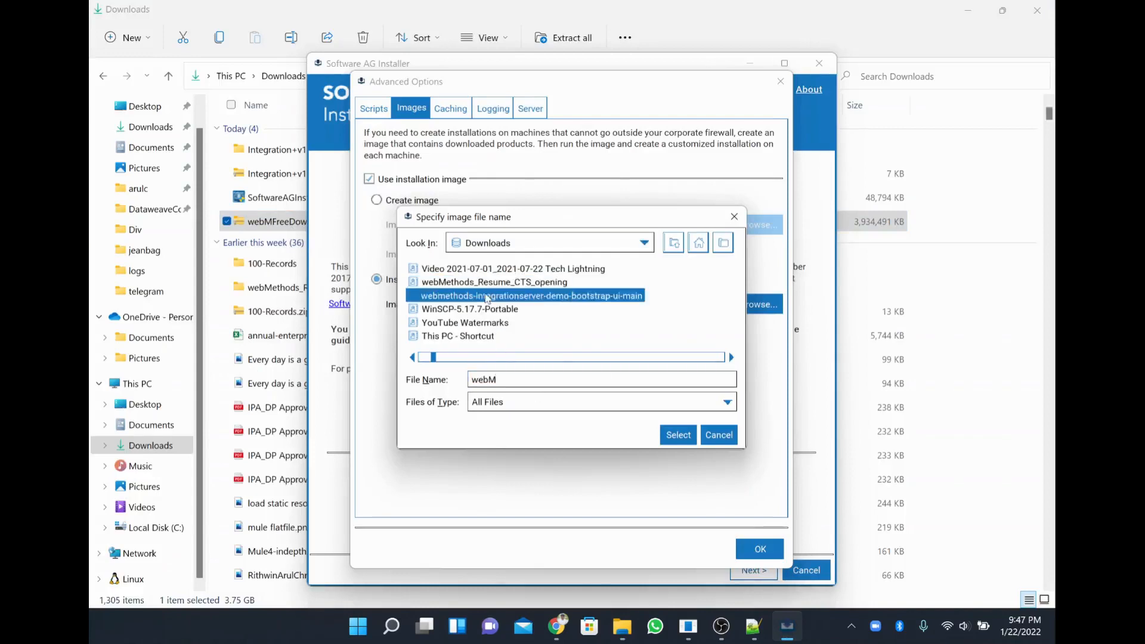
pyautogui.write('we')
pyautogui.scroll(-5, 486, 298)
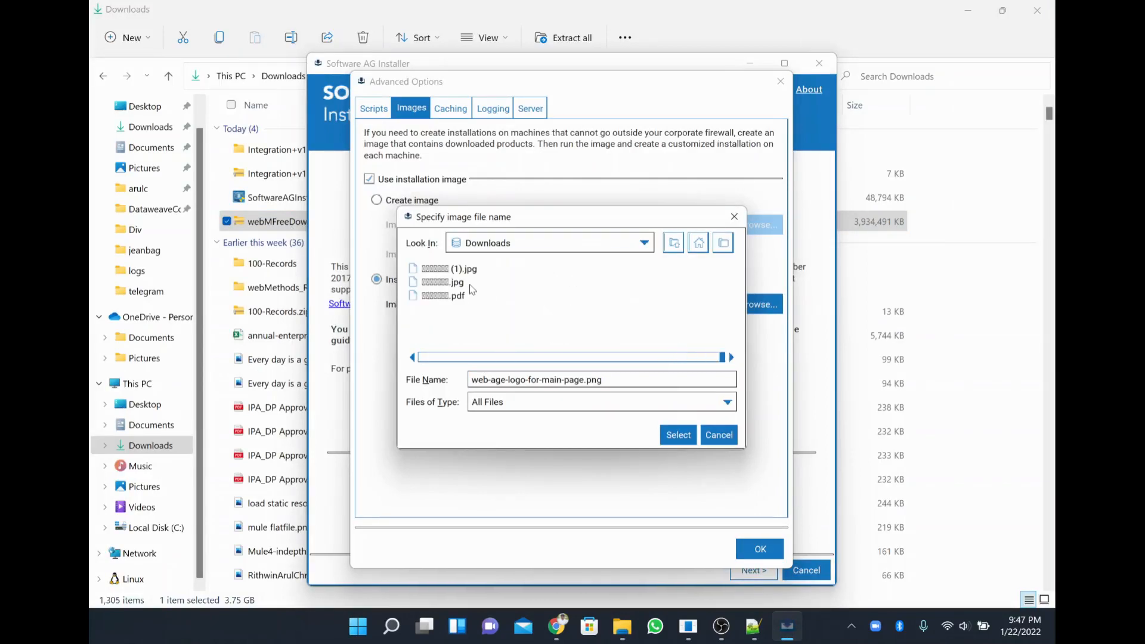
pyautogui.click(431, 281)
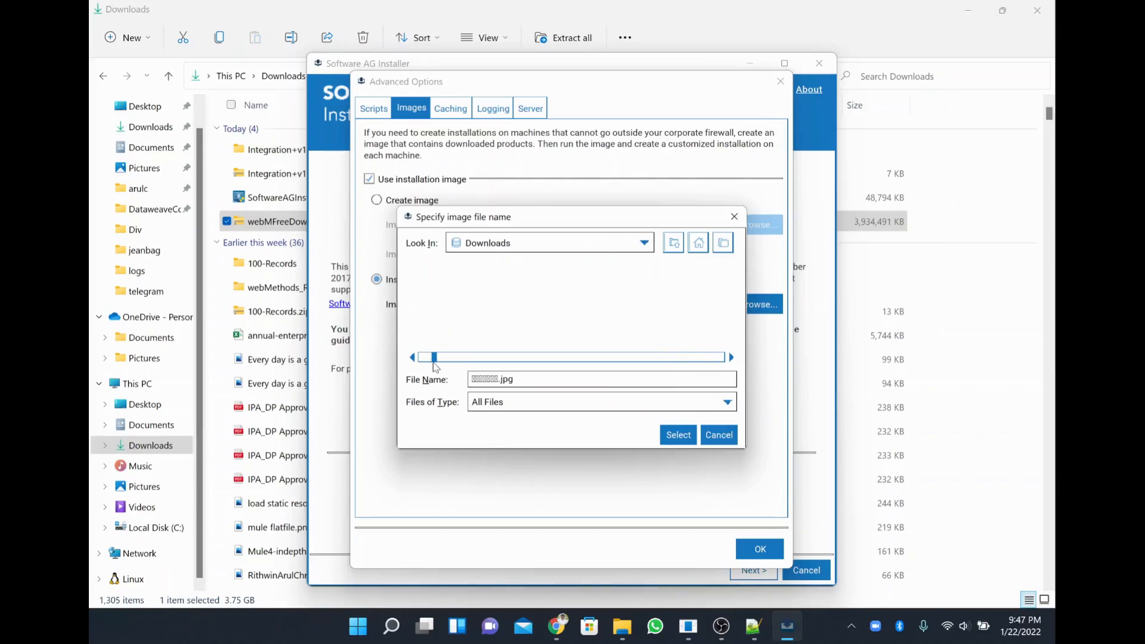
pyautogui.moveTo(434, 362); pyautogui.dragTo(459, 361)
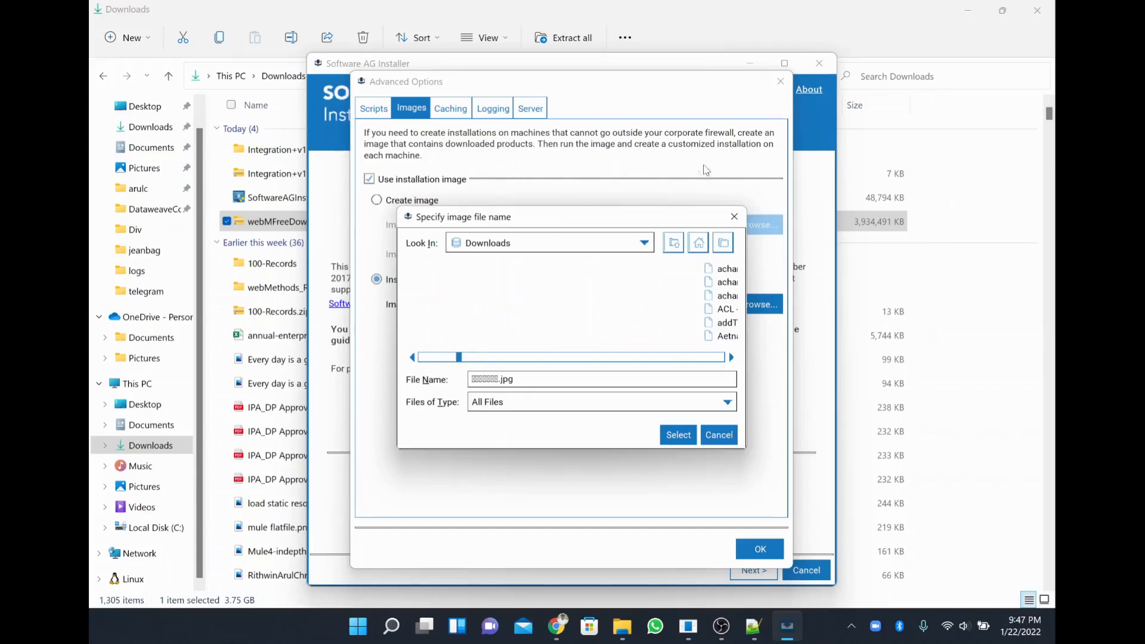
# Copy the zip's name from Explorer, paste it into File Name, and select it.
pyautogui.click(492, 379)
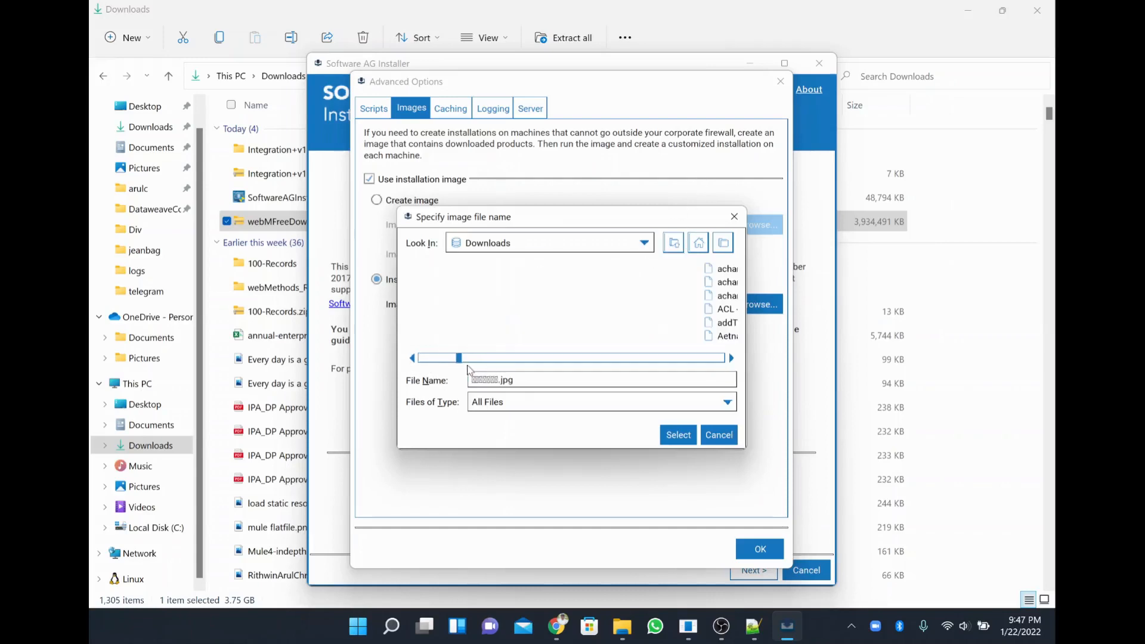
pyautogui.click(285, 222)
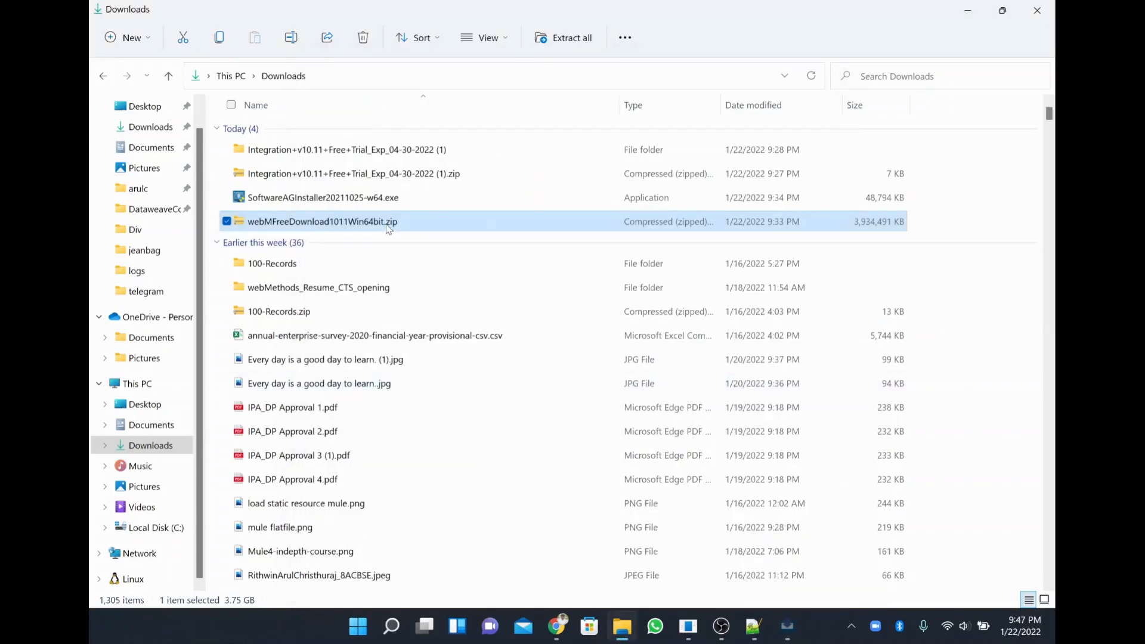
pyautogui.rightClick(388, 226)
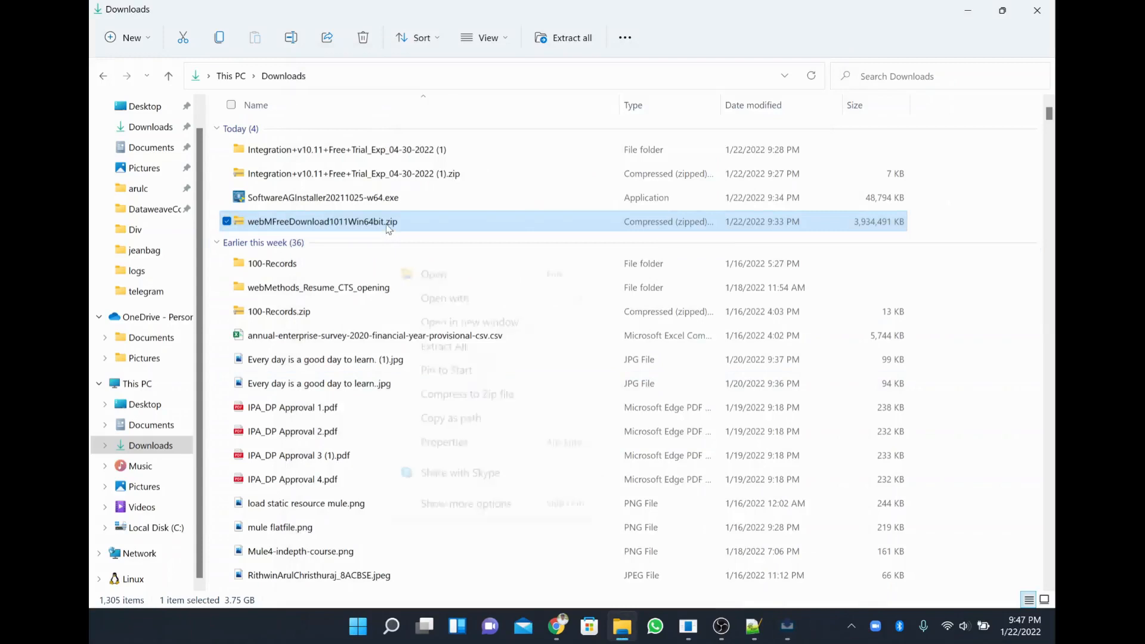
pyautogui.click(483, 509)
pyautogui.click(576, 479)
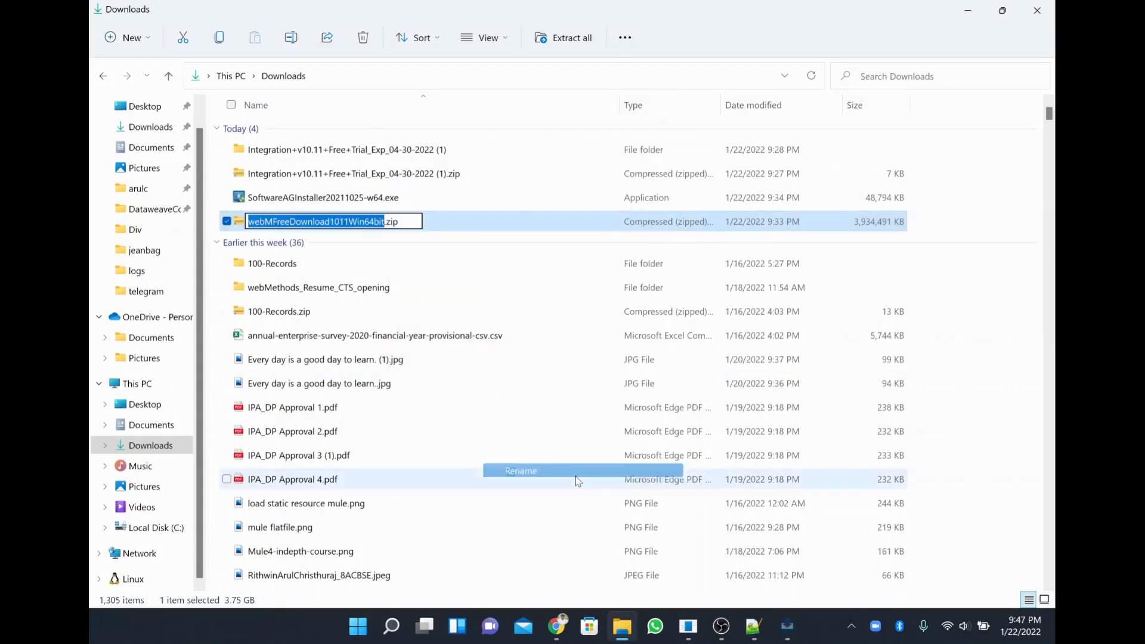
pyautogui.press('Escape')
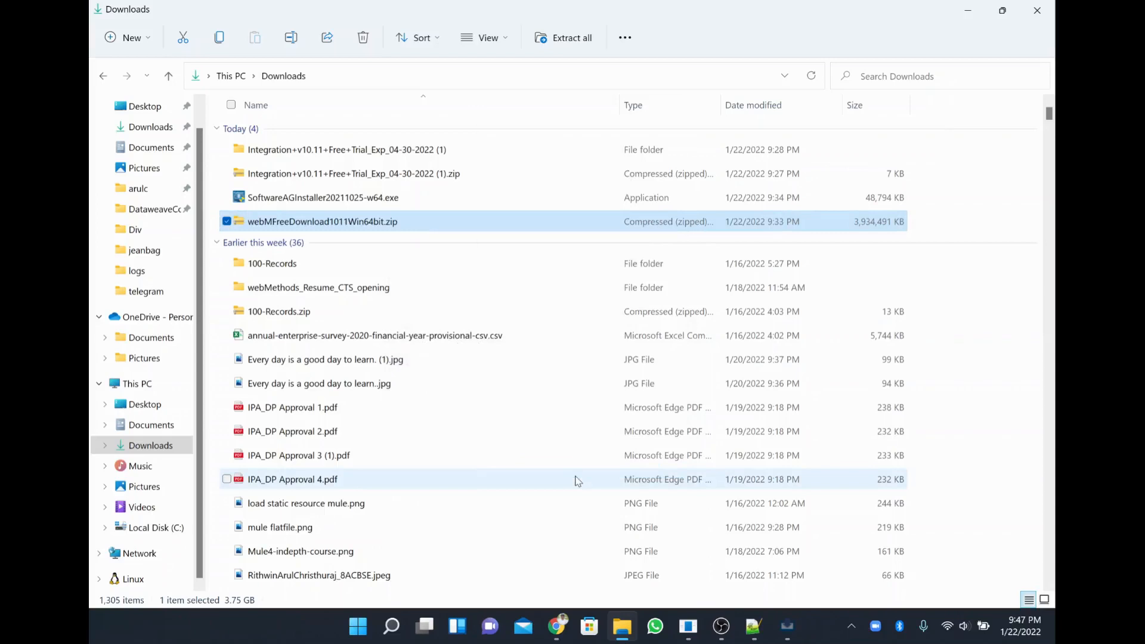
pyautogui.hotkey('alt', 'Tab')
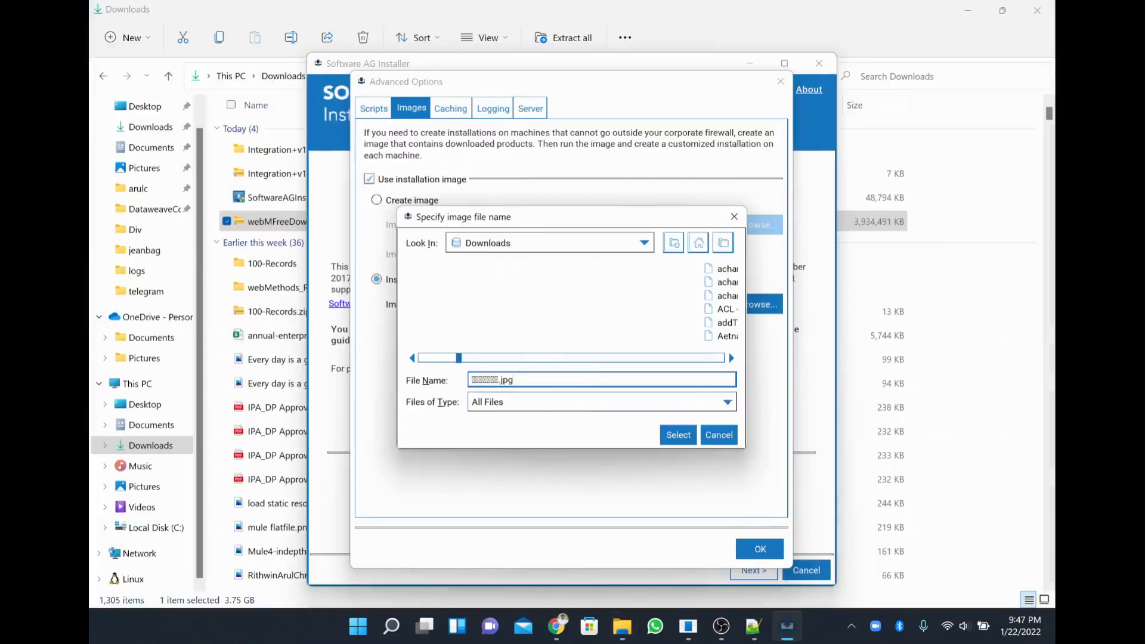
pyautogui.hotkey('ctrl', 'a')
pyautogui.write('webMFreeDownload1011Win64bit.zip')
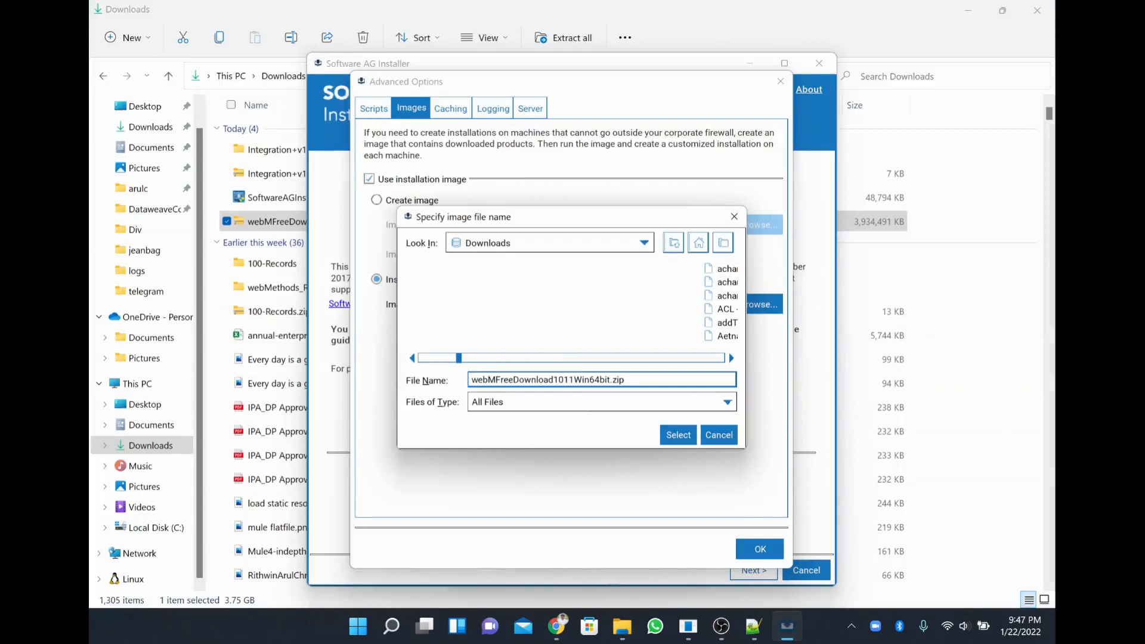
pyautogui.click(676, 434)
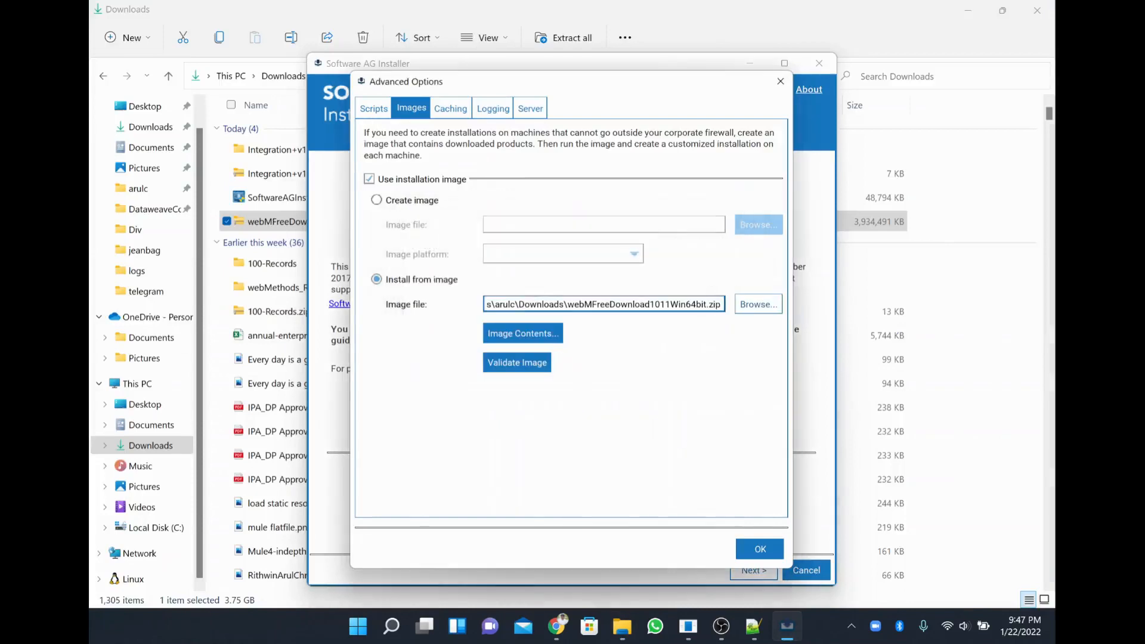
# Validate the webMFreeDownload1011Win64bit.zip image, confirm all checksums match, and close Advanced Options.
pyautogui.moveTo(529, 304); pyautogui.dragTo(722, 304)
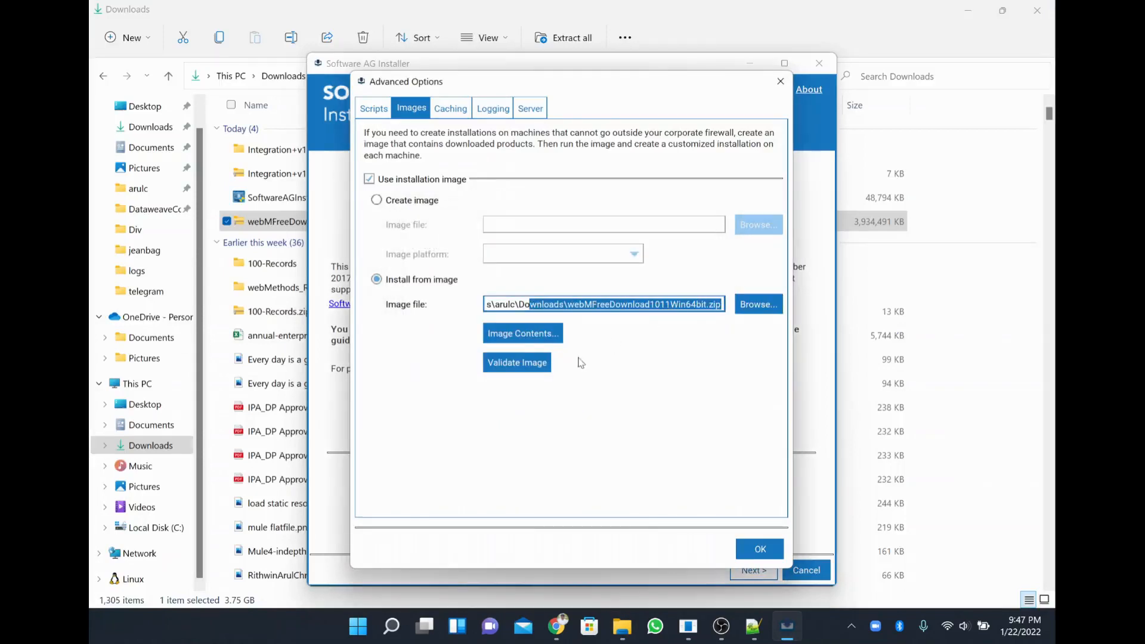
pyautogui.click(541, 363)
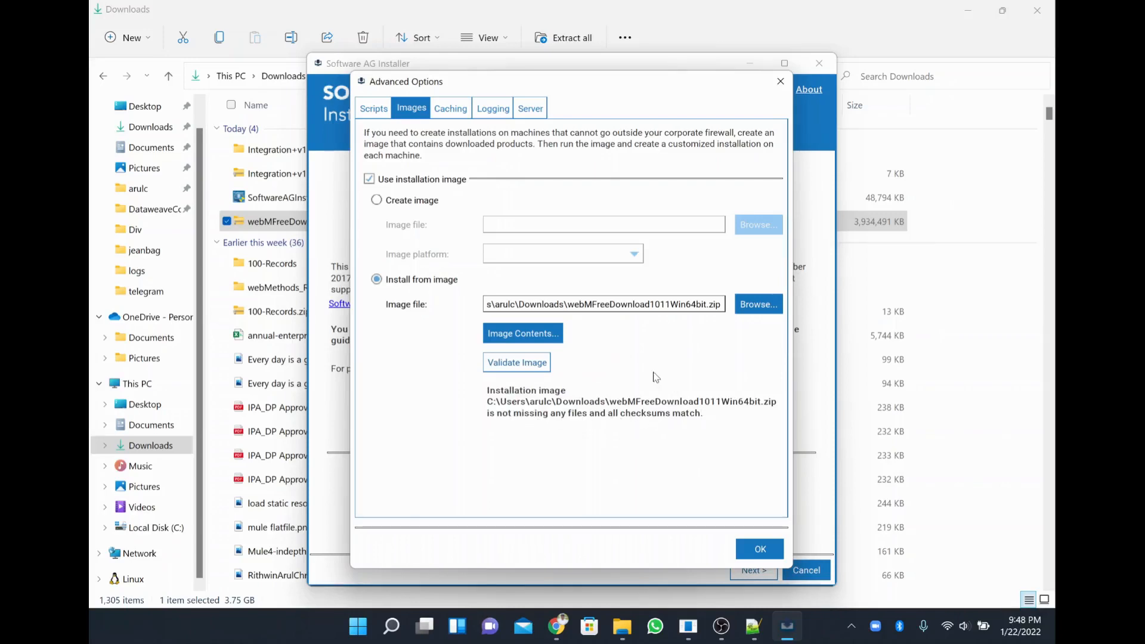
pyautogui.click(755, 546)
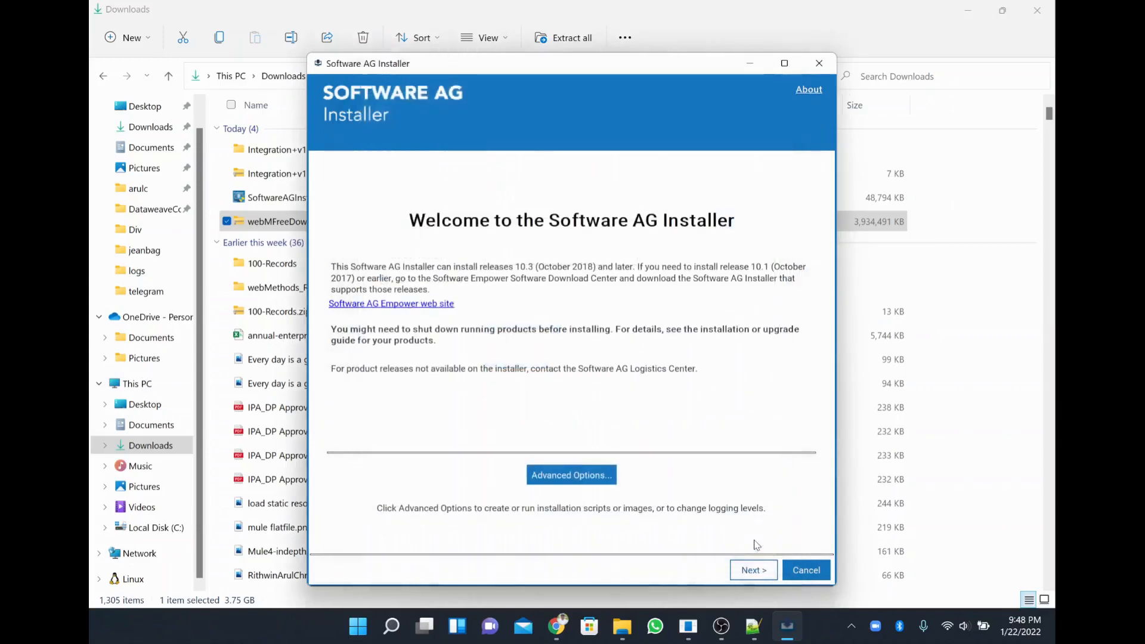
# Advance to the Directory step, select SoftwareAG in C:\SoftwareAG, and view drive C in Explorer.
pyautogui.click(747, 571)
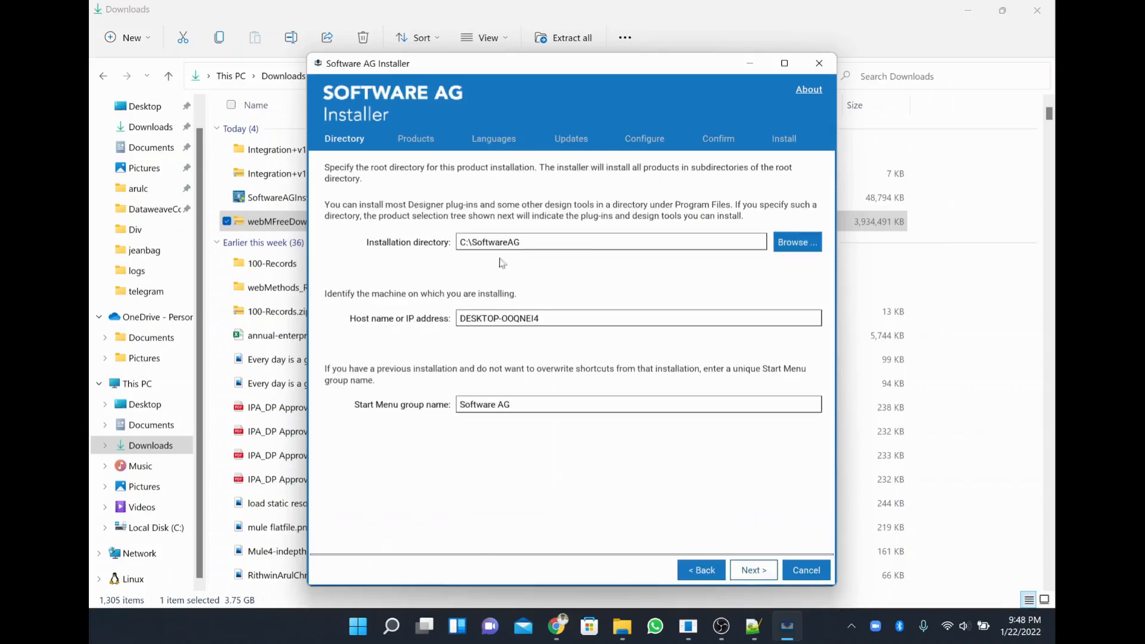
pyautogui.click(496, 234)
pyautogui.moveTo(472, 242); pyautogui.dragTo(520, 242)
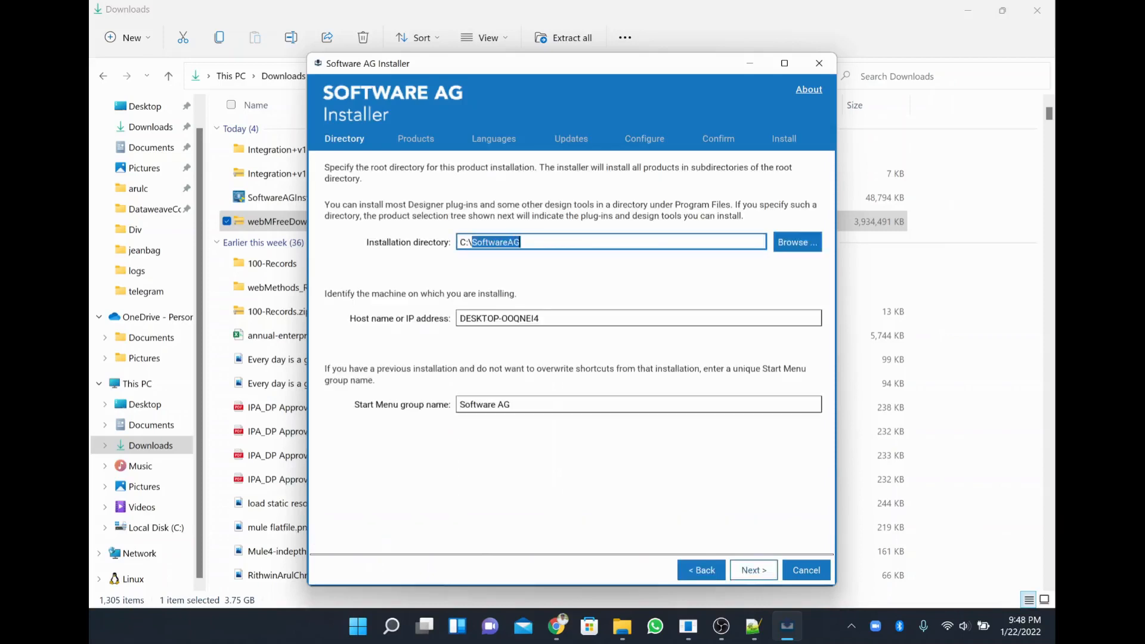
pyautogui.click(150, 526)
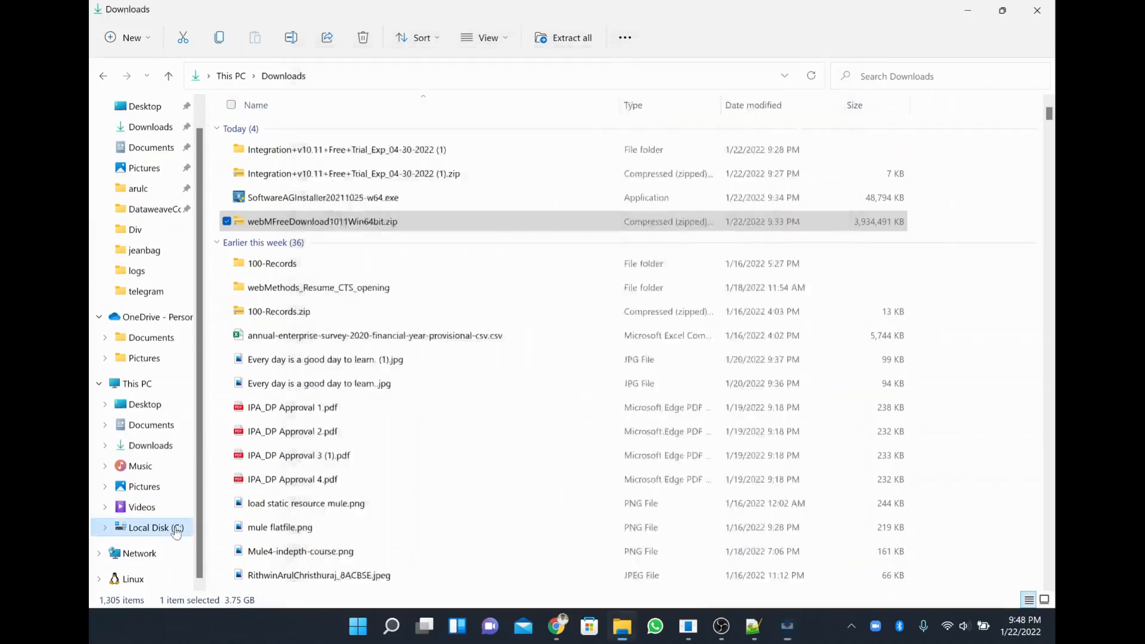
# Check the existing SoftwareAG folder on drive C and the installer's directory path.
pyautogui.click(280, 442)
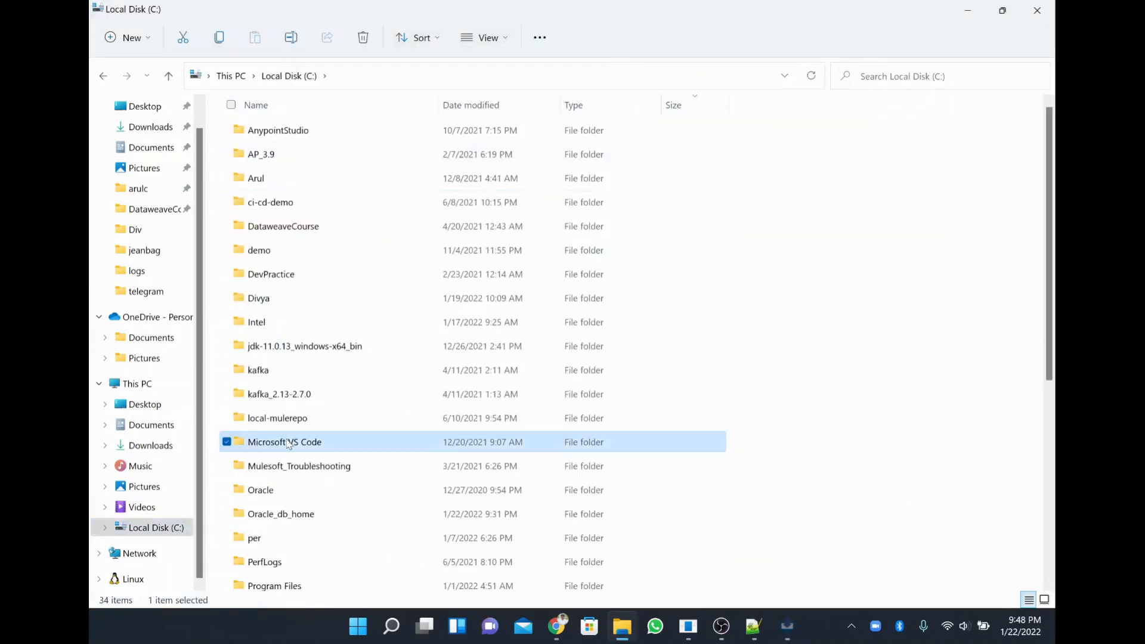
pyautogui.scroll(-4, 597, 530)
pyautogui.scroll(-2, 597, 535)
pyautogui.click(297, 395)
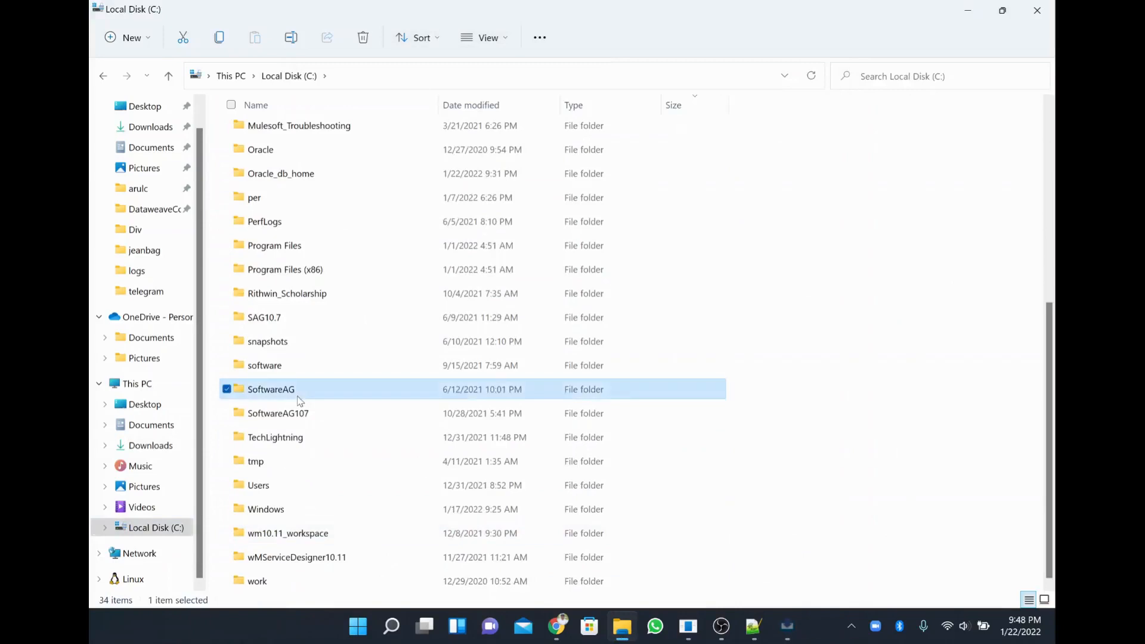
pyautogui.doubleClick(297, 394)
pyautogui.press('BackSpace')
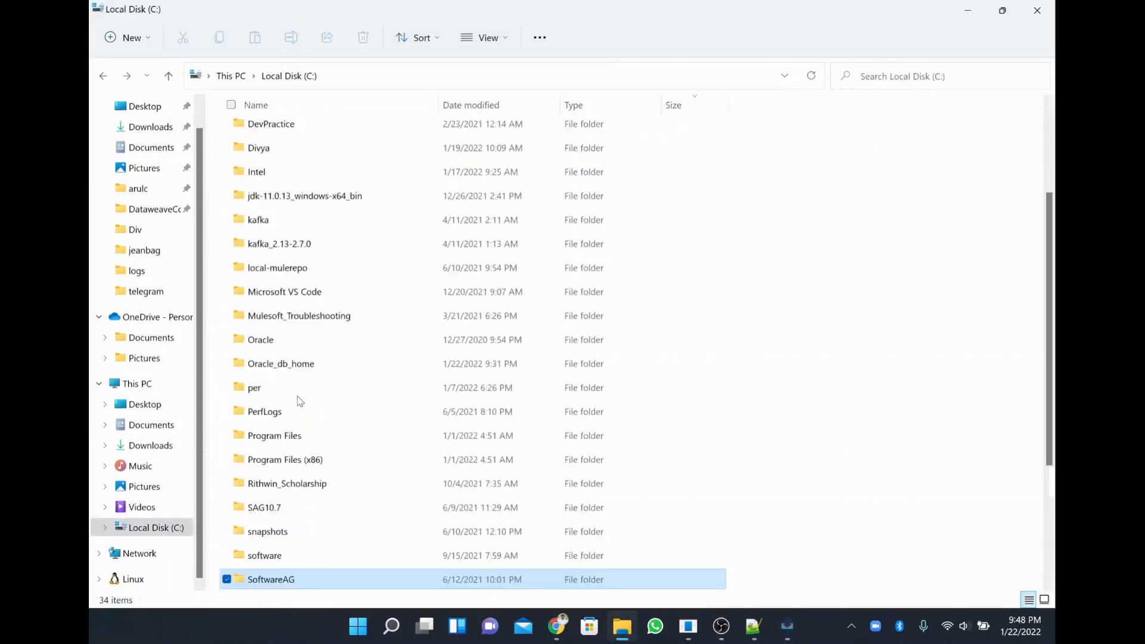
pyautogui.hotkey('alt', 'Tab')
pyautogui.click(569, 243)
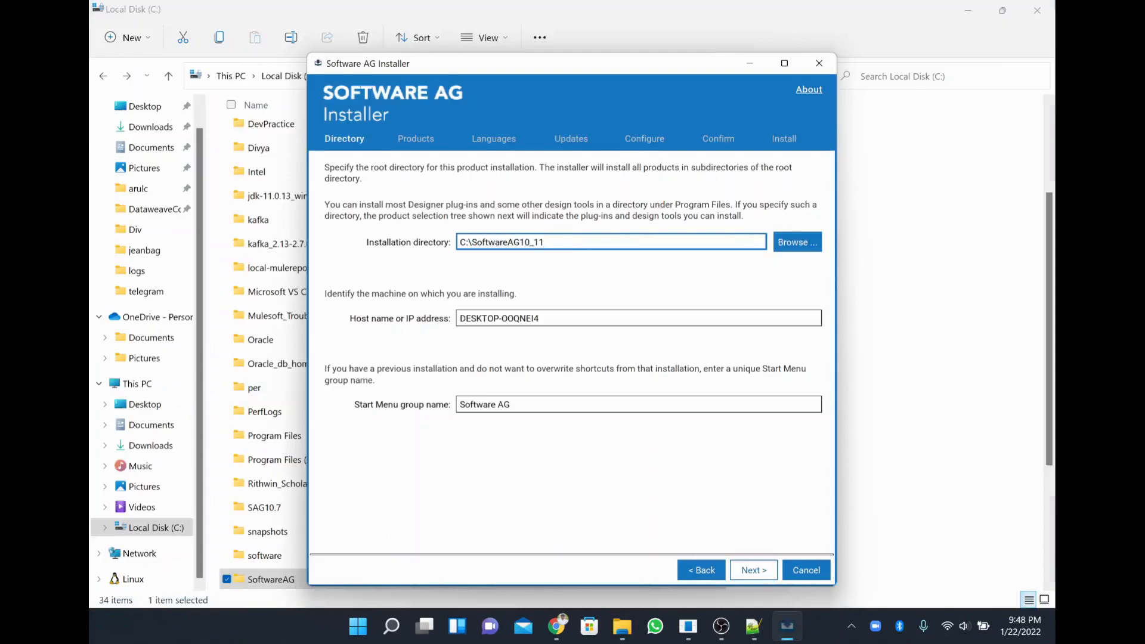
pyautogui.hotkey('alt', 'Tab')
# Create a new folder named SoftwareAG_1011 on drive C.
pyautogui.rightClick(765, 316)
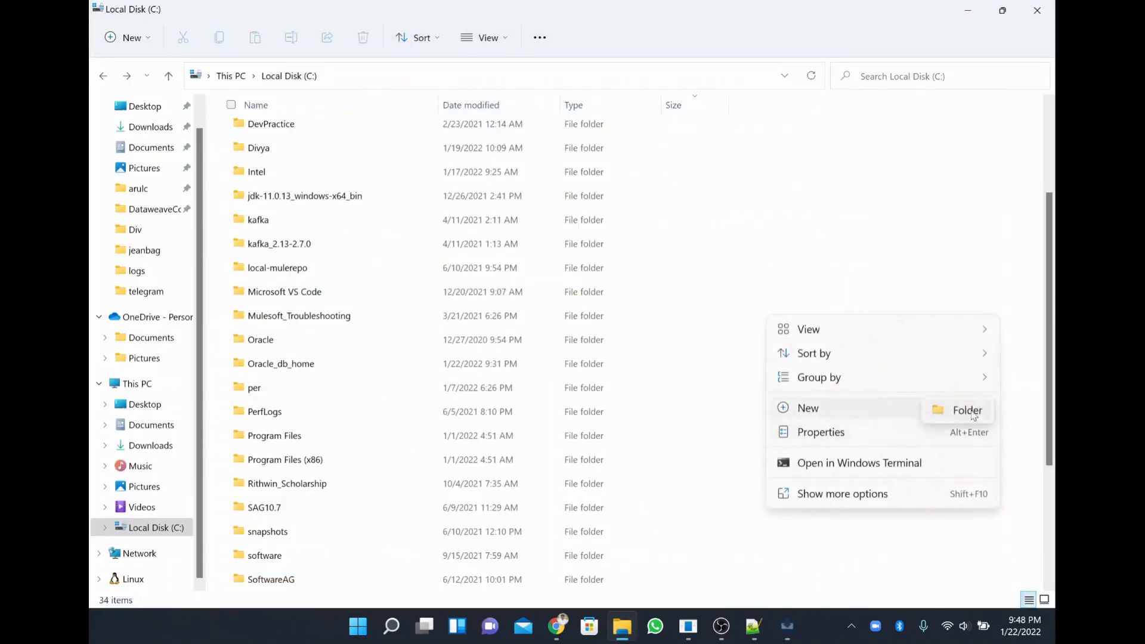
pyautogui.click(972, 416)
pyautogui.write('Softwa')
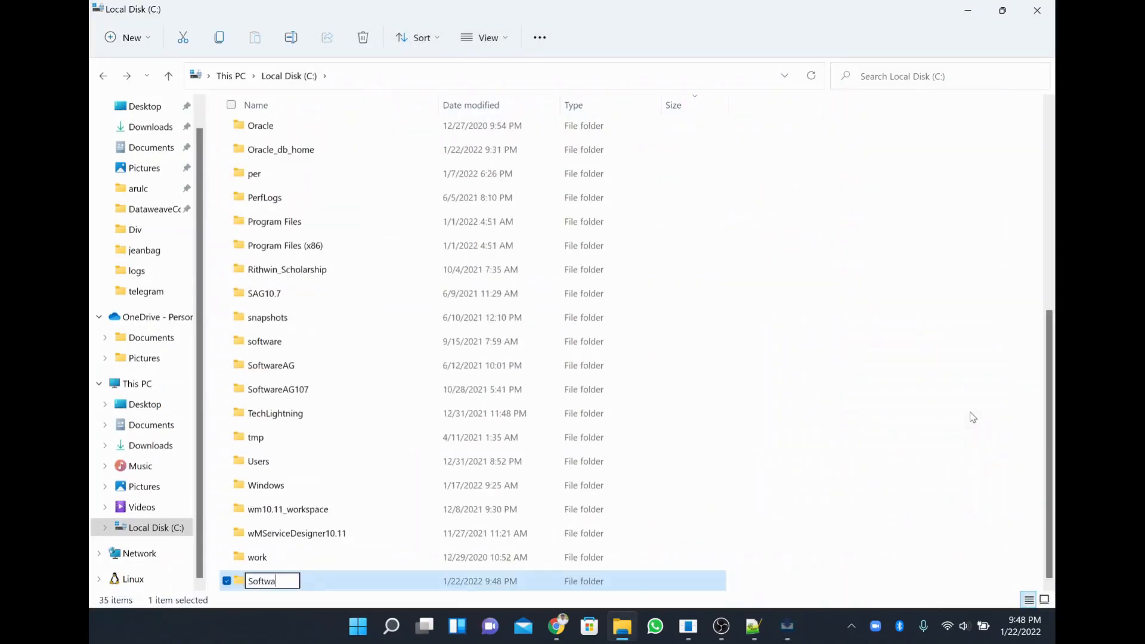
pyautogui.write('reAG_1')
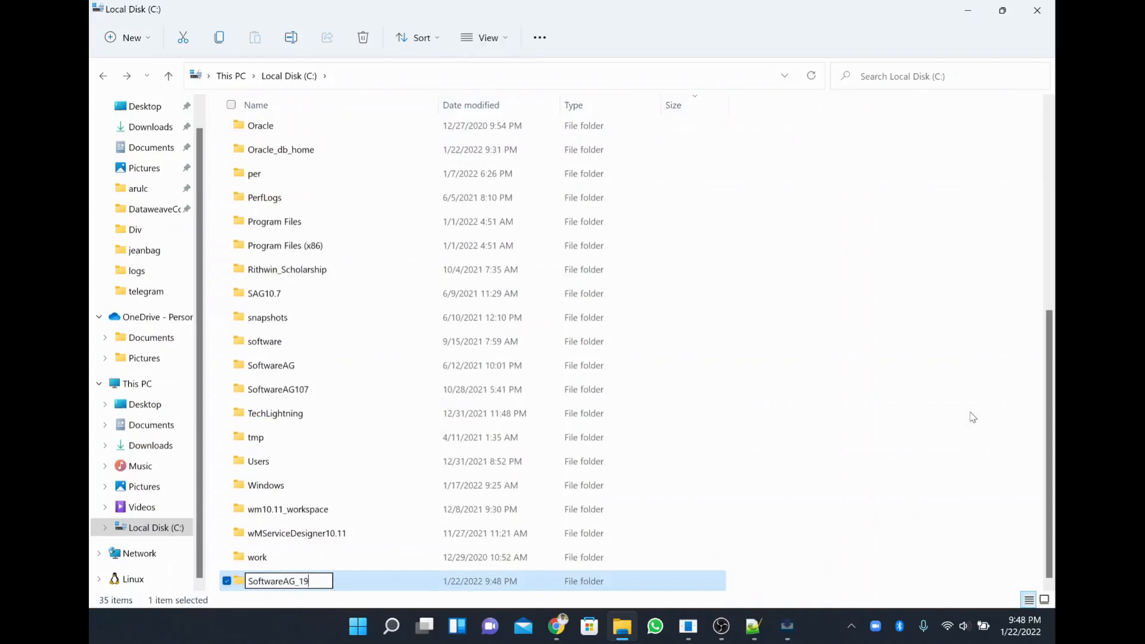
pyautogui.write('011')
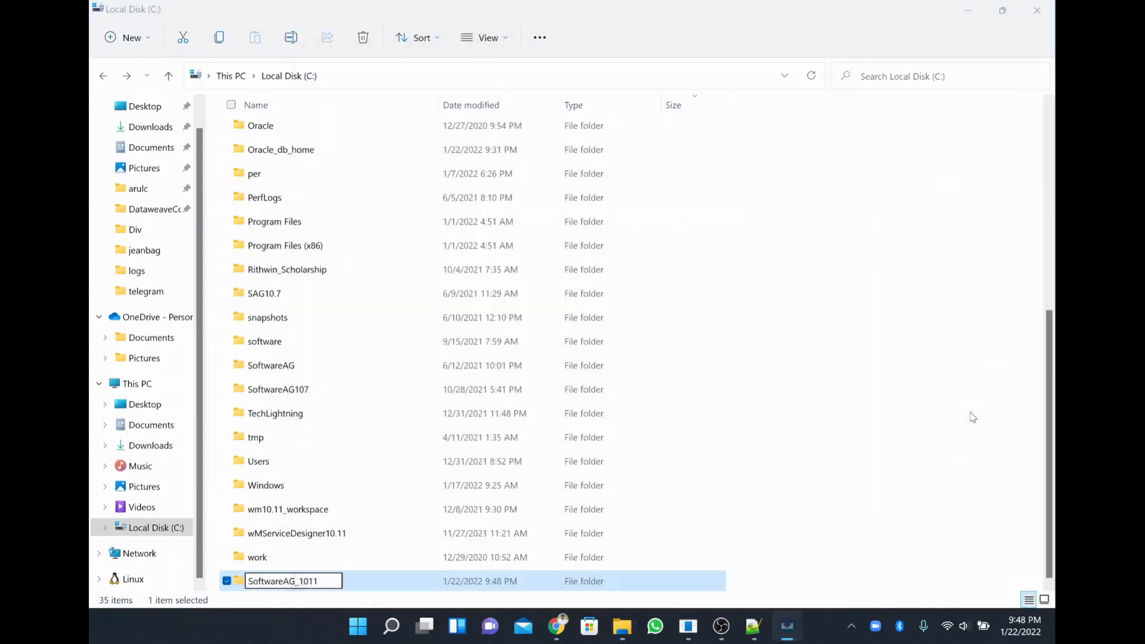
pyautogui.press('Return')
pyautogui.hotkey('alt', 'Tab')
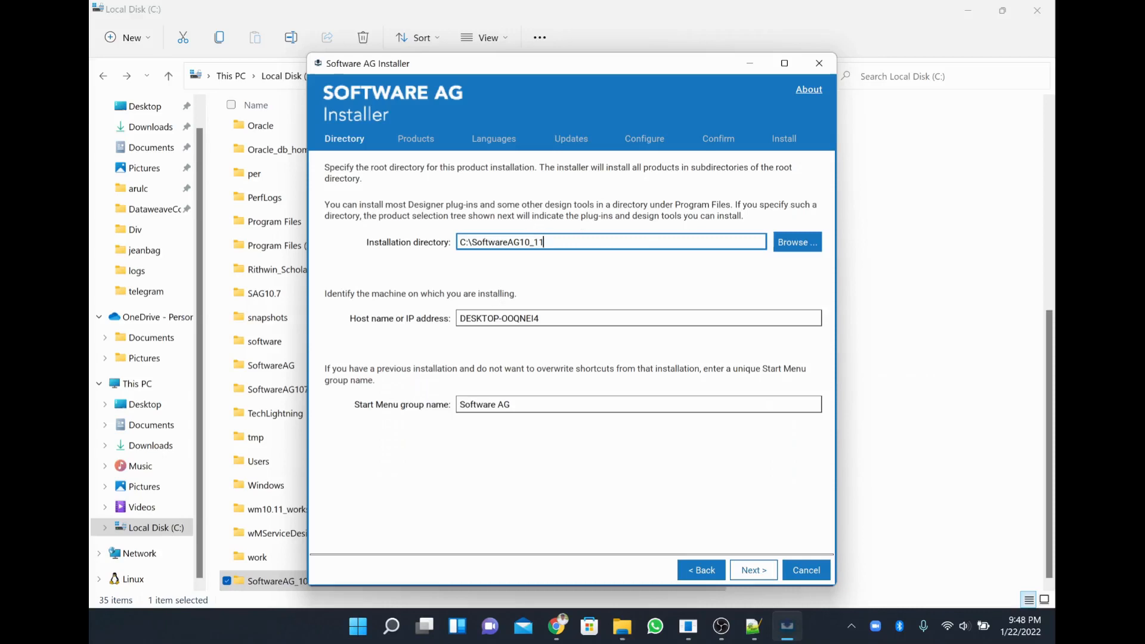
pyautogui.hotkey('alt', 'Tab')
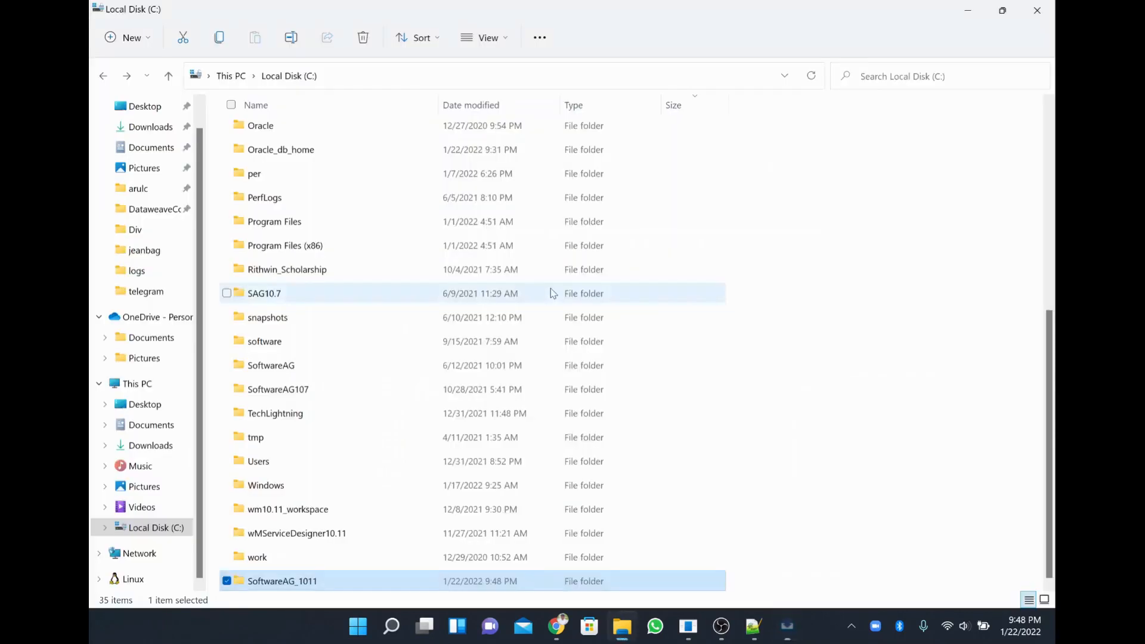
# Rename the folder to SoftwareAG10_11, open it, and return to the installer.
pyautogui.rightClick(267, 588)
pyautogui.click(346, 563)
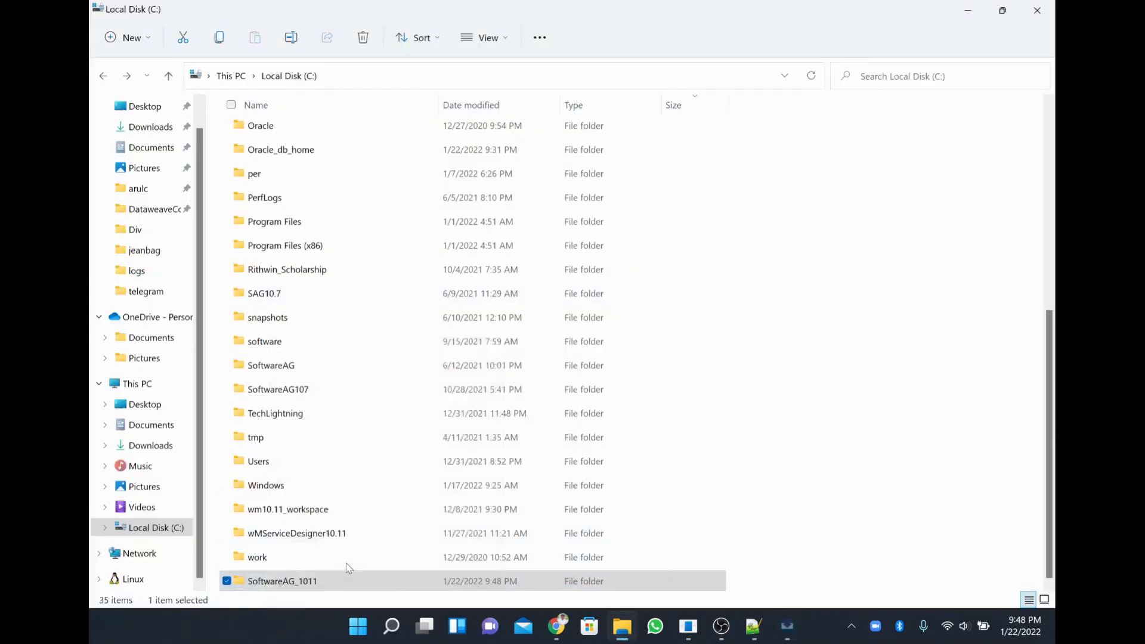
pyautogui.click(462, 529)
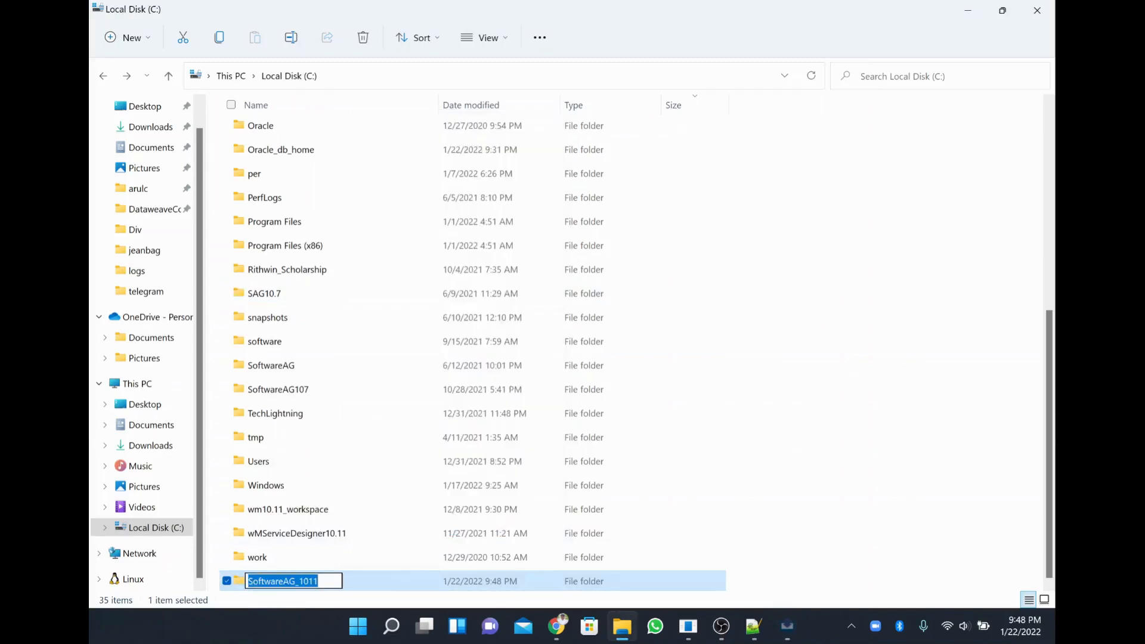
pyautogui.press('Right')
pyautogui.press('Left')
pyautogui.press('Left')
pyautogui.press('Left')
pyautogui.press('Left')
pyautogui.press('BackSpace')
pyautogui.write('_')
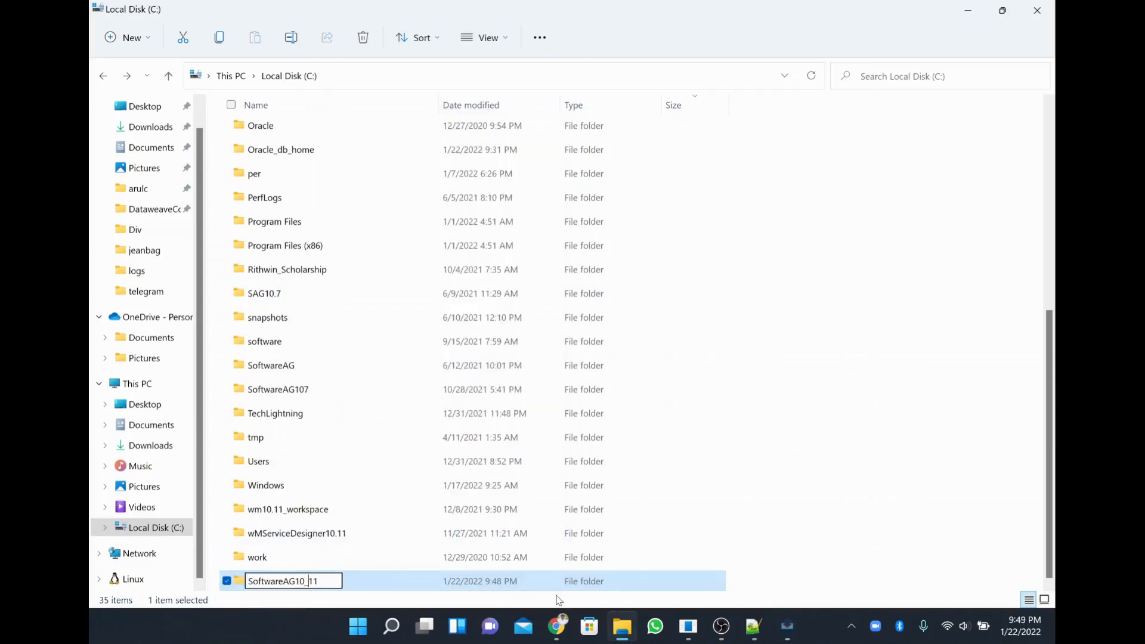
pyautogui.press('Return')
pyautogui.press('Return')
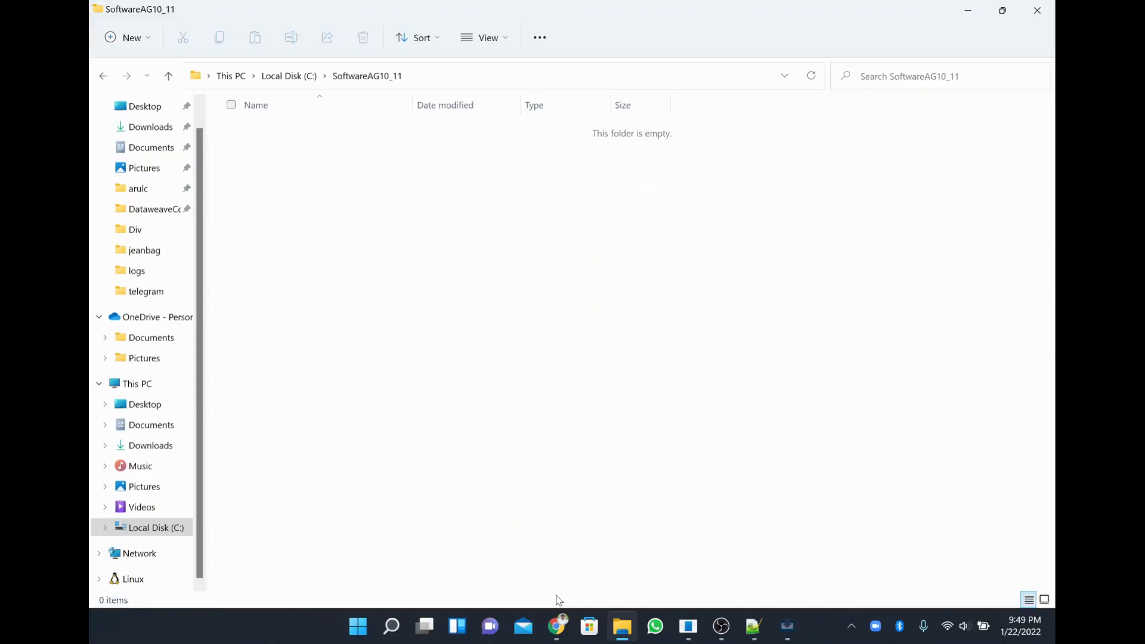
pyautogui.hotkey('alt', 'Tab')
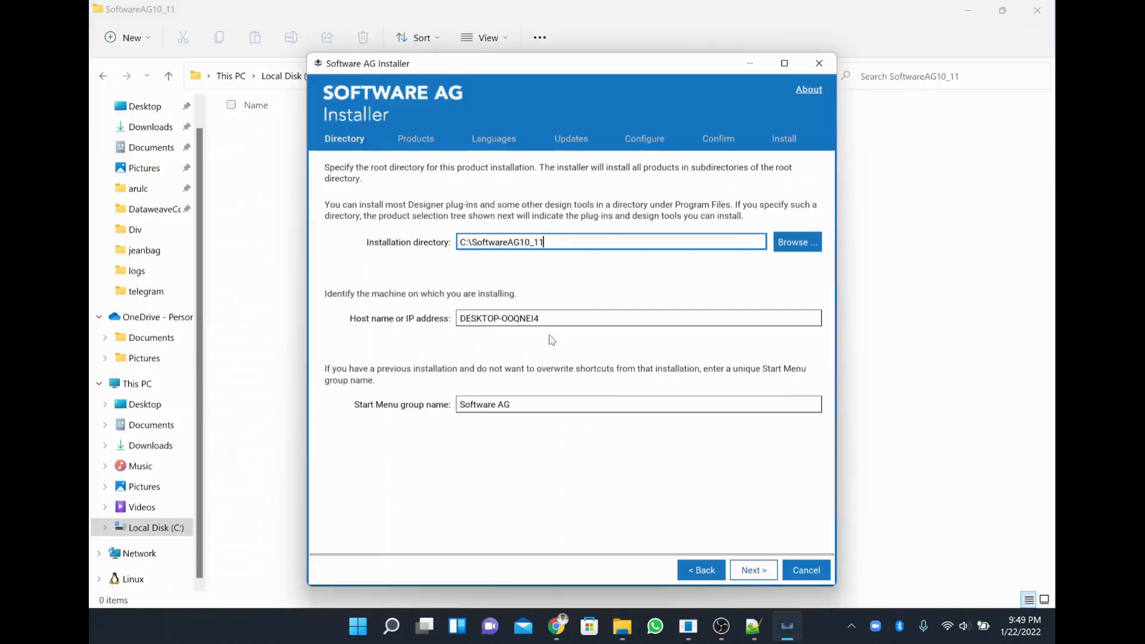
# Append AG10_11 to the Start Menu group name and continue to the Products page.
pyautogui.press('Tab')
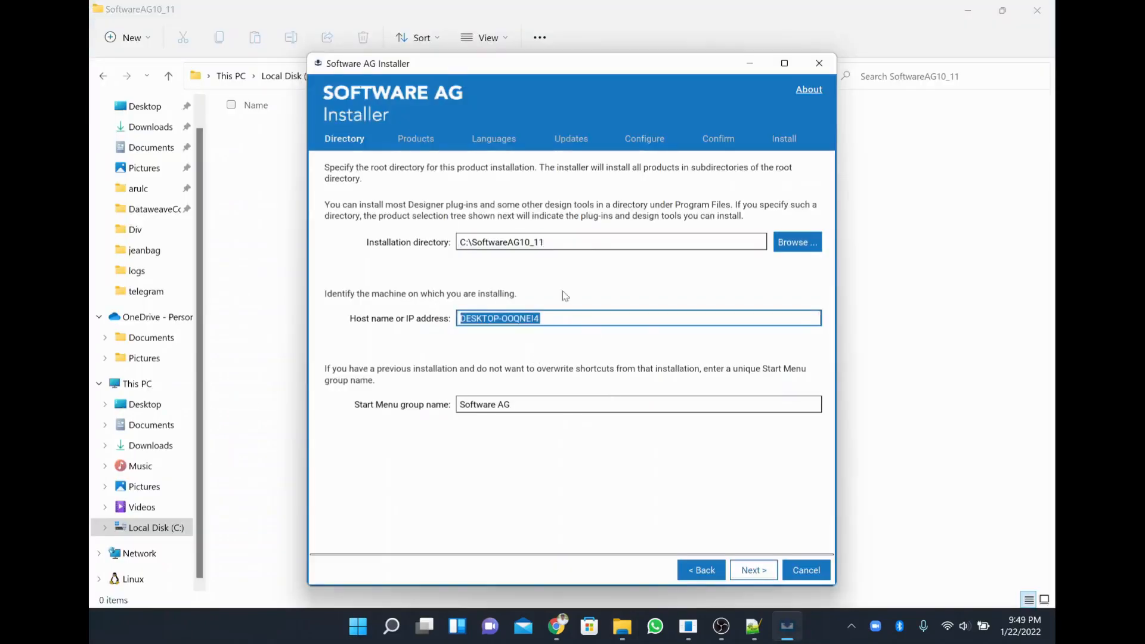
pyautogui.click(511, 404)
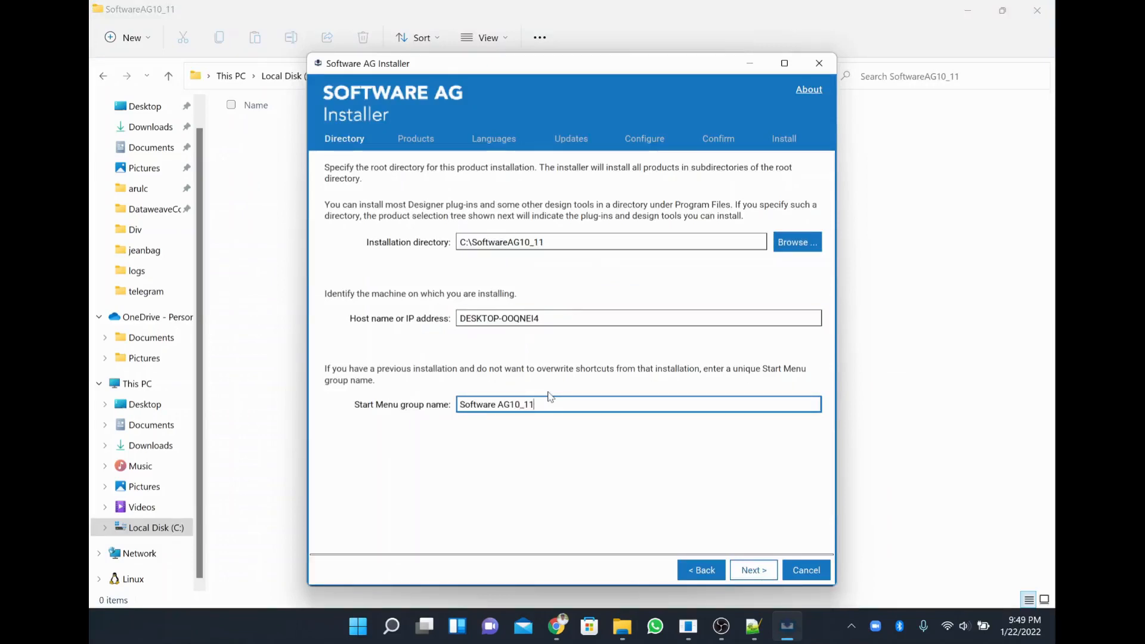
pyautogui.click(753, 569)
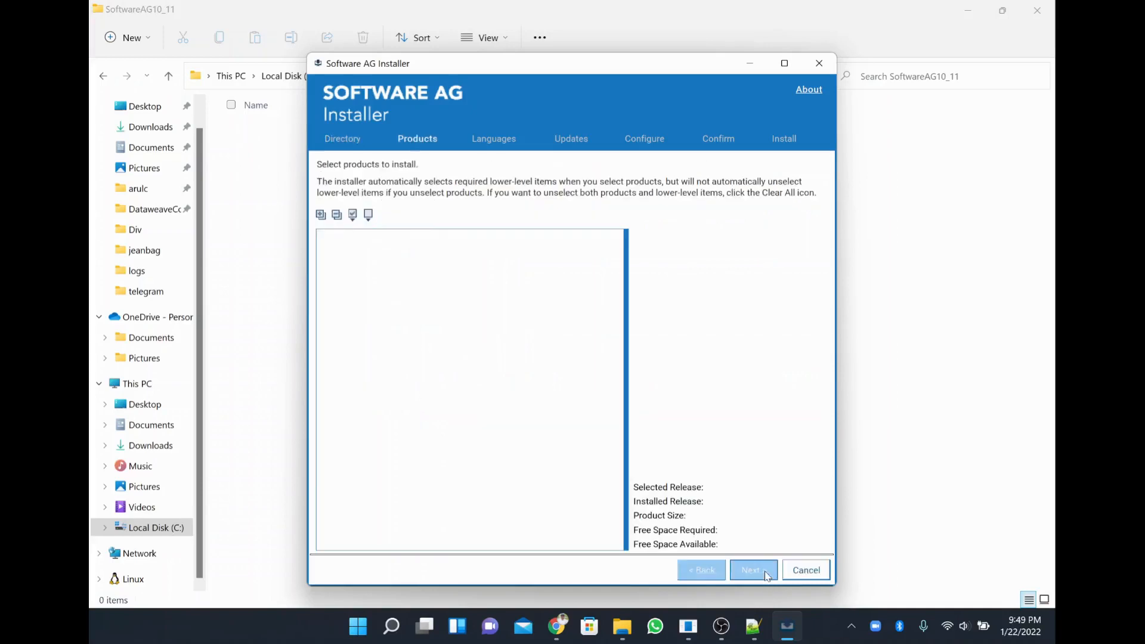
pyautogui.click(394, 322)
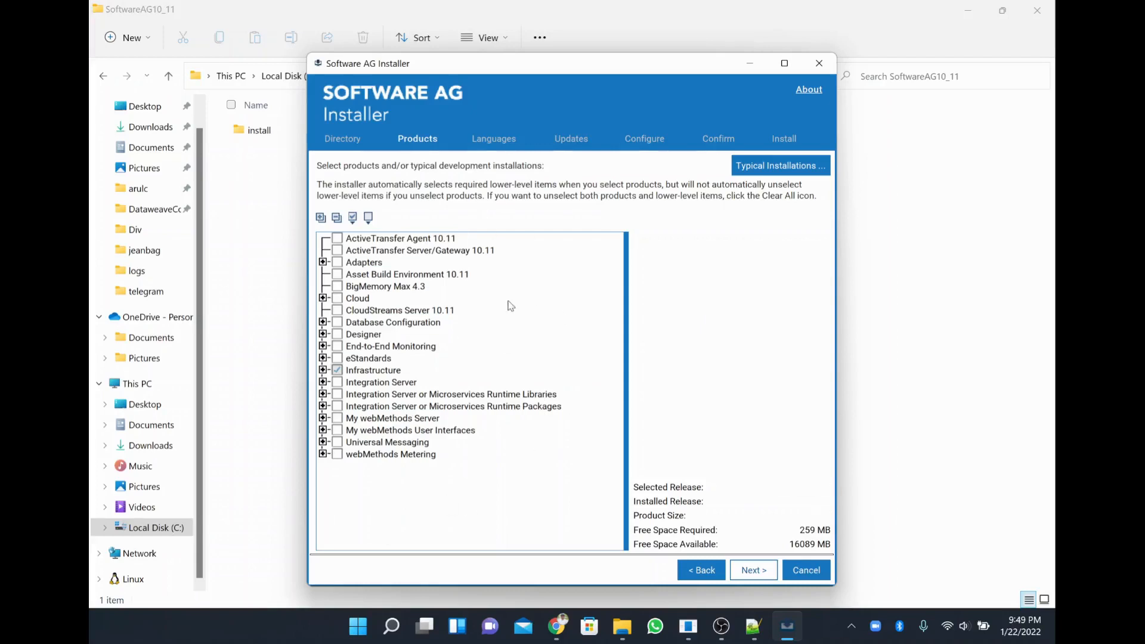
# Expand webMethods Metering, My webMethods Server and My webMethods User Interfaces in the Products tree.
pyautogui.click(346, 441)
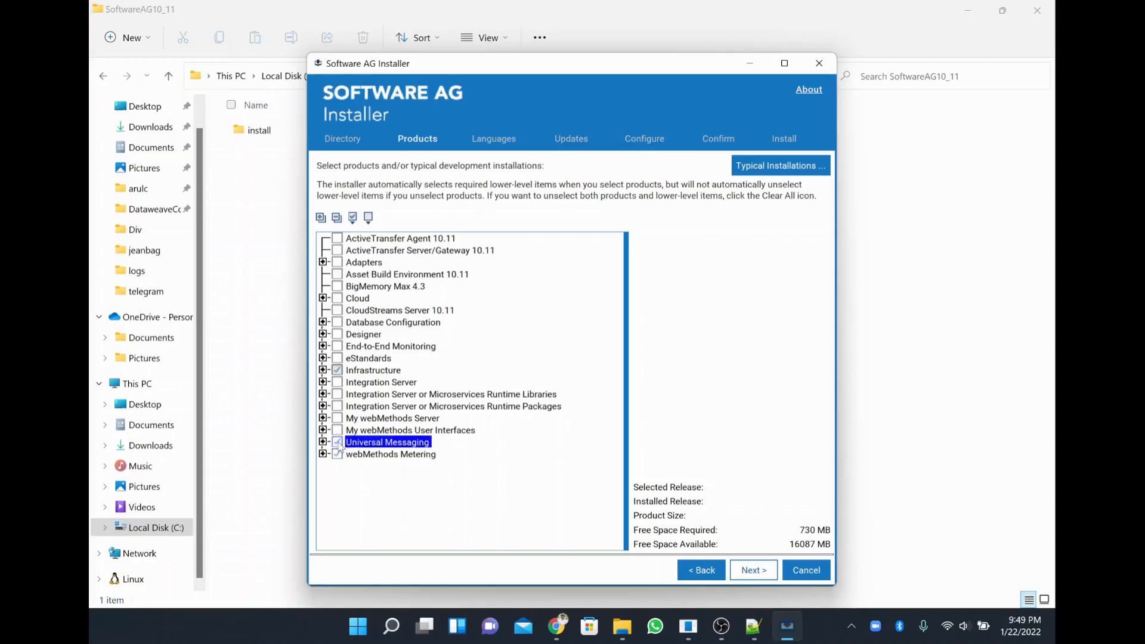
pyautogui.click(338, 456)
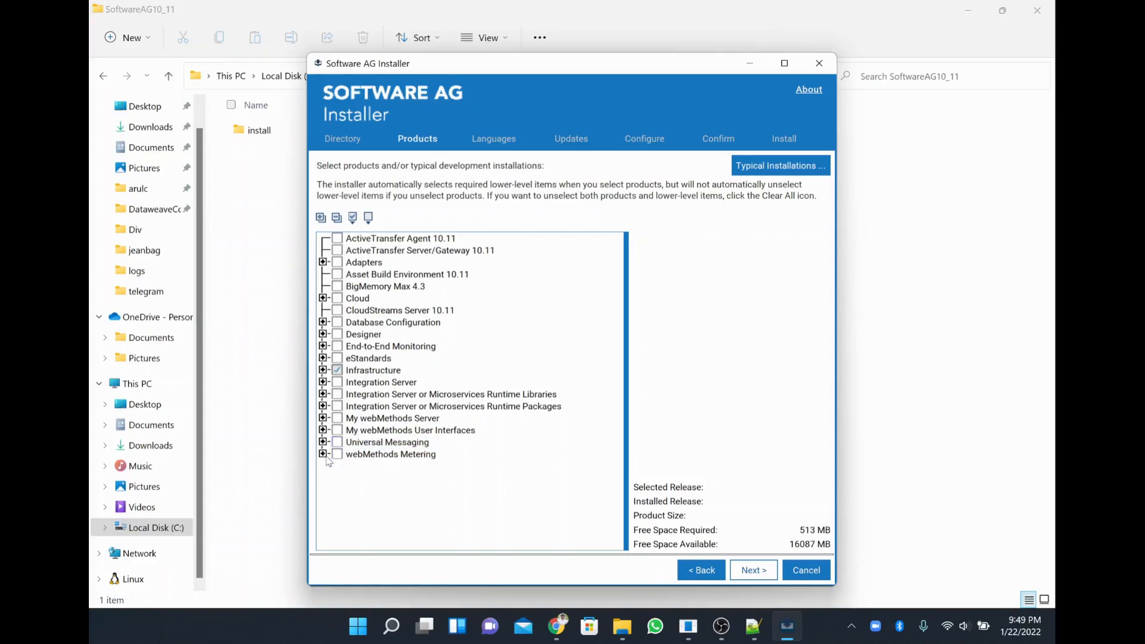
pyautogui.click(323, 455)
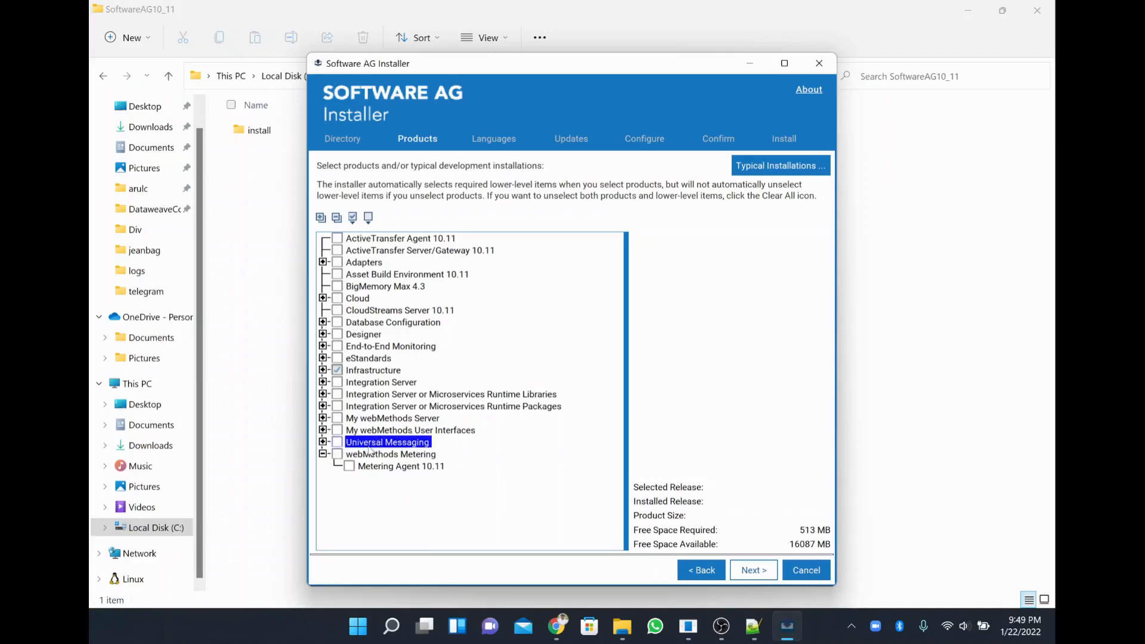
pyautogui.click(323, 430)
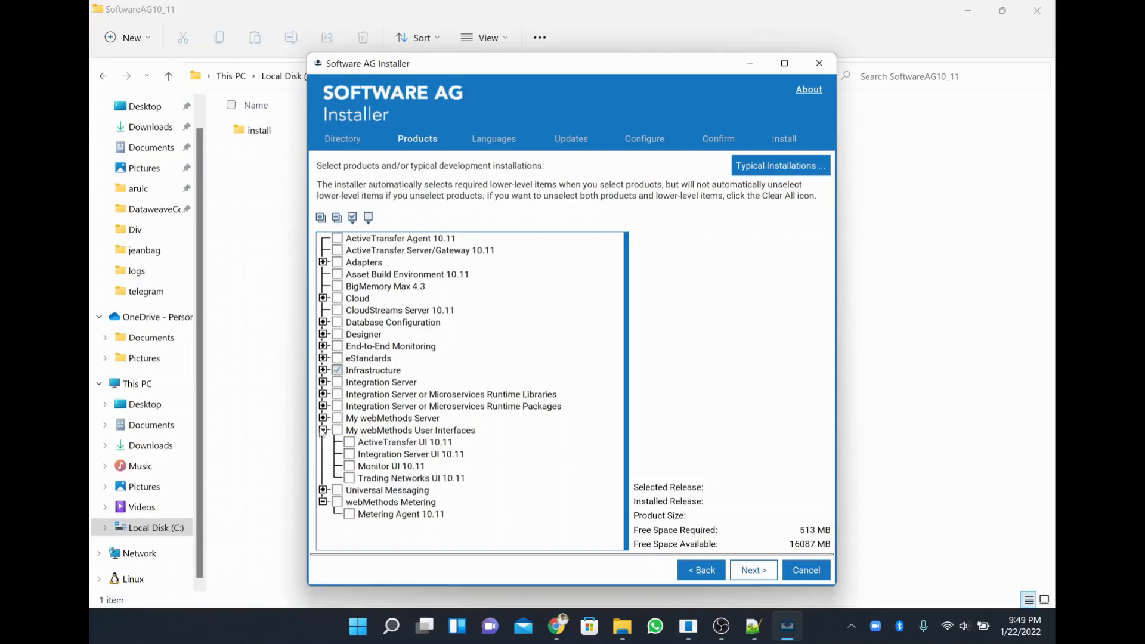
pyautogui.click(323, 418)
pyautogui.click(360, 407)
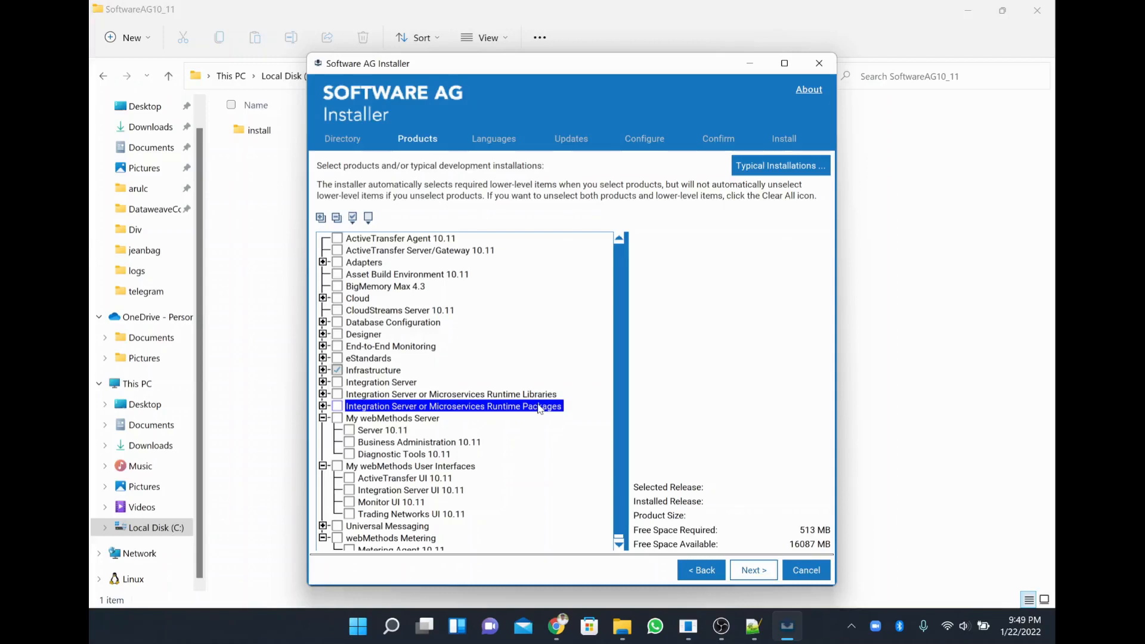
# Check Integration Server and expand it to show ActiveTransfer and Trading Networks support.
pyautogui.scroll(-1, 551, 502)
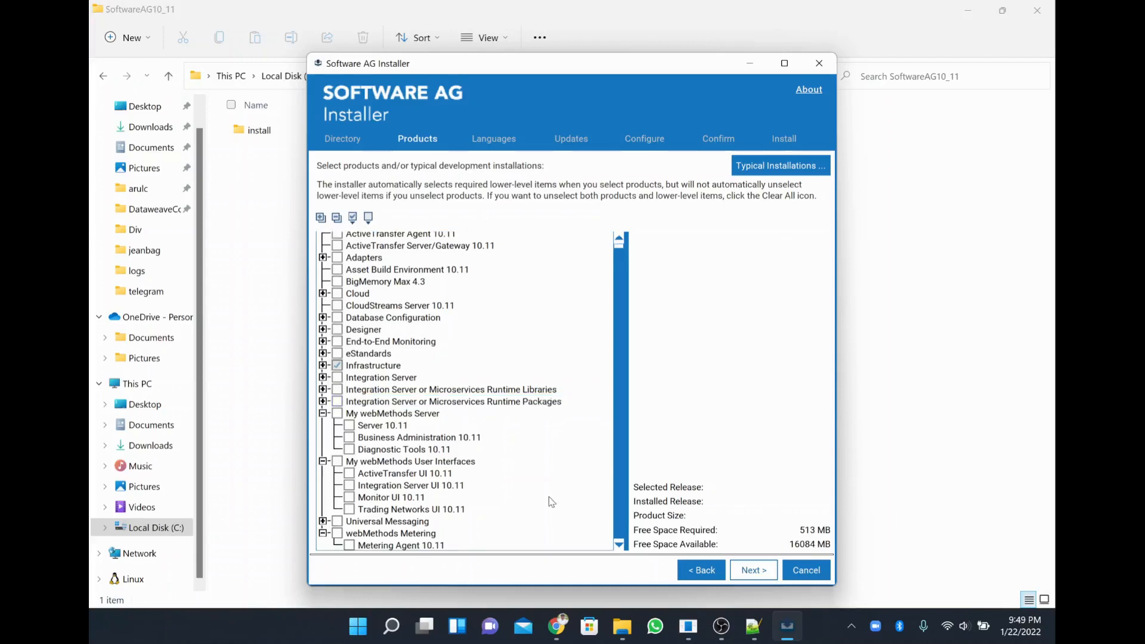
pyautogui.scroll(1, 551, 502)
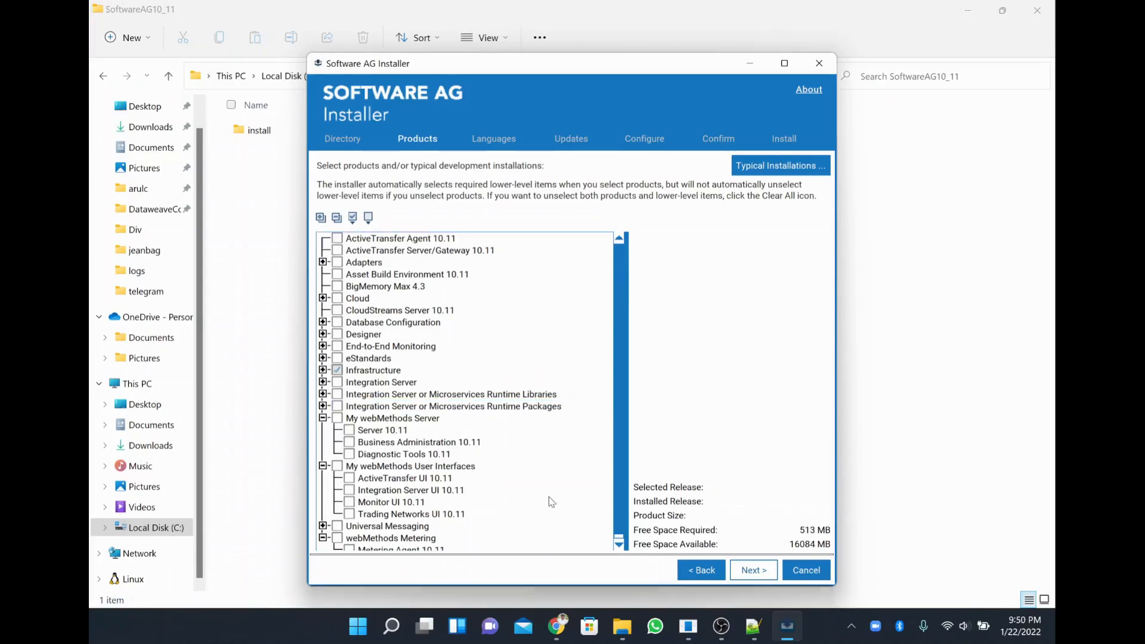
pyautogui.scroll(-1, 500, 486)
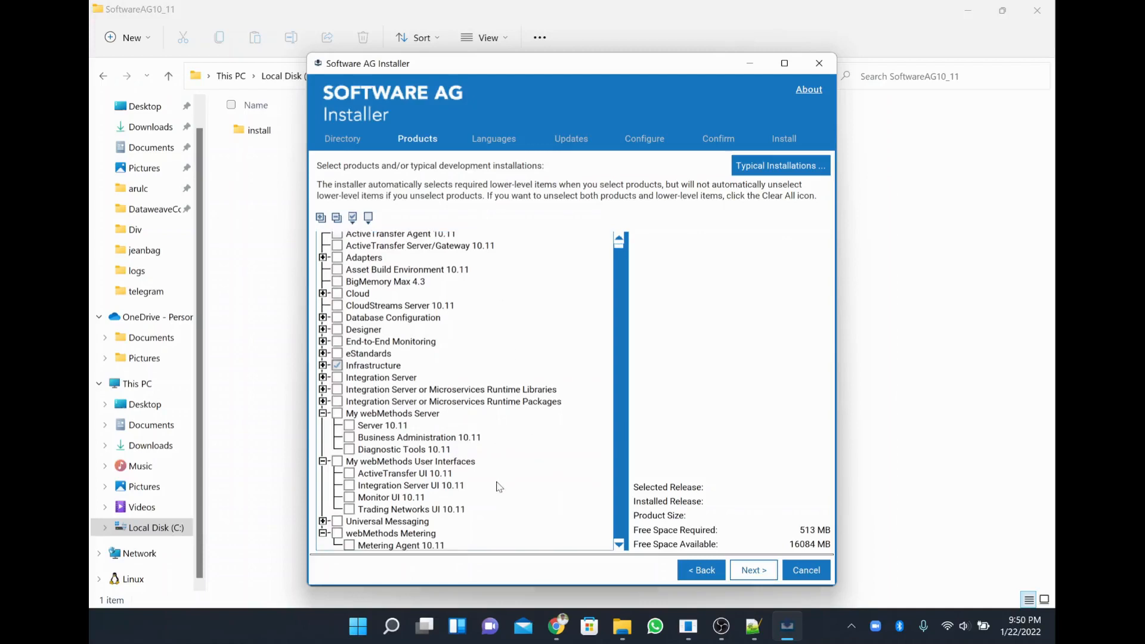
pyautogui.click(336, 377)
pyautogui.click(323, 377)
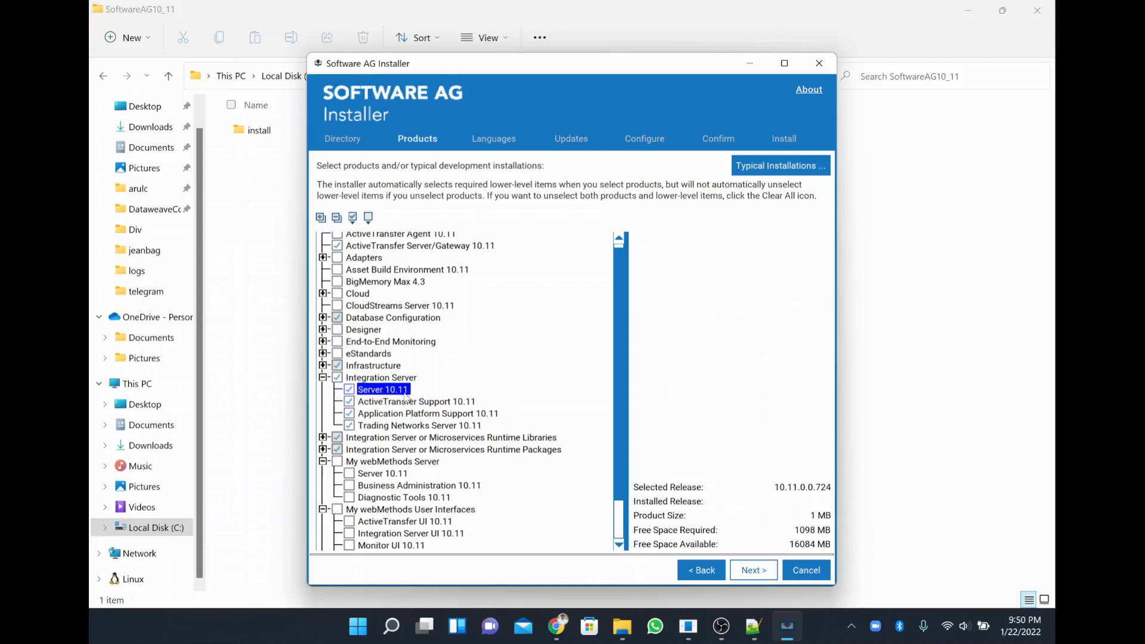
pyautogui.scroll(-1, 406, 396)
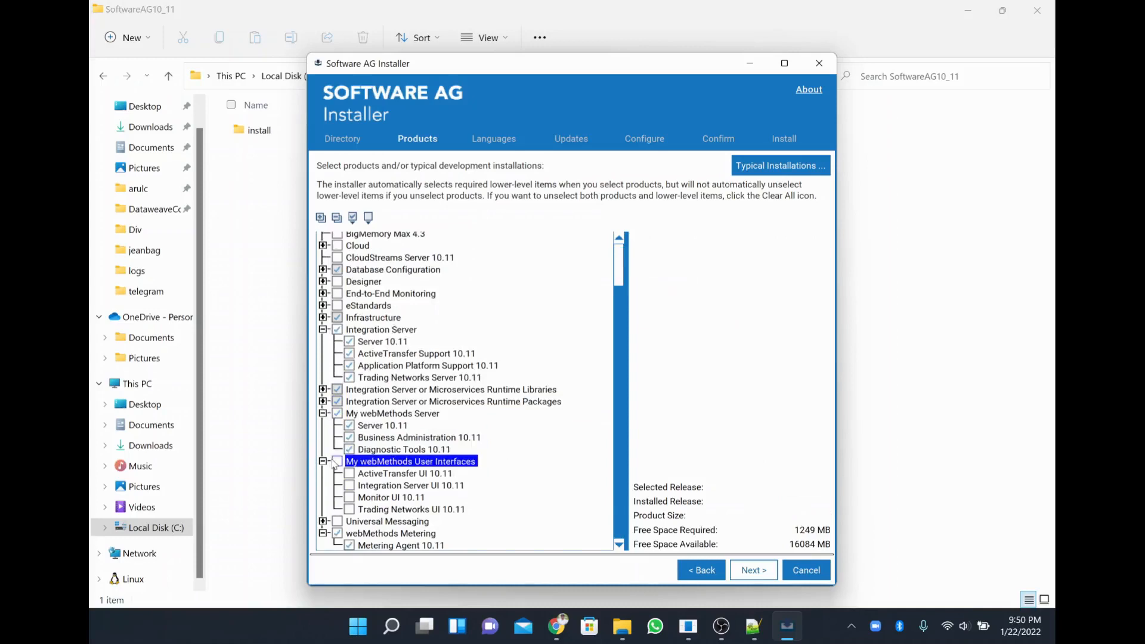
# Add eStandards, End-to-End Monitoring, Designer and CloudStreams Server 10.11 to the product selection.
pyautogui.click(323, 521)
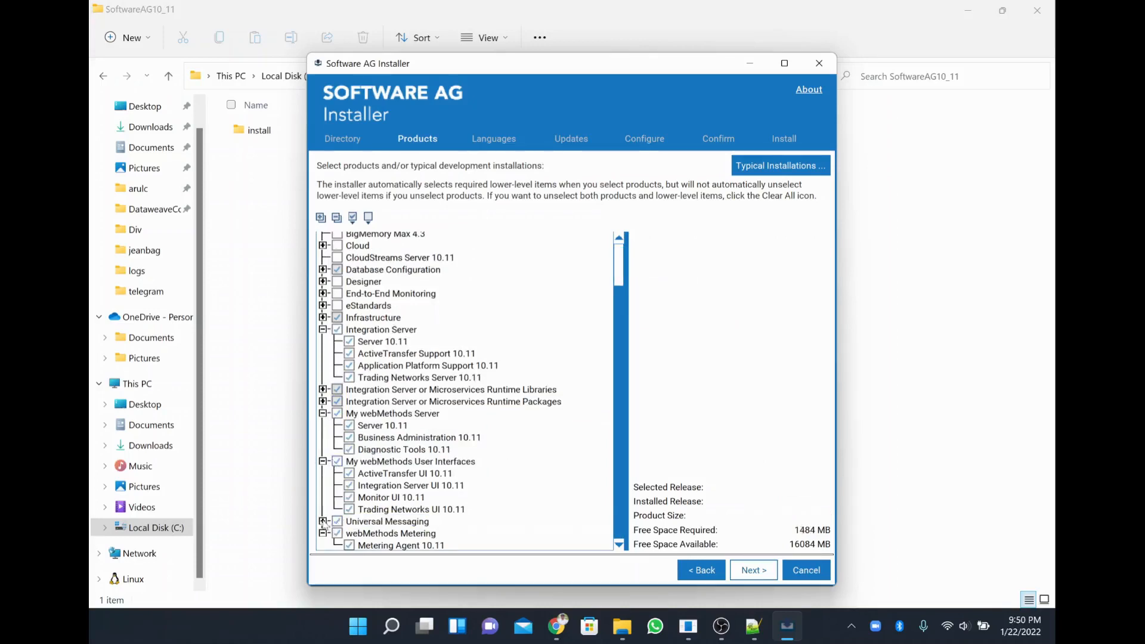
pyautogui.scroll(-1, 446, 535)
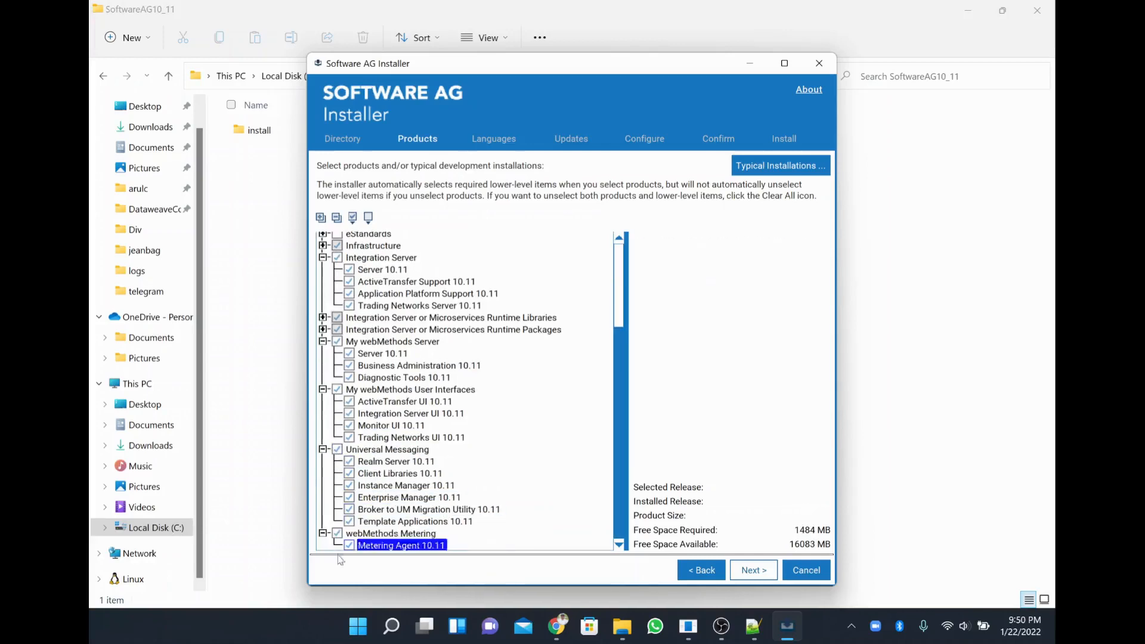
pyautogui.scroll(2, 369, 486)
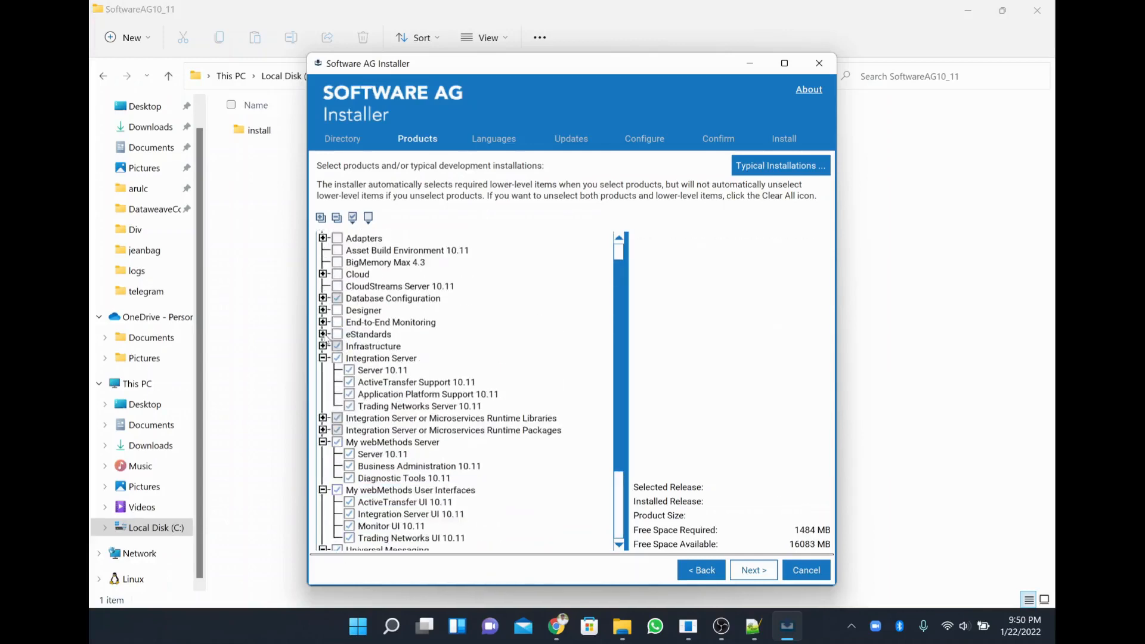
pyautogui.click(328, 335)
pyautogui.click(338, 340)
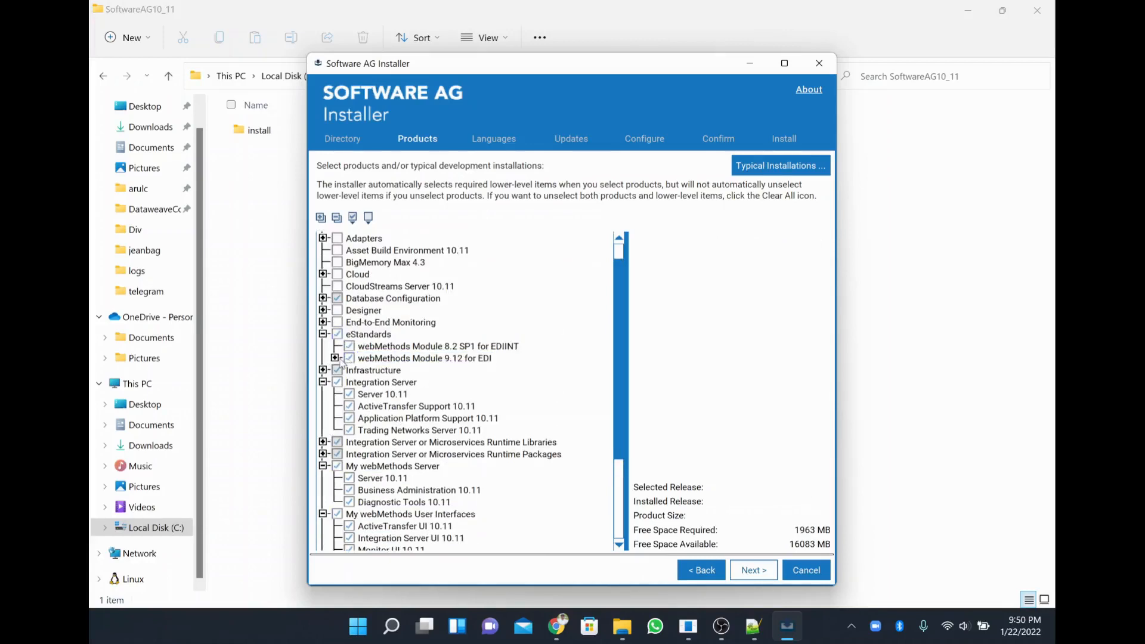
pyautogui.click(335, 358)
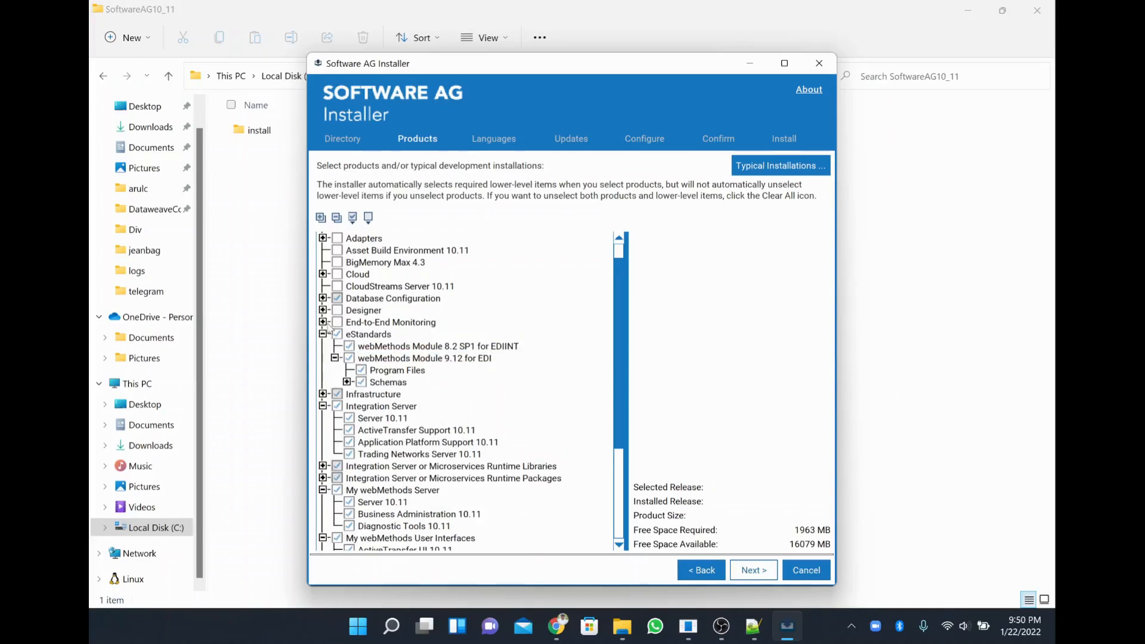
pyautogui.click(342, 325)
pyautogui.click(334, 322)
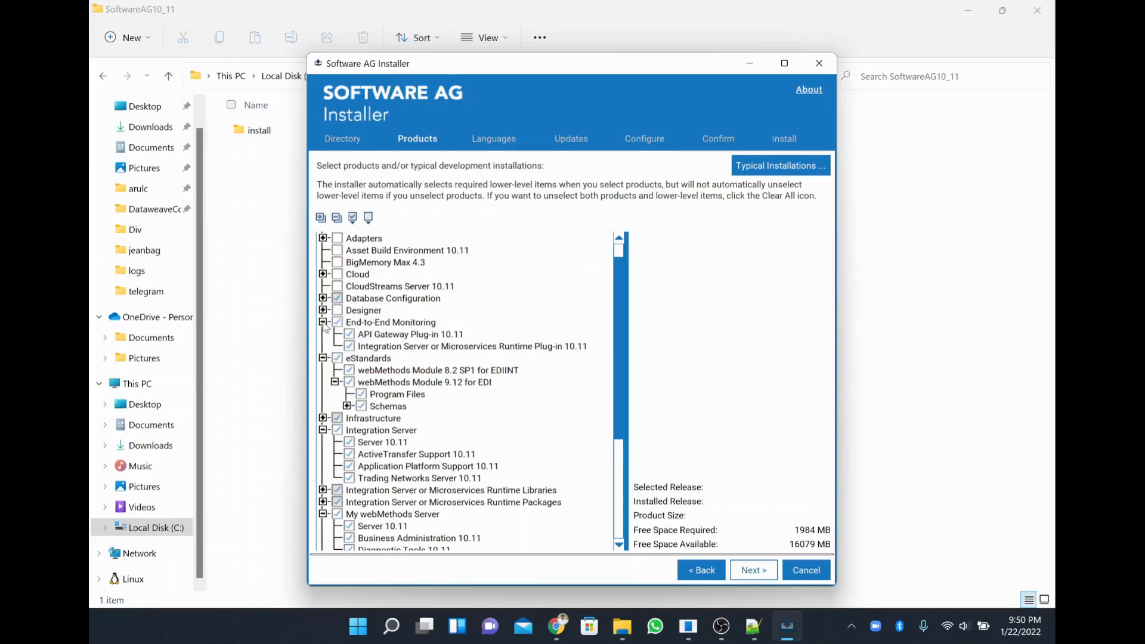
pyautogui.click(344, 298)
pyautogui.click(349, 287)
# Add BigMemory Max 4.3, Asset Build Environment 10.11 and the JDBC adapter to the selection.
pyautogui.click(358, 263)
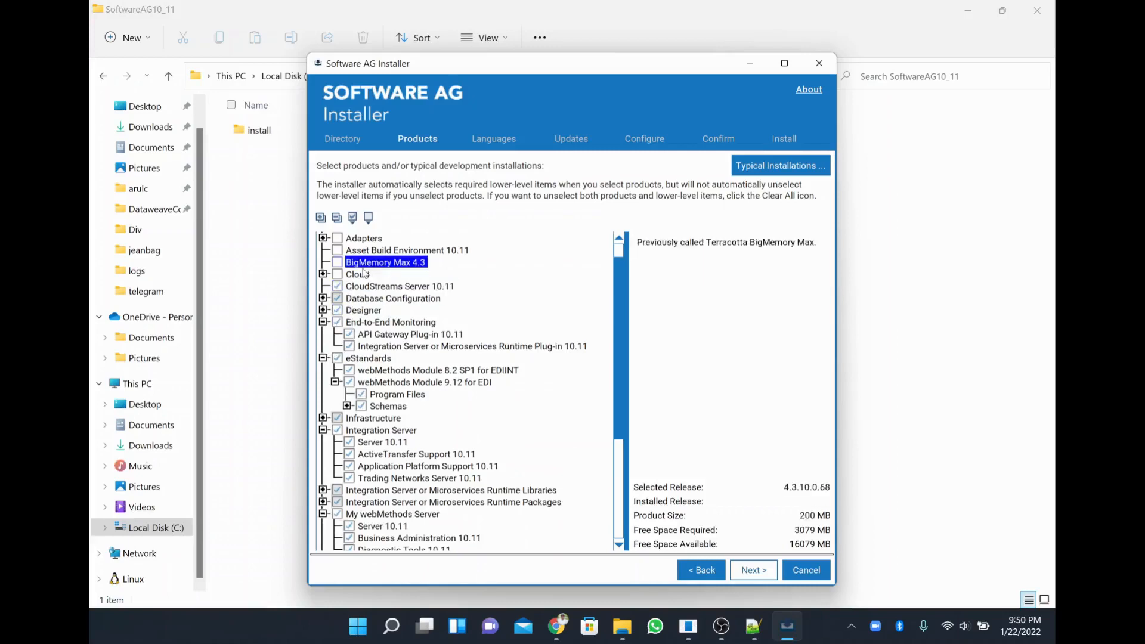
pyautogui.click(361, 275)
pyautogui.click(363, 263)
pyautogui.click(371, 251)
pyautogui.click(414, 263)
pyautogui.click(394, 251)
pyautogui.click(323, 237)
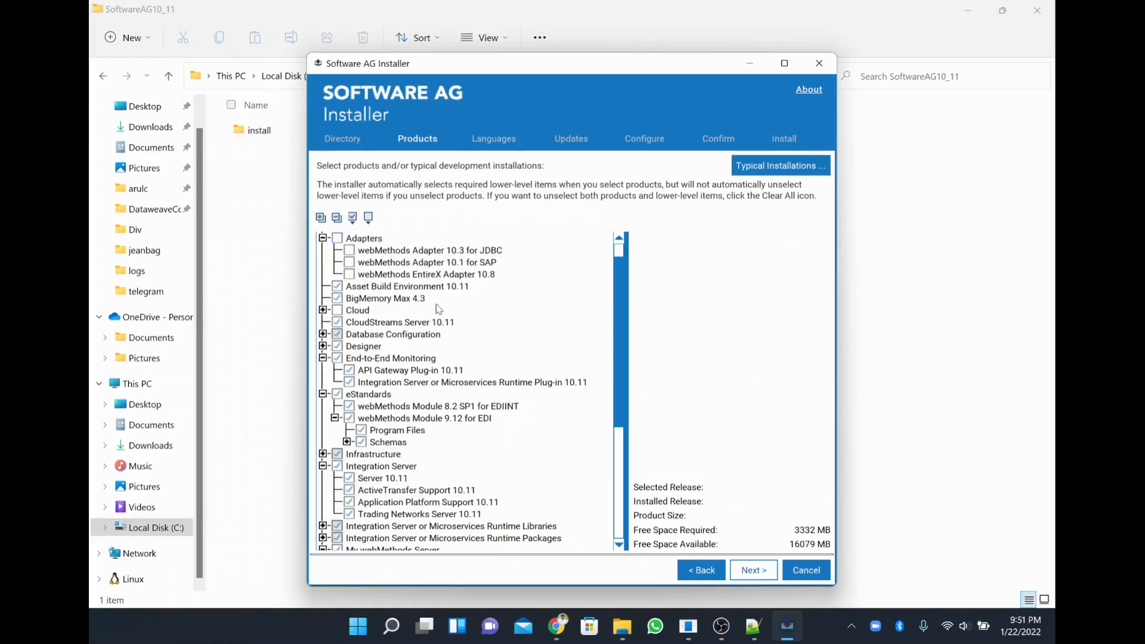
pyautogui.click(421, 251)
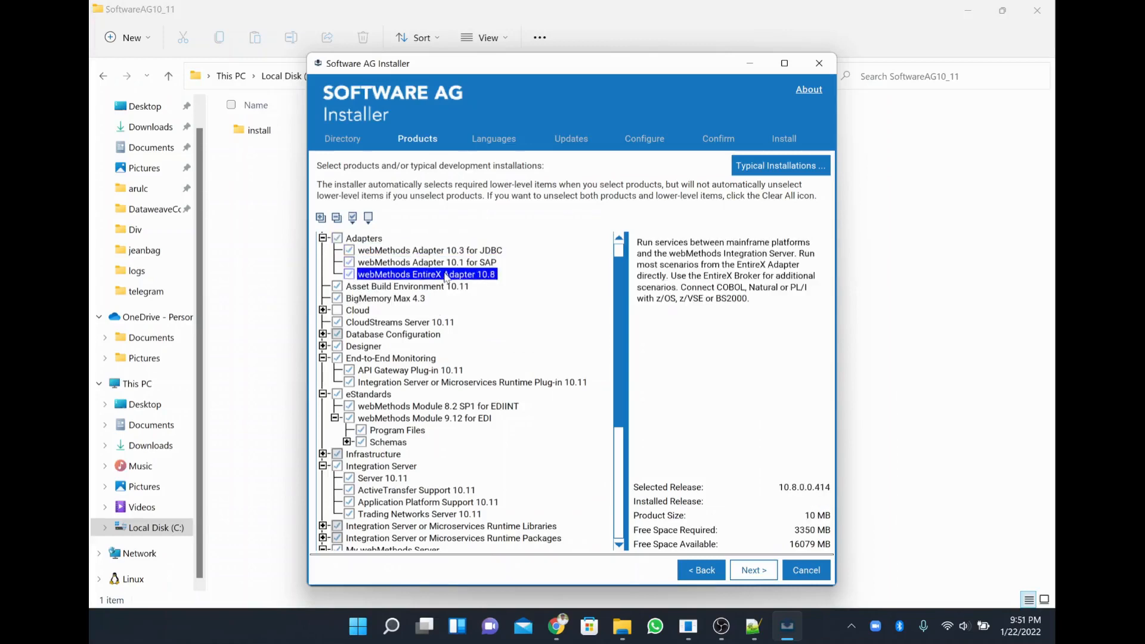
# Include Cloud with its Database Configuration item, then load the configuration panels for the selected products.
pyautogui.click(335, 312)
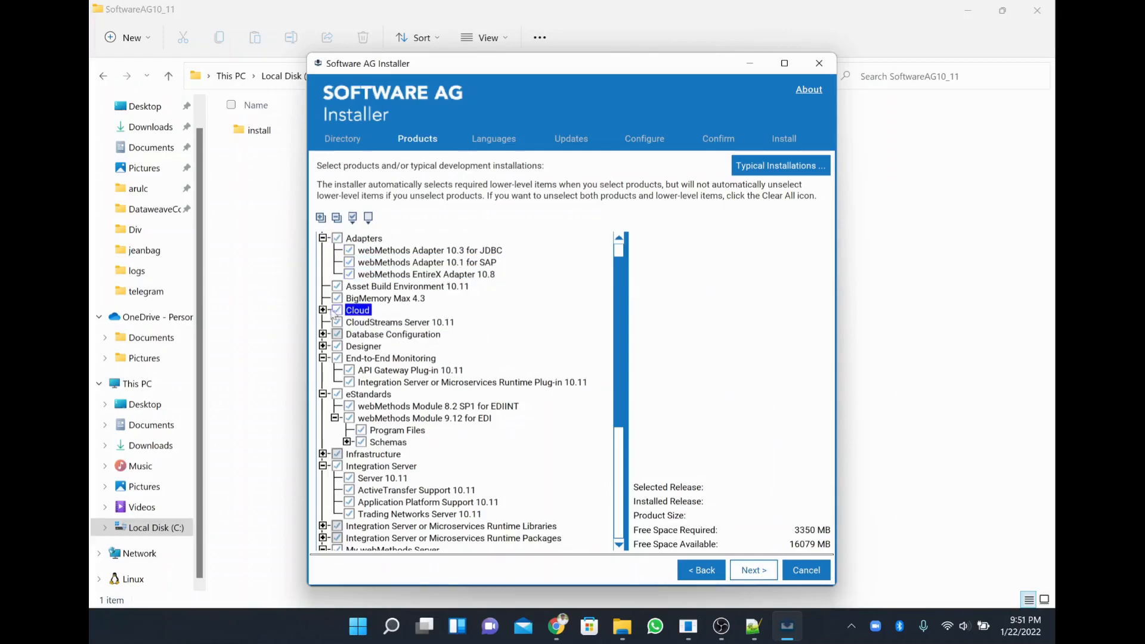
pyautogui.click(323, 310)
pyautogui.click(334, 322)
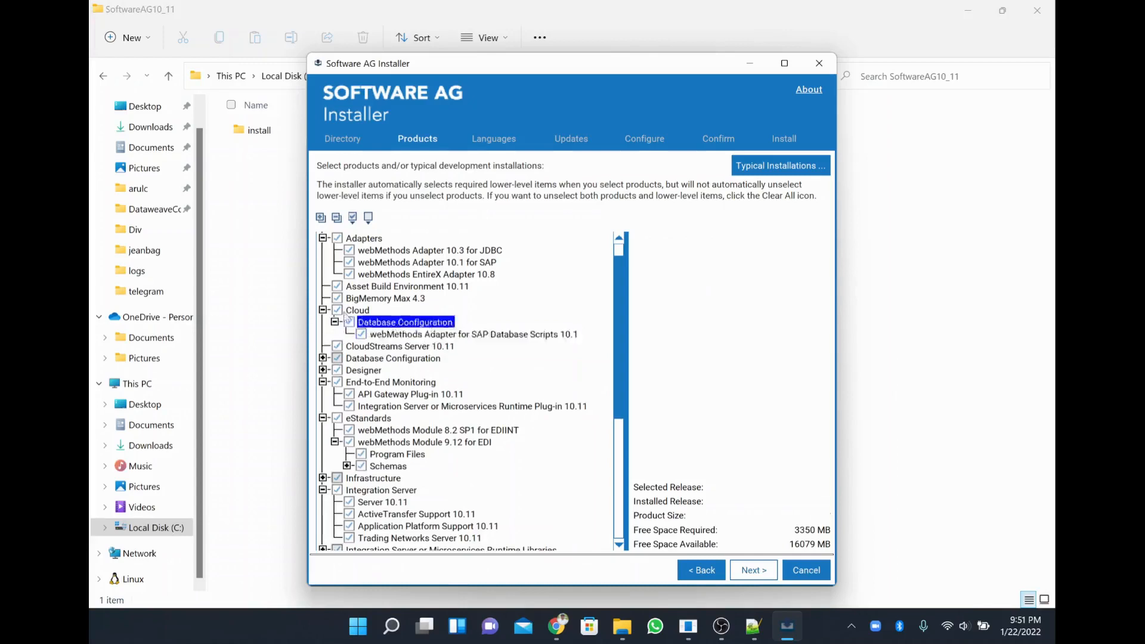
pyautogui.scroll(-6, 504, 437)
pyautogui.scroll(7, 504, 437)
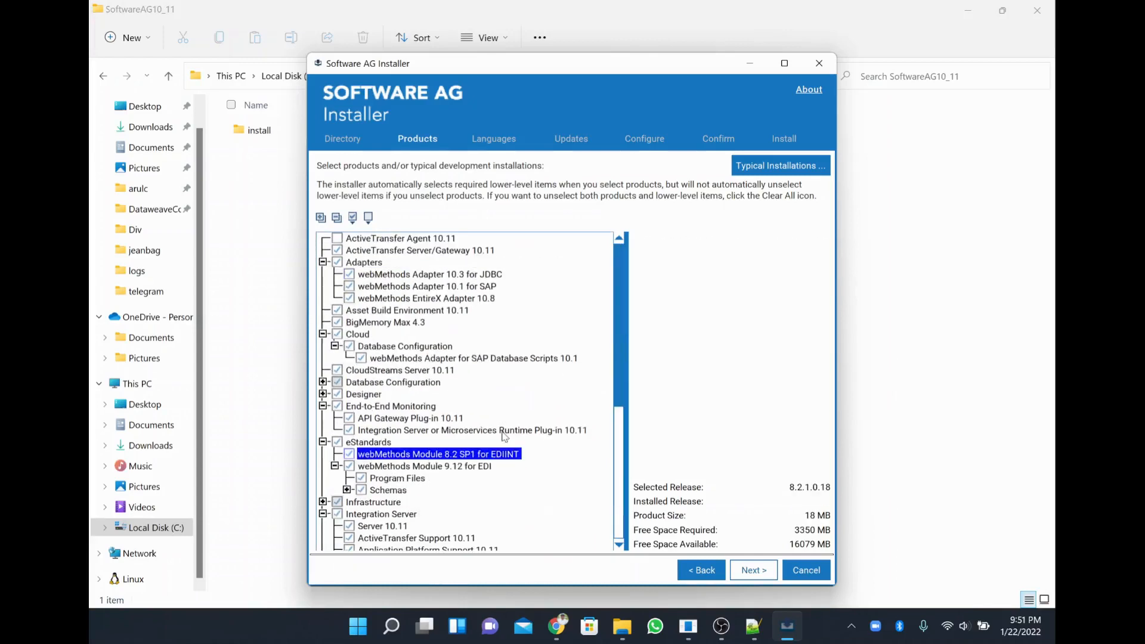
pyautogui.click(753, 571)
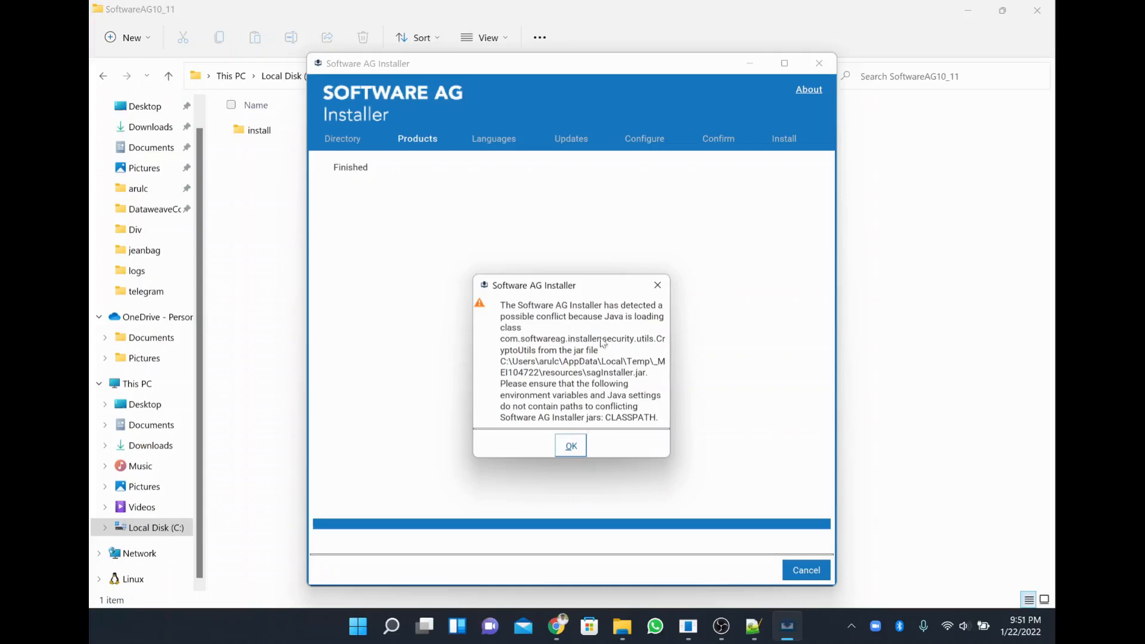
# Dismiss the Java class-loading conflict warning once product loading finishes.
pyautogui.click(570, 446)
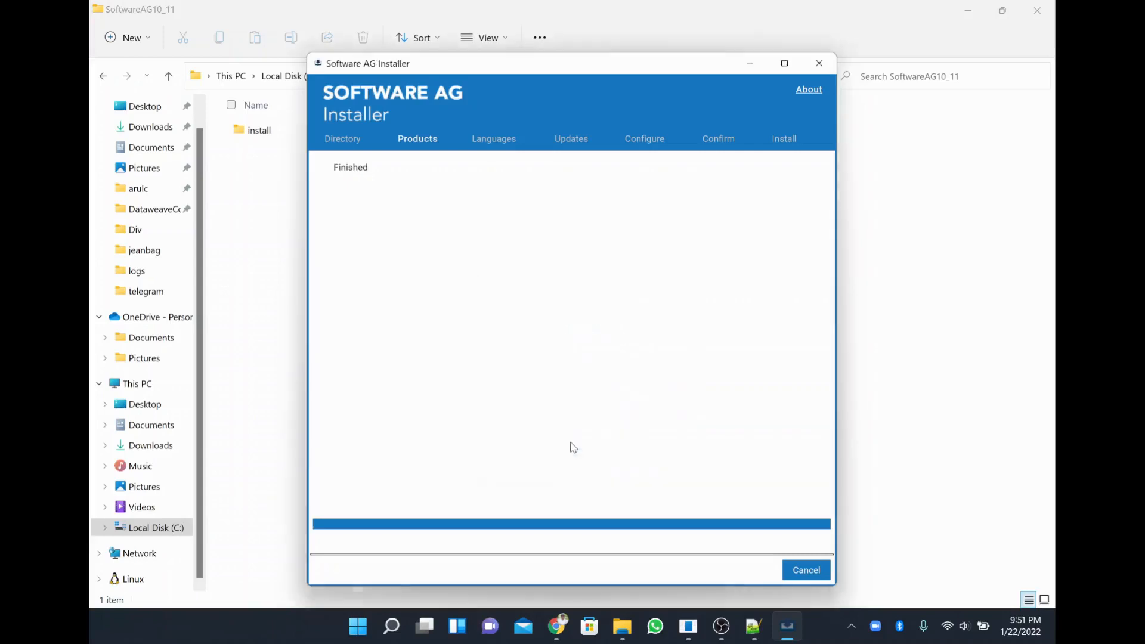
# Dismiss the repeated warning and inspect the Integration Server, ActiveTransfer and Designer fixes, keeping all updates checked.
pyautogui.click(571, 446)
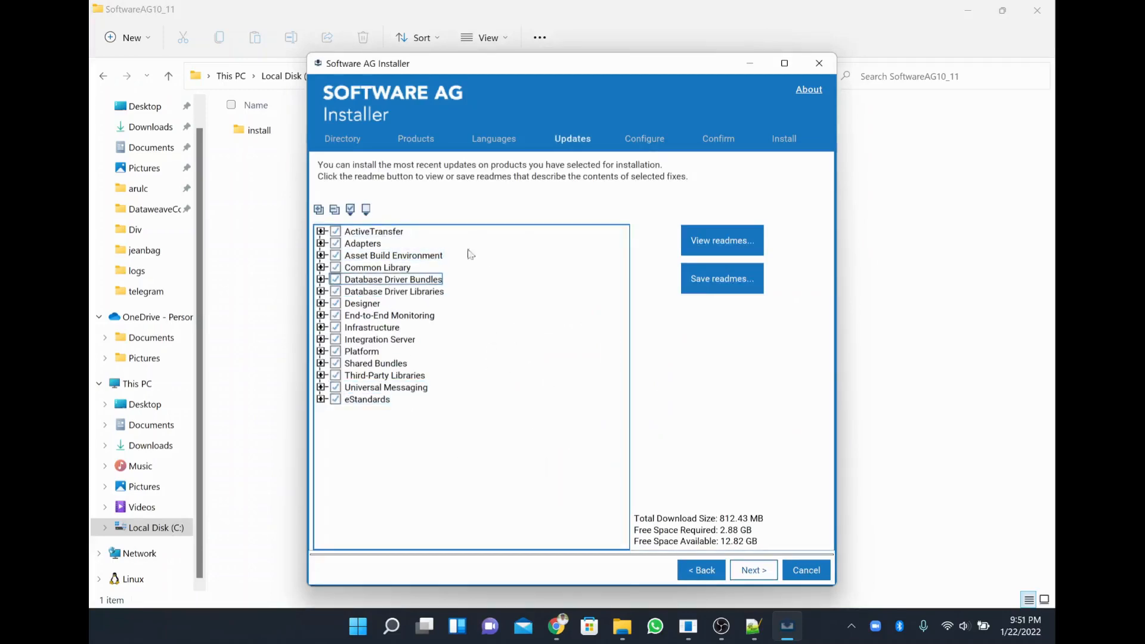
pyautogui.click(322, 341)
pyautogui.click(322, 340)
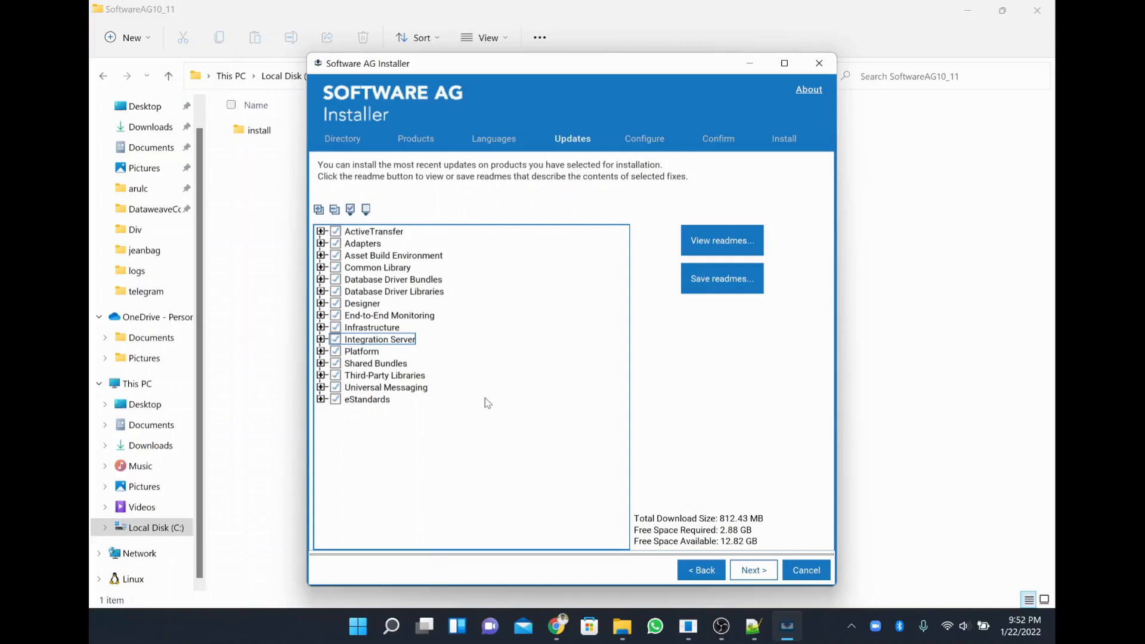
pyautogui.click(437, 255)
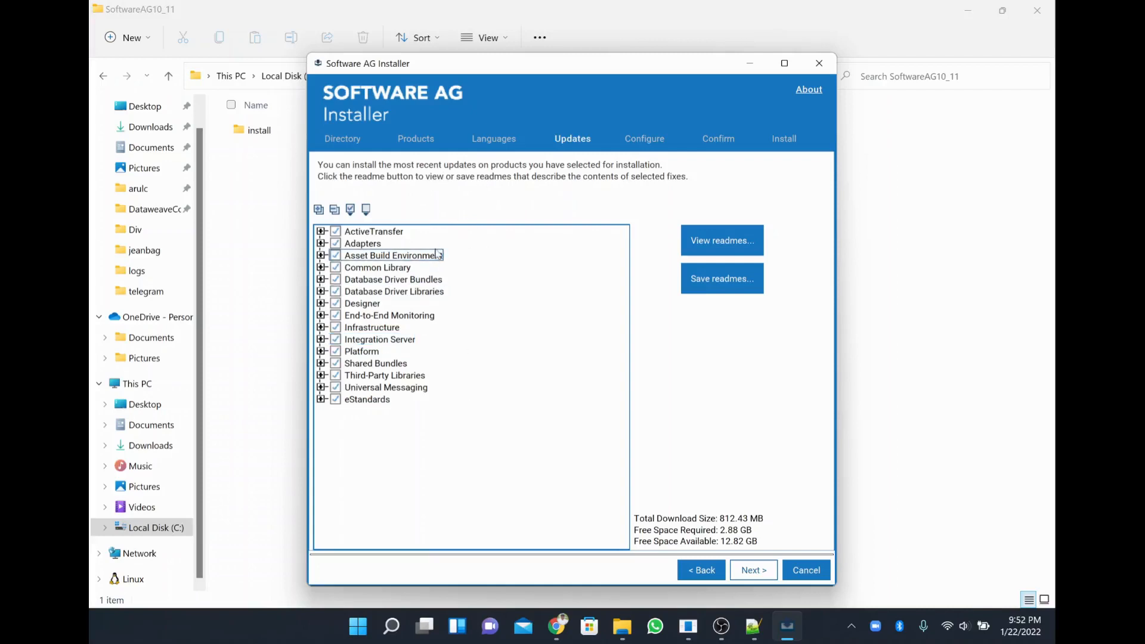
pyautogui.click(377, 233)
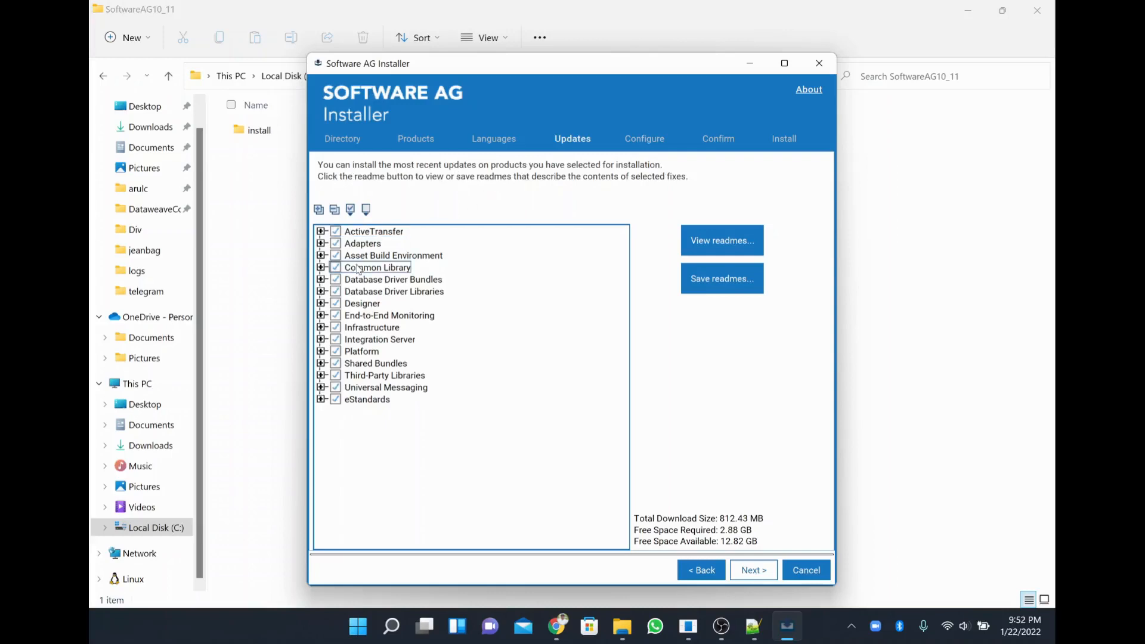
pyautogui.click(320, 303)
pyautogui.click(320, 303)
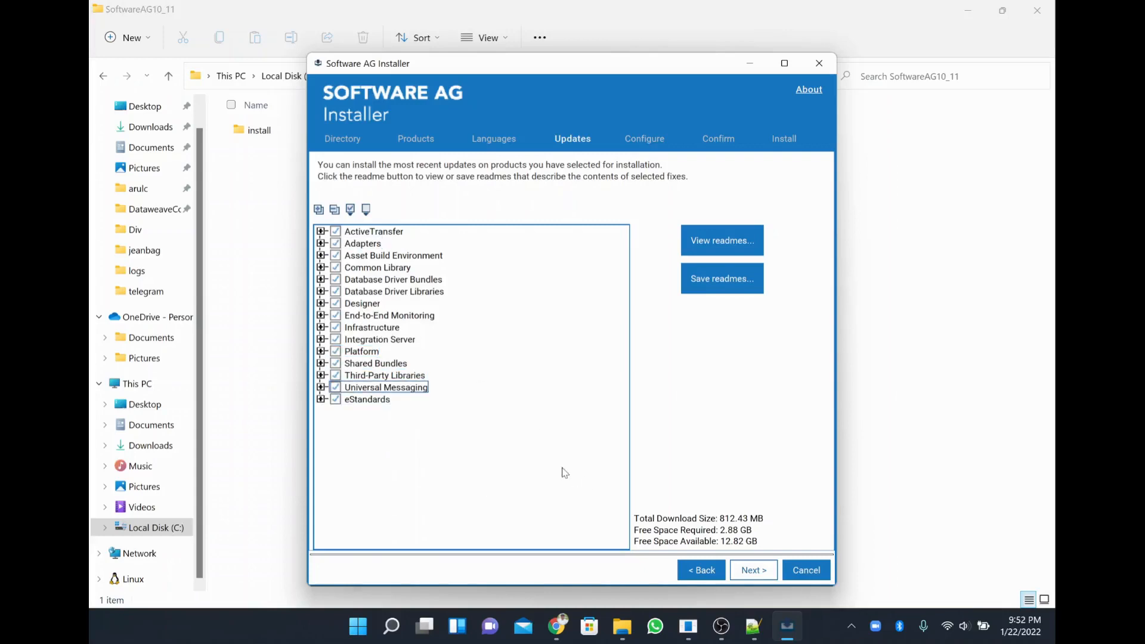
# Enter and confirm the default administrator password, then continue to the Integration Server panel.
pyautogui.click(756, 570)
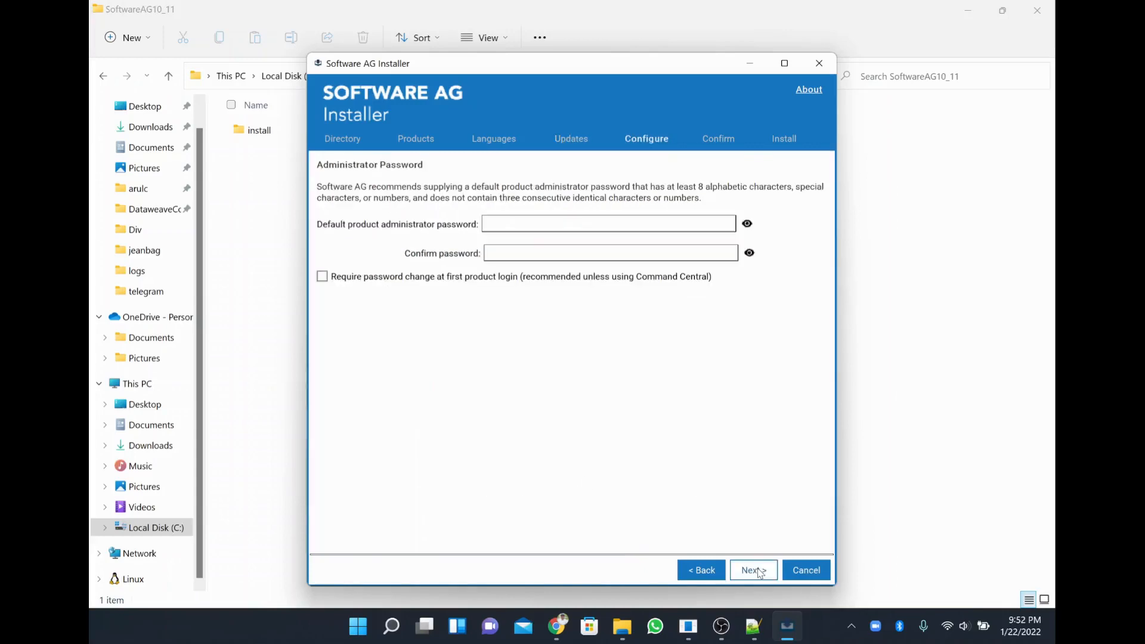
pyautogui.click(492, 224)
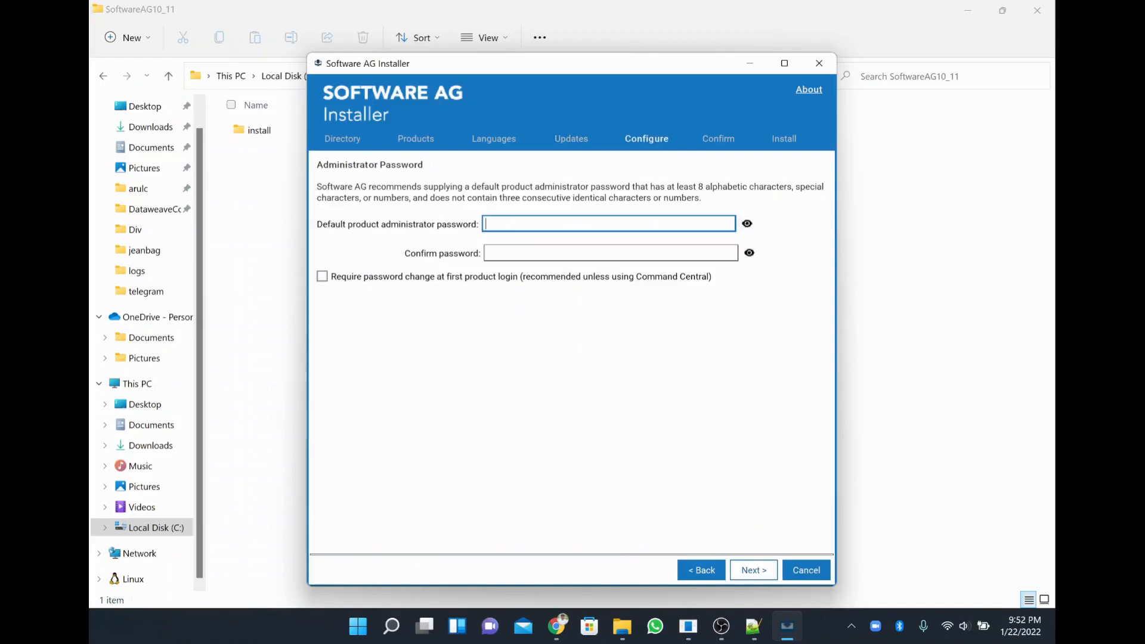
pyautogui.click(505, 253)
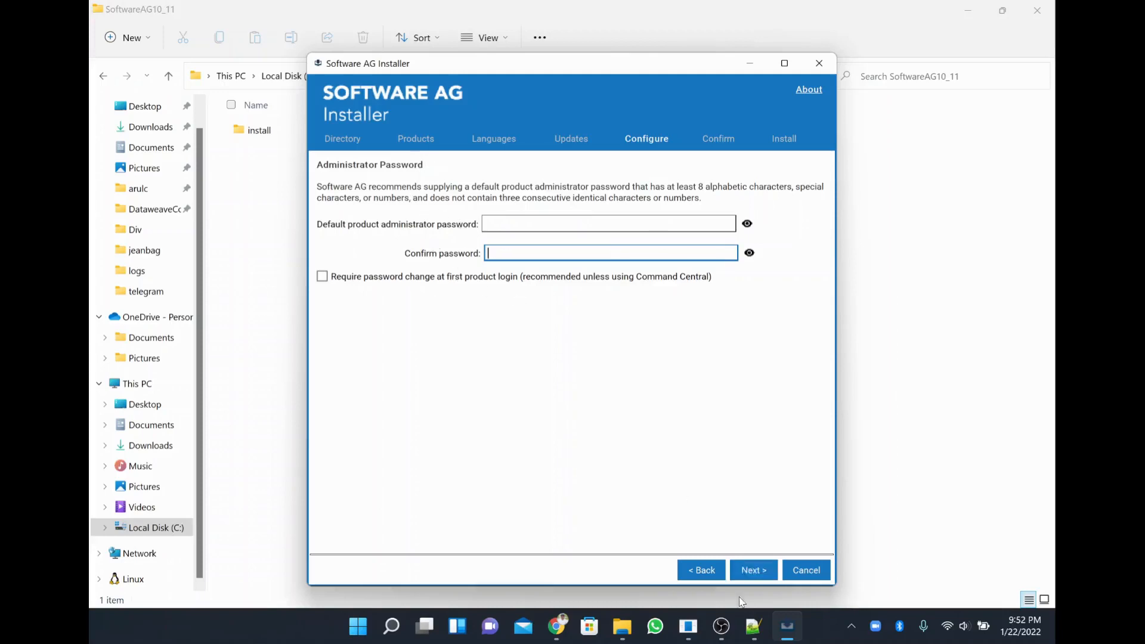
pyautogui.click(754, 576)
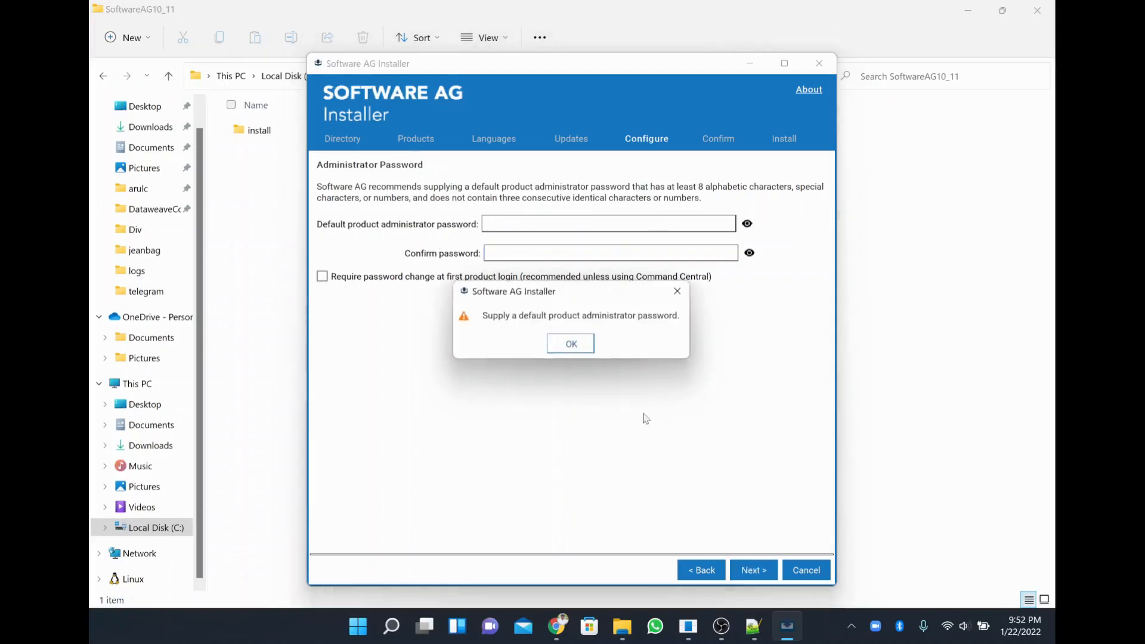
pyautogui.click(590, 351)
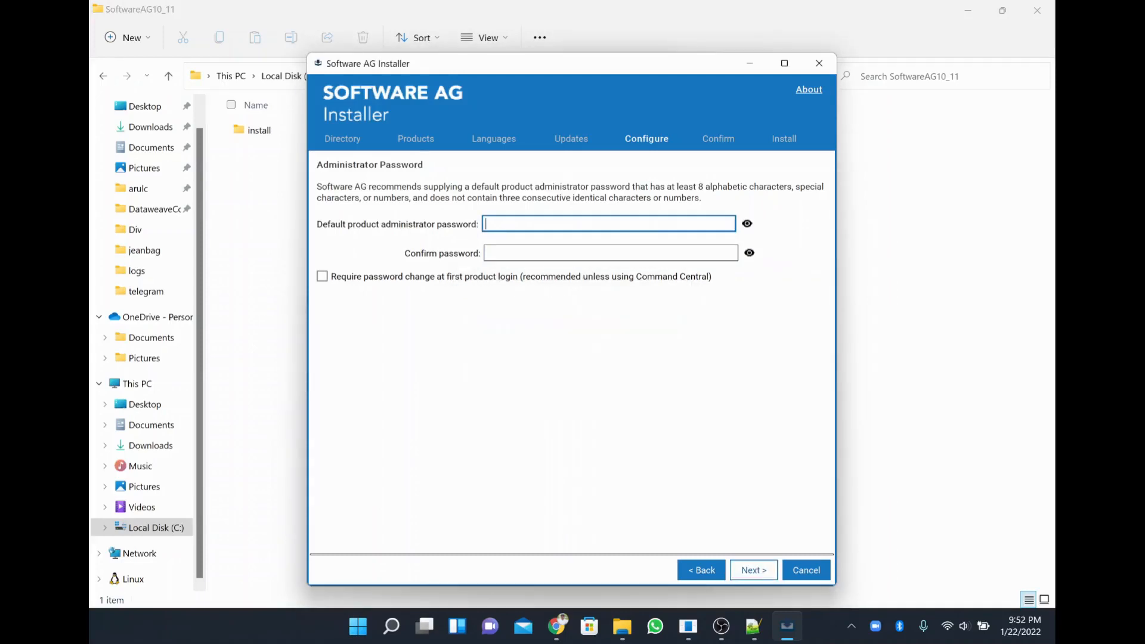
pyautogui.write('******')
pyautogui.press('Tab')
pyautogui.press('Tab')
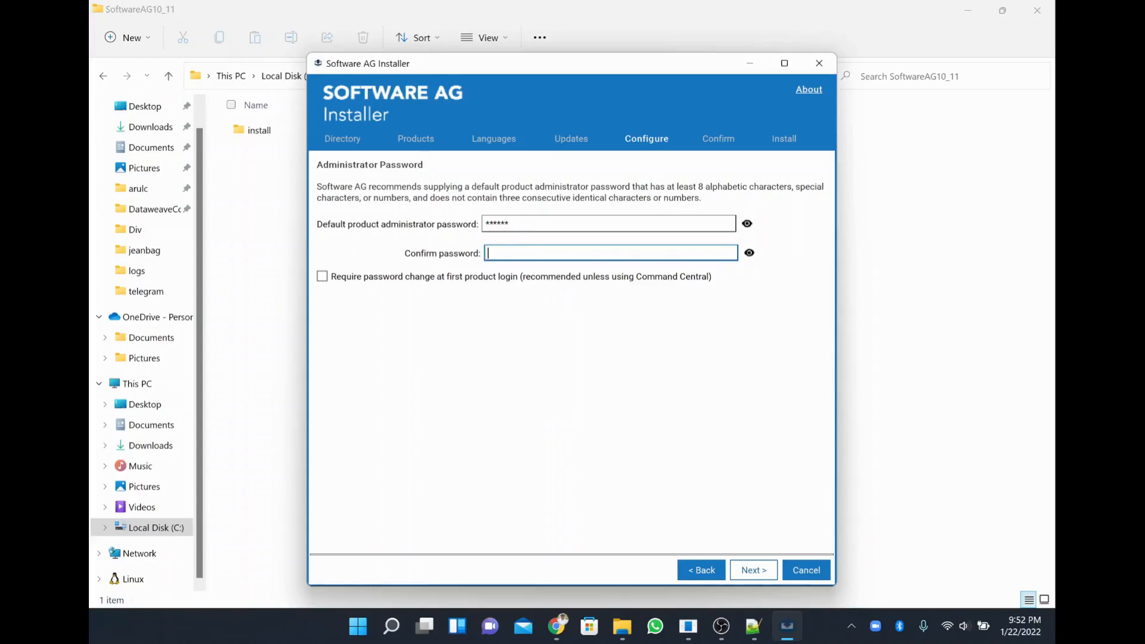
pyautogui.write('******')
pyautogui.click(750, 571)
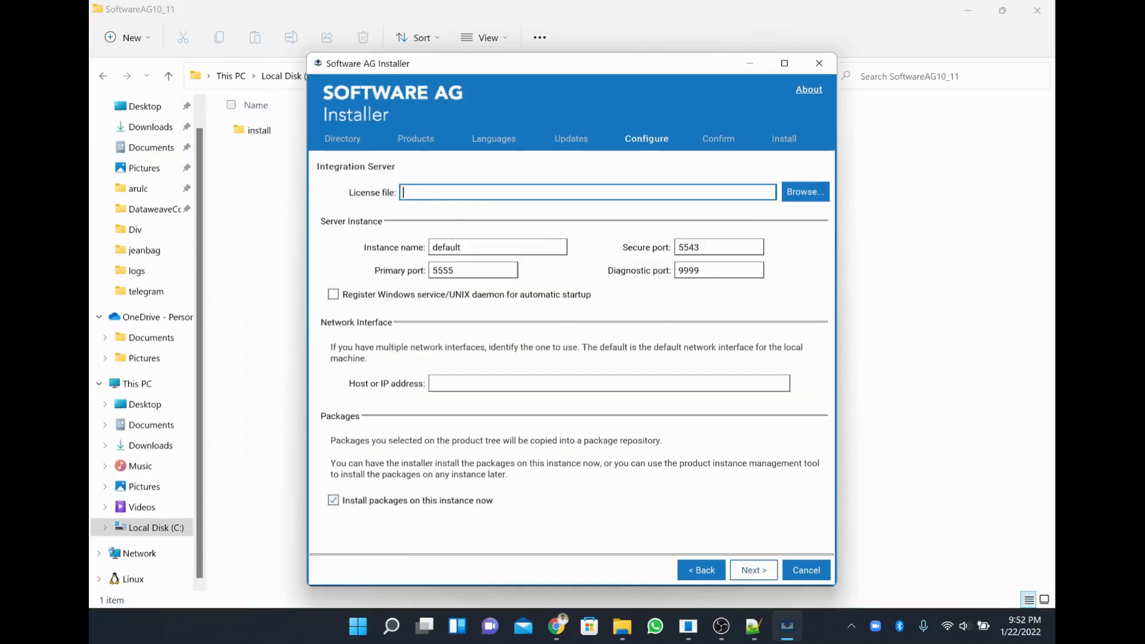
# Open the license file chooser at Downloads and copy the Integration trial licence folder name from Explorer.
pyautogui.click(812, 194)
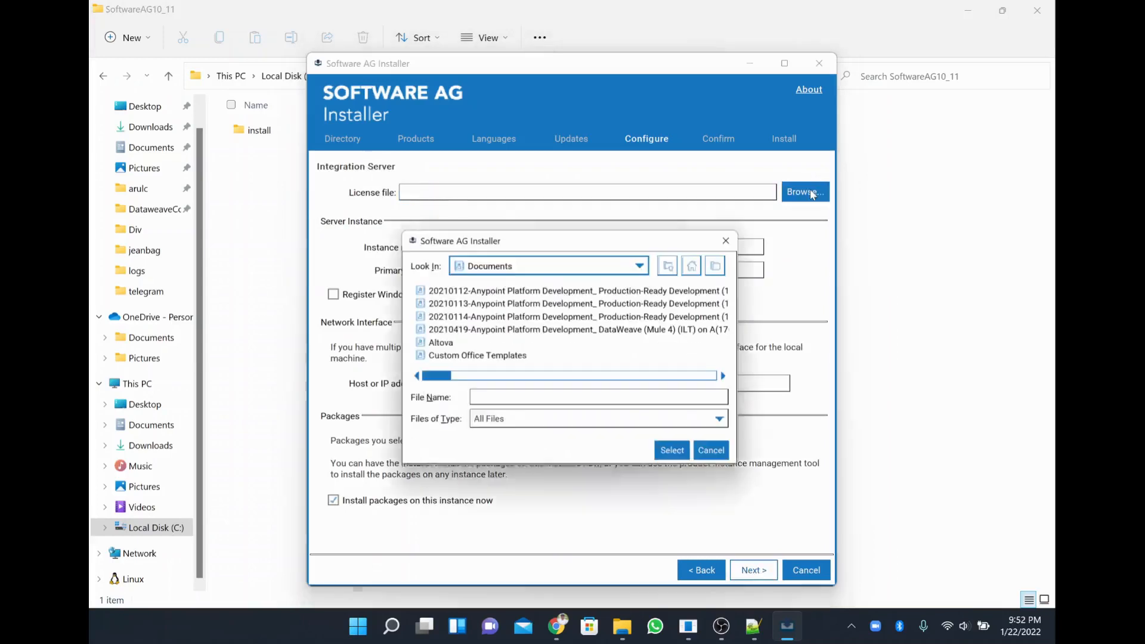
pyautogui.click(546, 266)
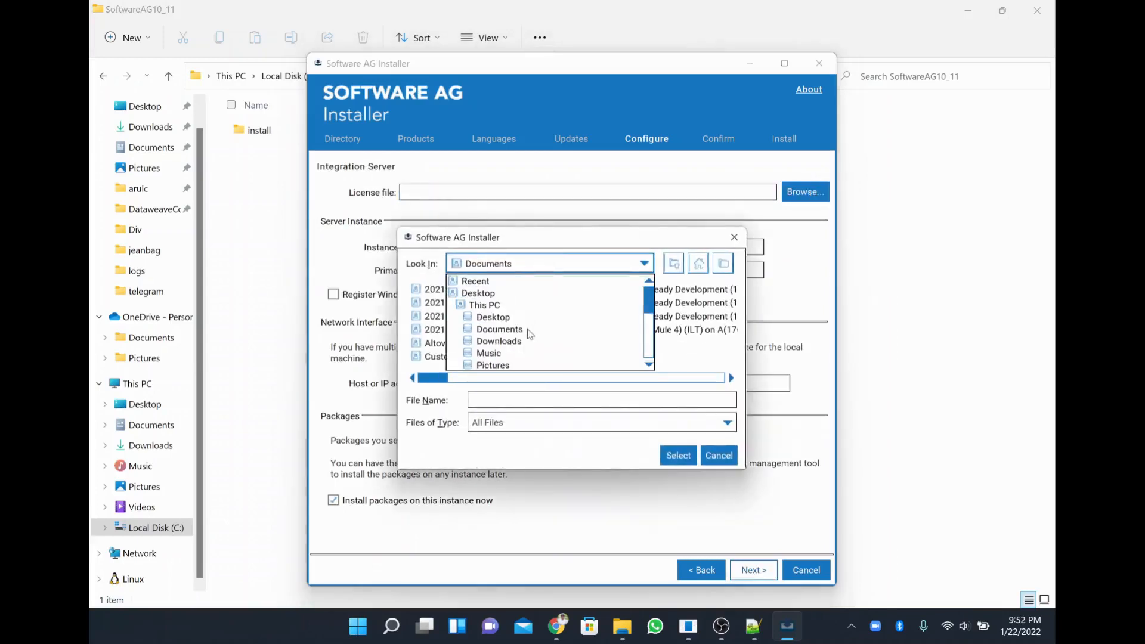
pyautogui.click(500, 342)
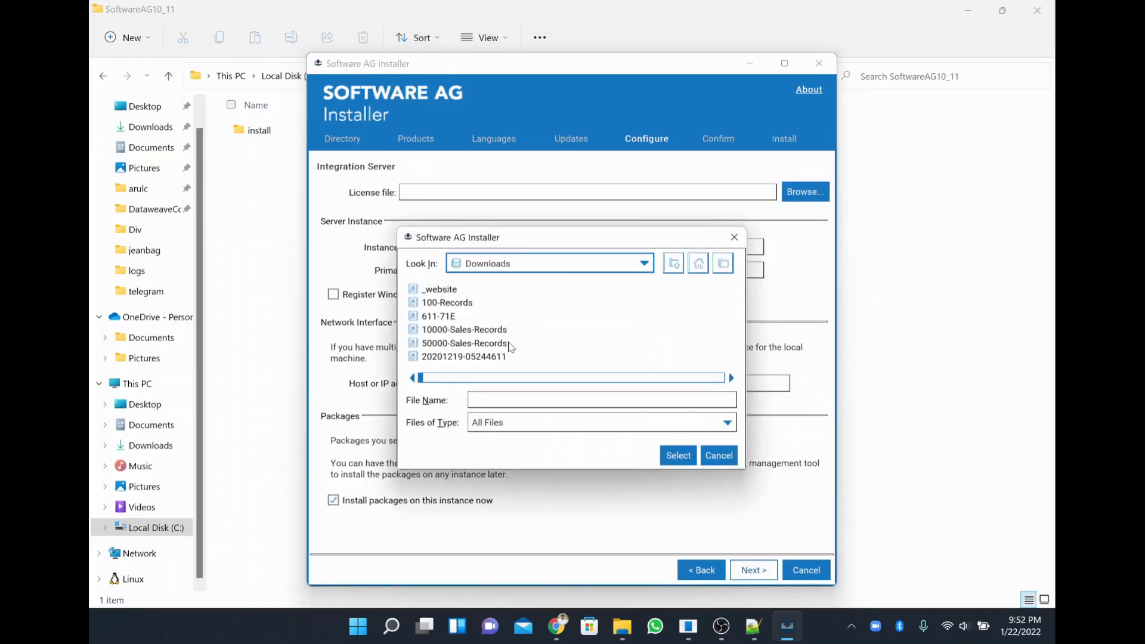
pyautogui.hotkey('alt', 'Tab')
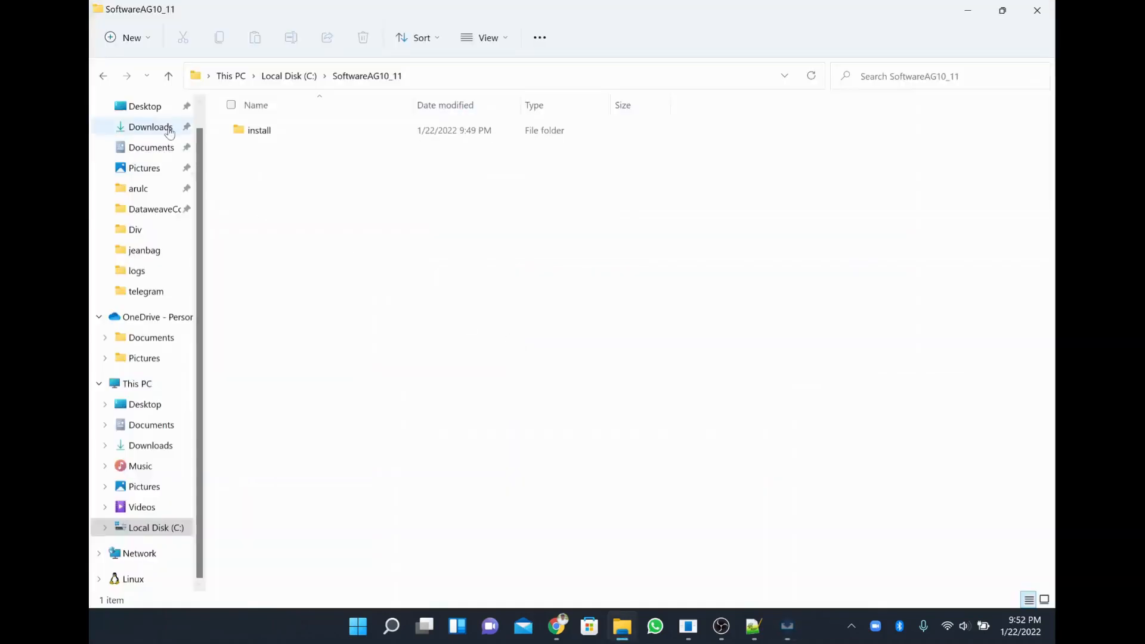
pyautogui.click(170, 130)
pyautogui.click(279, 150)
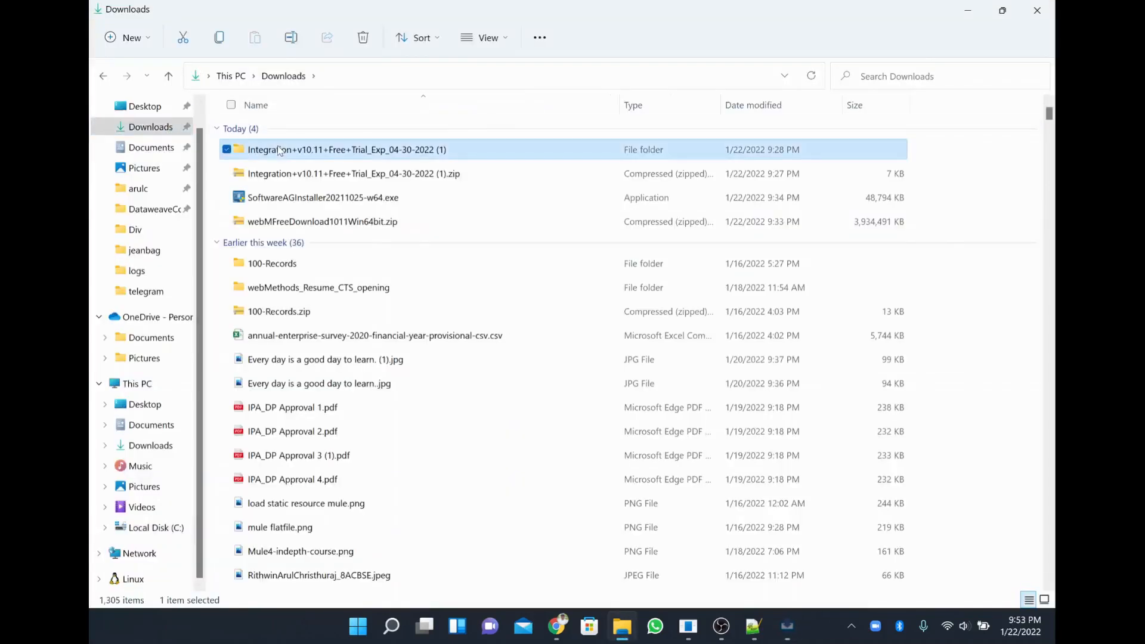
pyautogui.rightClick(345, 160)
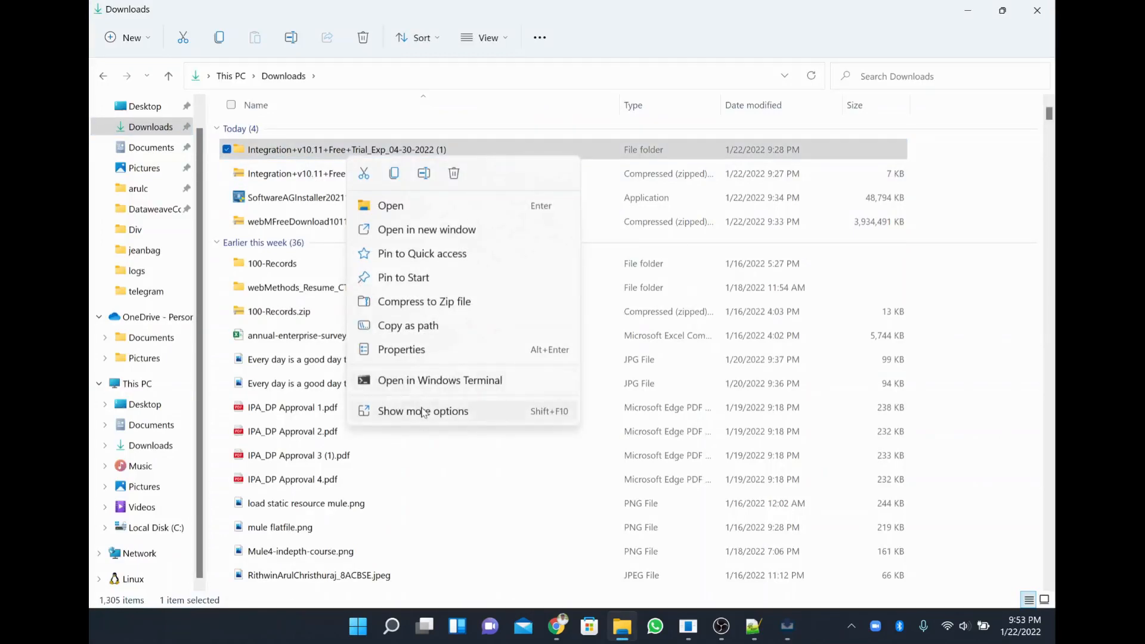
pyautogui.click(422, 412)
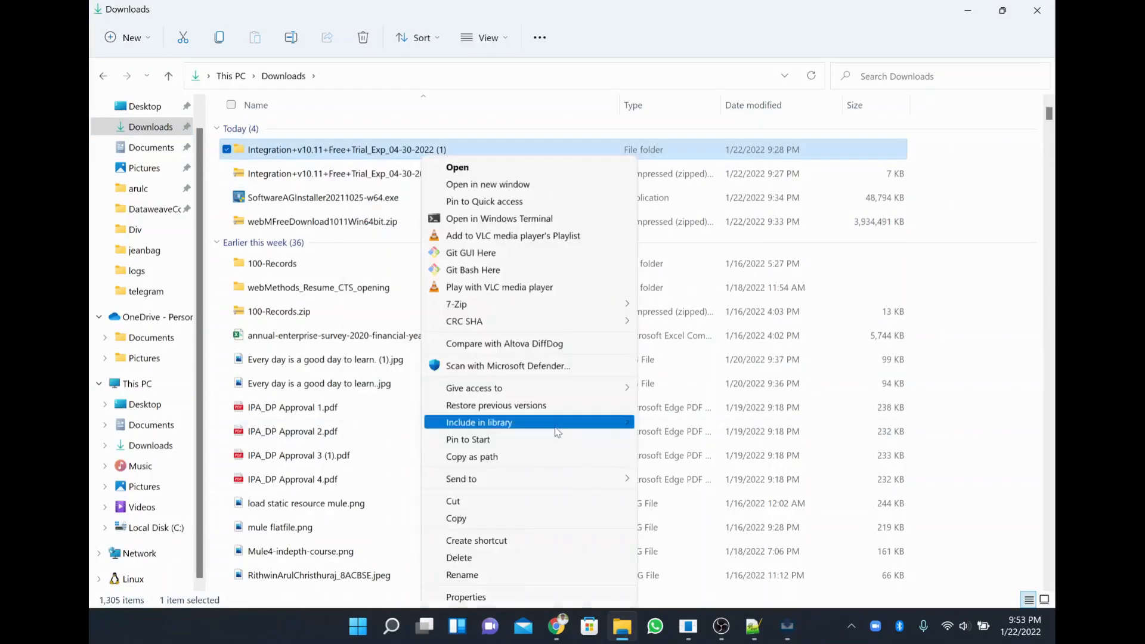
pyautogui.click(508, 575)
pyautogui.hotkey('ctrl', 'c')
pyautogui.hotkey('alt', 'Tab')
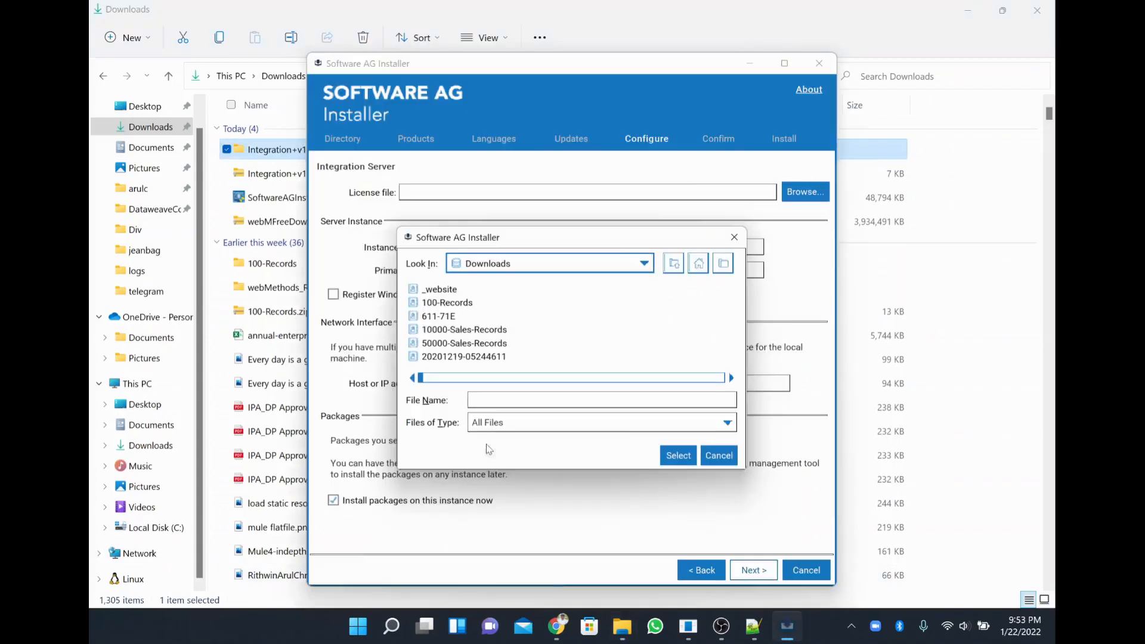
pyautogui.hotkey('ctrl', 'v')
pyautogui.press('Return')
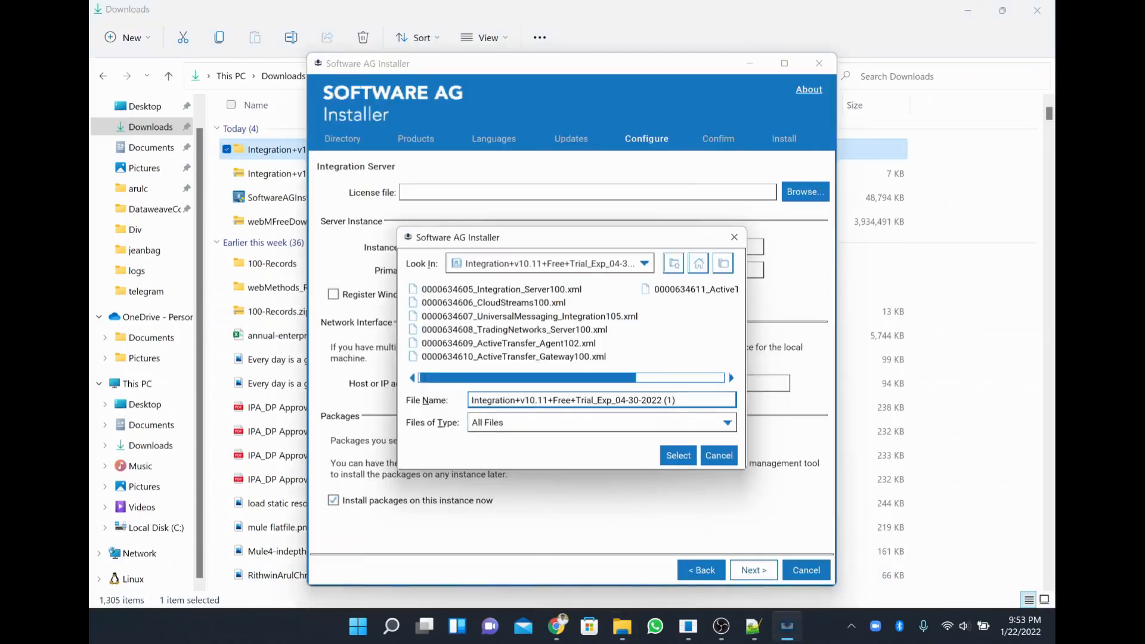
pyautogui.doubleClick(541, 290)
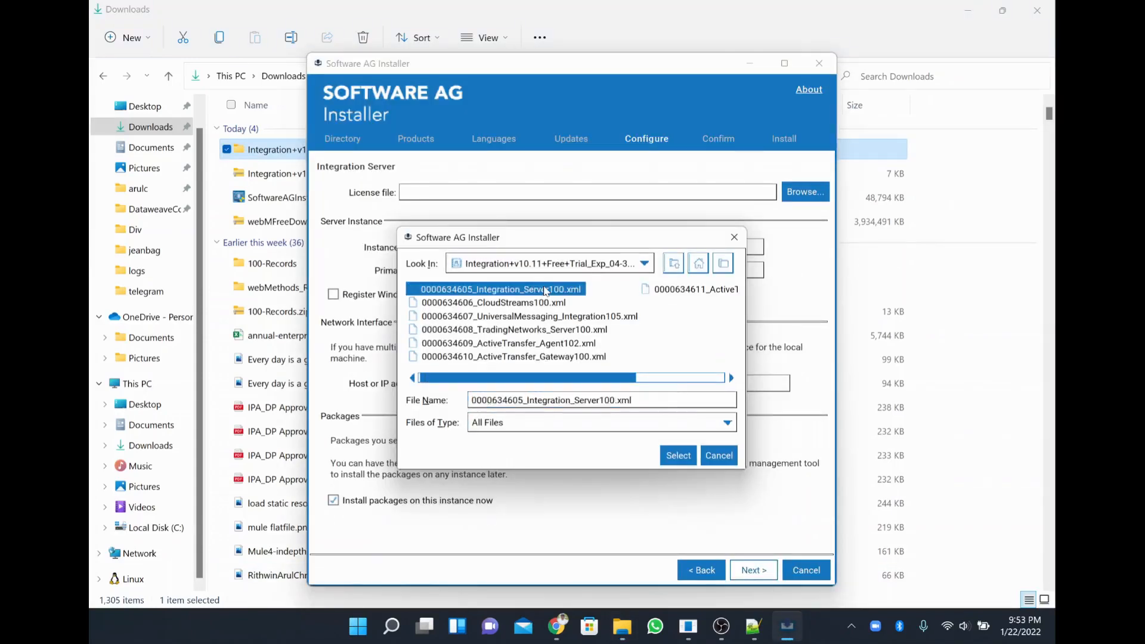
pyautogui.click(453, 270)
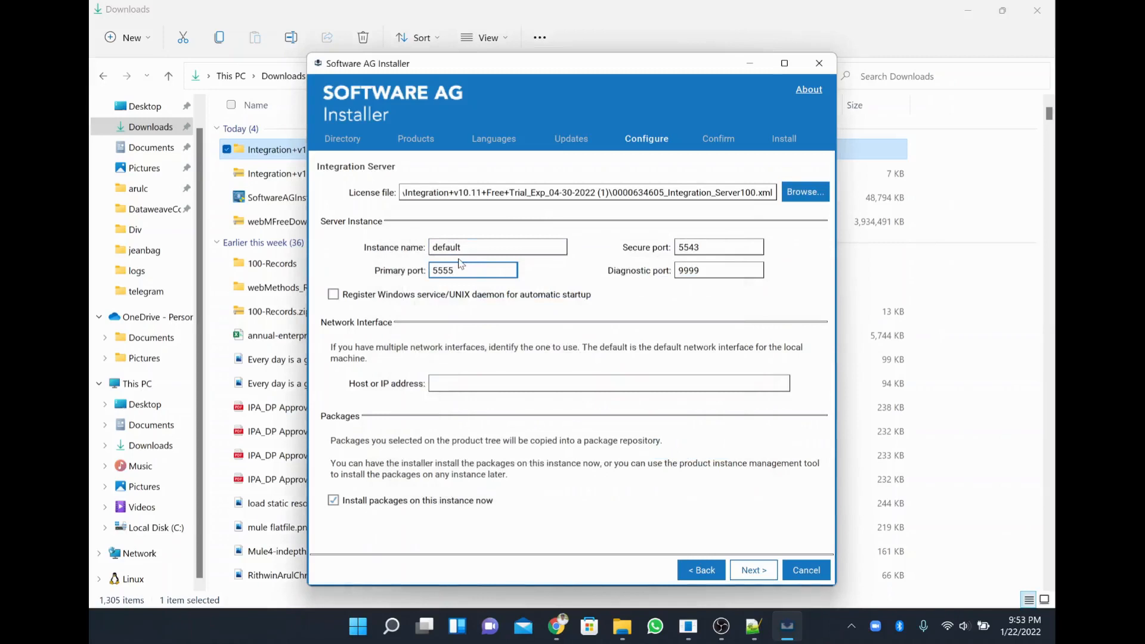
# Keep ports 5555, 5543 and 9999, enable automatic startup registration, and go to Database Connection.
pyautogui.hotkey('ctrl', 'a')
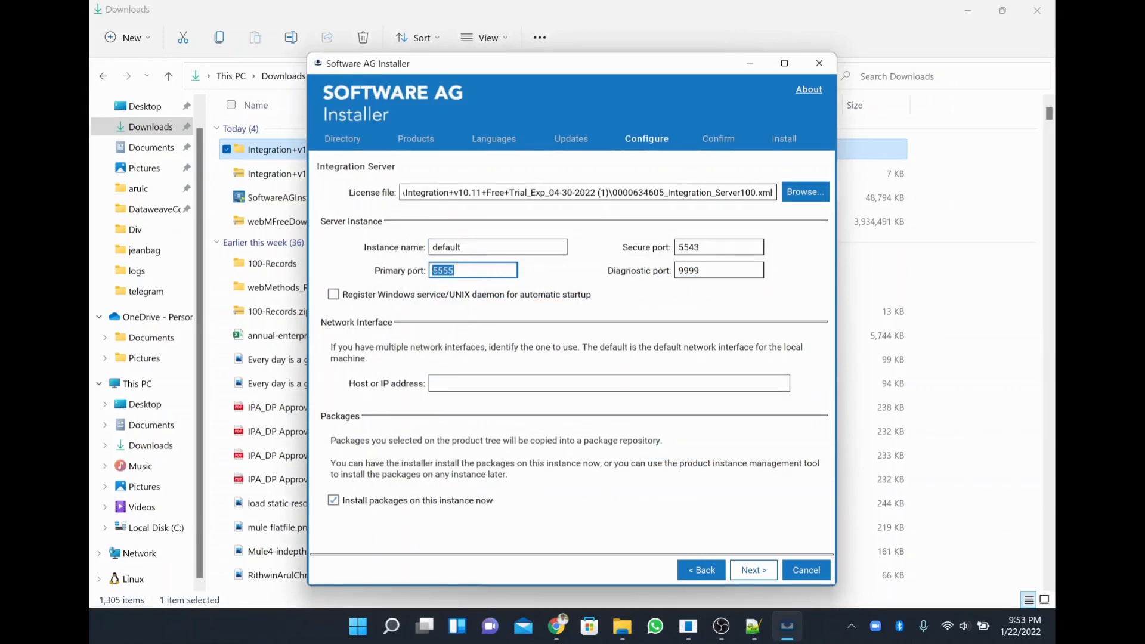
pyautogui.doubleClick(442, 270)
pyautogui.doubleClick(689, 270)
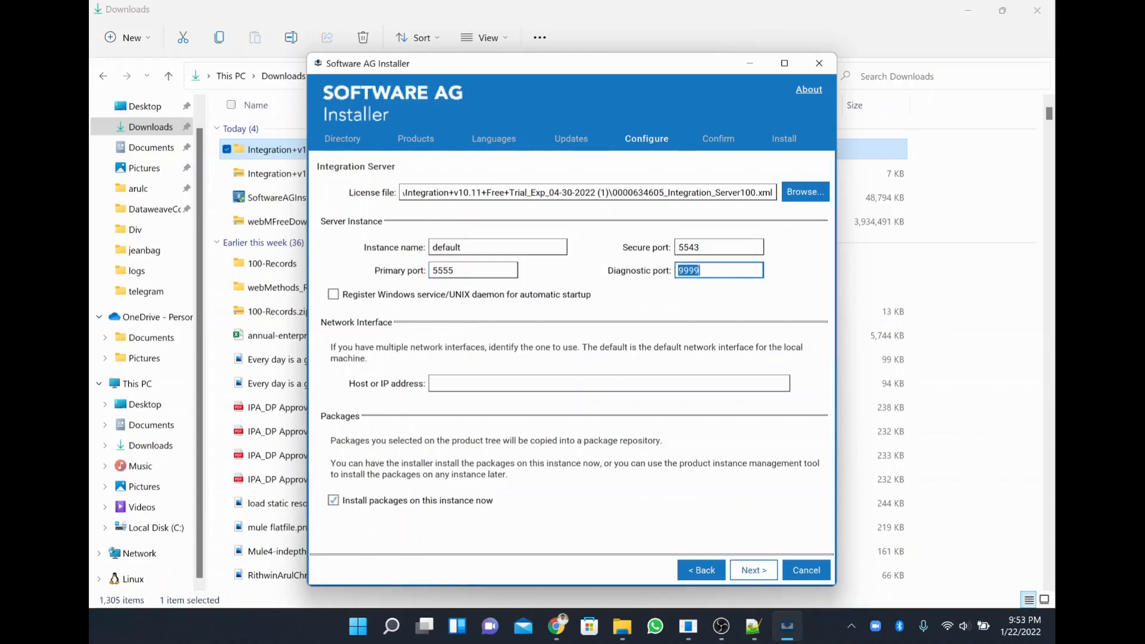
pyautogui.doubleClick(689, 247)
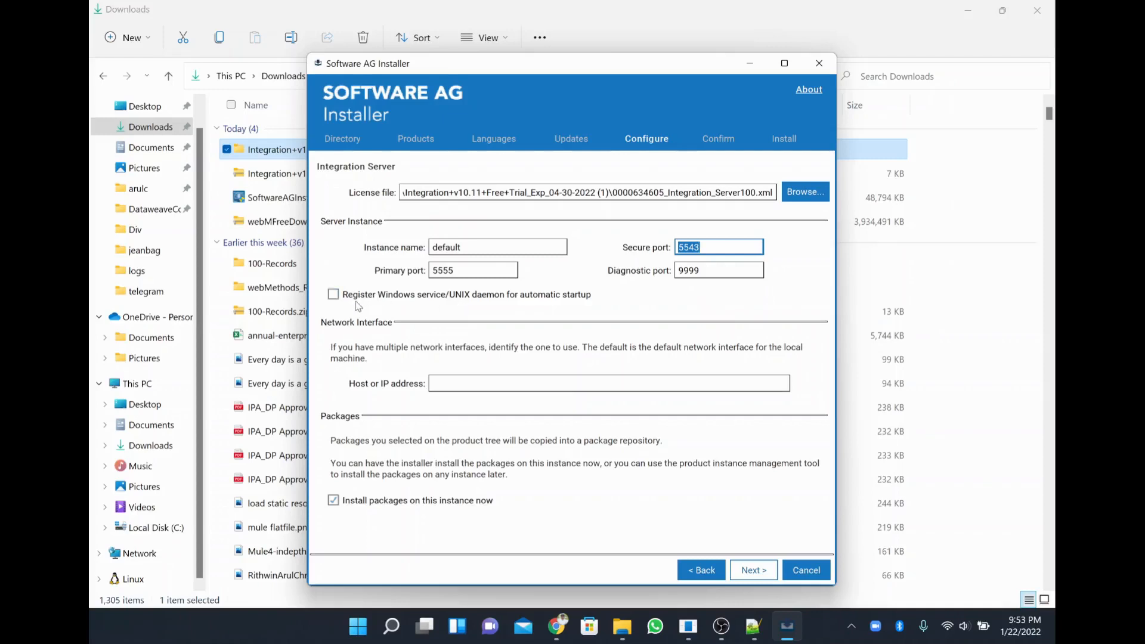
pyautogui.click(440, 299)
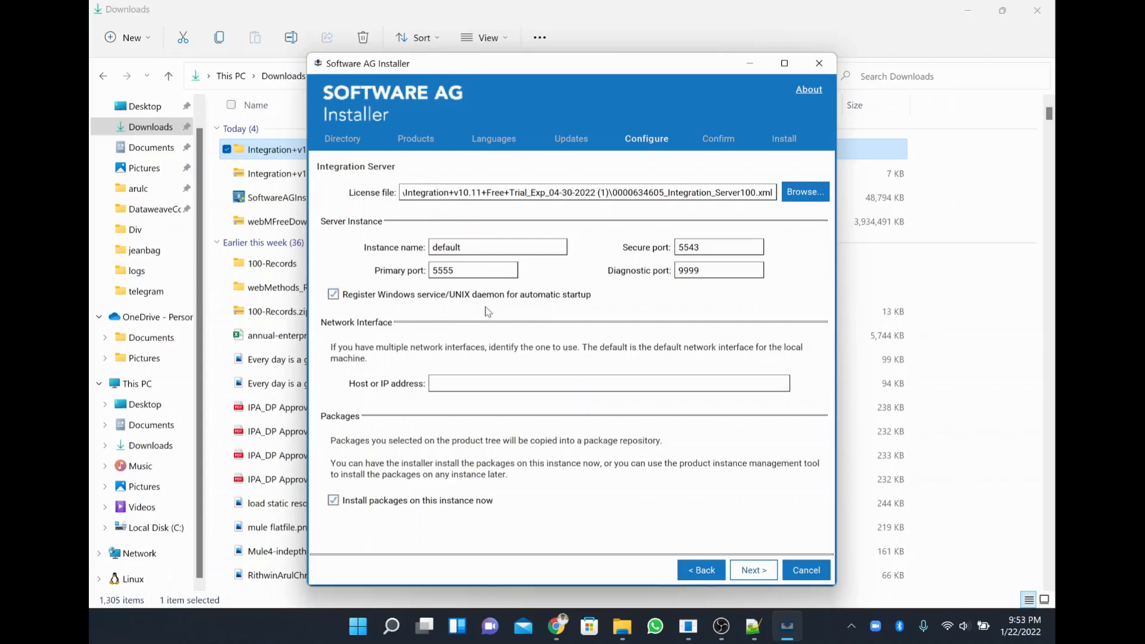
pyautogui.click(764, 571)
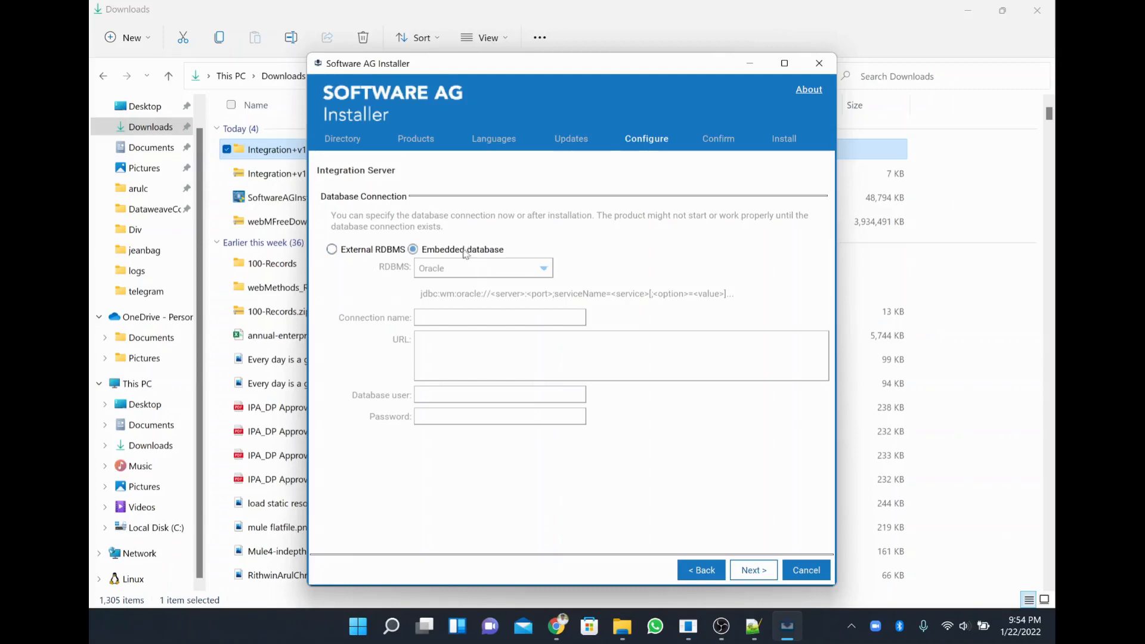
# Keep Oracle as the Trading Networks database type and name the connection TN.
pyautogui.click(758, 575)
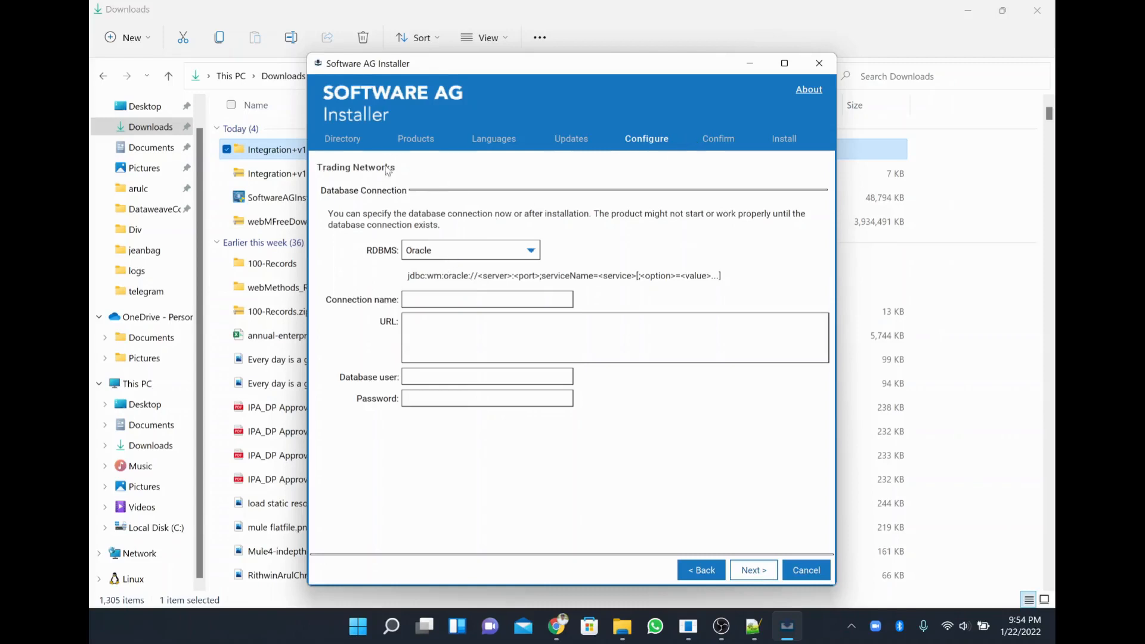
pyautogui.click(445, 255)
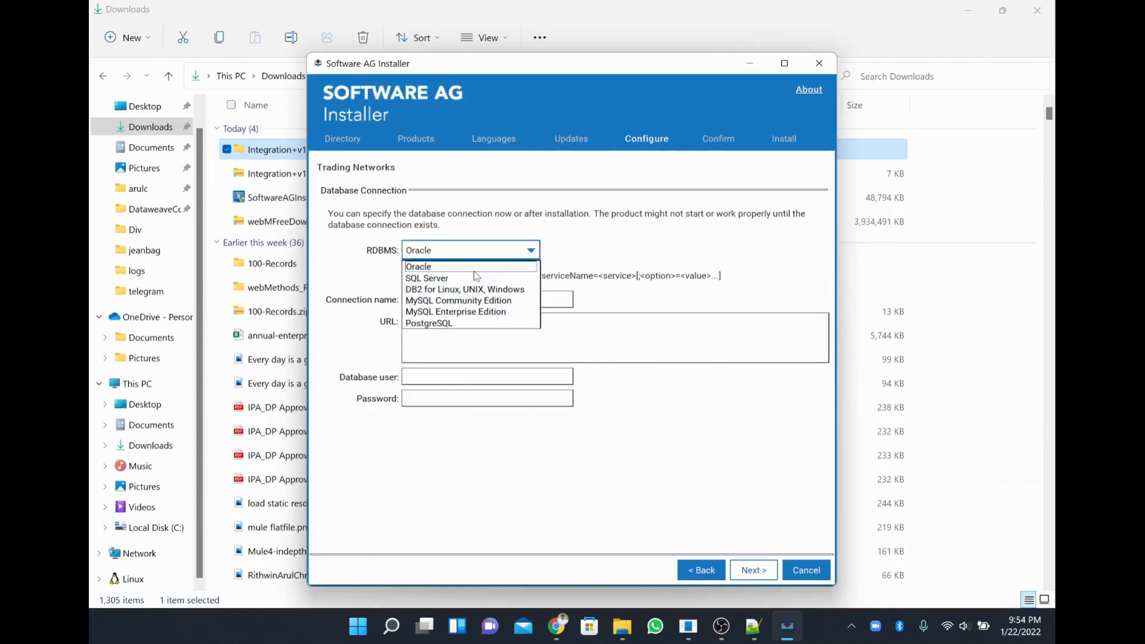
pyautogui.click(459, 266)
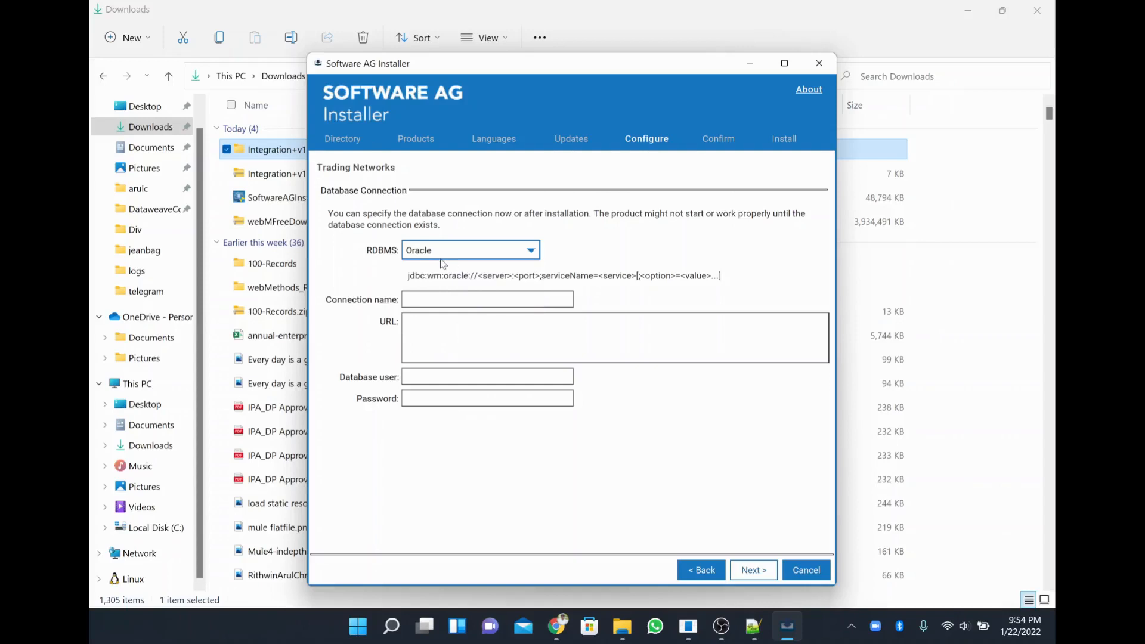
pyautogui.click(438, 299)
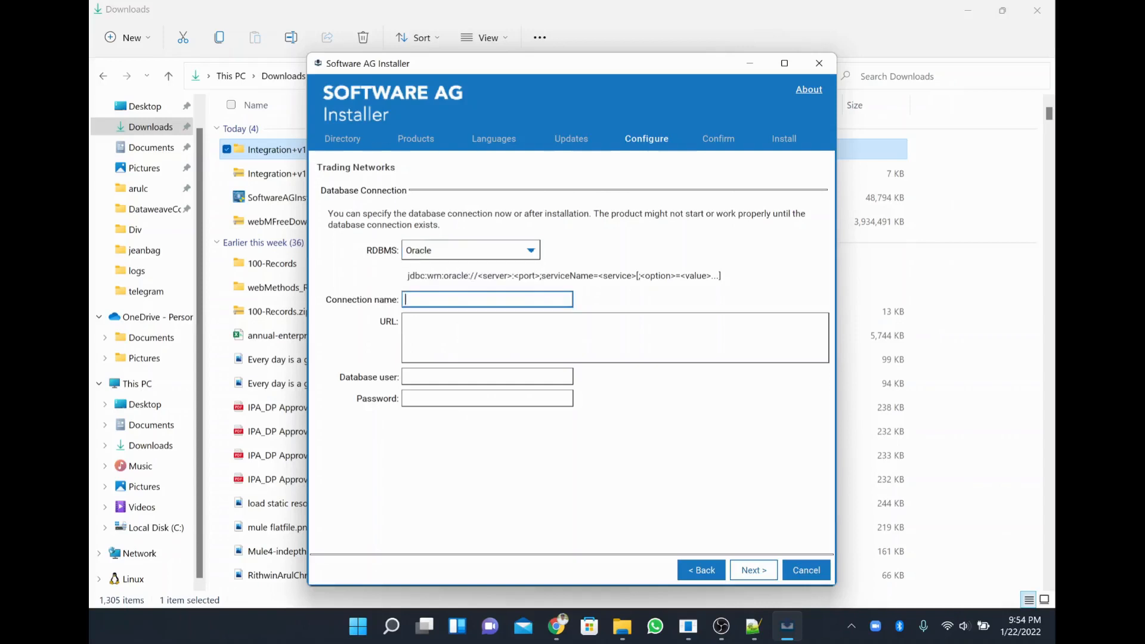
pyautogui.click(439, 335)
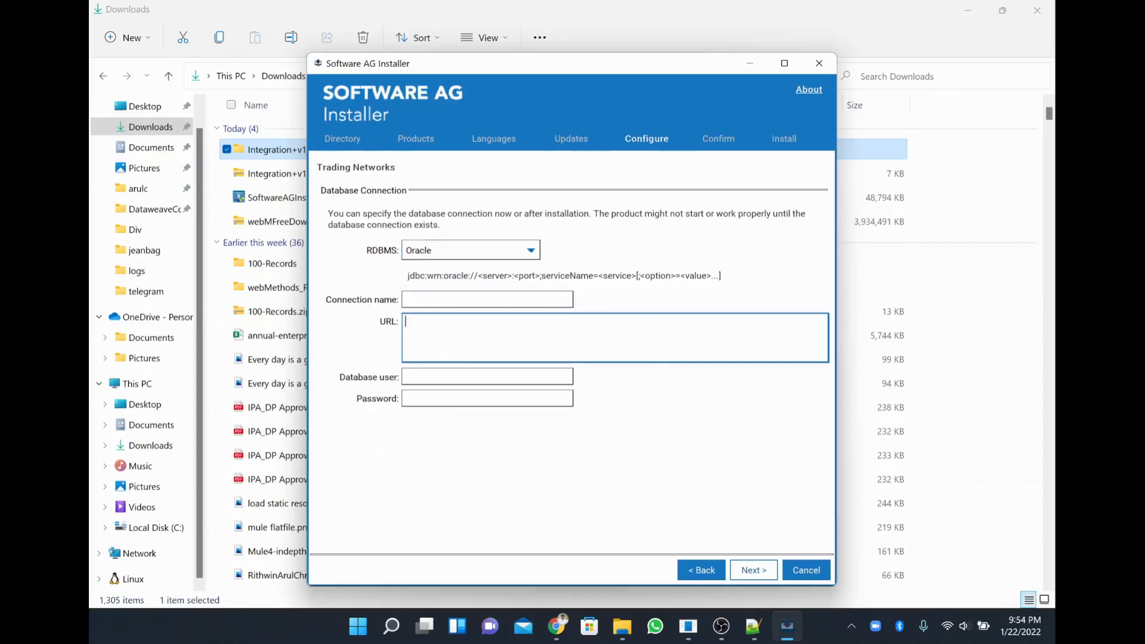
pyautogui.click(439, 377)
pyautogui.click(440, 399)
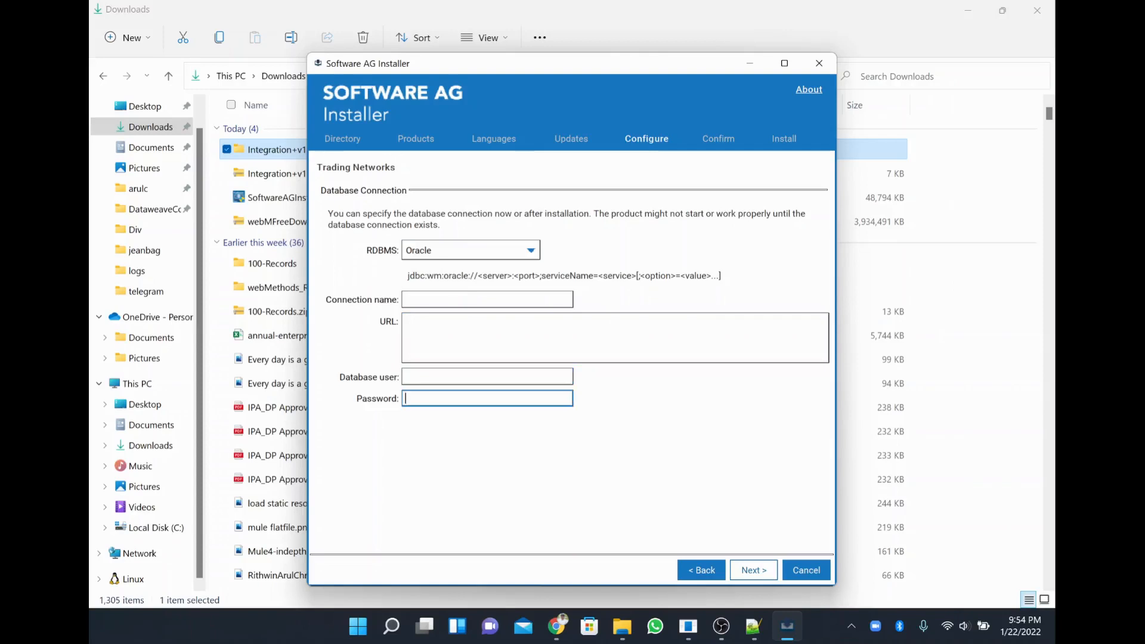
pyautogui.click(444, 299)
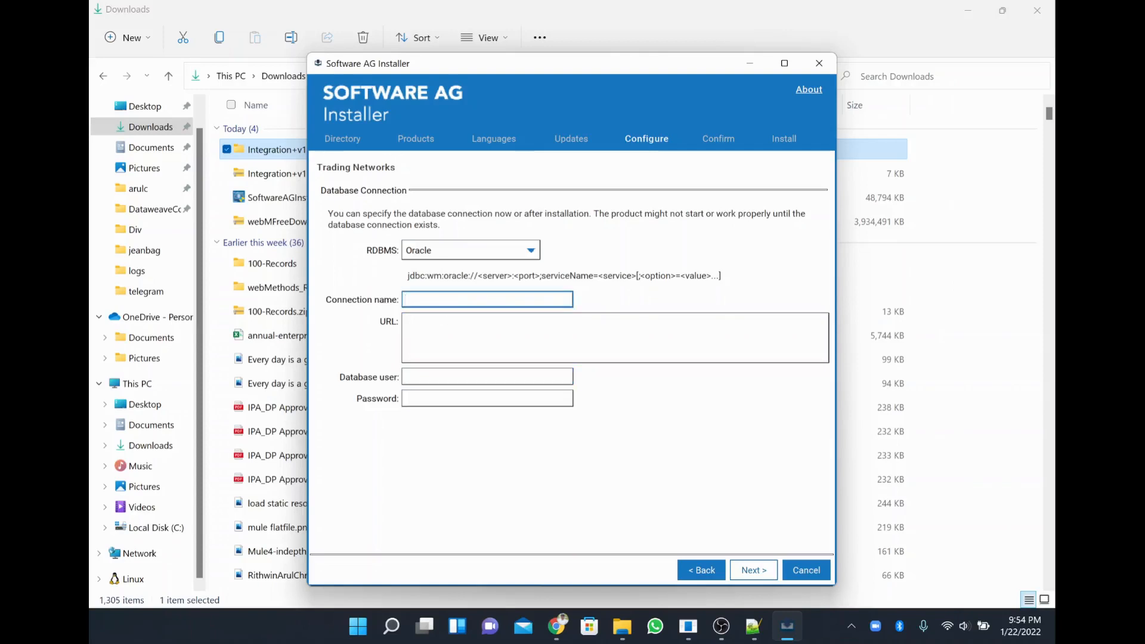
pyautogui.write('TN')
# Copy the jdbc URL template hint into the connection URL field.
pyautogui.click(417, 322)
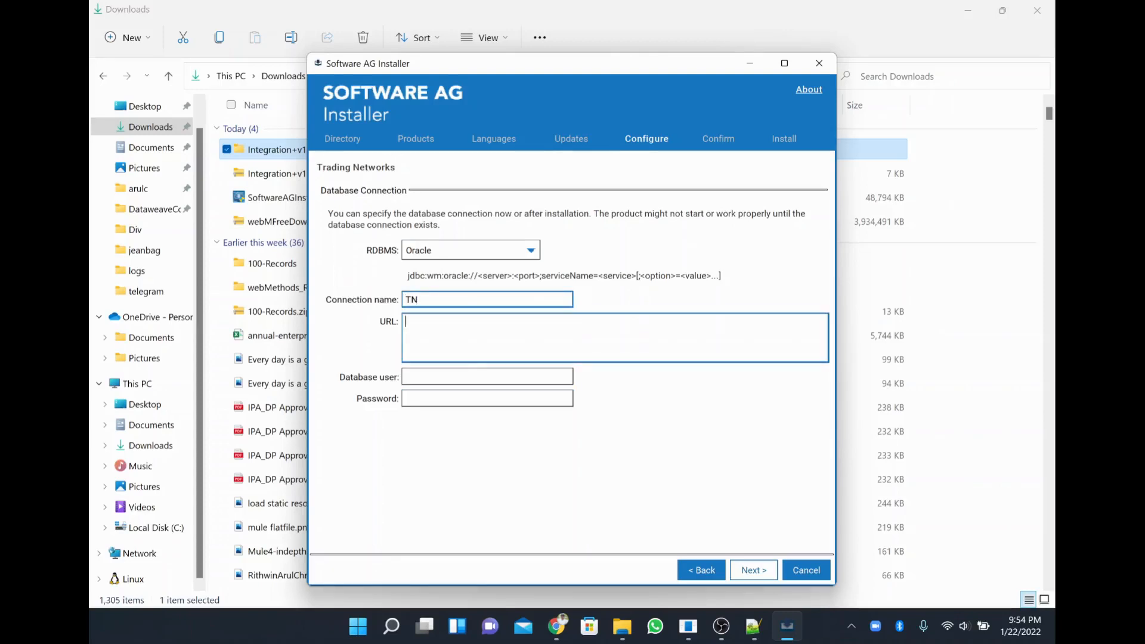
pyautogui.tripleClick(451, 276)
pyautogui.hotkey('ctrl', 'c')
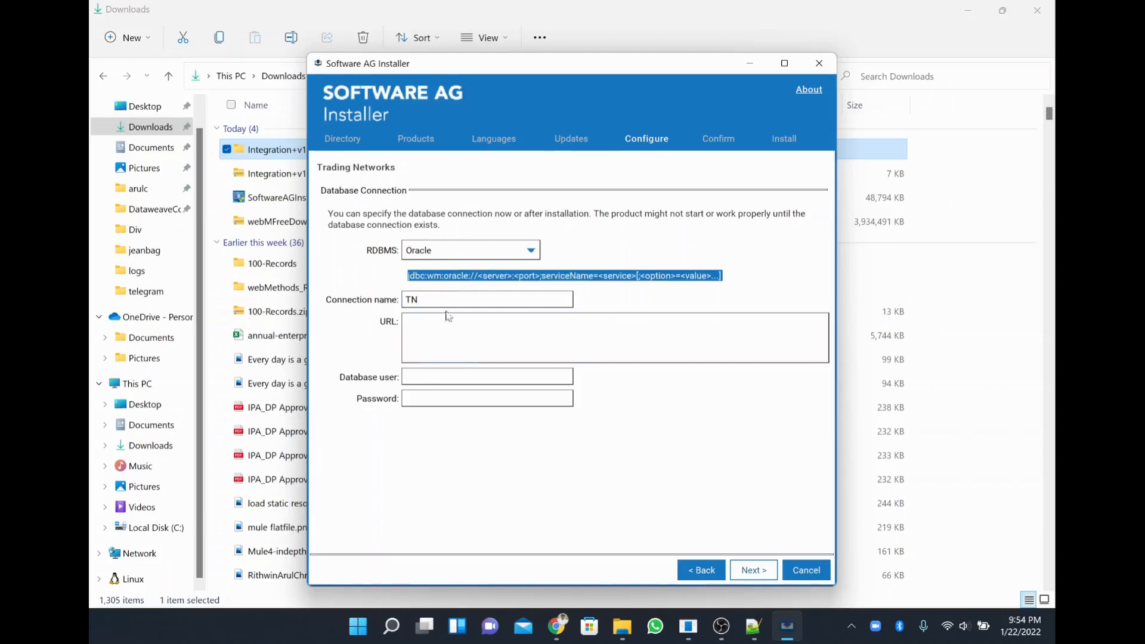
pyautogui.click(449, 316)
pyautogui.hotkey('ctrl', 'v')
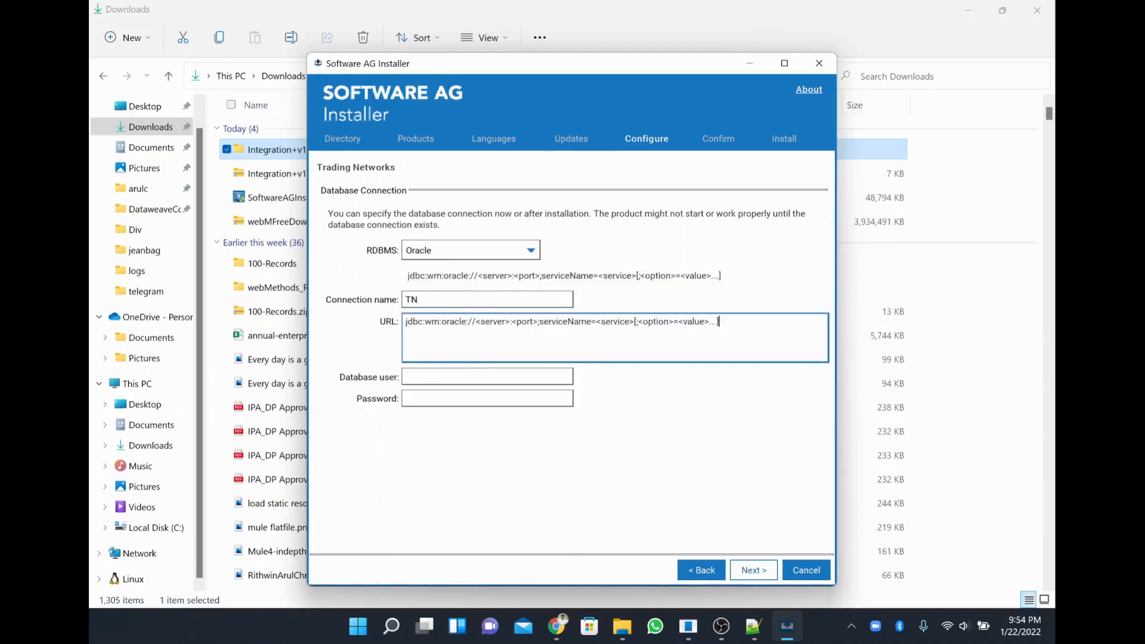
# Edit the URL to jdbc:wm:oracle://localhost:1521;serviceName=orcl, filling in host, port and service.
pyautogui.moveTo(474, 321); pyautogui.dragTo(512, 321)
pyautogui.press('Delete')
pyautogui.write('localhost')
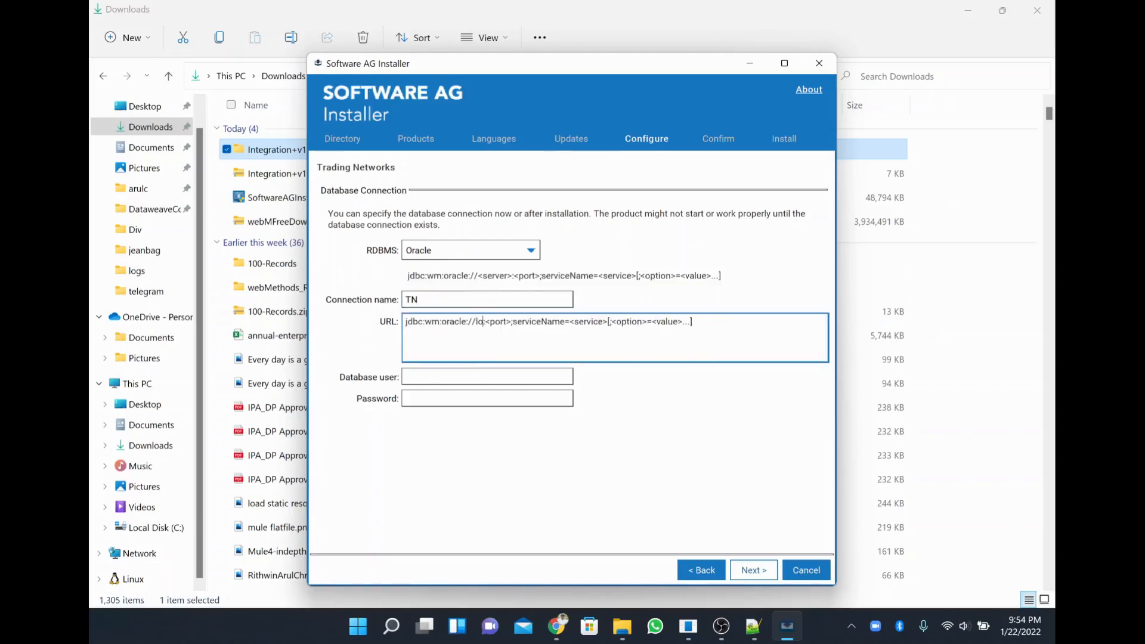
pyautogui.hotkey('shift', 'Right')
pyautogui.hotkey('shift', 'Right')
pyautogui.hotkey('shift', 'Right')
pyautogui.hotkey('shift', 'Right')
pyautogui.hotkey('shift', 'Right')
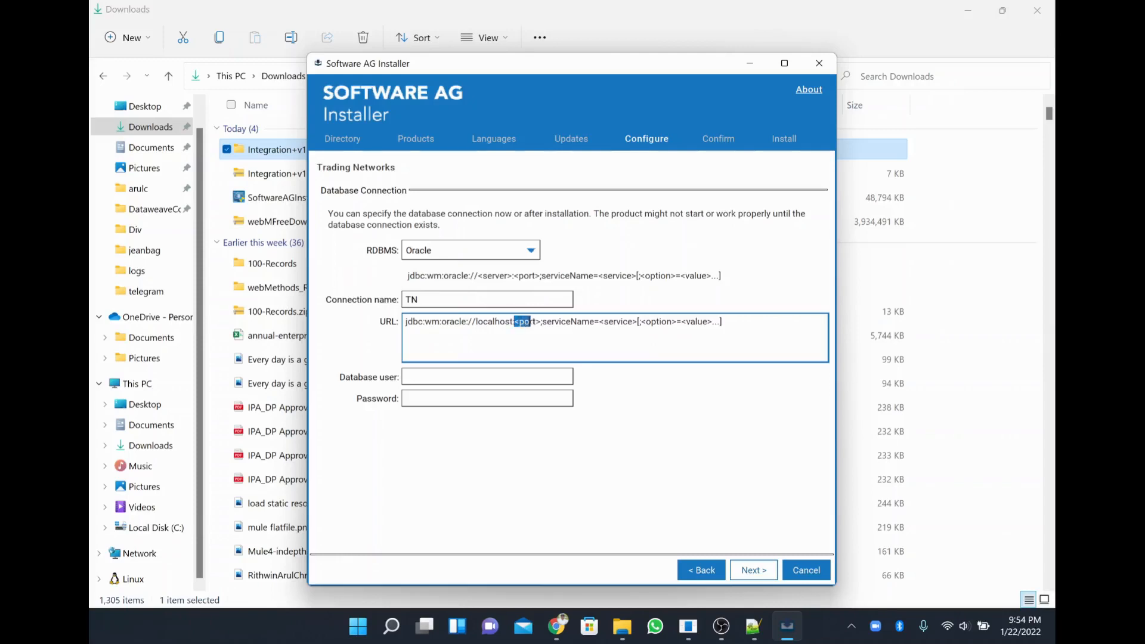
pyautogui.hotkey('shift', 'Right')
pyautogui.write(':1521')
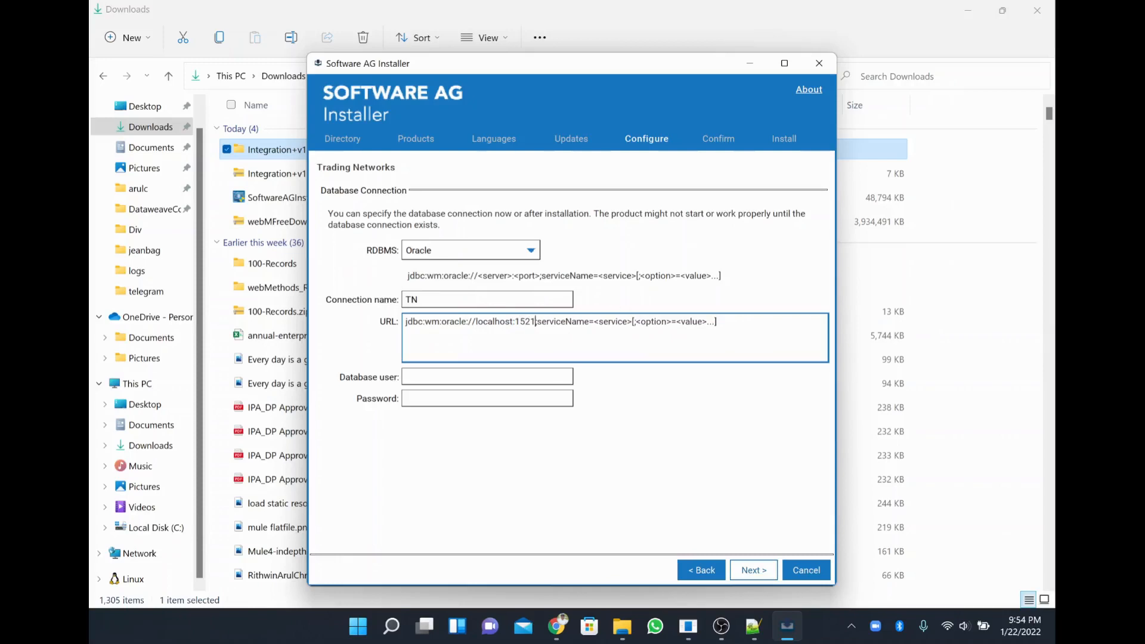
pyautogui.press('Right')
pyautogui.press('Right')
pyautogui.press('Right')
pyautogui.press('Right')
pyautogui.press('Right')
pyautogui.press('Right')
pyautogui.press('Right')
pyautogui.press('Right')
pyautogui.press('Right')
pyautogui.press('Right')
pyautogui.press('Right')
pyautogui.press('Right')
pyautogui.press('Right')
pyautogui.hotkey('shift', 'Right')
pyautogui.hotkey('shift', 'Right')
pyautogui.hotkey('shift', 'Right')
pyautogui.hotkey('shift', 'Right')
pyautogui.hotkey('shift', 'Right')
pyautogui.hotkey('shift', 'Right')
pyautogui.hotkey('shift', 'Right')
pyautogui.hotkey('shift', 'Right')
pyautogui.moveTo(590, 321); pyautogui.dragTo(718, 324)
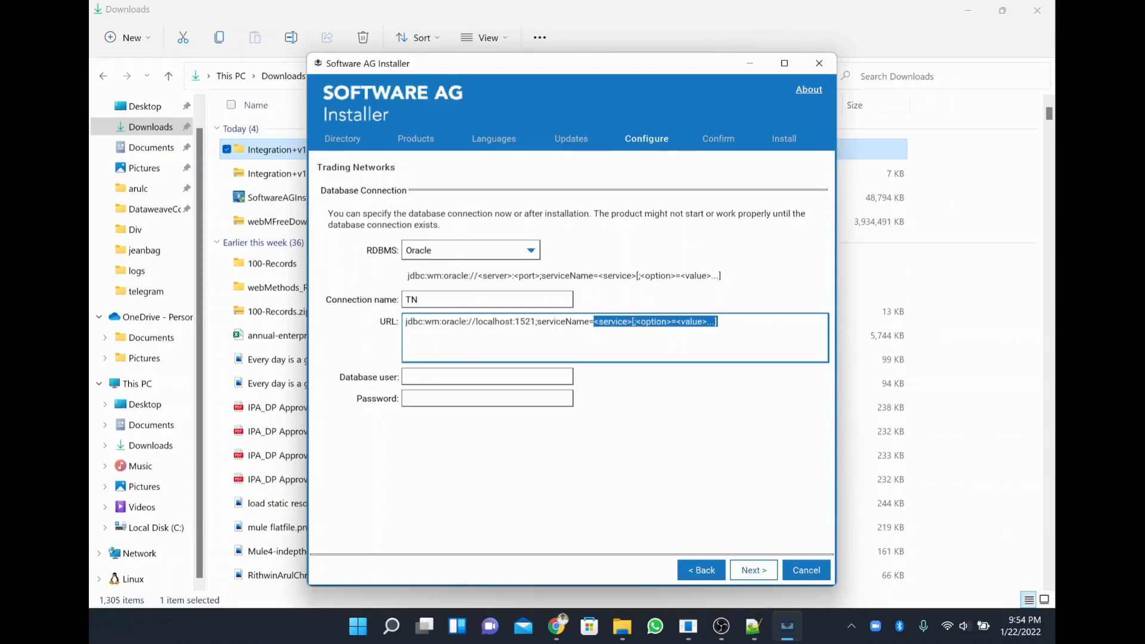
pyautogui.write('orcle')
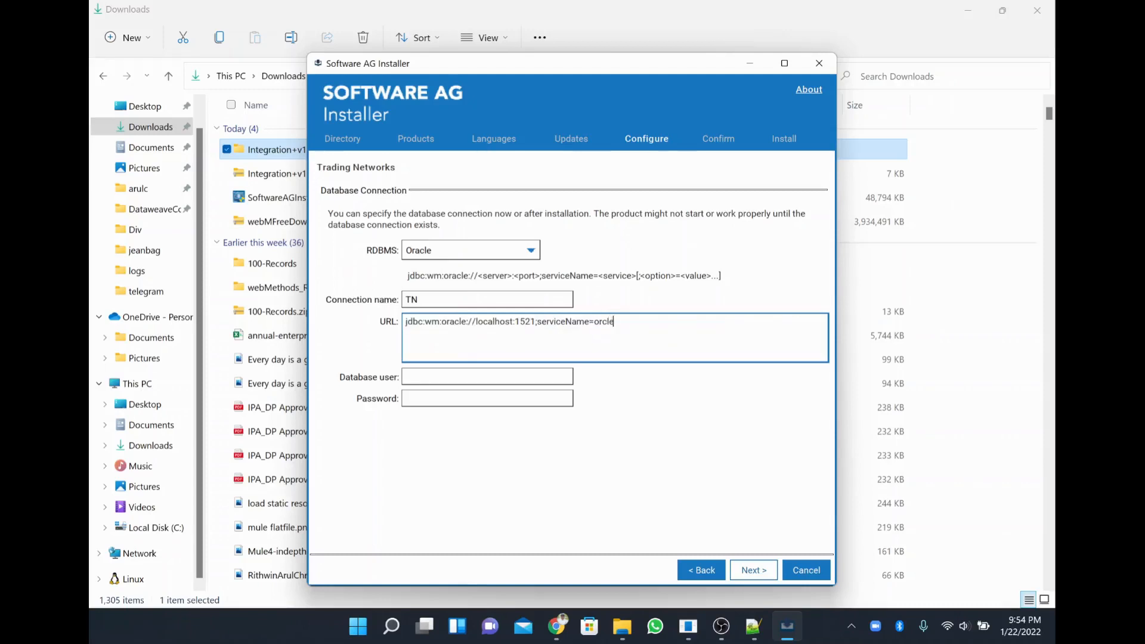
pyautogui.press('Tab')
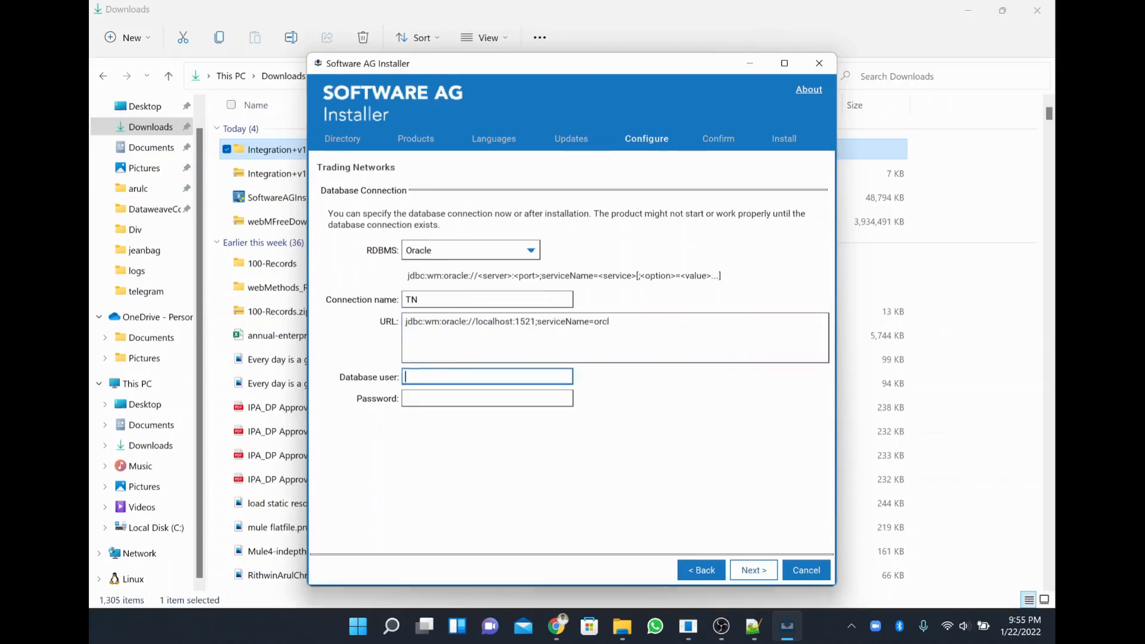
pyautogui.hotkey('alt', 'Tab')
pyautogui.hotkey('alt', 'Tab')
pyautogui.hotkey('alt', 'Tab')
pyautogui.hotkey('alt', 'Tab')
pyautogui.hotkey('alt', 'Tab')
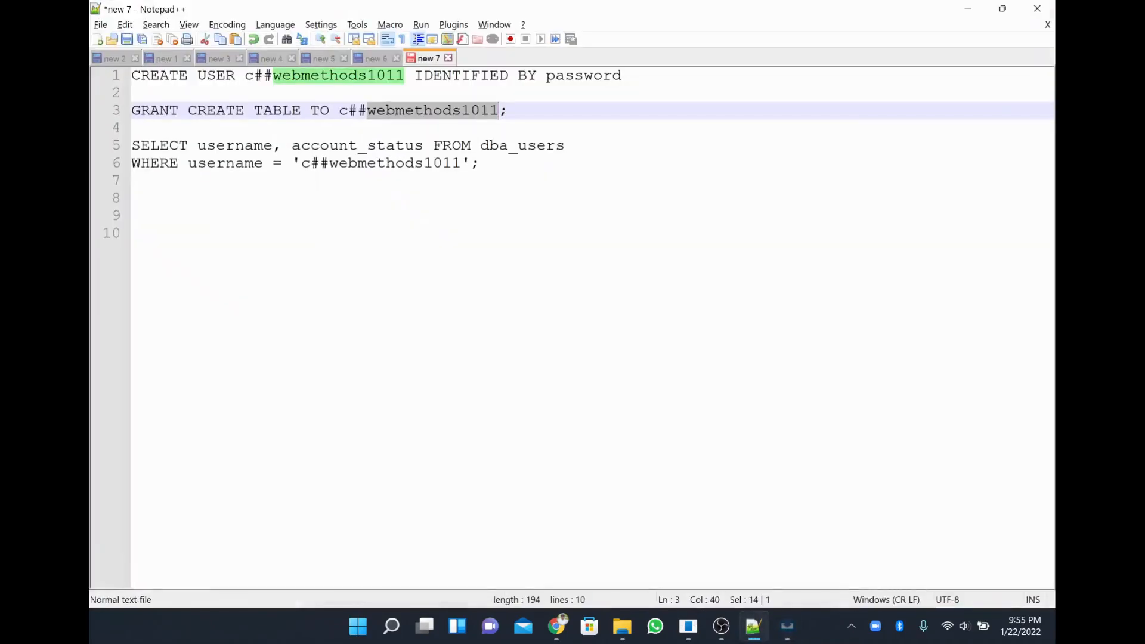
# Select the CREATE USER c##webmethods1011 statement in the script and ready the SQL Plus console.
pyautogui.click(508, 111)
pyautogui.click(244, 76)
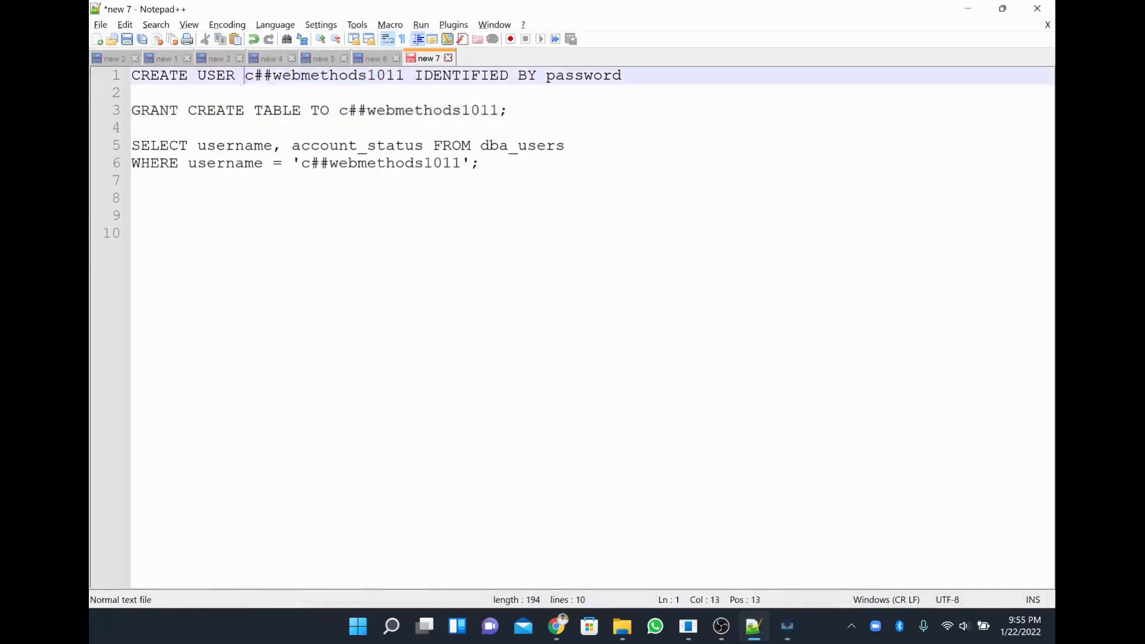
pyautogui.moveTo(244, 76); pyautogui.dragTo(405, 76)
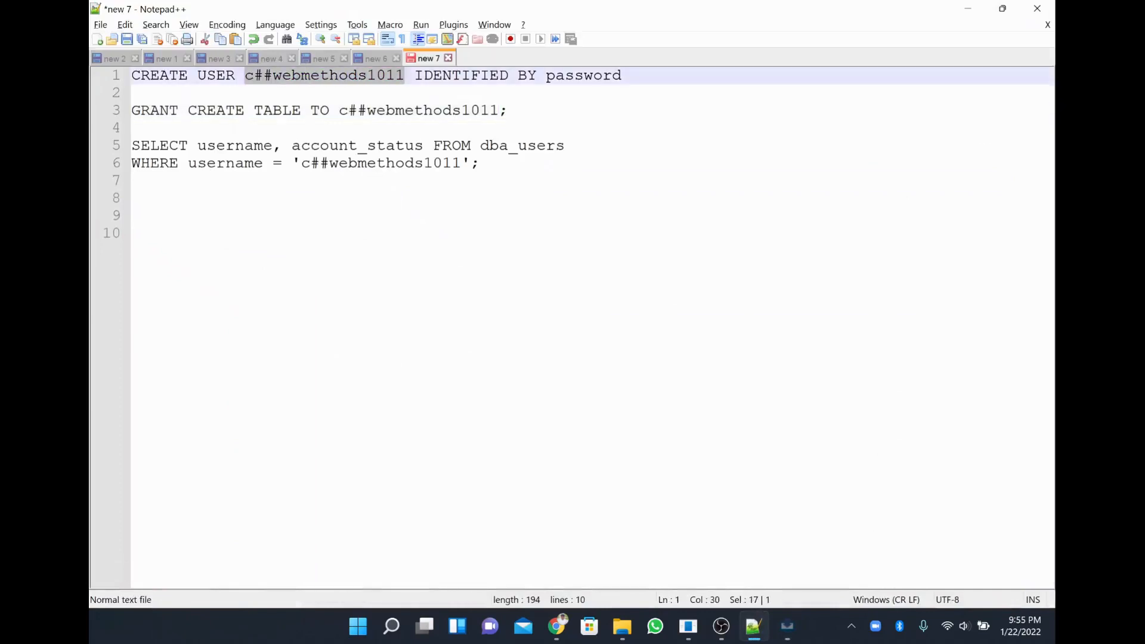
pyautogui.click(622, 75)
pyautogui.doubleClick(603, 78)
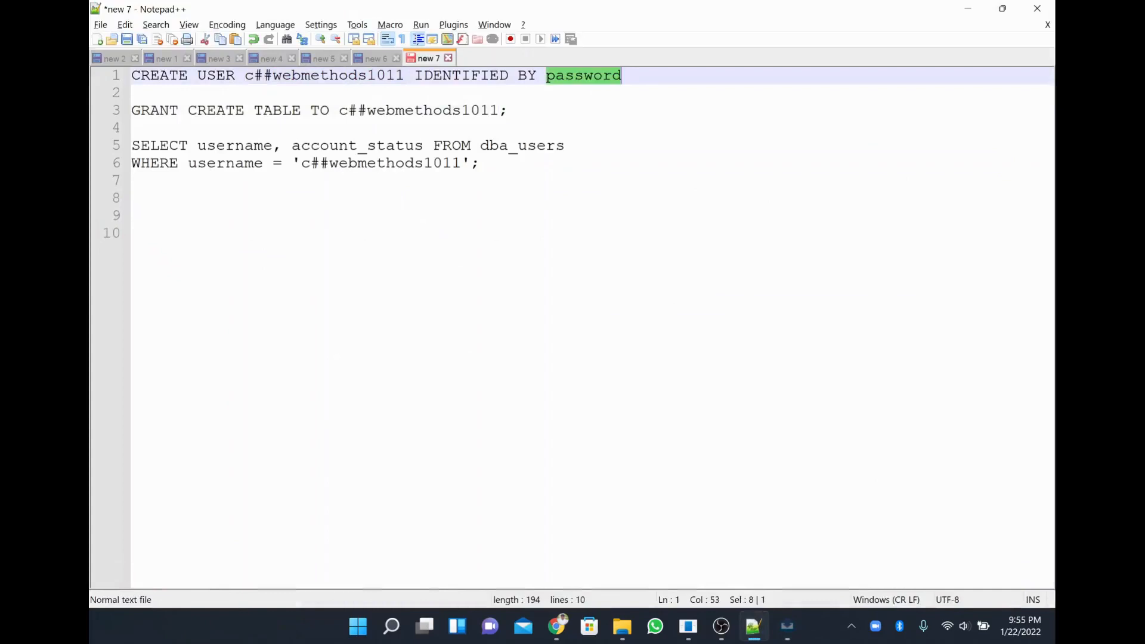
pyautogui.moveTo(622, 76); pyautogui.dragTo(91, 48)
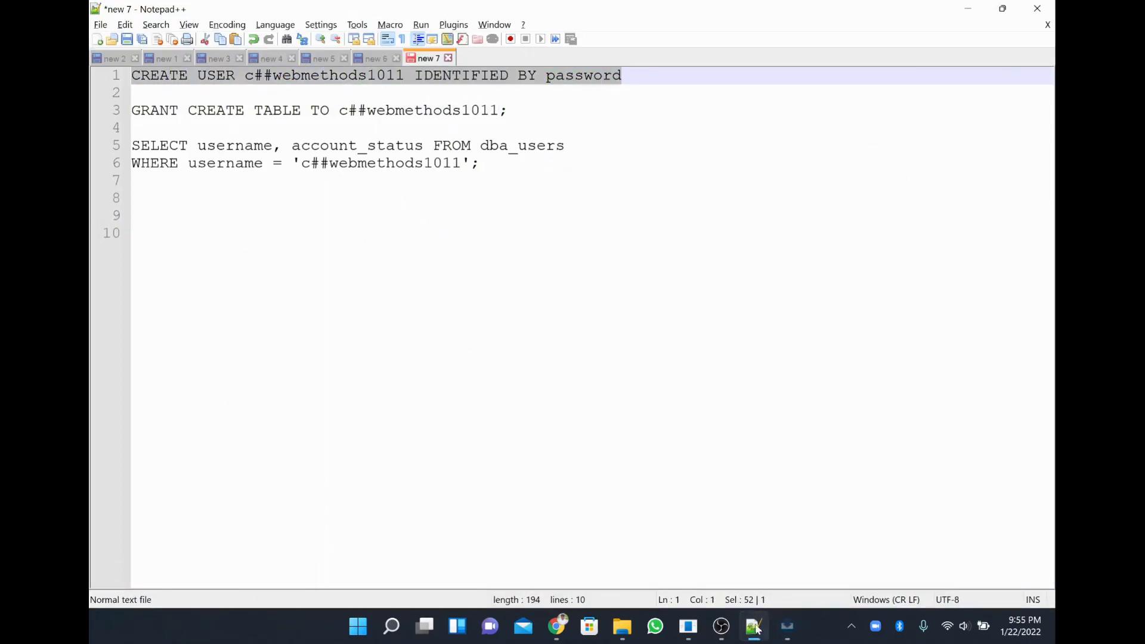
pyautogui.click(689, 627)
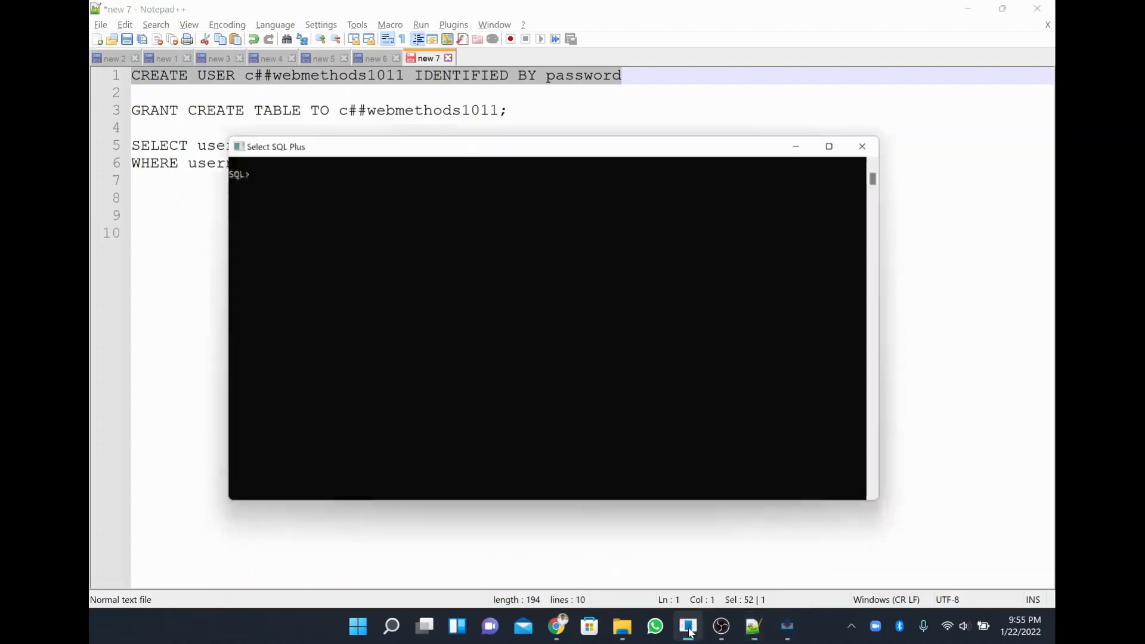
pyautogui.rightClick(463, 301)
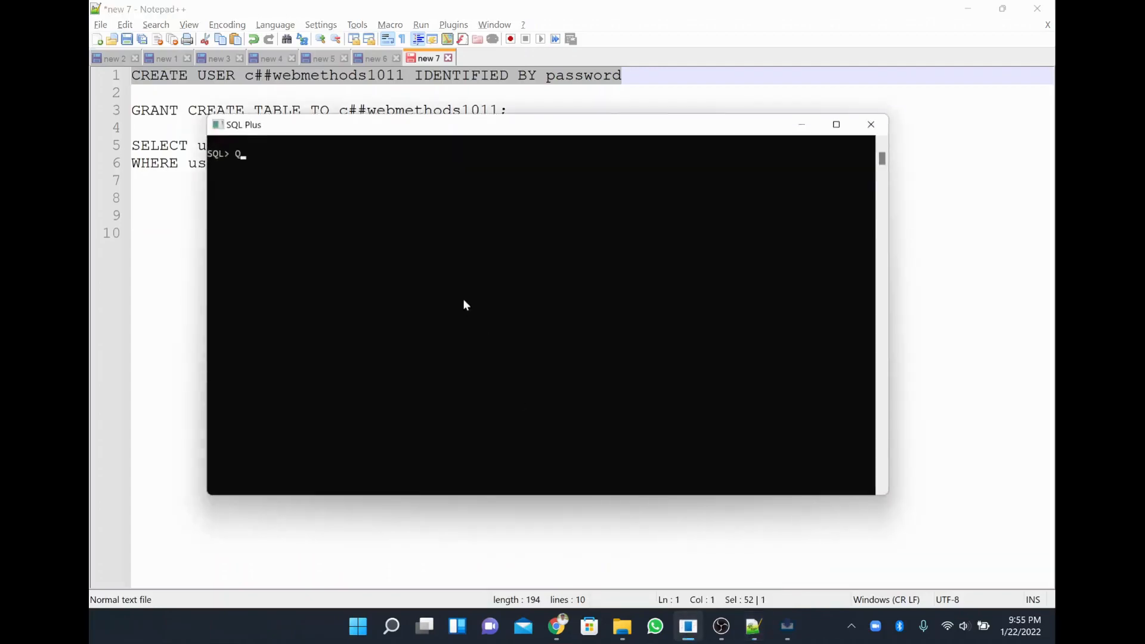
pyautogui.hotkey('alt', 'Tab')
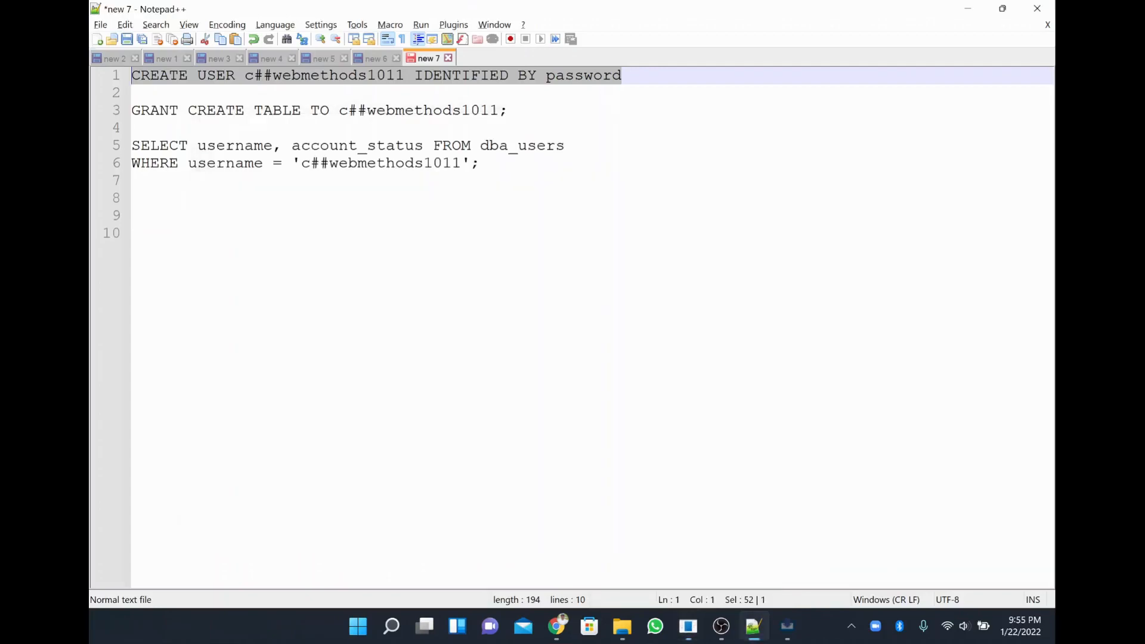
# Run the CREATE USER statement in SQL Plus with a terminating semicolon.
pyautogui.tripleClick(613, 84)
pyautogui.hotkey('ctrl', 'c')
pyautogui.hotkey('alt', 'Tab')
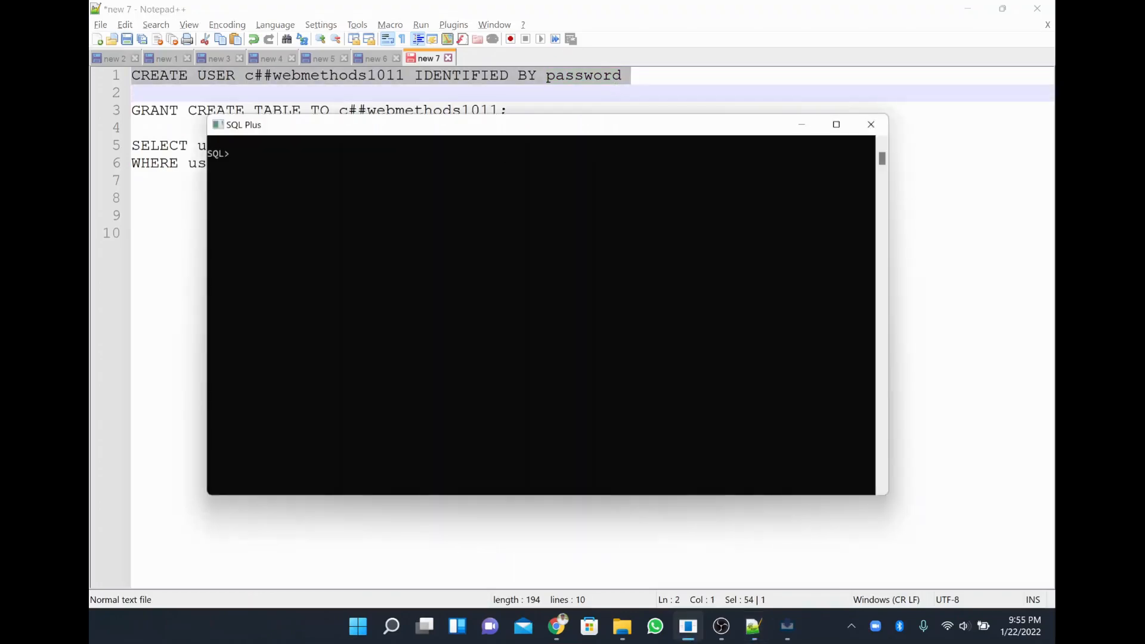
pyautogui.rightClick(387, 220)
pyautogui.write(';')
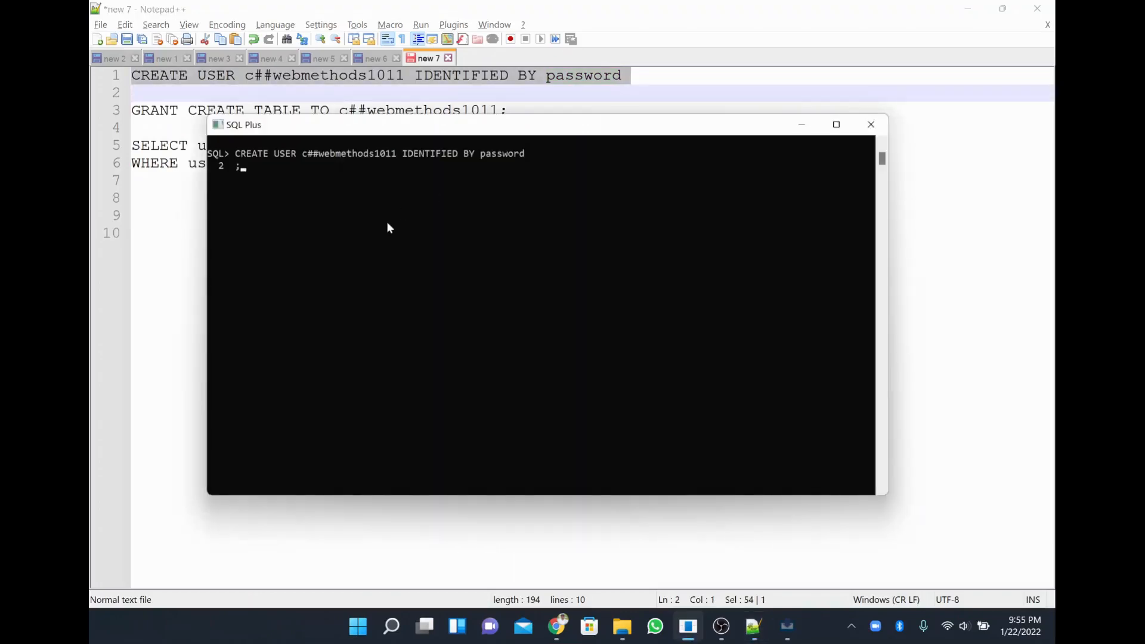
pyautogui.press('Return')
# Run the GRANT CREATE TABLE statement from line 3 in SQL Plus.
pyautogui.hotkey('alt', 'Tab')
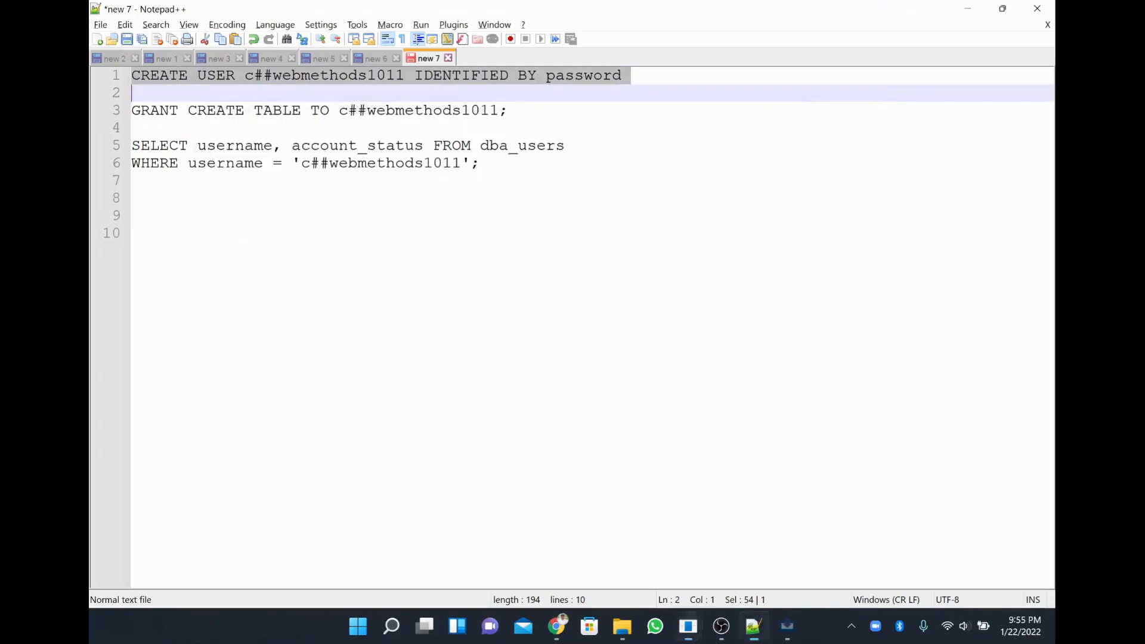
pyautogui.moveTo(508, 111); pyautogui.dragTo(132, 110)
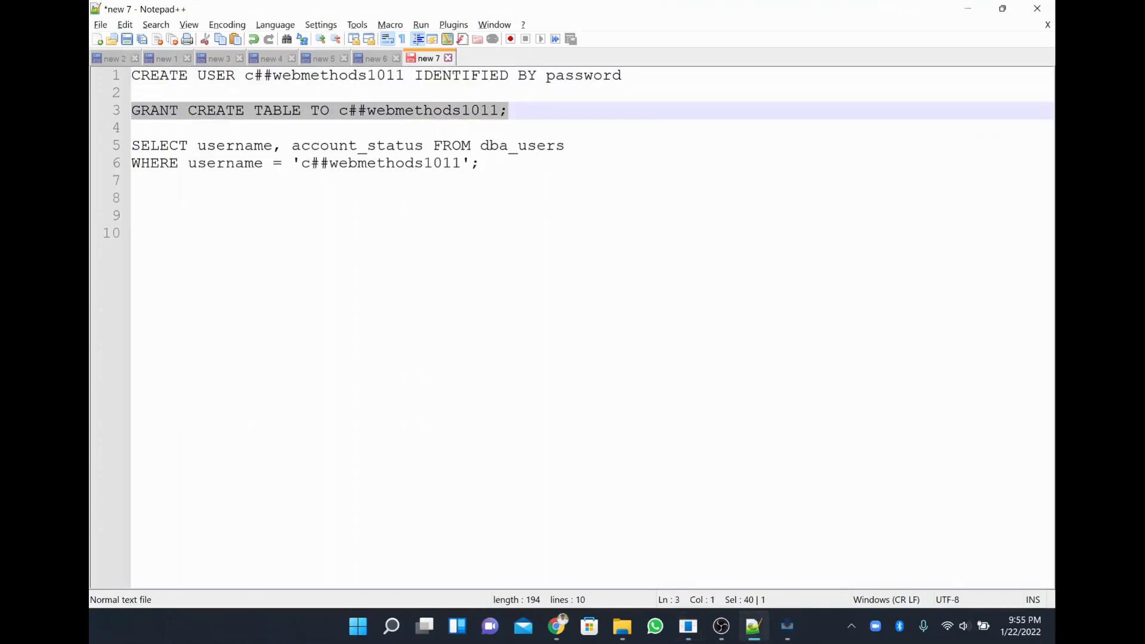
pyautogui.hotkey('ctrl', 'c')
pyautogui.hotkey('alt', 'Tab')
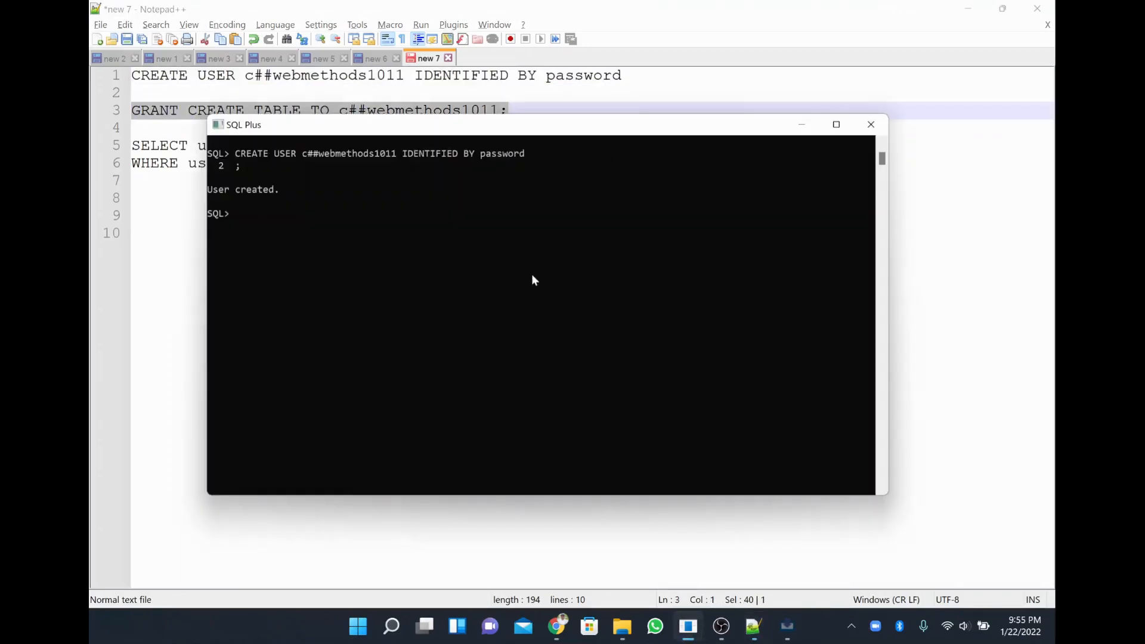
pyautogui.rightClick(532, 276)
pyautogui.press('Return')
# Paste the two-line dba_users query into SQL Plus, then clear the recalled command line.
pyautogui.hotkey('alt', 'Tab')
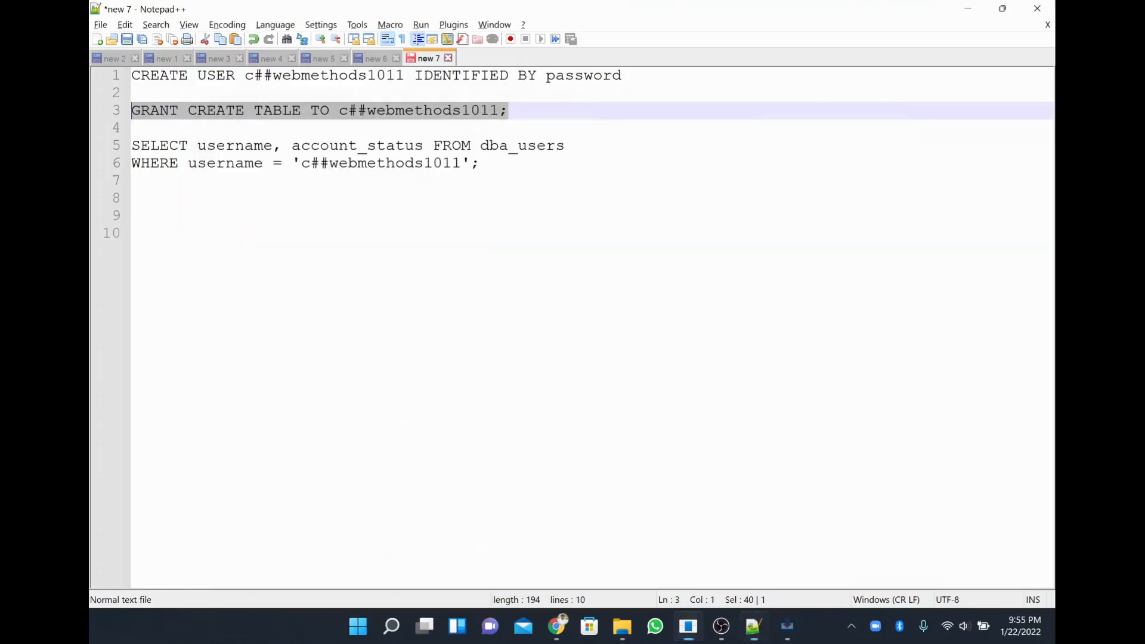
pyautogui.moveTo(132, 145); pyautogui.dragTo(132, 180)
pyautogui.hotkey('alt', 'Tab')
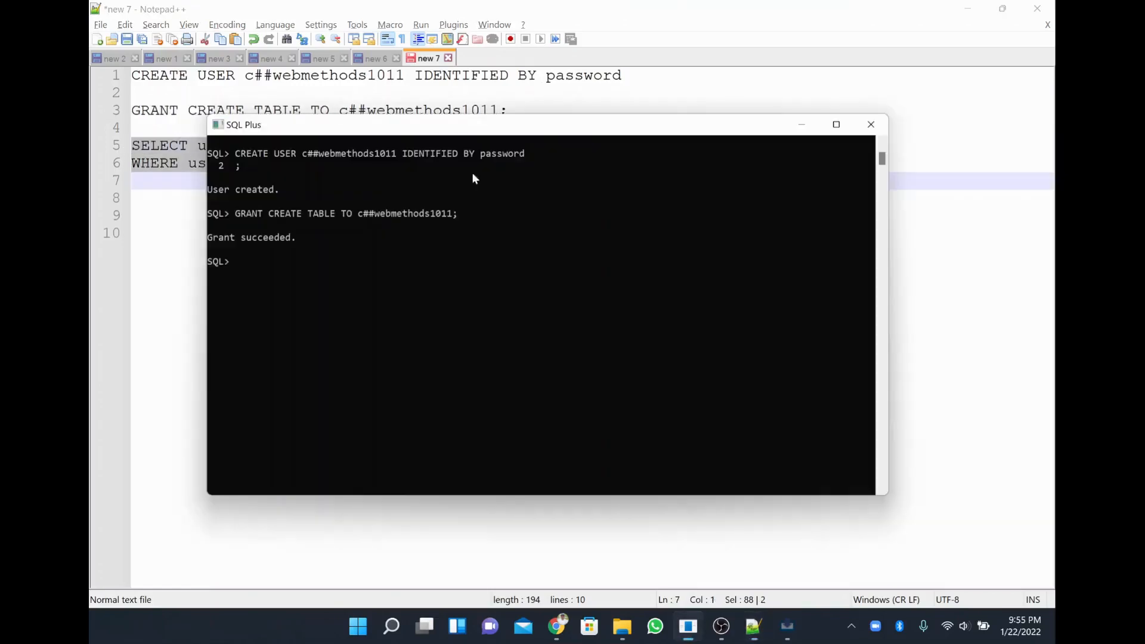
pyautogui.hotkey('ctrl', 'v')
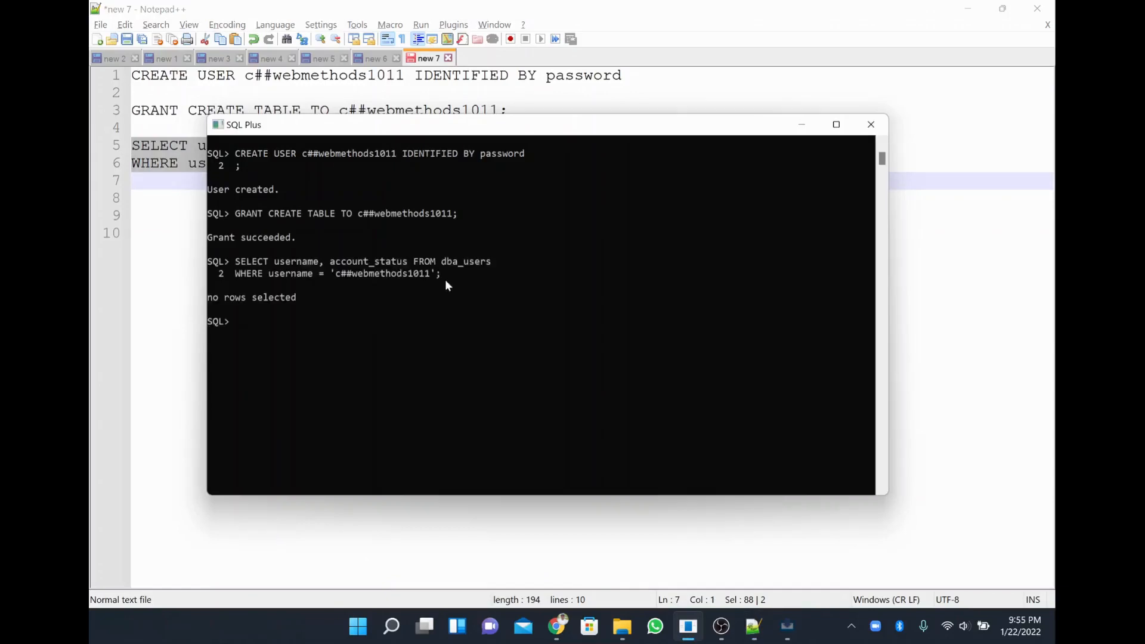
pyautogui.press('Up')
pyautogui.write('\\')
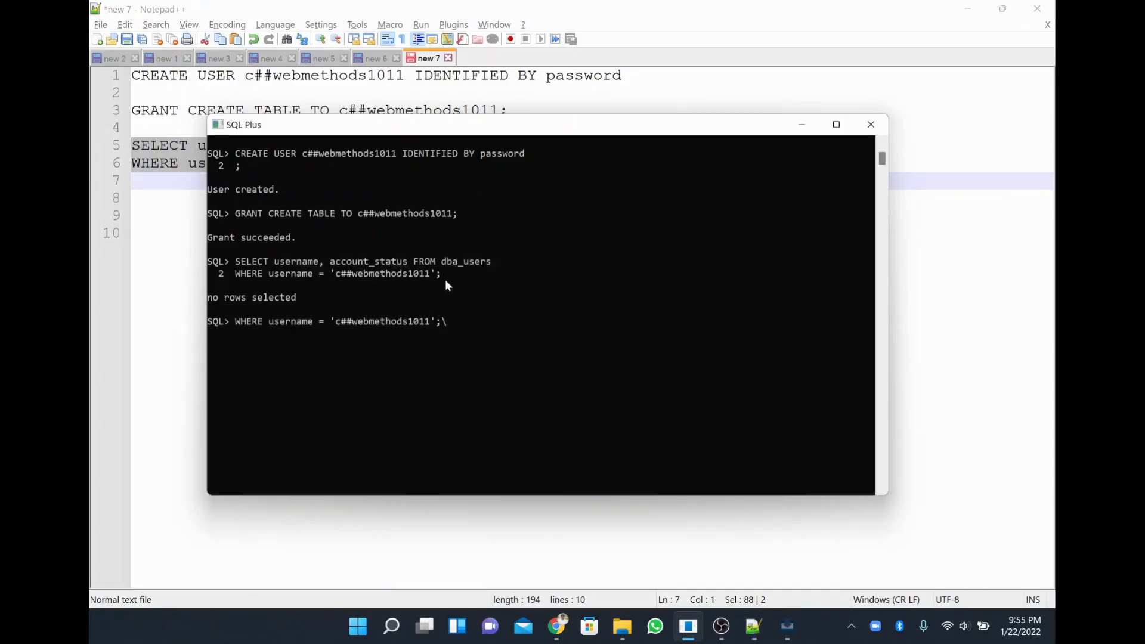
pyautogui.press('BackSpace')
pyautogui.press('BackSpace')
pyautogui.press('BackSpace')
pyautogui.press('BackSpace')
pyautogui.press('BackSpace')
pyautogui.press('BackSpace')
pyautogui.press('BackSpace')
pyautogui.press('BackSpace')
pyautogui.press('BackSpace')
pyautogui.press('BackSpace')
pyautogui.press('BackSpace')
pyautogui.press('BackSpace')
pyautogui.press('BackSpace')
pyautogui.press('BackSpace')
pyautogui.press('BackSpace')
pyautogui.press('BackSpace')
pyautogui.press('BackSpace')
pyautogui.press('BackSpace')
pyautogui.press('BackSpace')
pyautogui.press('BackSpace')
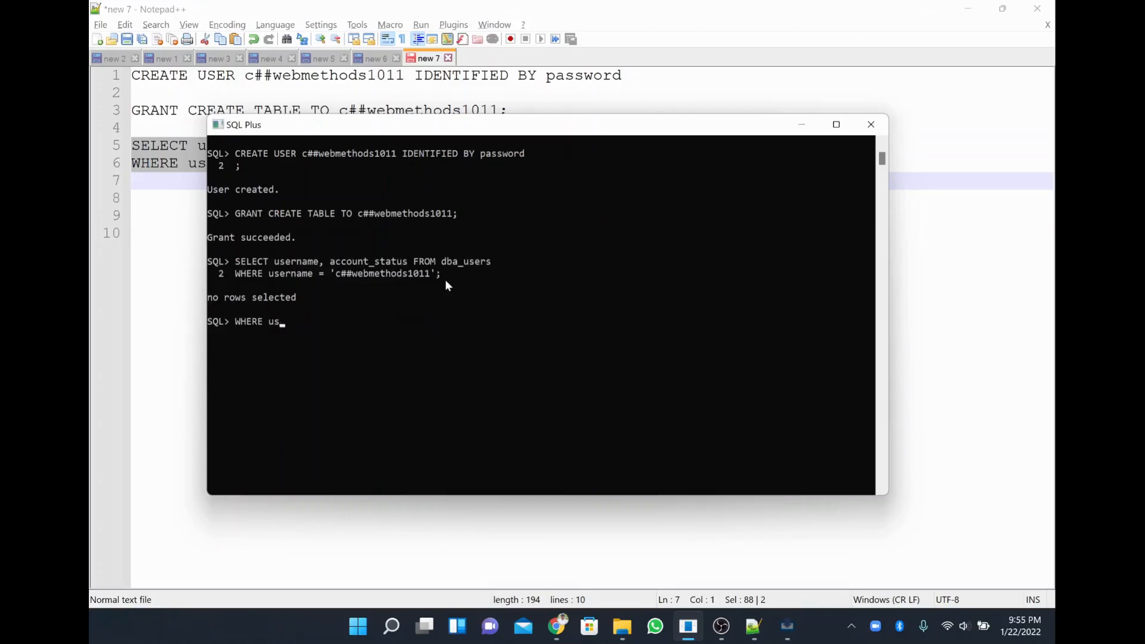
pyautogui.press('BackSpace')
pyautogui.press('BackSpace')
pyautogui.press('BackSpace')
pyautogui.press('BackSpace')
pyautogui.press('BackSpace')
pyautogui.press('BackSpace')
pyautogui.press('BackSpace')
pyautogui.hotkey('alt', 'Tab')
pyautogui.hotkey('alt', 'Tab')
pyautogui.press('BackSpace')
pyautogui.hotkey('alt', 'Tab')
# Join the dba_users query onto line 5 and run it in SQL Plus, returning no rows.
pyautogui.click(574, 146)
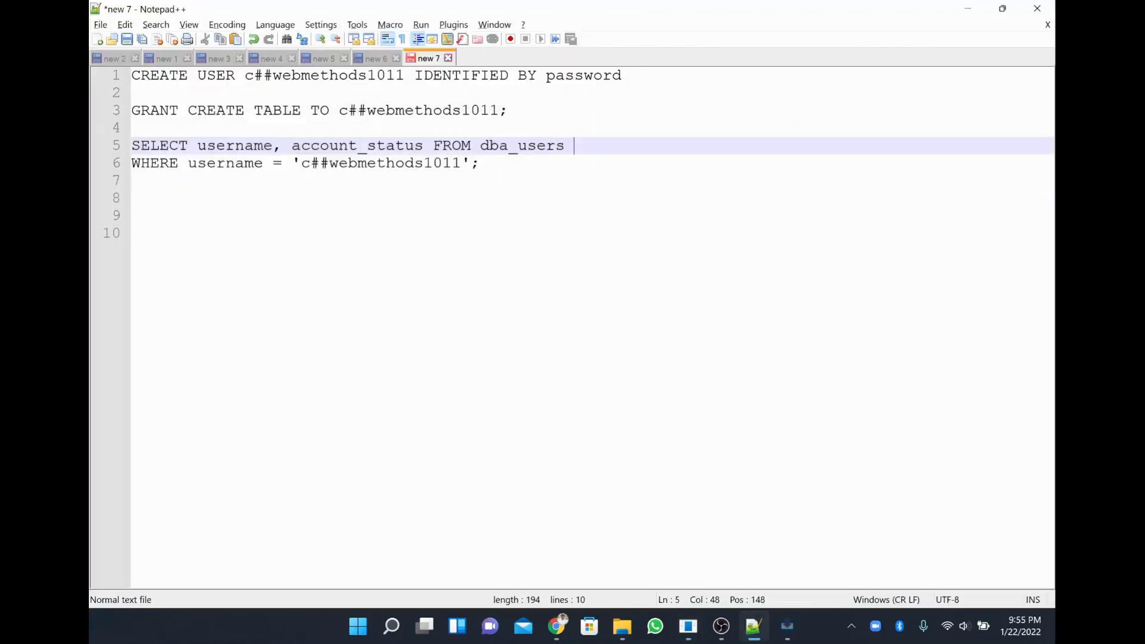
pyautogui.press('Delete')
pyautogui.press('End')
pyautogui.hotkey('shift', 'Right')
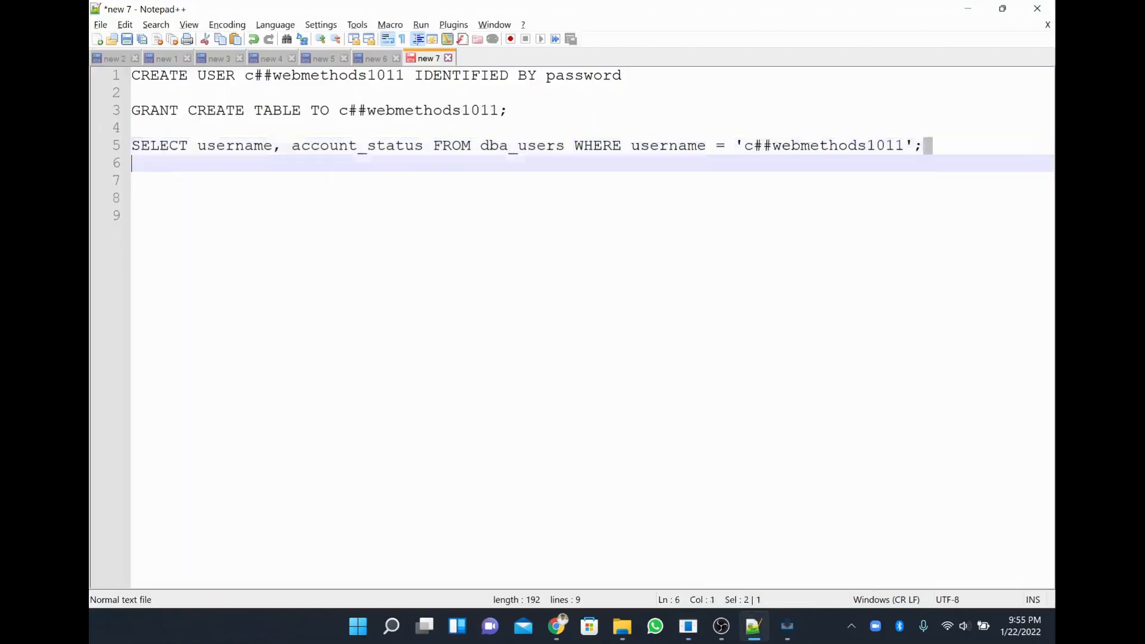
pyautogui.hotkey('shift', 'Up')
pyautogui.hotkey('ctrl', 'c')
pyautogui.hotkey('alt', 'Tab')
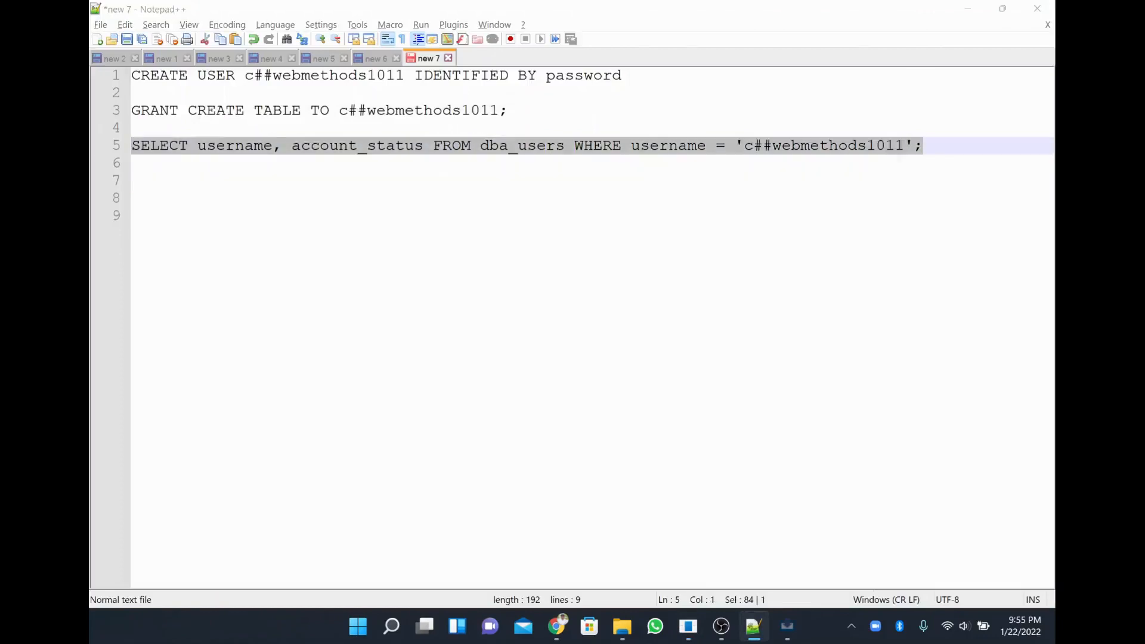
pyautogui.hotkey('ctrl', 'v')
pyautogui.press('Return')
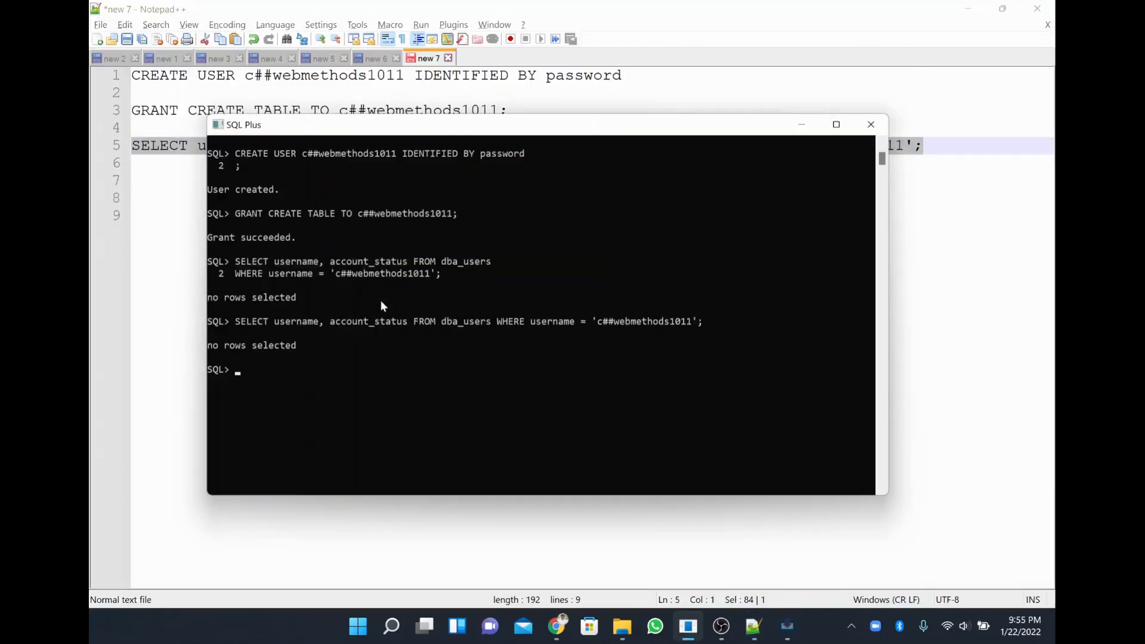
# Highlight the quoted user name, the GRANT line and the no-rows query result in the SQL Plus output.
pyautogui.moveTo(592, 321); pyautogui.dragTo(747, 328)
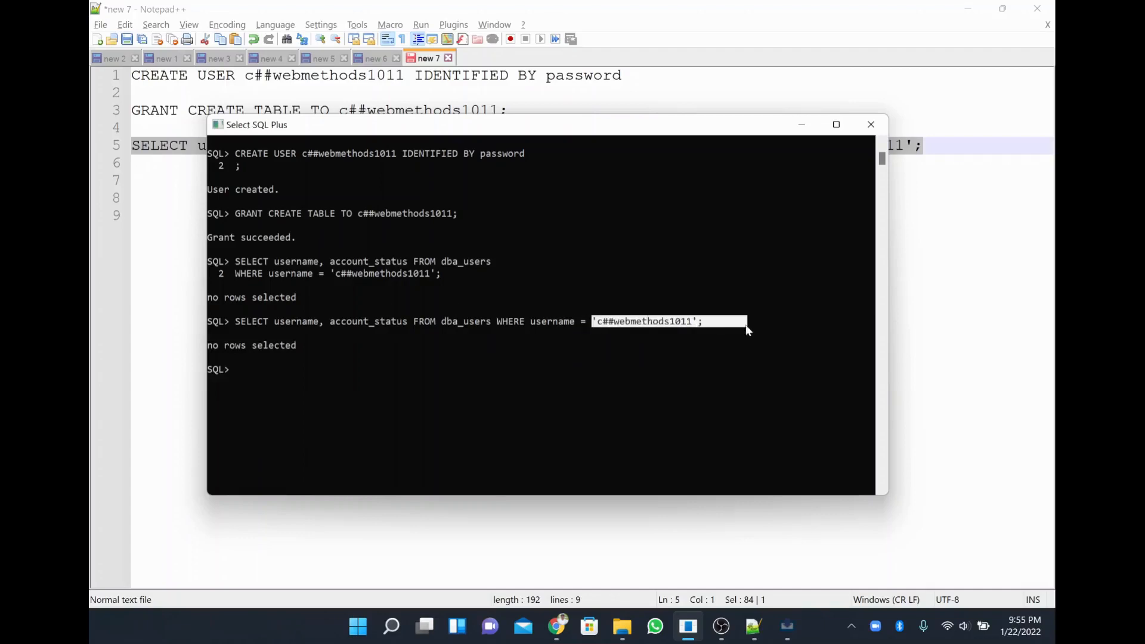
pyautogui.moveTo(238, 320); pyautogui.dragTo(302, 352)
pyautogui.click(309, 394)
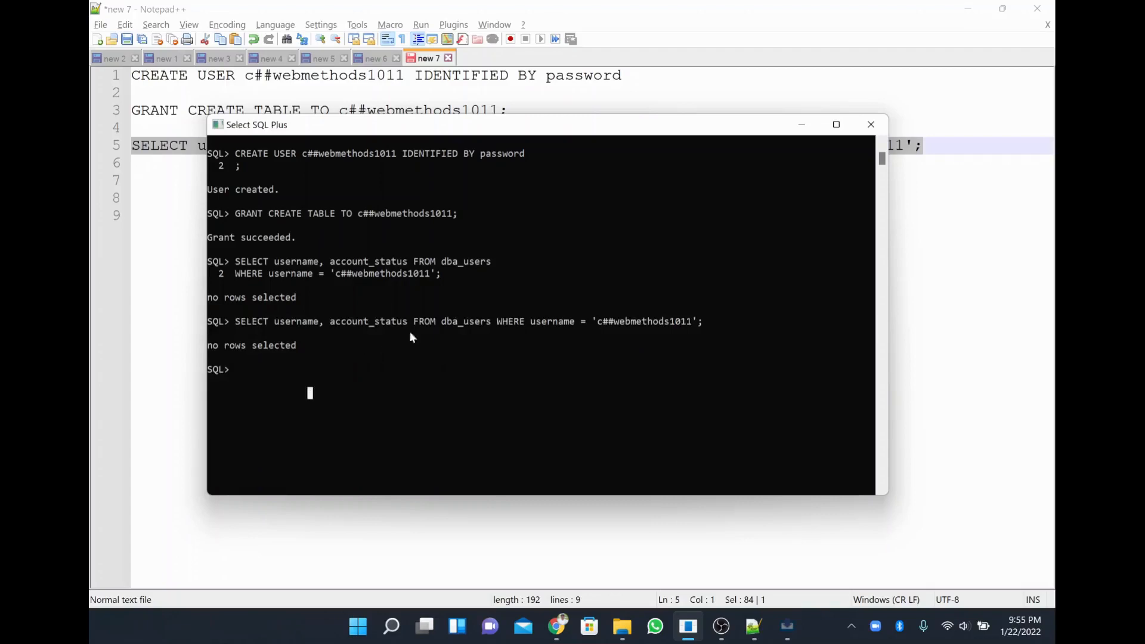
pyautogui.doubleClick(374, 273)
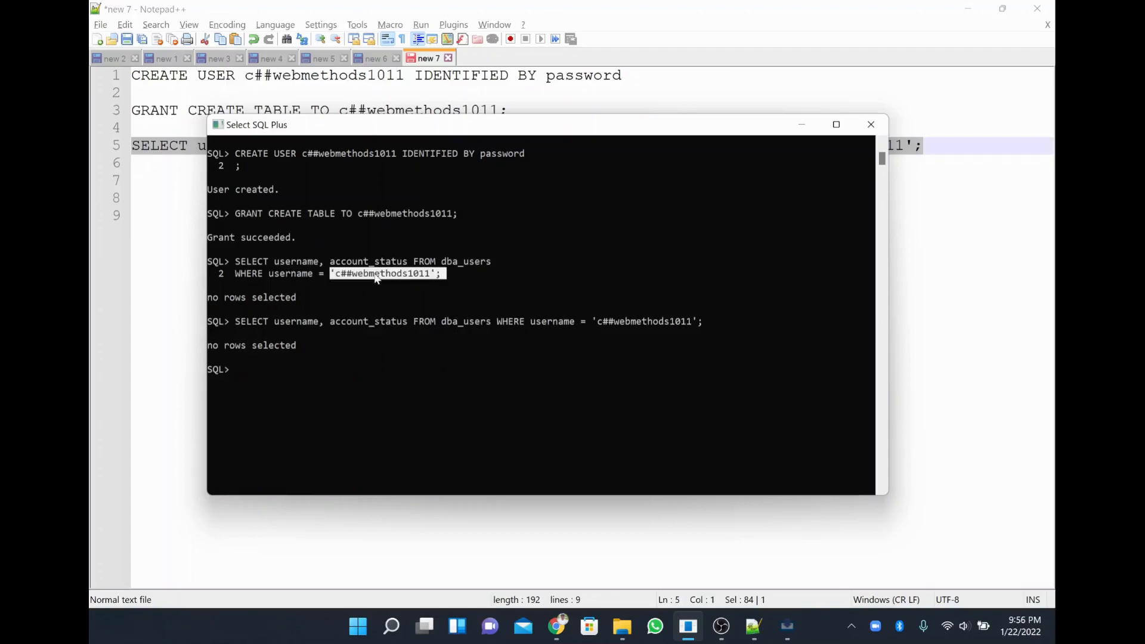
pyautogui.doubleClick(385, 217)
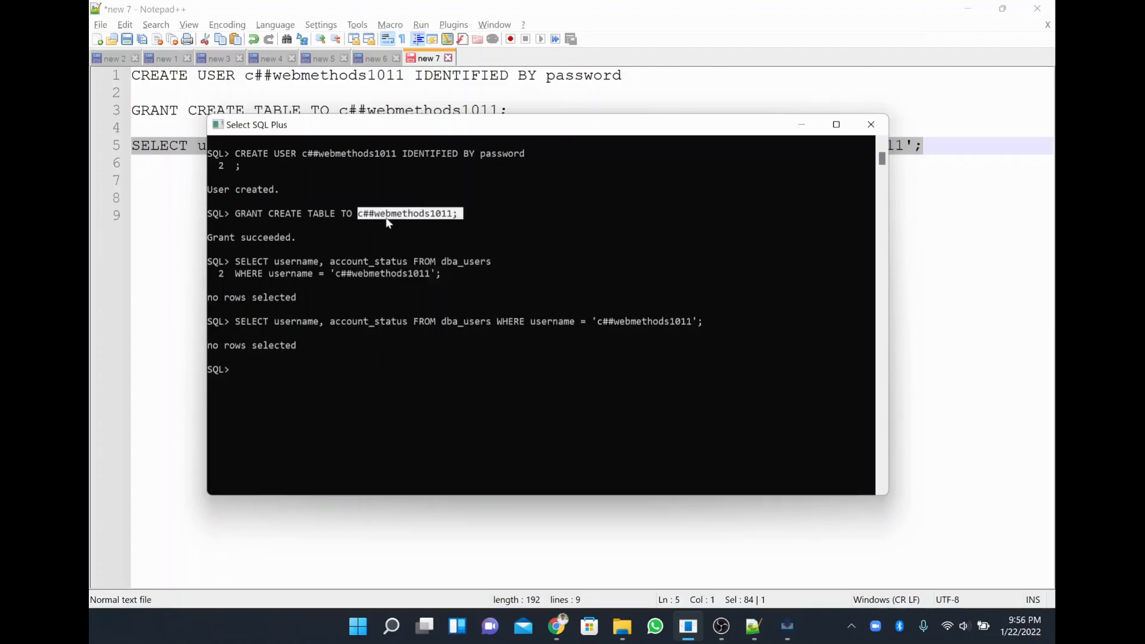
pyautogui.moveTo(431, 227); pyautogui.dragTo(490, 262)
pyautogui.doubleClick(665, 322)
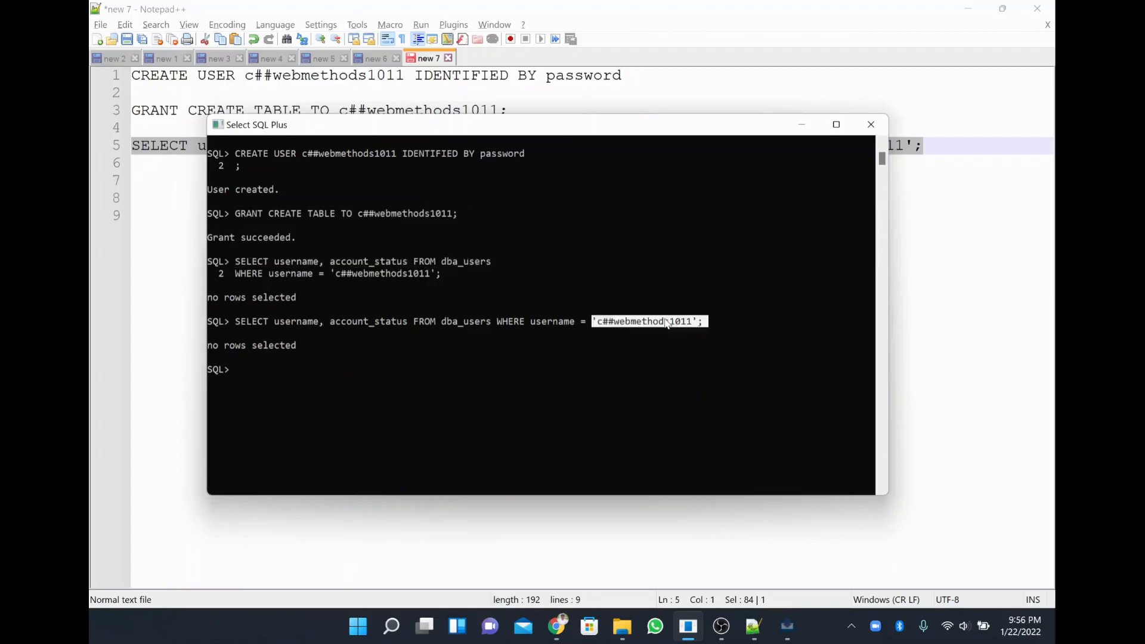
pyautogui.click(722, 410)
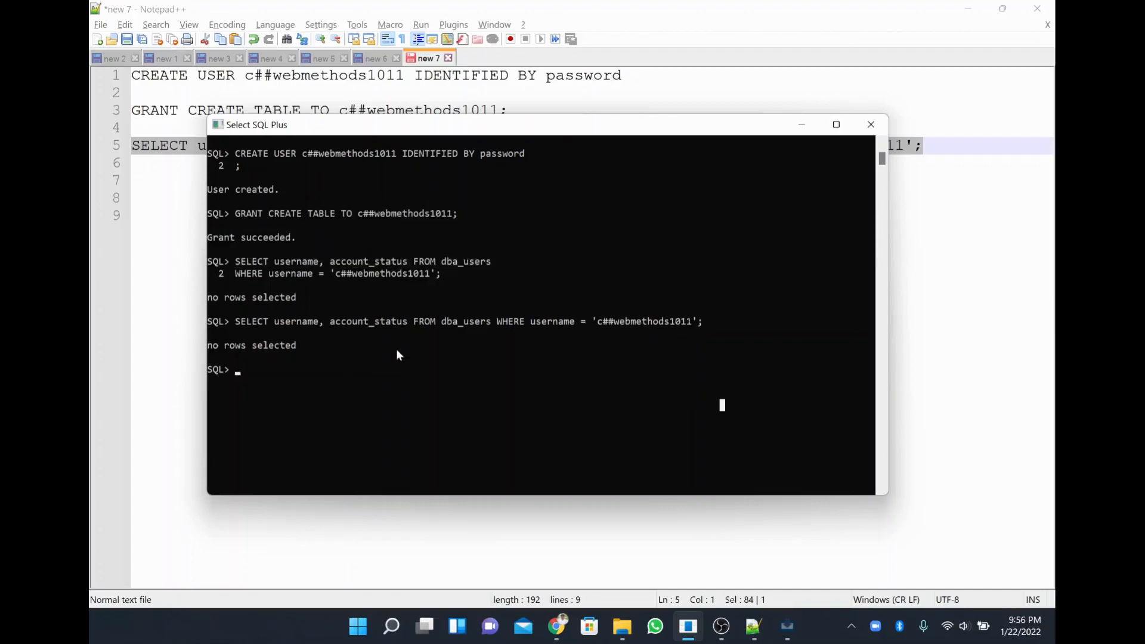
# Scroll up and review the user creation and grant results.
pyautogui.scroll(1, 355, 374)
pyautogui.scroll(1, 355, 374)
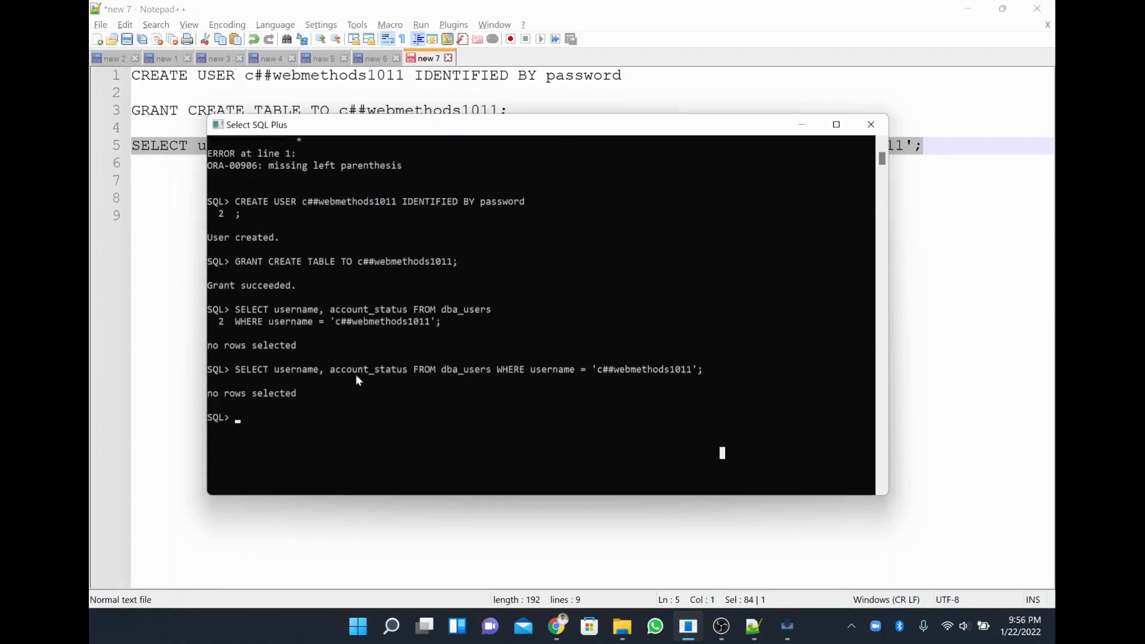
pyautogui.moveTo(392, 202); pyautogui.dragTo(511, 215)
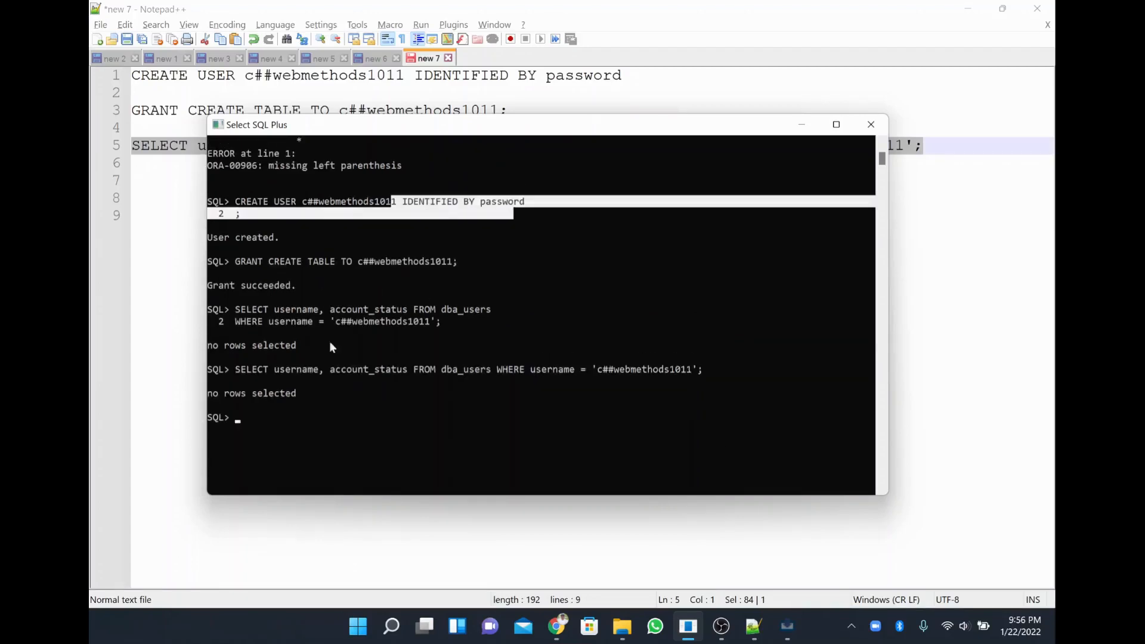
pyautogui.moveTo(236, 204); pyautogui.dragTo(358, 298)
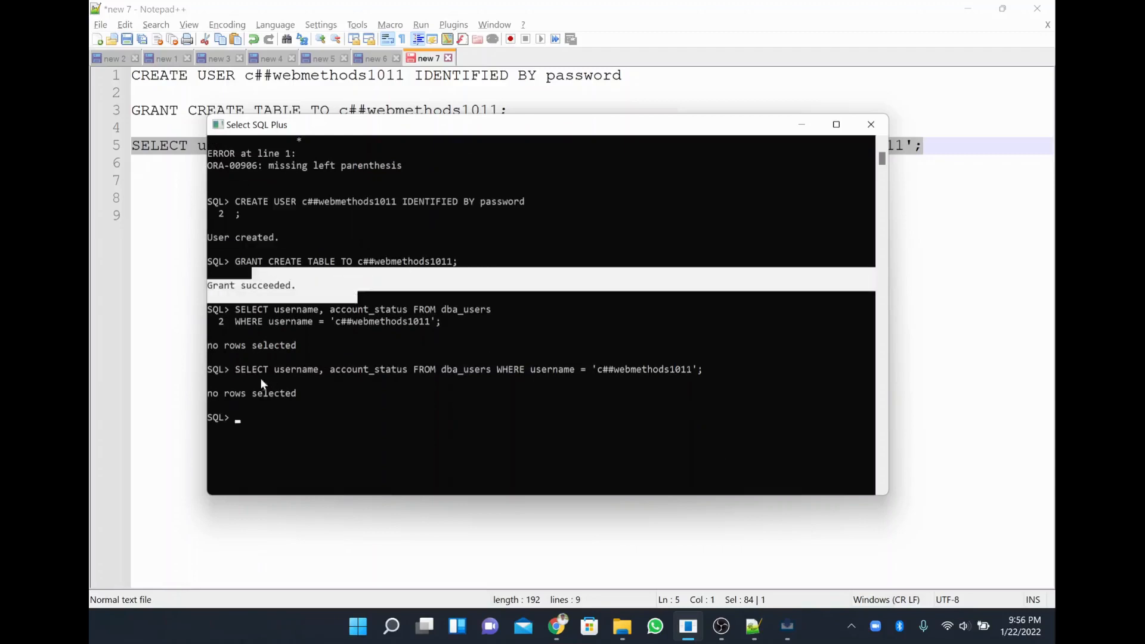
pyautogui.click(261, 427)
# Enter the user and bye commands, which SQL Plus rejects, then close SQL Plus and open Windows search.
pyautogui.write('user')
pyautogui.press('Return')
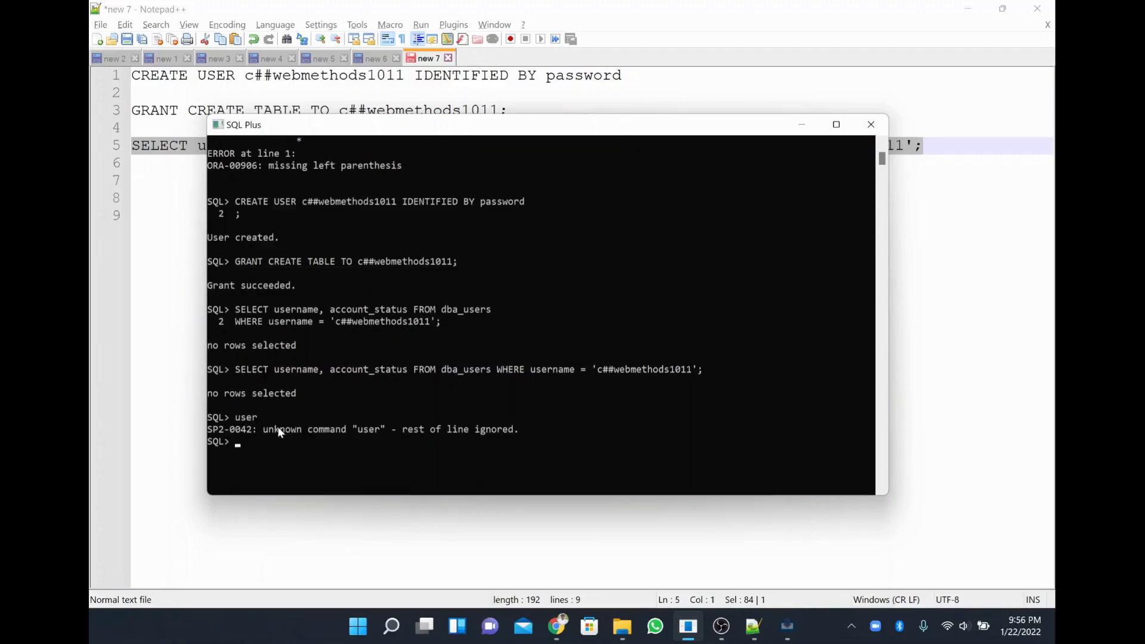
pyautogui.write('bye')
pyautogui.press('Return')
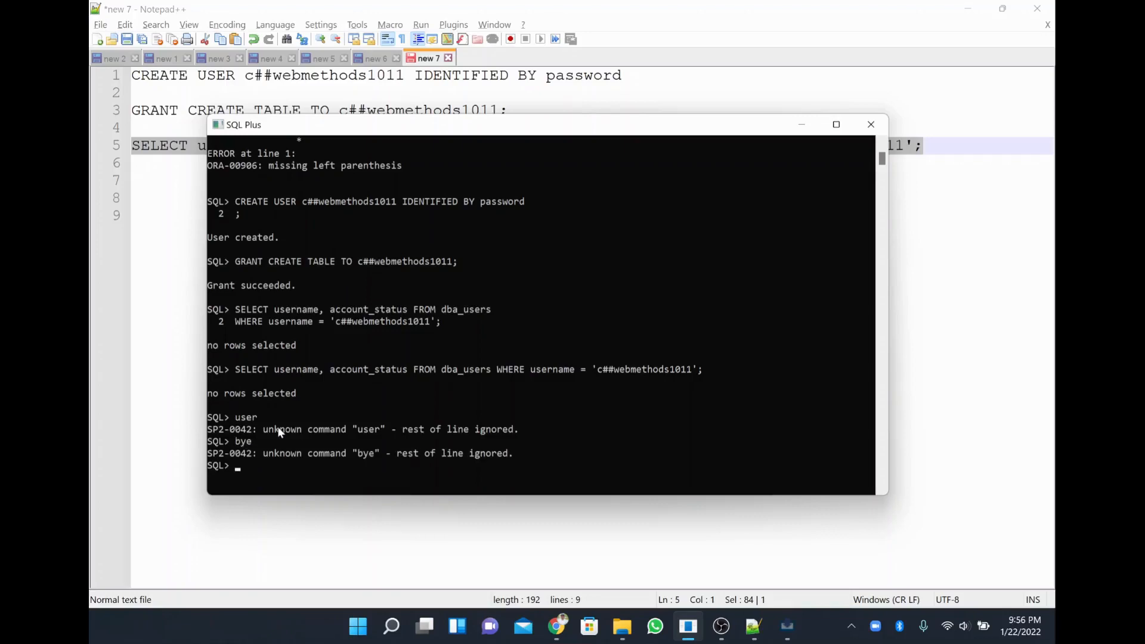
pyautogui.click(870, 124)
pyautogui.click(404, 632)
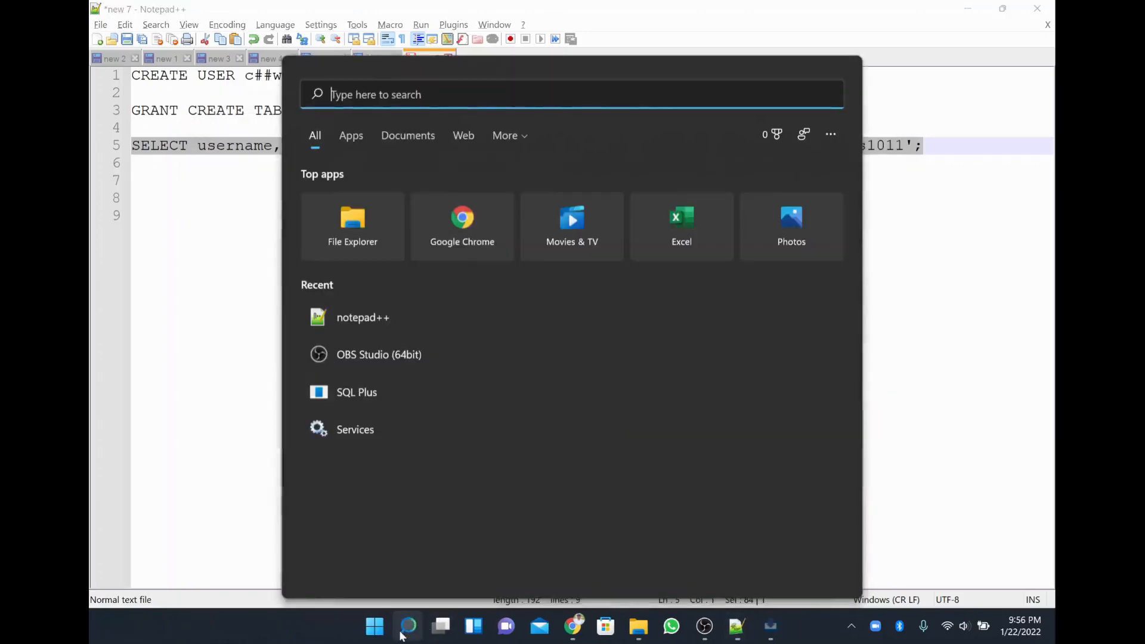
# Relaunch SQL Plus and try logging in as c##webmethods1011, which is refused.
pyautogui.click(414, 395)
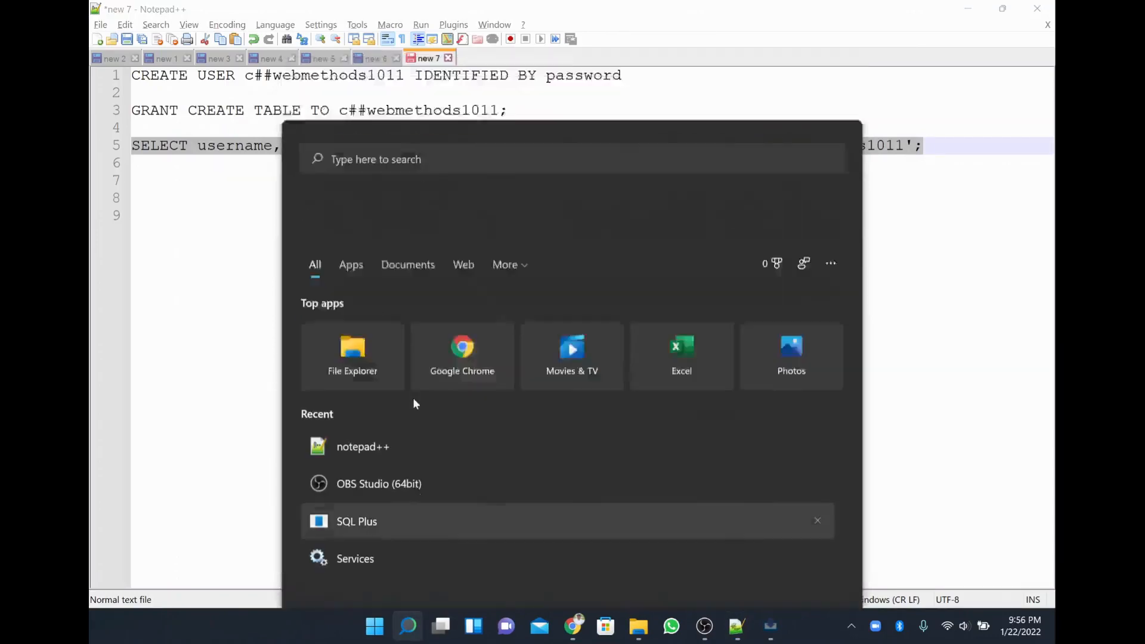
pyautogui.write('c##de')
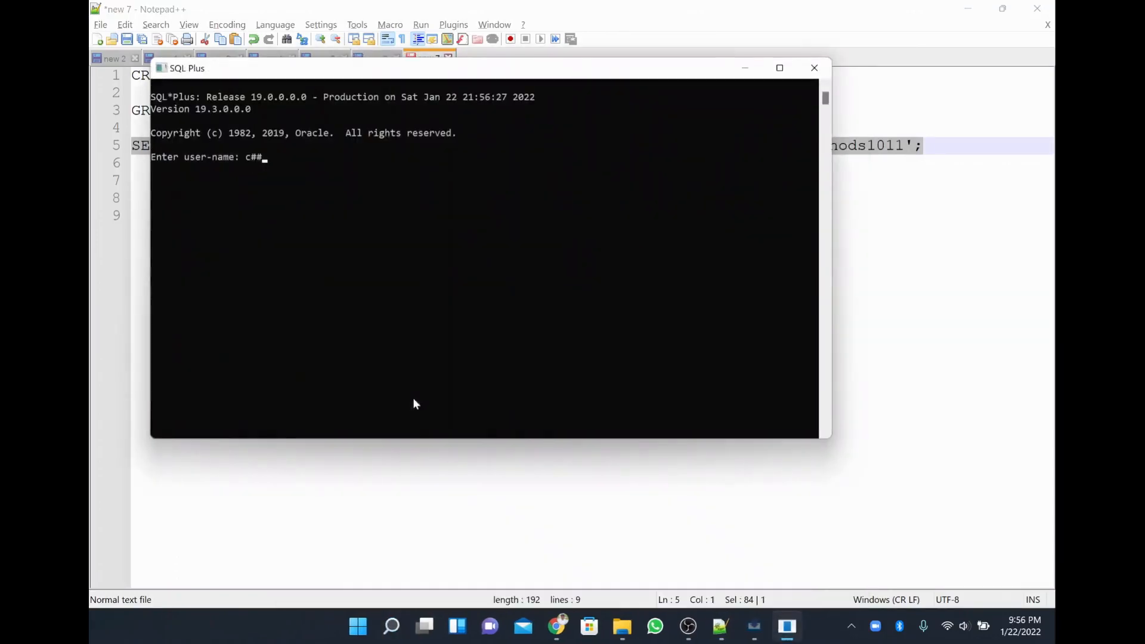
pyautogui.press('BackSpace')
pyautogui.press('BackSpace')
pyautogui.write('webmethods1011')
pyautogui.press('Return')
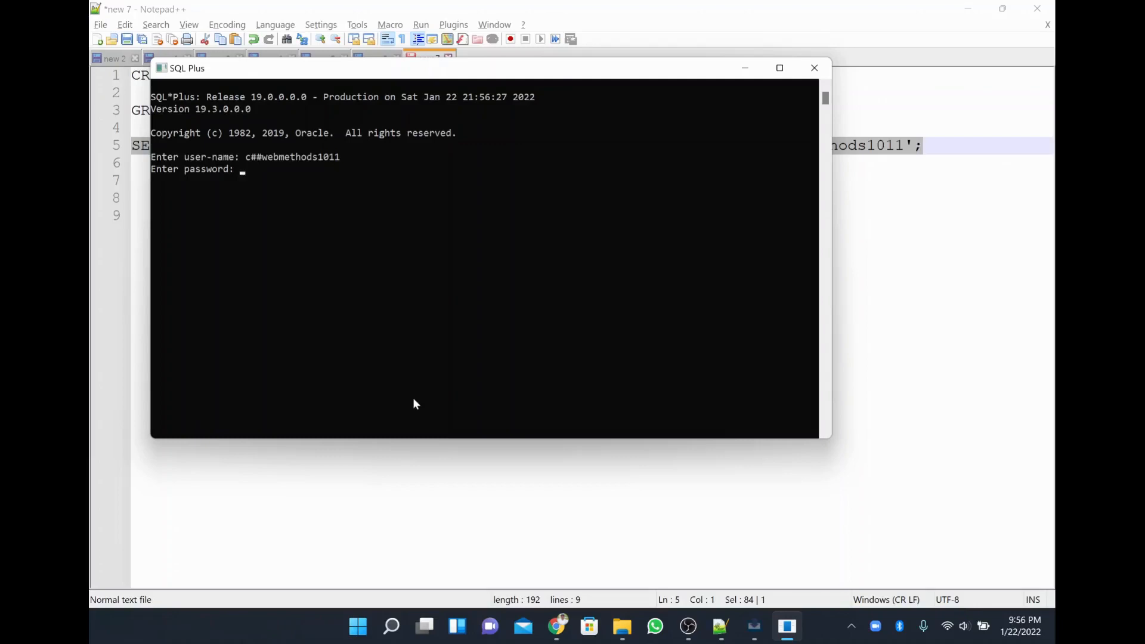
pyautogui.press('Return')
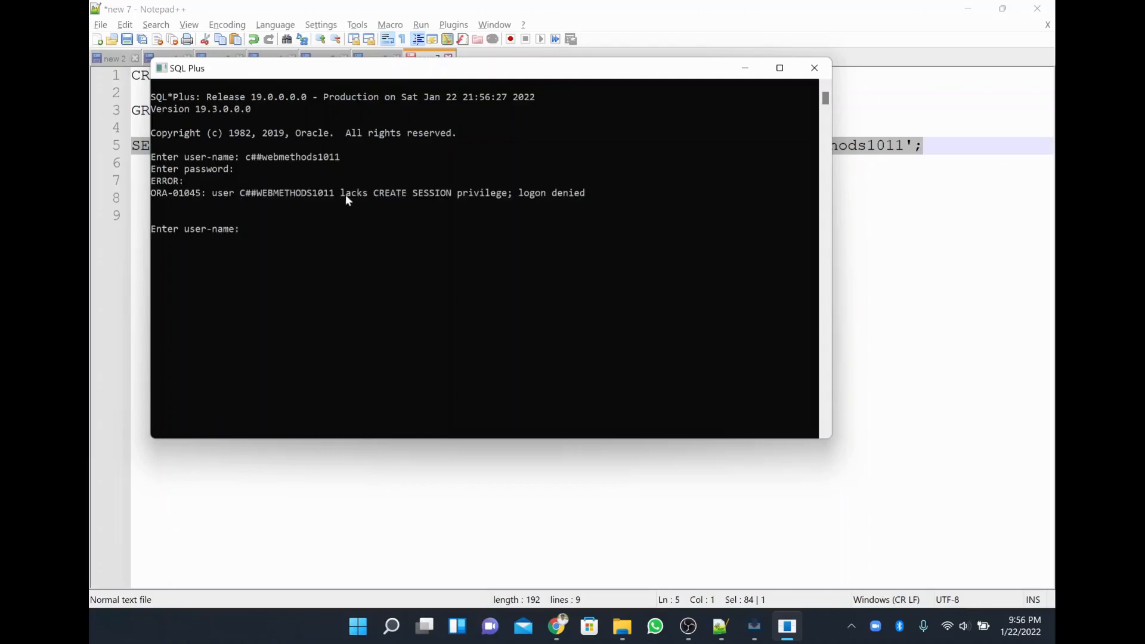
# Log in to SQL Plus as c##demouser instead.
pyautogui.moveTo(280, 194); pyautogui.dragTo(594, 199)
pyautogui.click(349, 208)
pyautogui.press('Escape')
pyautogui.write('c##demouser')
pyautogui.press('Return')
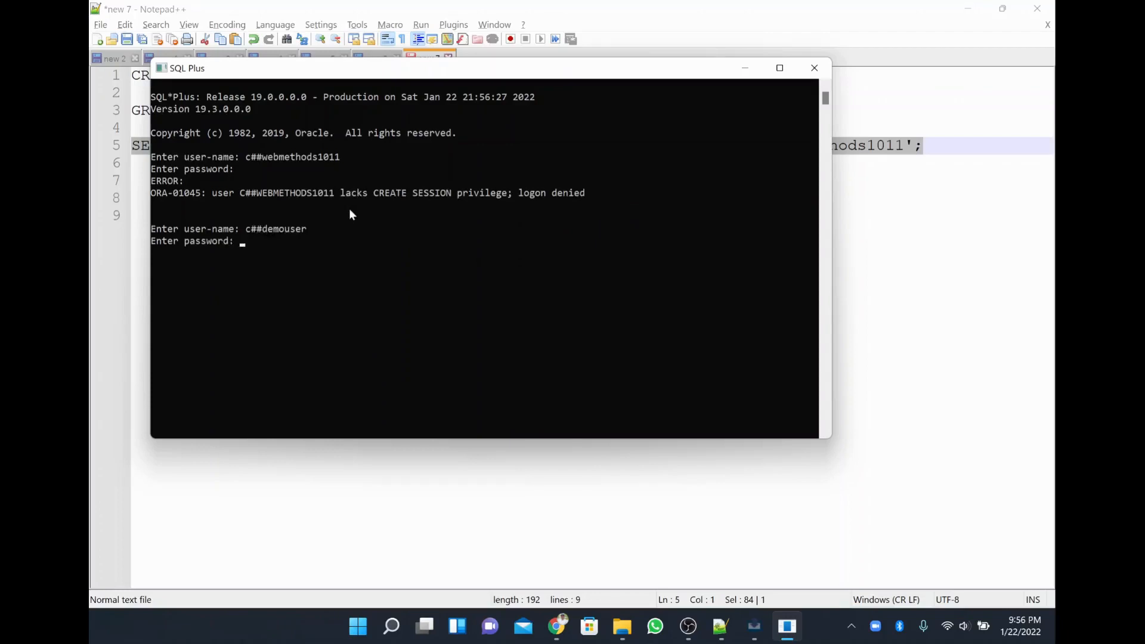
pyautogui.press('Return')
# Copy the ORA-01045 missing CREATE SESSION privilege error text.
pyautogui.moveTo(383, 204); pyautogui.dragTo(441, 193)
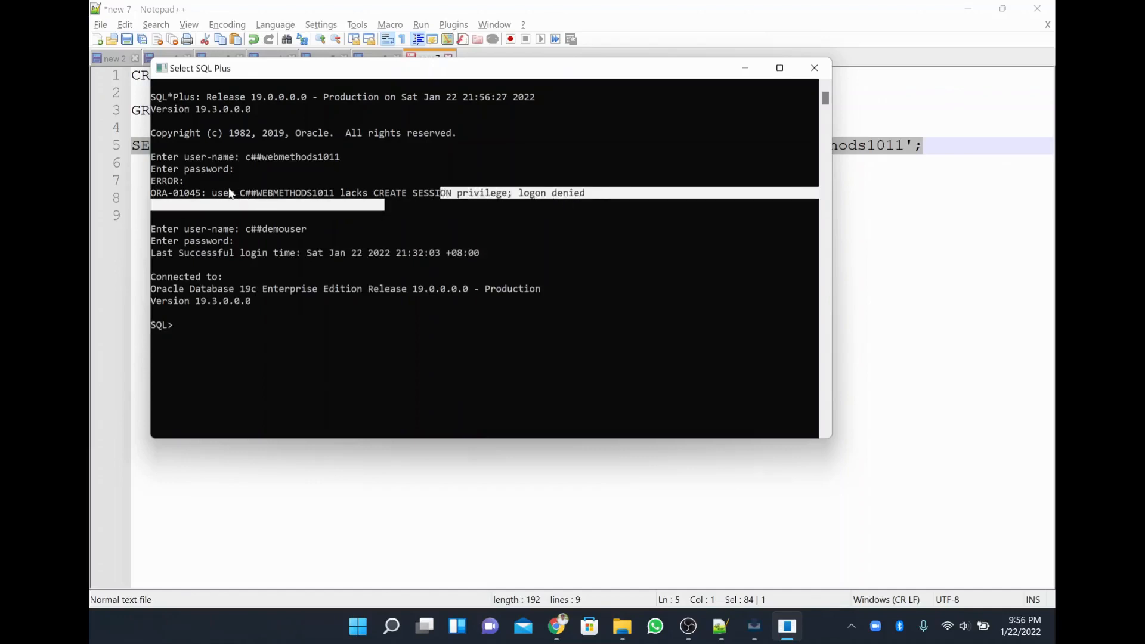
pyautogui.moveTo(228, 193); pyautogui.dragTo(599, 195)
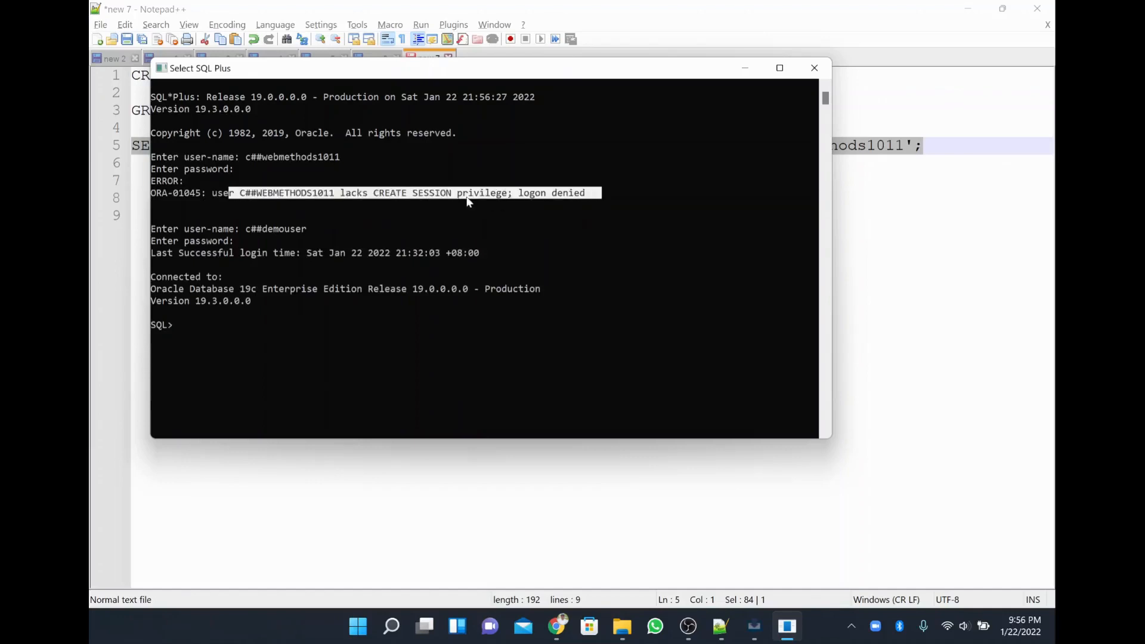
pyautogui.moveTo(518, 193); pyautogui.dragTo(373, 191)
pyautogui.moveTo(530, 197); pyautogui.dragTo(587, 197)
pyautogui.rightClick(560, 192)
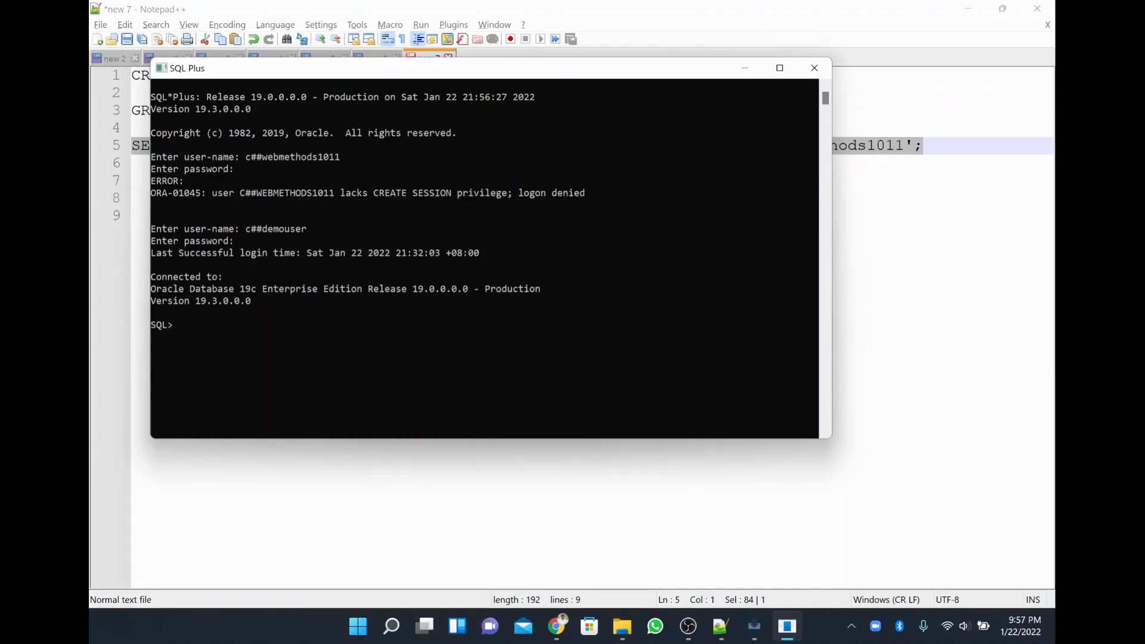
# Search Google in a new Chrome tab for the copied ORA-01045 error.
pyautogui.click(556, 626)
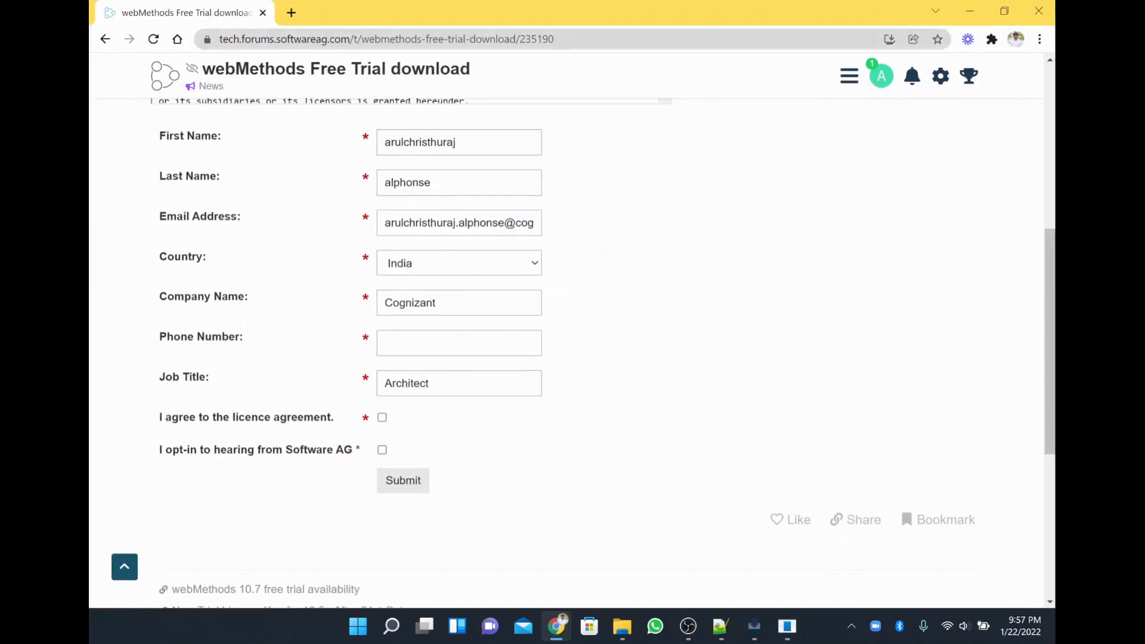
pyautogui.click(291, 13)
pyautogui.write('CREATE SESSION privilege; logon denied')
pyautogui.press('Return')
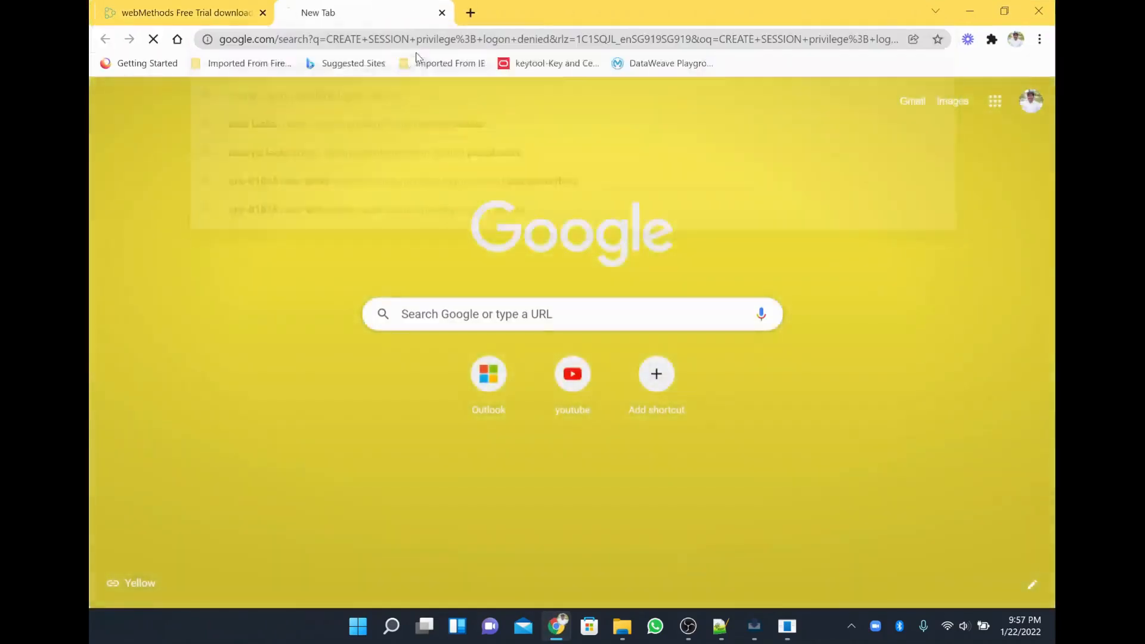
# Open the first result article and copy its 'grant create session to hr' statement.
pyautogui.click(332, 220)
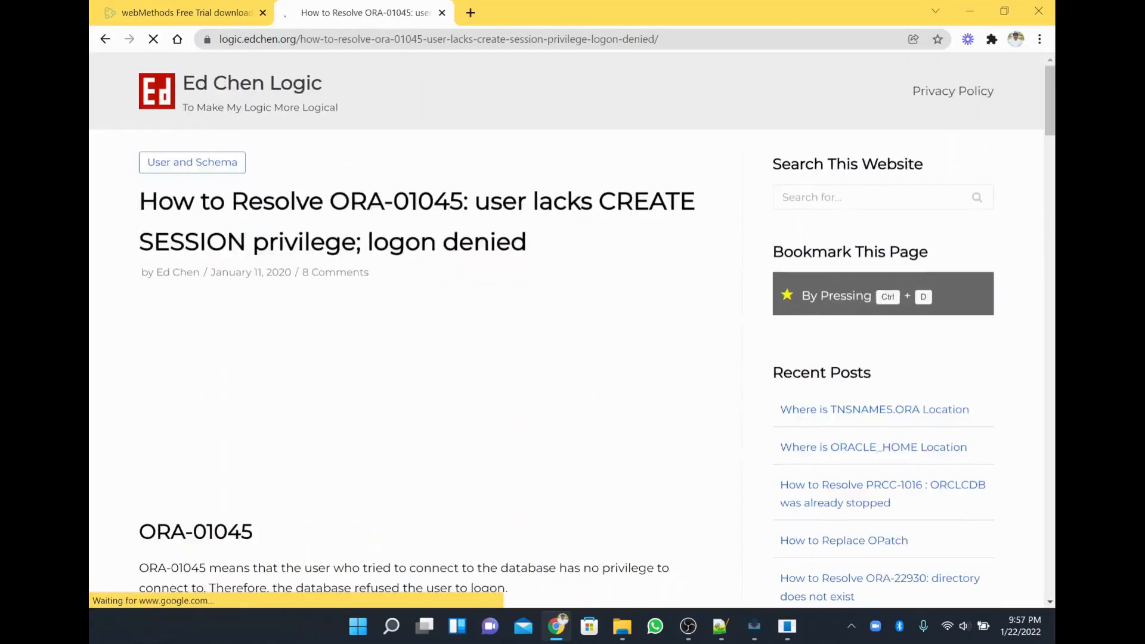
pyautogui.scroll(-5, 456, 373)
pyautogui.scroll(-6, 456, 372)
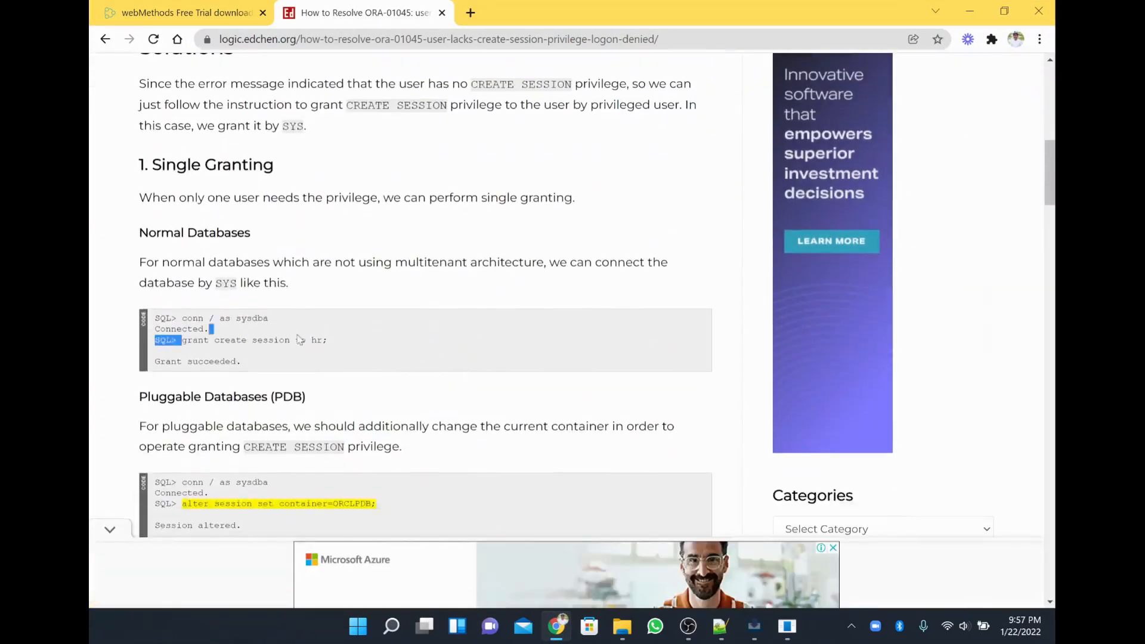
pyautogui.moveTo(182, 339); pyautogui.dragTo(338, 342)
pyautogui.hotkey('ctrl', 'c')
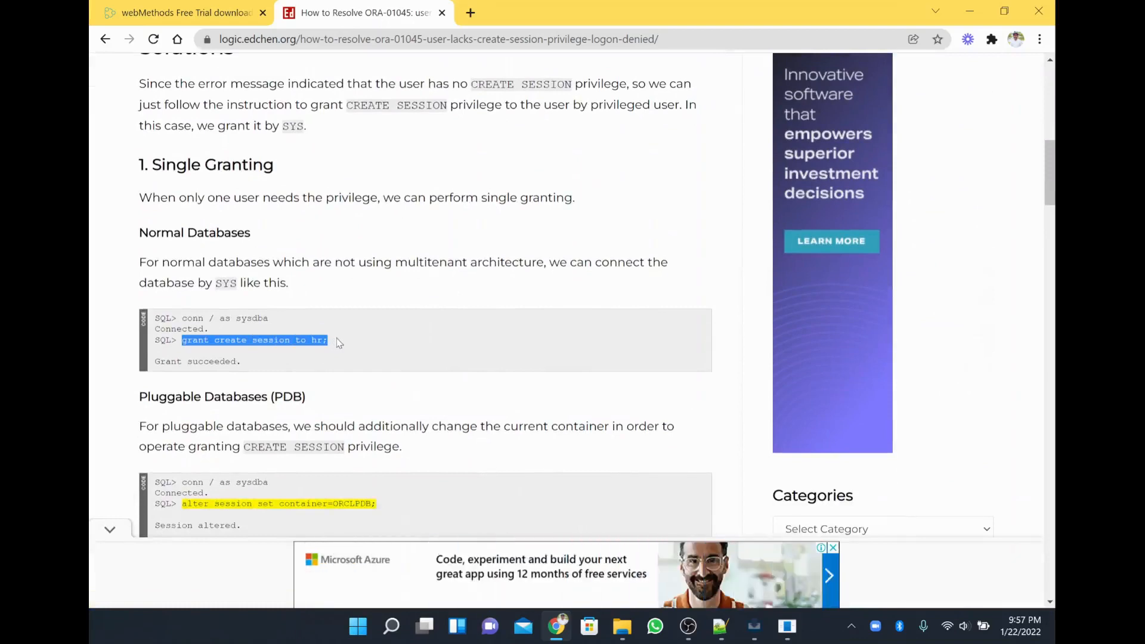
pyautogui.hotkey('alt', 'Tab')
pyautogui.hotkey('alt', 'Tab')
pyautogui.press('End')
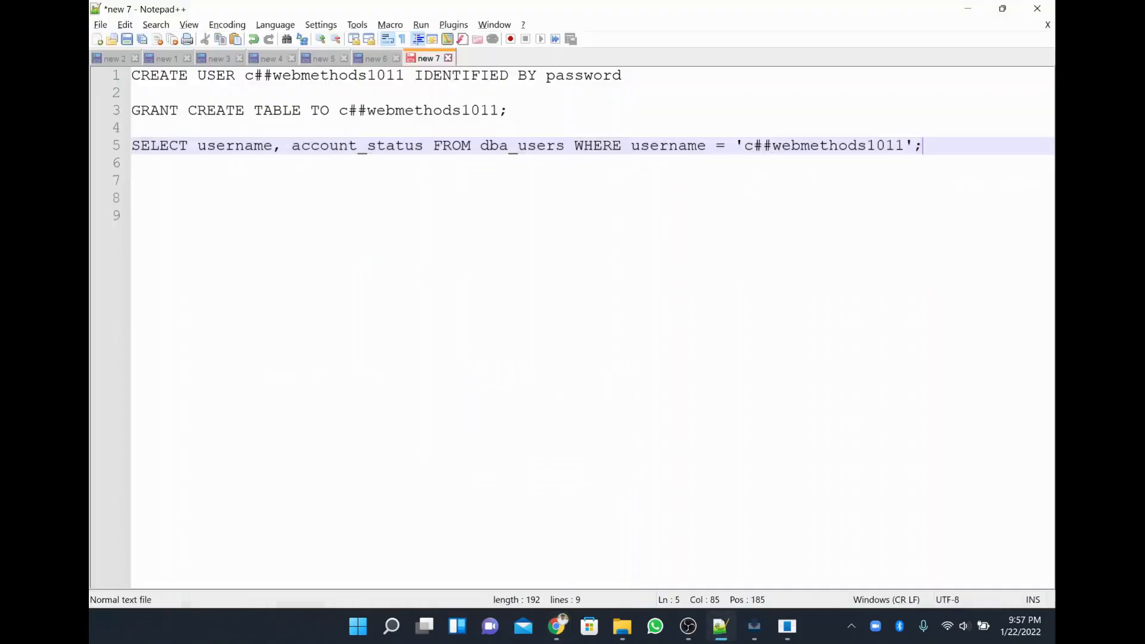
# Add line 8 to the script: grant create session to c##webmethods1011.
pyautogui.press('Return')
pyautogui.press('Return')
pyautogui.press('Return')
pyautogui.hotkey('ctrl', 'v')
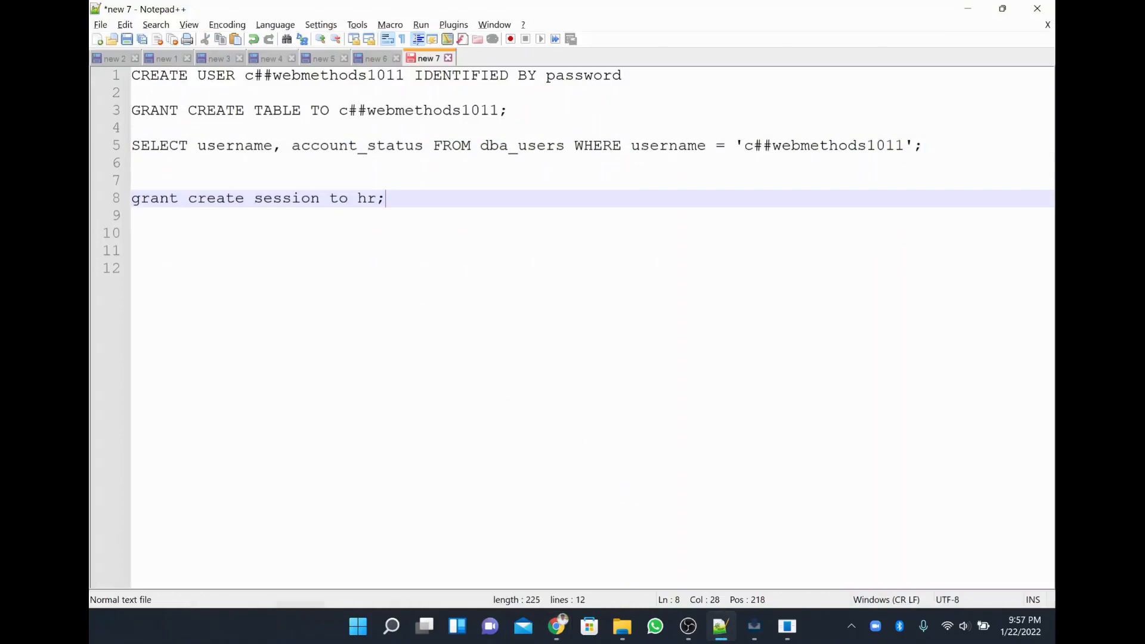
pyautogui.moveTo(744, 146); pyautogui.dragTo(904, 146)
pyautogui.hotkey('ctrl', 'c')
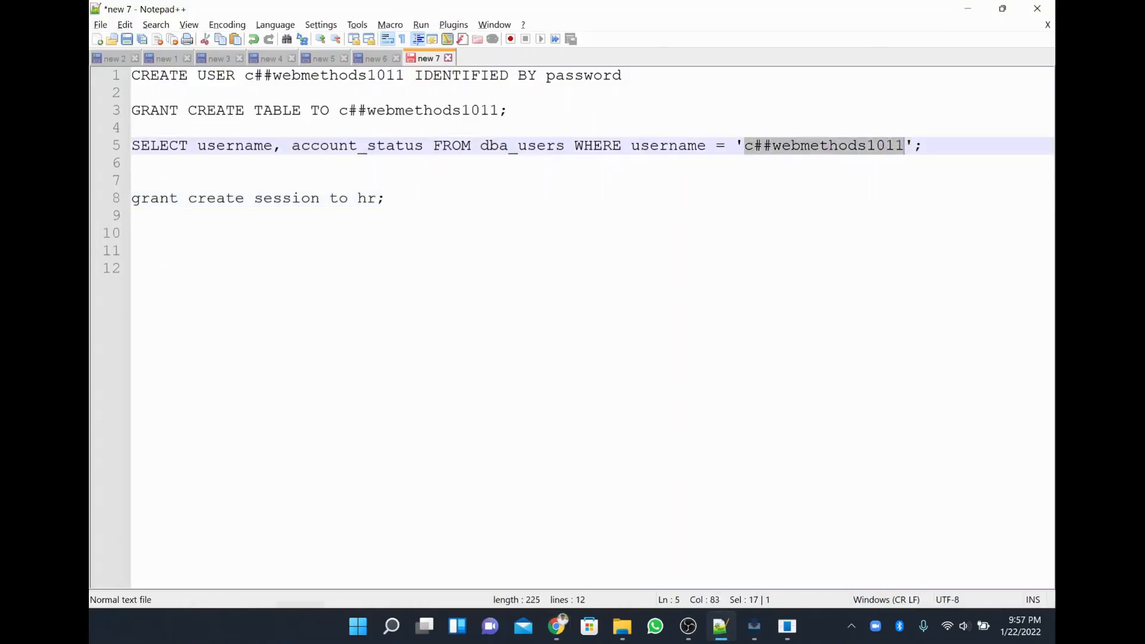
pyautogui.doubleClick(366, 198)
pyautogui.hotkey('ctrl', 'v')
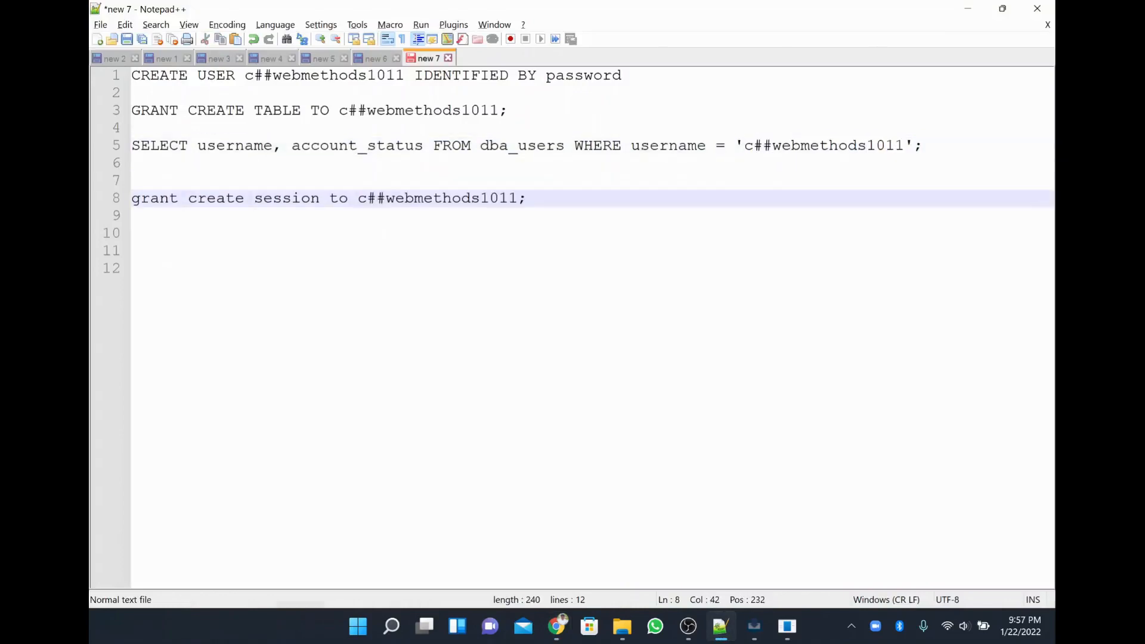
pyautogui.moveTo(527, 198); pyautogui.dragTo(131, 199)
pyautogui.press('super+c')
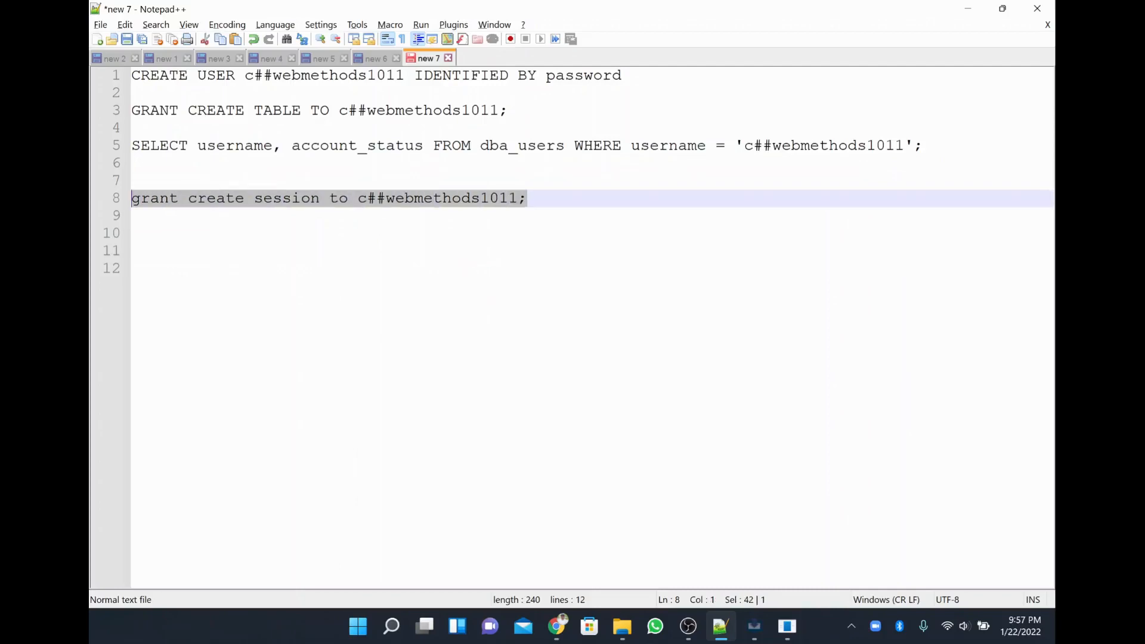
# Run the grant statement in SQL Plus until Grant succeeded, then close SQL Plus.
pyautogui.hotkey('alt', 'Tab')
pyautogui.press('Tab')
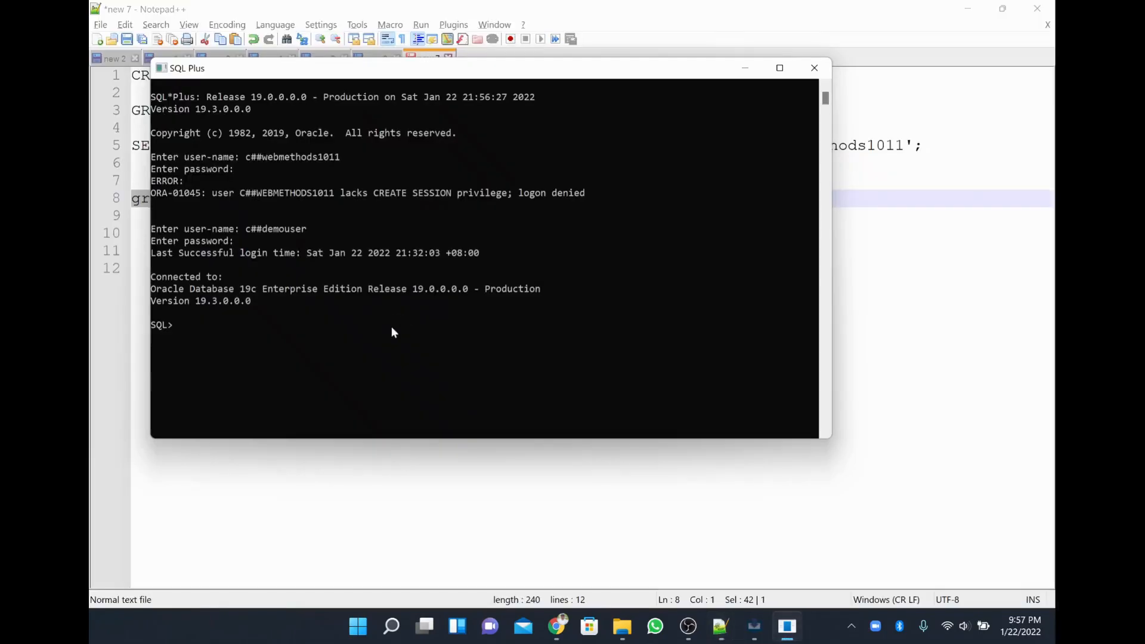
pyautogui.rightClick(391, 326)
pyautogui.press('Return')
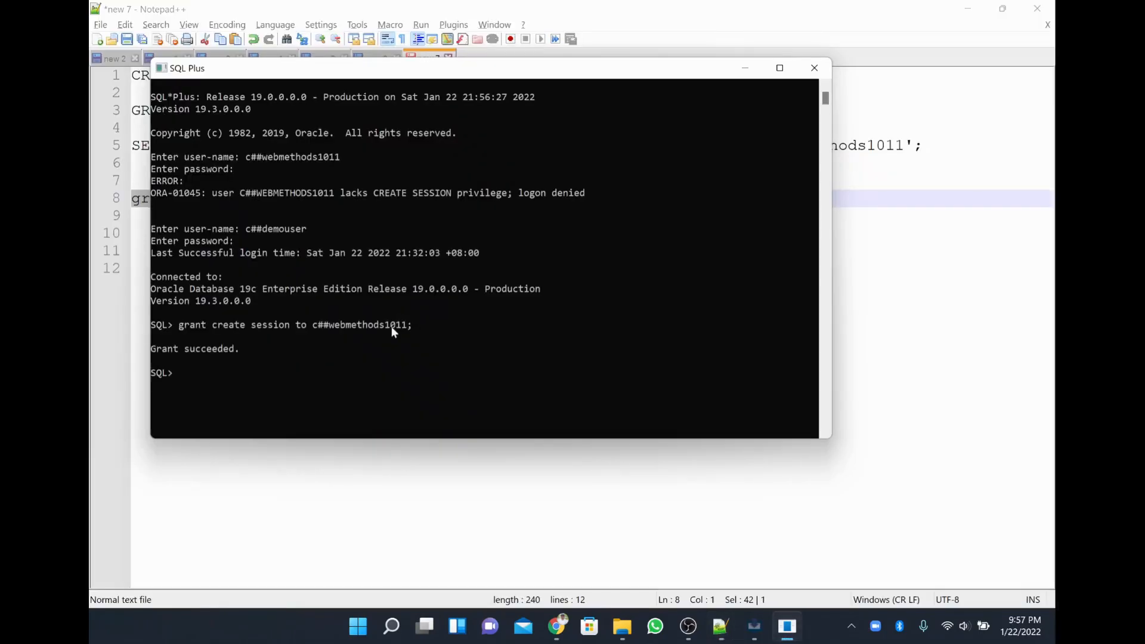
pyautogui.click(812, 68)
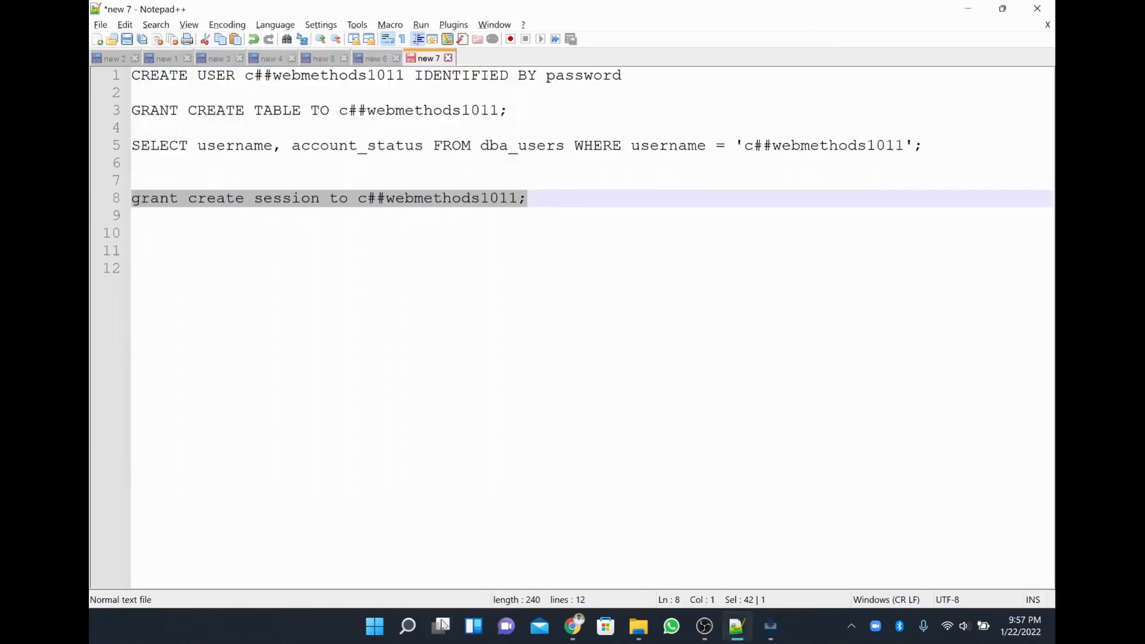
pyautogui.click(397, 634)
# Find SQL Plus through Windows search with 'sql' and launch it.
pyautogui.write('sa')
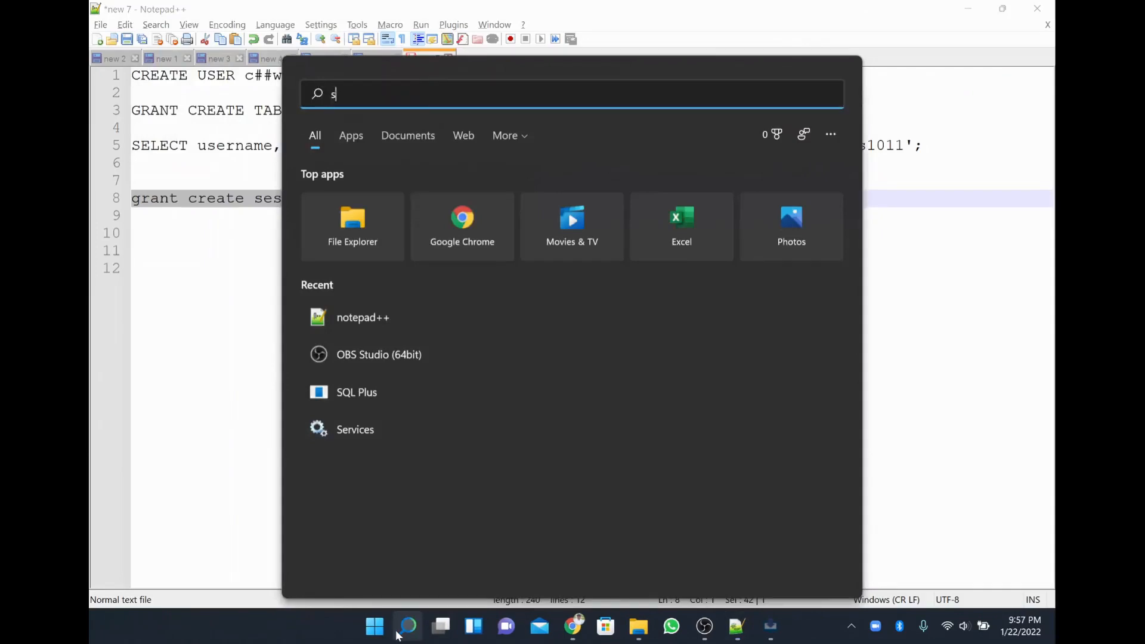
pyautogui.press('BackSpace')
pyautogui.press('BackSpace')
pyautogui.write('q')
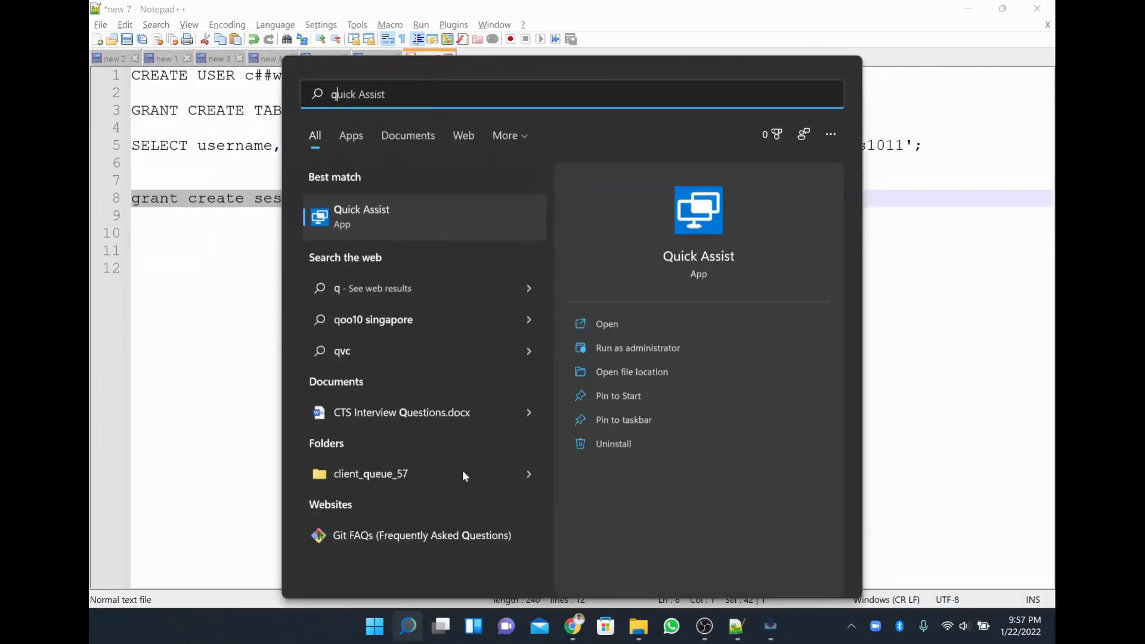
pyautogui.press('BackSpace')
pyautogui.write('sql')
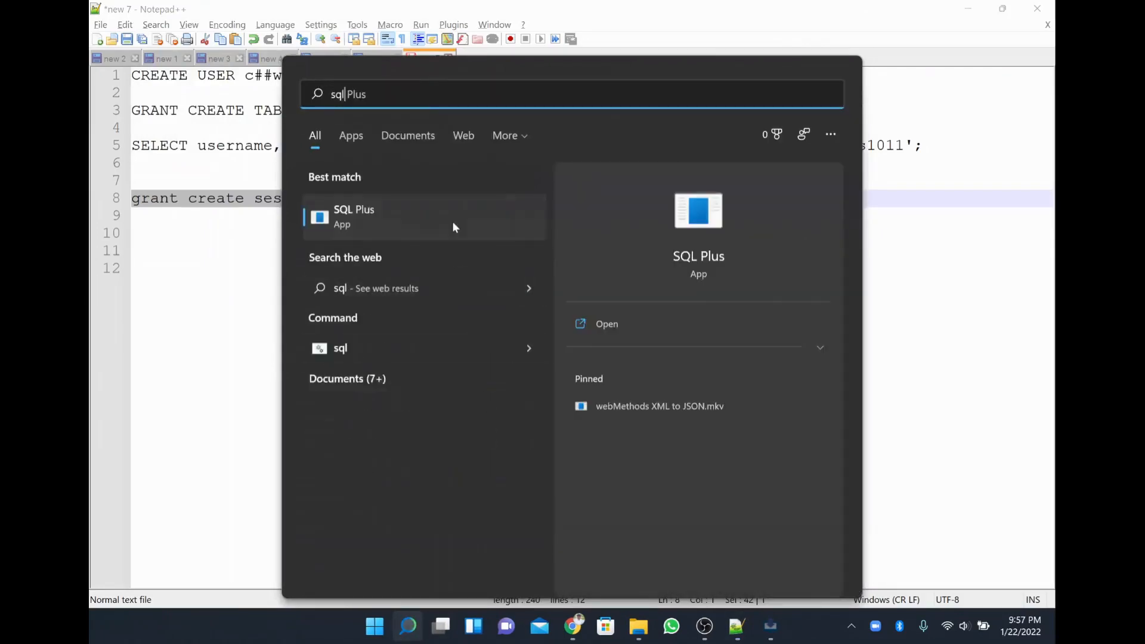
pyautogui.click(453, 224)
# Log in as c##webmethods1011 and confirm the connection to Oracle Database 19c.
pyautogui.write('c#')
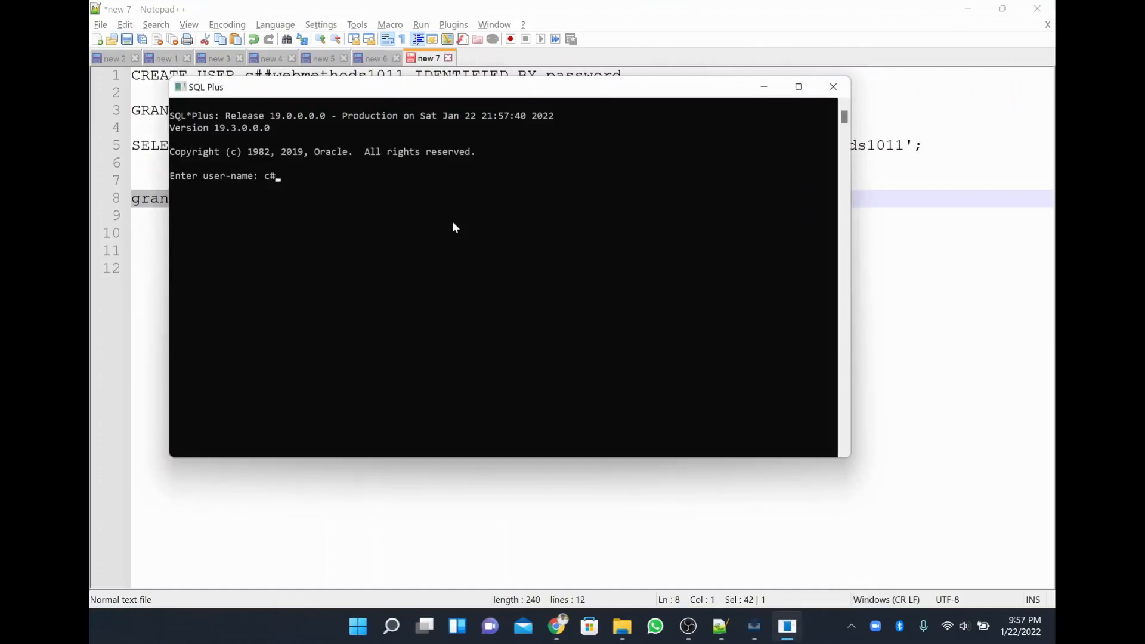
pyautogui.write('#webmethods1011')
pyautogui.press('Return')
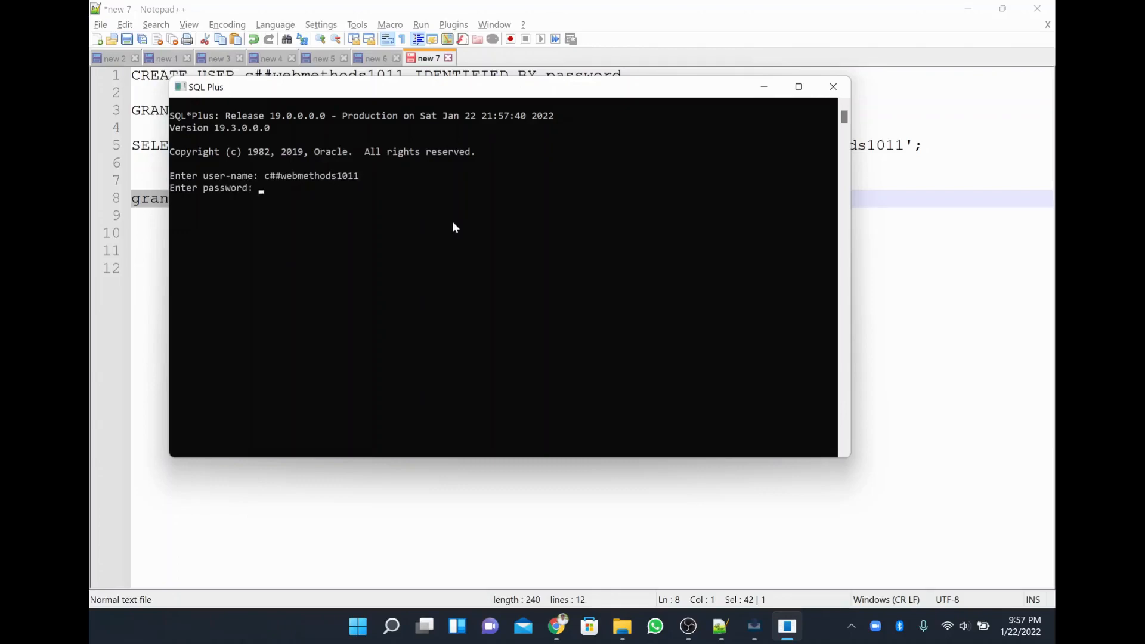
pyautogui.press('Return')
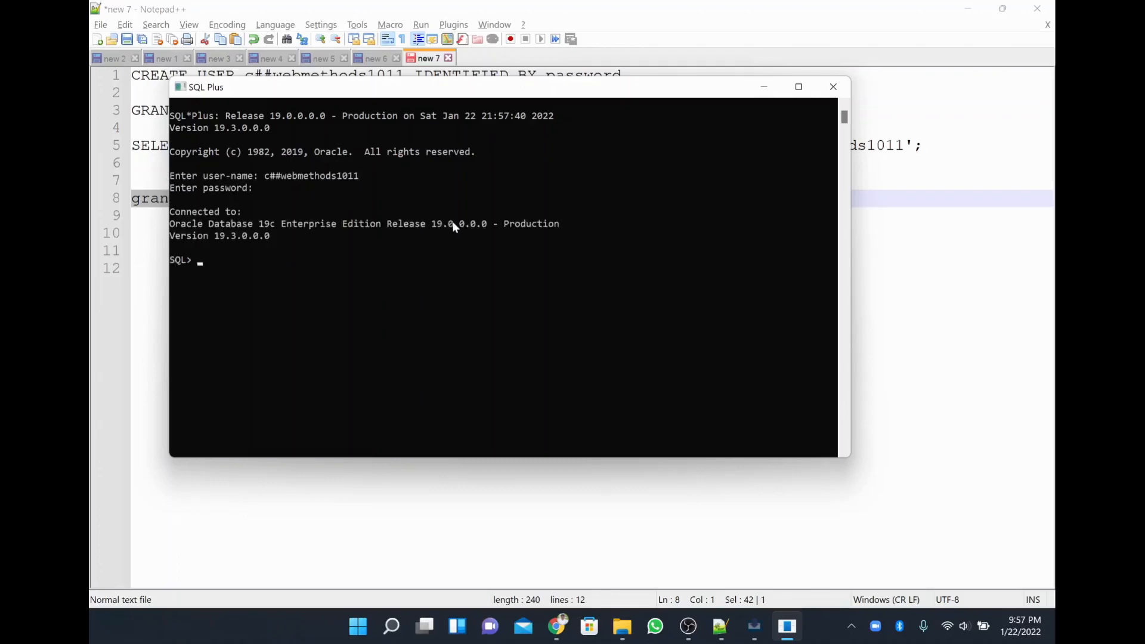
pyautogui.moveTo(220, 200); pyautogui.dragTo(348, 261)
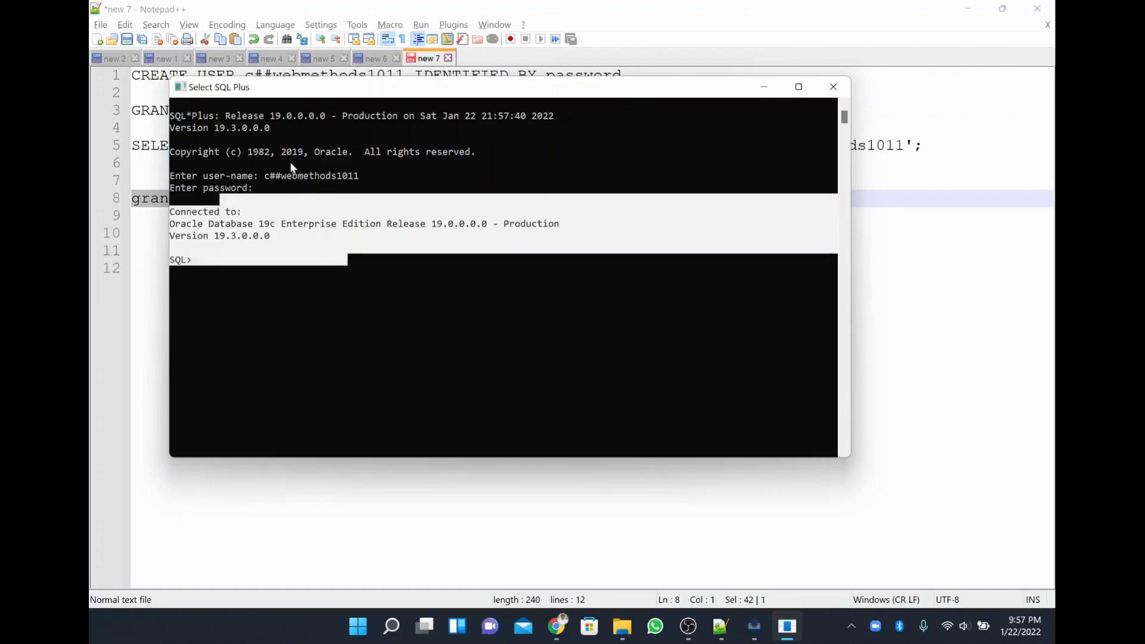
pyautogui.hotkey('ctrl', 'c')
# In Notepad++, review the CREATE USER statement on line 1 and GRANT CREATE TABLE on line 3.
pyautogui.click(132, 180)
pyautogui.hotkey('ctrl', 'Home')
pyautogui.hotkey('shift', 'End')
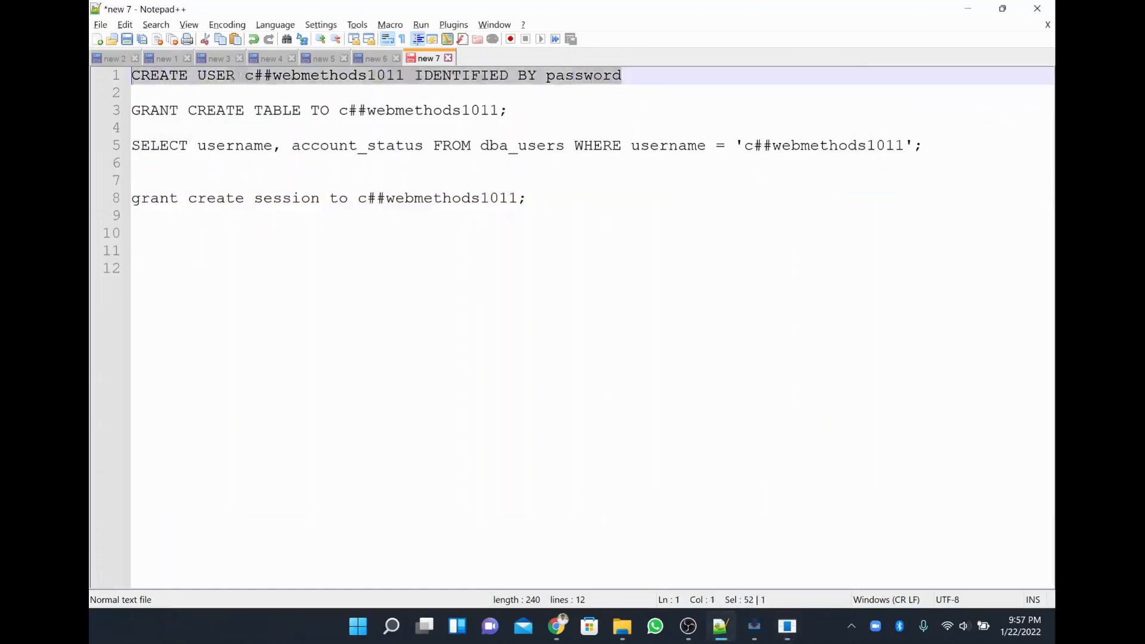
pyautogui.press('Down')
pyautogui.press('Up')
pyautogui.press('End')
pyautogui.hotkey('shift', 'Home')
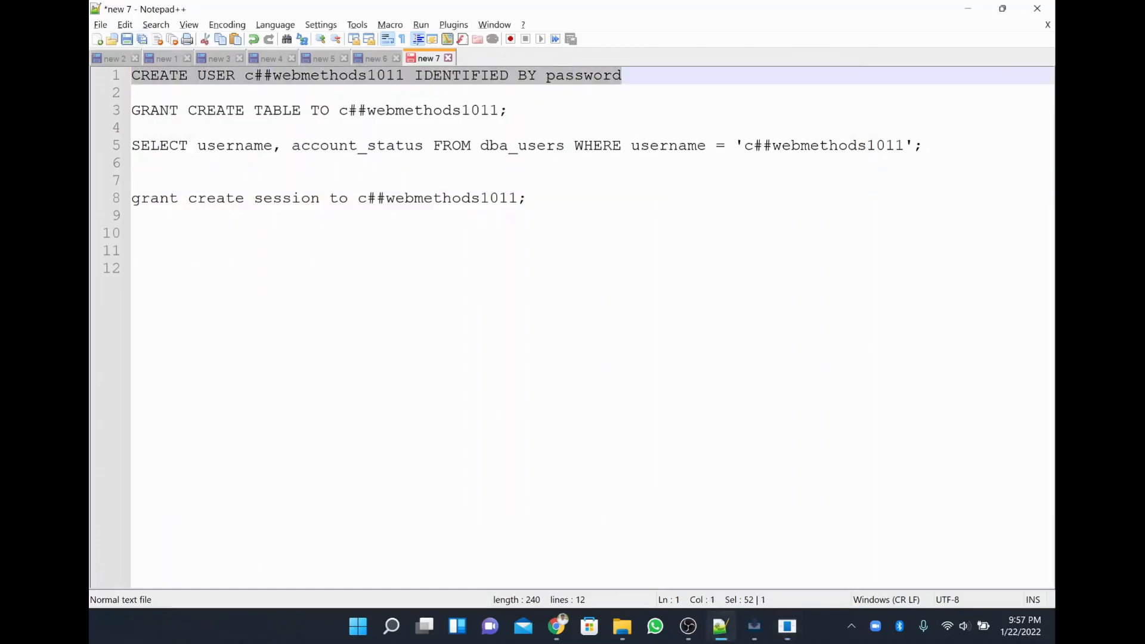
pyautogui.press('Down')
pyautogui.press('Down')
pyautogui.press('End')
pyautogui.hotkey('shift', 'Home')
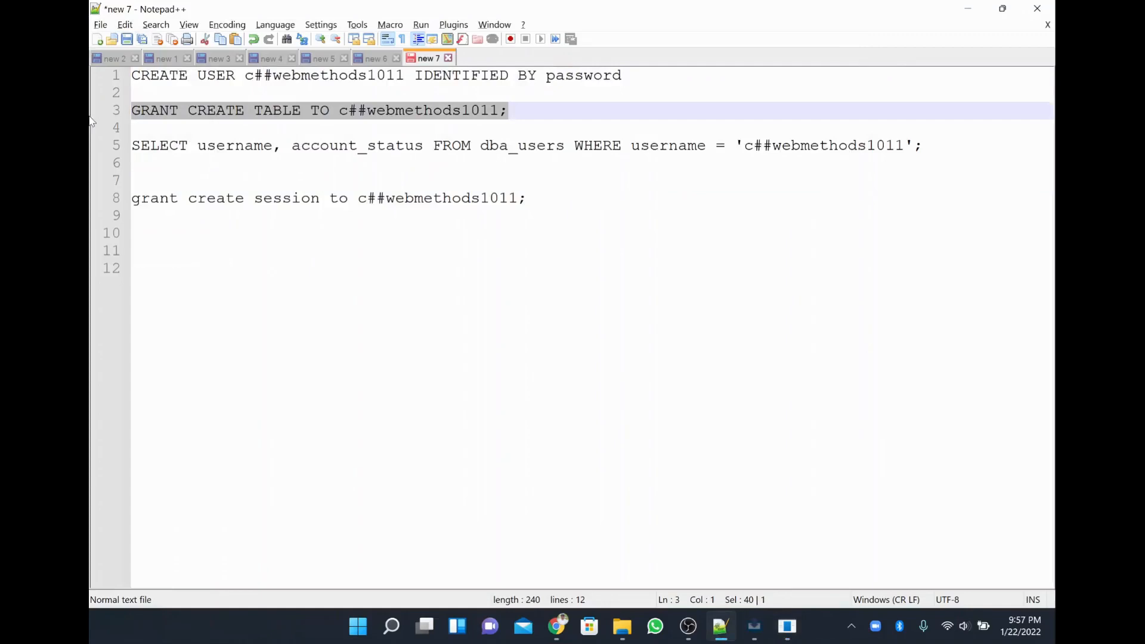
# Review the SELECT query on line 5 and the grant create session line 8.
pyautogui.press('Down')
pyautogui.press('Down')
pyautogui.press('End')
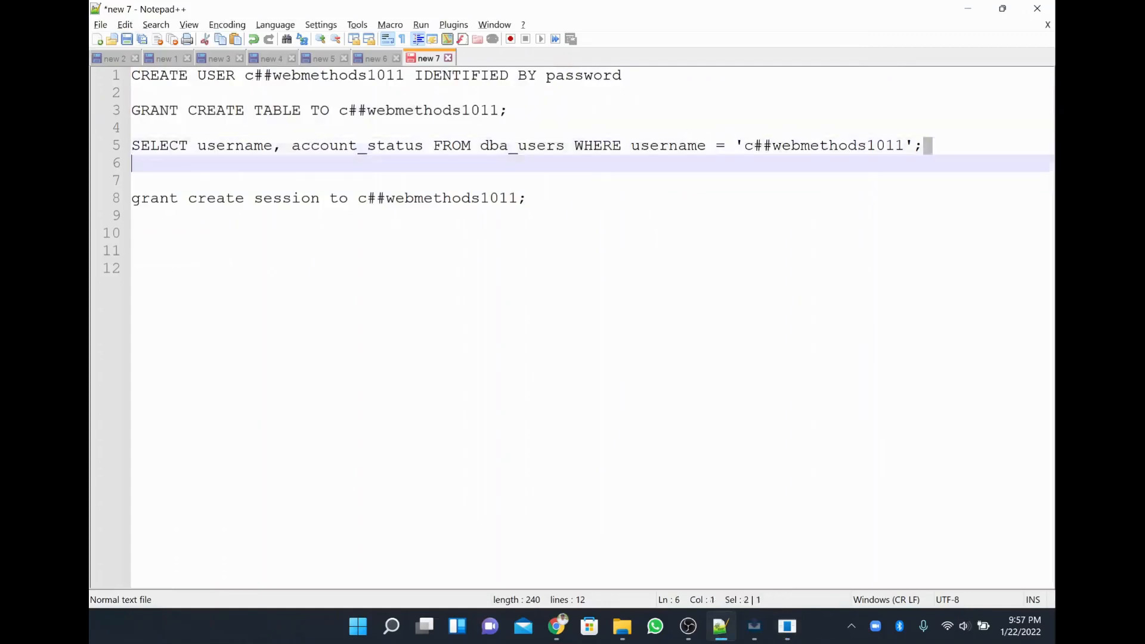
pyautogui.hotkey('shift', 'Home')
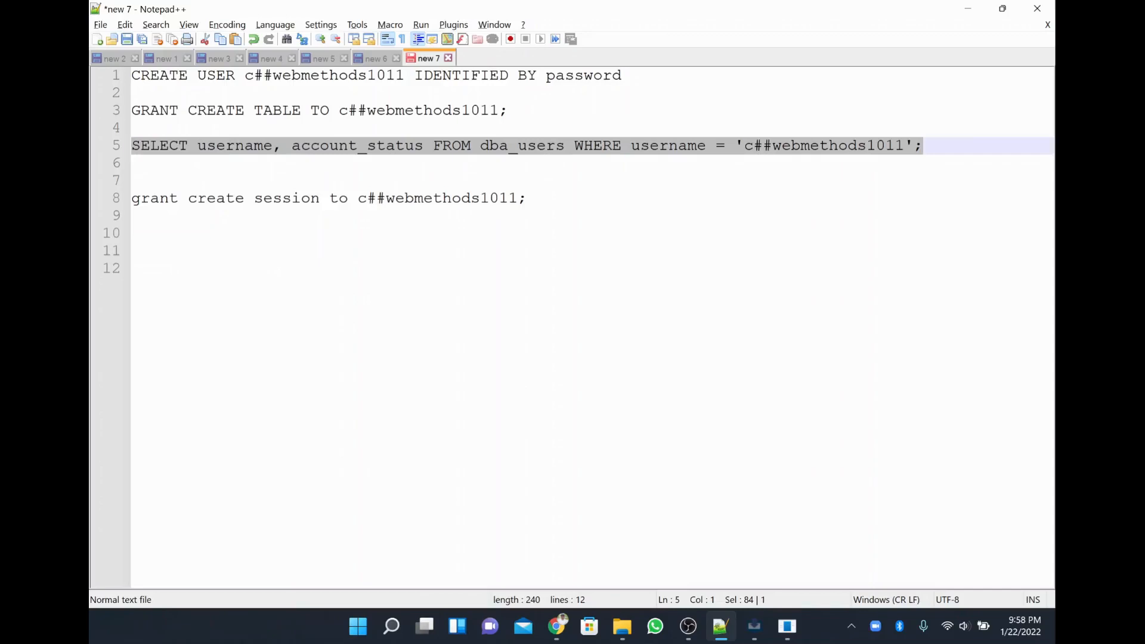
pyautogui.press('Down')
pyautogui.press('Down')
pyautogui.press('Down')
pyautogui.press('End')
pyautogui.hotkey('shift', 'Home')
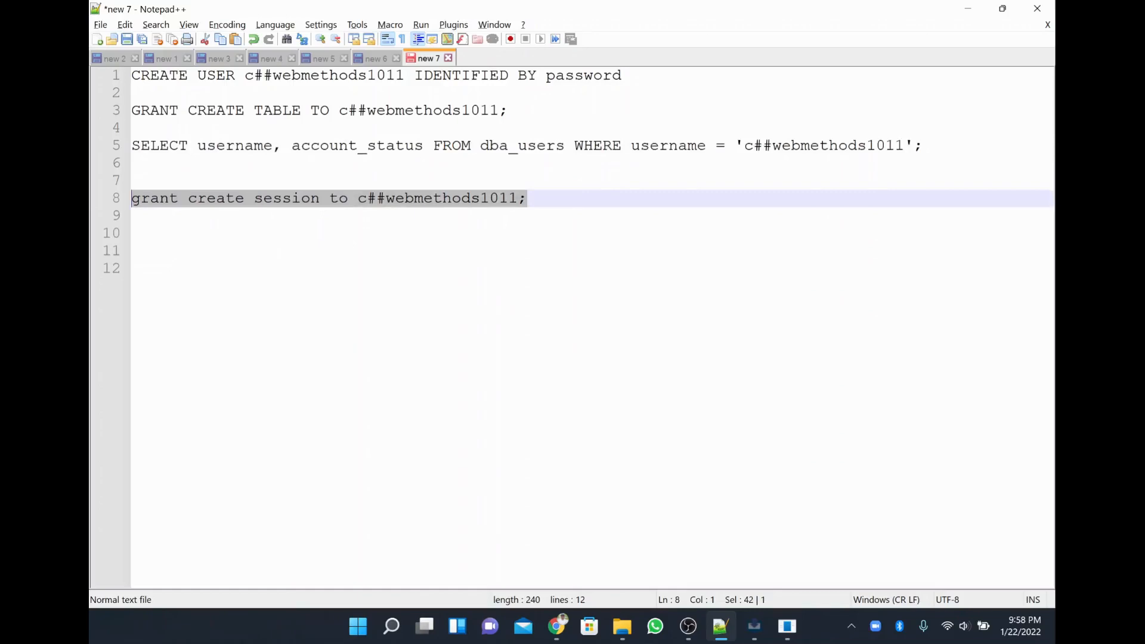
pyautogui.press('Up')
pyautogui.press('Up')
pyautogui.press('Up')
pyautogui.press('End')
pyautogui.hotkey('shift', 'Home')
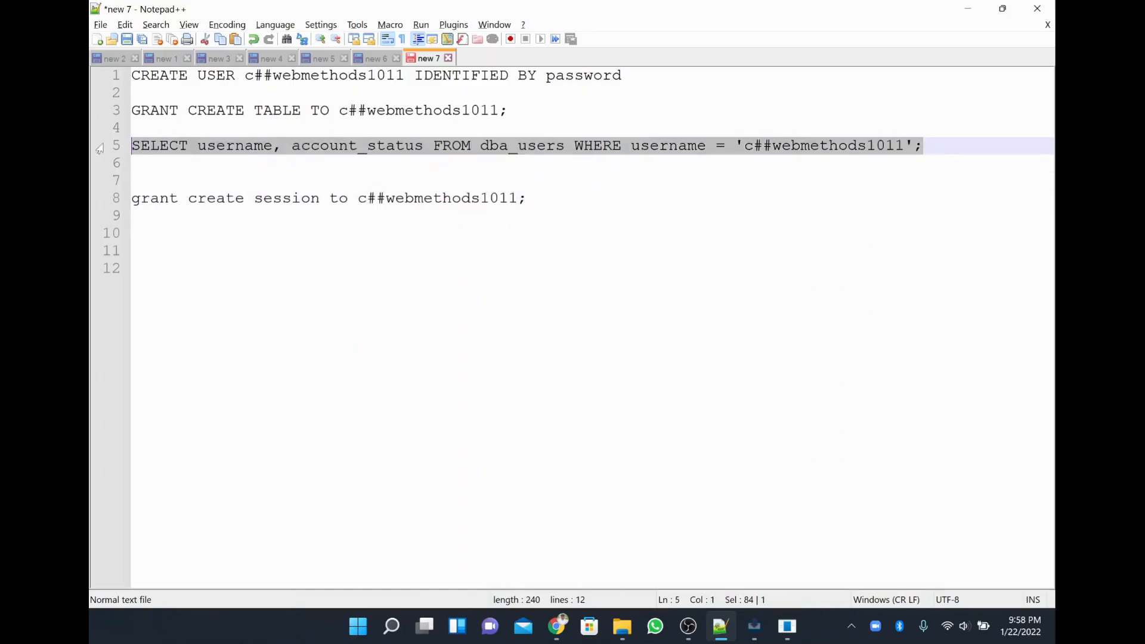
pyautogui.click(787, 626)
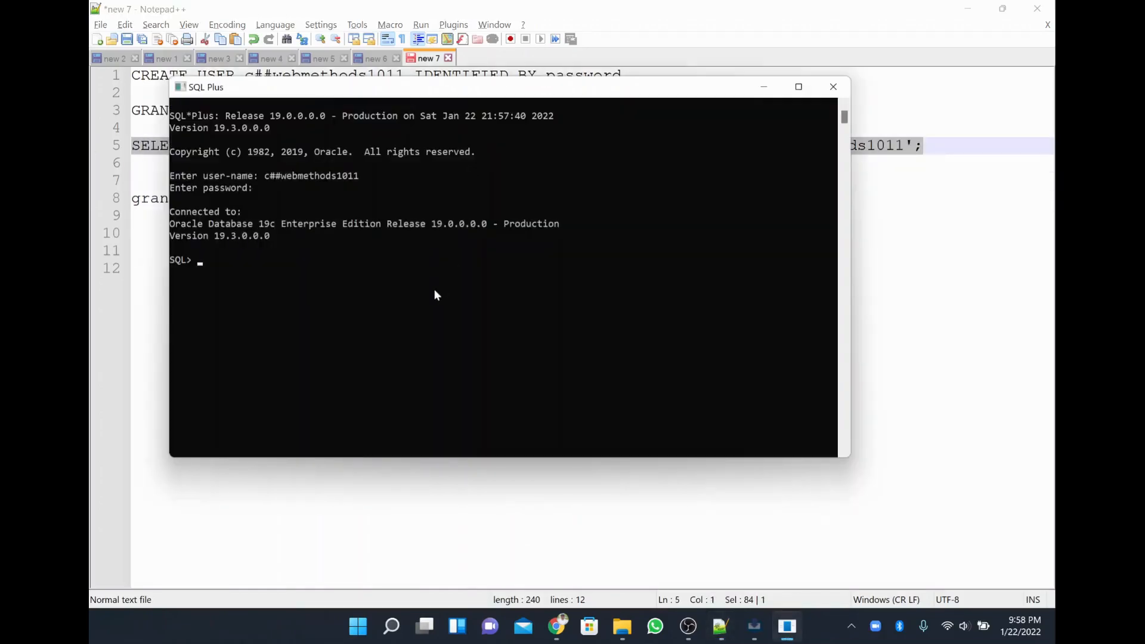
# Run the line 5 account-status SELECT twice in SQL Plus, getting ORA-00942.
pyautogui.hotkey('alt', 'Tab')
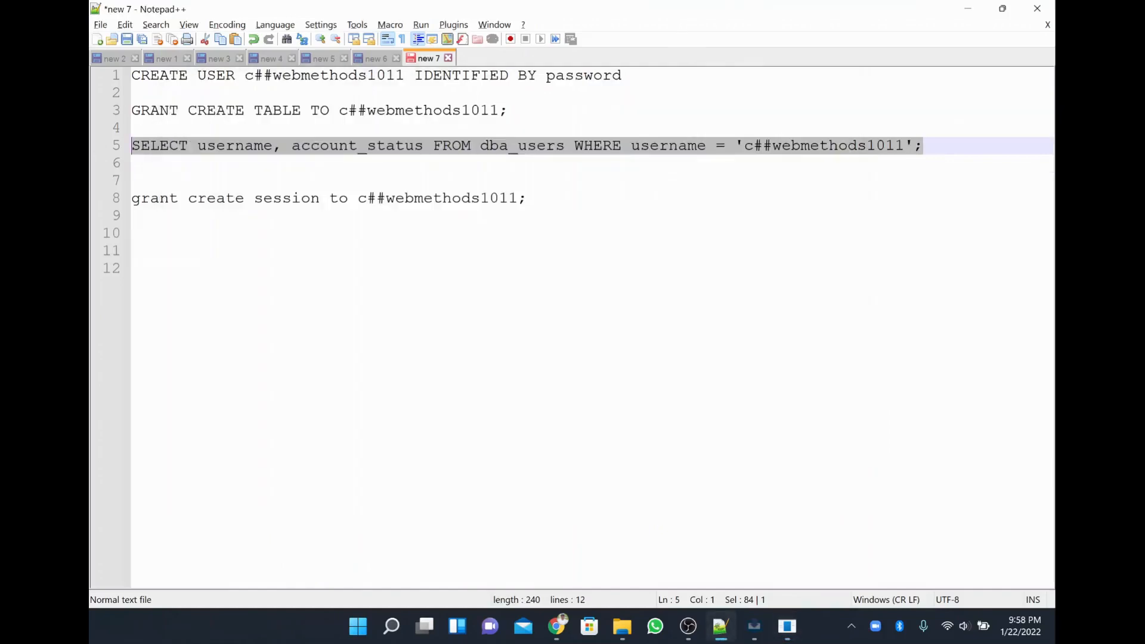
pyautogui.rightClick(415, 152)
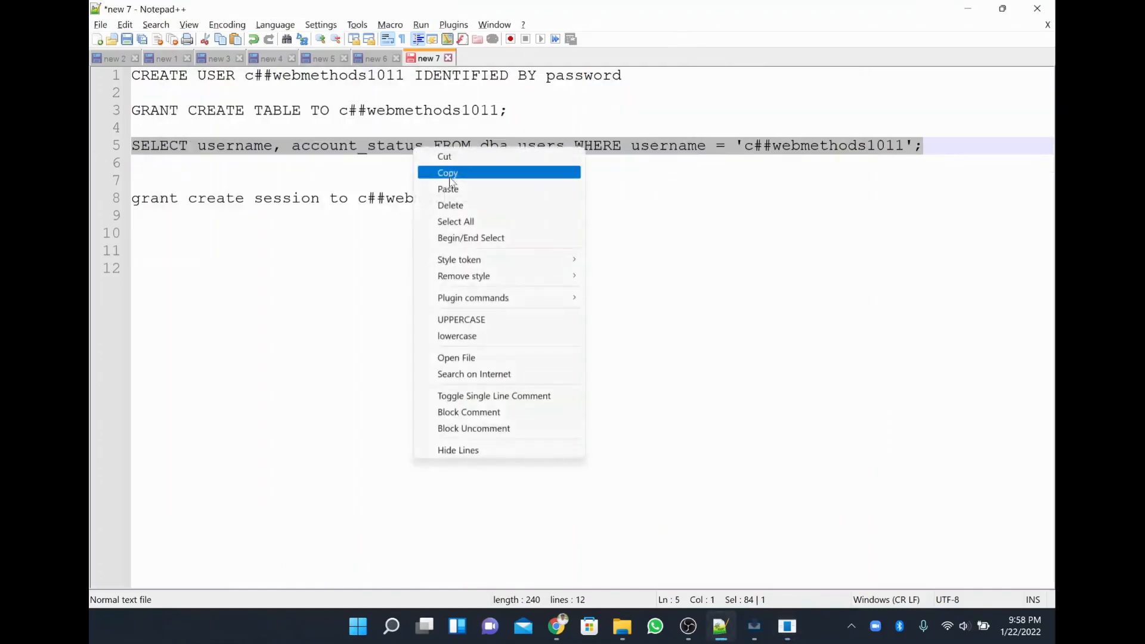
pyautogui.click(450, 176)
pyautogui.hotkey('alt', 'Tab')
pyautogui.rightClick(375, 245)
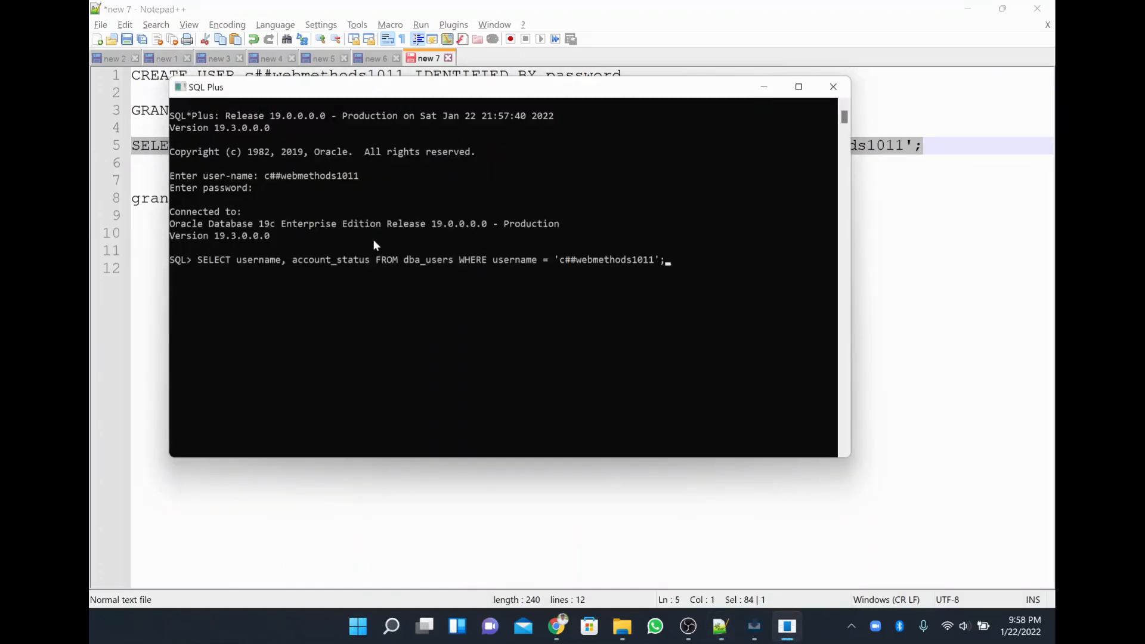
pyautogui.press('Return')
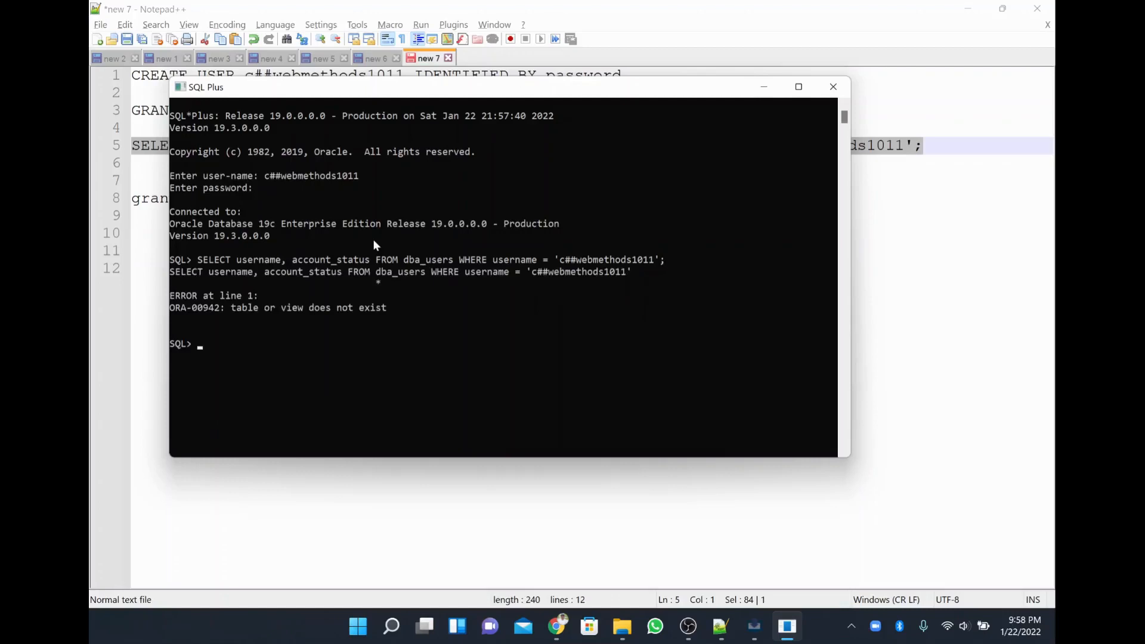
pyautogui.rightClick(502, 293)
pyautogui.press('Return')
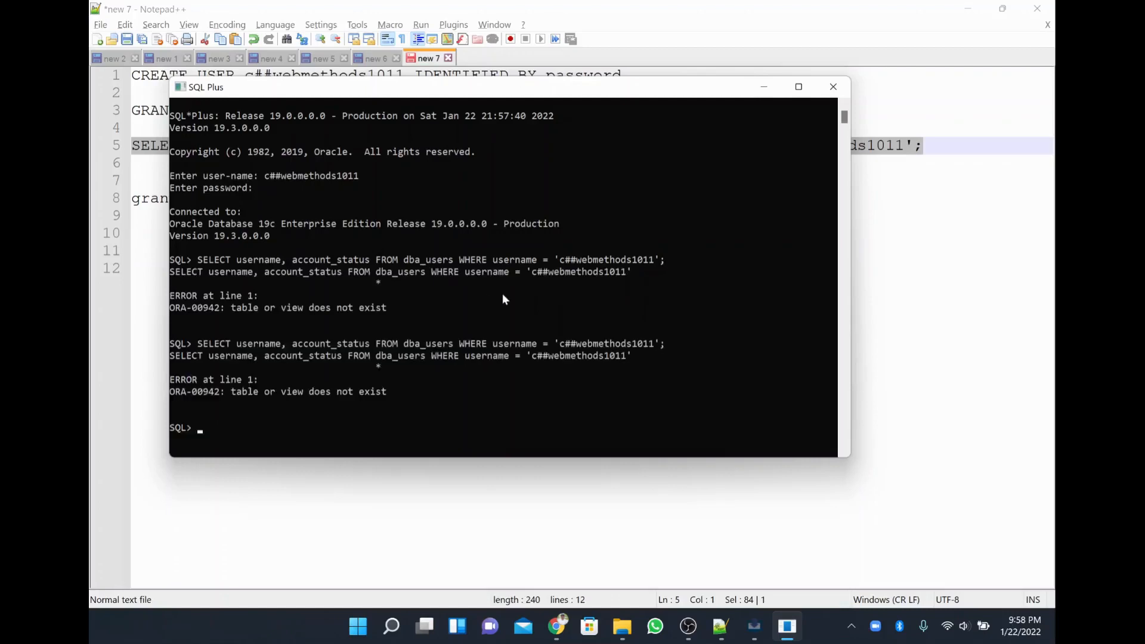
# Inspect the echoed c##webmethods1011 query, then close SQL Plus.
pyautogui.moveTo(248, 344); pyautogui.dragTo(506, 349)
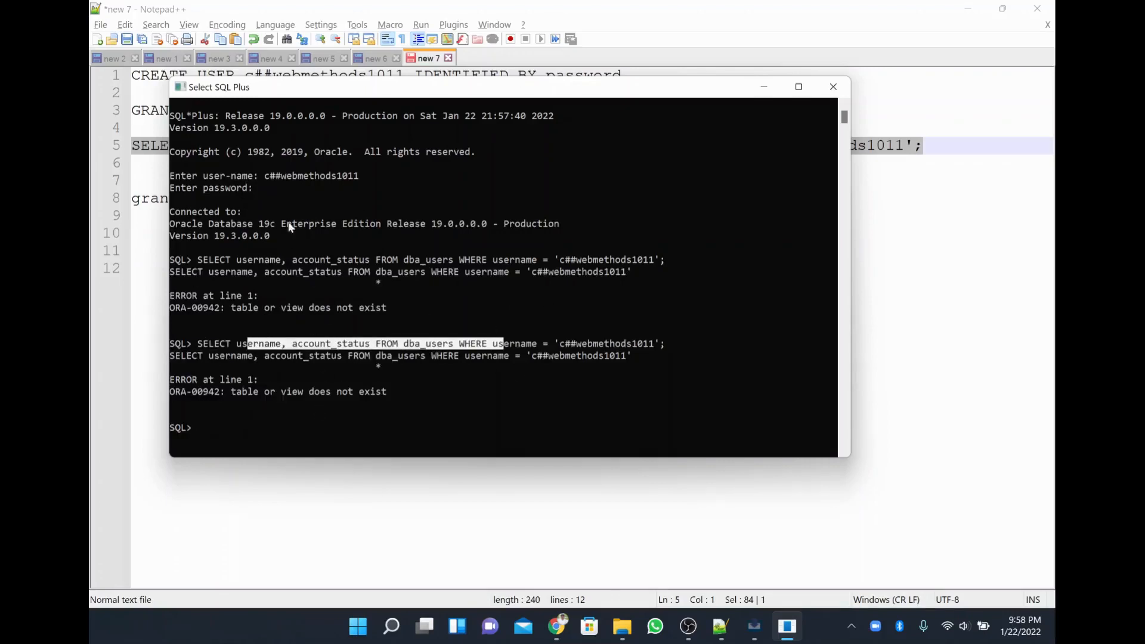
pyautogui.moveTo(264, 176); pyautogui.dragTo(363, 177)
pyautogui.moveTo(199, 358); pyautogui.dragTo(662, 356)
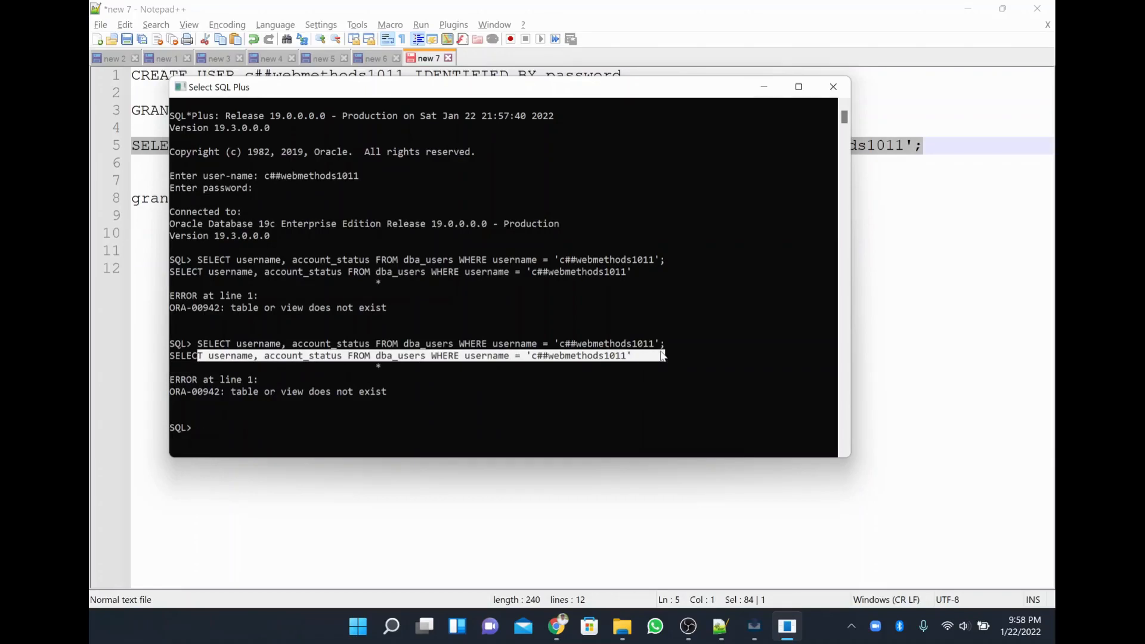
pyautogui.click(833, 87)
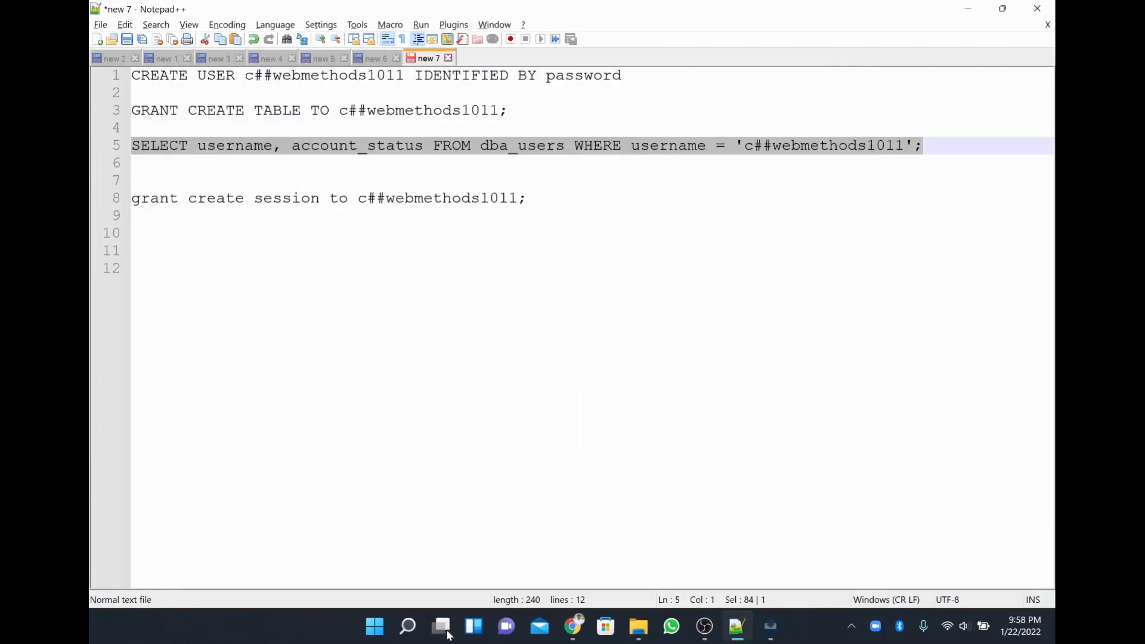
# Launch a new SQL Plus from search and connect as c##demouser.
pyautogui.click(418, 635)
pyautogui.write('l')
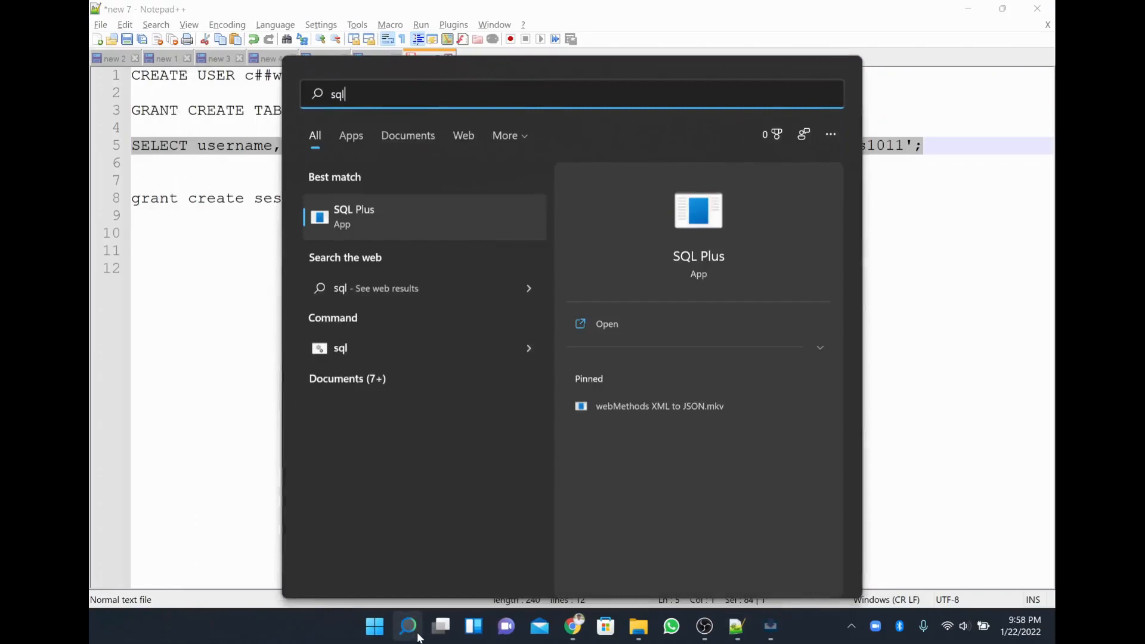
pyautogui.click(430, 228)
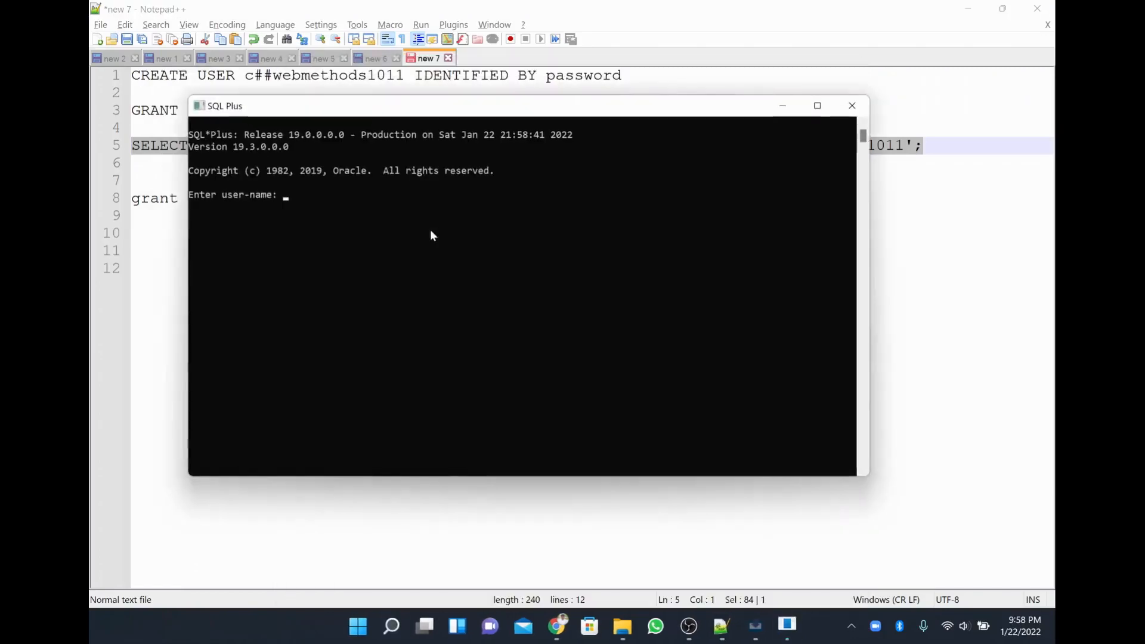
pyautogui.write('c##demouser;')
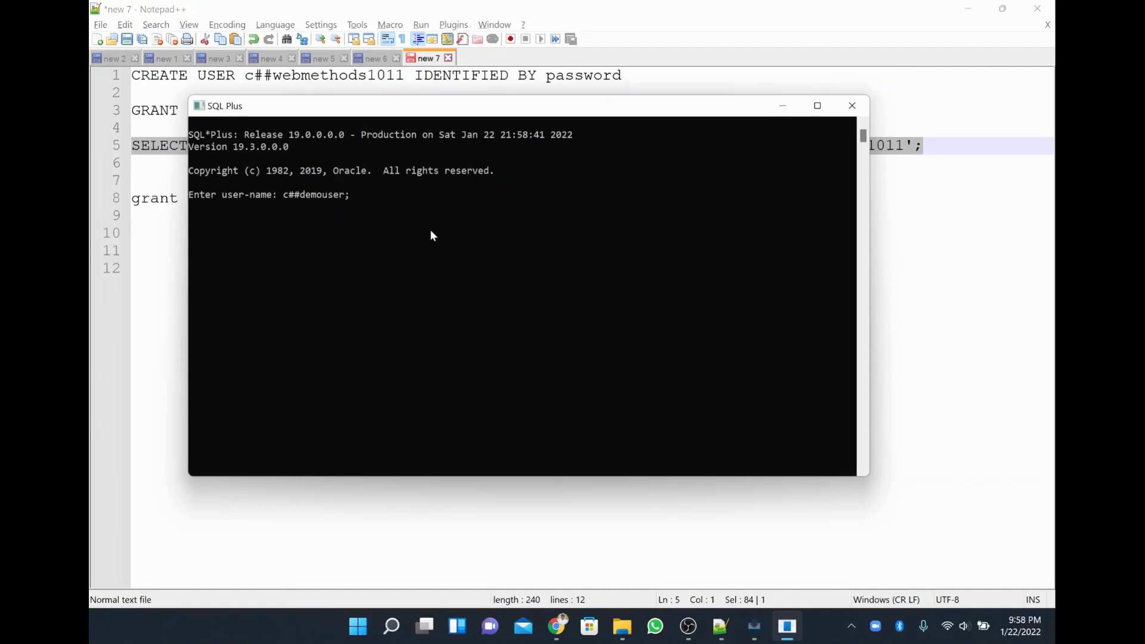
pyautogui.press('Return')
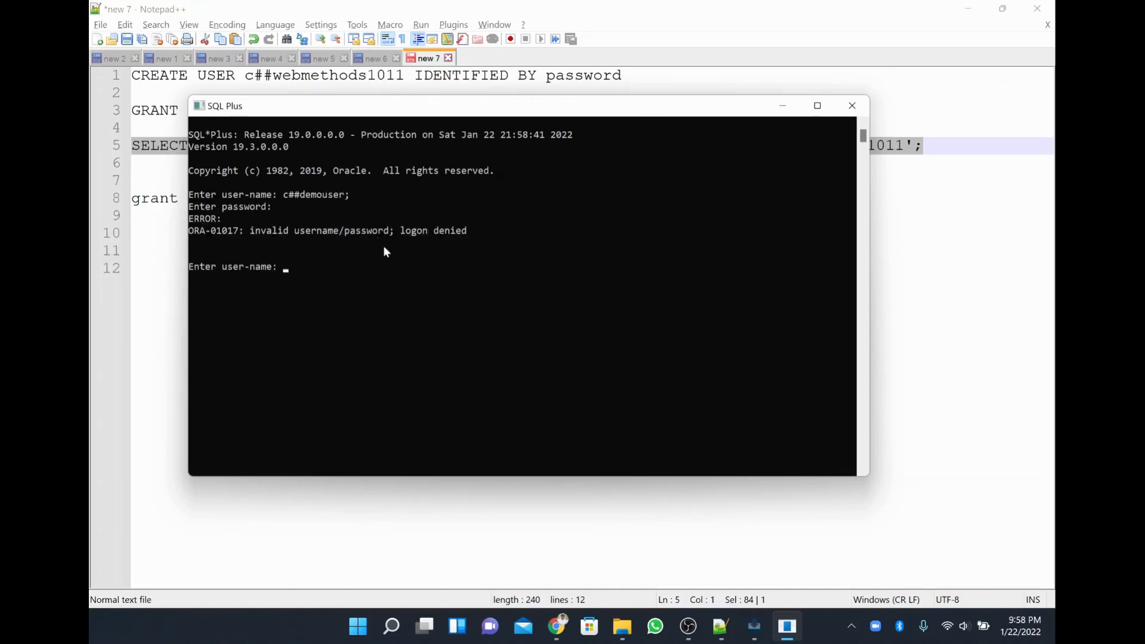
pyautogui.write('c##demou')
pyautogui.write('ser')
pyautogui.press('Return')
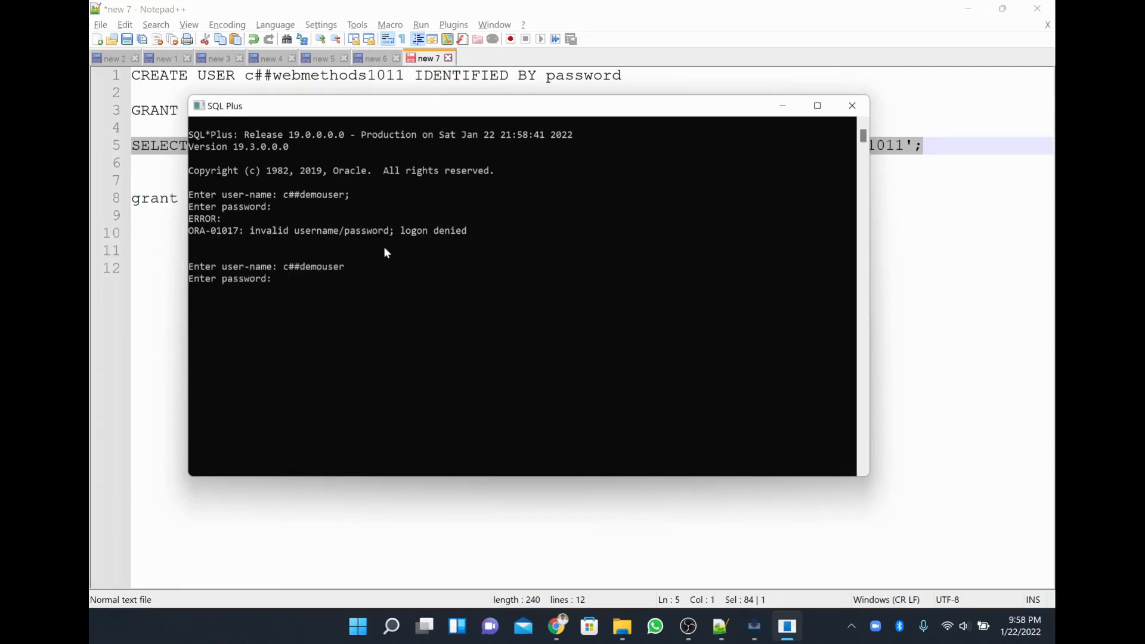
pyautogui.press('Return')
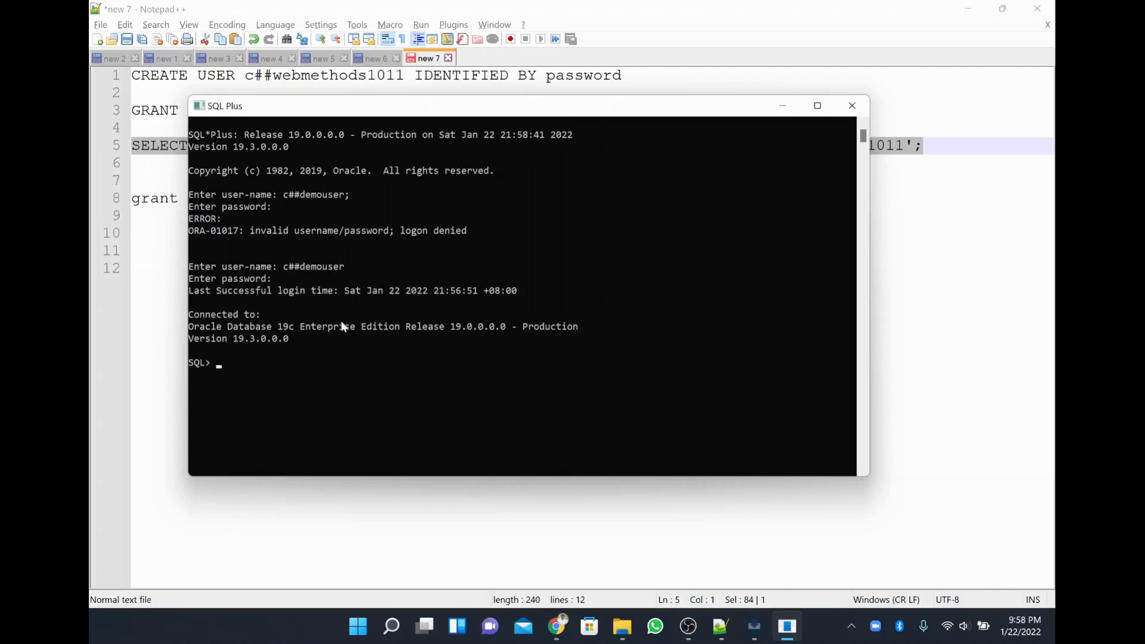
# Run the line 5 account-status query for c##webmethods1011, which returns no rows.
pyautogui.hotkey('alt', 'Tab')
pyautogui.click(527, 199)
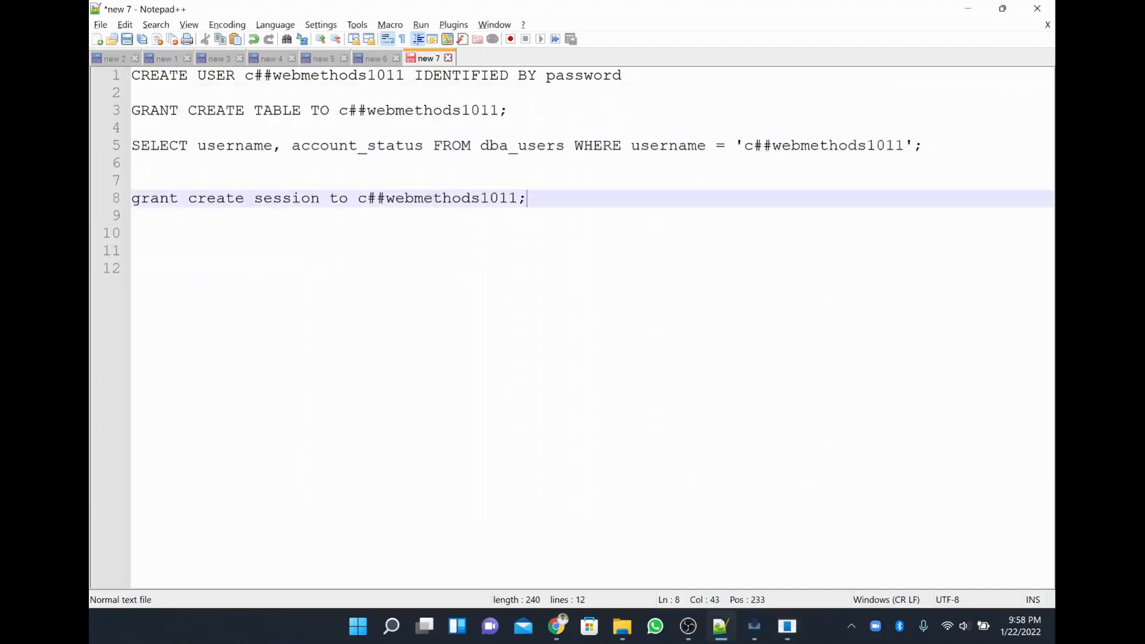
pyautogui.moveTo(744, 146); pyautogui.dragTo(132, 146)
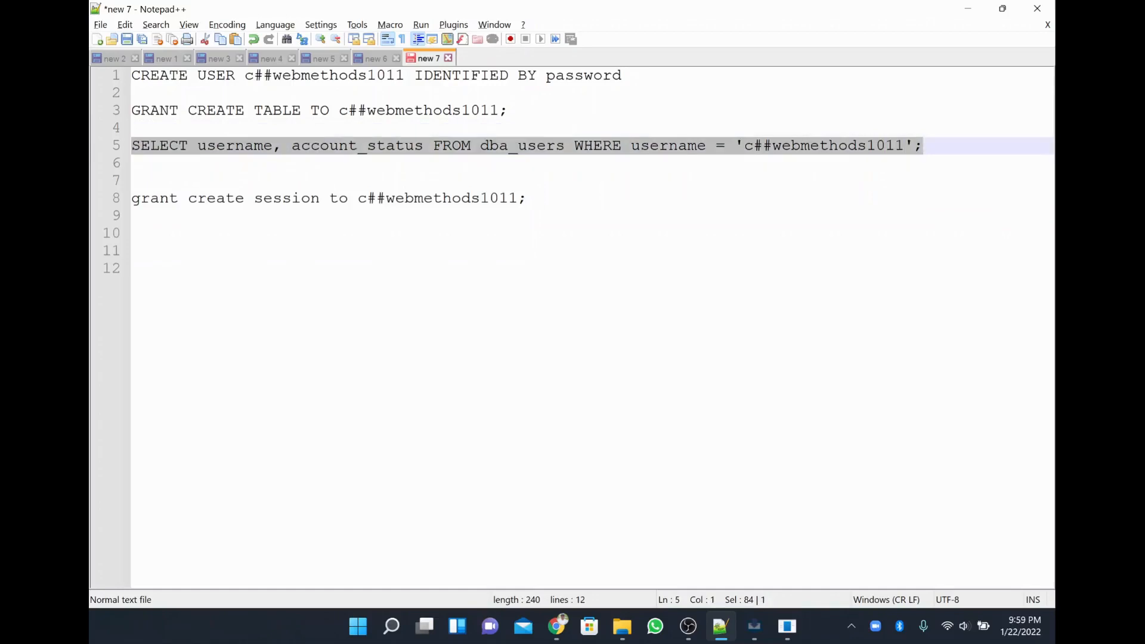
pyautogui.hotkey('alt', 'Tab')
pyautogui.rightClick(451, 335)
pyautogui.press('Return')
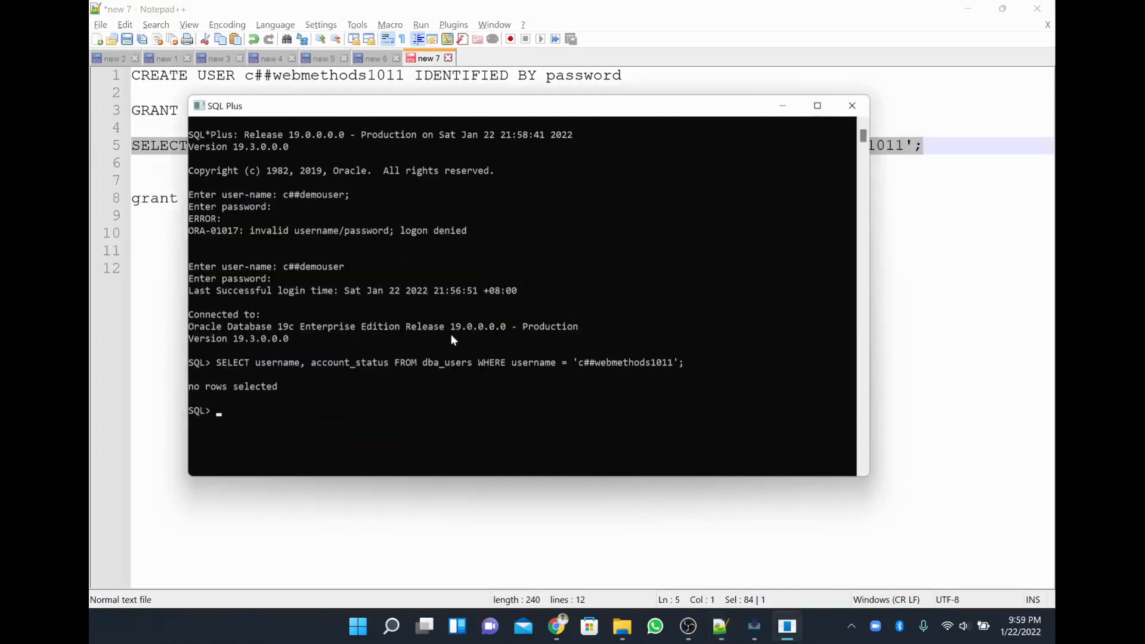
pyautogui.moveTo(340, 396); pyautogui.dragTo(188, 396)
pyautogui.hotkey('alt', 'Tab')
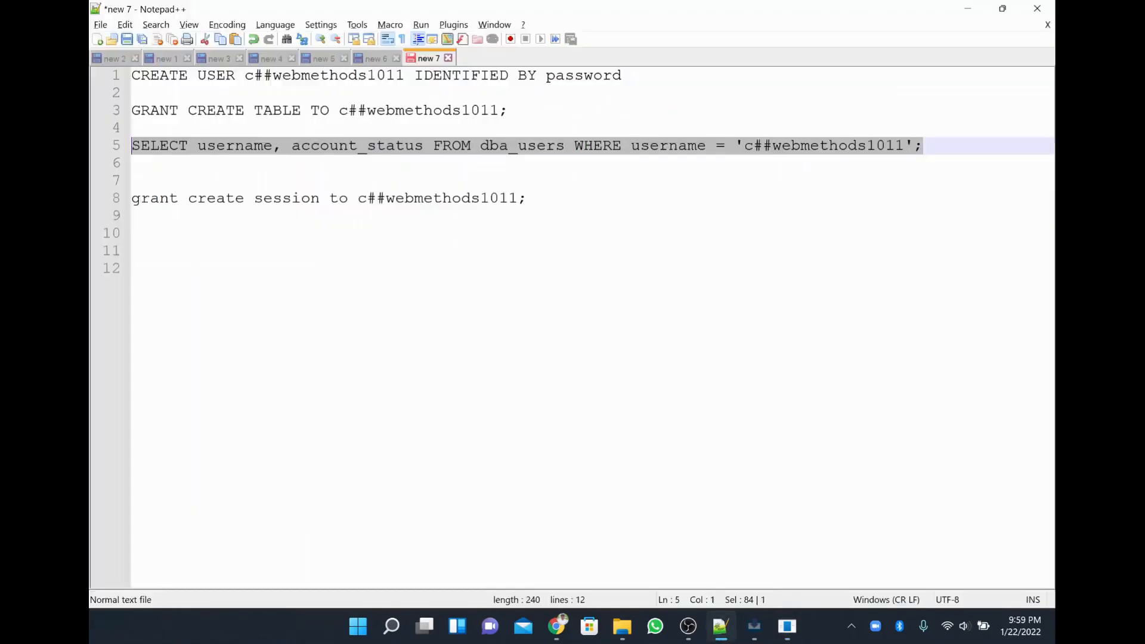
pyautogui.hotkey('alt', 'Tab')
pyautogui.hotkey('alt', 'Tab')
# Enter c##webmethods1011 and its password as the Trading Networks database user, then proceed.
pyautogui.click(395, 444)
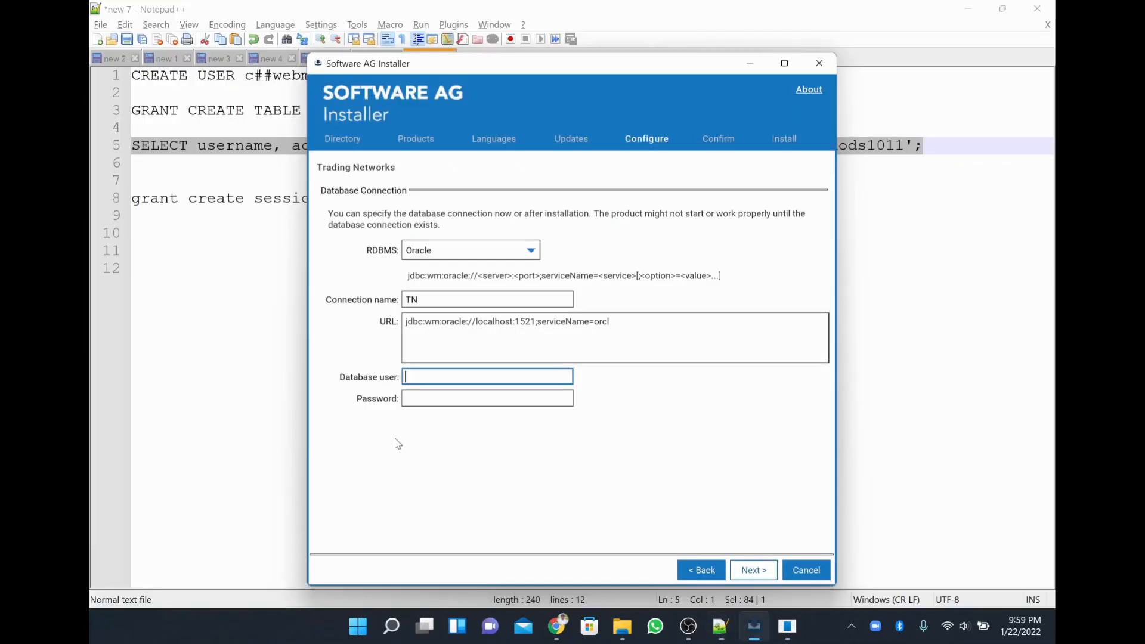
pyautogui.moveTo(618, 323); pyautogui.dragTo(404, 327)
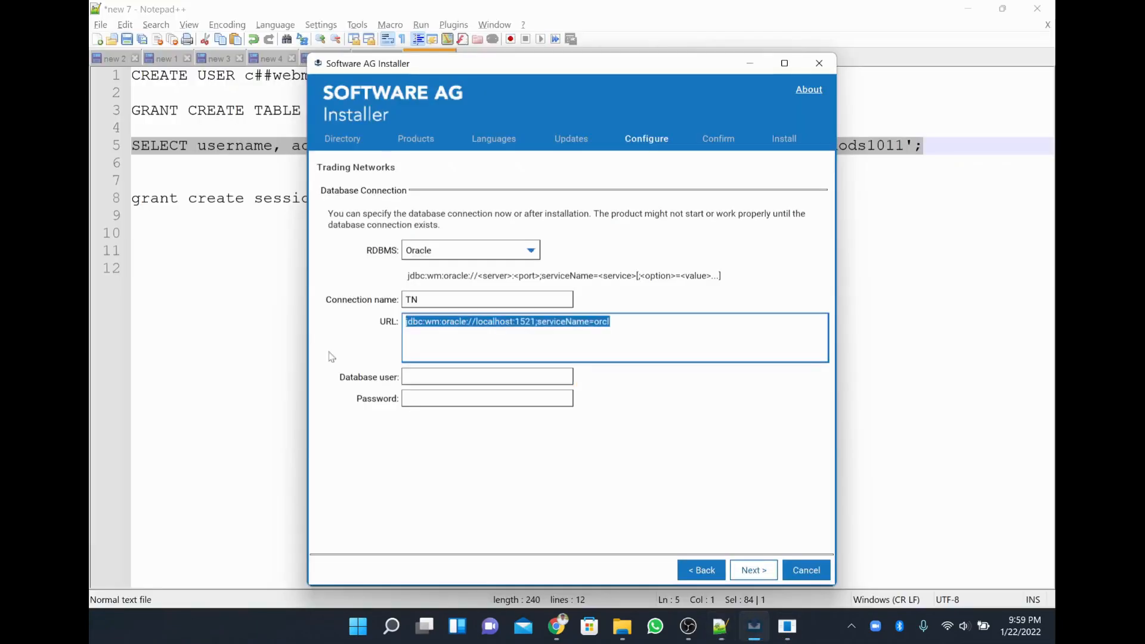
pyautogui.click(435, 376)
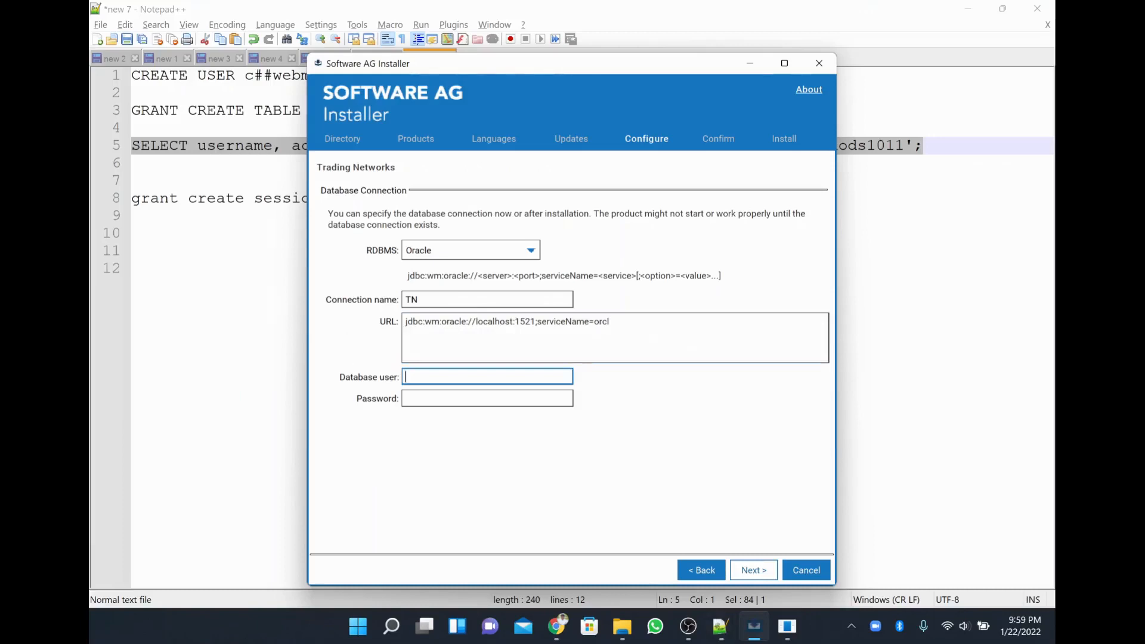
pyautogui.click(256, 347)
pyautogui.moveTo(245, 75); pyautogui.dragTo(404, 75)
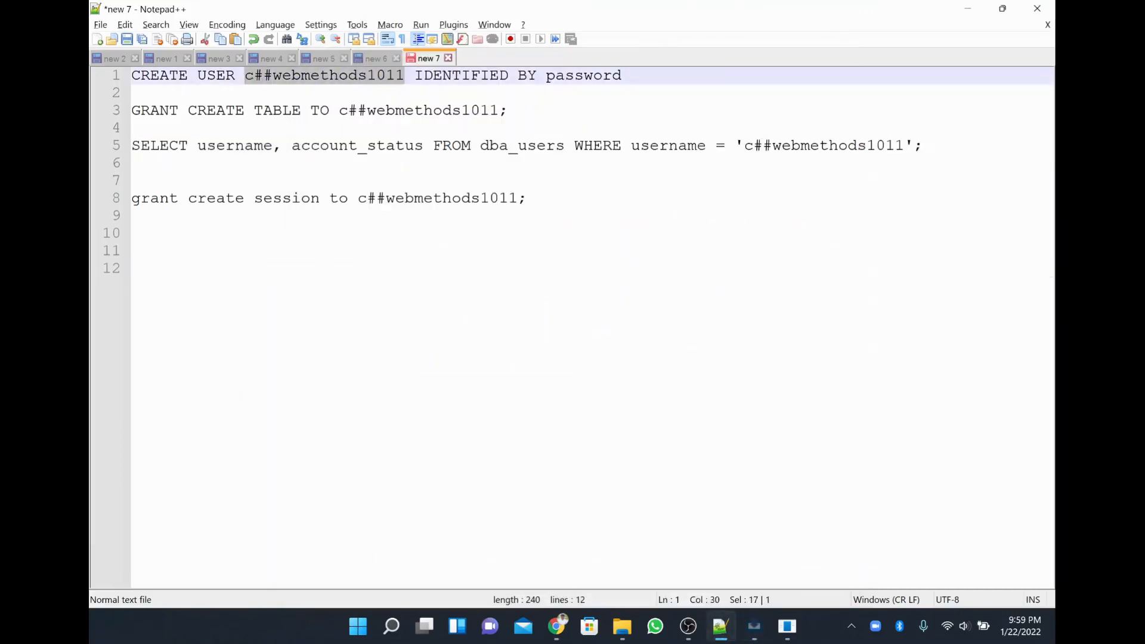
pyautogui.hotkey('ctrl', 'c')
pyautogui.hotkey('alt', 'Tab')
pyautogui.hotkey('ctrl', 'v')
pyautogui.press('Tab')
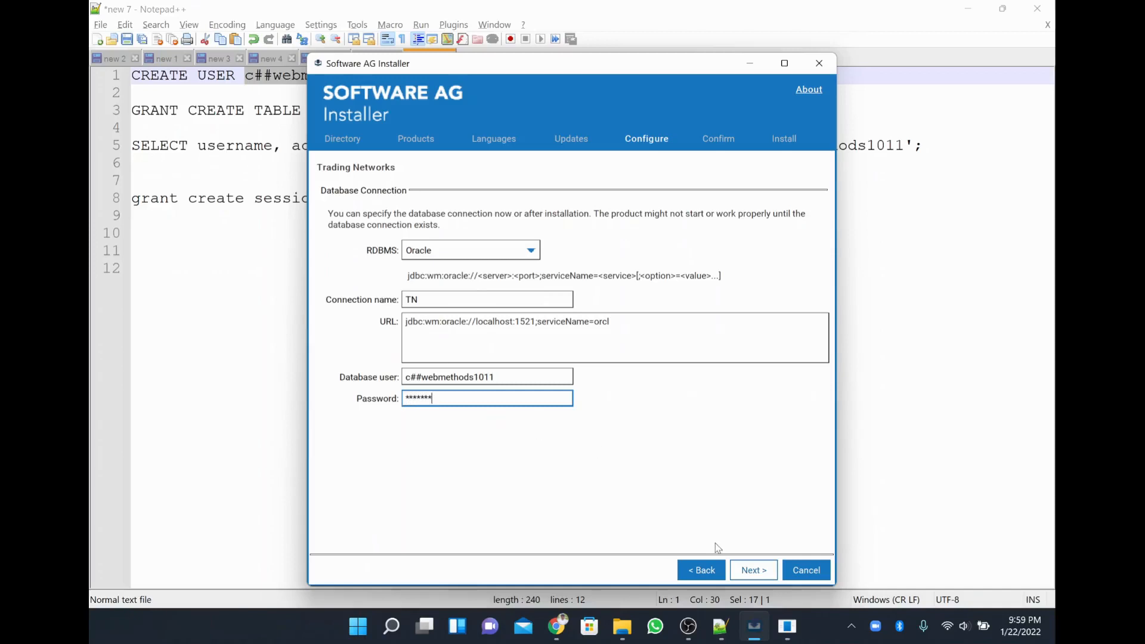
pyautogui.press('BackSpace')
pyautogui.press('BackSpace')
pyautogui.press('BackSpace')
pyautogui.press('BackSpace')
pyautogui.press('BackSpace')
pyautogui.press('BackSpace')
pyautogui.press('BackSpace')
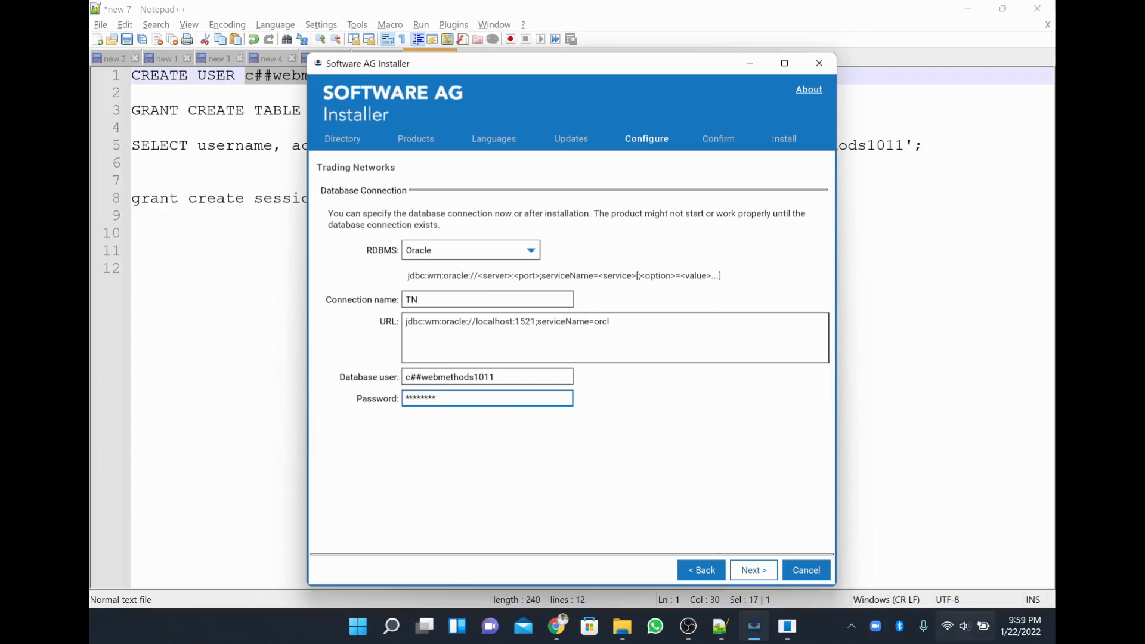
pyautogui.click(749, 571)
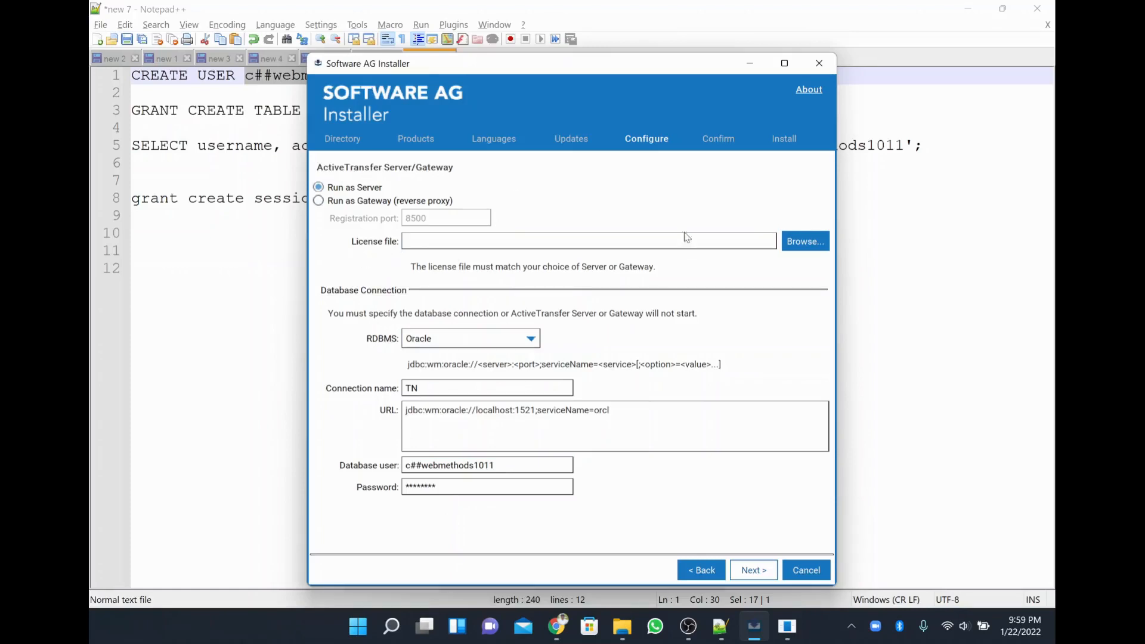
pyautogui.click(803, 245)
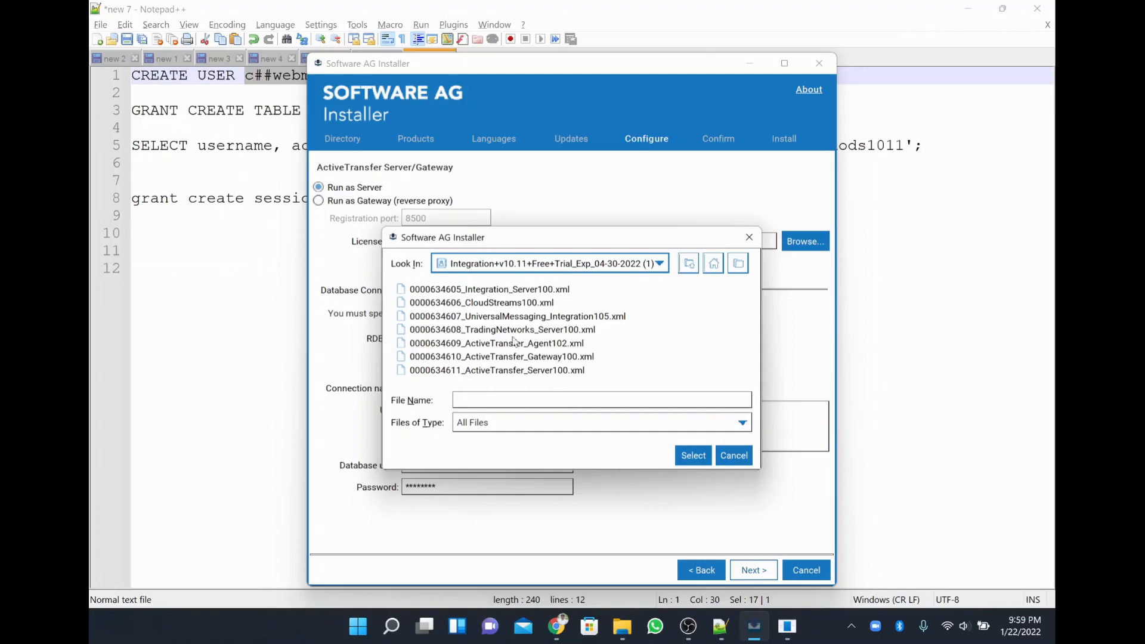
pyautogui.click(504, 372)
pyautogui.doubleClick(503, 370)
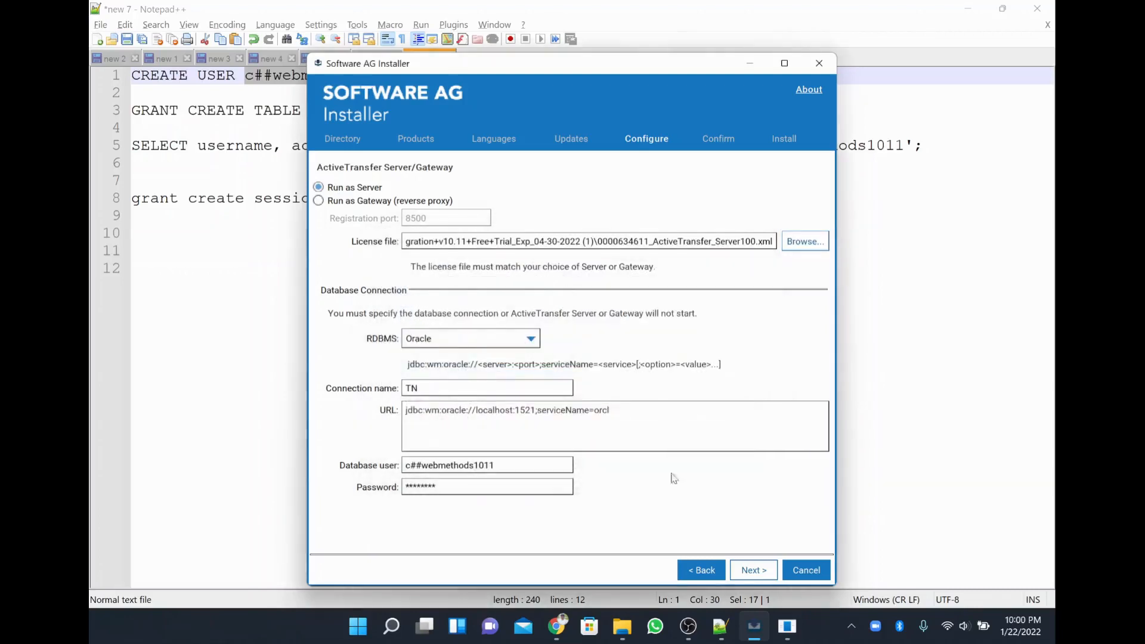
pyautogui.click(753, 570)
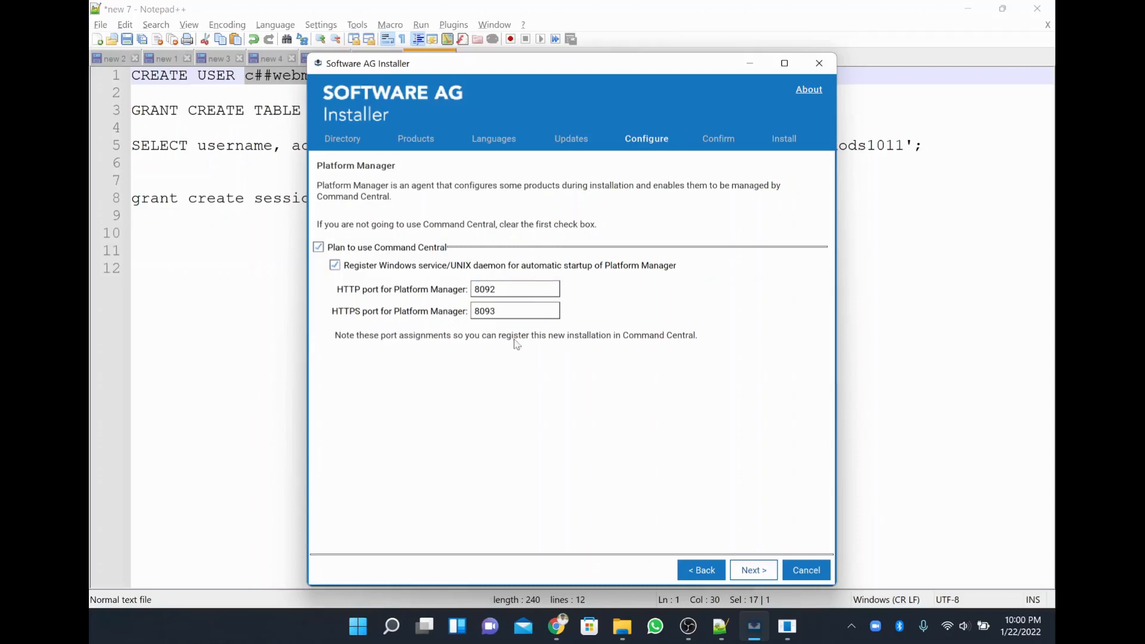
# Keep Platform Manager HTTP port 8092 and HTTPS port 8093, and continue to the BigMemory Max license page.
pyautogui.click(514, 311)
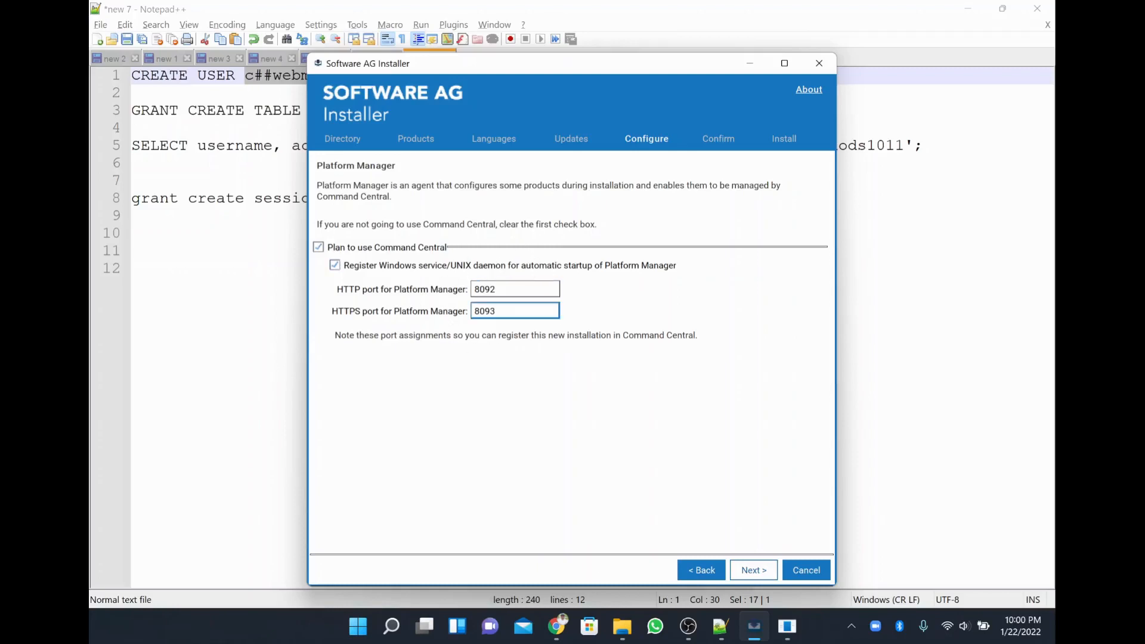
pyautogui.click(754, 571)
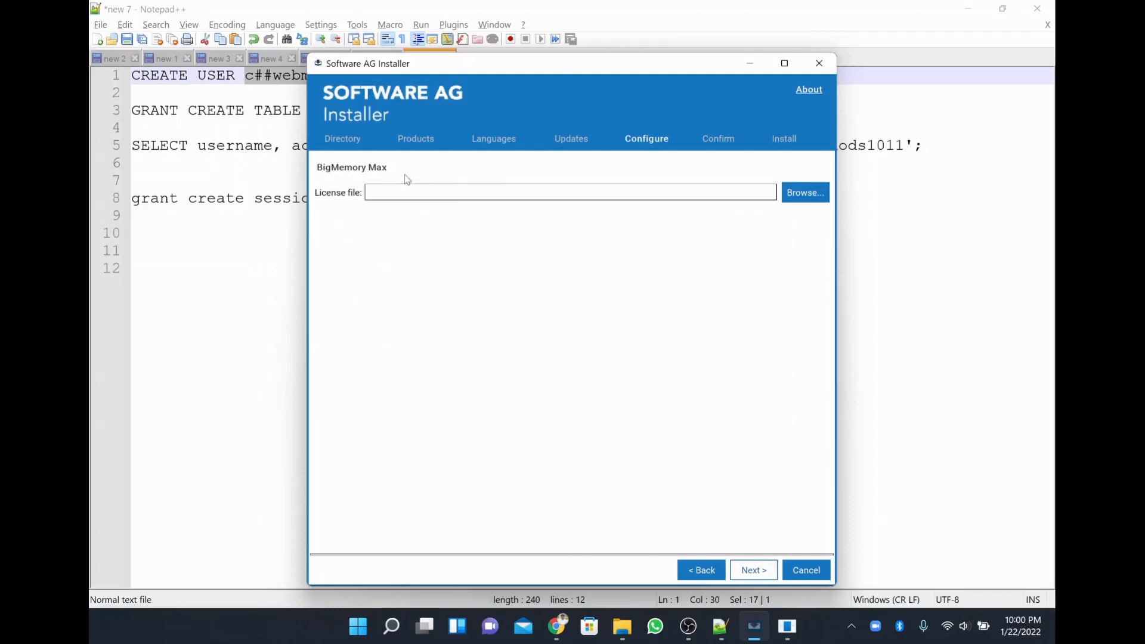
# Try continuing without a BigMemory Max license file, dismiss the error, and open Downloads in File Explorer.
pyautogui.click(801, 194)
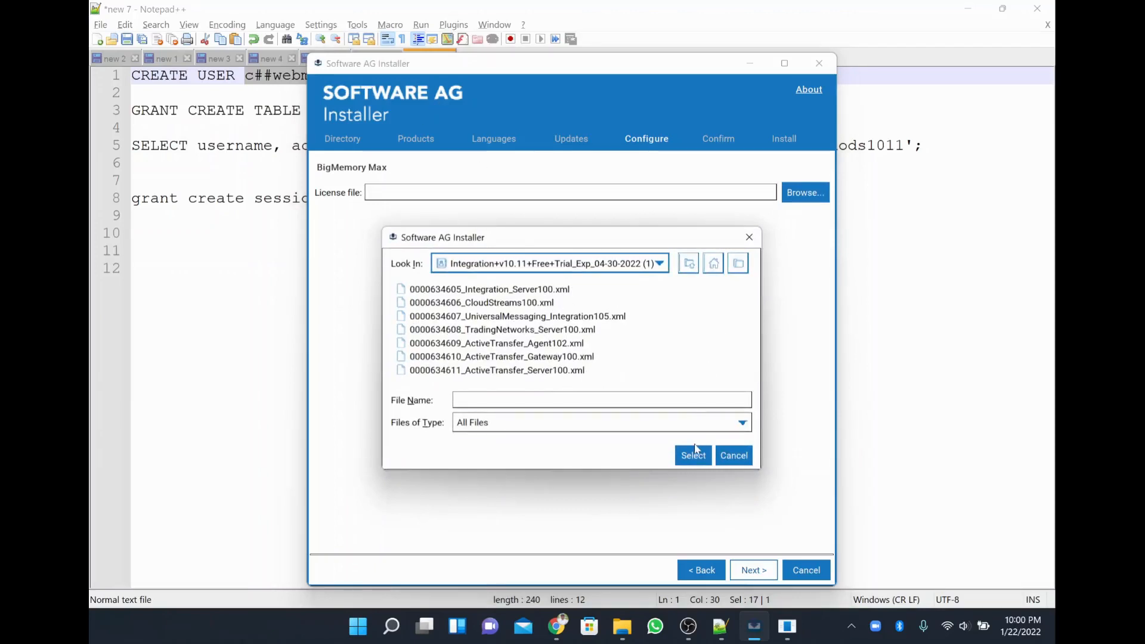
pyautogui.click(733, 455)
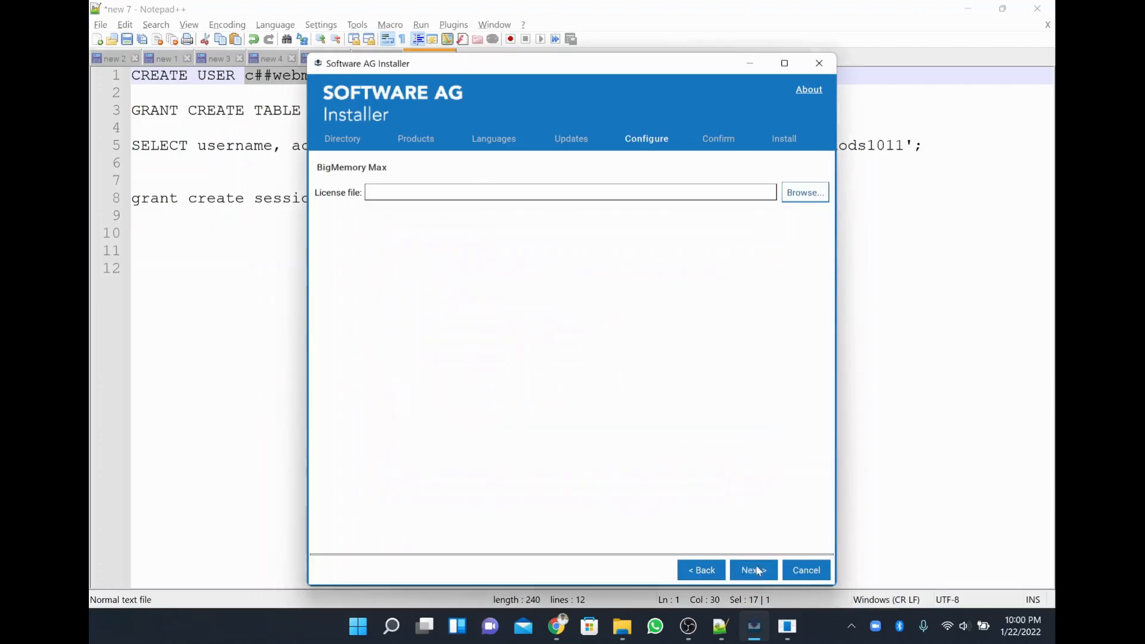
pyautogui.click(756, 570)
pyautogui.click(556, 348)
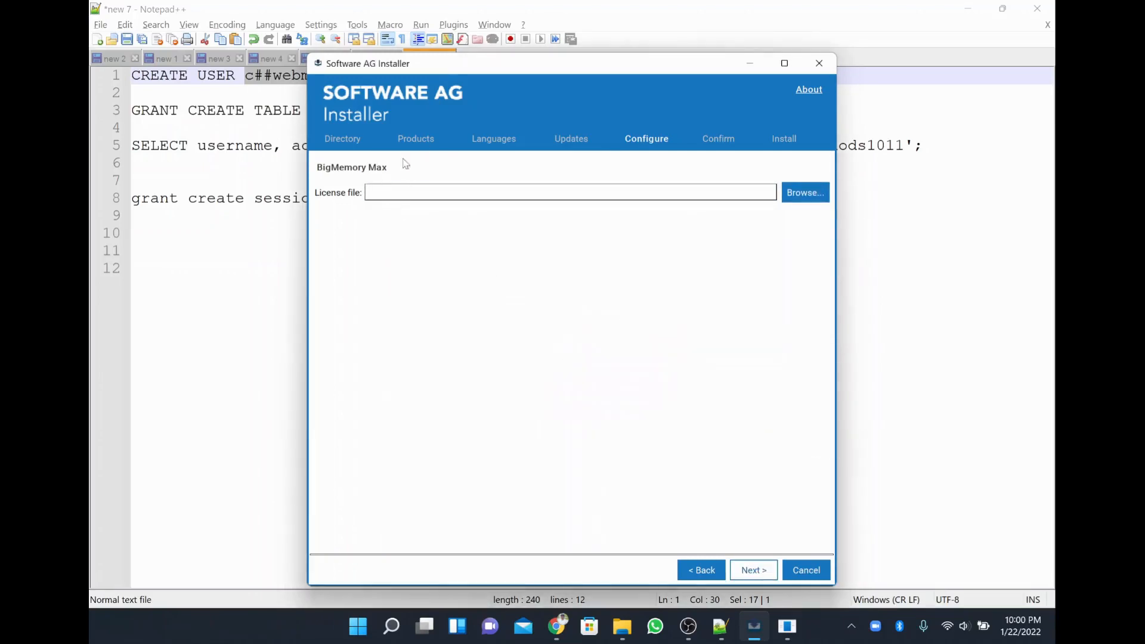
pyautogui.click(406, 192)
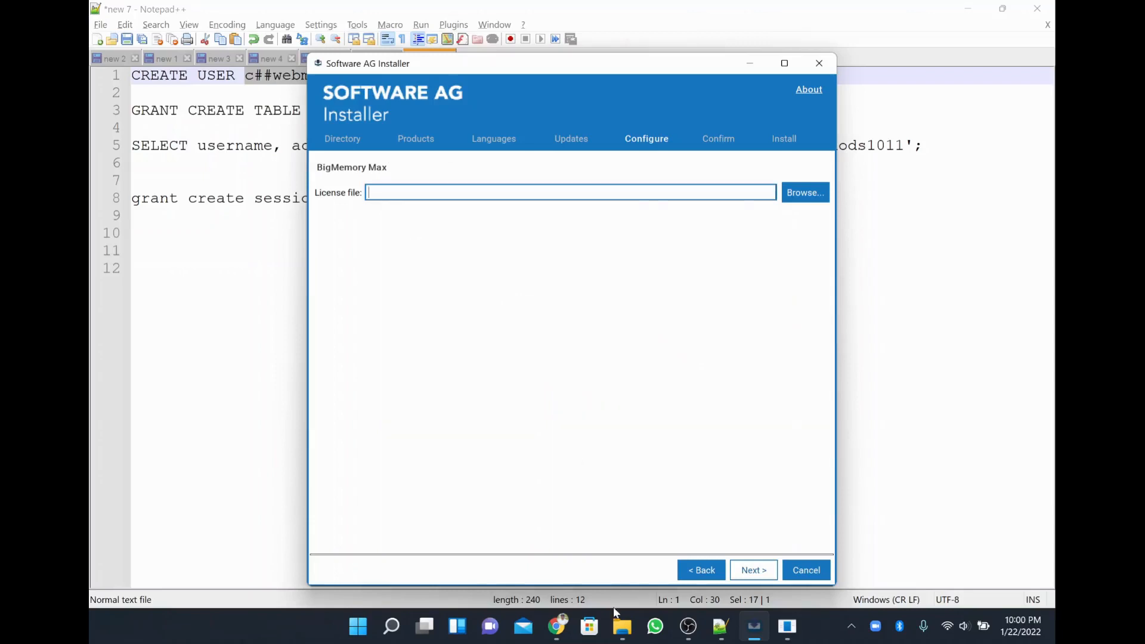
pyautogui.click(620, 623)
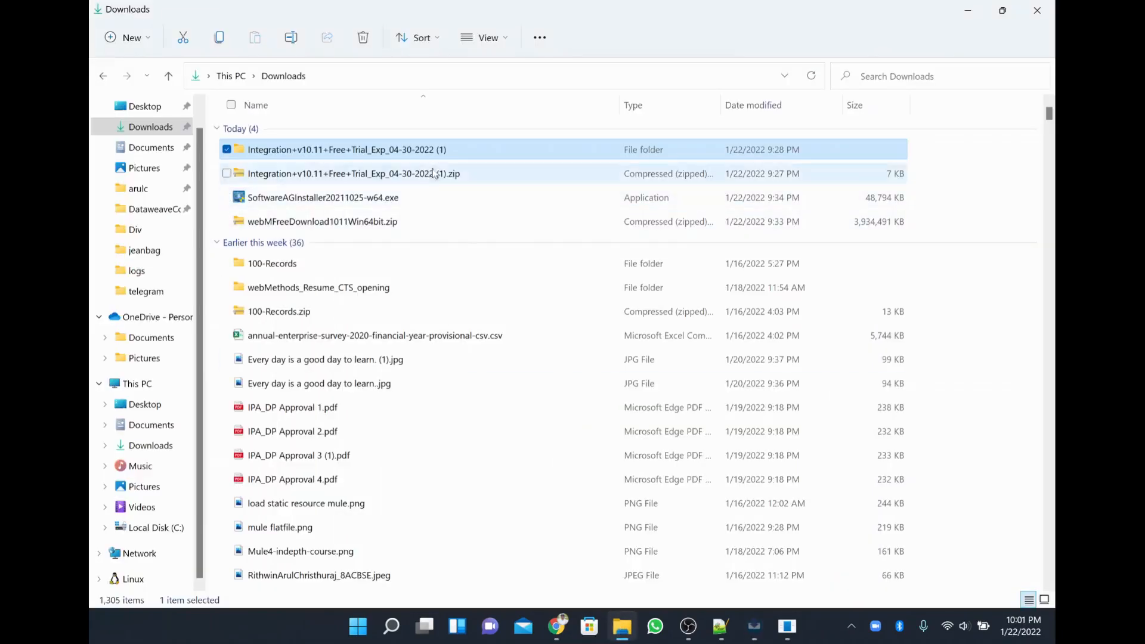
# Open the Integration+v10.11+Free+Trial download folder to see its XML license files, then return to the installer.
pyautogui.doubleClick(443, 153)
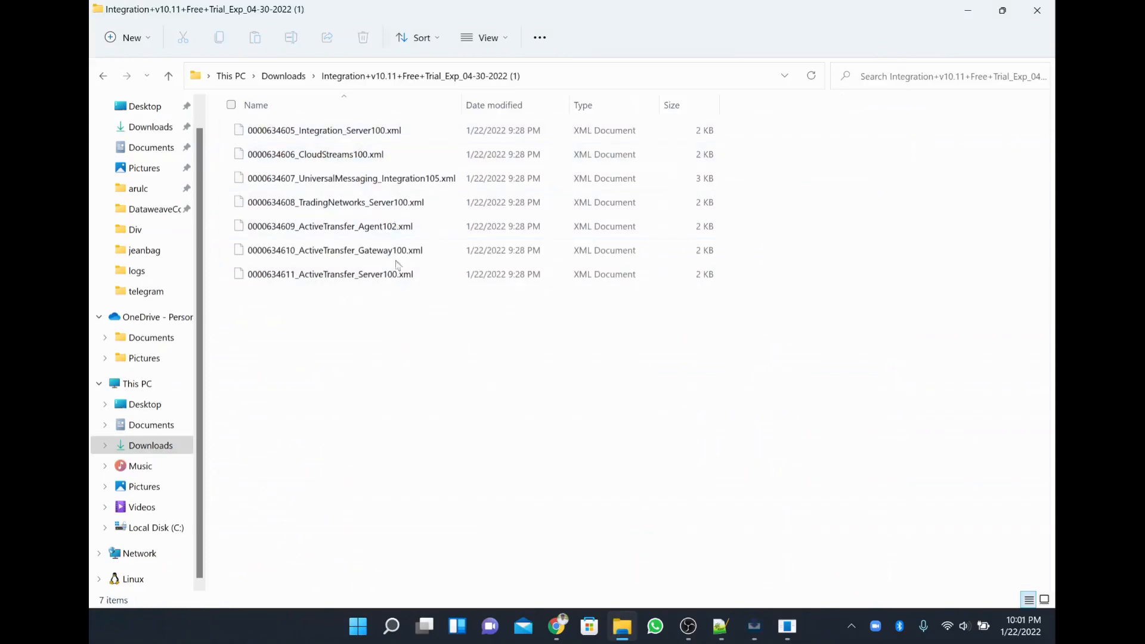
pyautogui.press('super+Tab')
pyautogui.hotkey('alt', 'Tab')
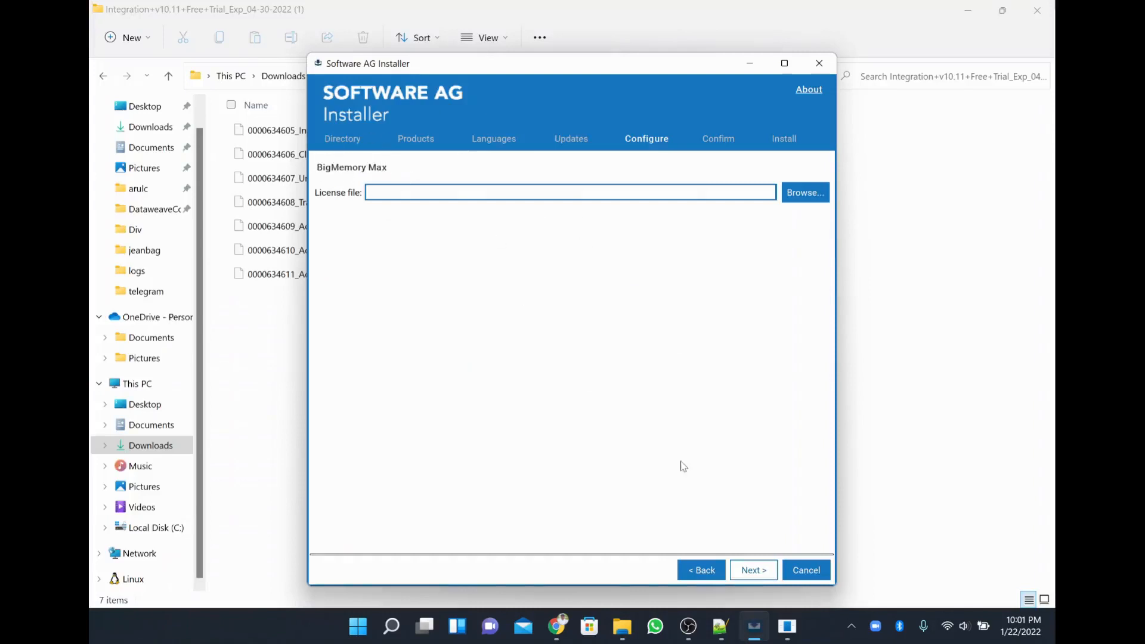
# Go back through the installer pages to the Products selection page.
pyautogui.click(707, 568)
pyautogui.click(707, 569)
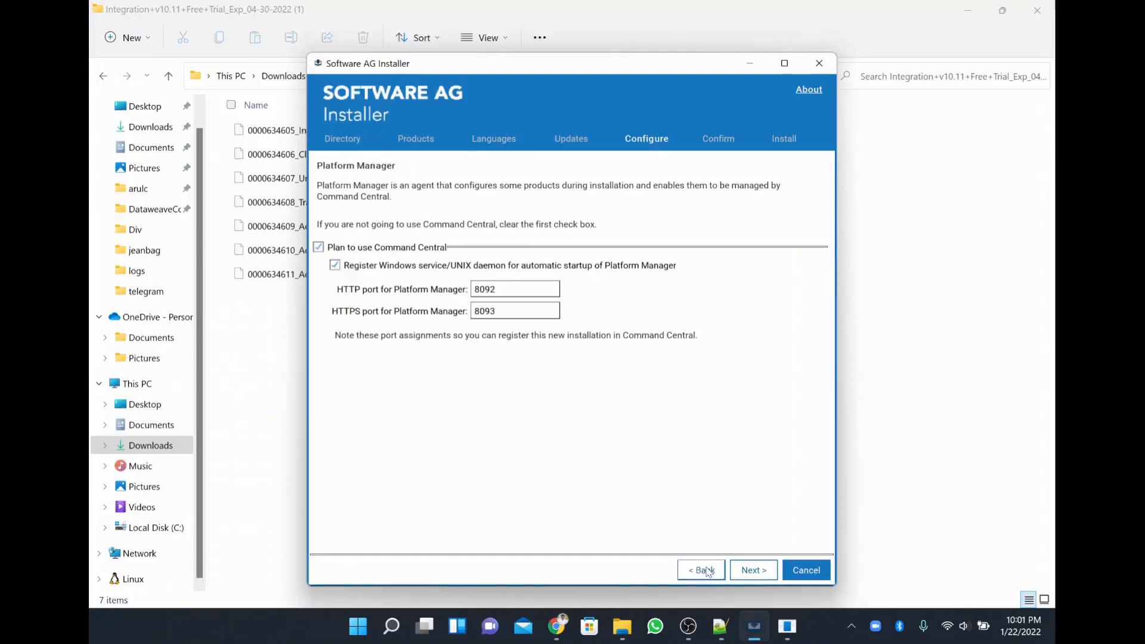
pyautogui.click(708, 571)
pyautogui.click(708, 572)
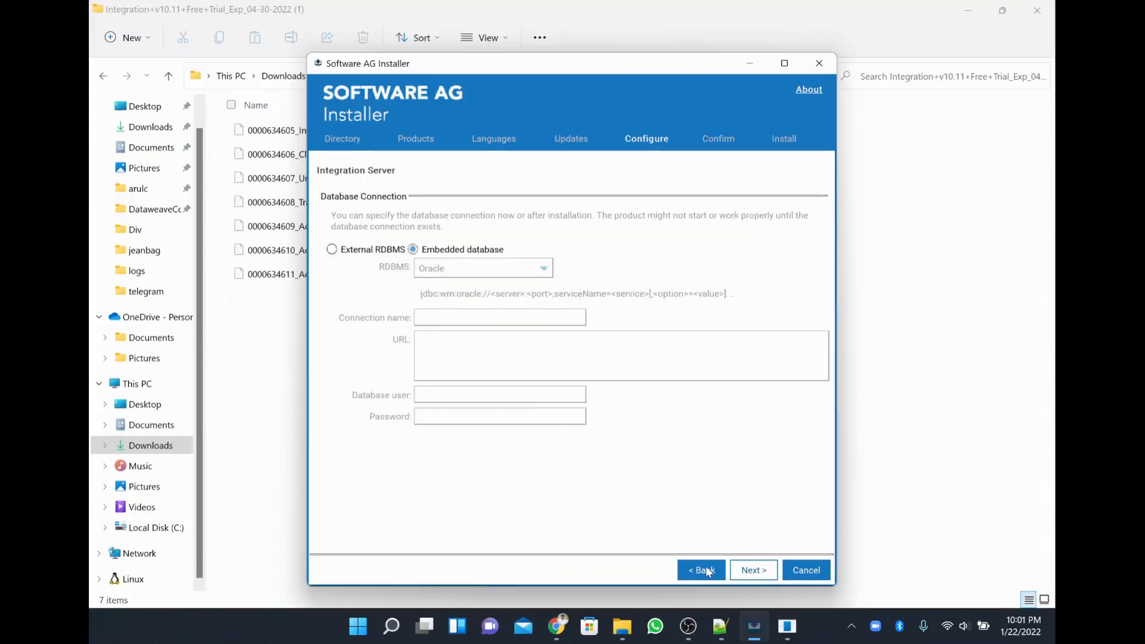
pyautogui.click(708, 571)
pyautogui.click(707, 571)
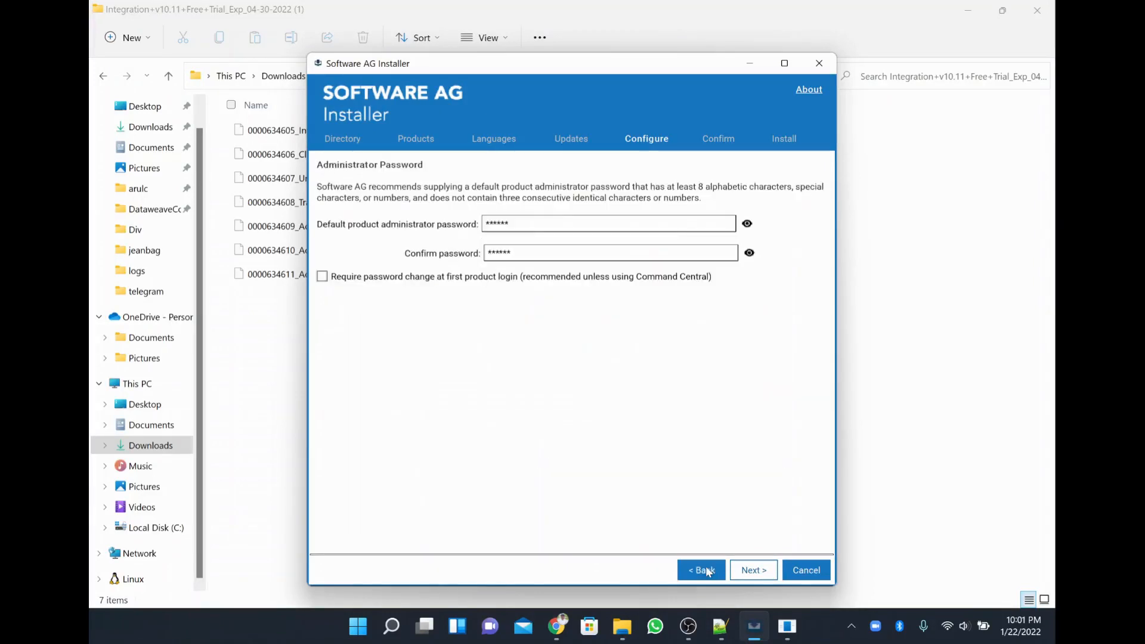
pyautogui.click(707, 571)
pyautogui.click(395, 291)
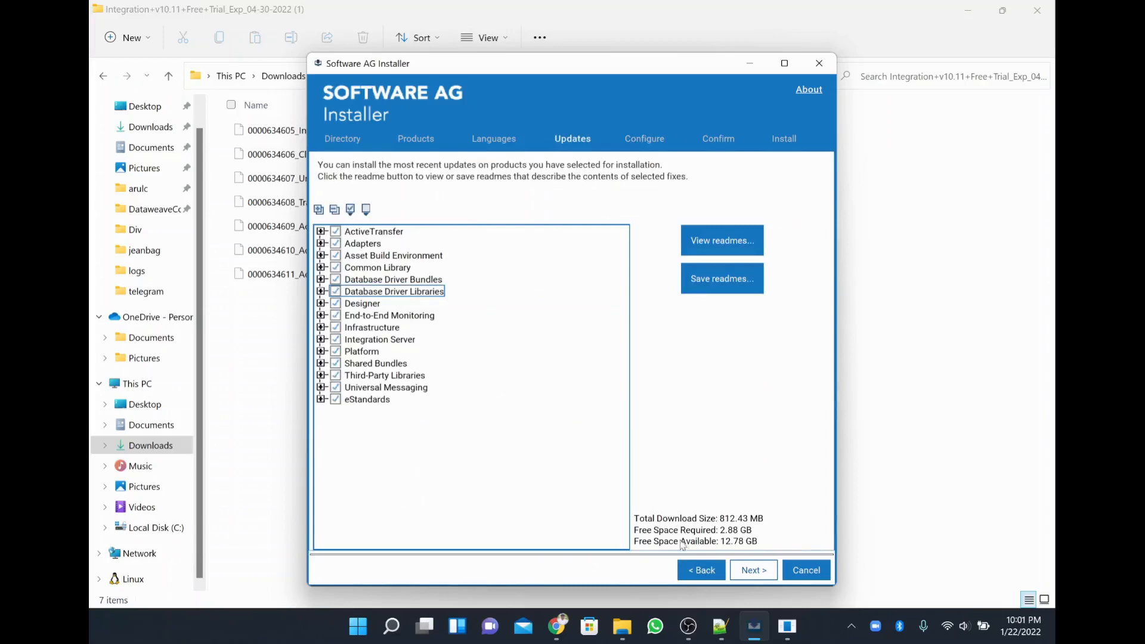
pyautogui.click(702, 570)
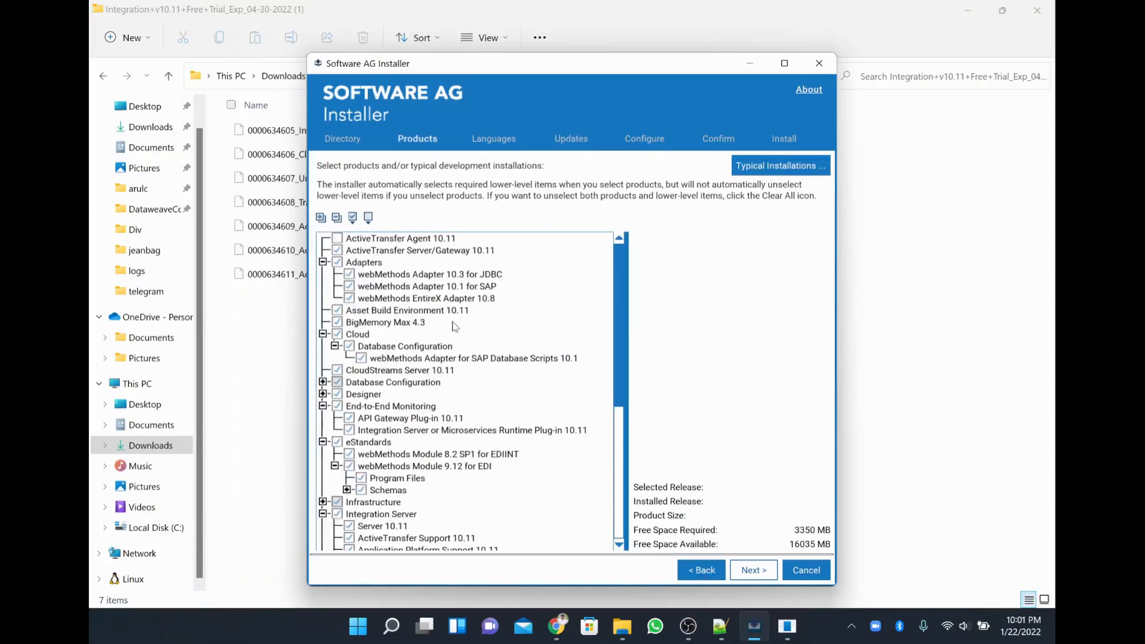
pyautogui.click(457, 359)
pyautogui.scroll(-4, 459, 366)
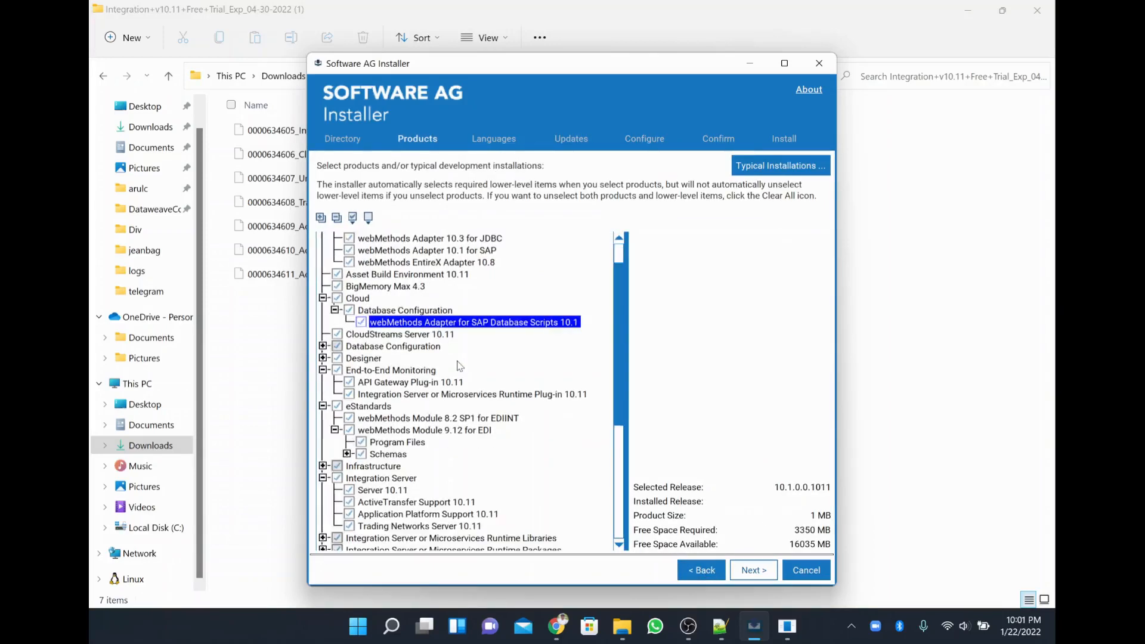
pyautogui.scroll(-3, 459, 365)
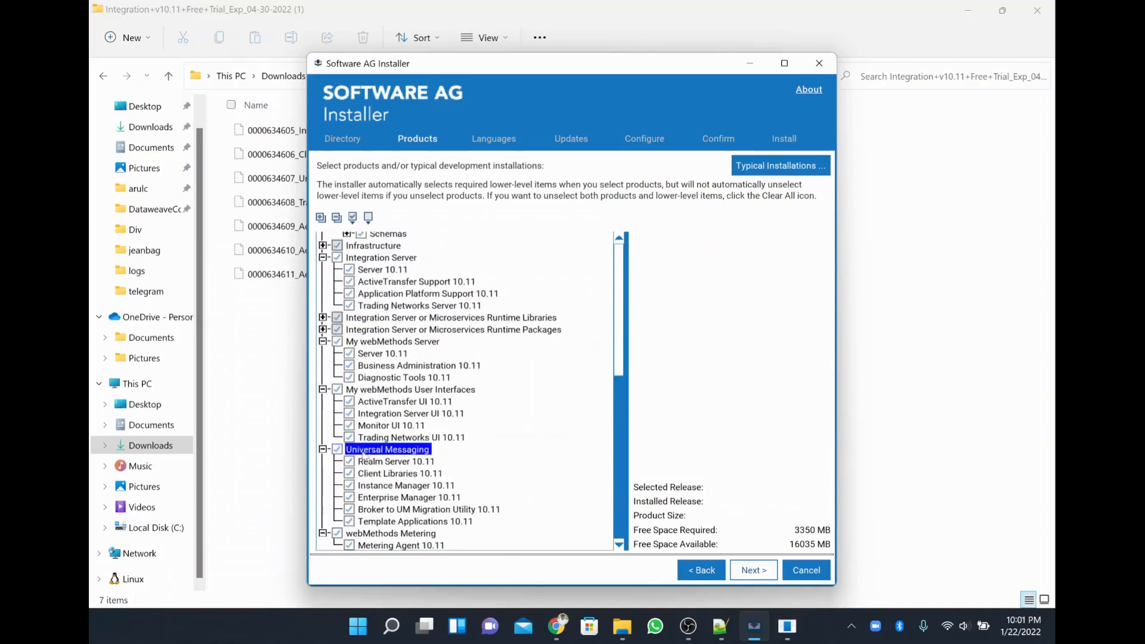
# Add Central User Management, Process Model Support, Process Engine, Apache Parquet, gRPC and Terracotta Support 10.11.
pyautogui.click(323, 330)
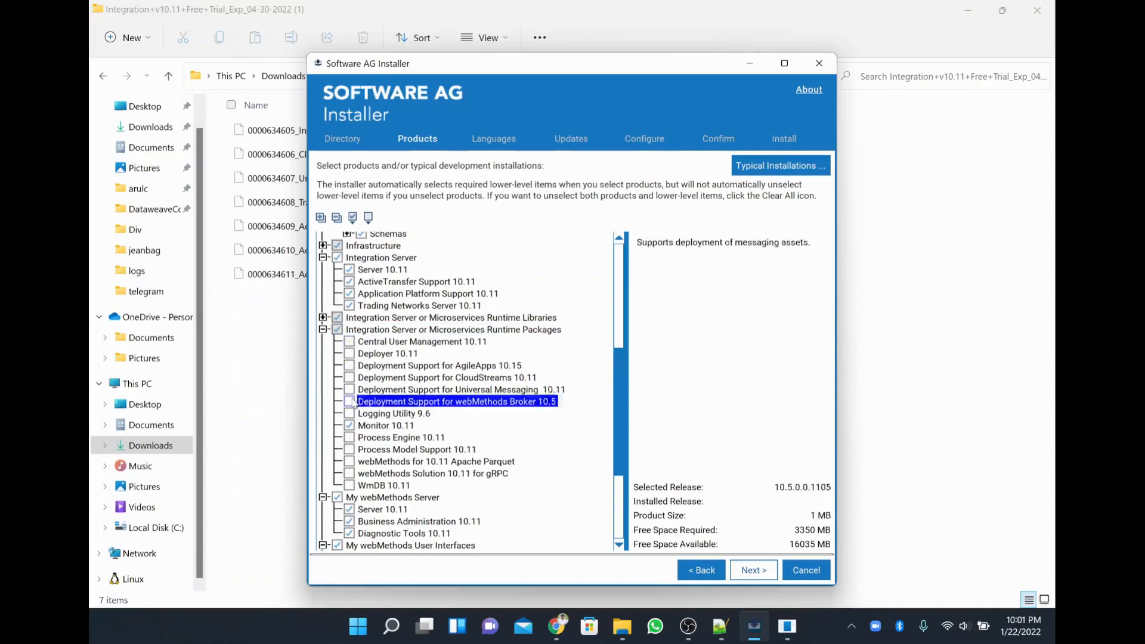
pyautogui.click(349, 341)
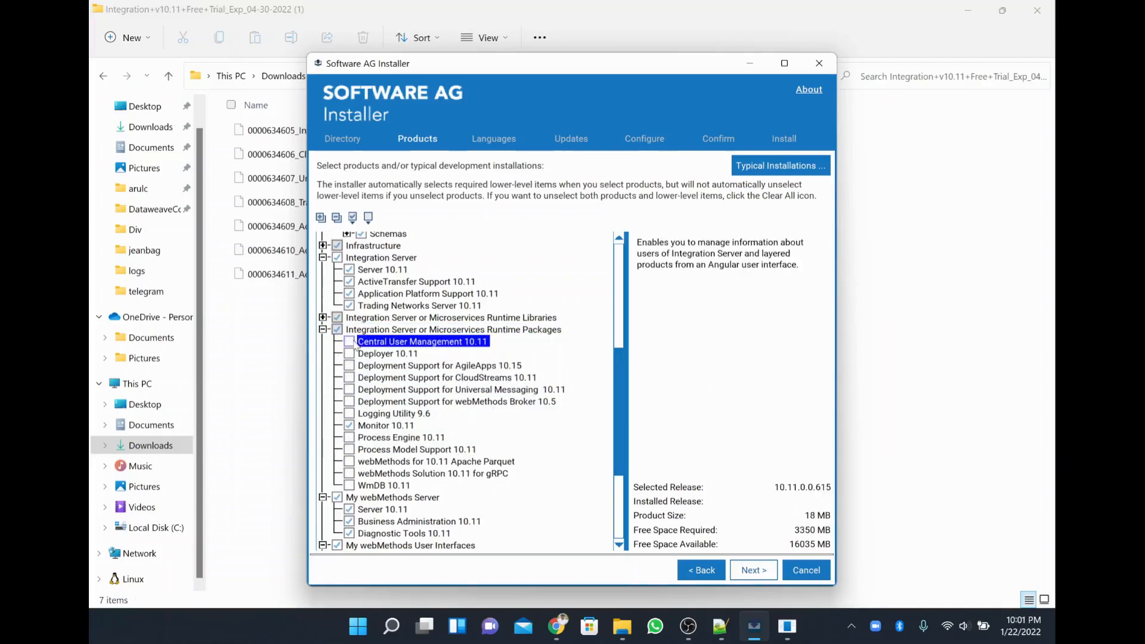
pyautogui.click(349, 438)
pyautogui.click(347, 451)
pyautogui.click(349, 460)
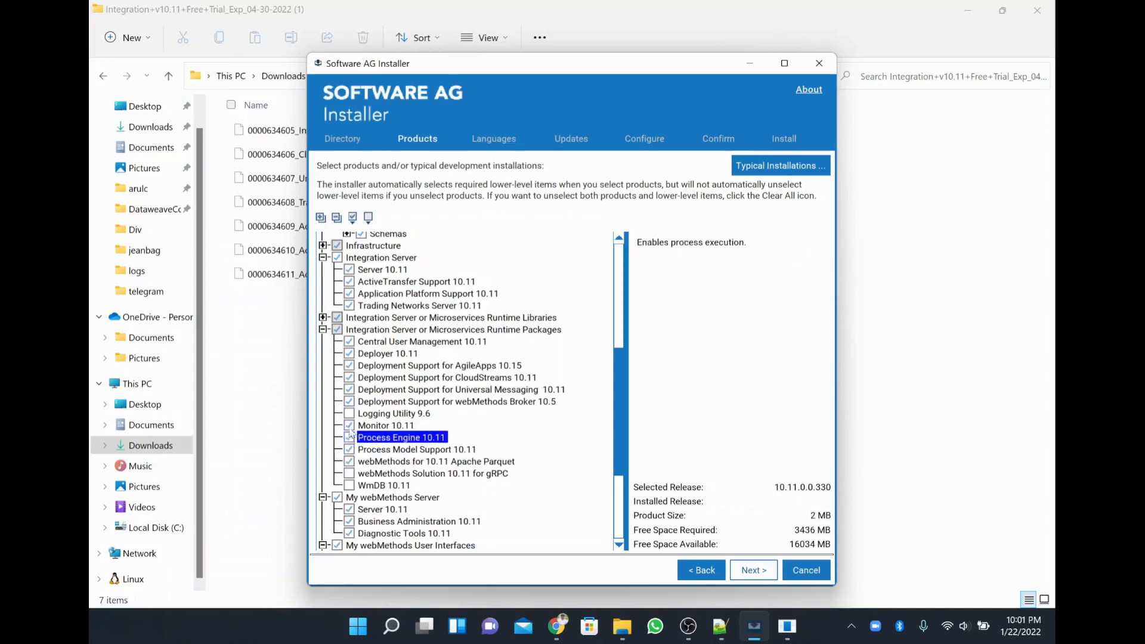
pyautogui.click(350, 472)
pyautogui.click(322, 317)
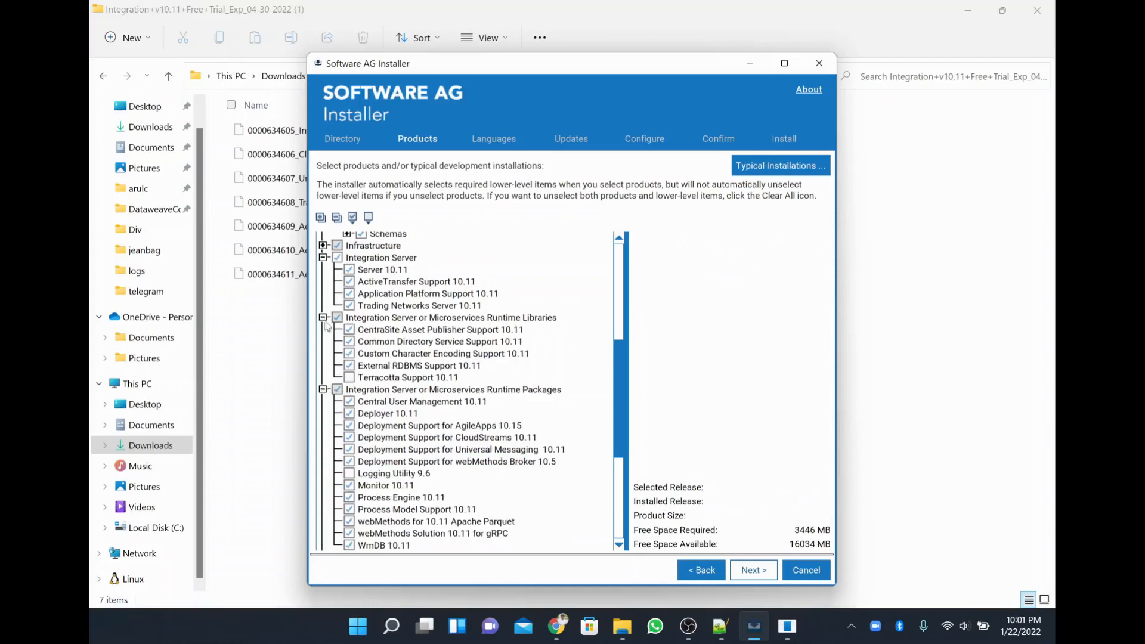
pyautogui.click(349, 377)
pyautogui.click(357, 270)
# Add Command Central from Infrastructure and view the ActiveTransfer Agent 10.11 release details.
pyautogui.scroll(3, 350, 278)
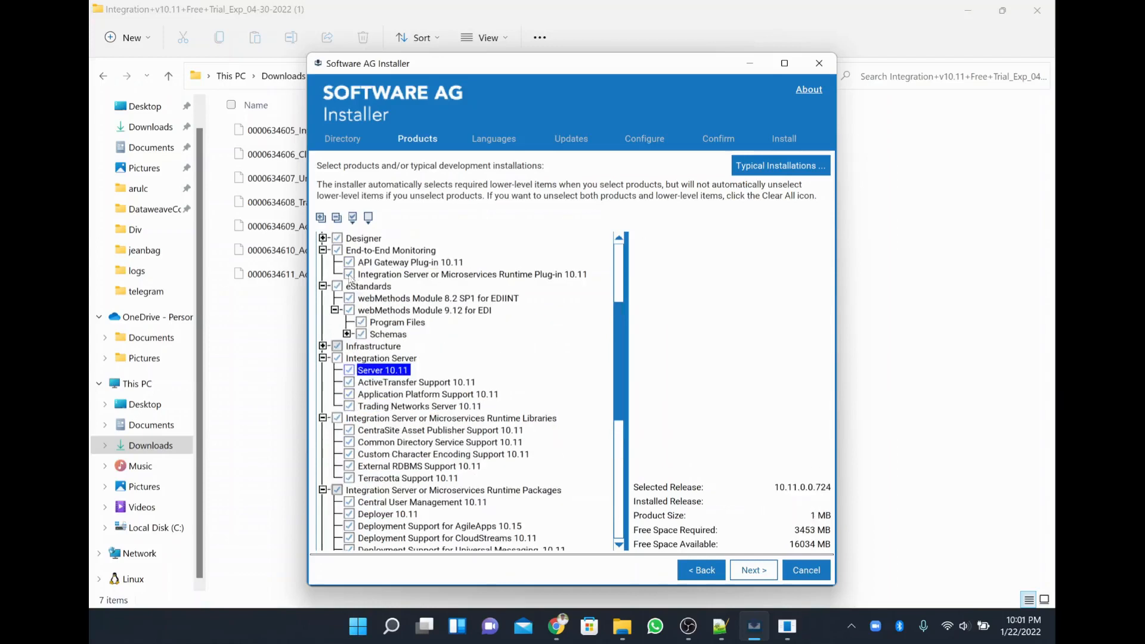
pyautogui.click(323, 346)
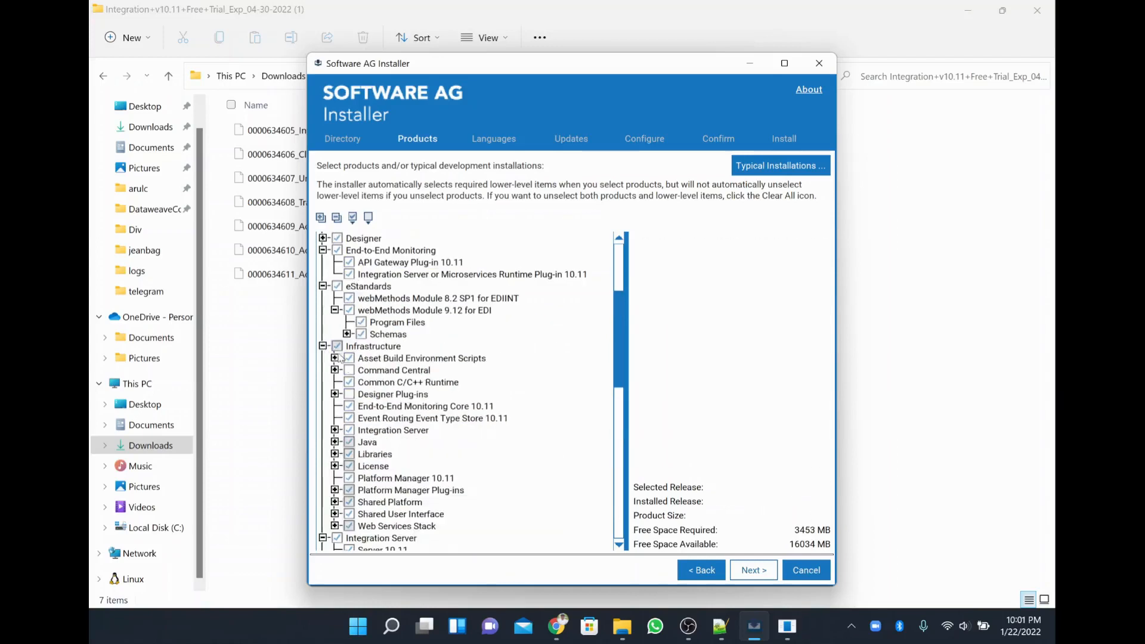
pyautogui.click(360, 371)
pyautogui.scroll(5, 480, 505)
pyautogui.click(407, 310)
pyautogui.click(372, 239)
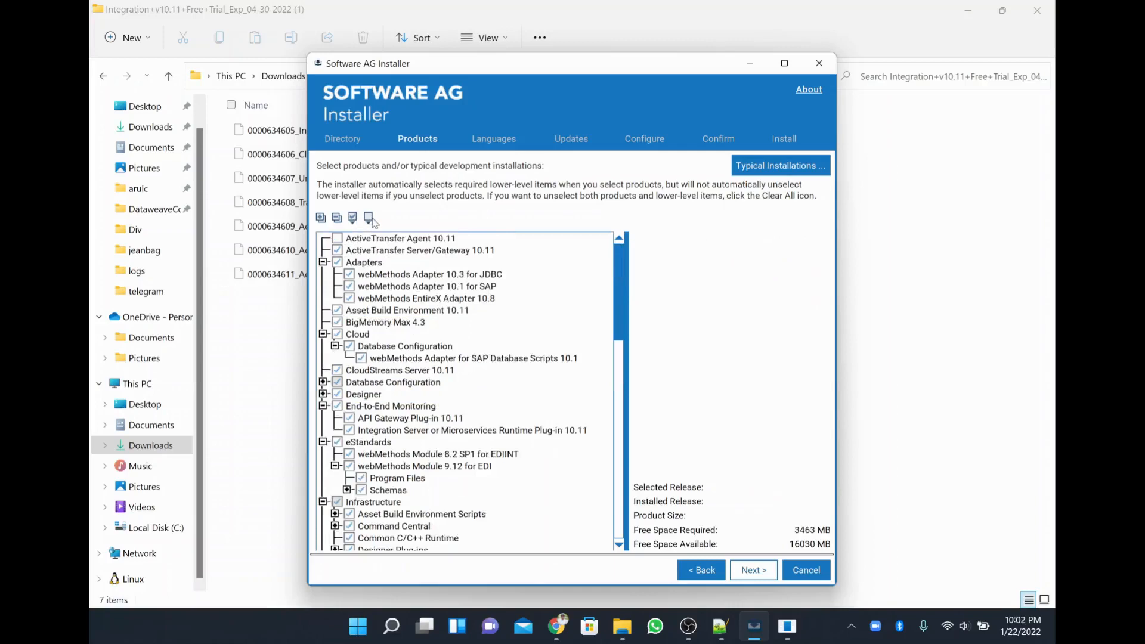
# Select all products, resolving the ActiveTransfer conflict by dropping Agent and keeping Server/Gateway 10.11.
pyautogui.click(369, 218)
pyautogui.click(355, 218)
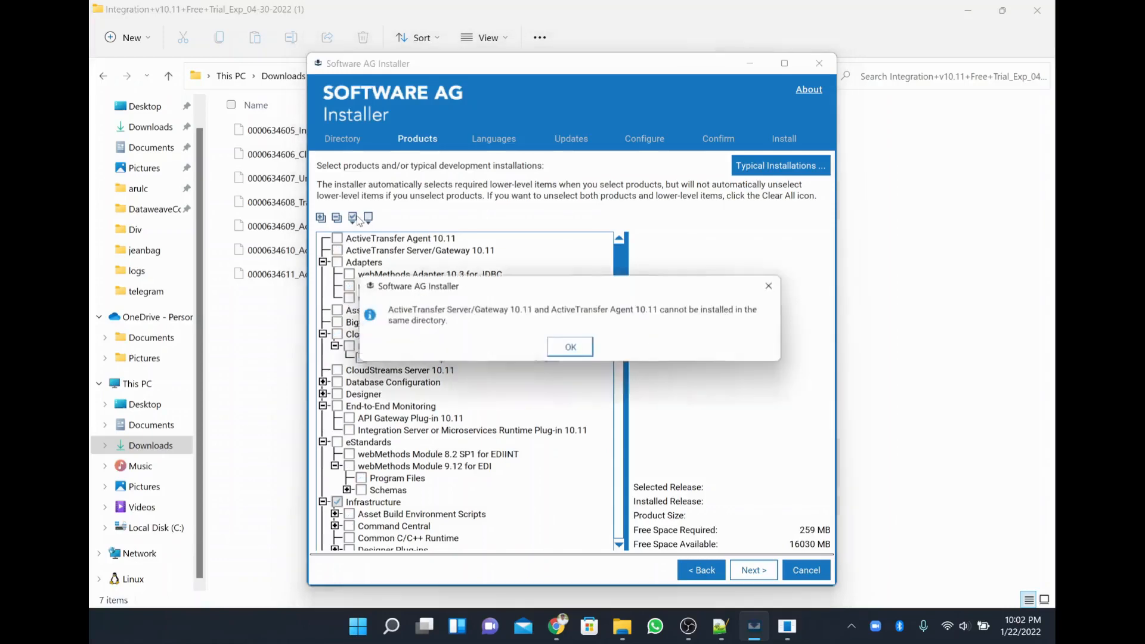
pyautogui.click(567, 350)
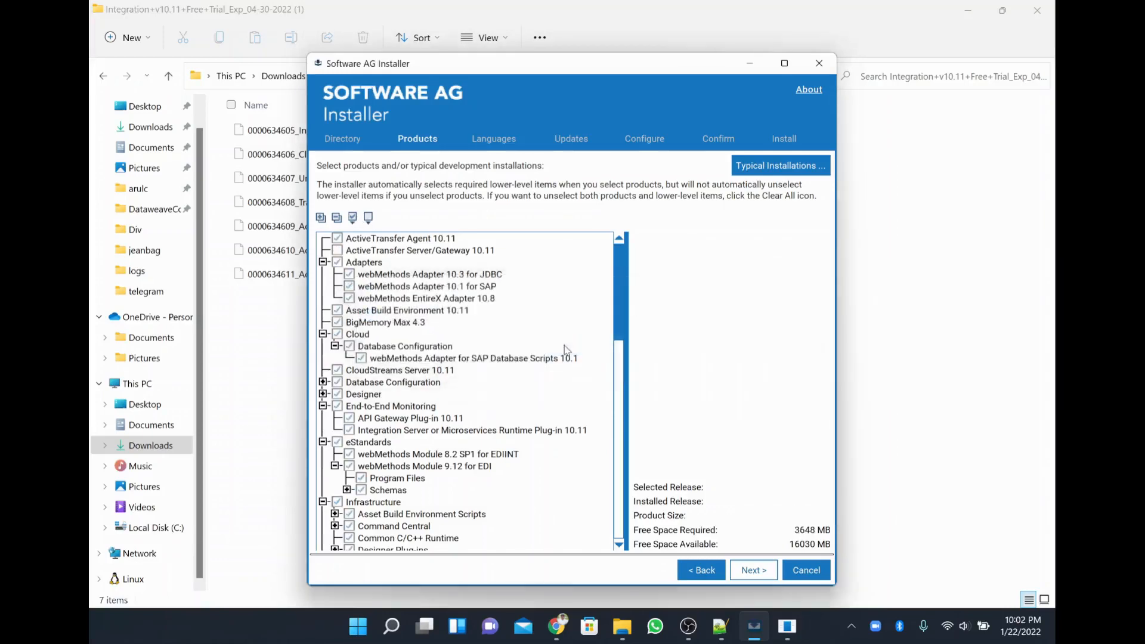
pyautogui.click(354, 253)
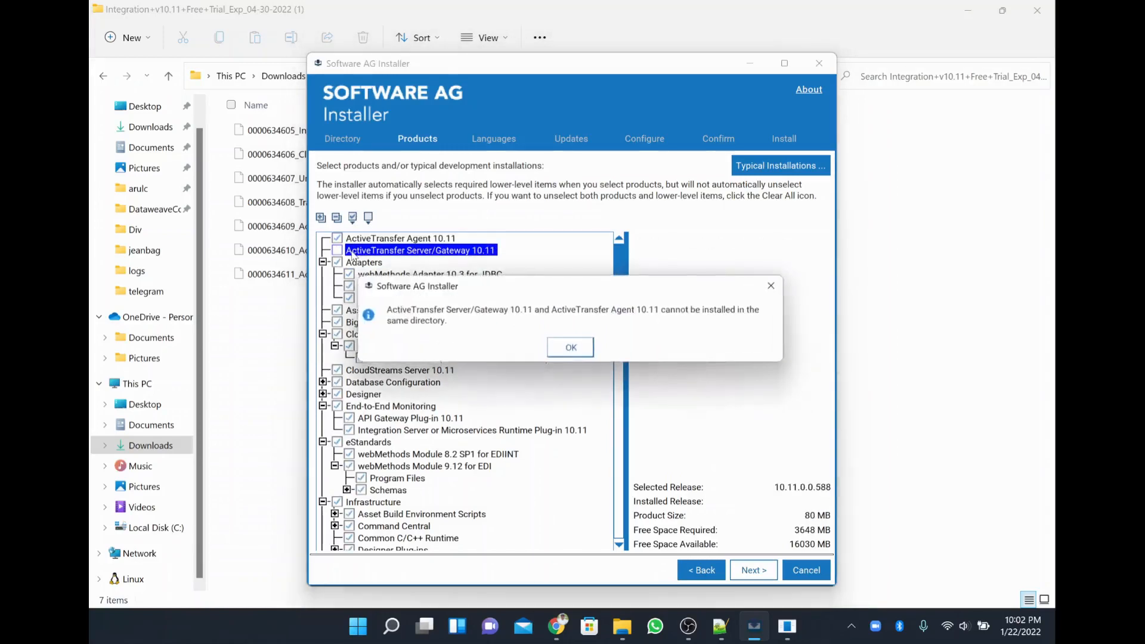
pyautogui.click(569, 349)
pyautogui.click(456, 238)
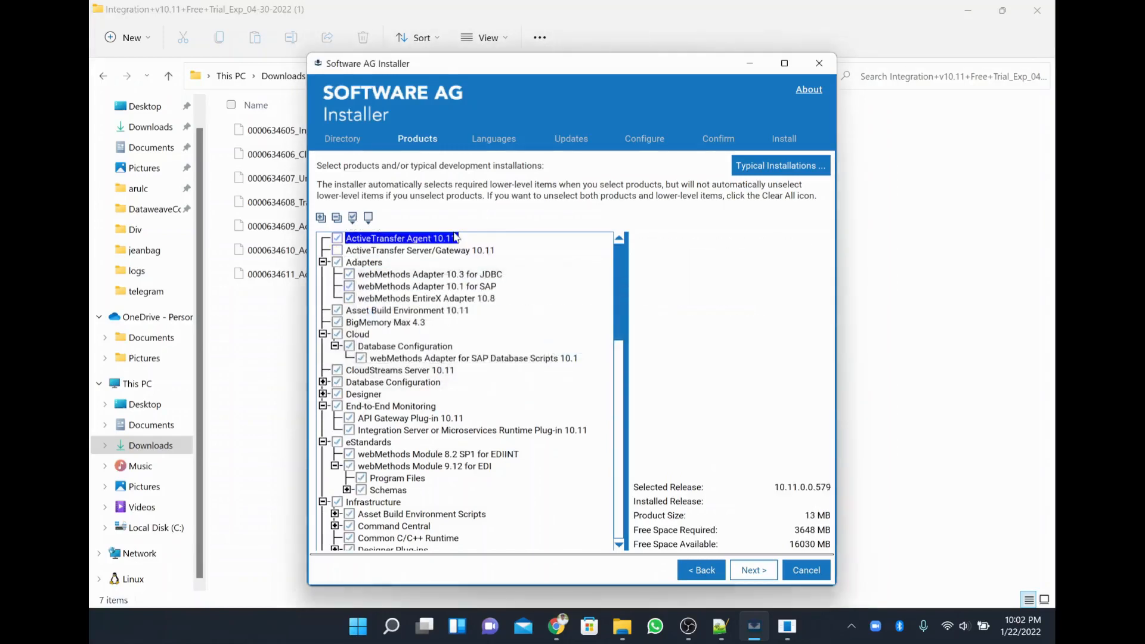
pyautogui.click(441, 251)
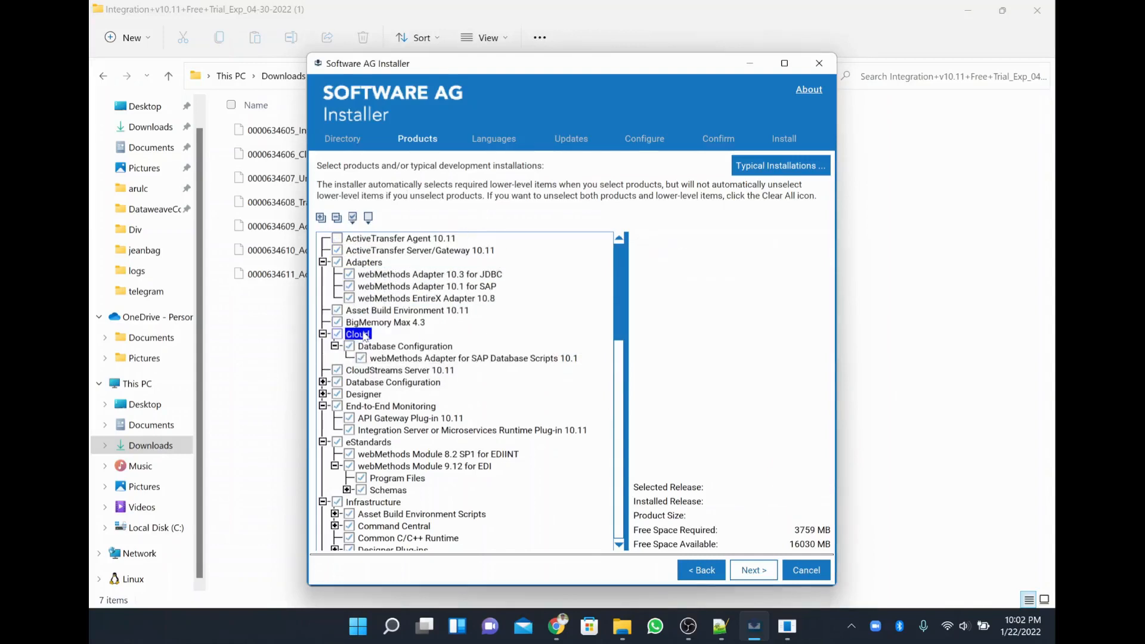
# Exclude BigMemory Max 4.3 from the selection, bringing the requirement to 3559 MB.
pyautogui.click(338, 324)
pyautogui.scroll(-15, 585, 472)
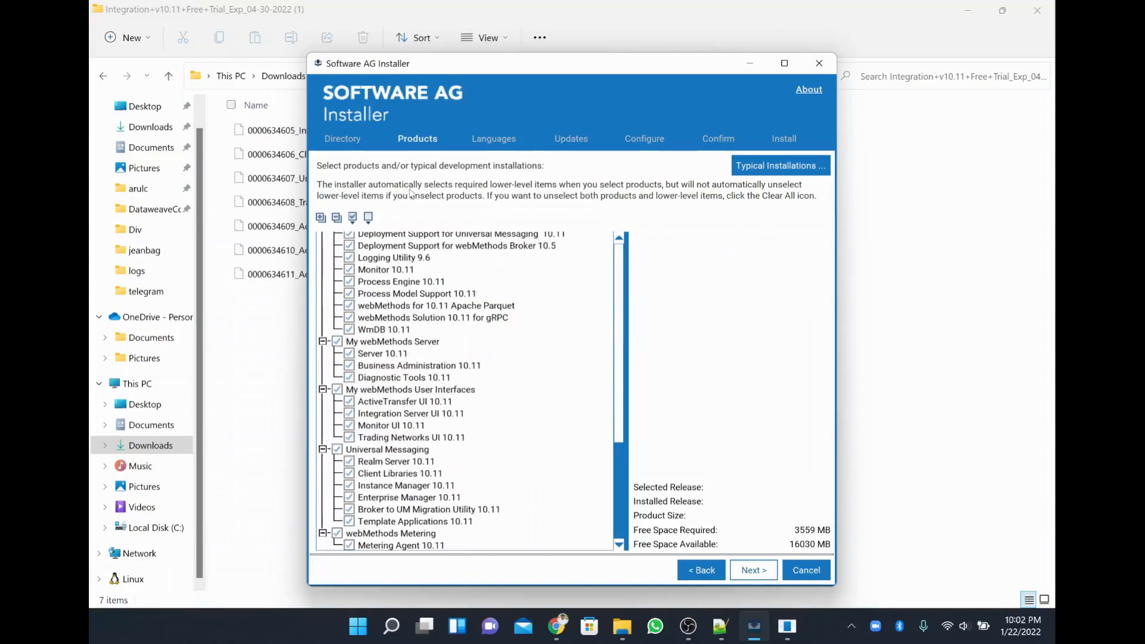
pyautogui.scroll(15, 540, 339)
pyautogui.scroll(3, 540, 339)
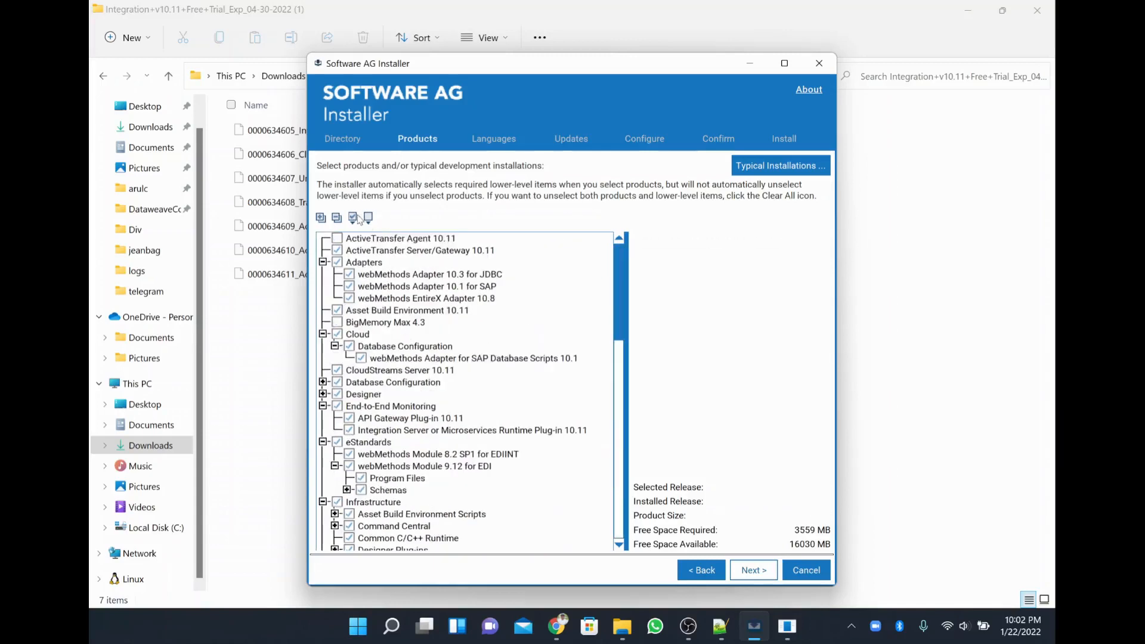
pyautogui.click(413, 240)
# Continue past product selection, dismissing the Java conflict warning, to the administrator password page.
pyautogui.click(754, 571)
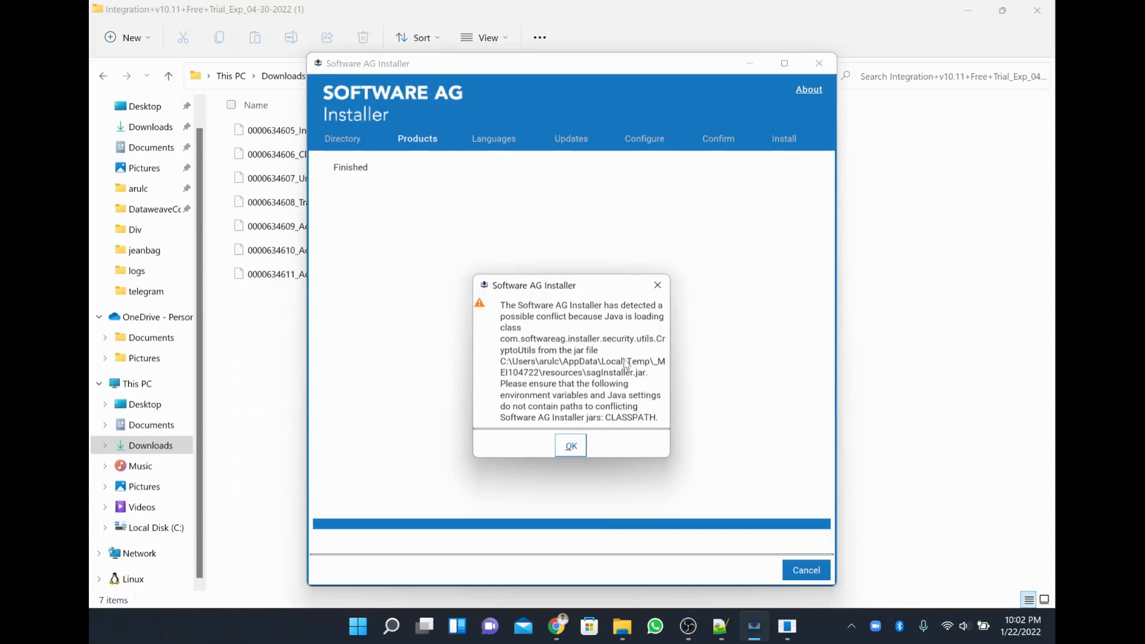
pyautogui.click(579, 445)
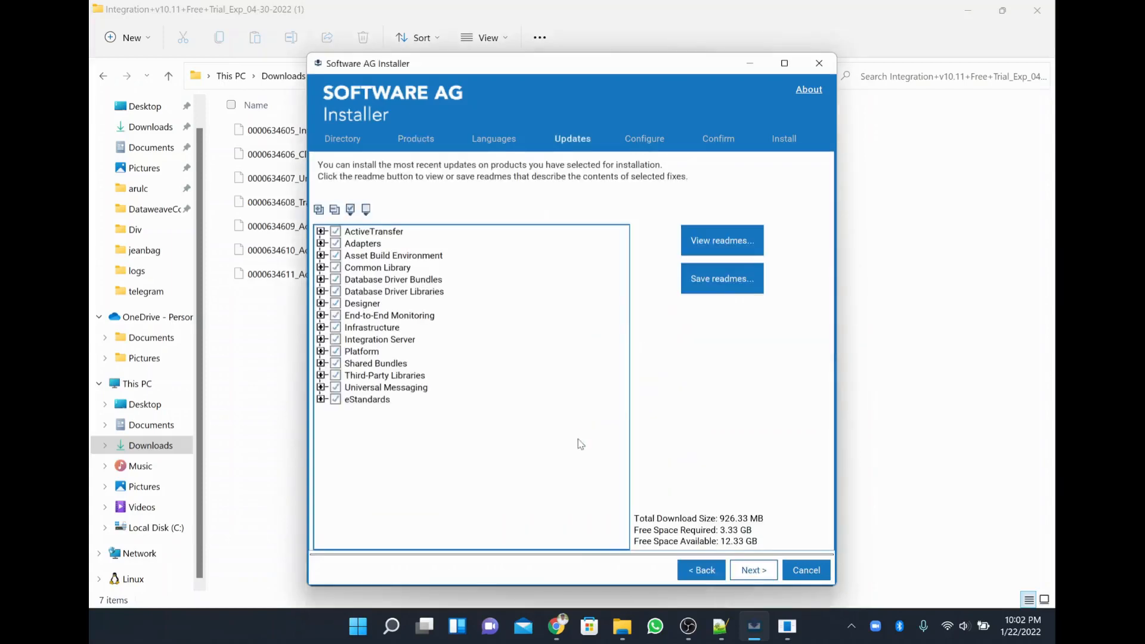
pyautogui.click(752, 571)
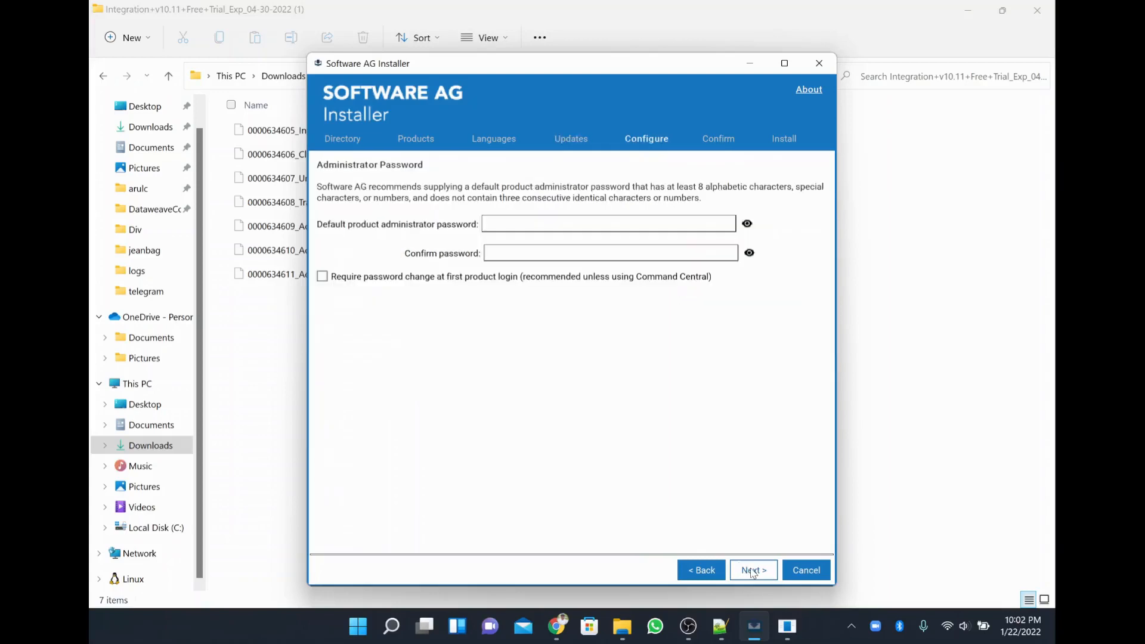
# Enter and confirm the default administrator password, then proceed to Integration Server settings.
pyautogui.click(653, 224)
pyautogui.write('**')
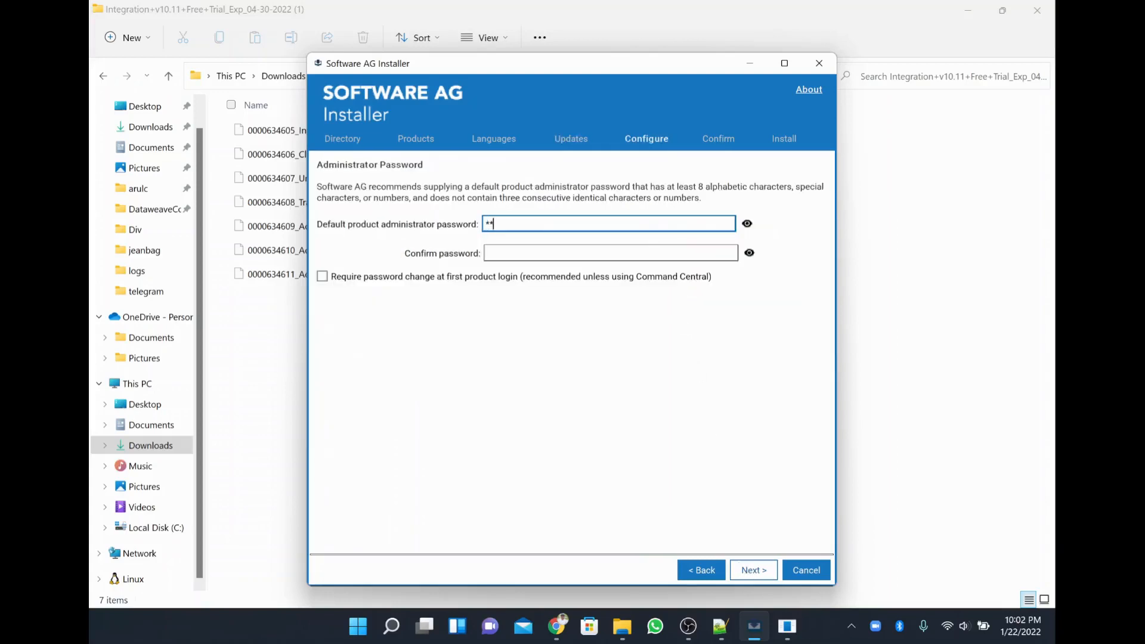
pyautogui.write('****')
pyautogui.click(657, 247)
pyautogui.write('*')
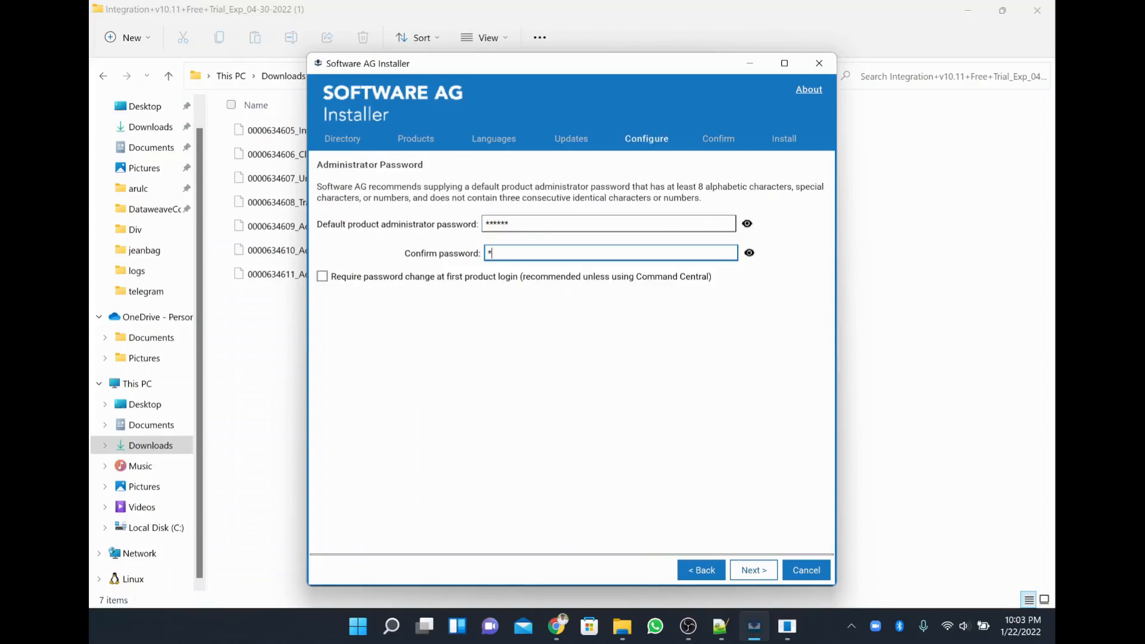
pyautogui.write('***')
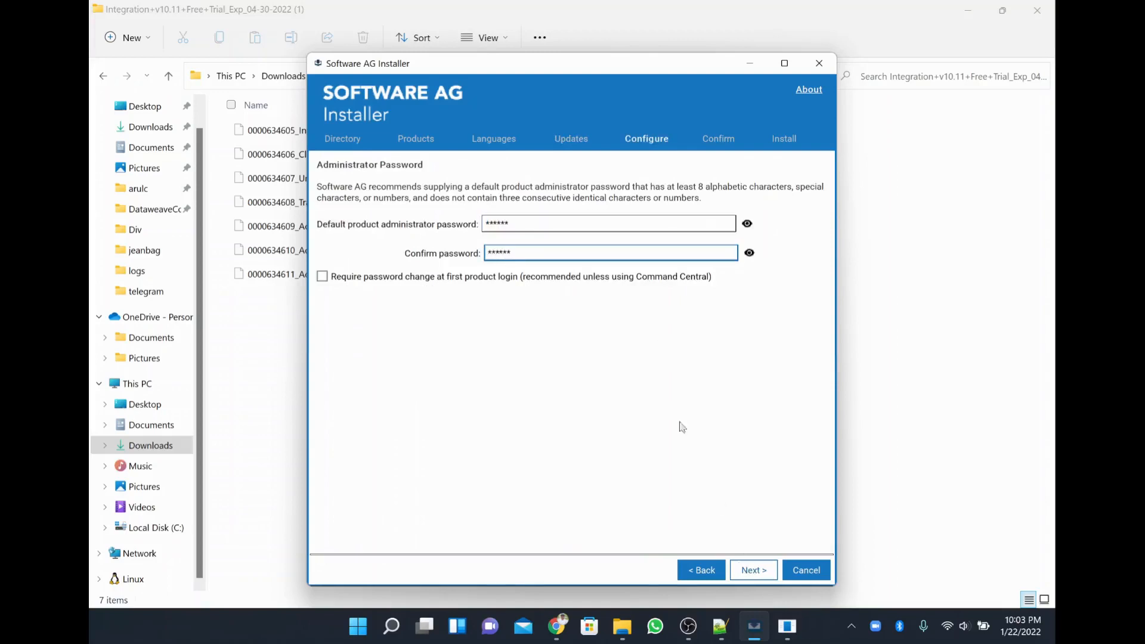
pyautogui.click(754, 570)
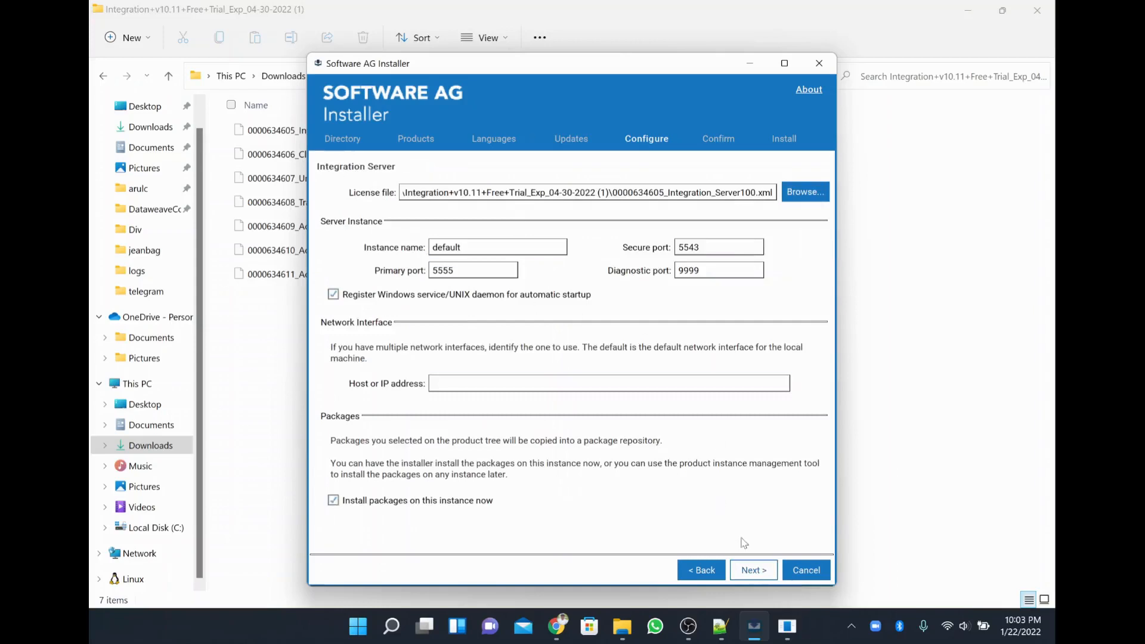
# Keep the default Integration Server instance and embedded database settings, reaching the Trading Networks database page.
pyautogui.click(752, 570)
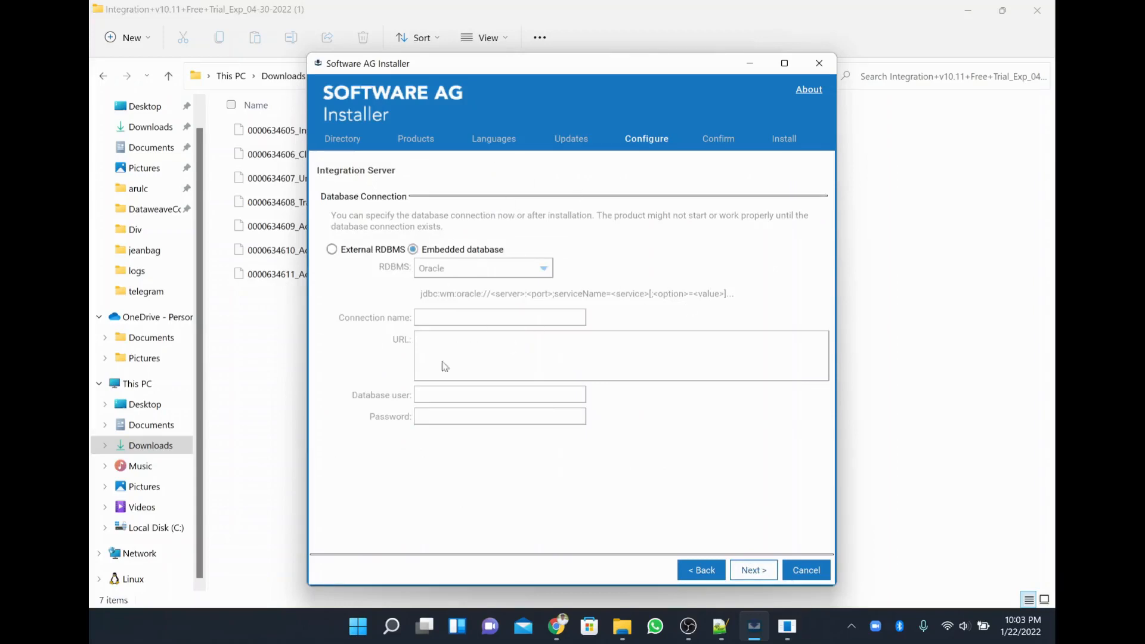
pyautogui.click(756, 570)
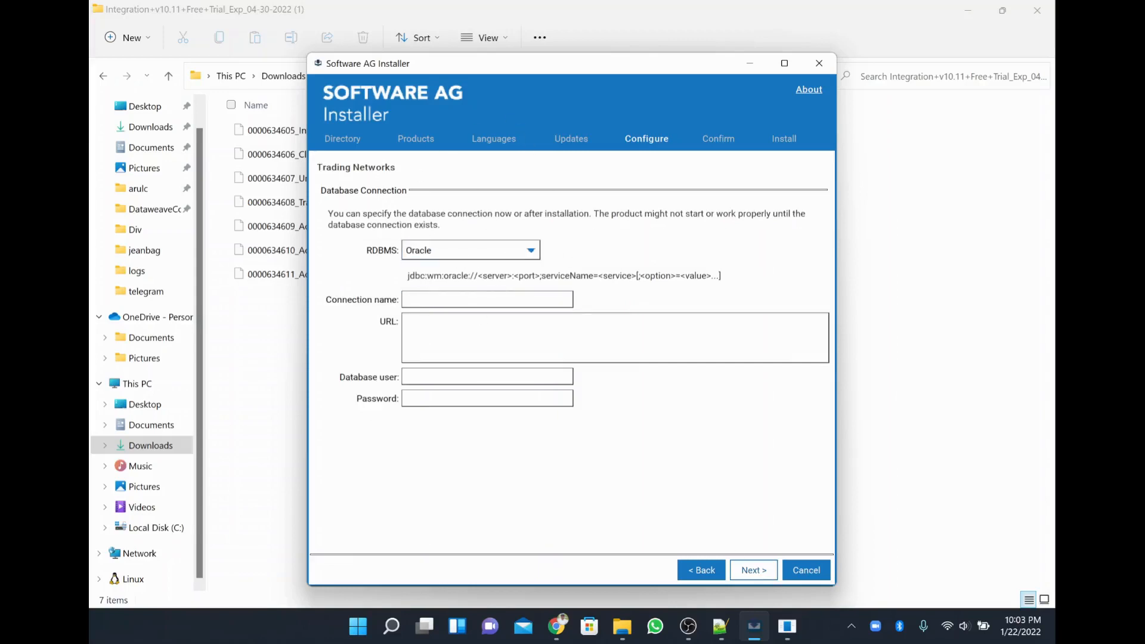
# Name the Trading Networks connection TN and keep Oracle as the database type.
pyautogui.click(504, 305)
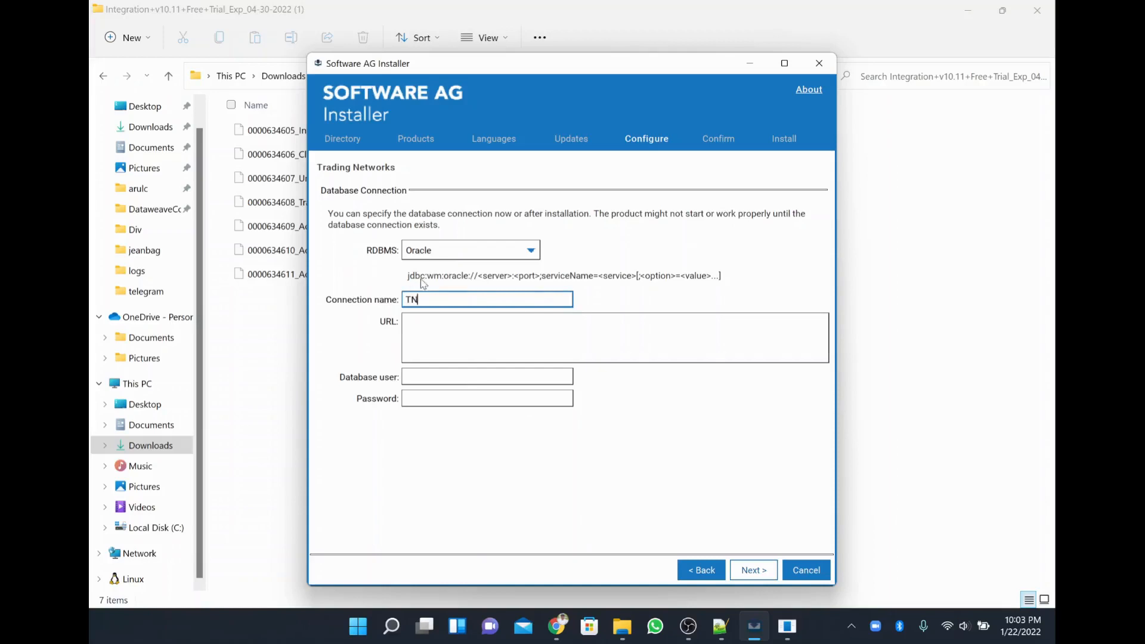
pyautogui.click(462, 250)
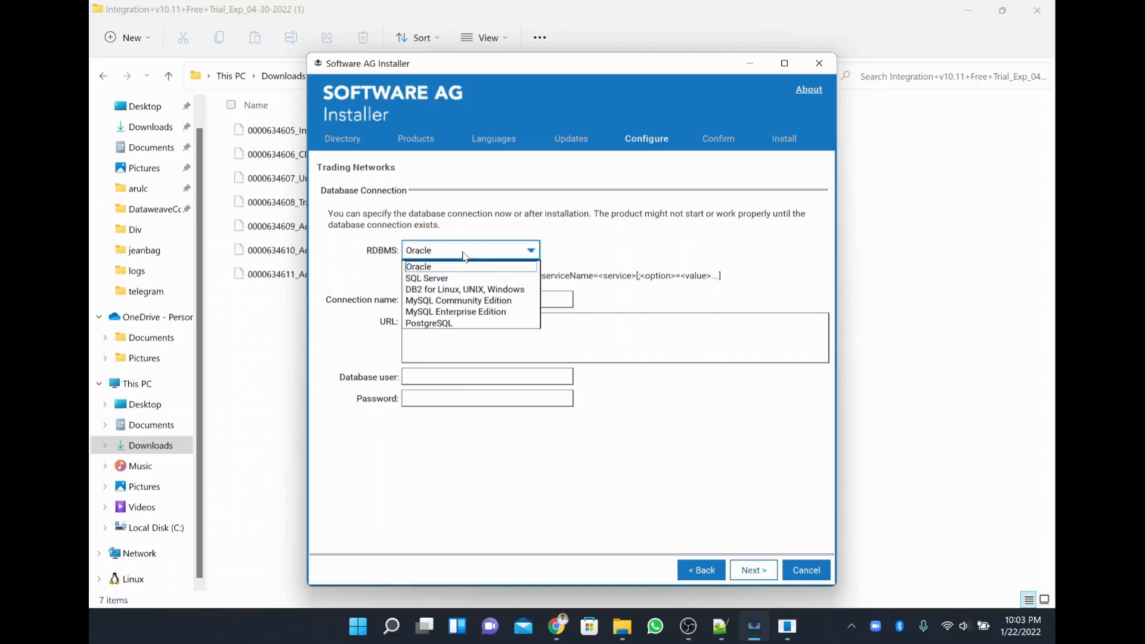
pyautogui.click(462, 288)
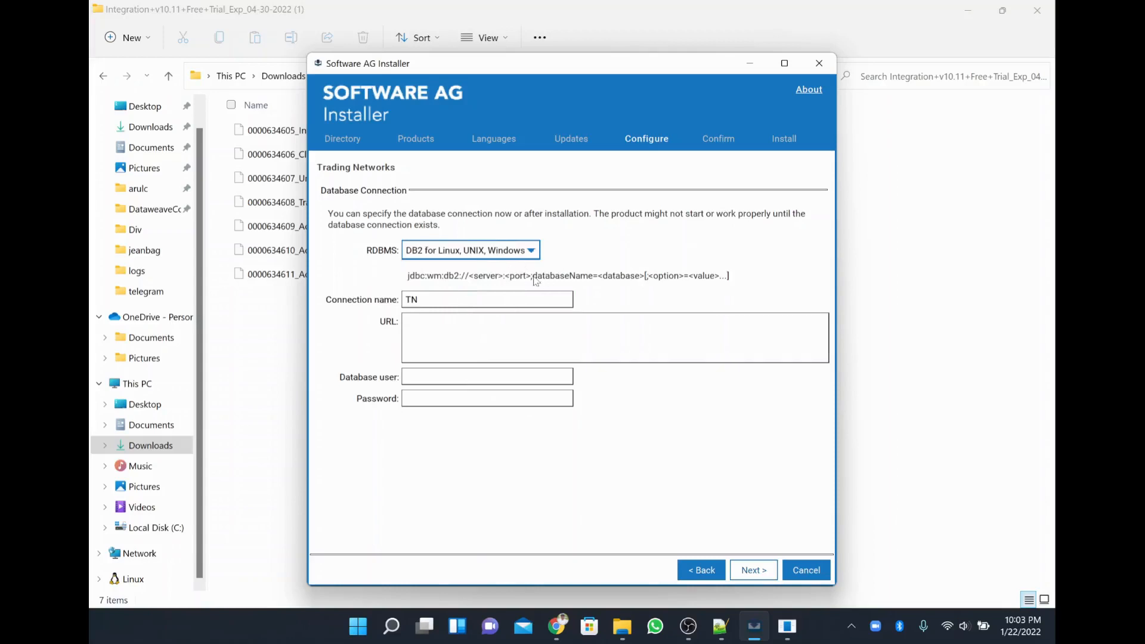
pyautogui.click(518, 250)
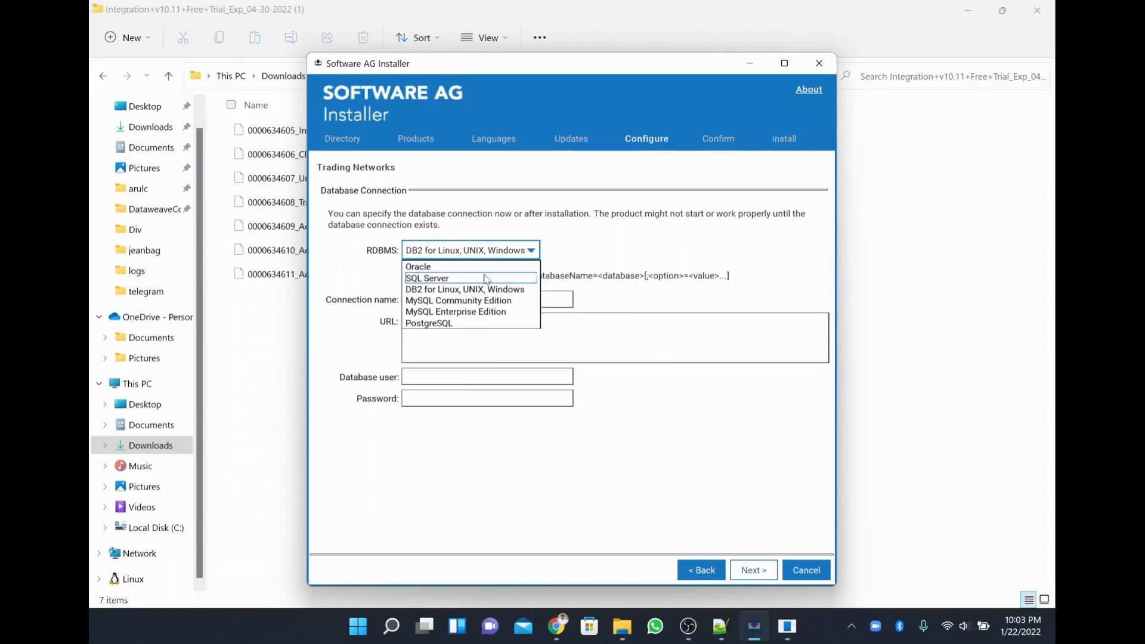
pyautogui.click(494, 267)
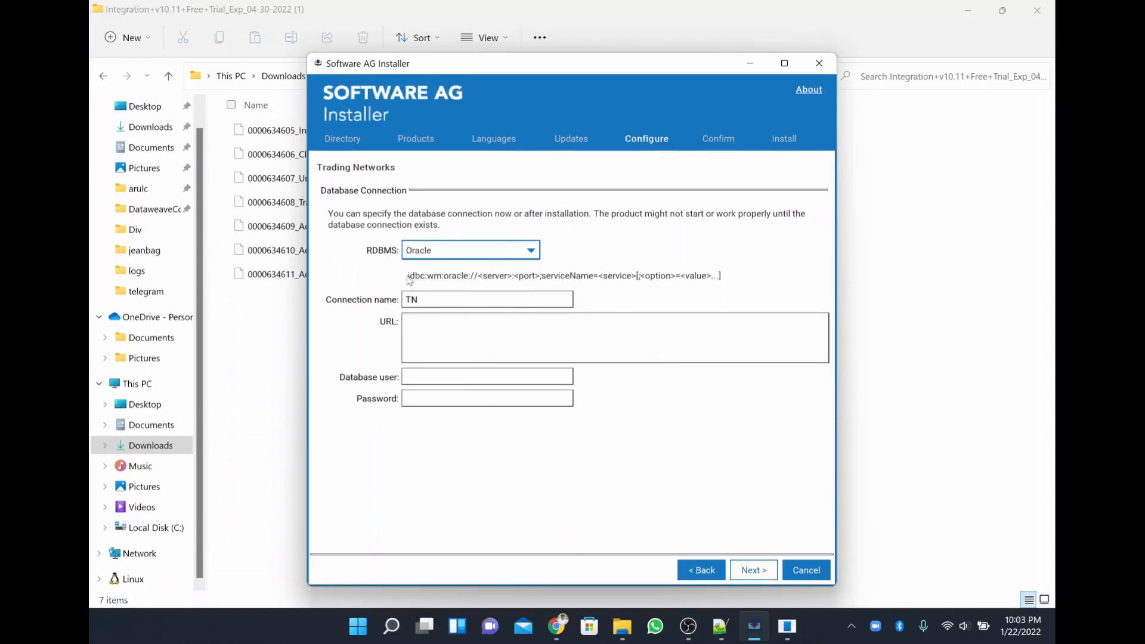
# Fill the JDBC URL from the Oracle template with host localhost, port 1521 and service orcl.
pyautogui.hotkey('ctrl', 'a')
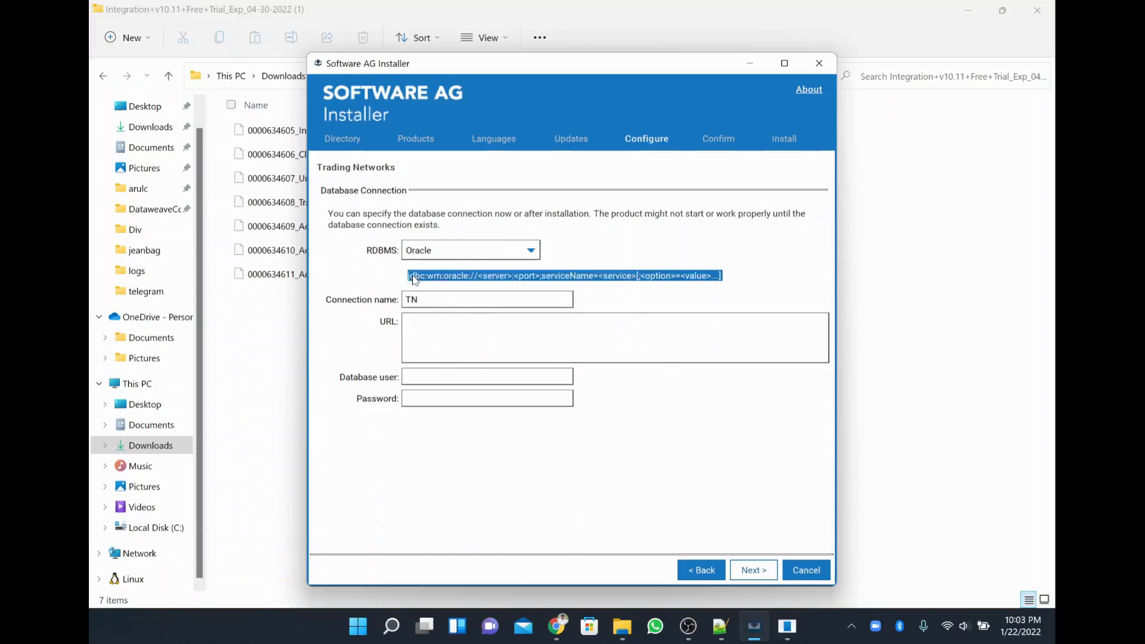
pyautogui.hotkey('ctrl', 'c')
pyautogui.click(424, 333)
pyautogui.hotkey('ctrl', 'v')
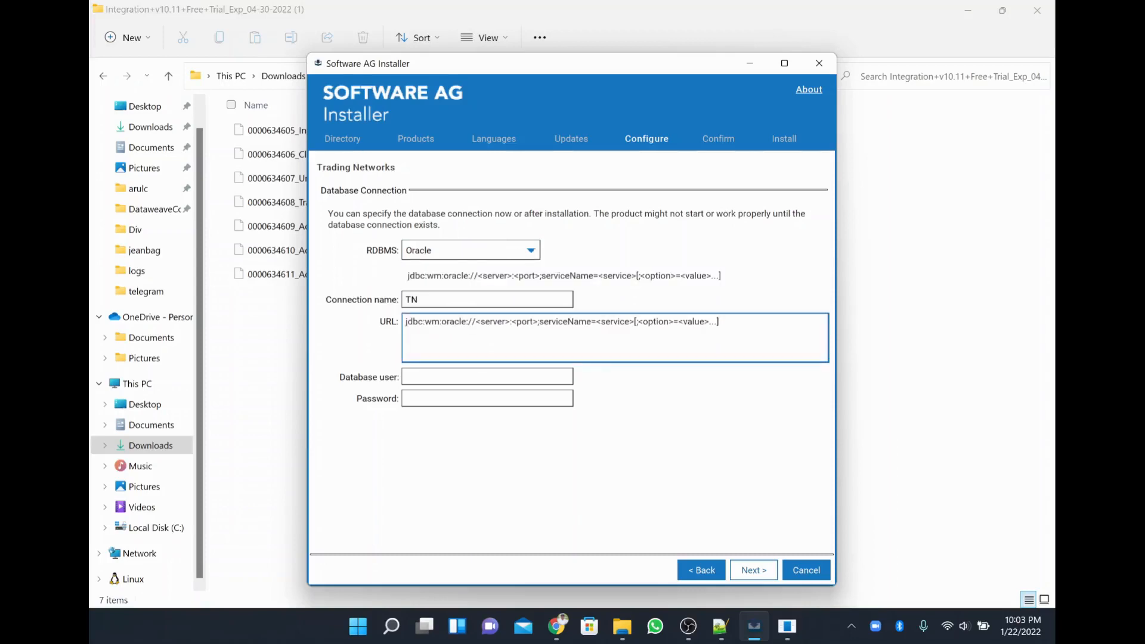
pyautogui.doubleClick(497, 322)
pyautogui.press('BackSpace')
pyautogui.press('BackSpace')
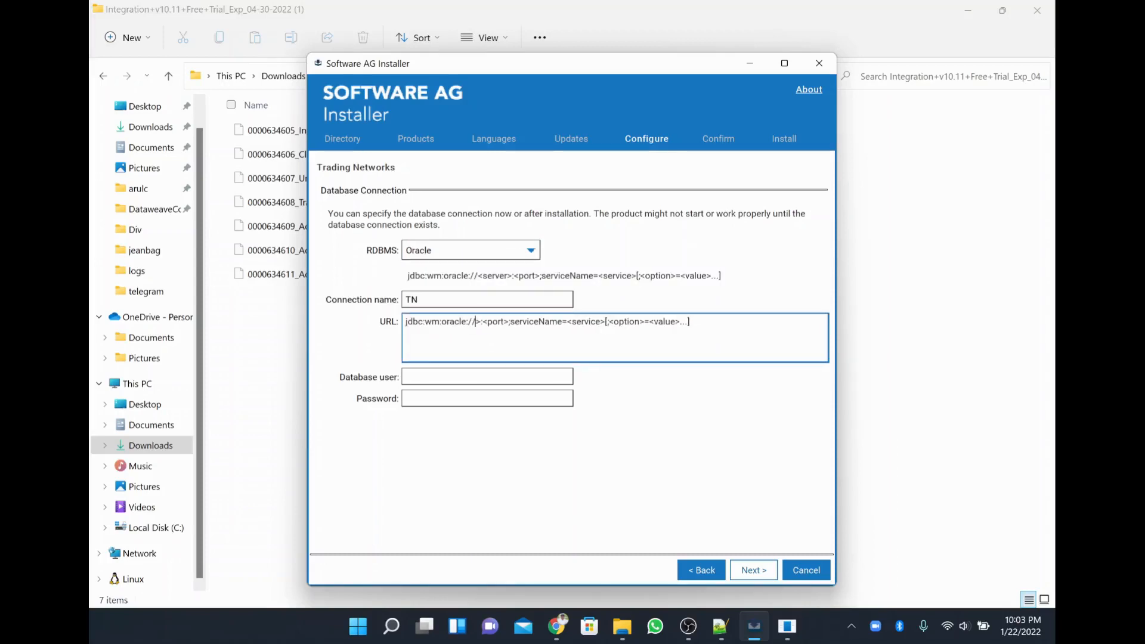
pyautogui.press('Delete')
pyautogui.write('localhost')
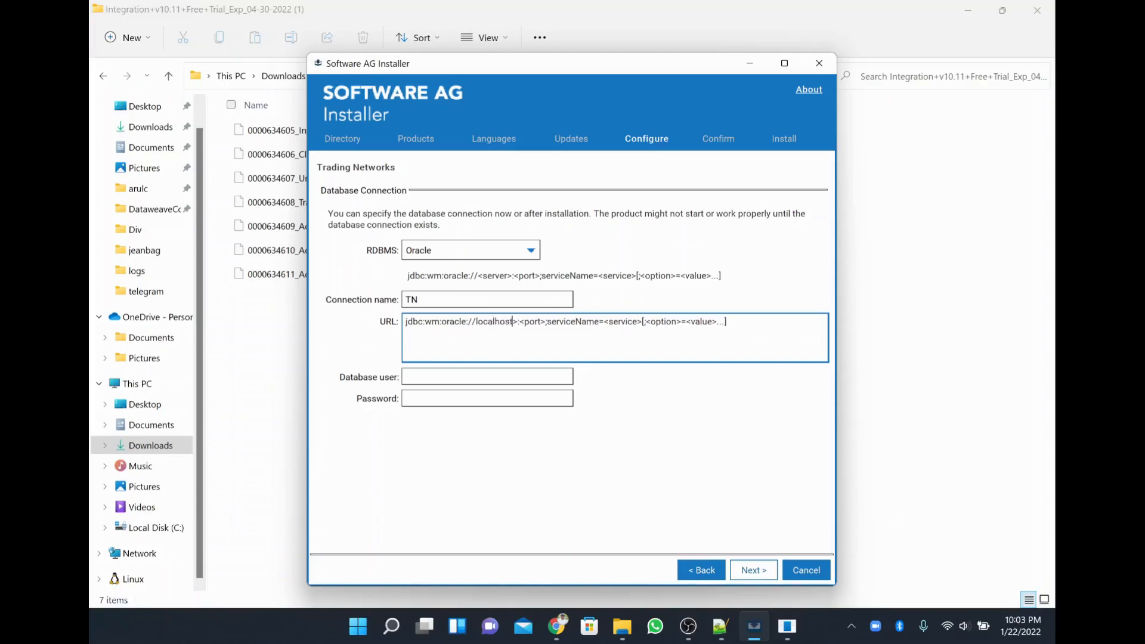
pyautogui.moveTo(513, 321); pyautogui.dragTo(537, 322)
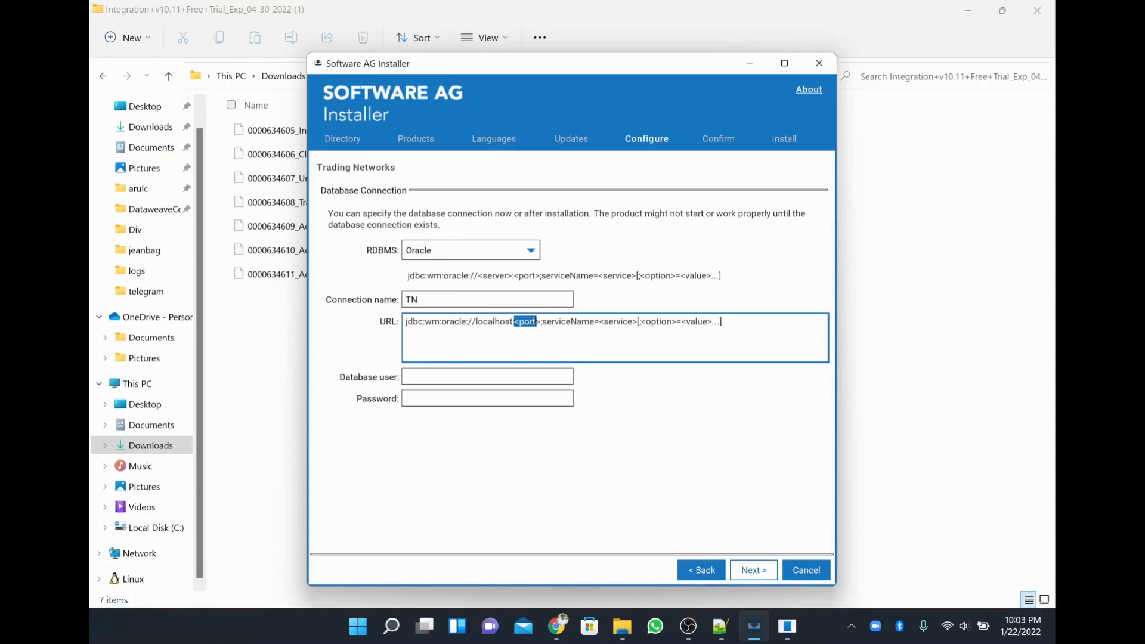
pyautogui.write('14')
pyautogui.press('BackSpace')
pyautogui.write('521')
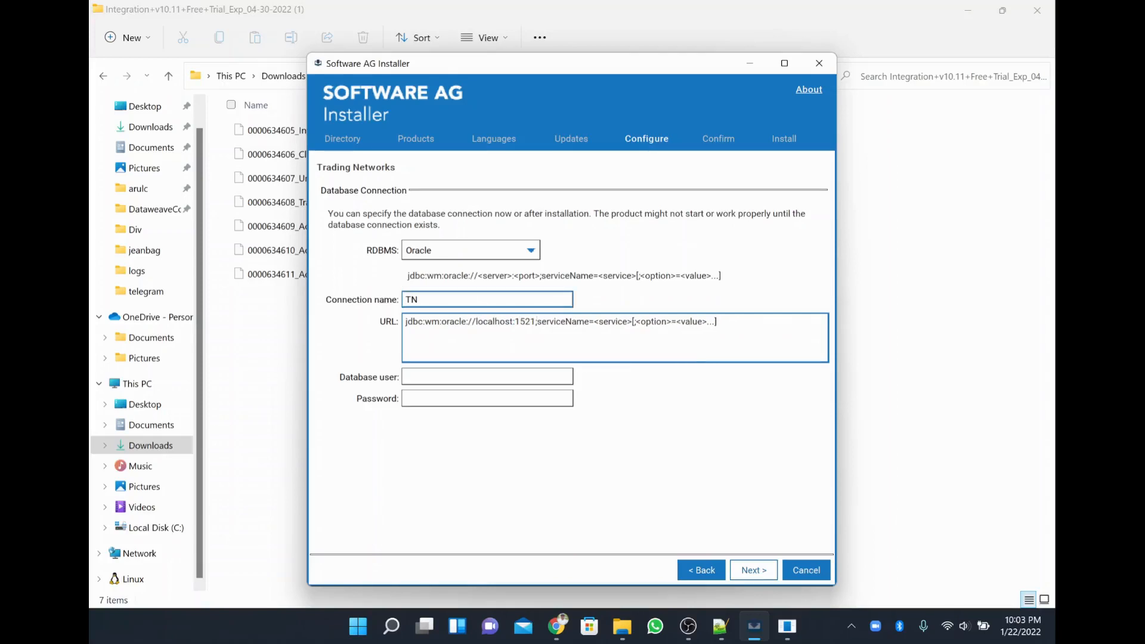
pyautogui.moveTo(594, 321); pyautogui.dragTo(717, 321)
pyautogui.write('orc')
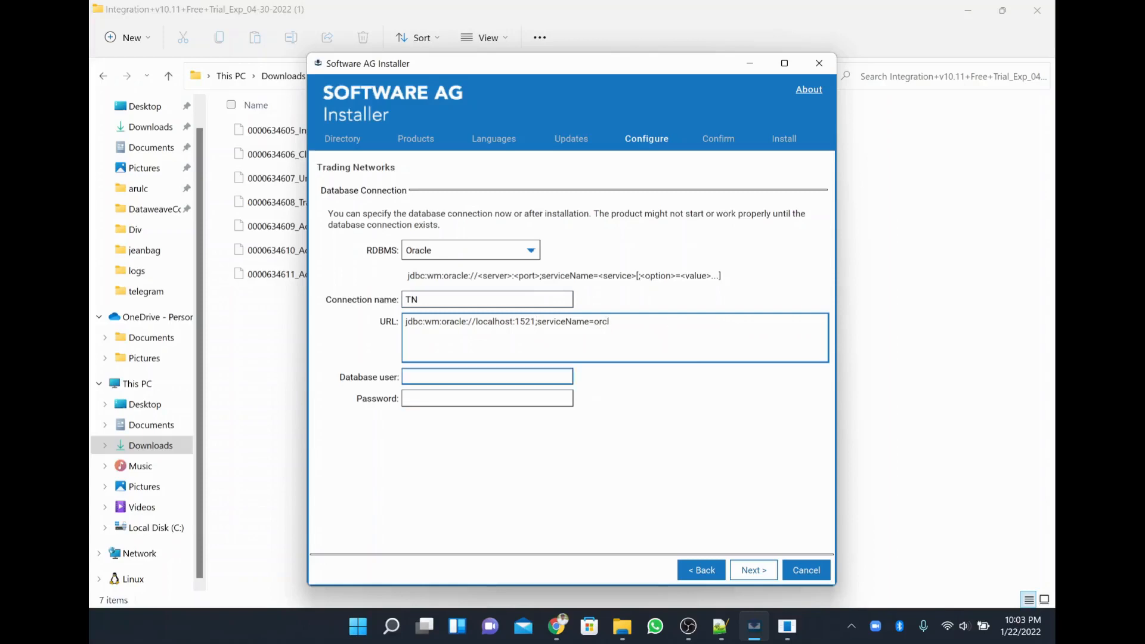
# Paste the database user from the SQL notes, fill the password, and continue to ActiveTransfer settings.
pyautogui.click(487, 376)
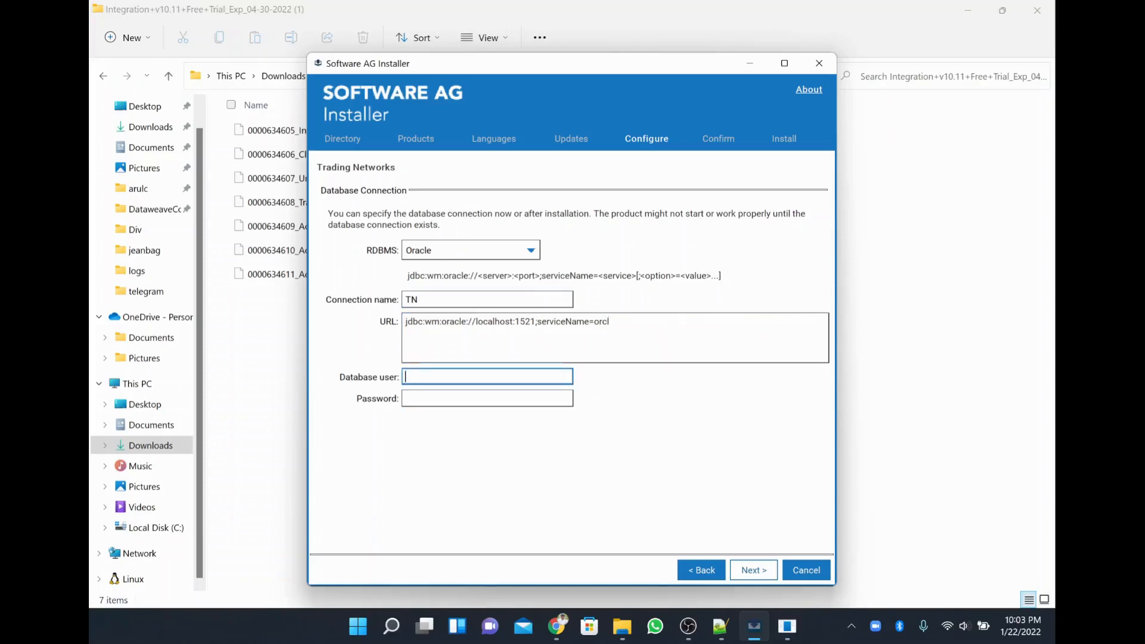
pyautogui.hotkey('alt', 'Tab')
pyautogui.hotkey('alt', 'Tab')
pyautogui.hotkey('alt', 'Tab')
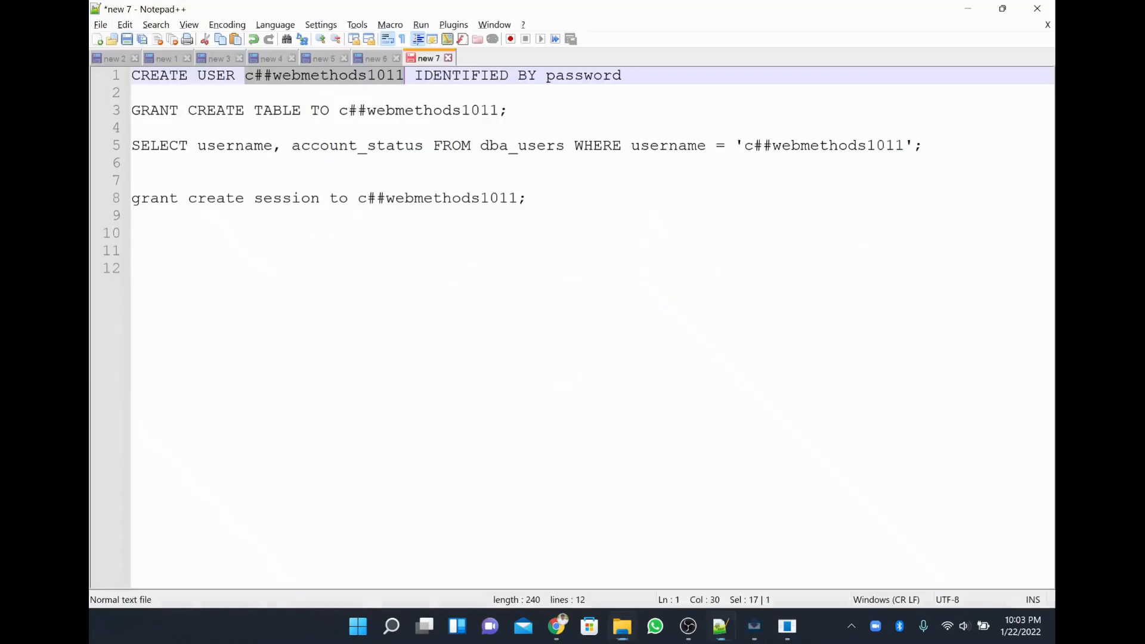
pyautogui.hotkey('alt', 'Tab')
pyautogui.hotkey('alt', 'Tab')
pyautogui.hotkey('alt', 'Tab')
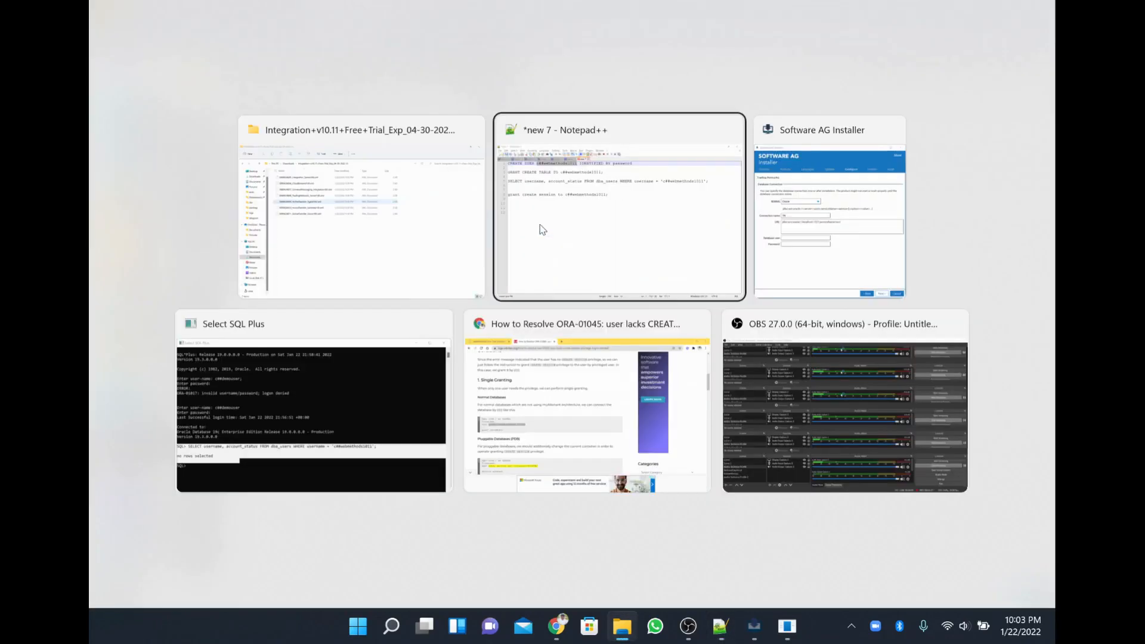
pyautogui.hotkey('ctrl', 'v')
pyautogui.press('Tab')
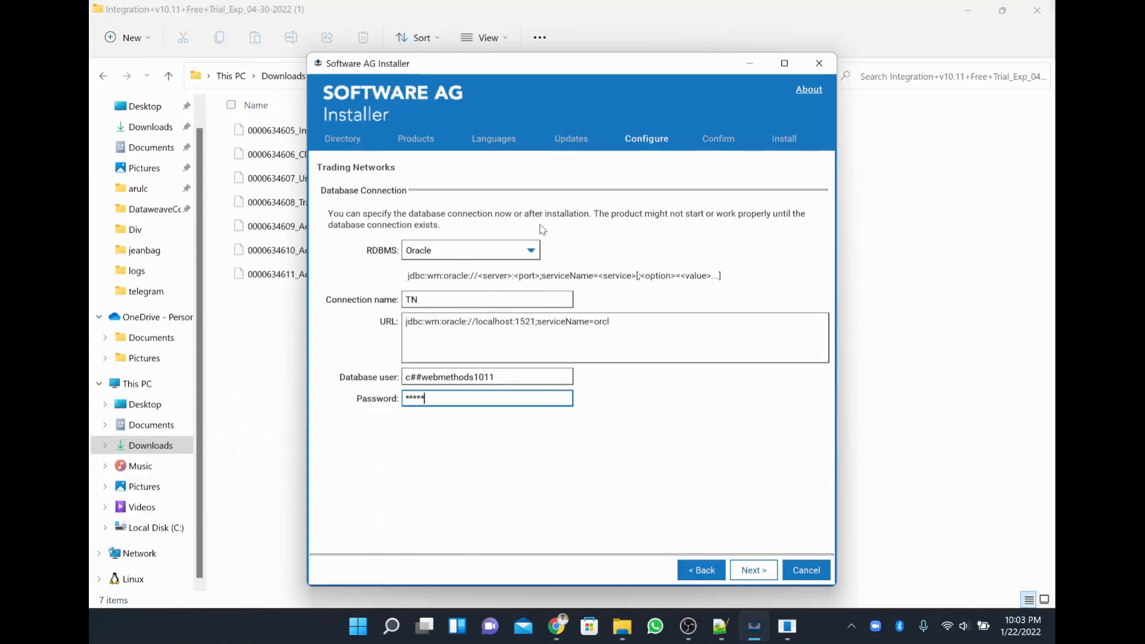
pyautogui.click(765, 574)
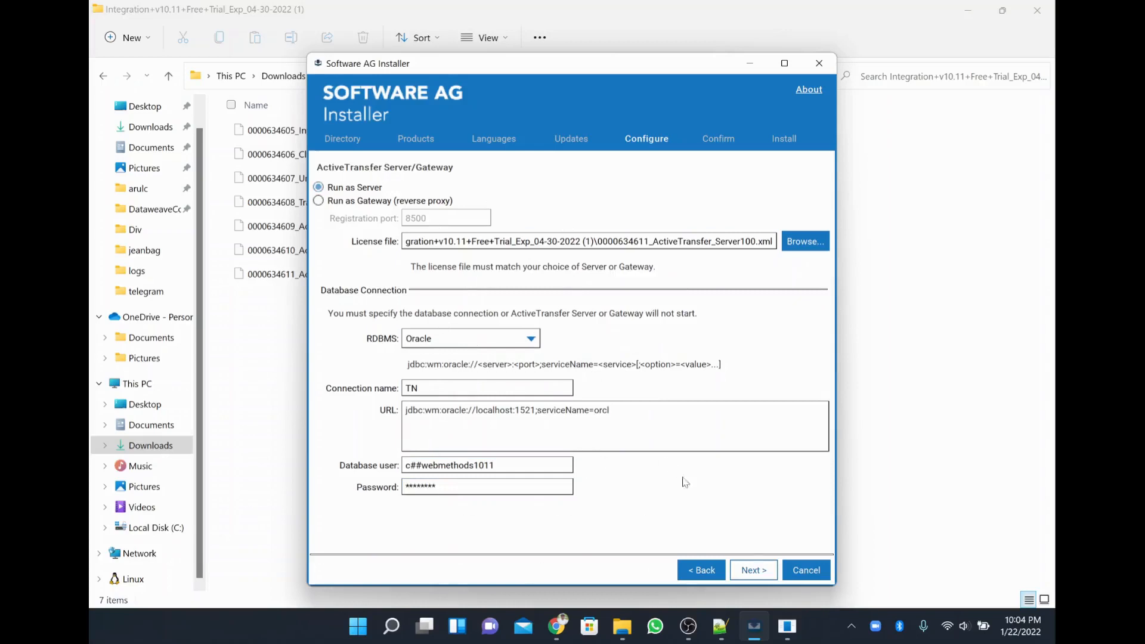
# Keep the ActiveTransfer Server/Gateway and Platform Manager defaults, reaching the Common Directory Service Support database page.
pyautogui.click(753, 570)
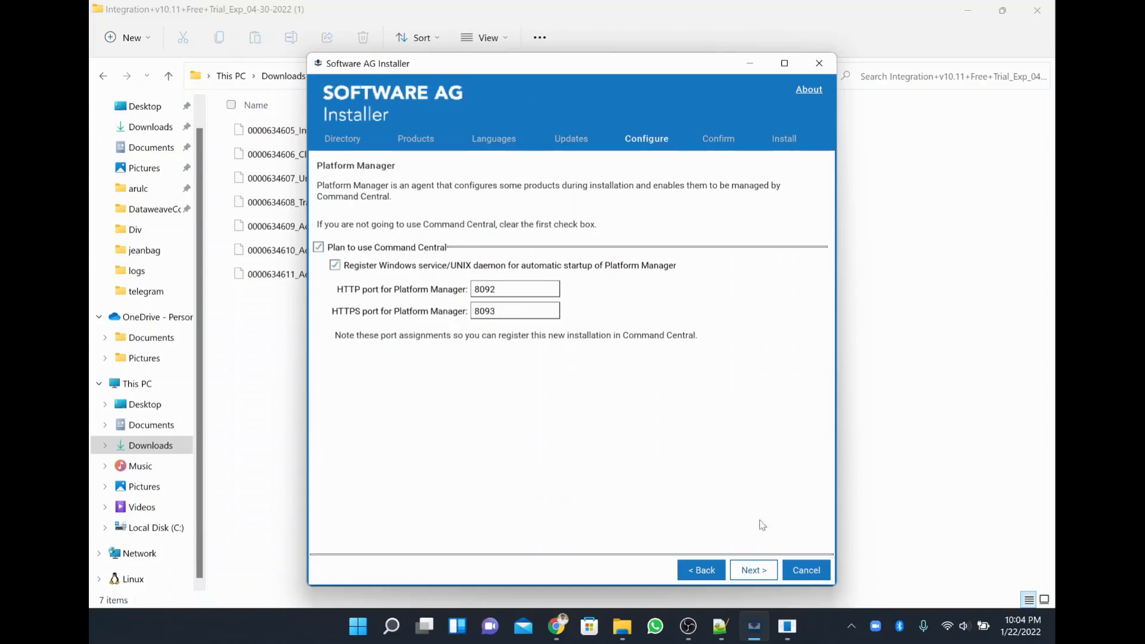
pyautogui.click(756, 572)
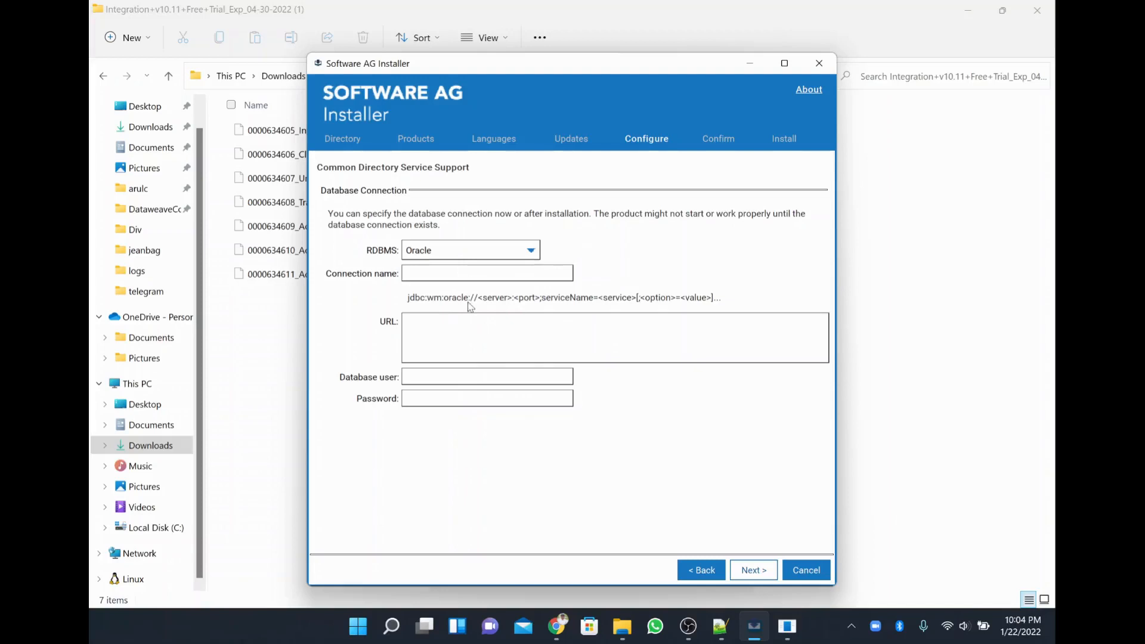
# Name the connection 'CommonDirector' and paste the Oracle JDBC URL template into the URL field.
pyautogui.click(477, 273)
pyautogui.write('Co')
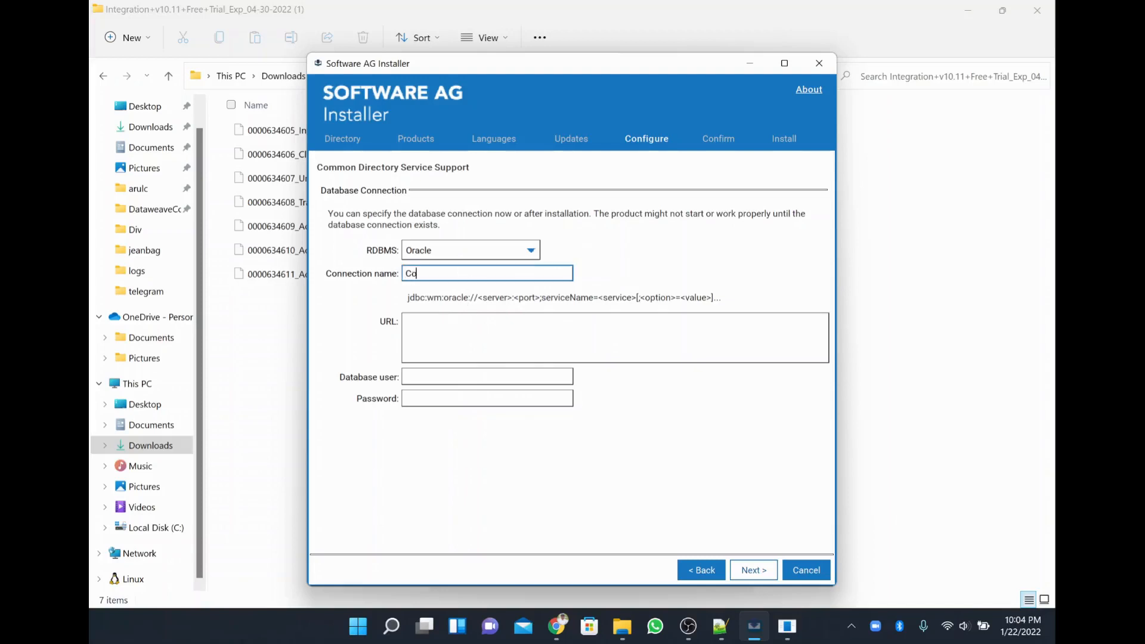
pyautogui.write('mmonDirectory')
pyautogui.click(448, 302)
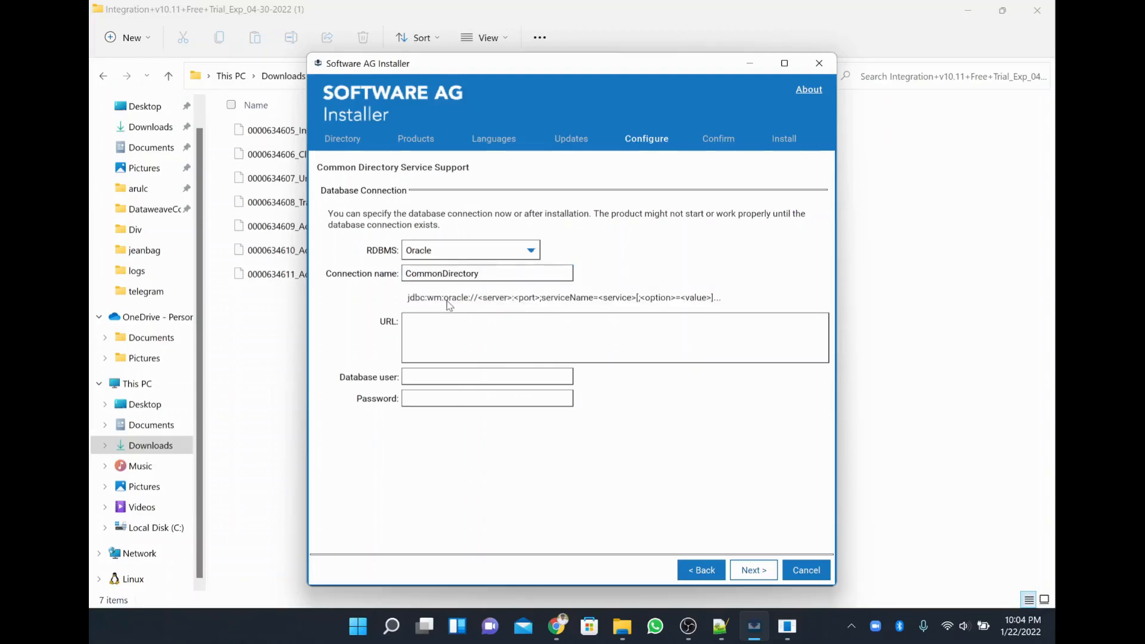
pyautogui.tripleClick(448, 303)
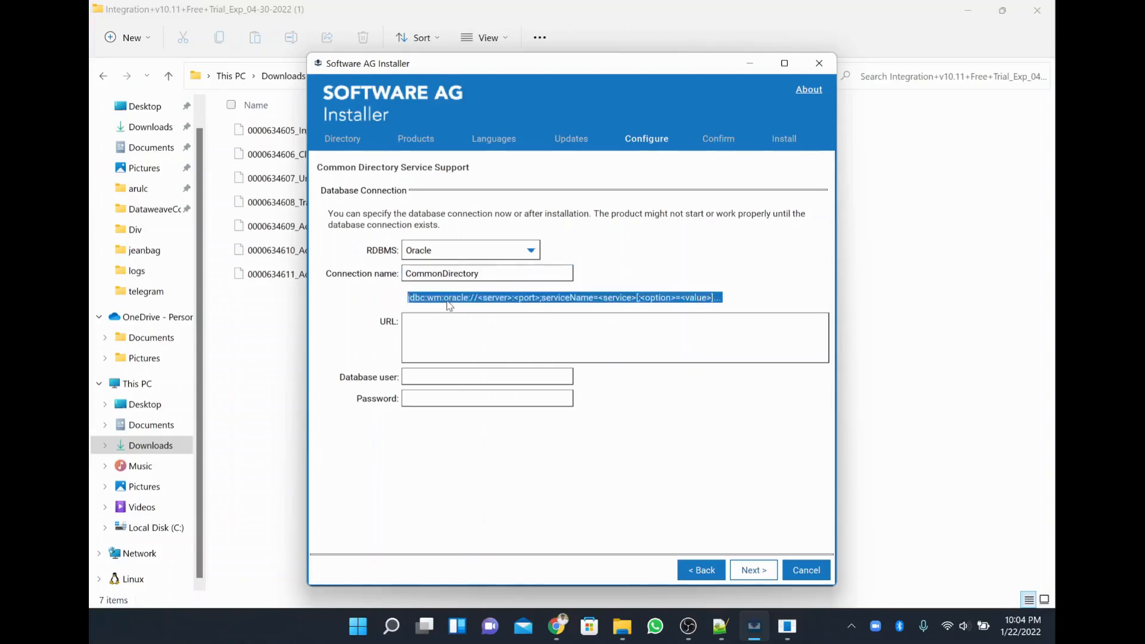
pyautogui.hotkey('ctrl', 'c')
pyautogui.press('Tab')
pyautogui.hotkey('ctrl', 'v')
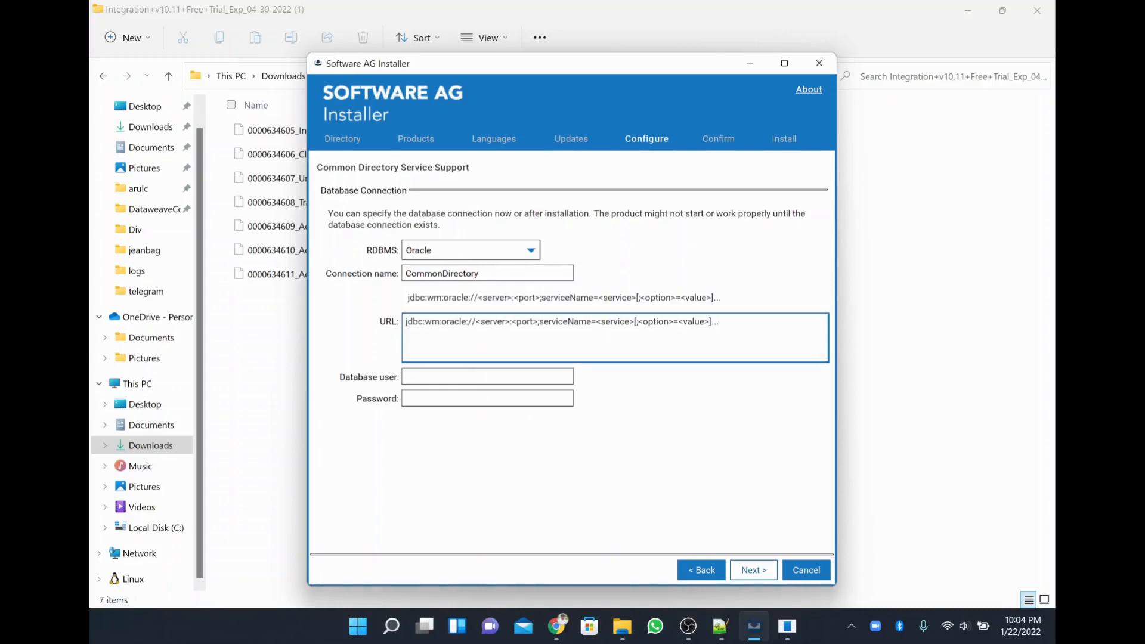
# Edit the URL to host localhost, port 1521 and serviceName orcl.
pyautogui.doubleClick(492, 322)
pyautogui.press('BackSpace')
pyautogui.press('BackSpace')
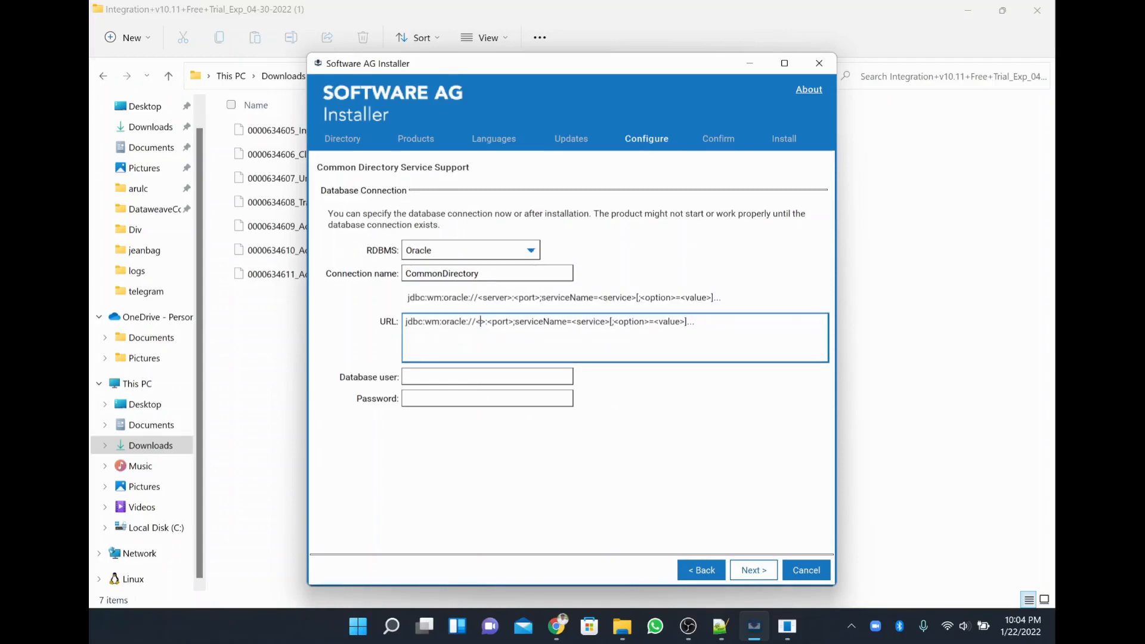
pyautogui.press('Delete')
pyautogui.write('localhost')
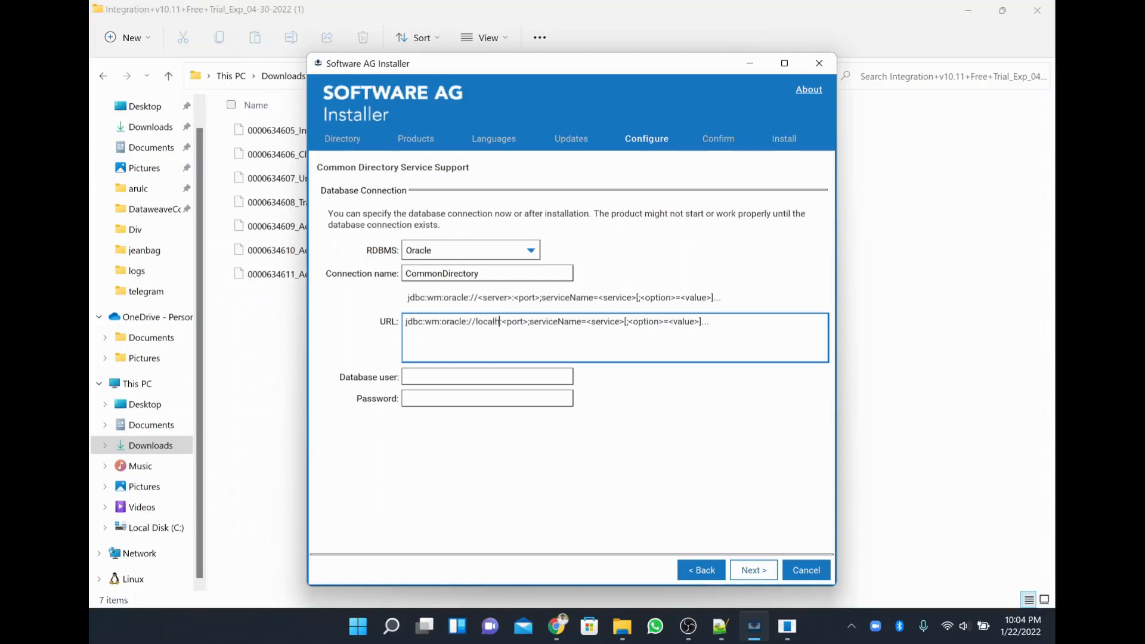
pyautogui.hotkey('shift', 'Right')
pyautogui.hotkey('shift', 'Right')
pyautogui.hotkey('shift', 'Right')
pyautogui.hotkey('shift', 'Right')
pyautogui.hotkey('shift', 'Right')
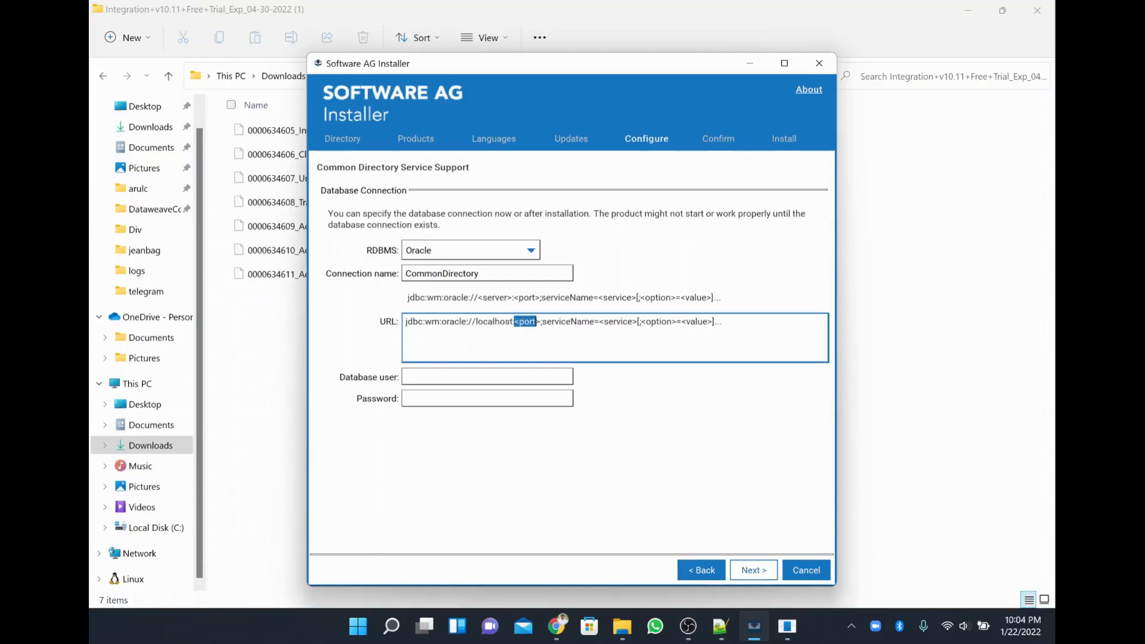
pyautogui.write('1521')
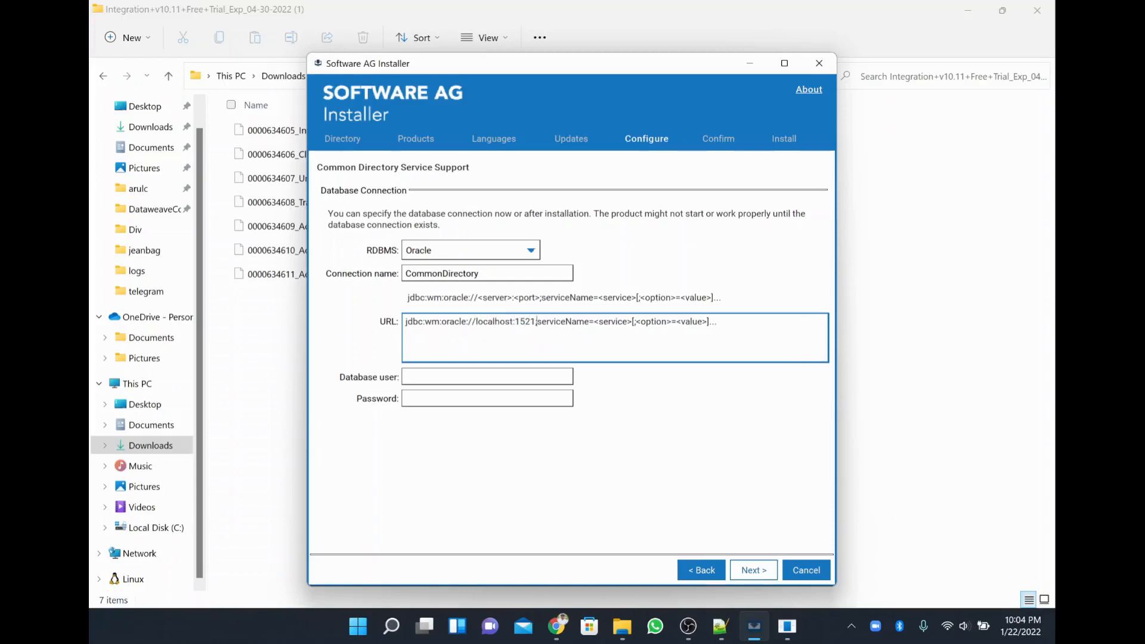
pyautogui.hotkey('shift', 'End')
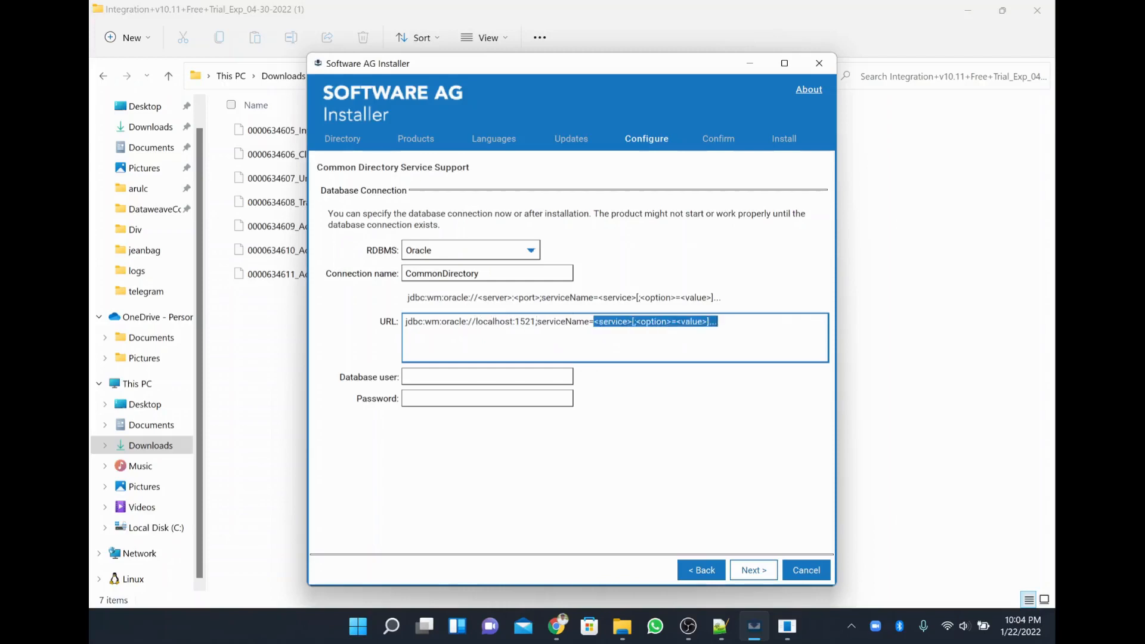
pyautogui.write('or')
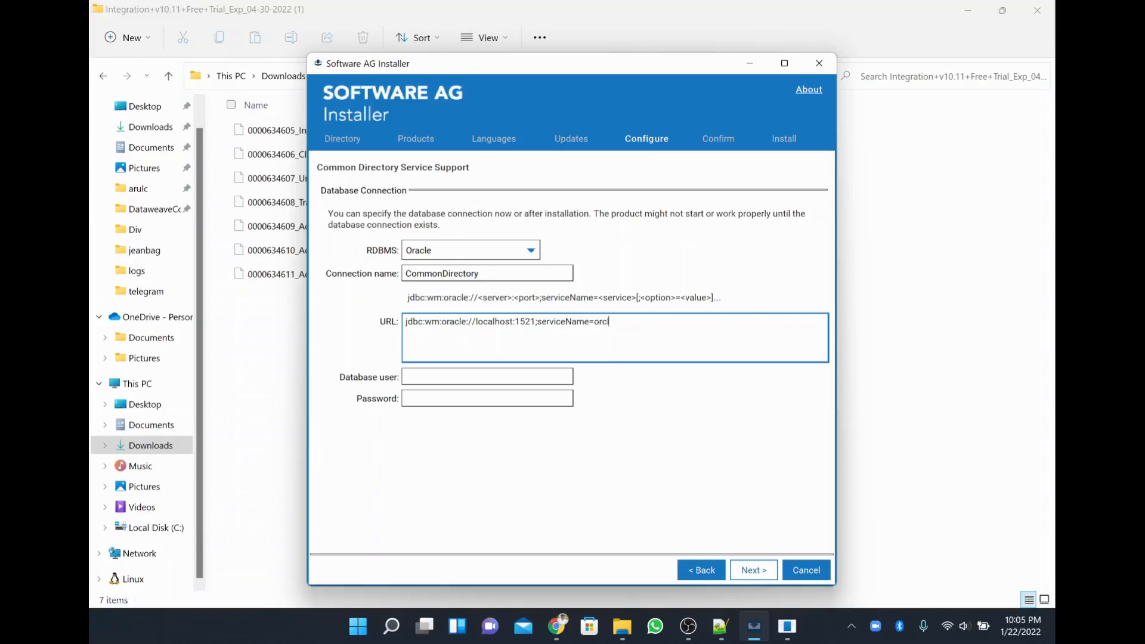
# Paste the database user from the notes, enter its password, and continue to My webMethods Server.
pyautogui.press('Tab')
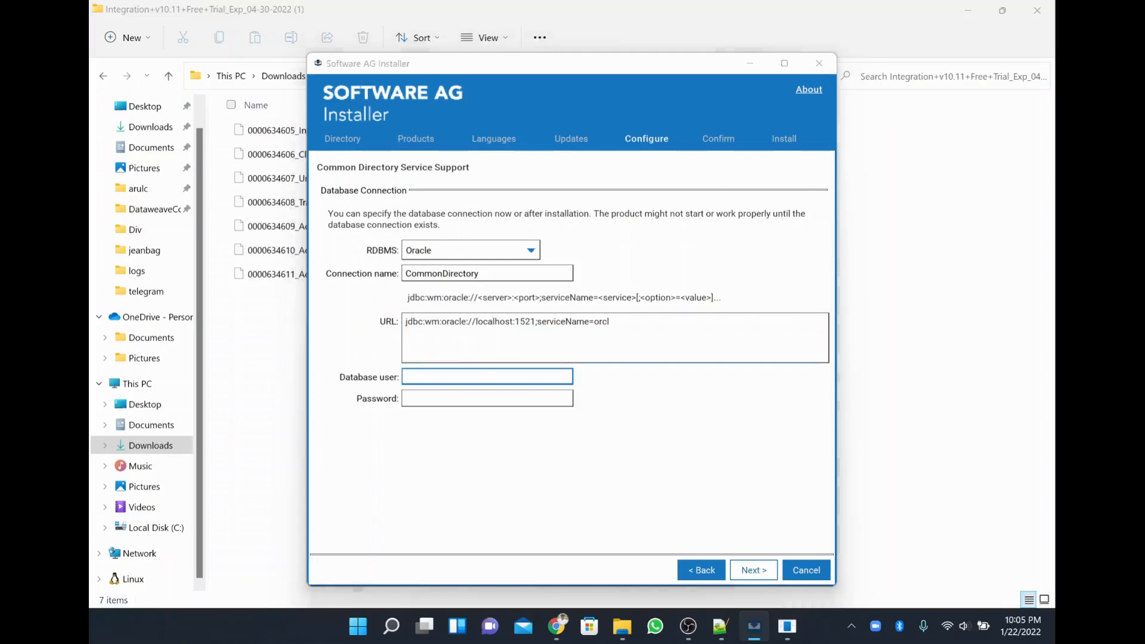
pyautogui.hotkey('alt', 'Tab')
pyautogui.hotkey('alt', 'Tab')
pyautogui.hotkey('alt', 'Tab')
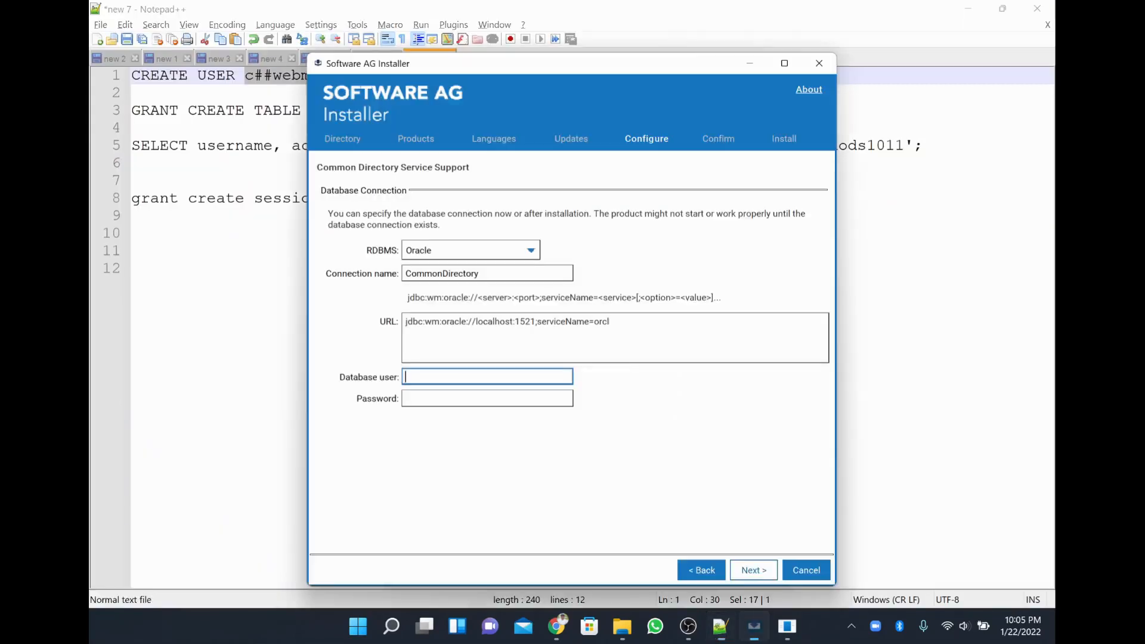
pyautogui.hotkey('ctrl', 'v')
pyautogui.press('Tab')
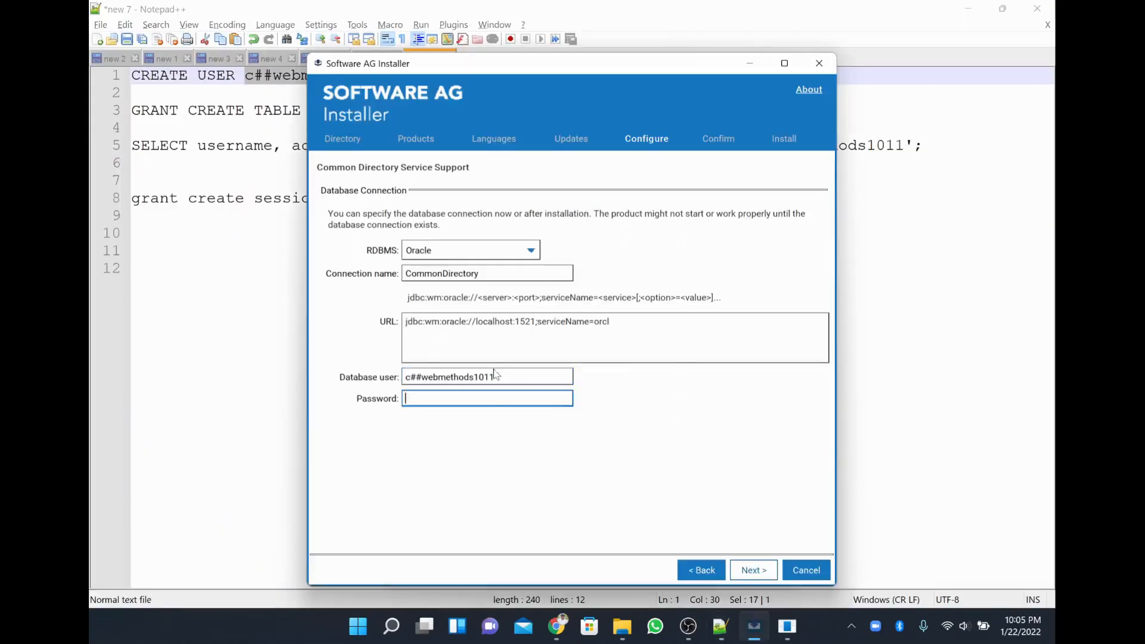
pyautogui.write('****')
pyautogui.click(766, 570)
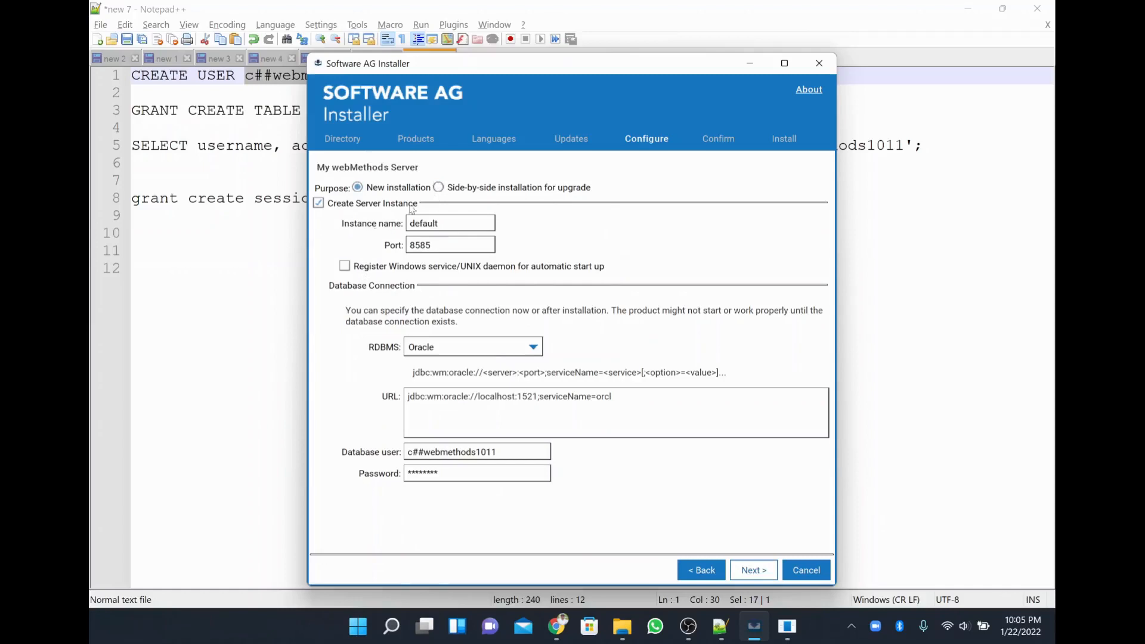
# Keep My webMethods Server on port 8585, register it as a Windows service, and continue.
pyautogui.doubleClick(431, 245)
pyautogui.click(445, 269)
pyautogui.click(611, 396)
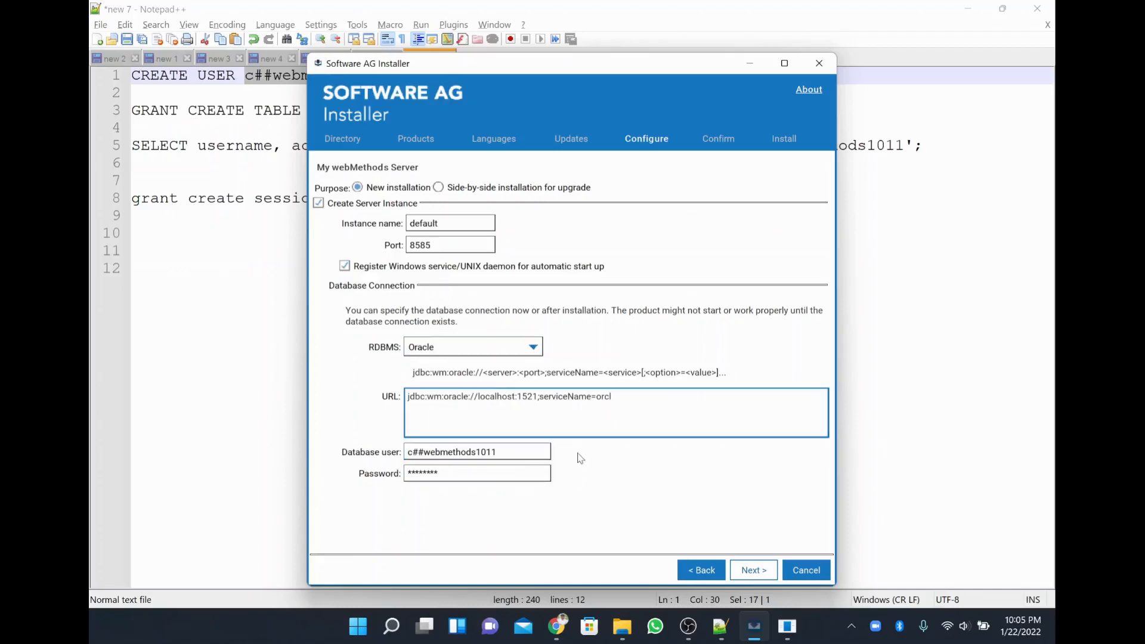
pyautogui.click(755, 570)
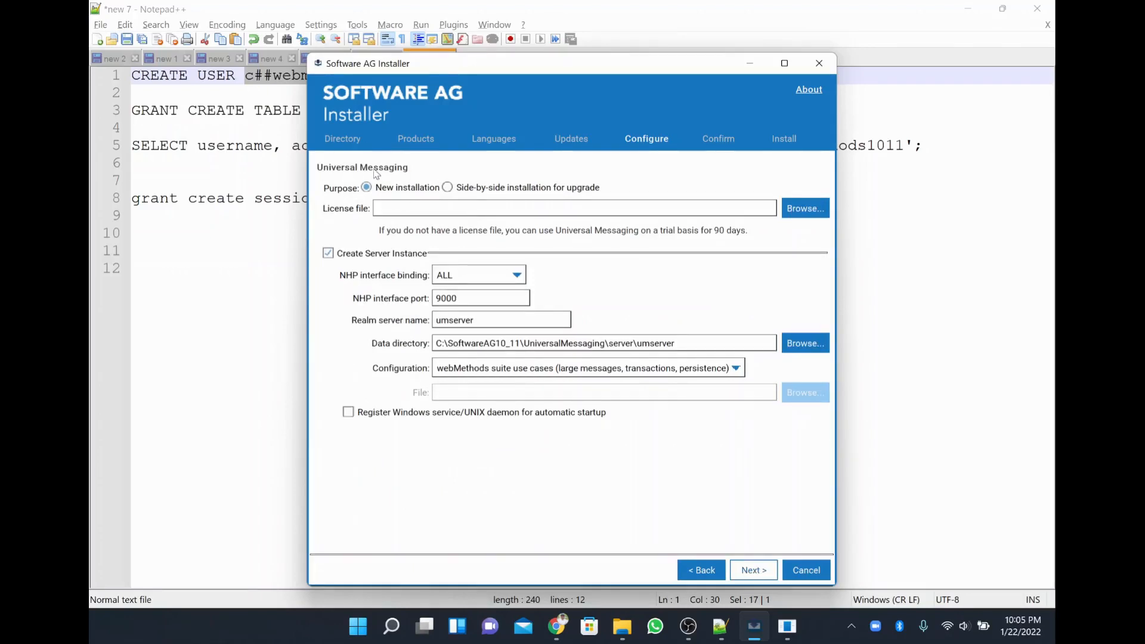
pyautogui.click(808, 211)
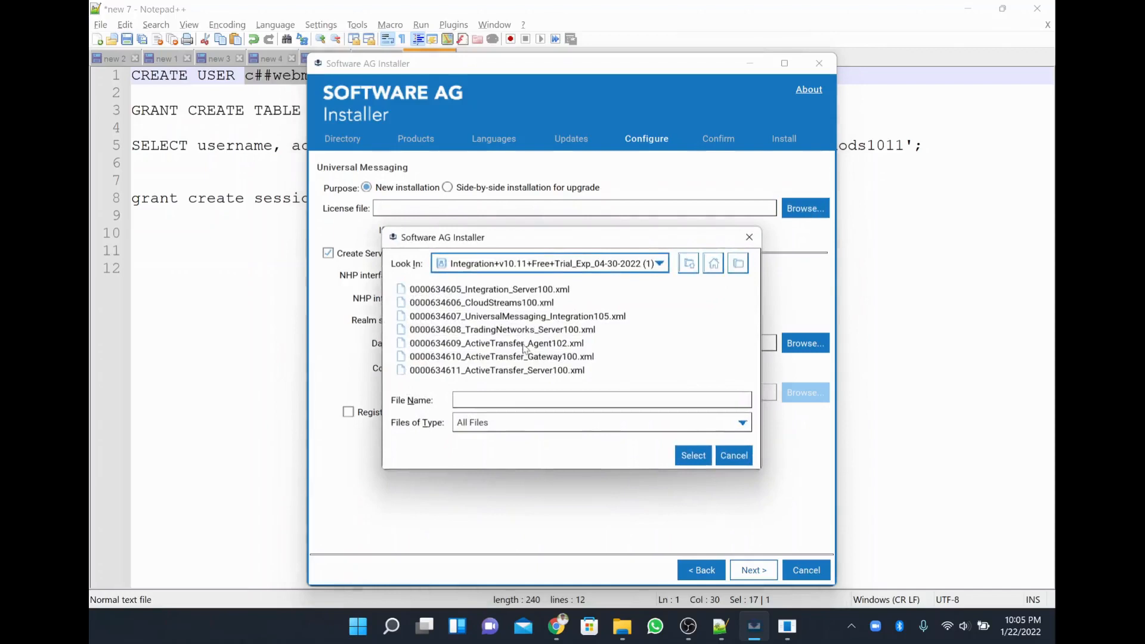
pyautogui.doubleClick(524, 316)
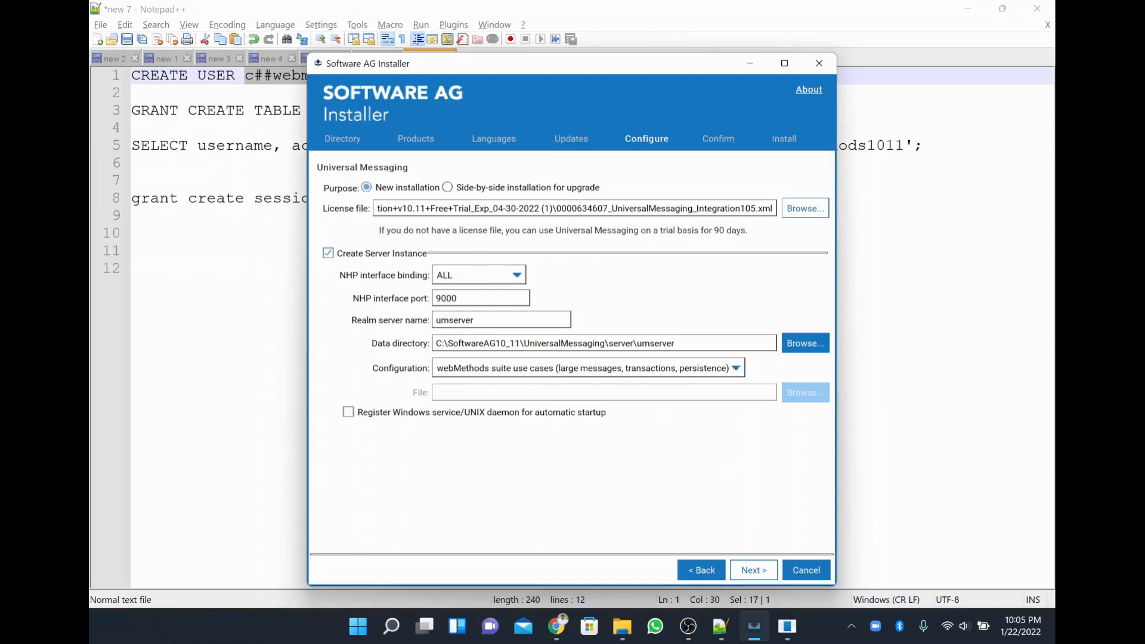
pyautogui.click(451, 275)
pyautogui.click(517, 276)
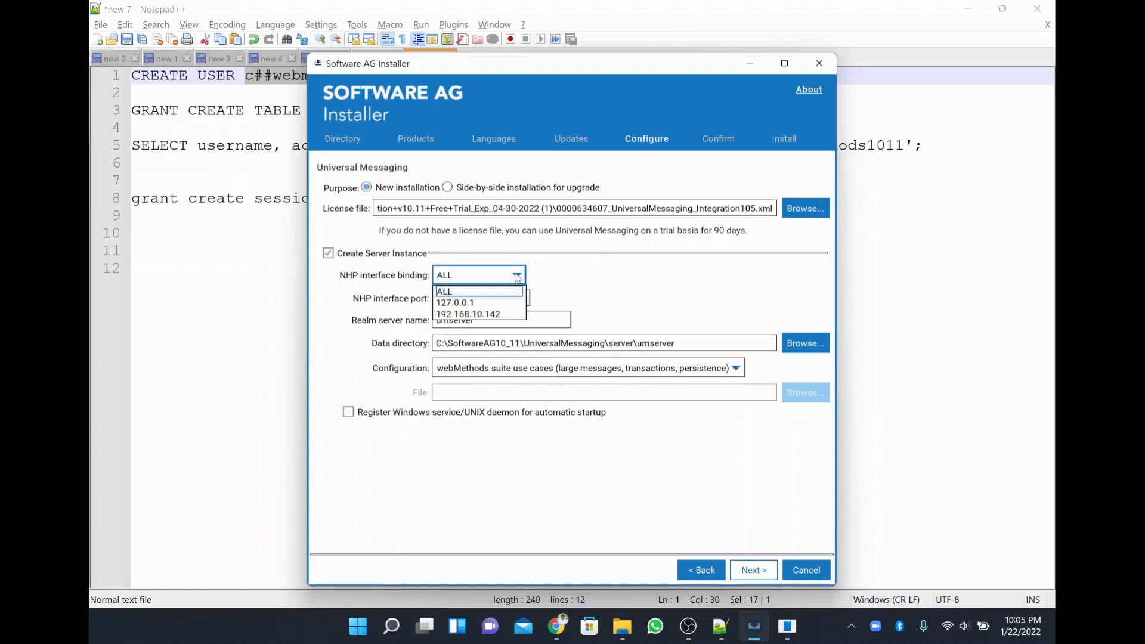
pyautogui.click(574, 274)
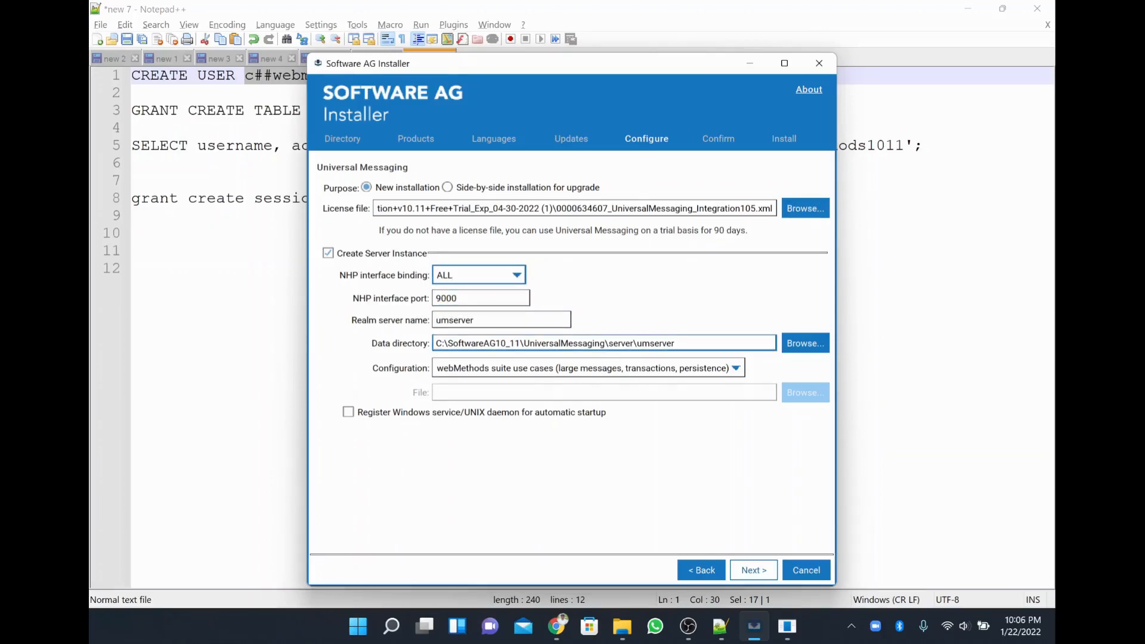
# Keep the webMethods suite use cases configuration, register Universal Messaging as a Windows service, and continue.
pyautogui.moveTo(448, 343); pyautogui.dragTo(515, 342)
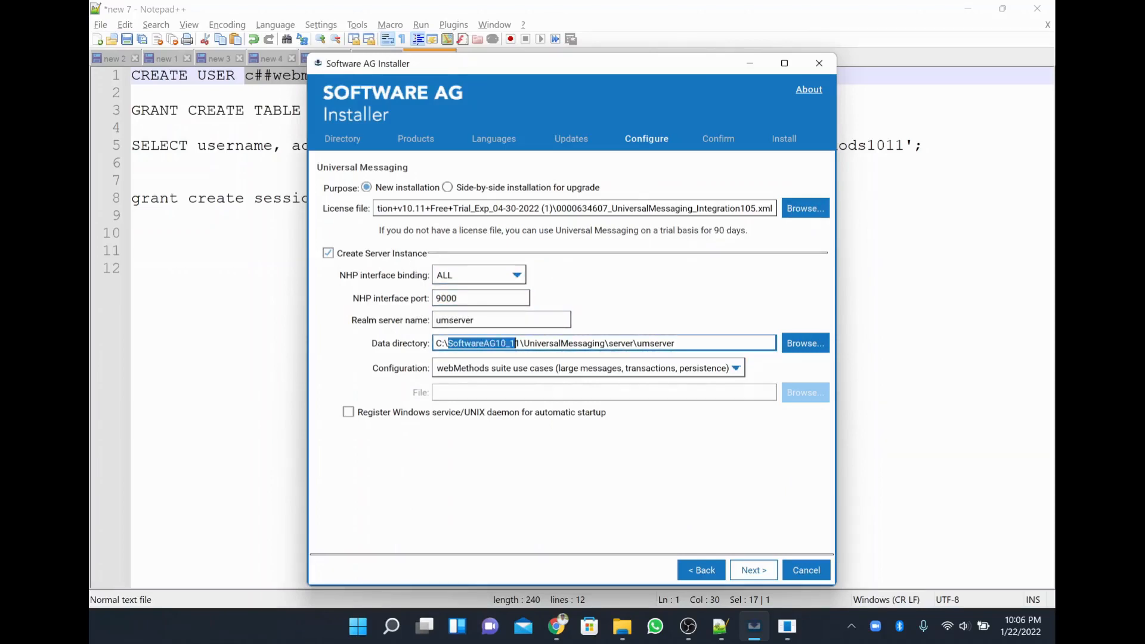
pyautogui.click(629, 369)
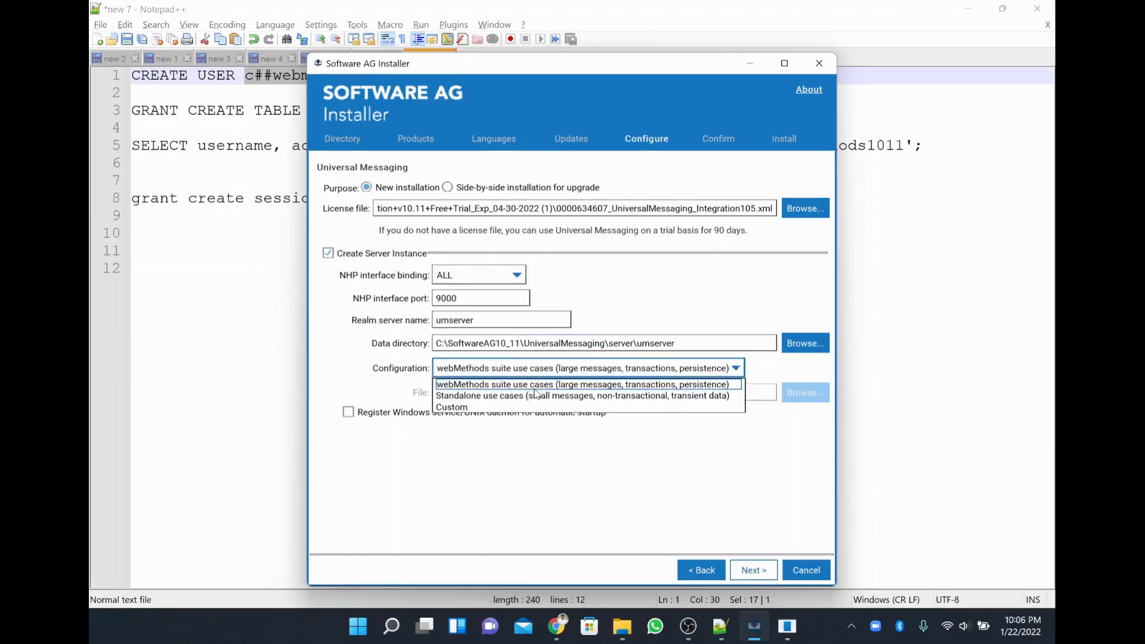
pyautogui.click(614, 316)
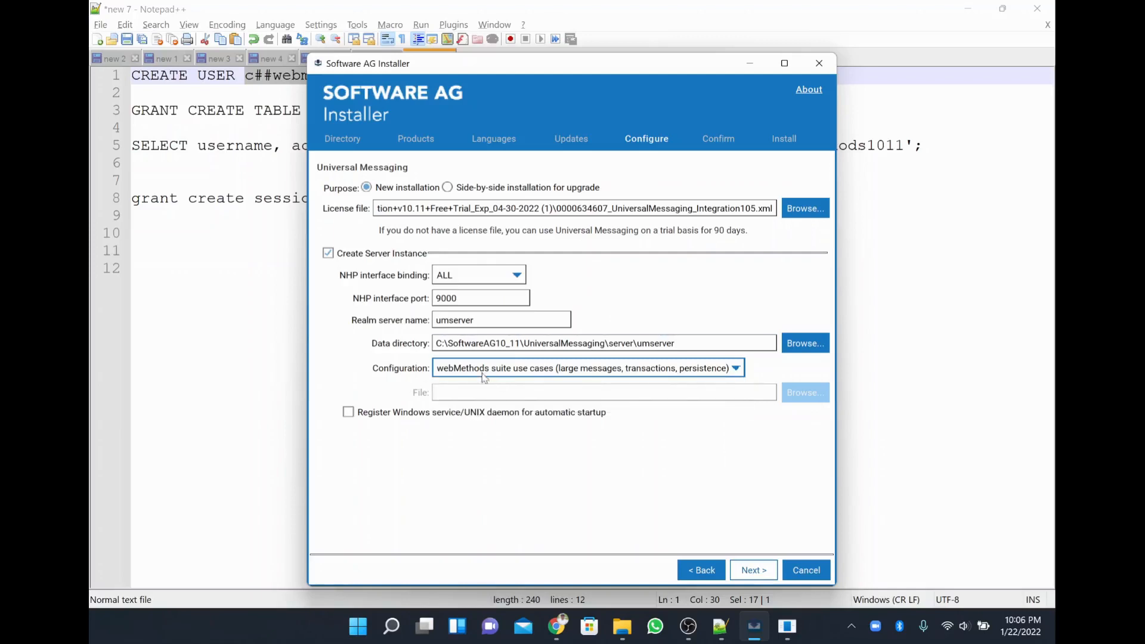
pyautogui.click(529, 370)
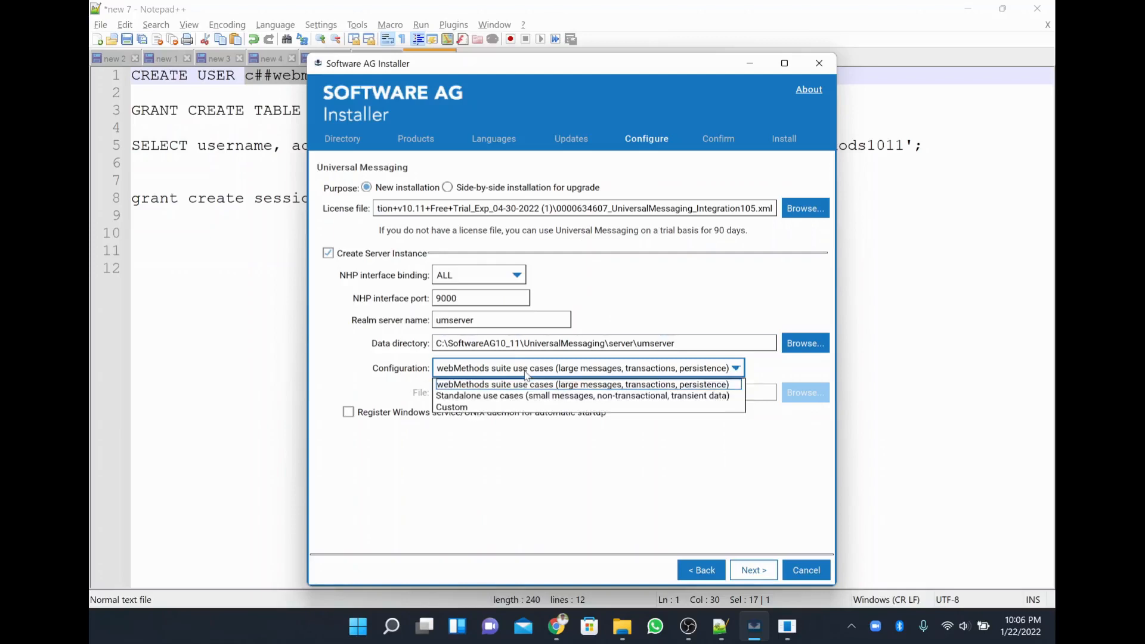
pyautogui.click(330, 374)
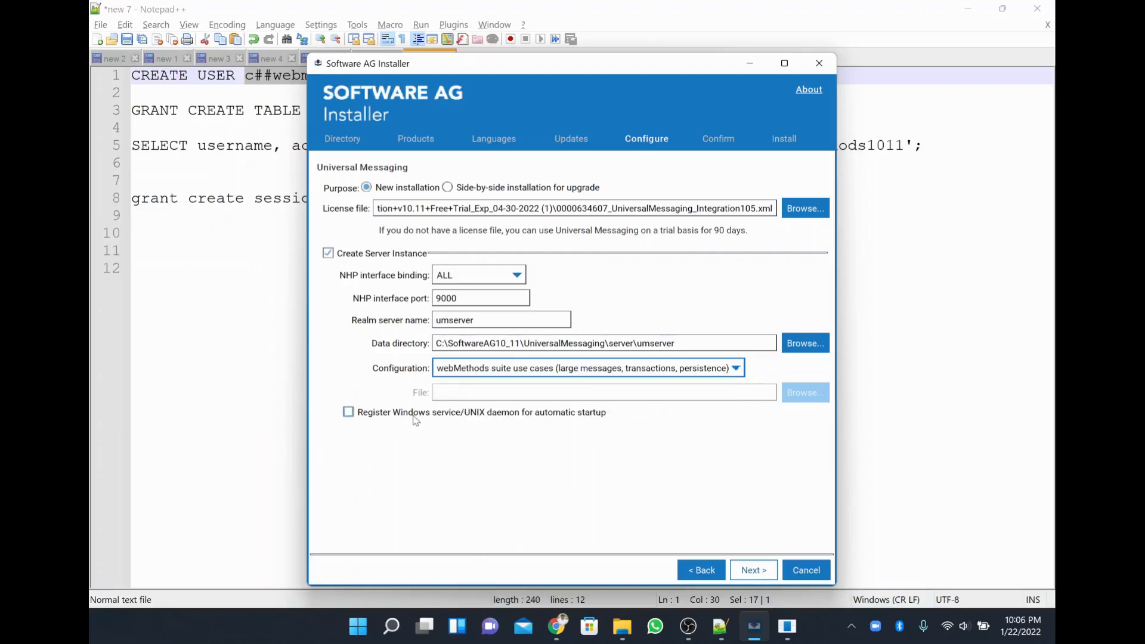
pyautogui.click(413, 413)
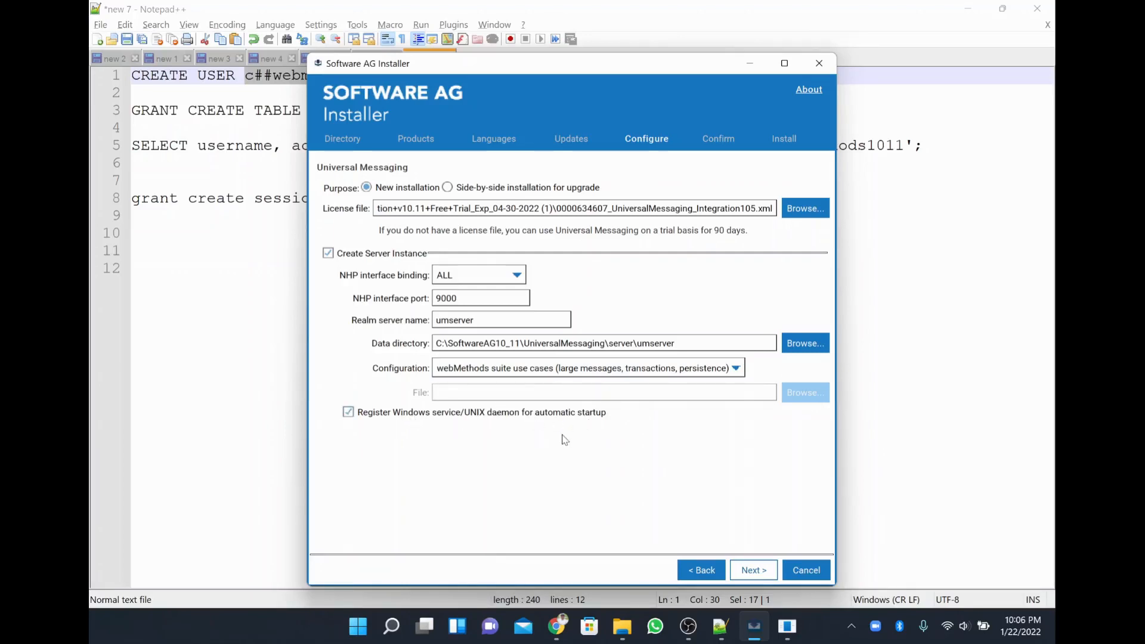
pyautogui.click(754, 567)
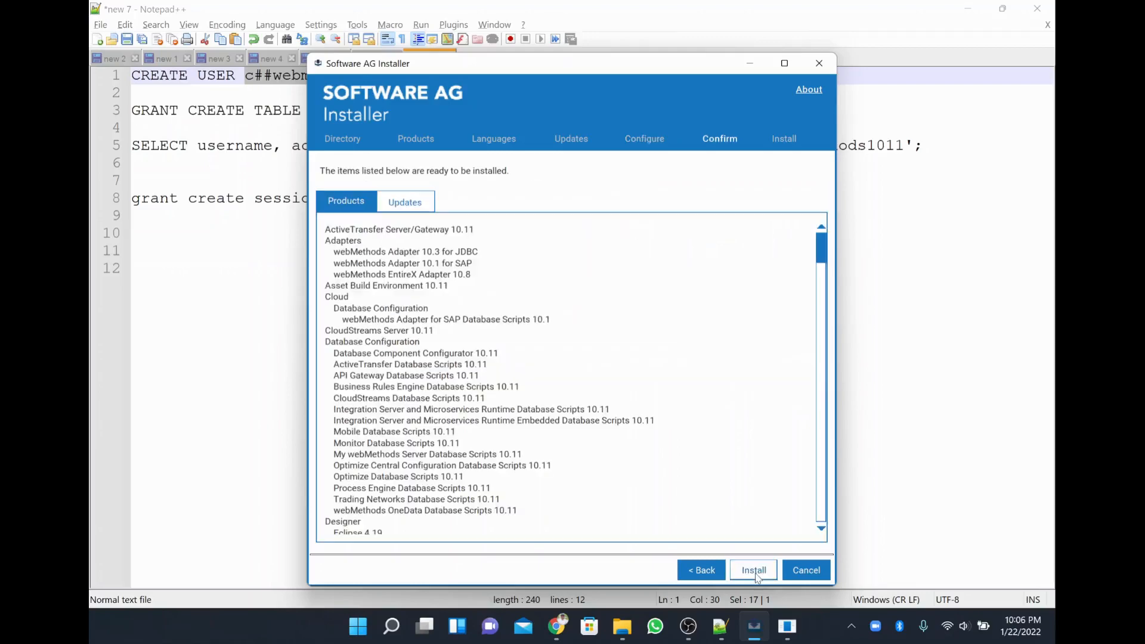
# Review the Products and Updates lists, then install everything listed.
pyautogui.scroll(-15, 537, 283)
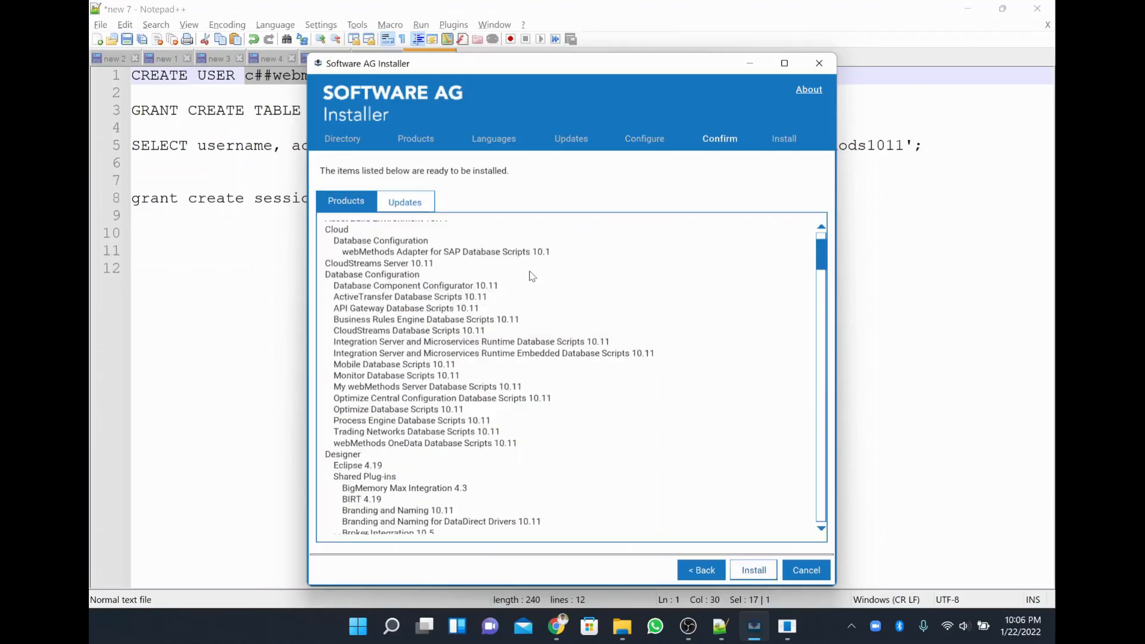
pyautogui.scroll(-10, 533, 276)
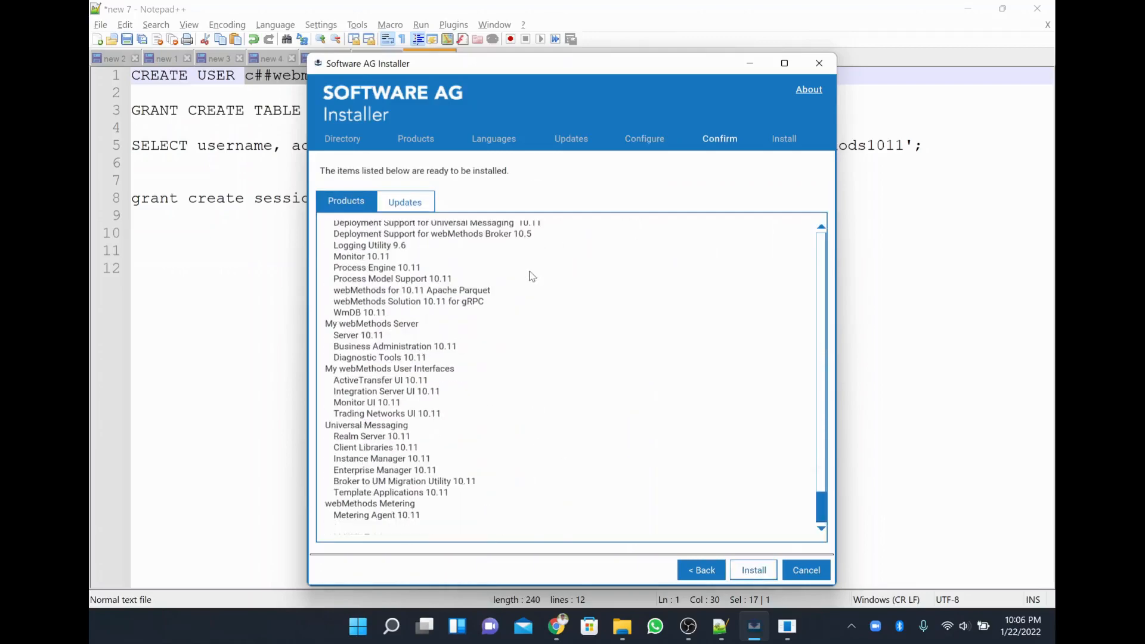
pyautogui.click(419, 205)
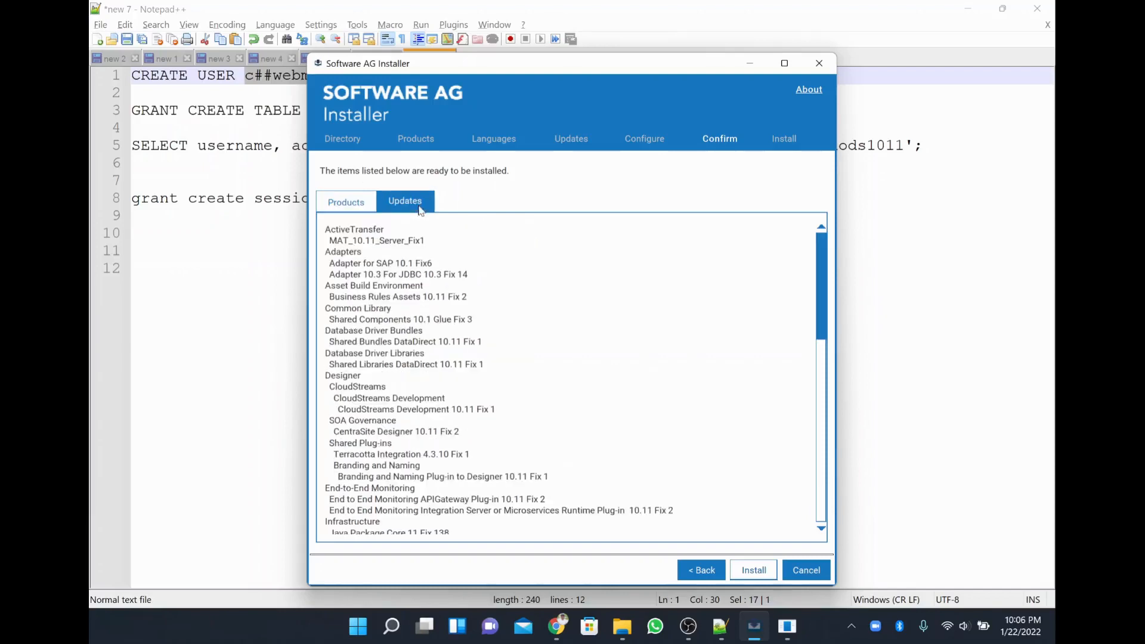
pyautogui.scroll(-5, 588, 381)
pyautogui.scroll(-5, 592, 400)
pyautogui.scroll(10, 591, 400)
pyautogui.click(769, 575)
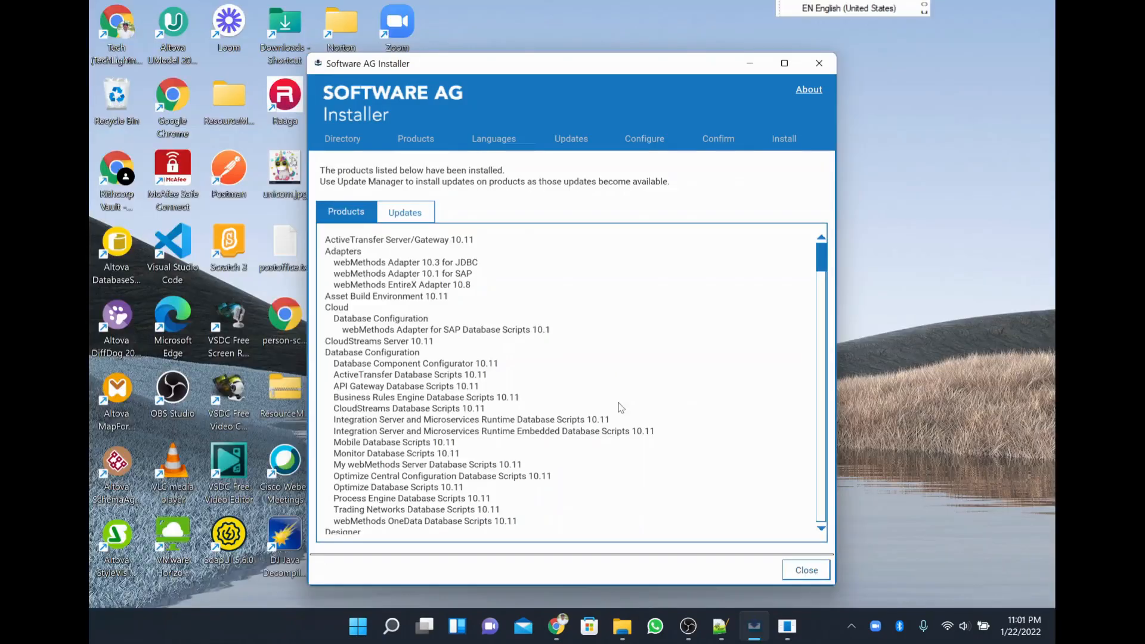
# Review installed products and updates such as EDI Module 9.12 Fix 13, then close the installer.
pyautogui.scroll(-20, 620, 407)
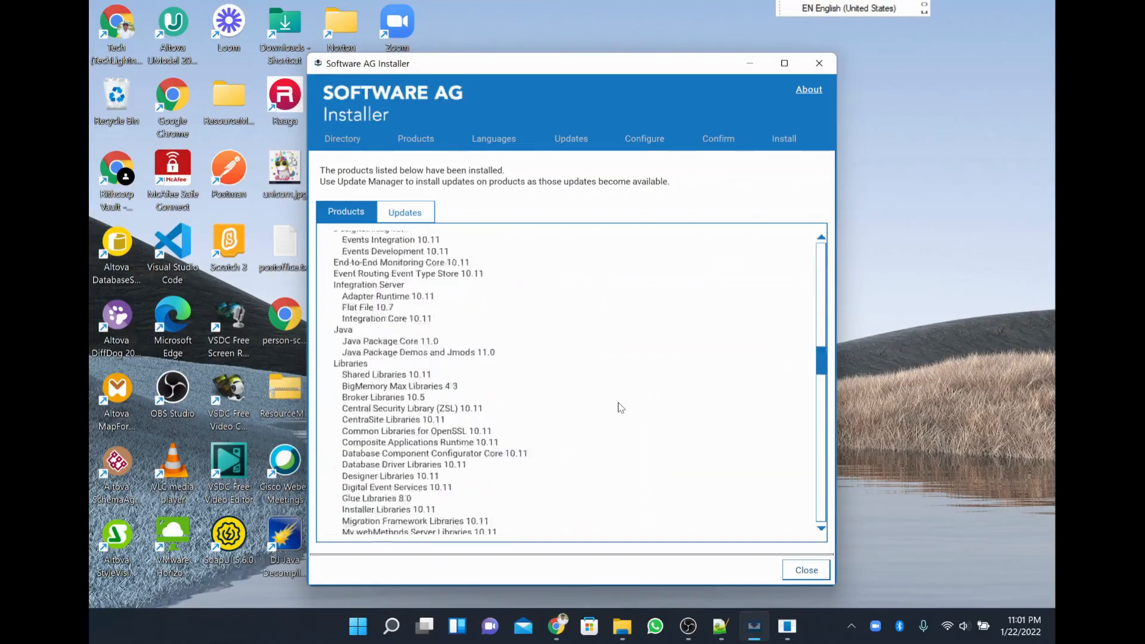
pyautogui.scroll(-20, 620, 407)
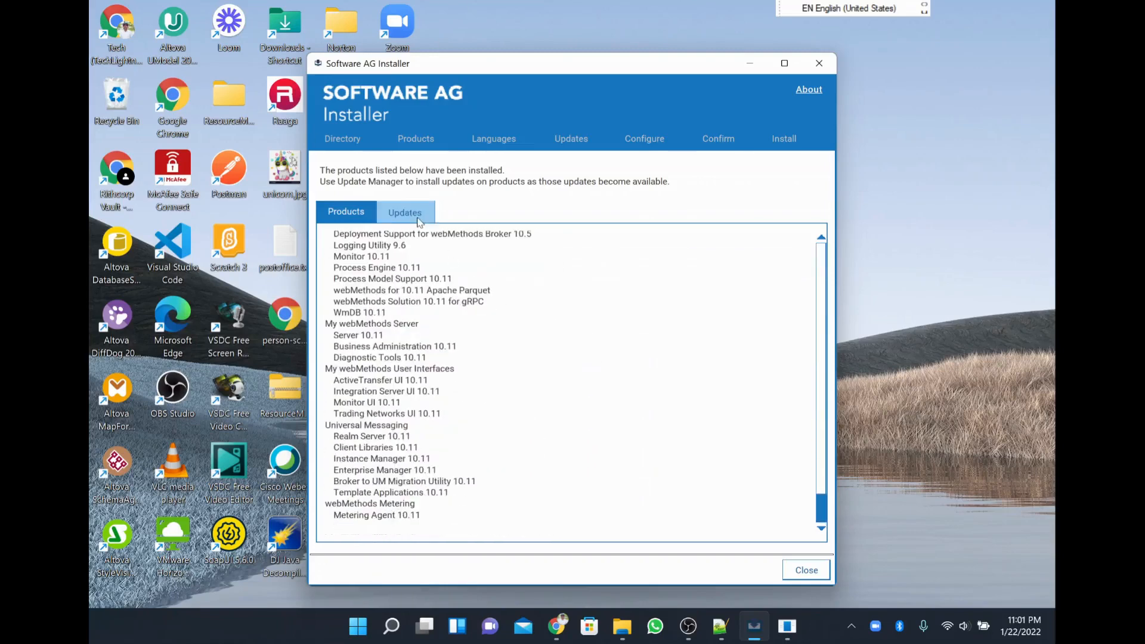
pyautogui.click(408, 213)
pyautogui.scroll(-15, 532, 430)
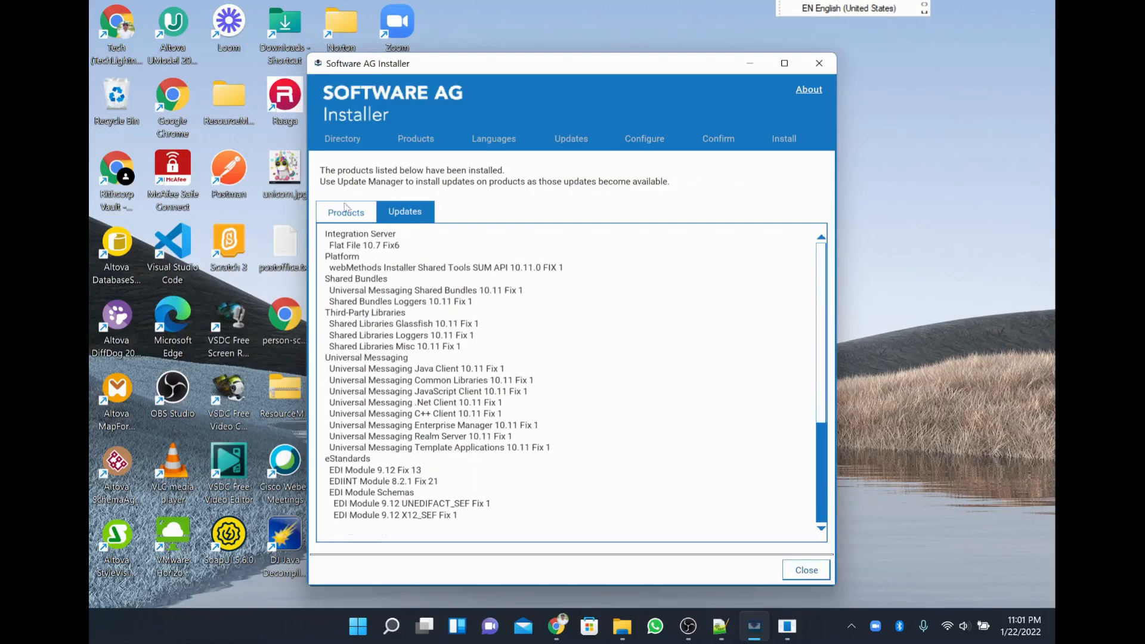
pyautogui.click(351, 212)
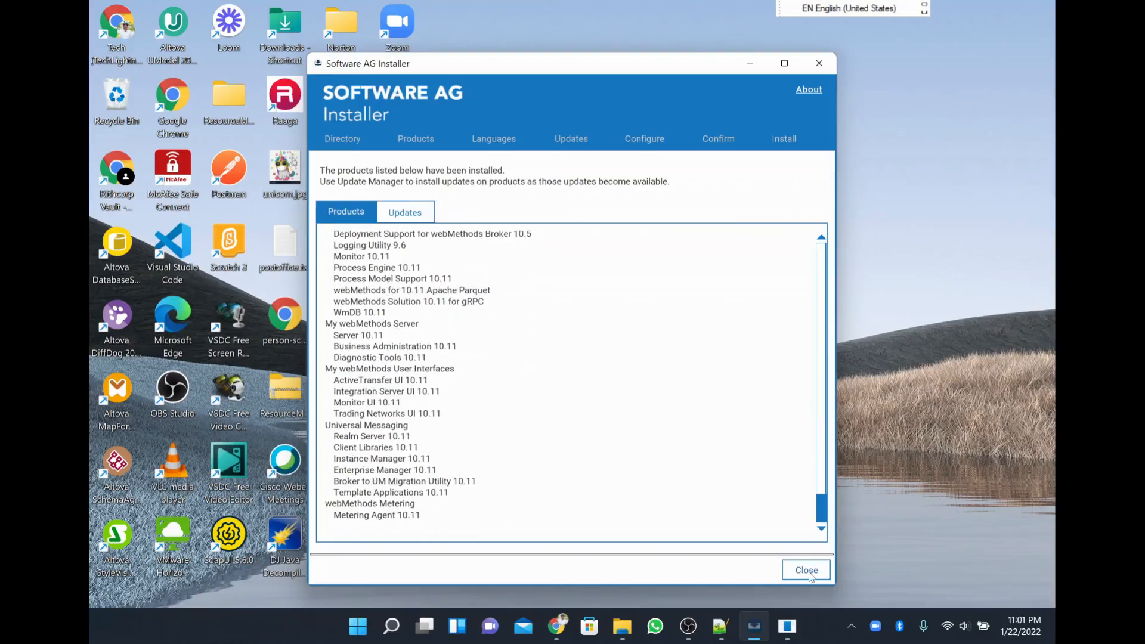
pyautogui.click(809, 573)
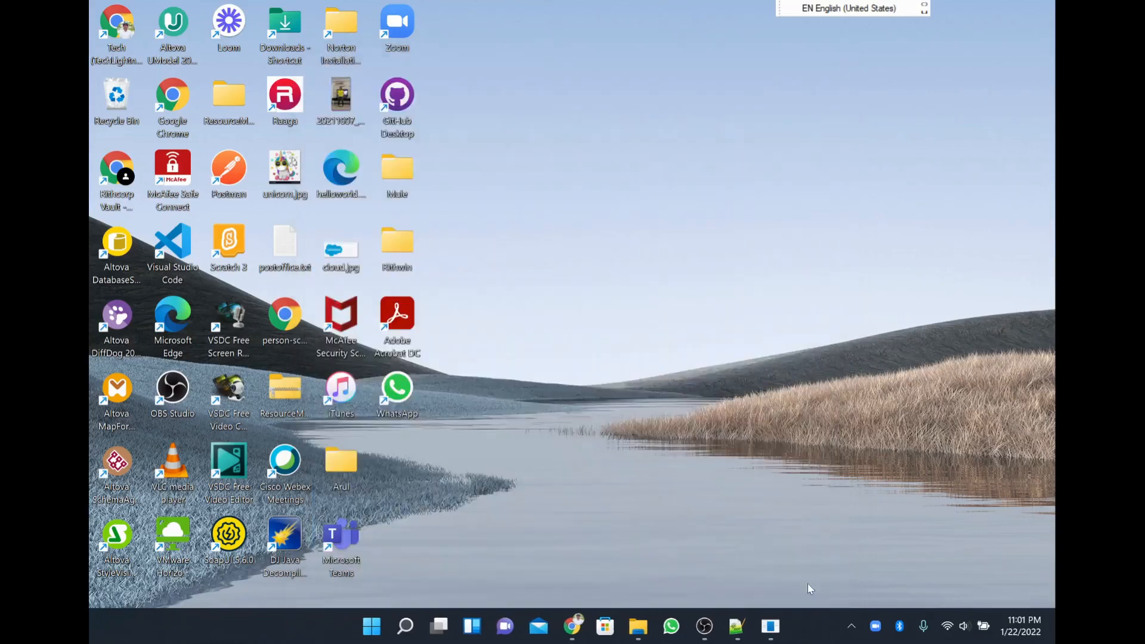
pyautogui.click(636, 627)
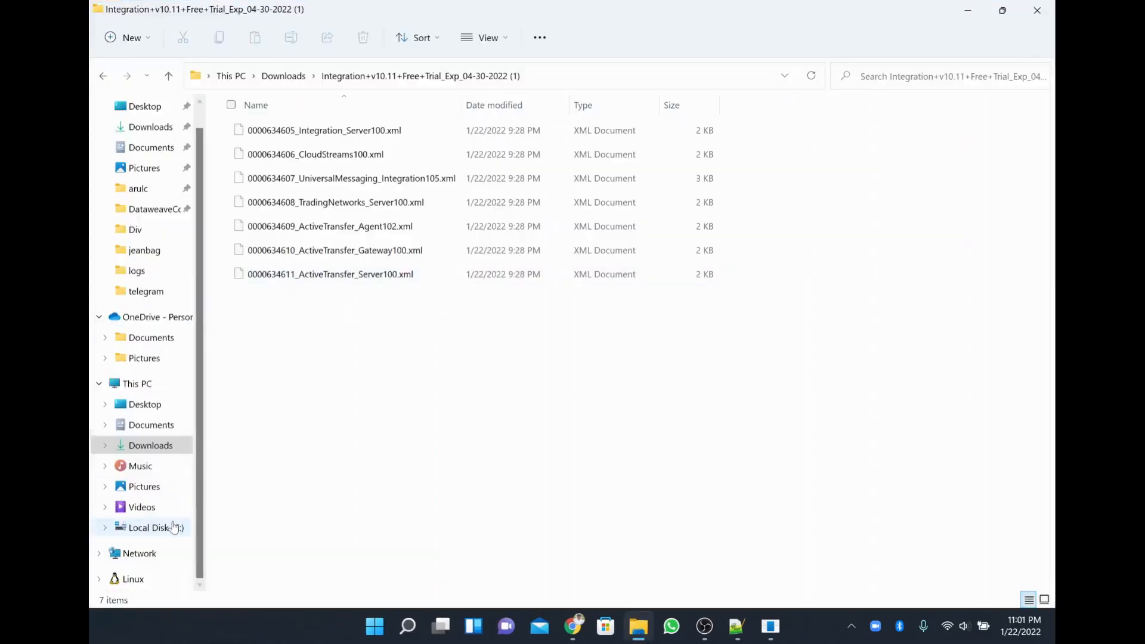
# Open C:\SoftwareAG10_11 and point out IntegrationServer, PlatformManager, SAGUpdateManager, UniversalMessaging and CommandCentral.
pyautogui.click(173, 527)
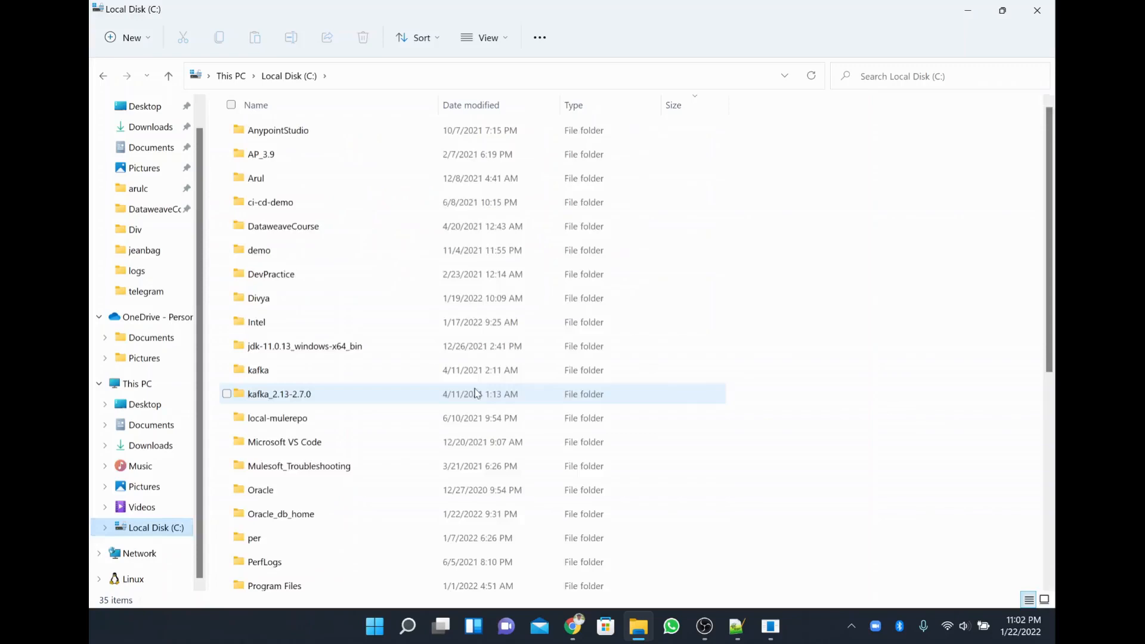
pyautogui.scroll(-3, 475, 393)
pyautogui.scroll(1, 477, 392)
pyautogui.scroll(-2, 477, 392)
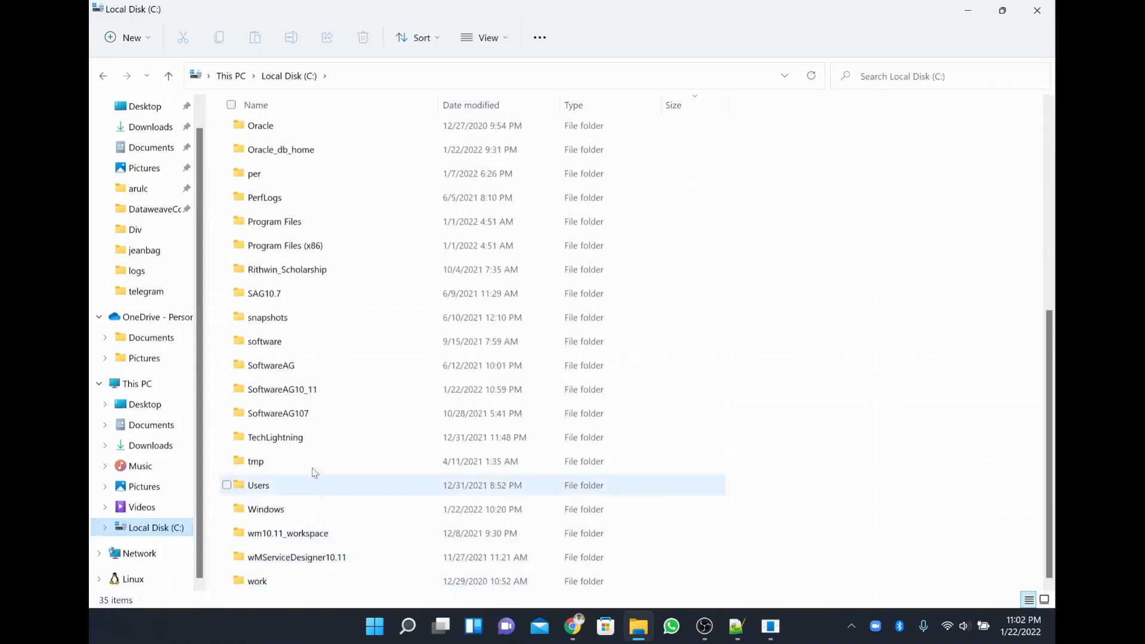
pyautogui.doubleClick(321, 386)
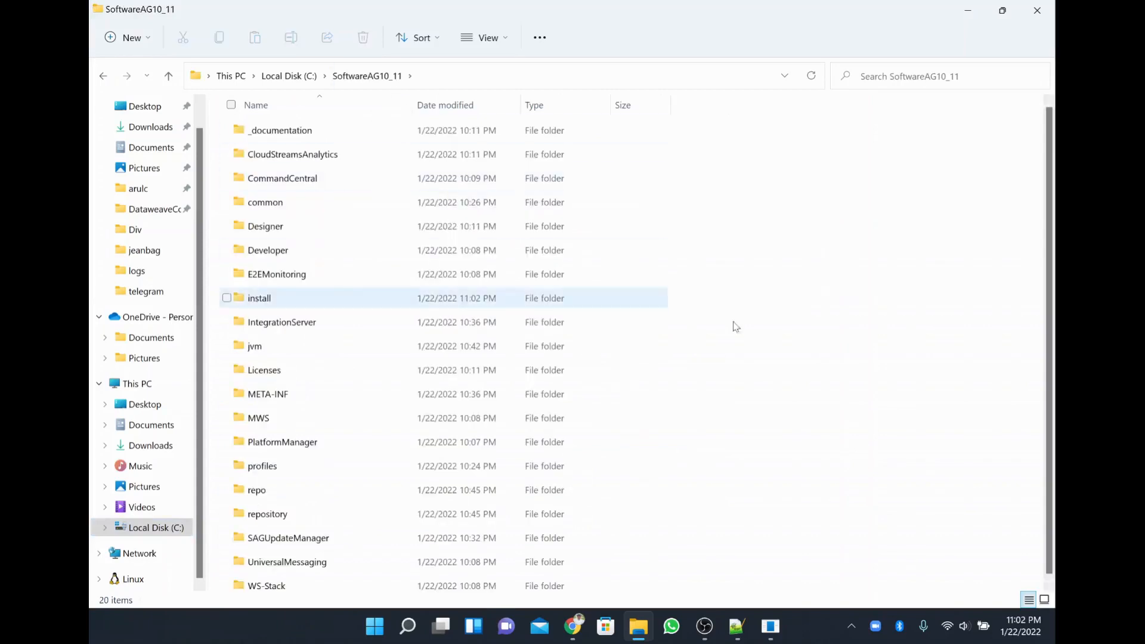
pyautogui.scroll(1, 733, 99)
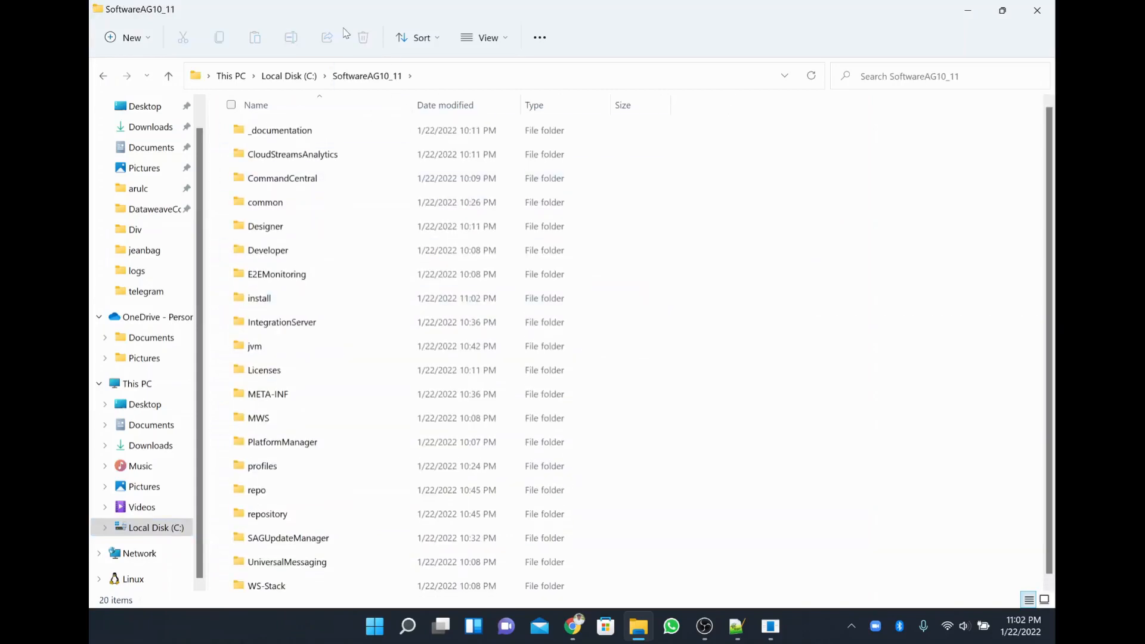
pyautogui.click(315, 325)
pyautogui.click(325, 451)
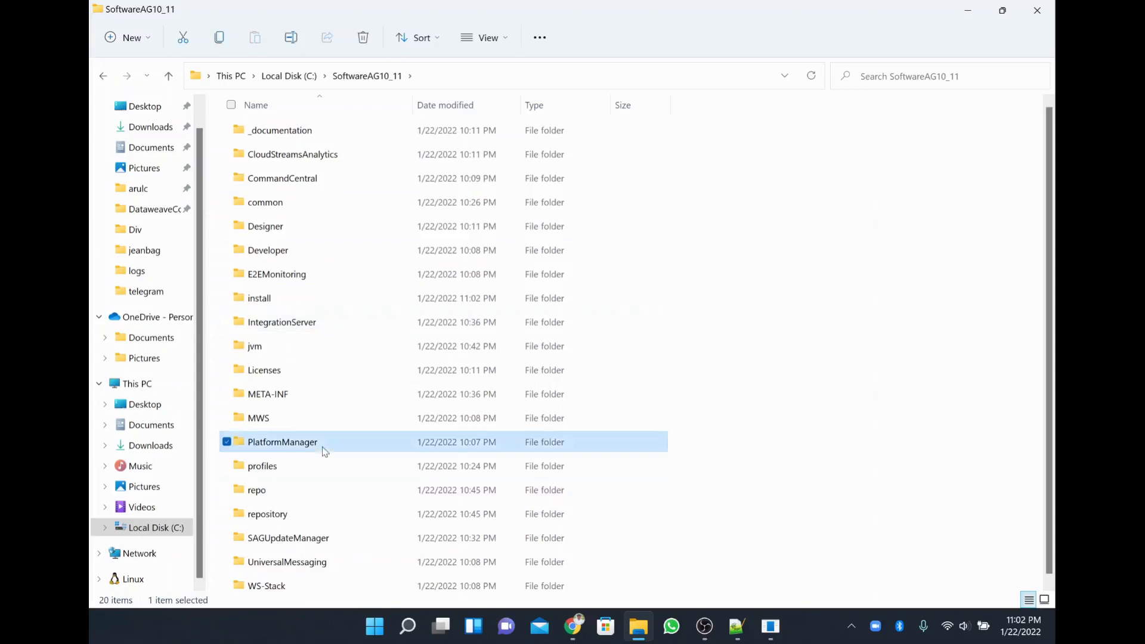
pyautogui.click(316, 540)
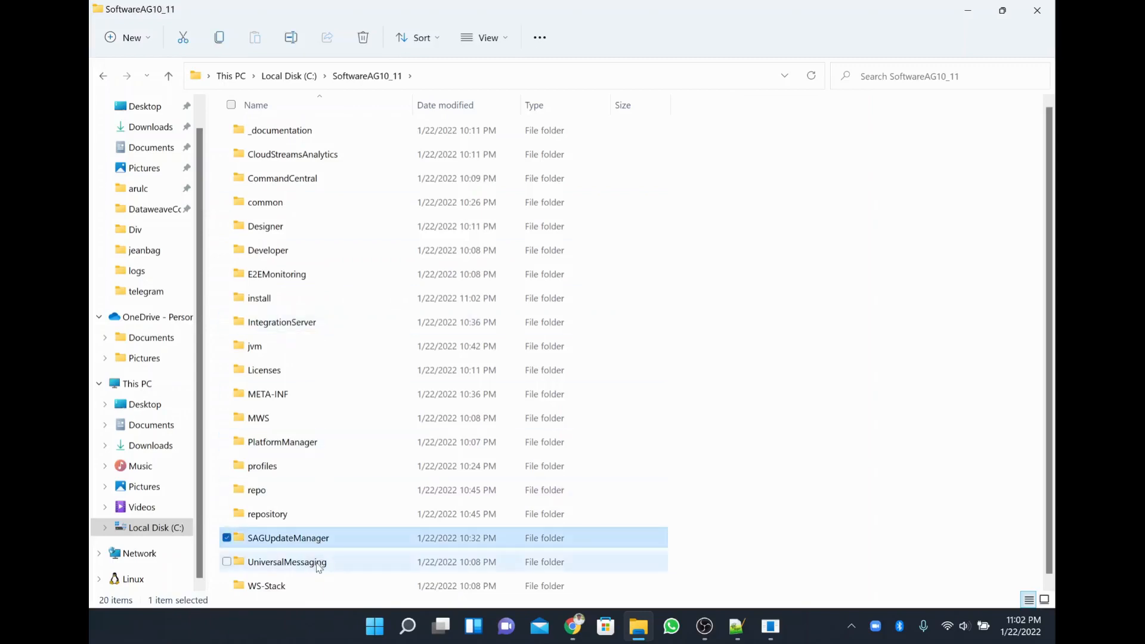
pyautogui.click(318, 565)
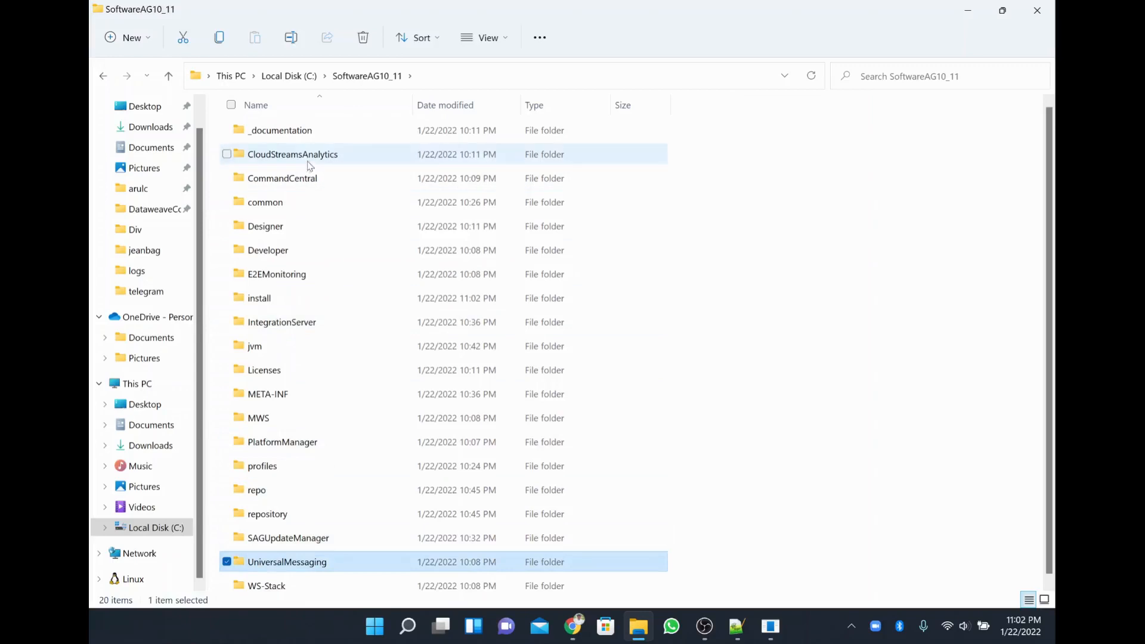
pyautogui.click(302, 182)
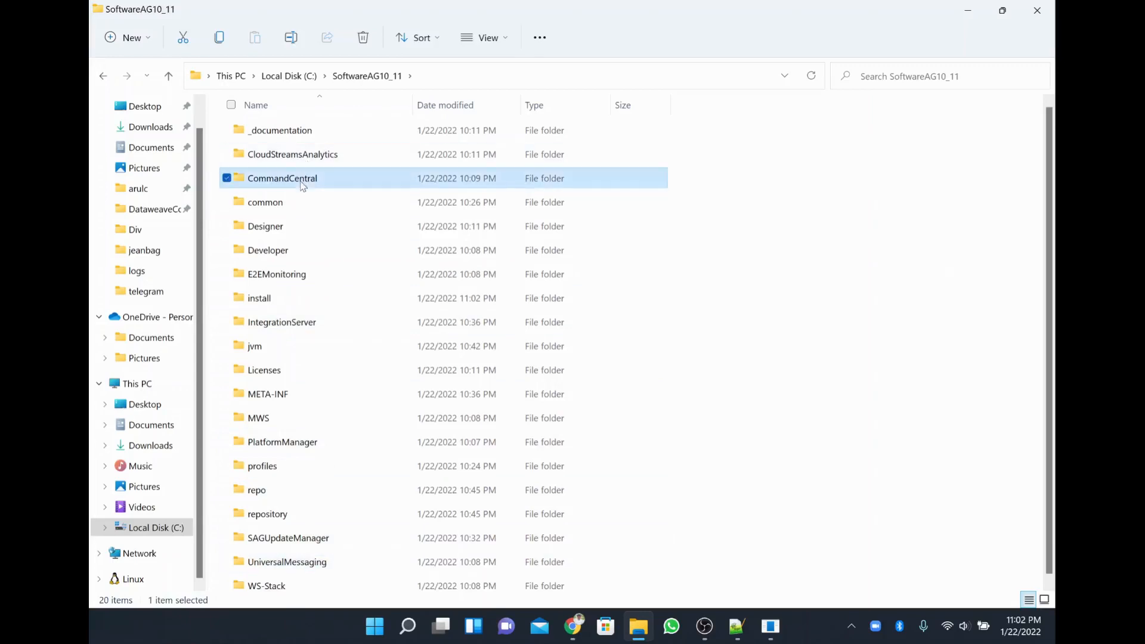
# Look inside the _documentation and Designer folders, returning to SoftwareAG10_11 each time.
pyautogui.doubleClick(322, 131)
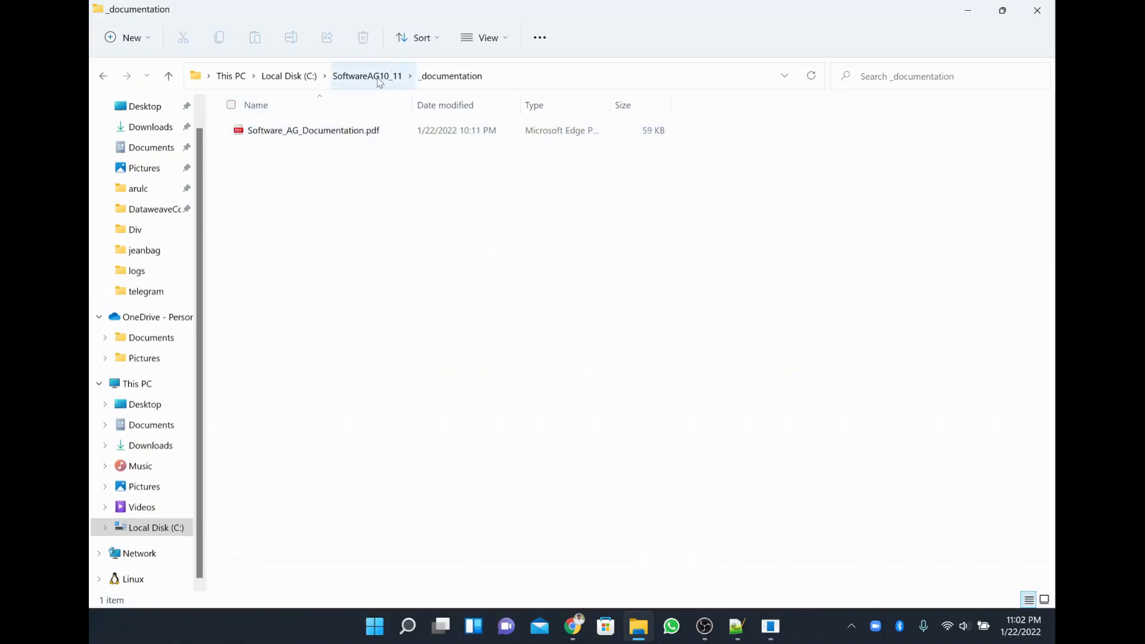
pyautogui.click(379, 76)
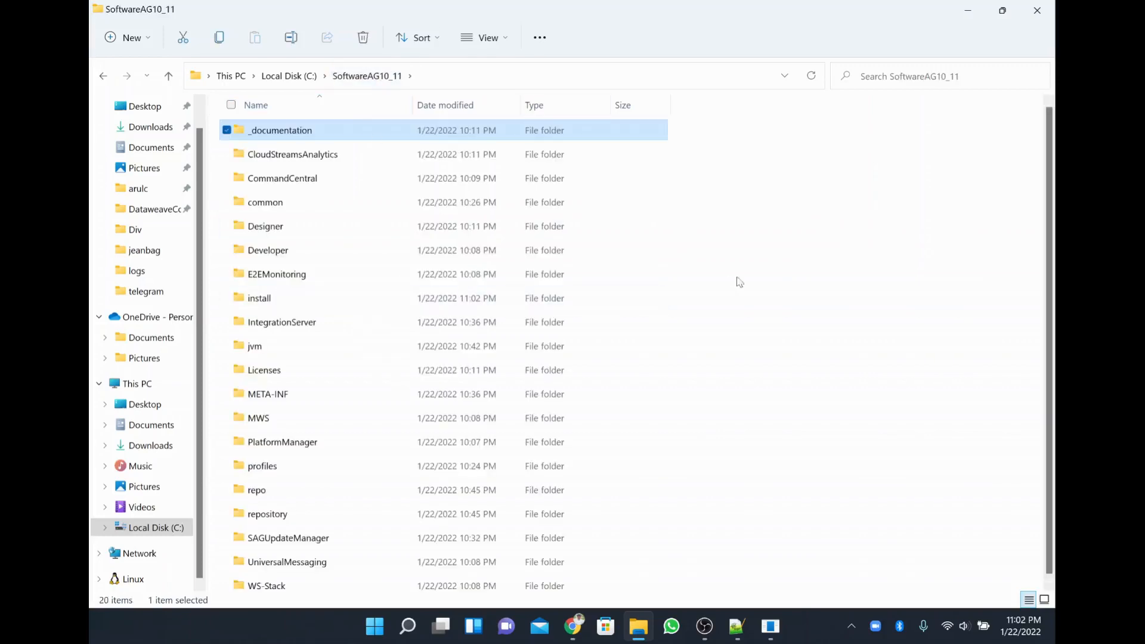
pyautogui.click(284, 233)
pyautogui.doubleClick(285, 233)
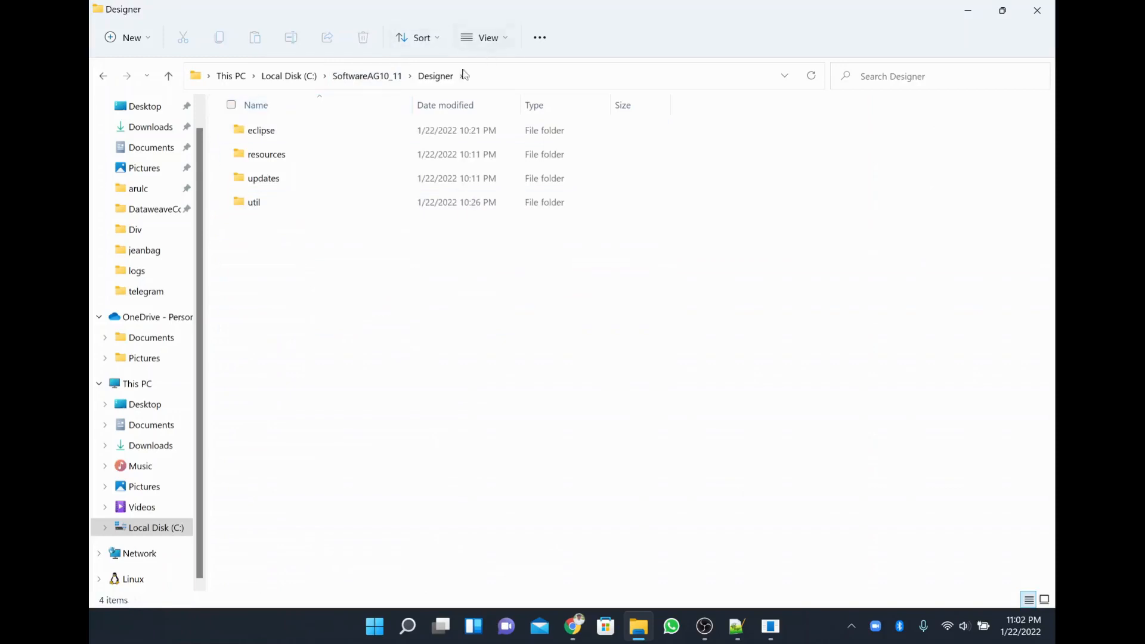
pyautogui.click(358, 81)
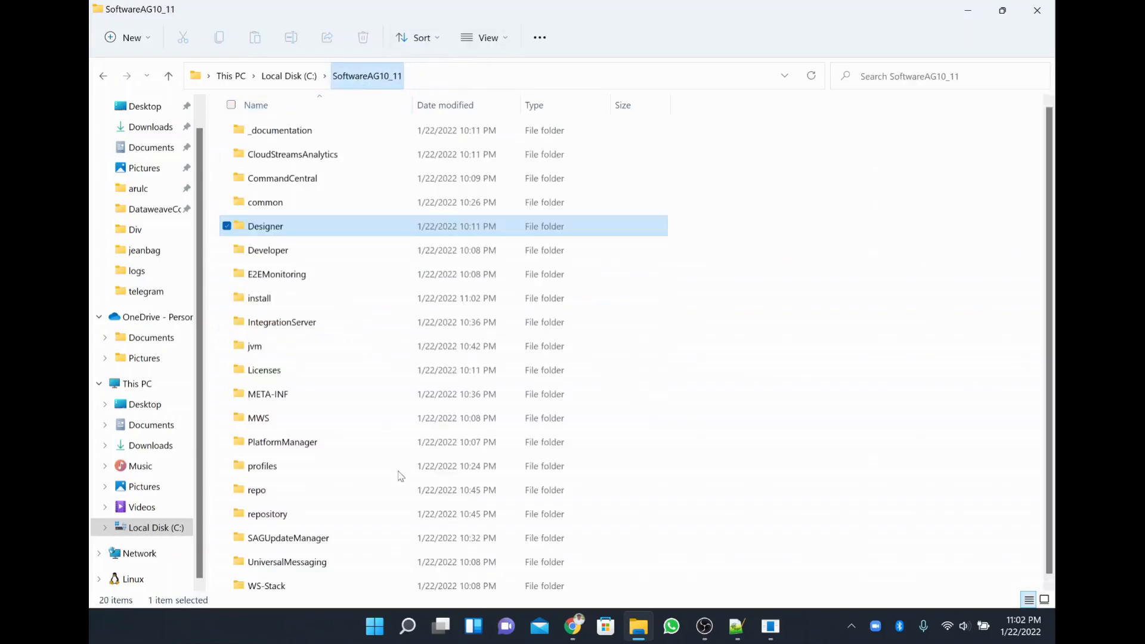
pyautogui.click(413, 629)
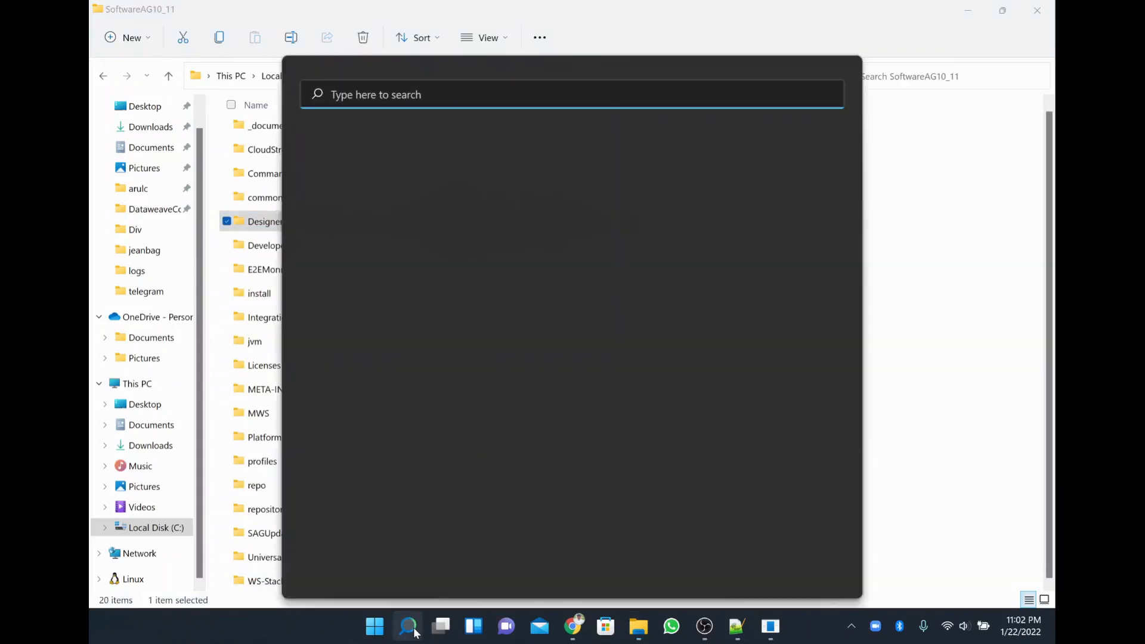
# Launch Services via services.msc and jump to the Software AG entries.
pyautogui.write('serv')
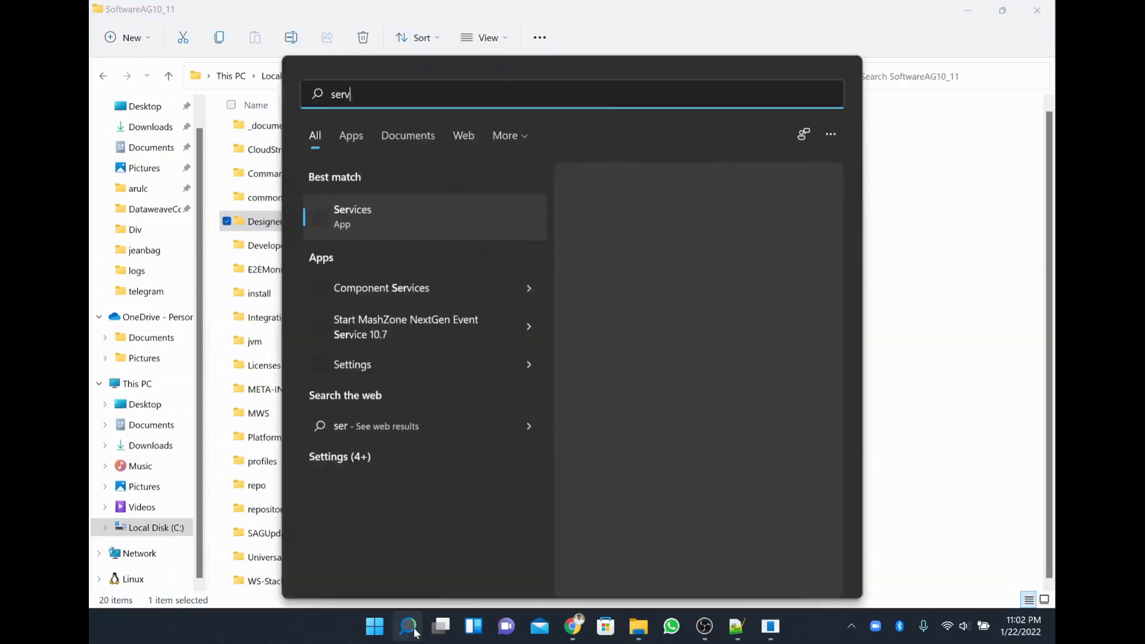
pyautogui.write('ices.msc')
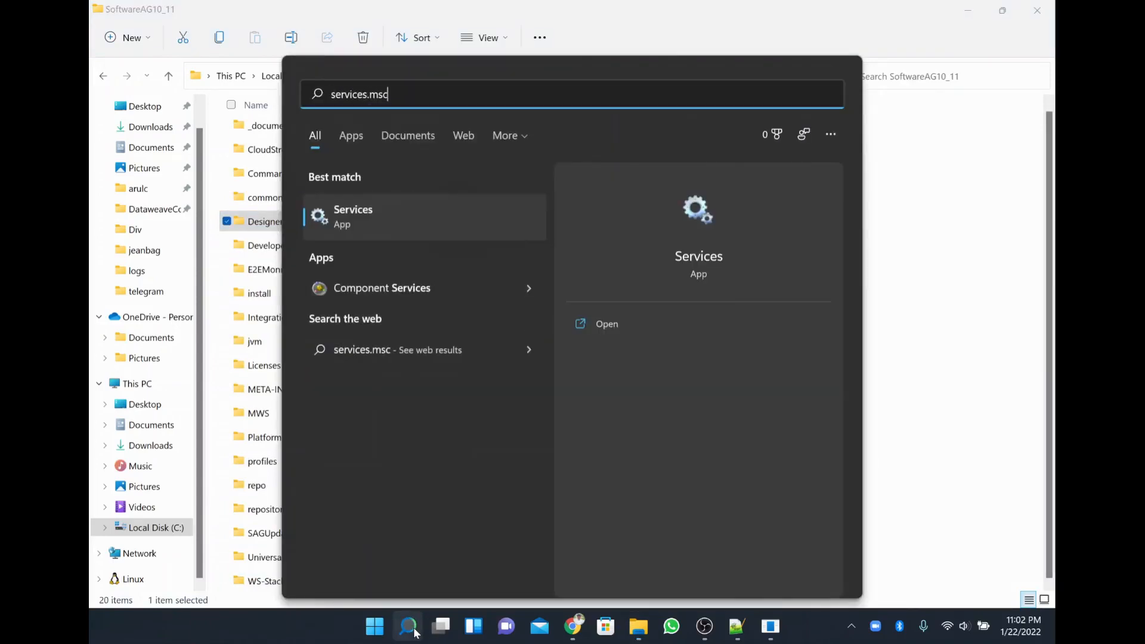
pyautogui.click(361, 217)
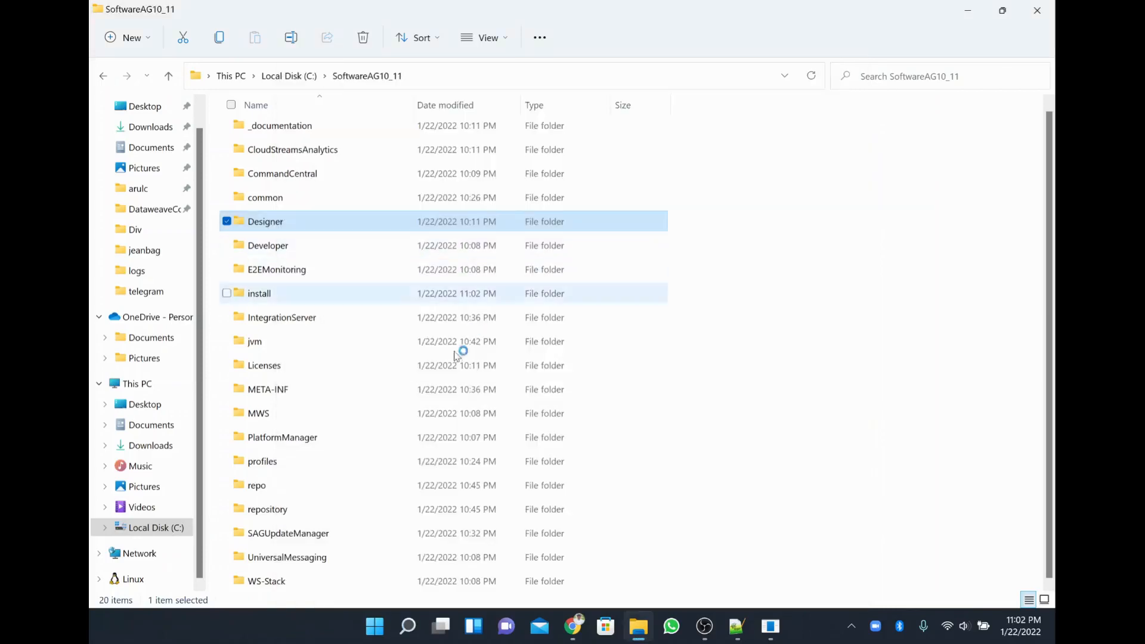
pyautogui.moveTo(418, 637)
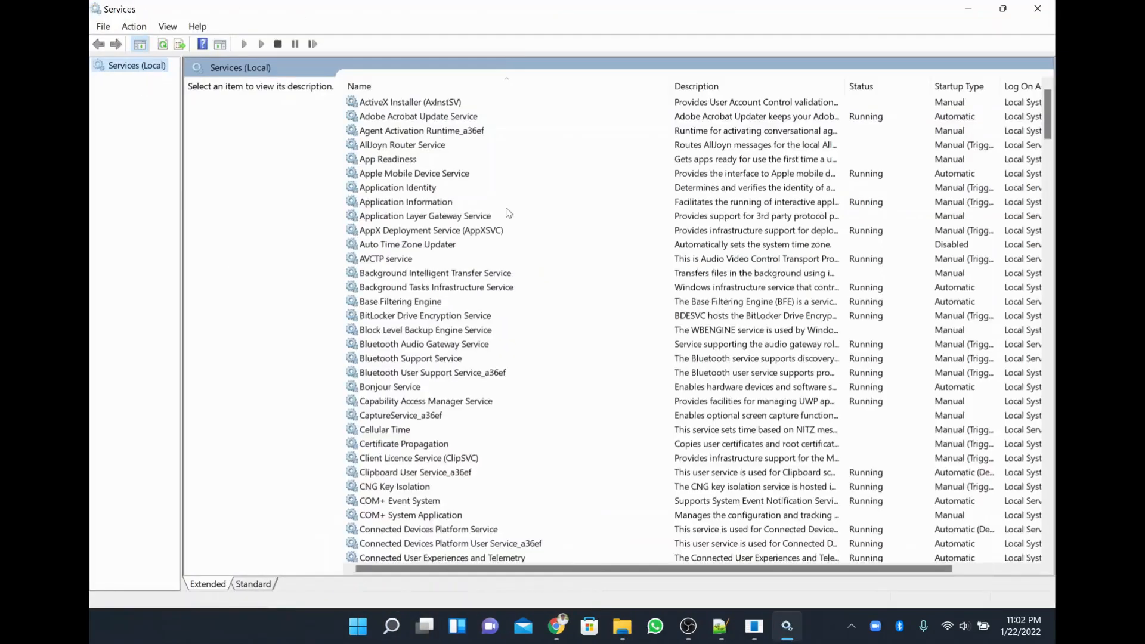
pyautogui.click(506, 207)
pyautogui.write('so')
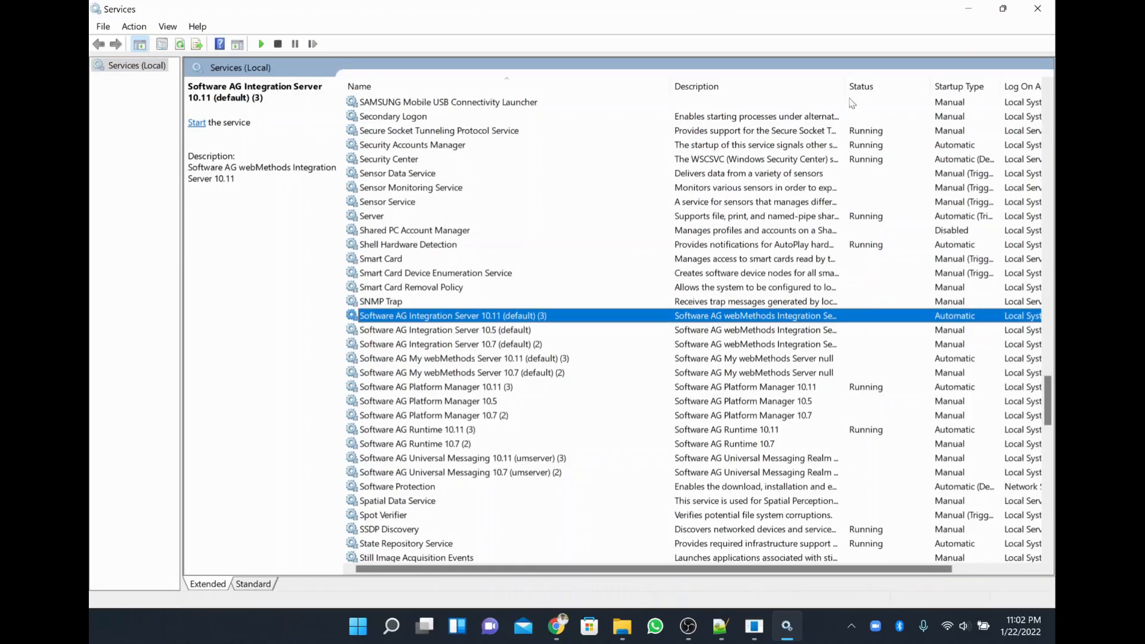
# Widen the Description column and inspect the My webMethods Server, Platform Manager, Runtime and Universal Messaging 10.11 services.
pyautogui.moveTo(843, 87); pyautogui.dragTo(967, 86)
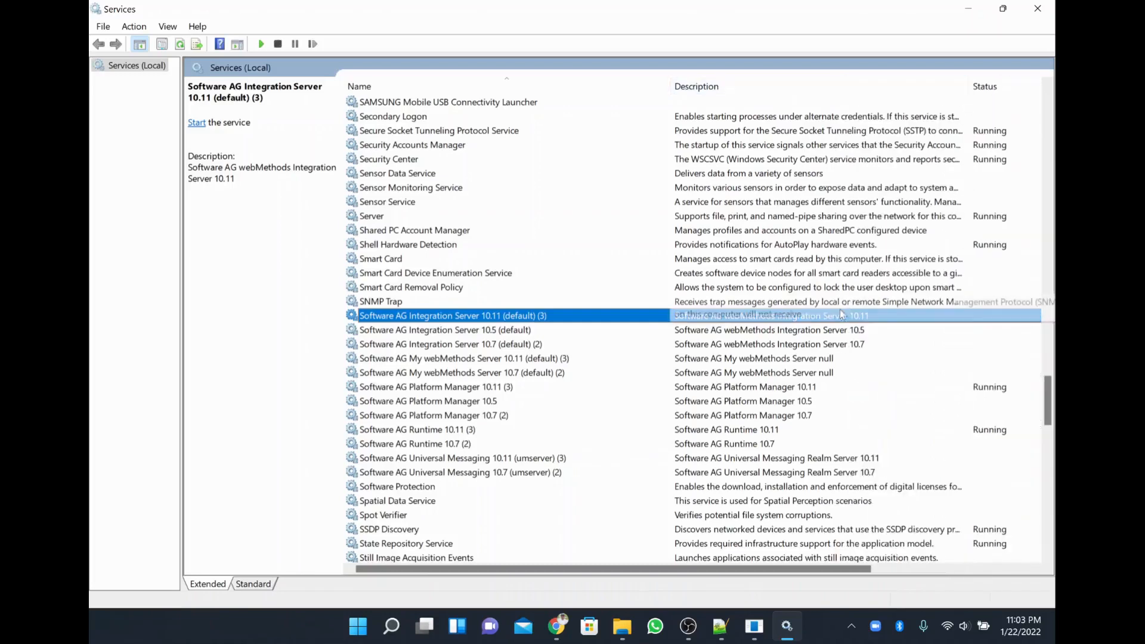
pyautogui.click(544, 360)
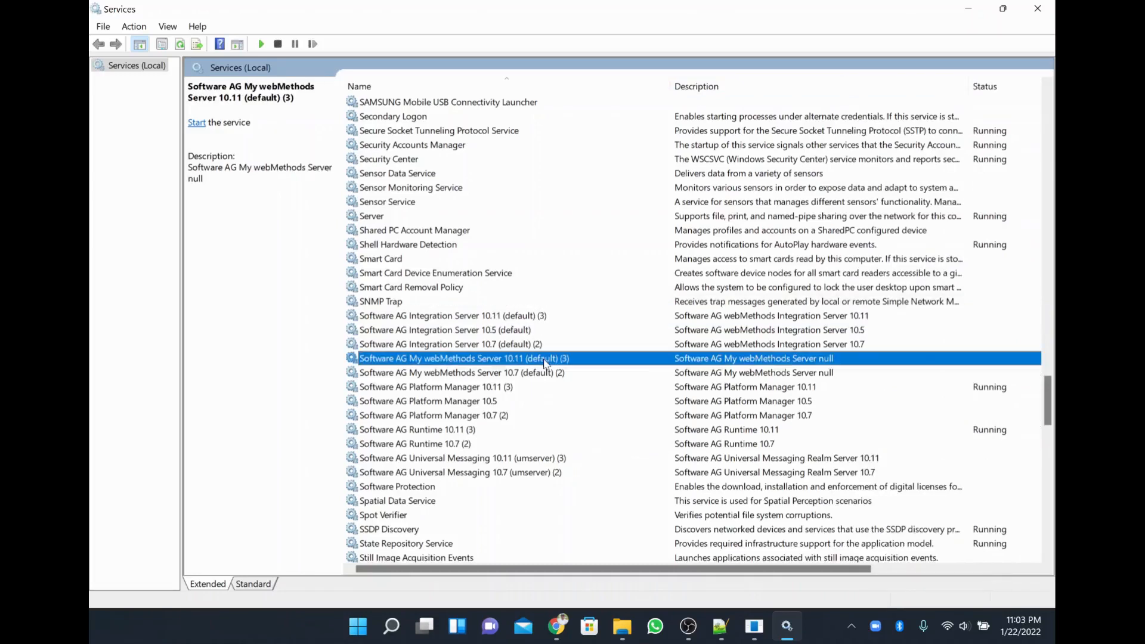
pyautogui.click(494, 389)
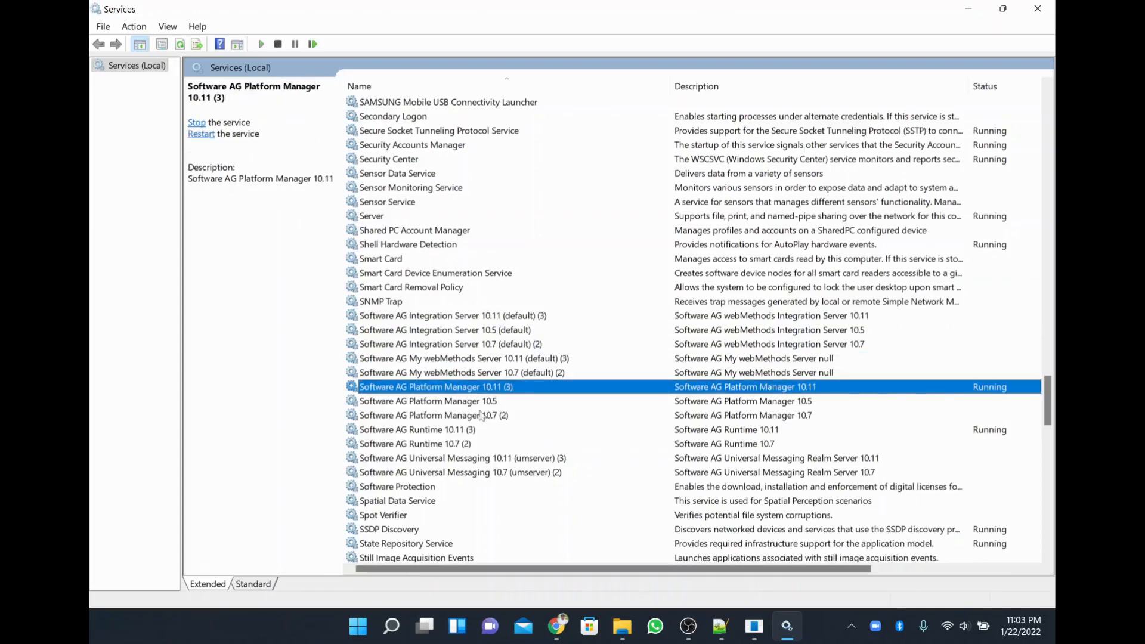
pyautogui.click(463, 431)
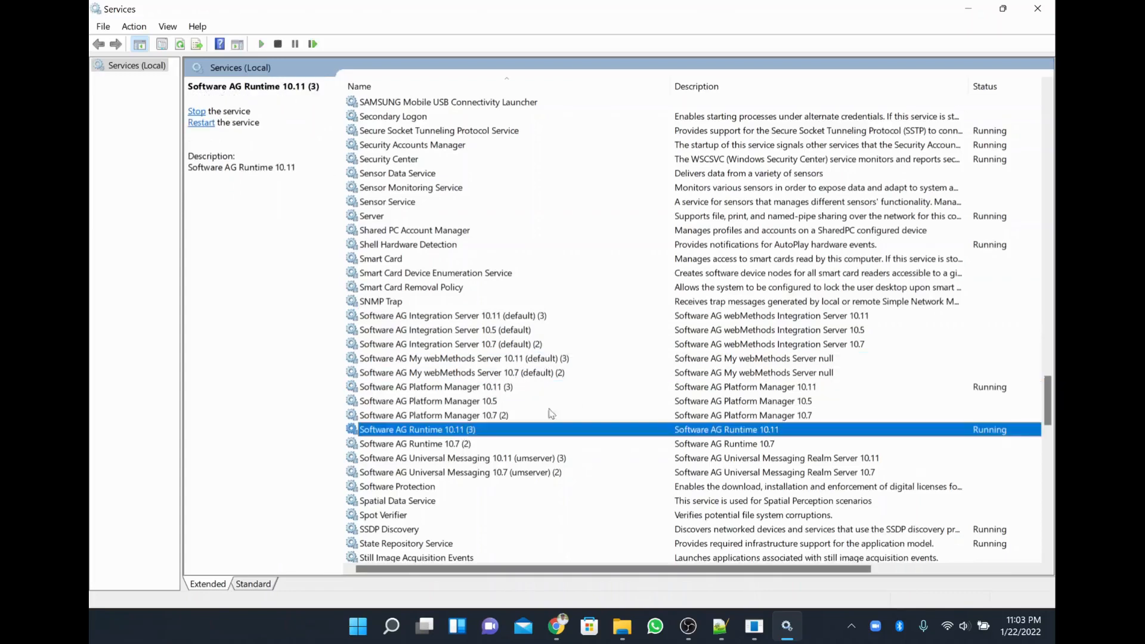
pyautogui.click(509, 460)
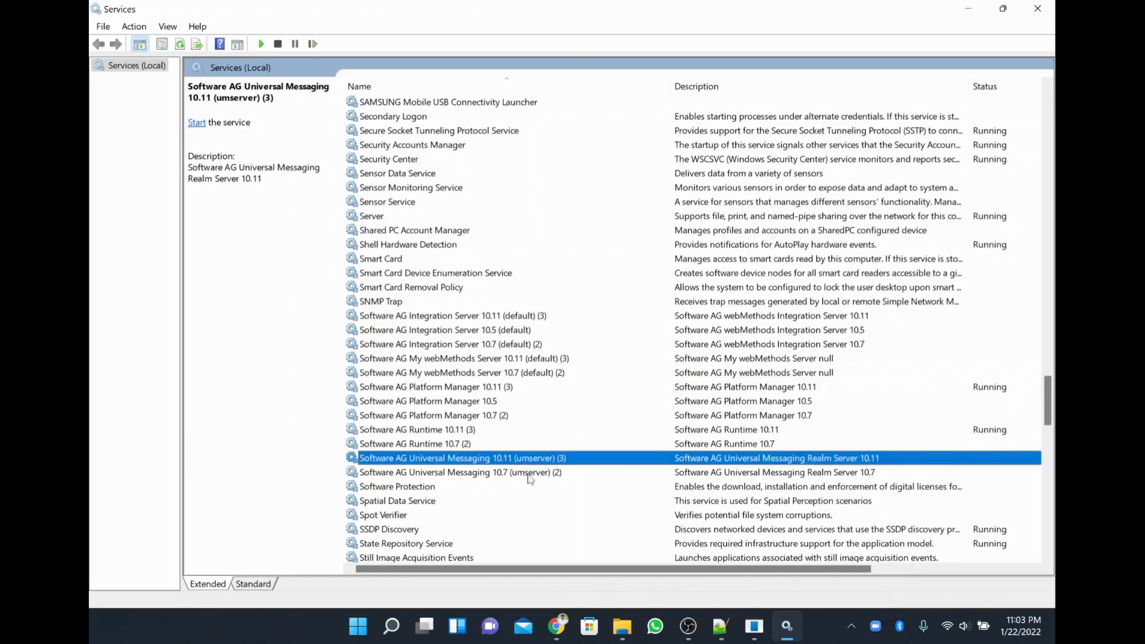
# Start the Universal Messaging 10.11 and Integration Server 10.11 services.
pyautogui.rightClick(536, 463)
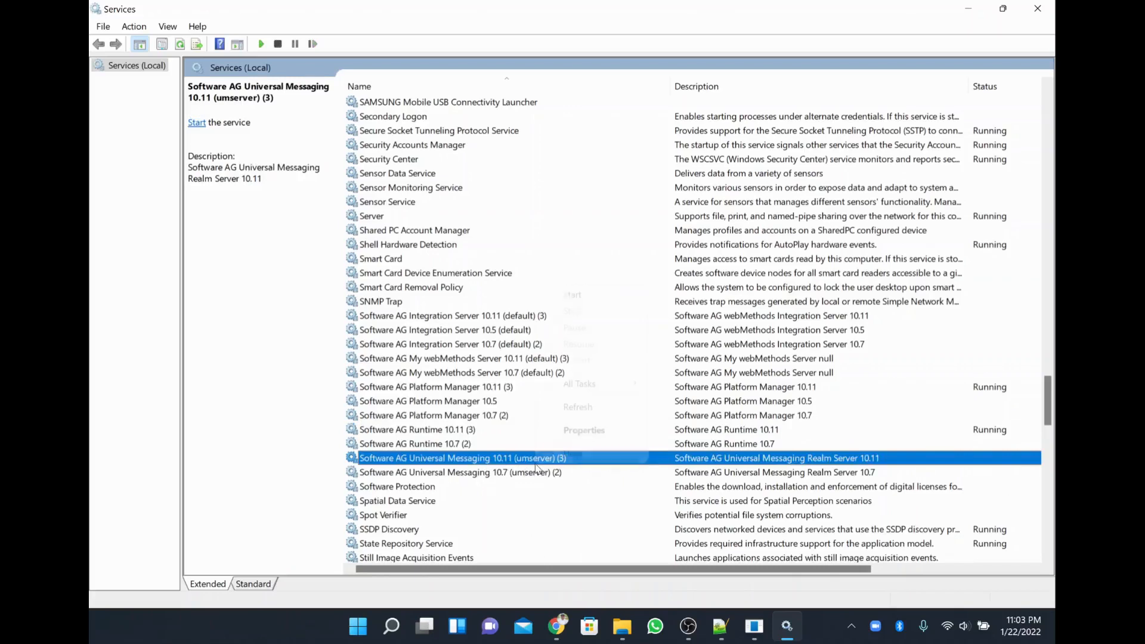
pyautogui.click(601, 298)
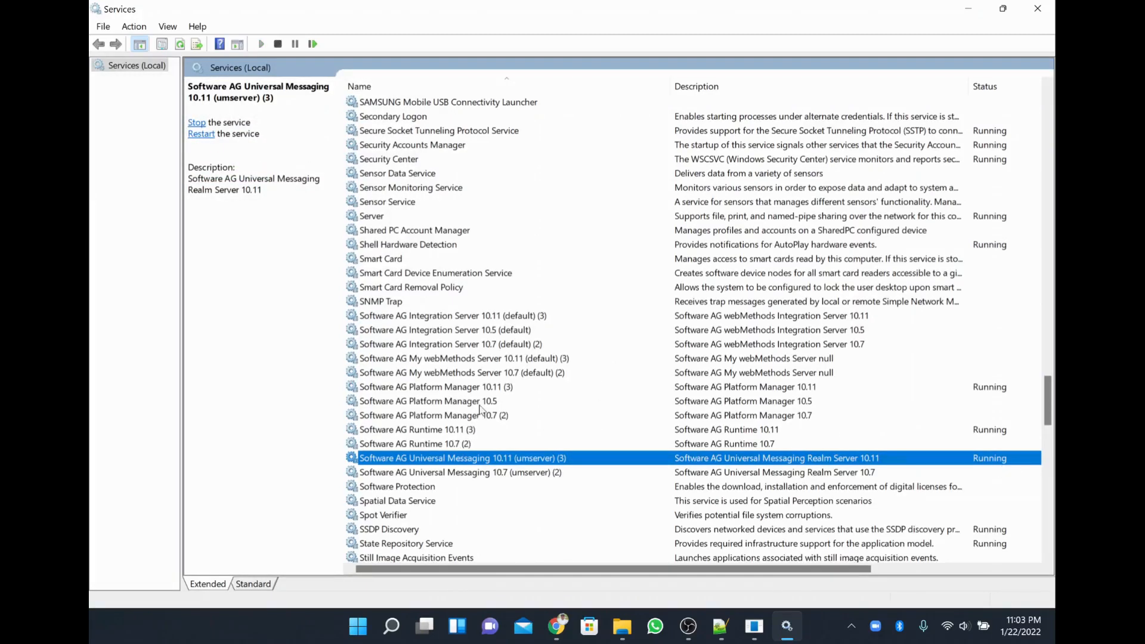
pyautogui.click(531, 318)
pyautogui.rightClick(531, 316)
pyautogui.click(551, 325)
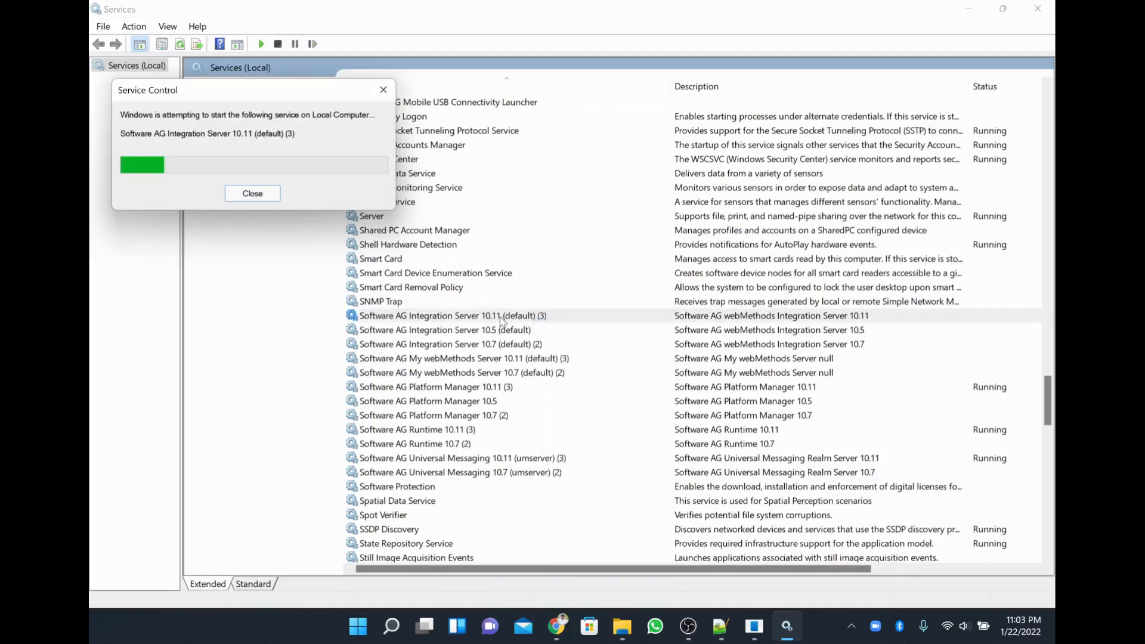
pyautogui.click(632, 636)
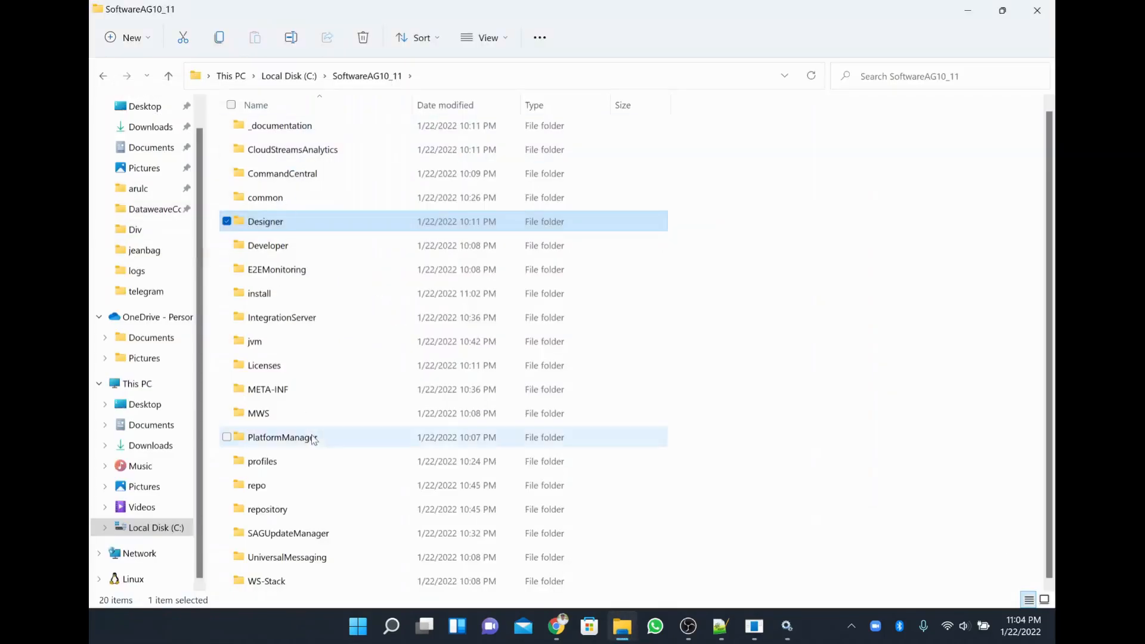
# Navigate into UniversalMessaging\server\umserver\bin.
pyautogui.click(311, 564)
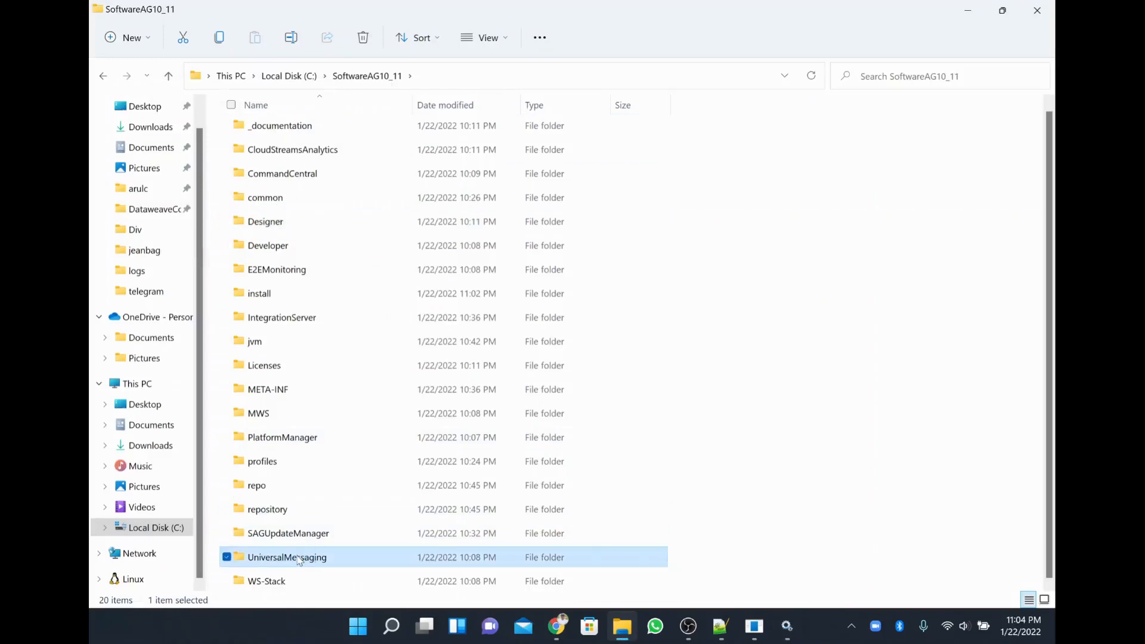
pyautogui.doubleClick(299, 560)
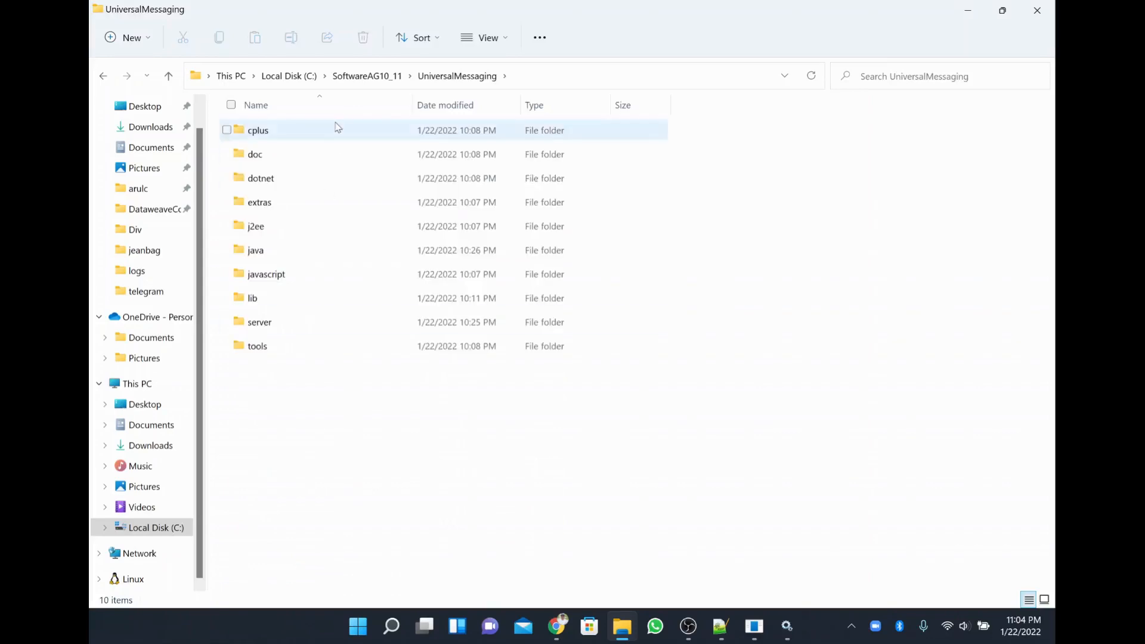
pyautogui.click(262, 327)
pyautogui.doubleClick(264, 328)
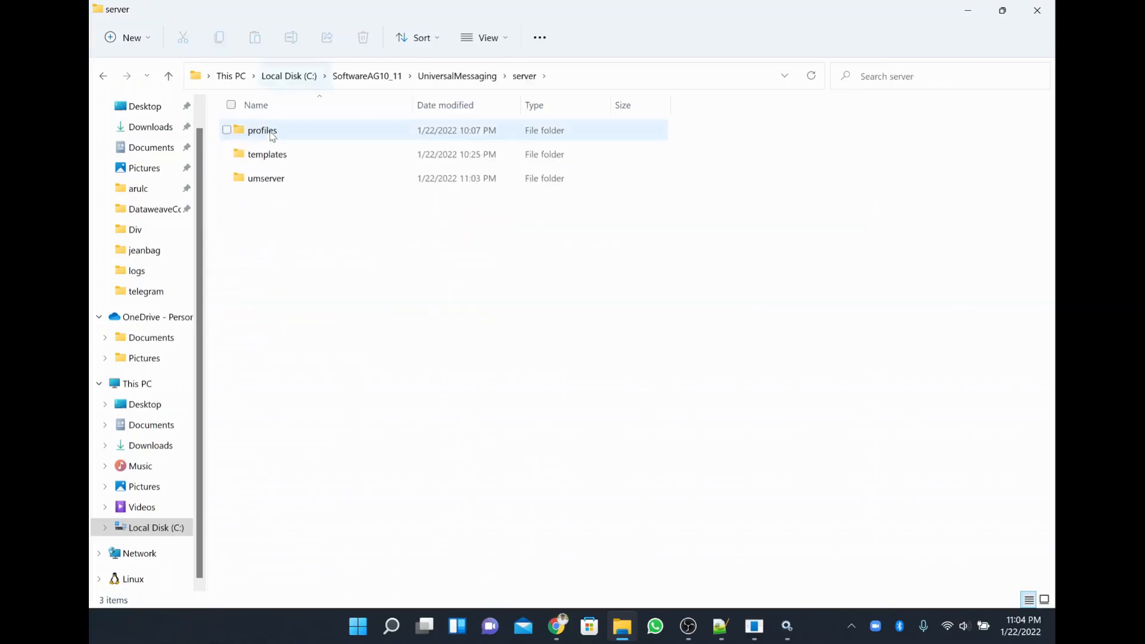
pyautogui.doubleClick(276, 179)
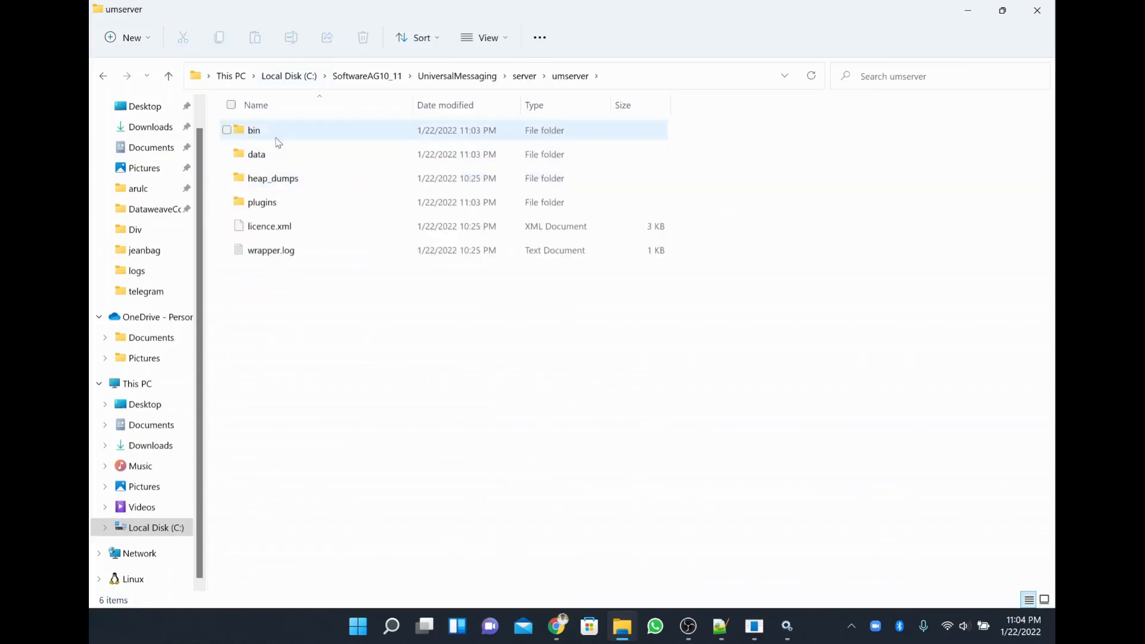
pyautogui.click(279, 138)
pyautogui.doubleClick(284, 136)
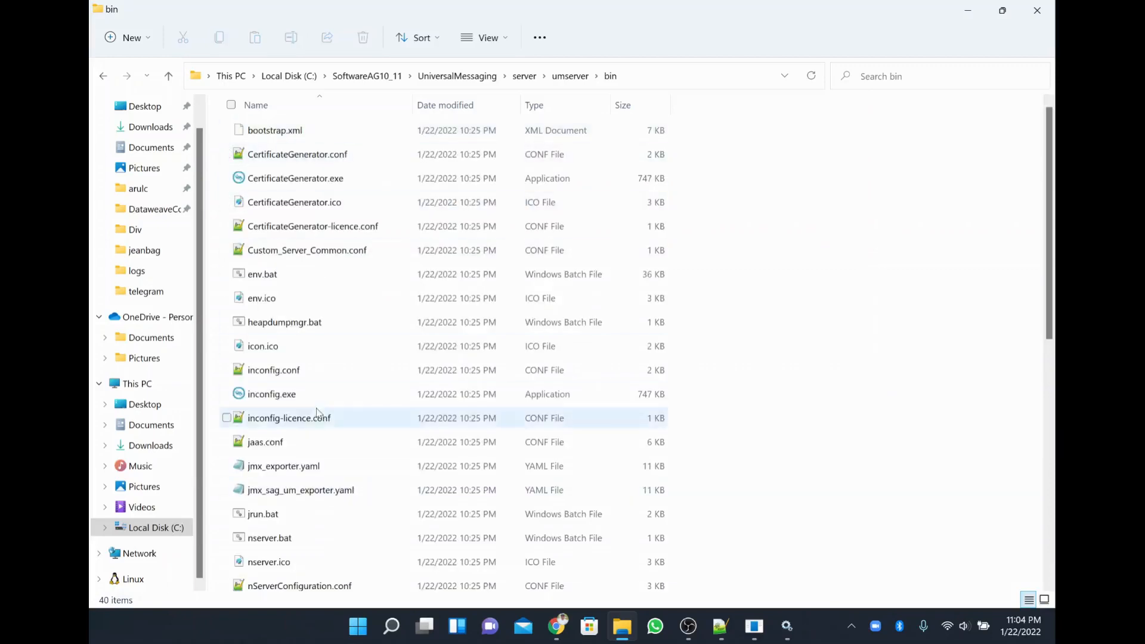
# Browse the bin files down to nserver.bat and nstopserver.bat, then bring Services forward.
pyautogui.scroll(-7, 327, 492)
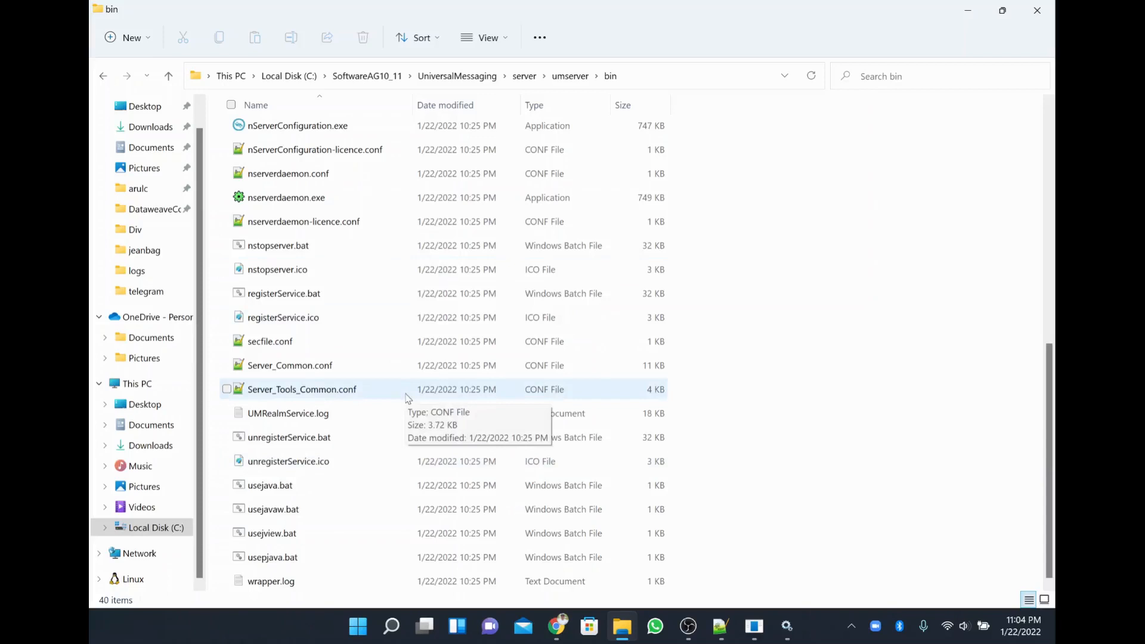
pyautogui.press('n')
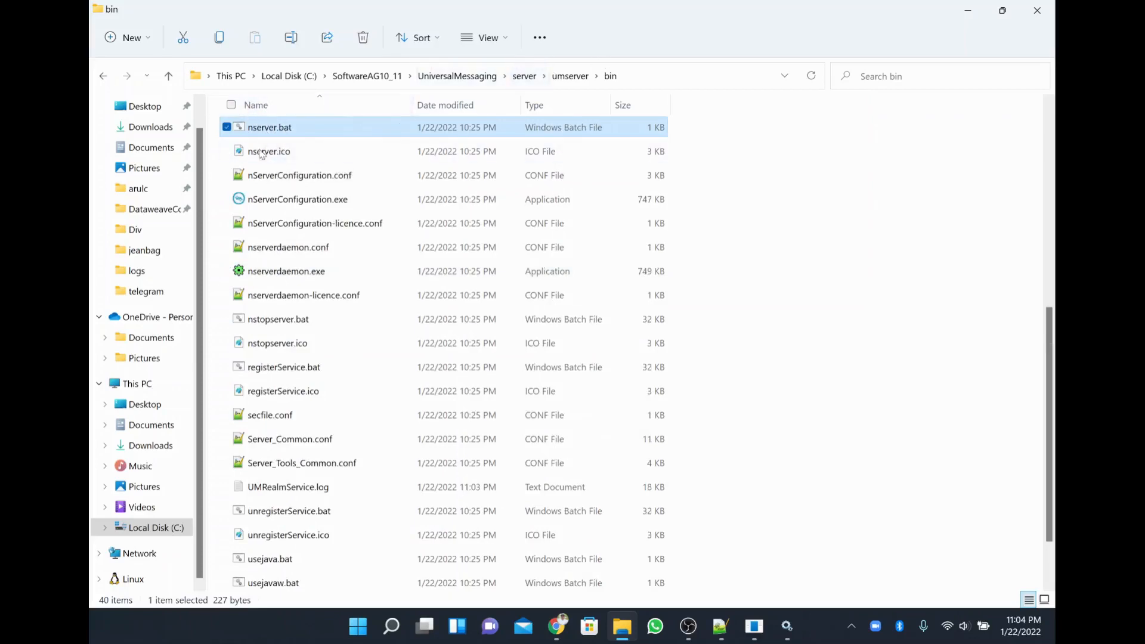
pyautogui.click(282, 318)
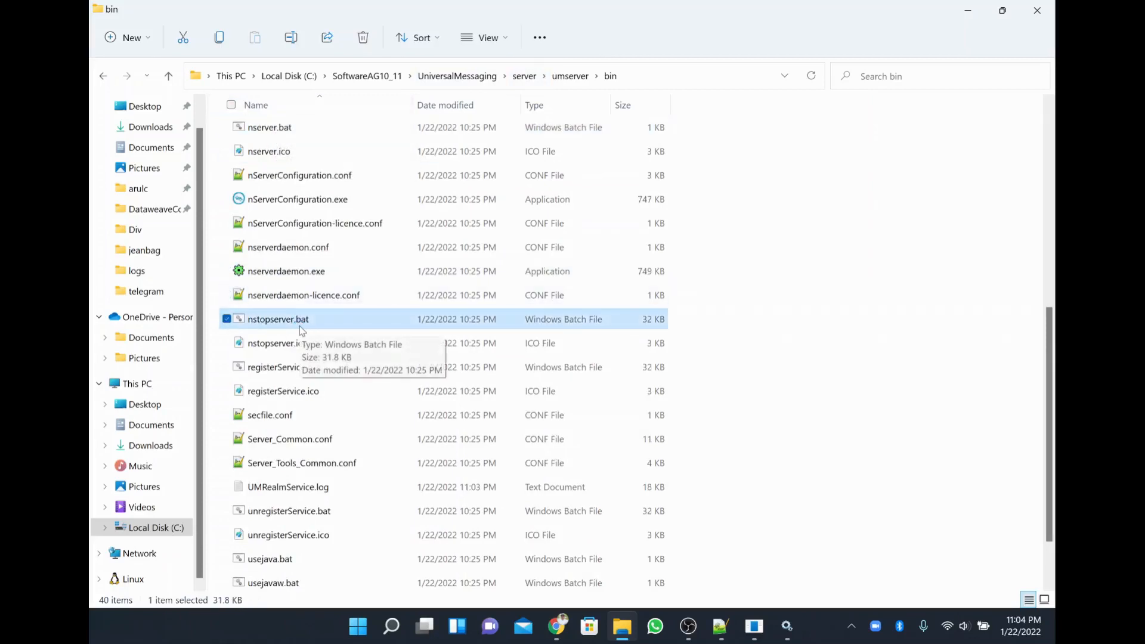
pyautogui.click(787, 626)
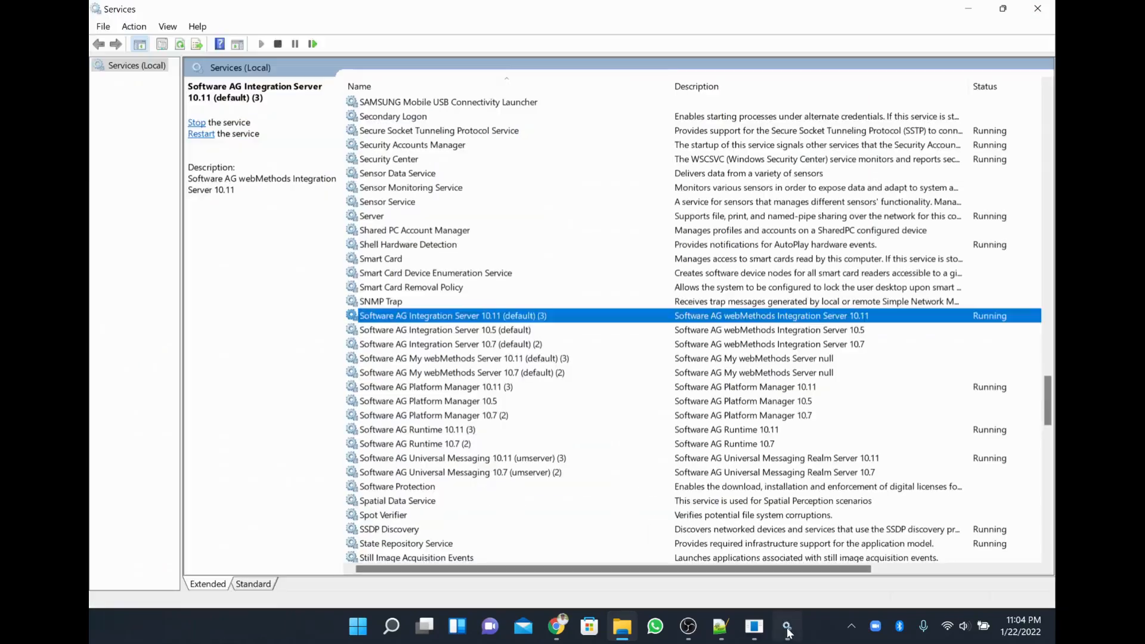
# Check the Universal Messaging and Integration Server 10.11 services, leaving both running.
pyautogui.click(476, 471)
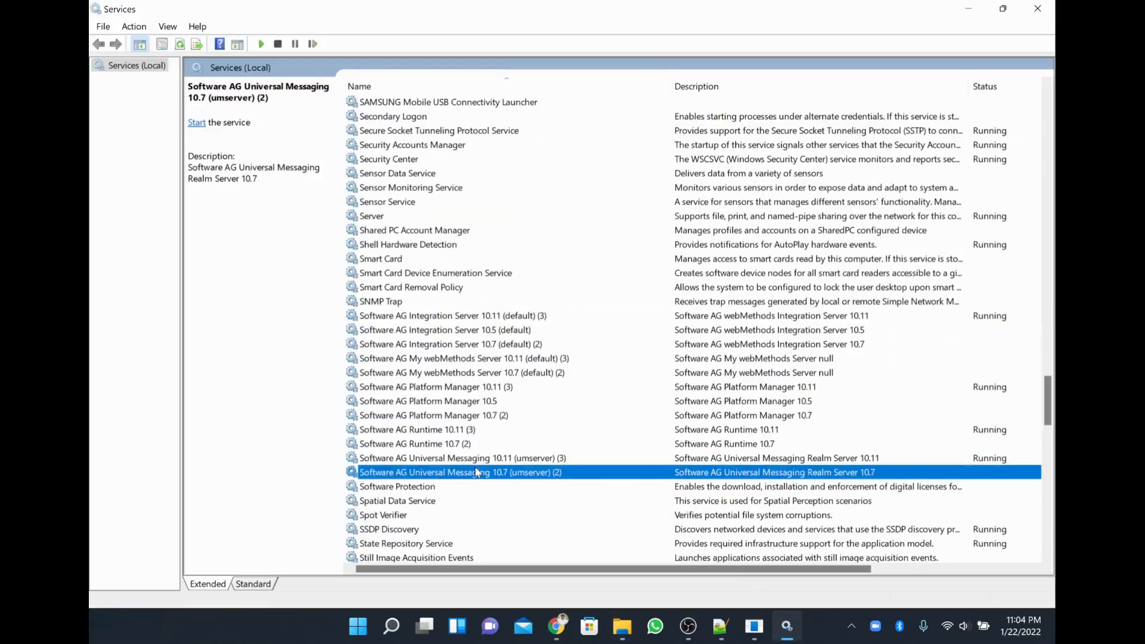
pyautogui.rightClick(503, 460)
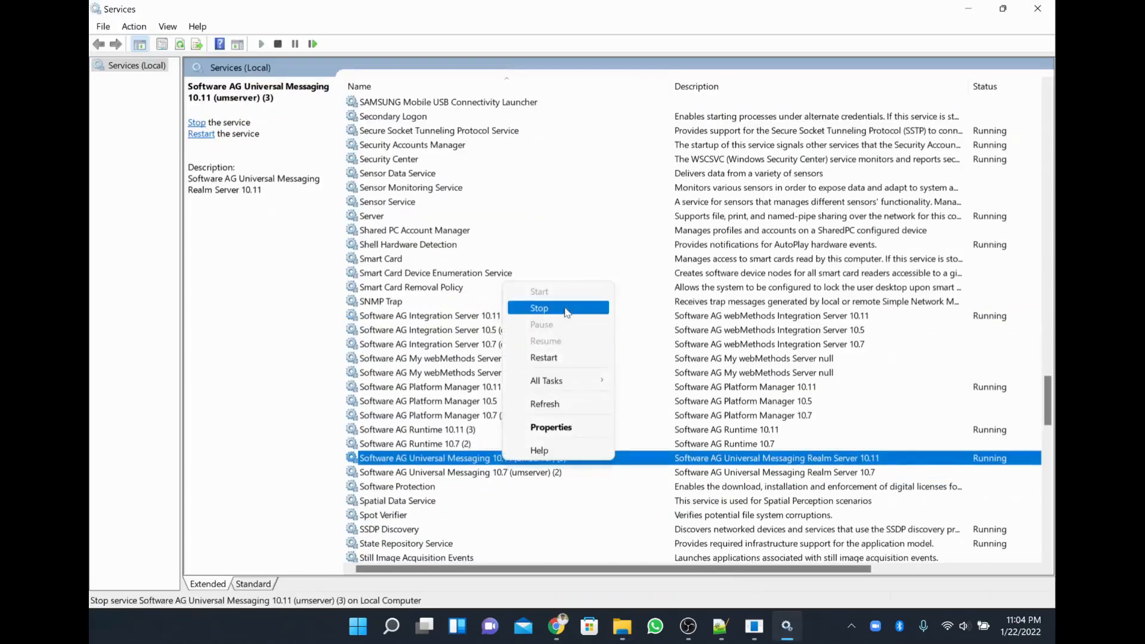
pyautogui.click(693, 314)
pyautogui.click(678, 314)
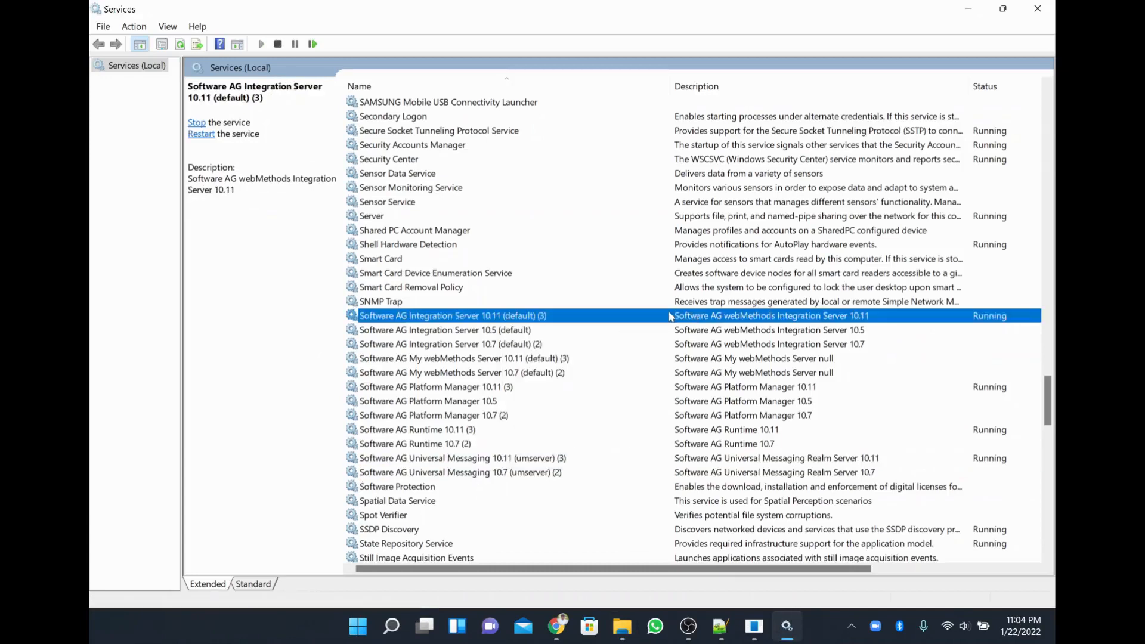
pyautogui.click(620, 625)
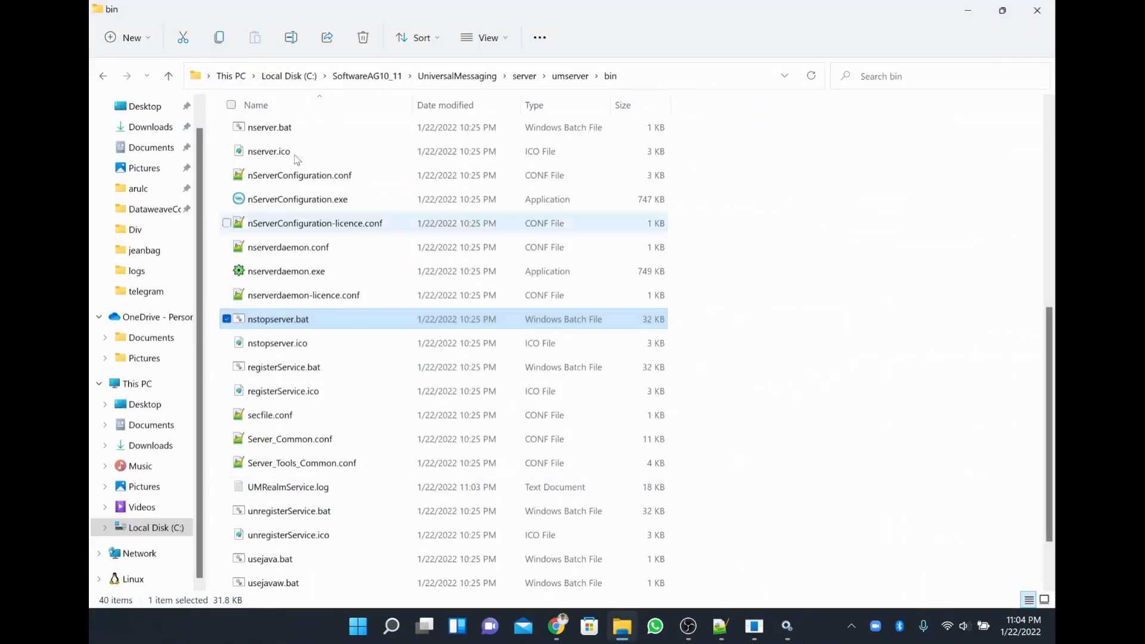
# Open IntegrationServer's packages folder and look inside the WmTN package.
pyautogui.scroll(-1, 805, 327)
pyautogui.scroll(5, 805, 327)
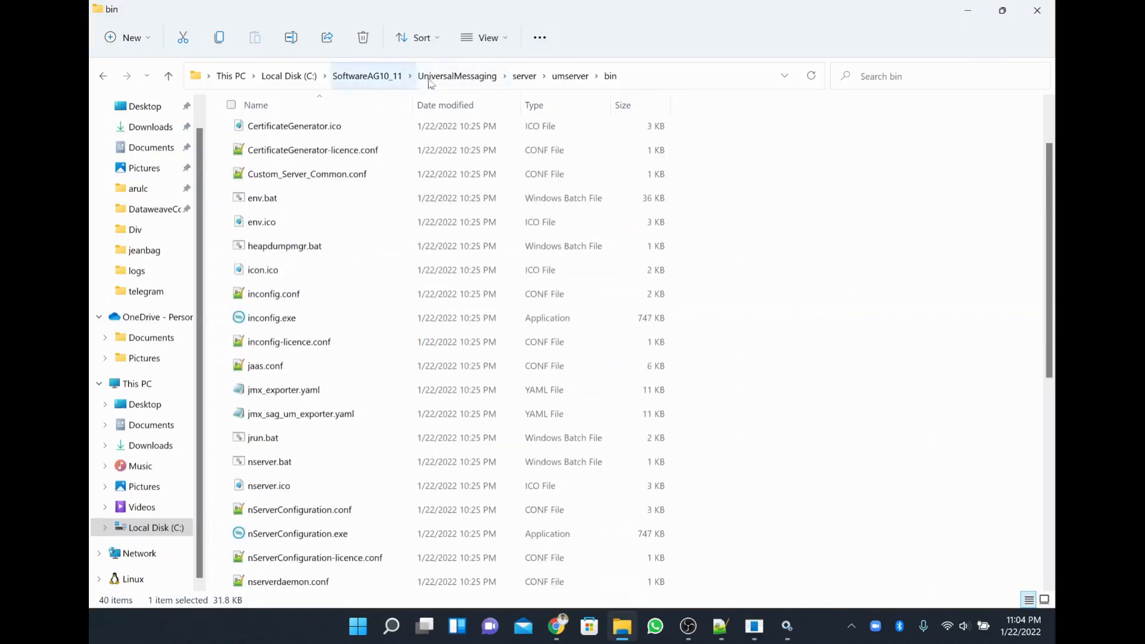
pyautogui.click(379, 87)
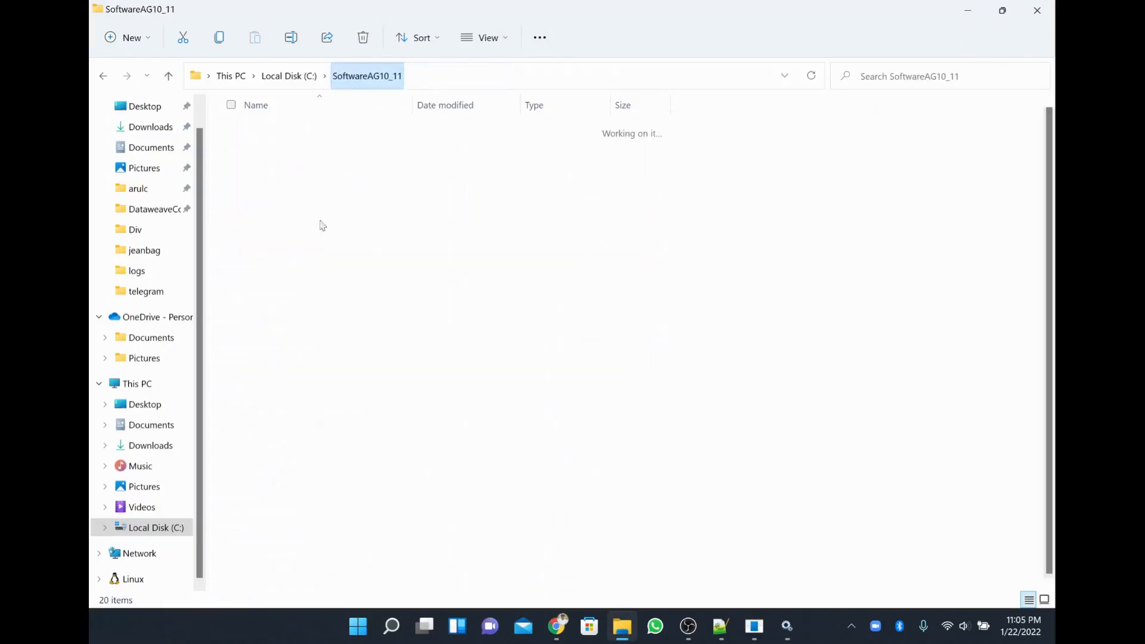
pyautogui.doubleClick(284, 334)
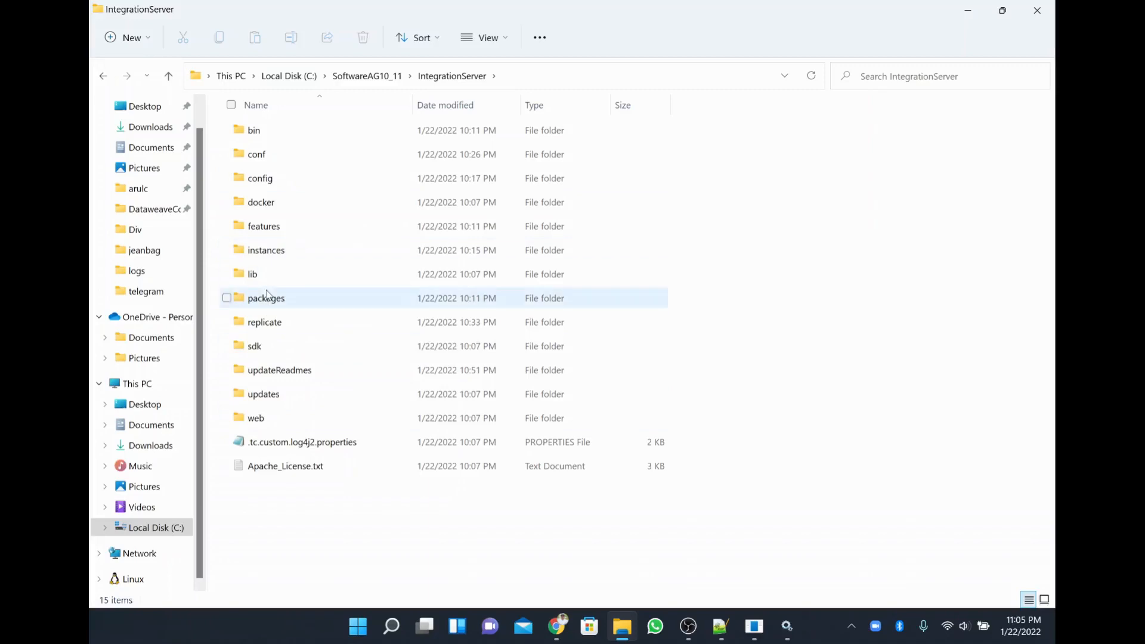
pyautogui.doubleClick(268, 300)
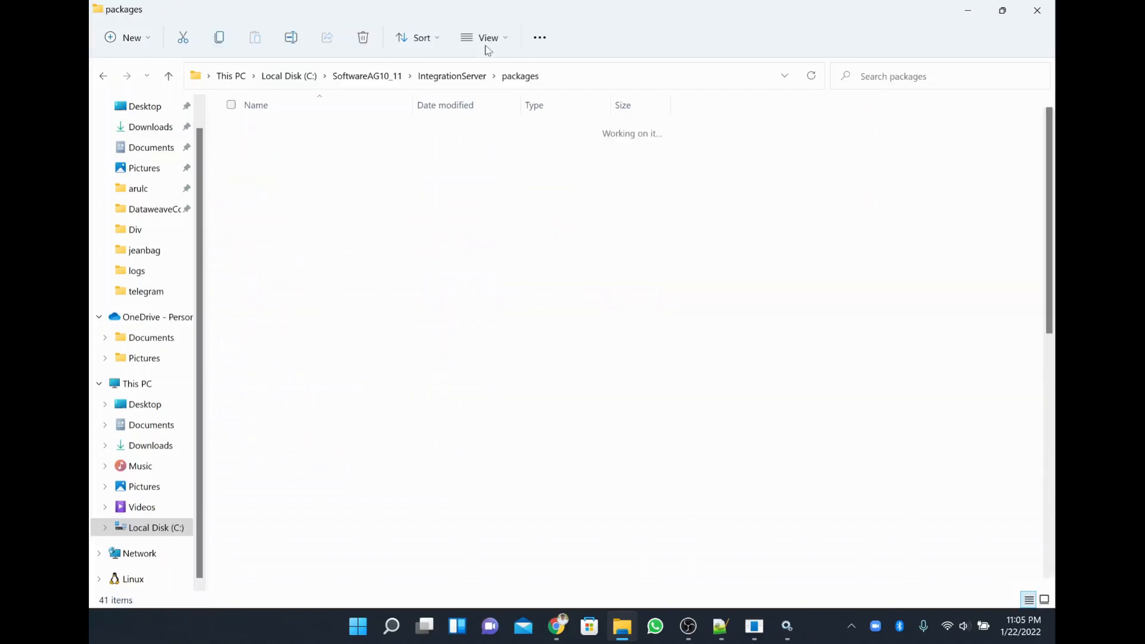
pyautogui.scroll(-5, 798, 511)
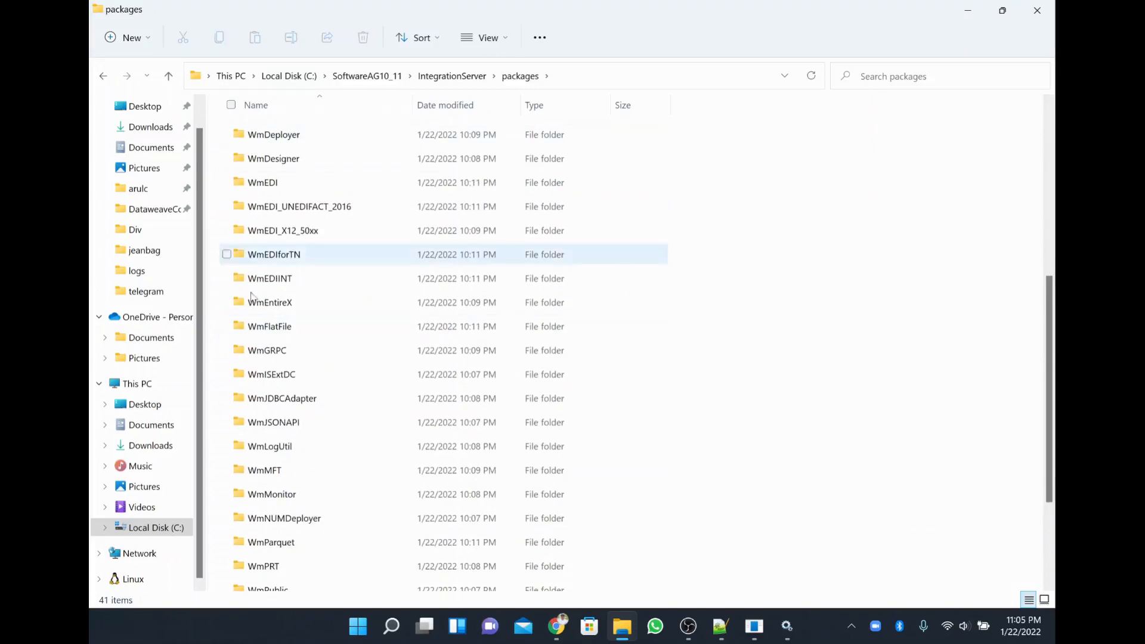
pyautogui.scroll(-1, 361, 313)
pyautogui.scroll(-1, 361, 314)
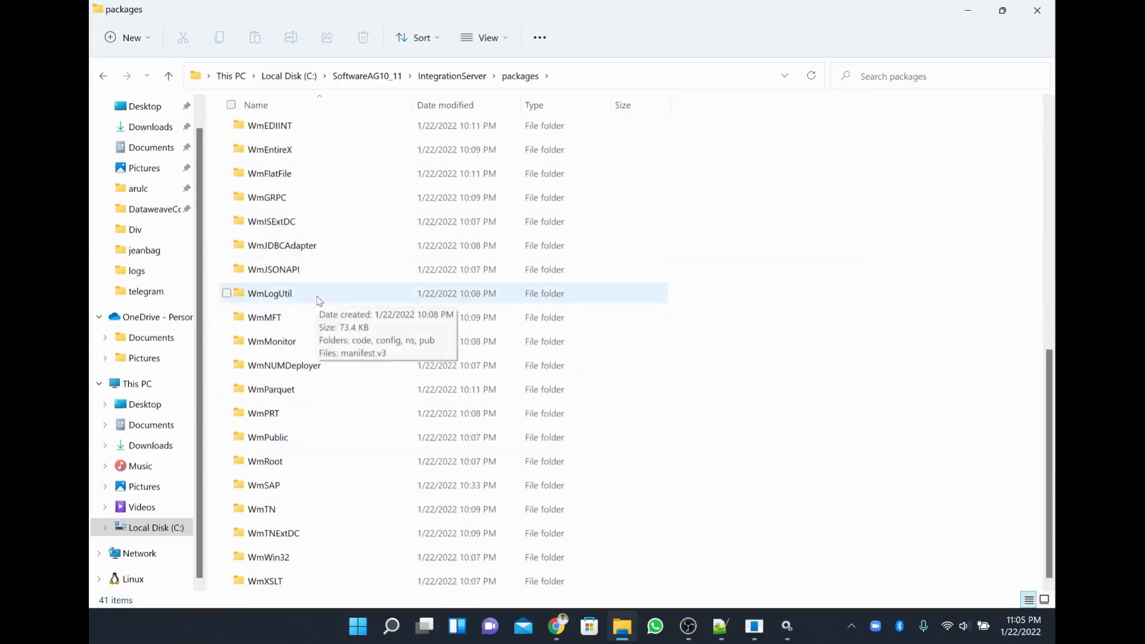
pyautogui.click(276, 516)
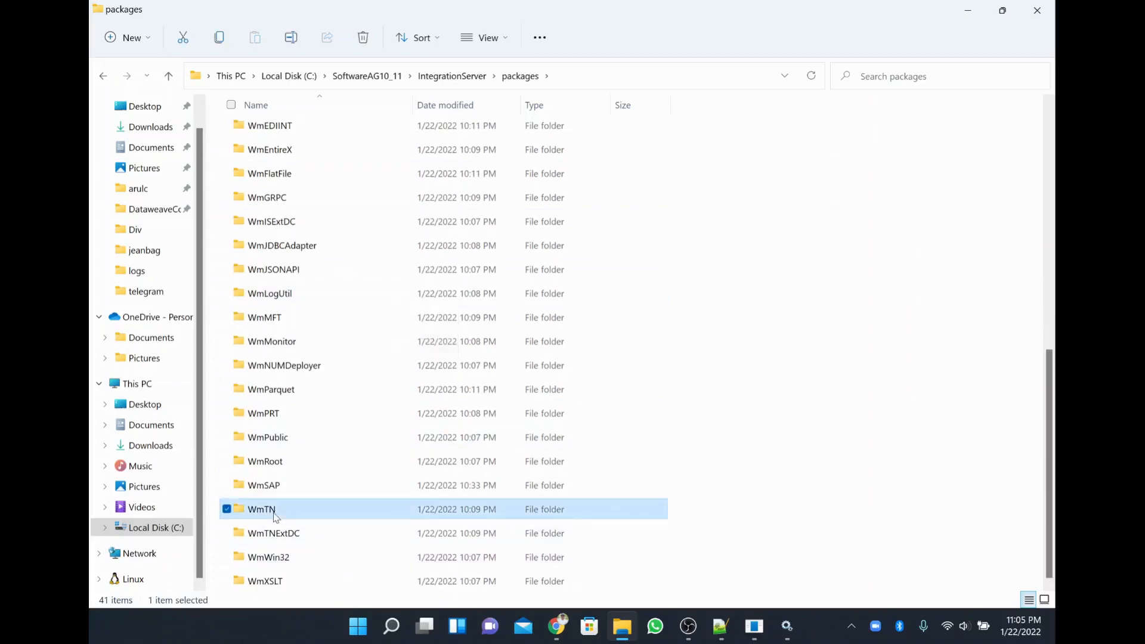
pyautogui.doubleClick(267, 516)
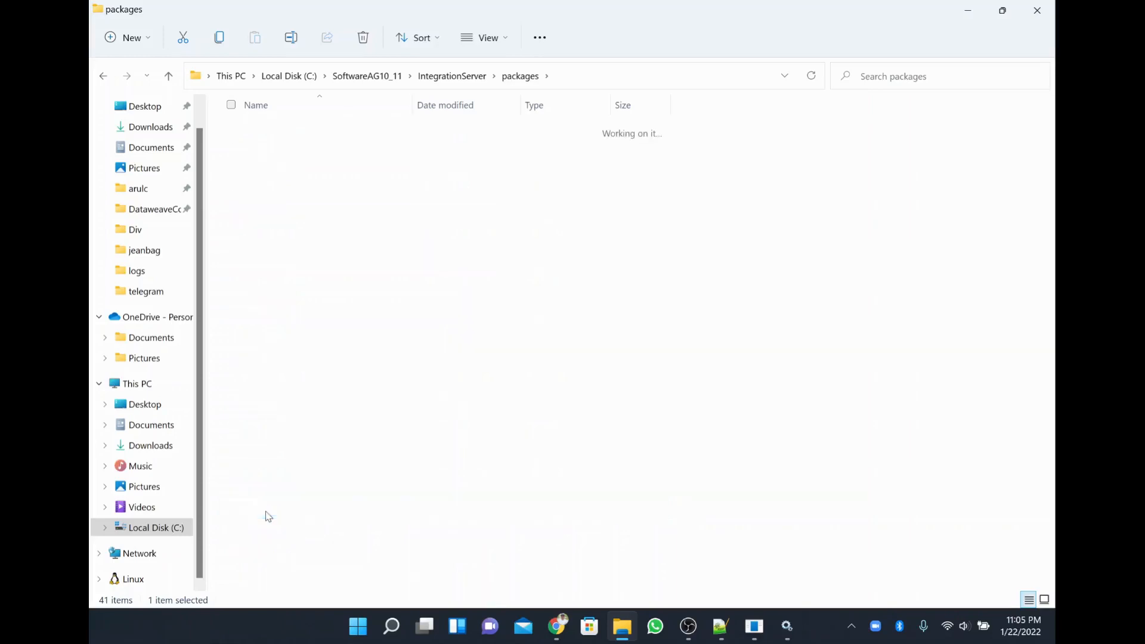
pyautogui.click(520, 76)
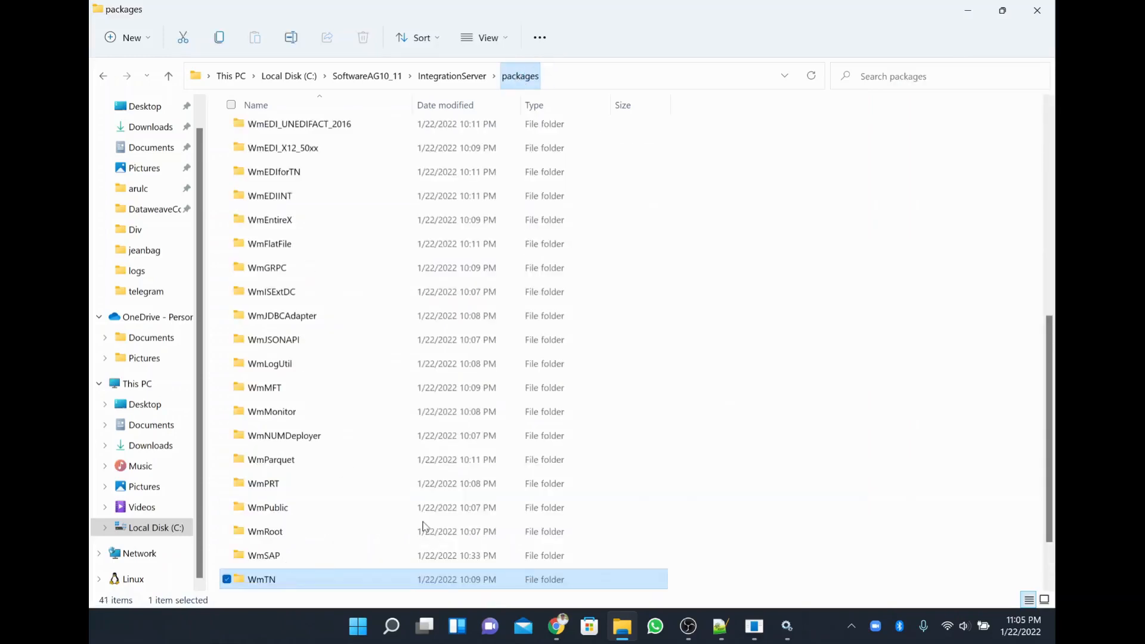
# Browse the WmTNExtDC, WmTN, WmSAP and WmJDBCAdapter packages, then return to IntegrationServer.
pyautogui.scroll(-1, 605, 523)
pyautogui.click(295, 536)
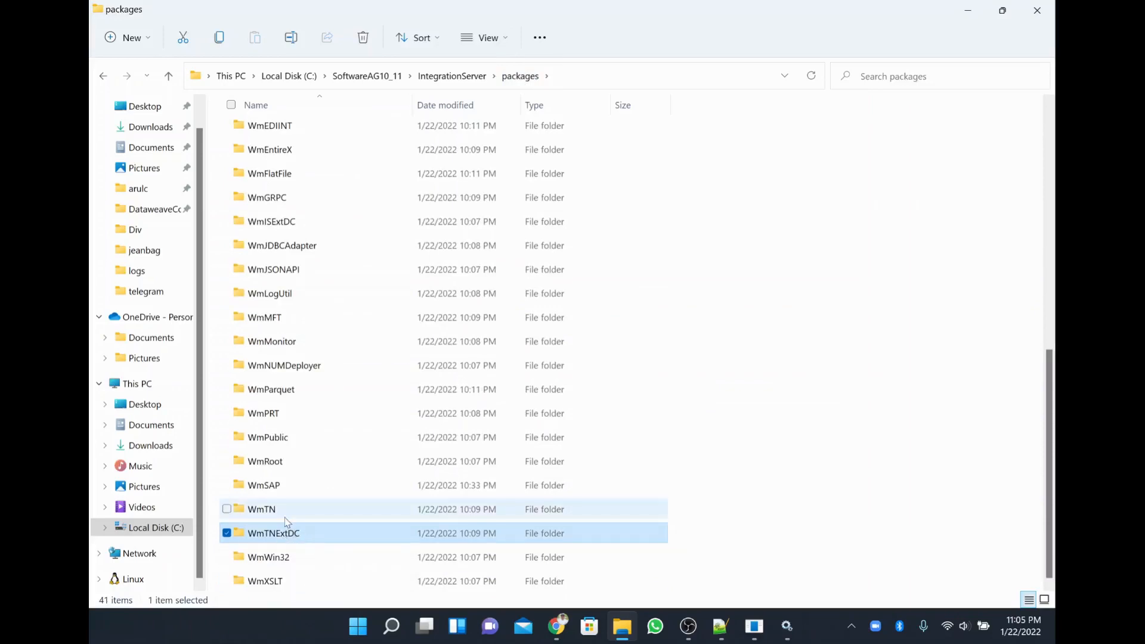
pyautogui.click(286, 516)
pyautogui.click(276, 490)
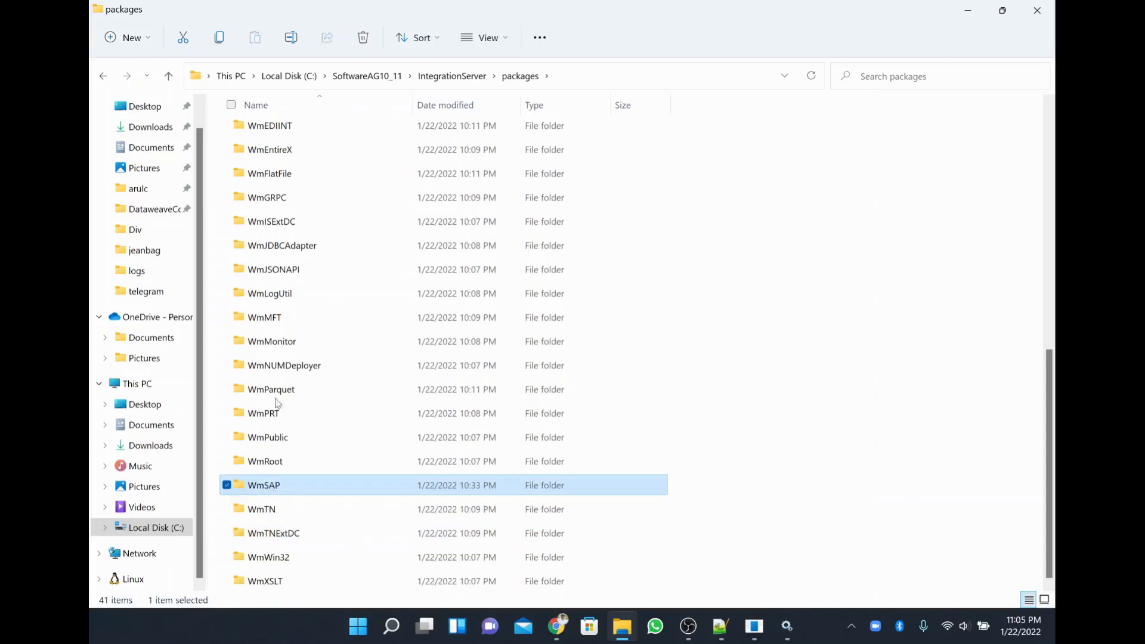
pyautogui.scroll(2, 288, 321)
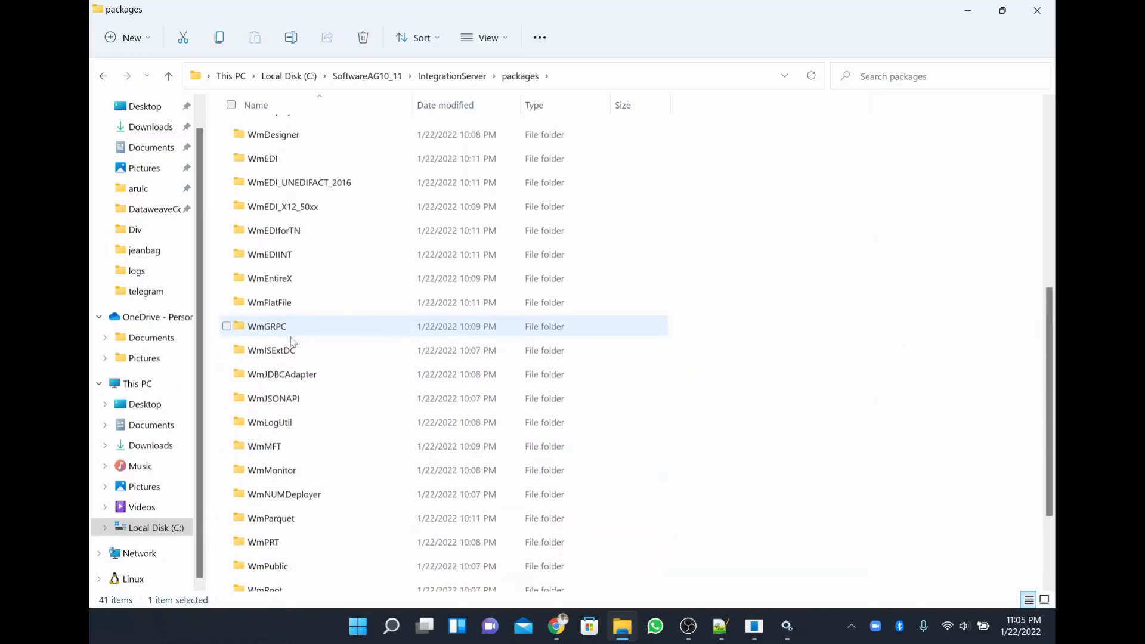
pyautogui.click(301, 376)
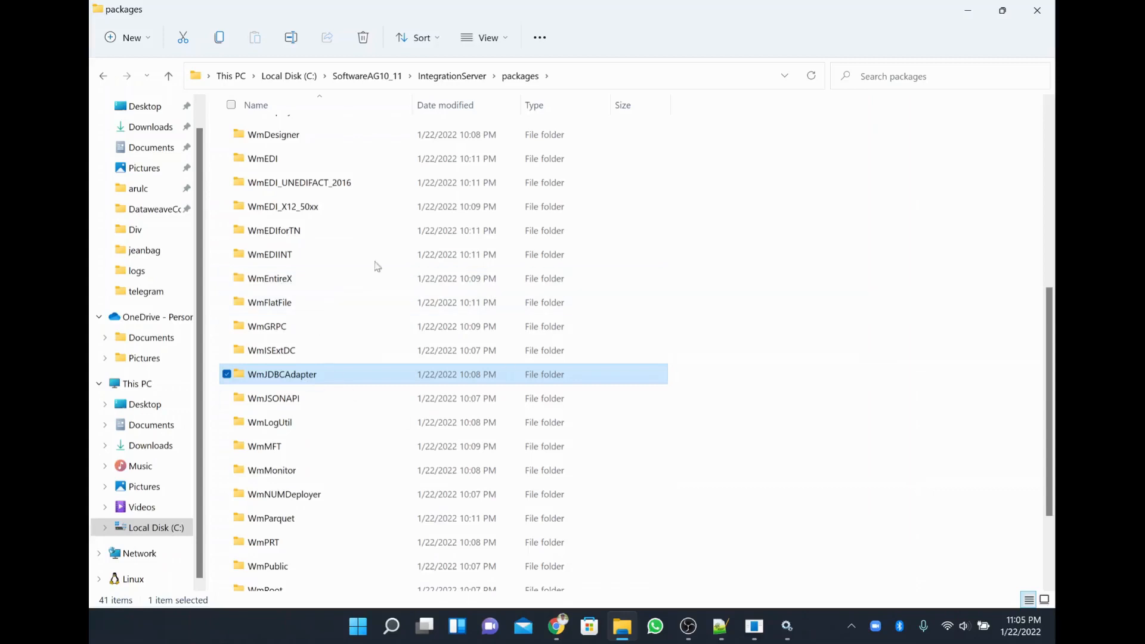
pyautogui.scroll(5, 930, 297)
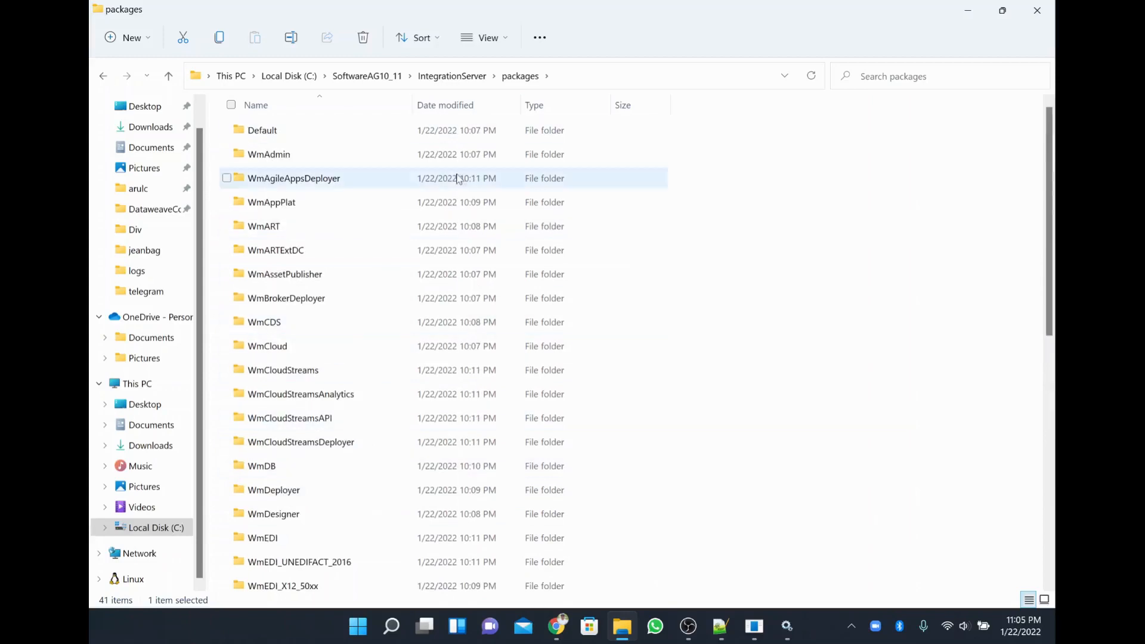
pyautogui.click(444, 76)
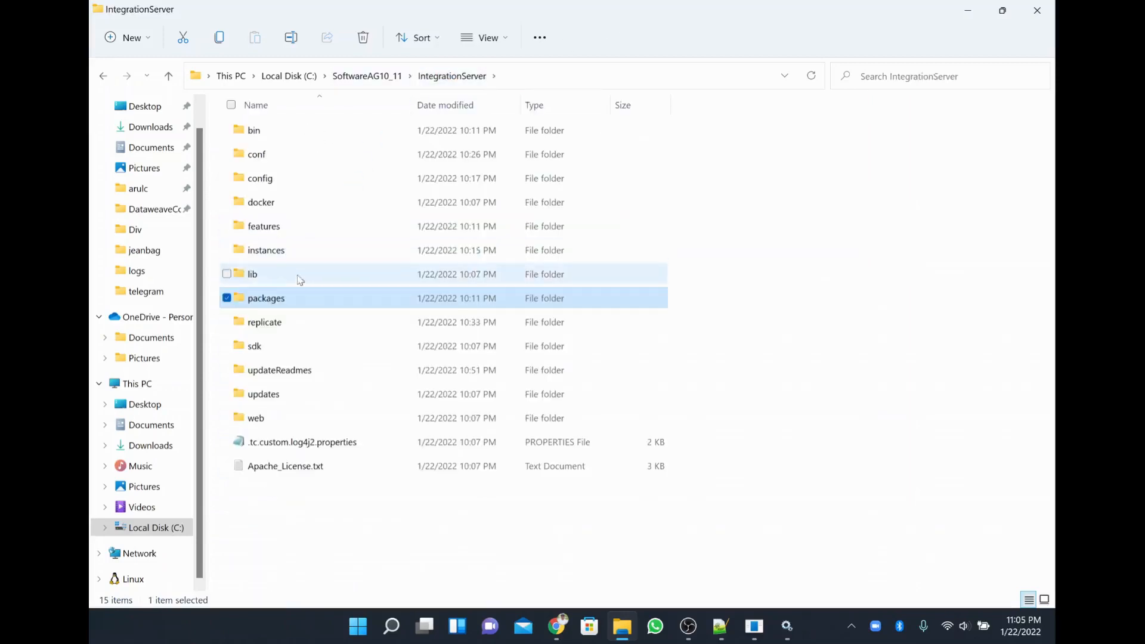
# Browse to IntegrationServer\instances\default\logs and select server.log.
pyautogui.click(286, 251)
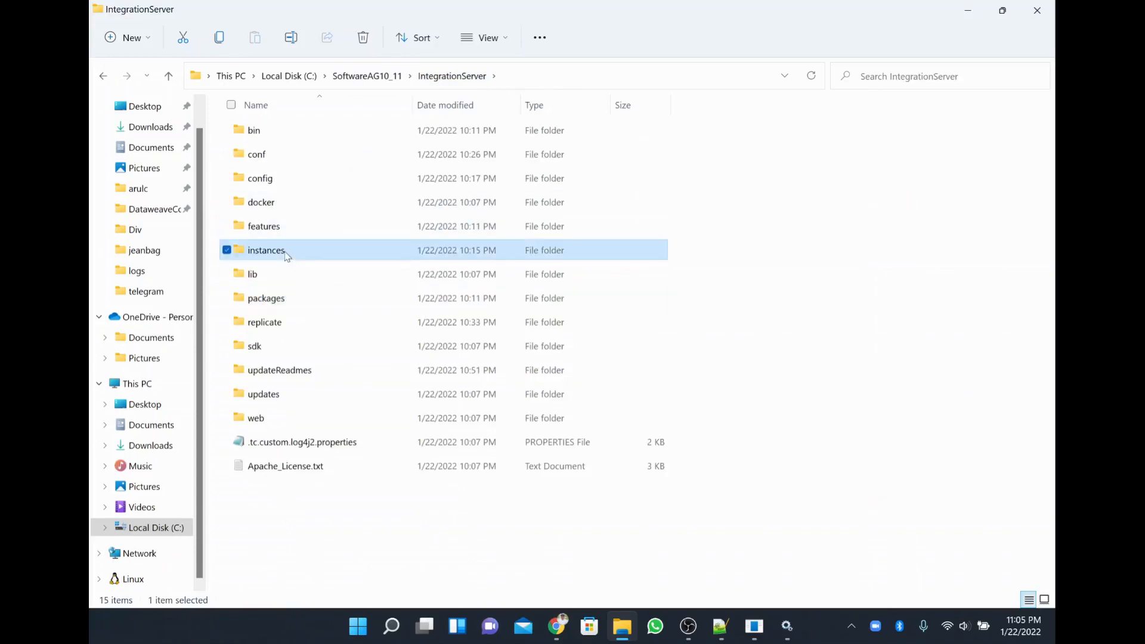
pyautogui.doubleClick(286, 252)
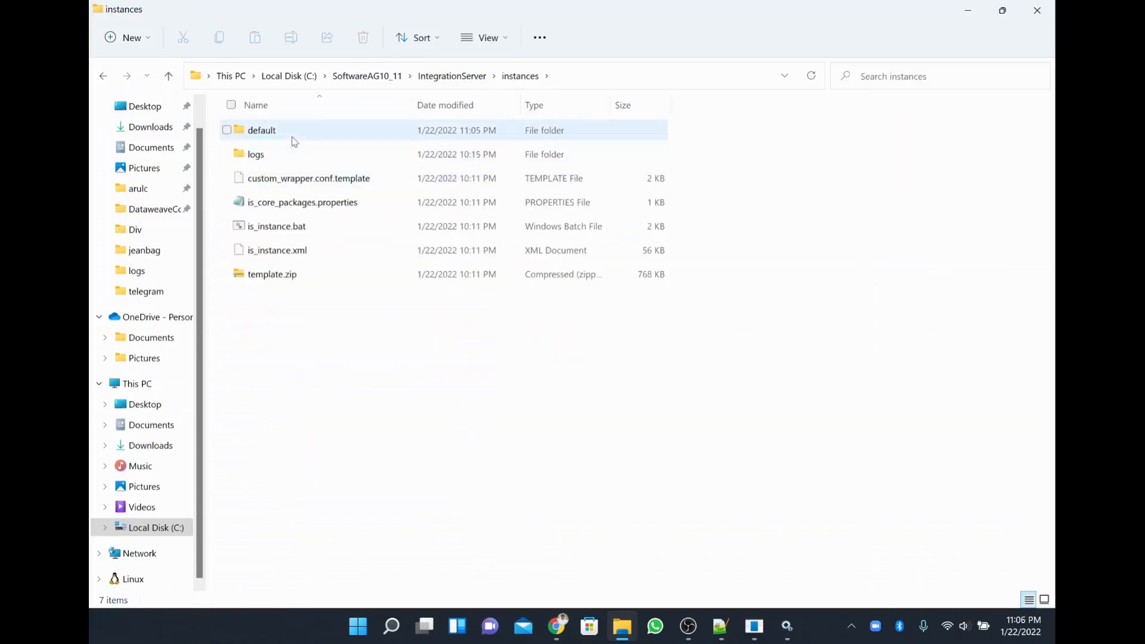
pyautogui.doubleClick(283, 132)
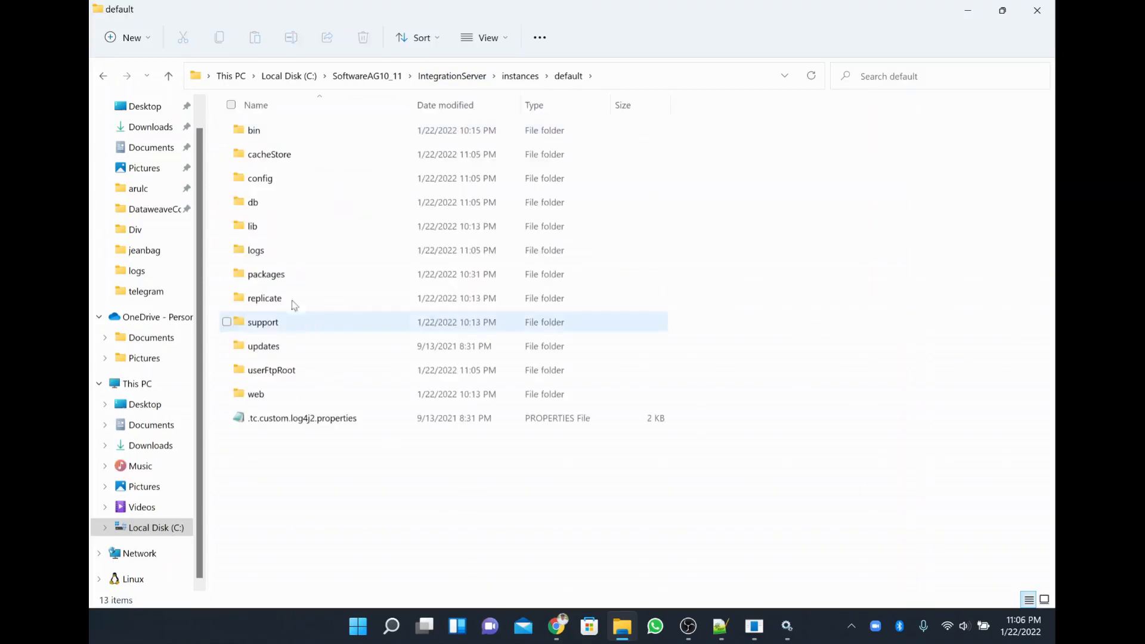
pyautogui.doubleClick(283, 249)
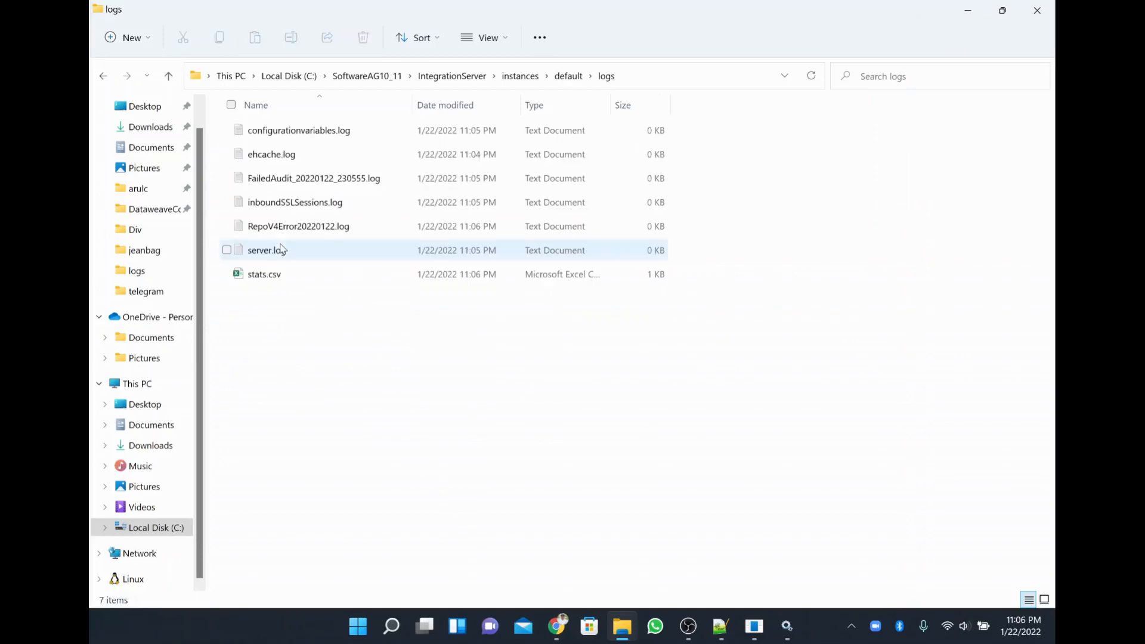
pyautogui.click(284, 248)
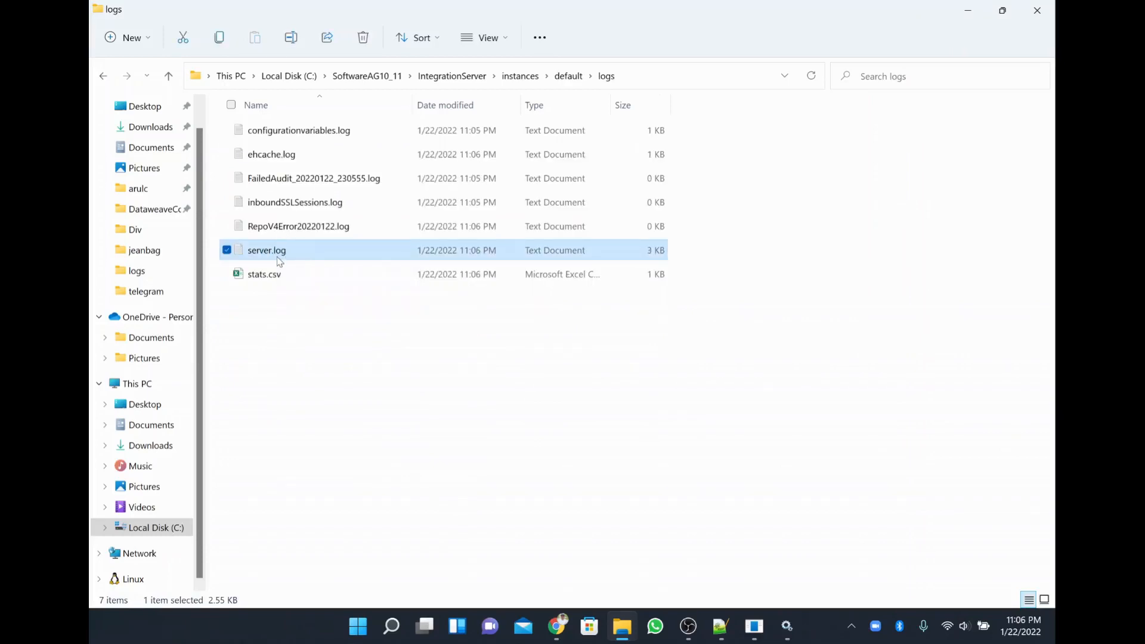
# Open server.log in a maximized Notepad, zoom out, and select the first nine log lines.
pyautogui.doubleClick(656, 250)
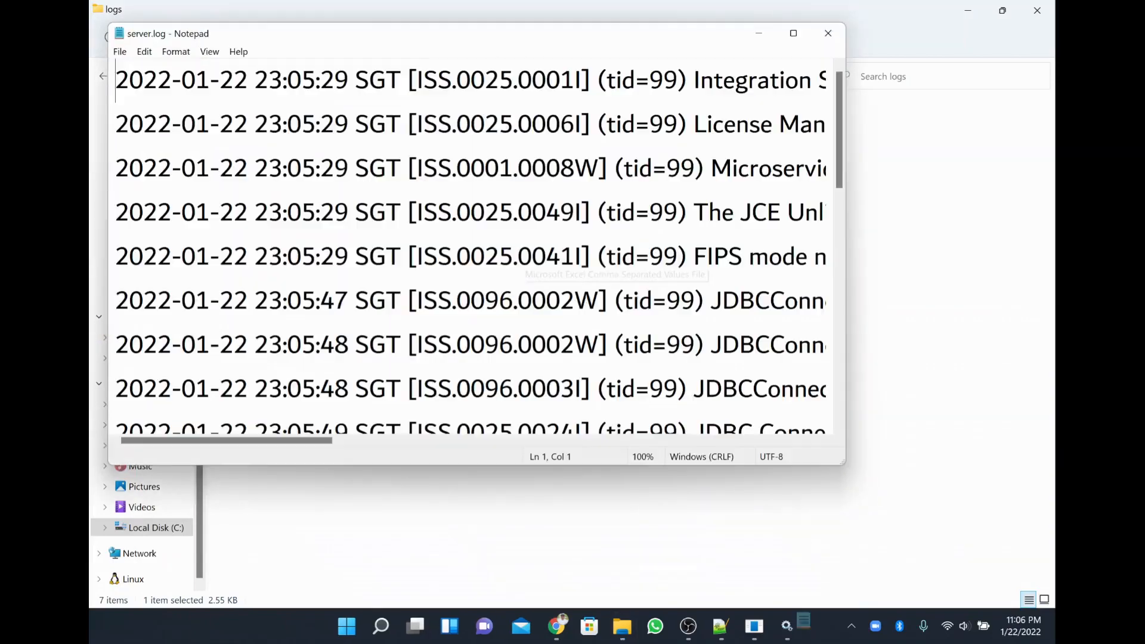
pyautogui.click(793, 32)
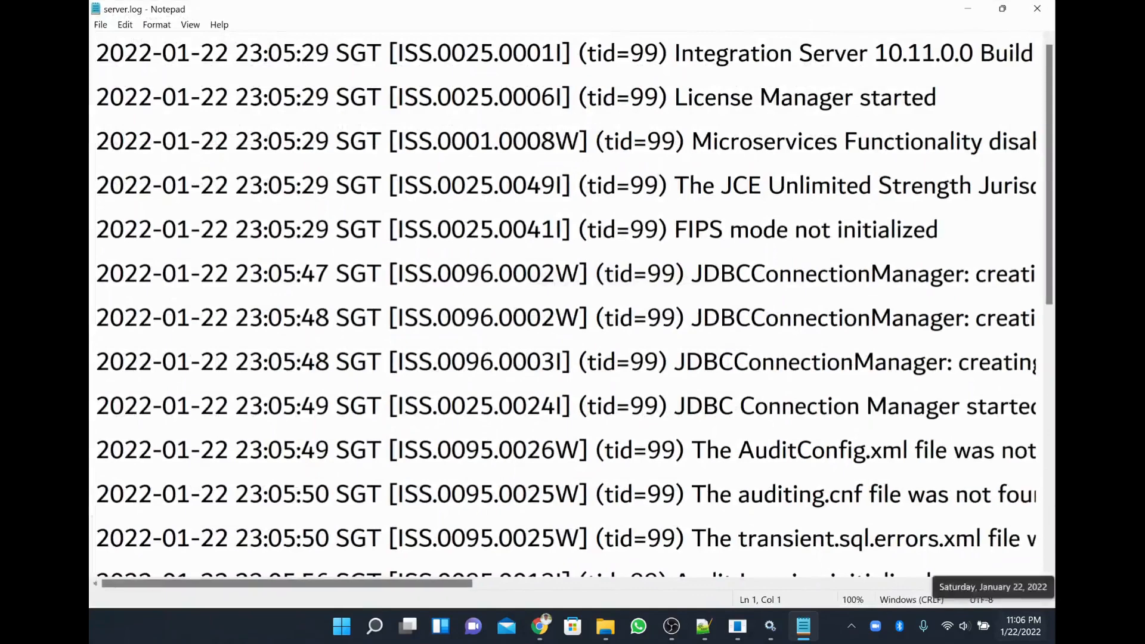
pyautogui.hotkey('ctrl', '-')
pyautogui.hotkey('ctrl', '-')
pyautogui.scroll(-3, 566, 298)
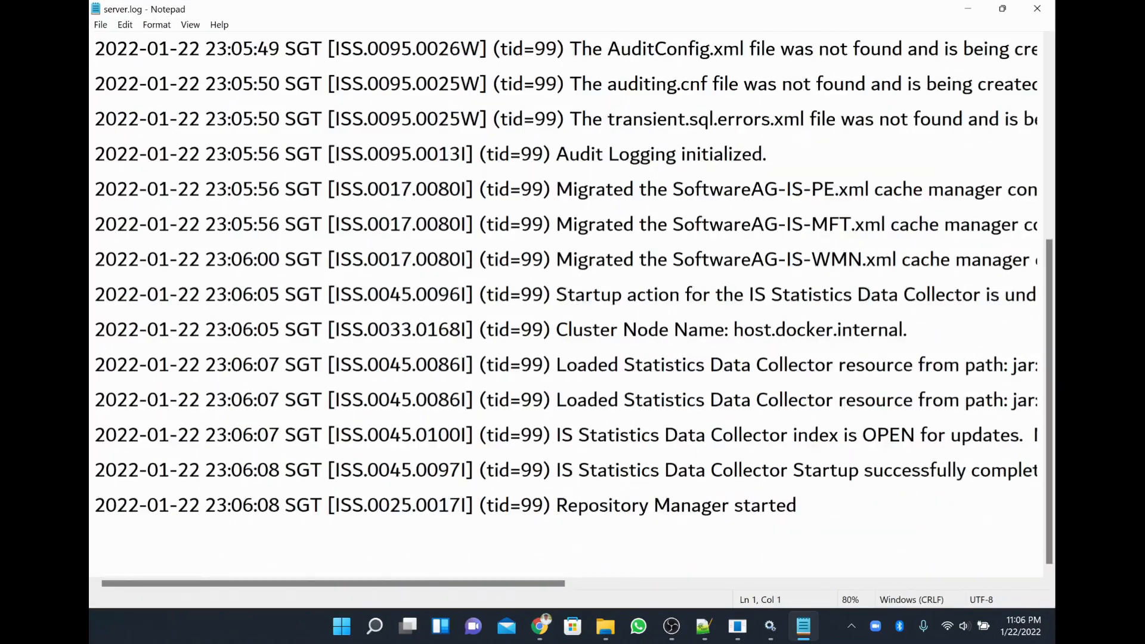
pyautogui.scroll(3, 567, 298)
pyautogui.moveTo(864, 331); pyautogui.dragTo(90, 5)
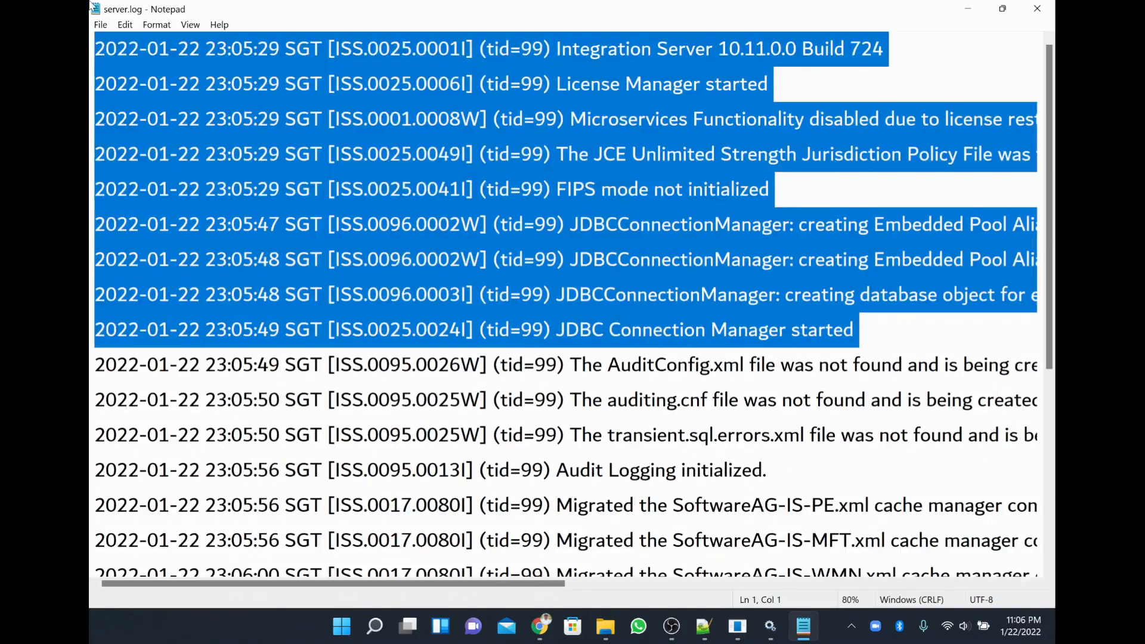
# At 40% zoom, inspect the 'Initialization completed in 438 seconds' entry, then close Notepad.
pyautogui.doubleClick(602, 48)
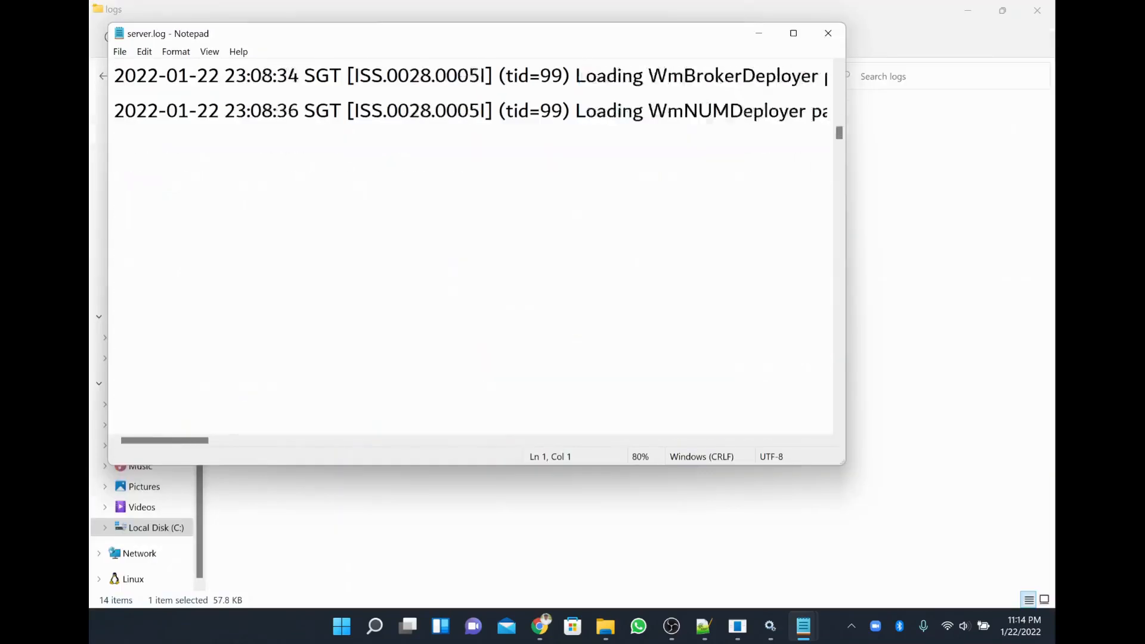
pyautogui.scroll(-20, 471, 238)
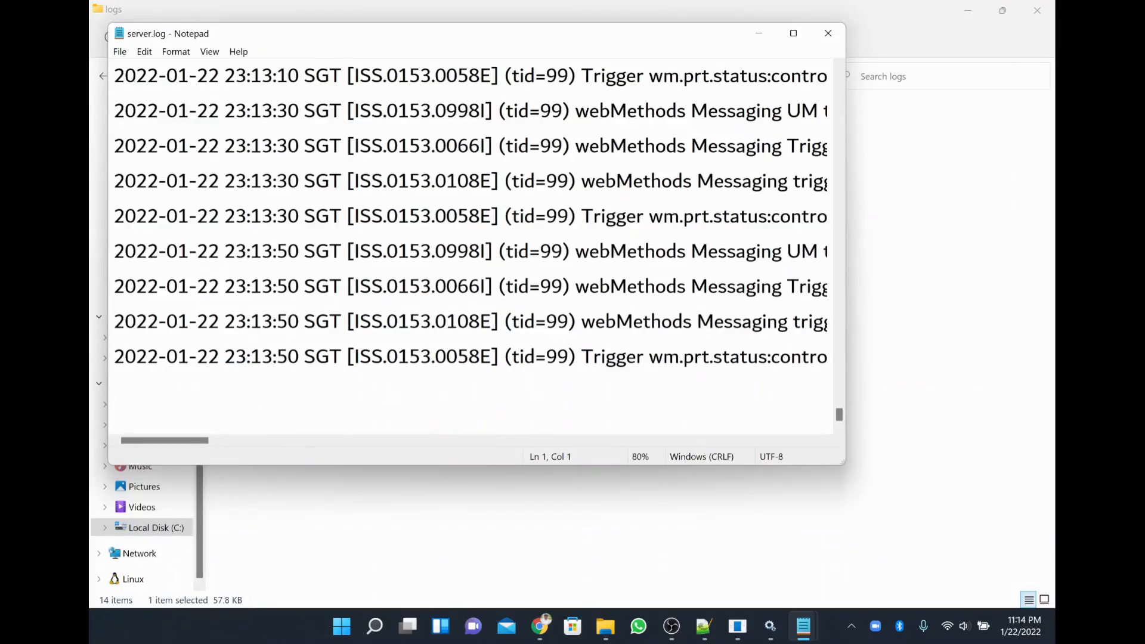
pyautogui.hotkey('ctrl', '-')
pyautogui.hotkey('ctrl', '-')
pyautogui.hotkey('ctrl', '-')
pyautogui.hotkey('ctrl', '-')
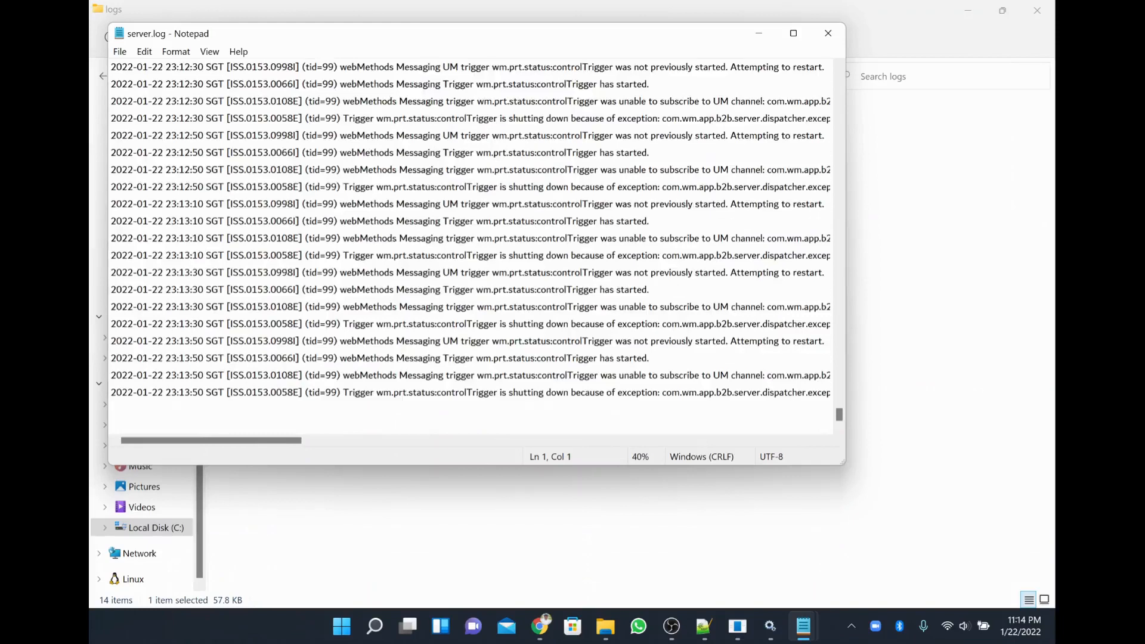
pyautogui.scroll(3, 470, 244)
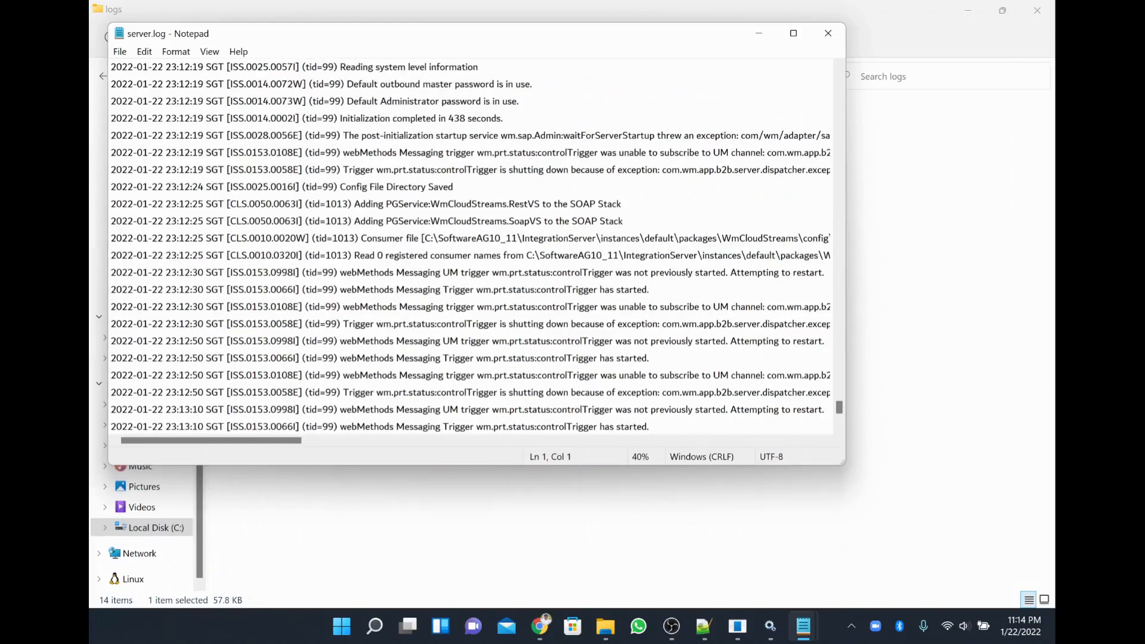
pyautogui.moveTo(454, 186); pyautogui.dragTo(230, 187)
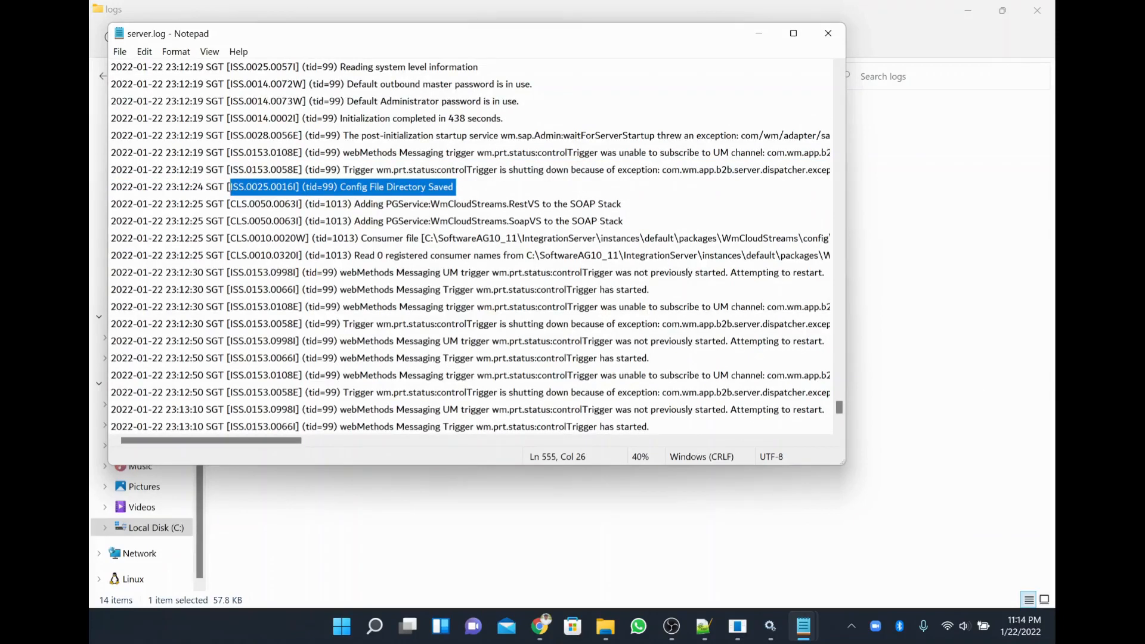
pyautogui.moveTo(506, 118); pyautogui.dragTo(317, 118)
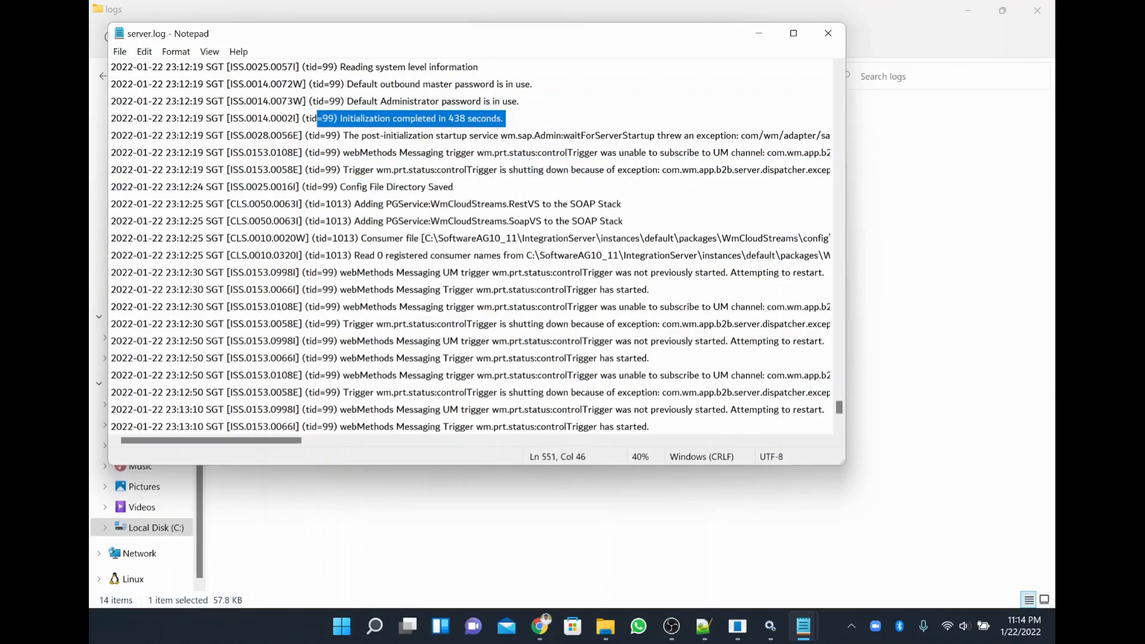
pyautogui.doubleClick(459, 118)
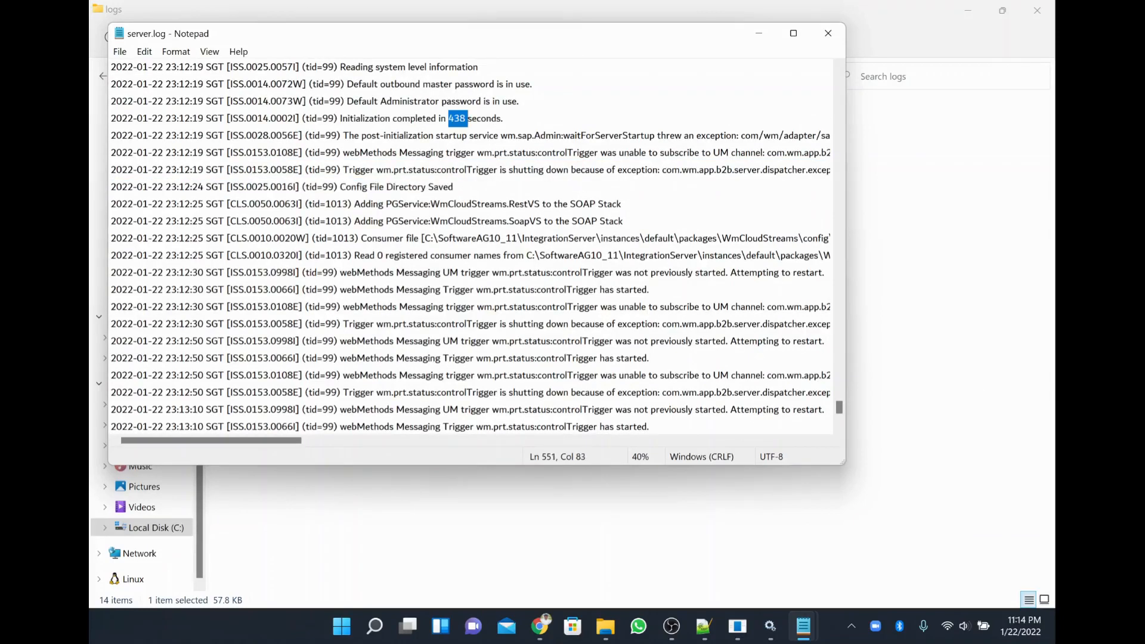
pyautogui.moveTo(505, 118); pyautogui.dragTo(245, 118)
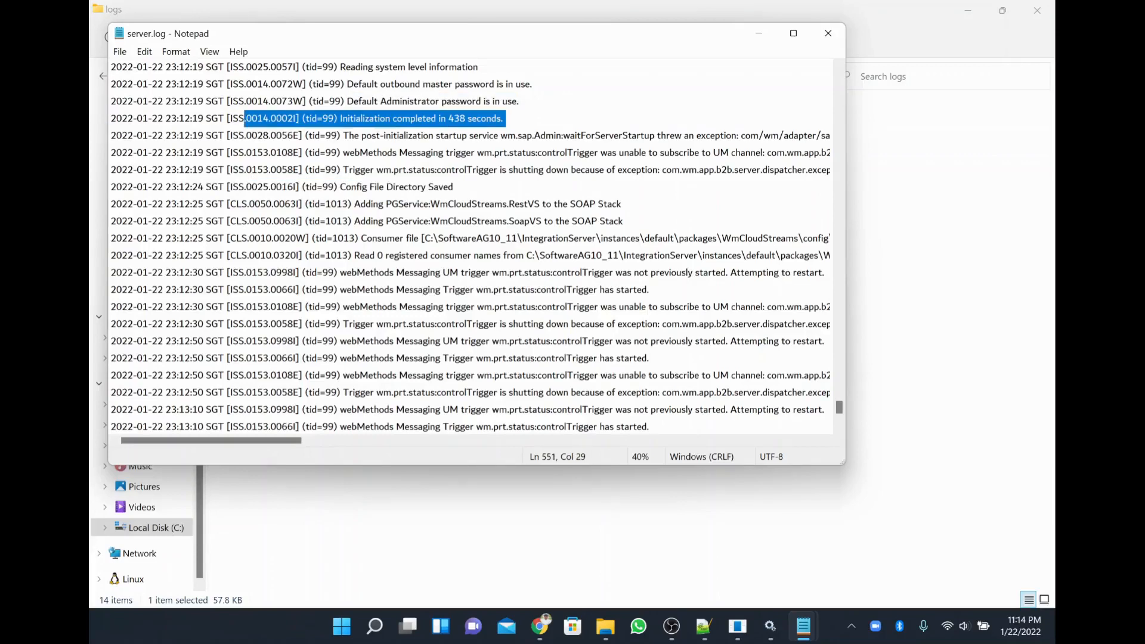
pyautogui.scroll(-3, 470, 245)
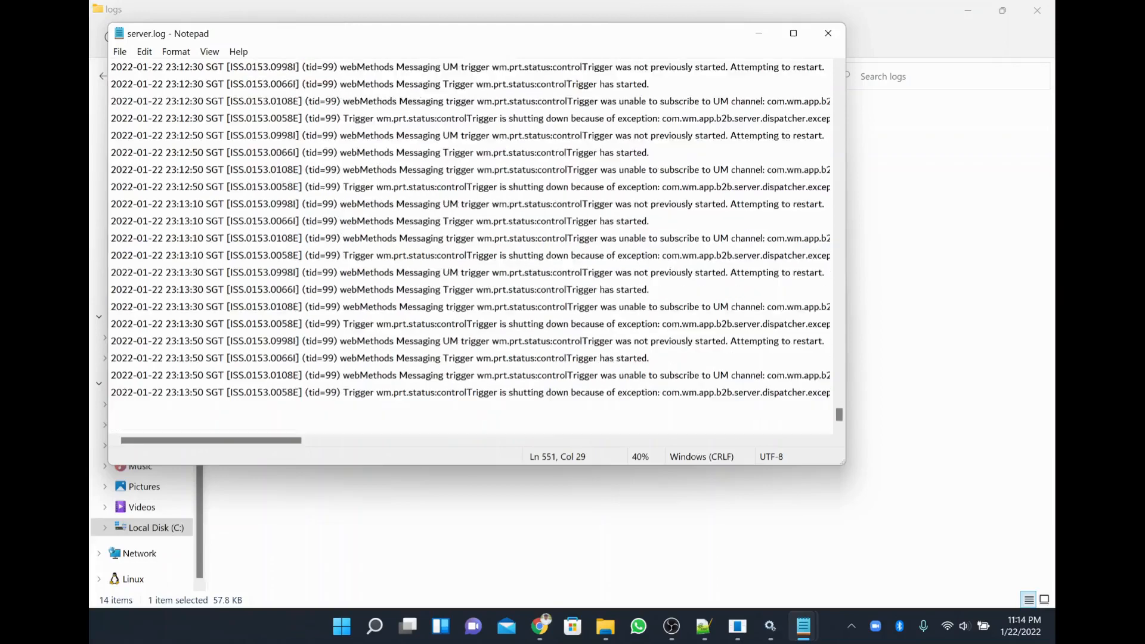
pyautogui.click(827, 32)
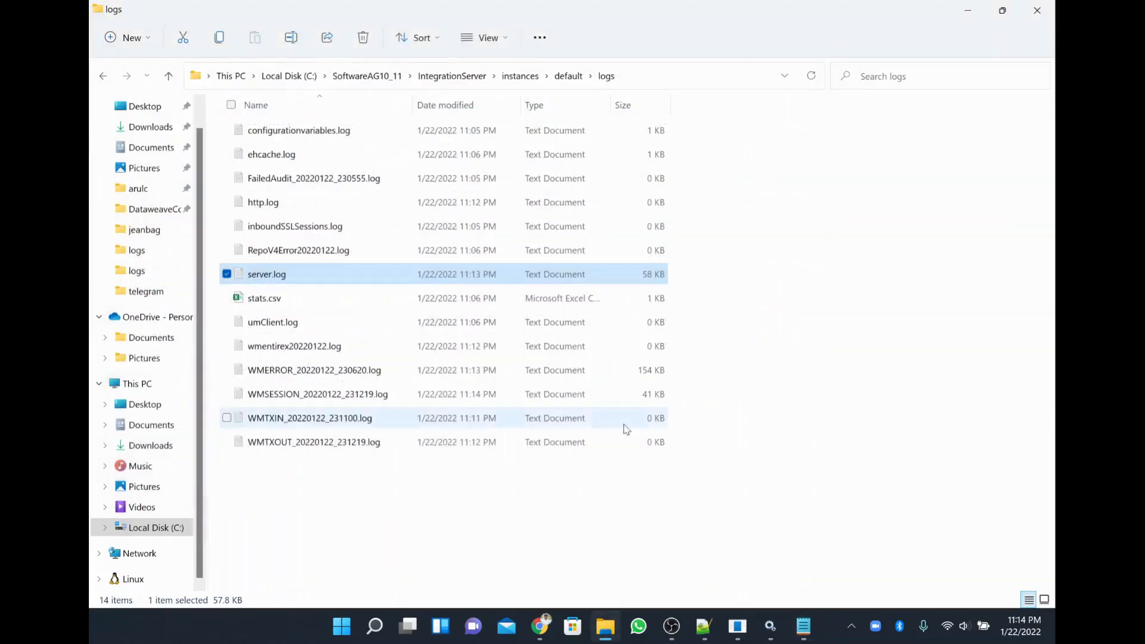
# Back in Chrome, reload the localhost:5555 server admin page.
pyautogui.click(539, 626)
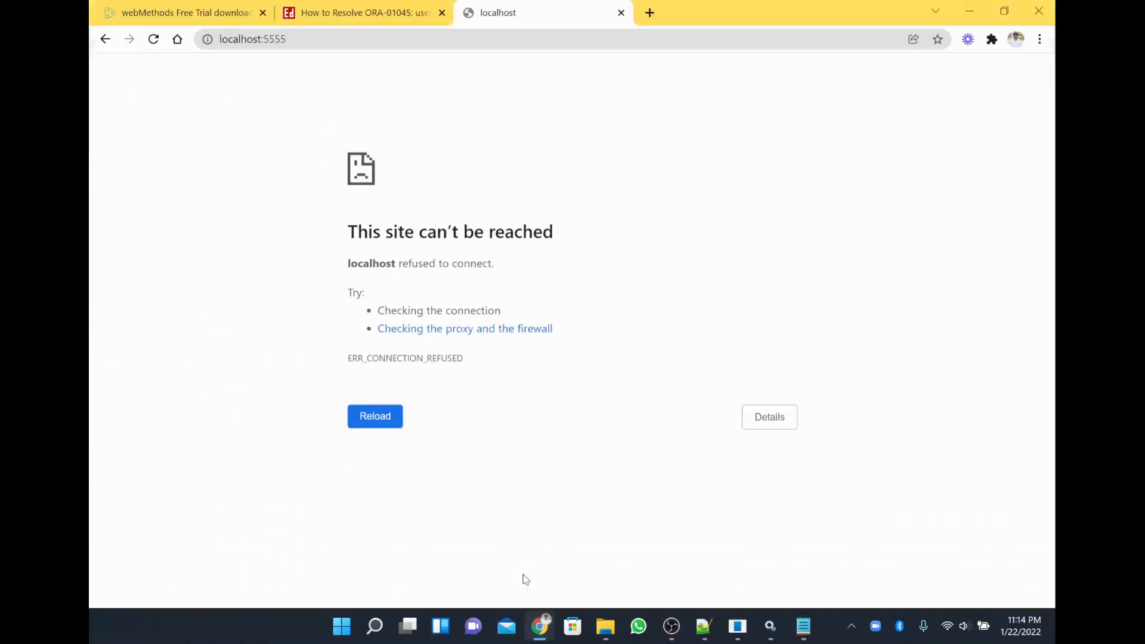
pyautogui.click(399, 35)
pyautogui.press('Return')
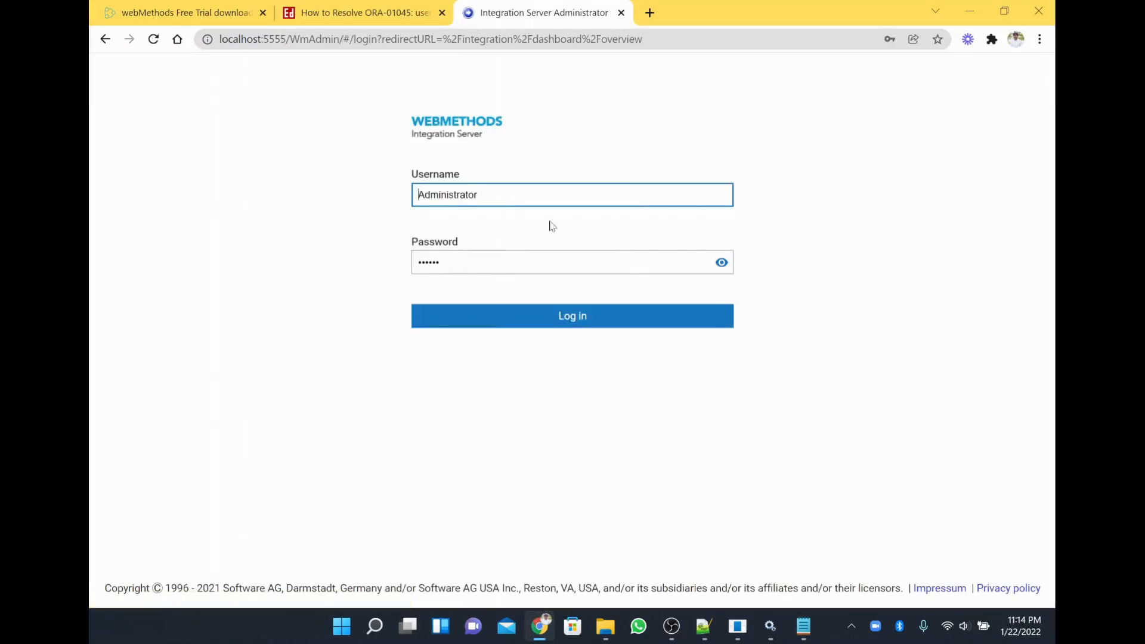
# Log in with the prefilled administrator username and password, revealing the password first.
pyautogui.click(479, 195)
pyautogui.click(331, 221)
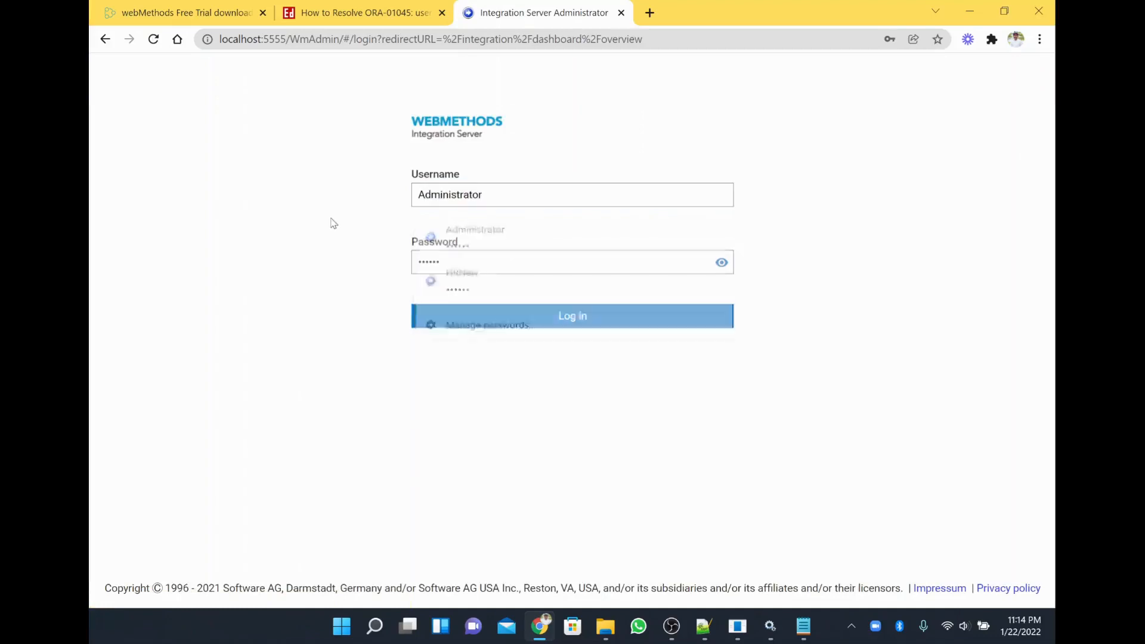
pyautogui.click(692, 262)
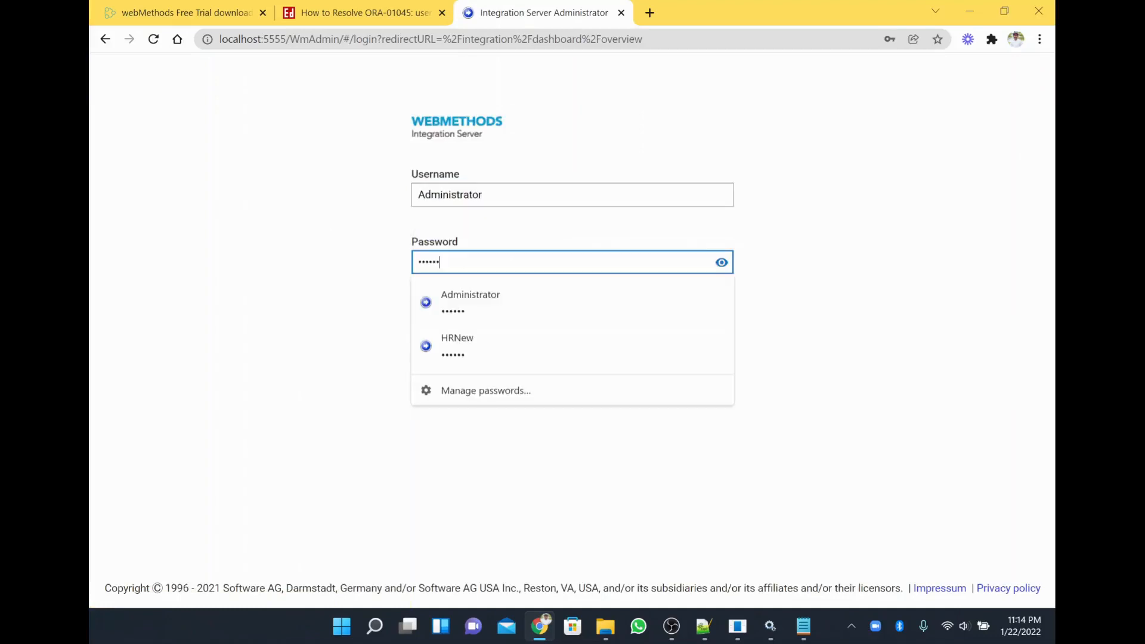
pyautogui.click(722, 262)
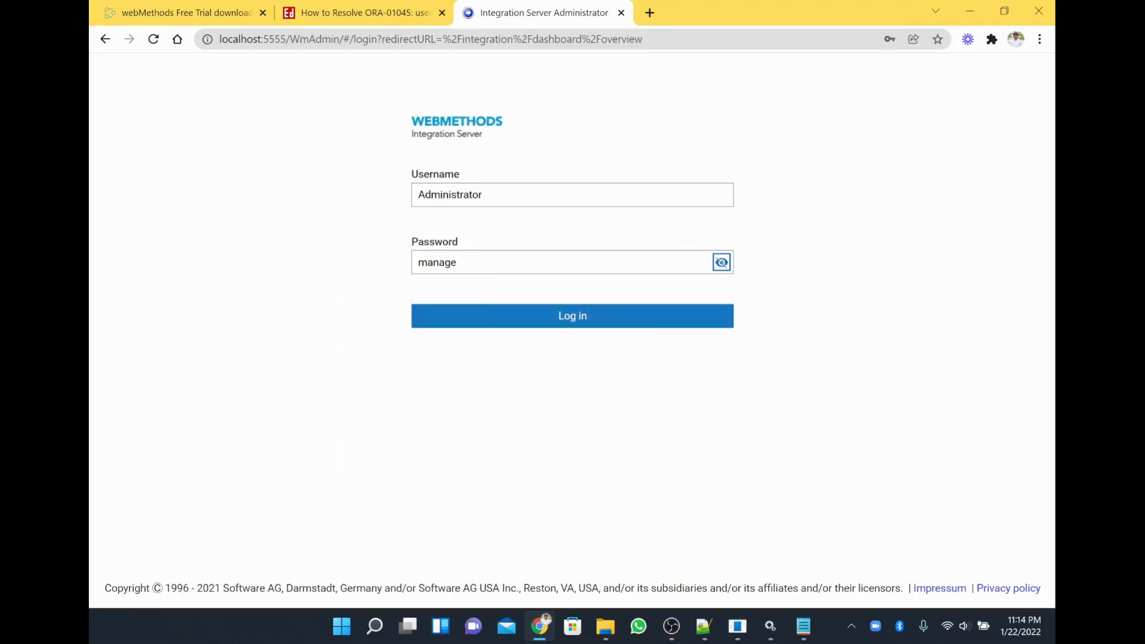
pyautogui.click(516, 320)
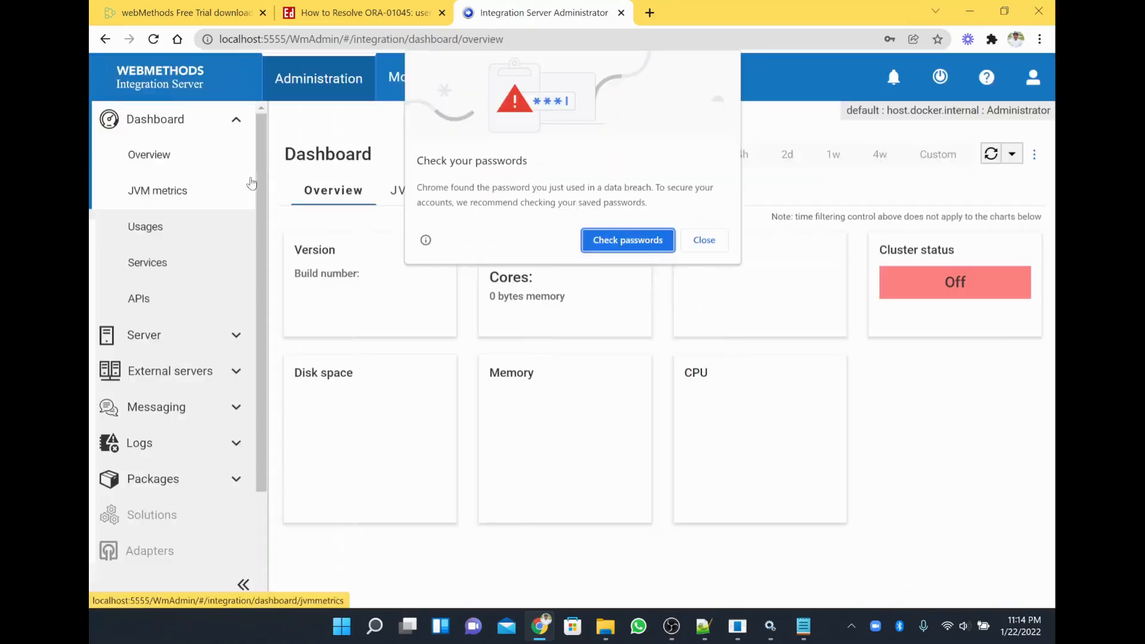
# Dismiss Chrome's password warning and highlight version 10.11.0.0 with the hardware and uptime details.
pyautogui.click(701, 239)
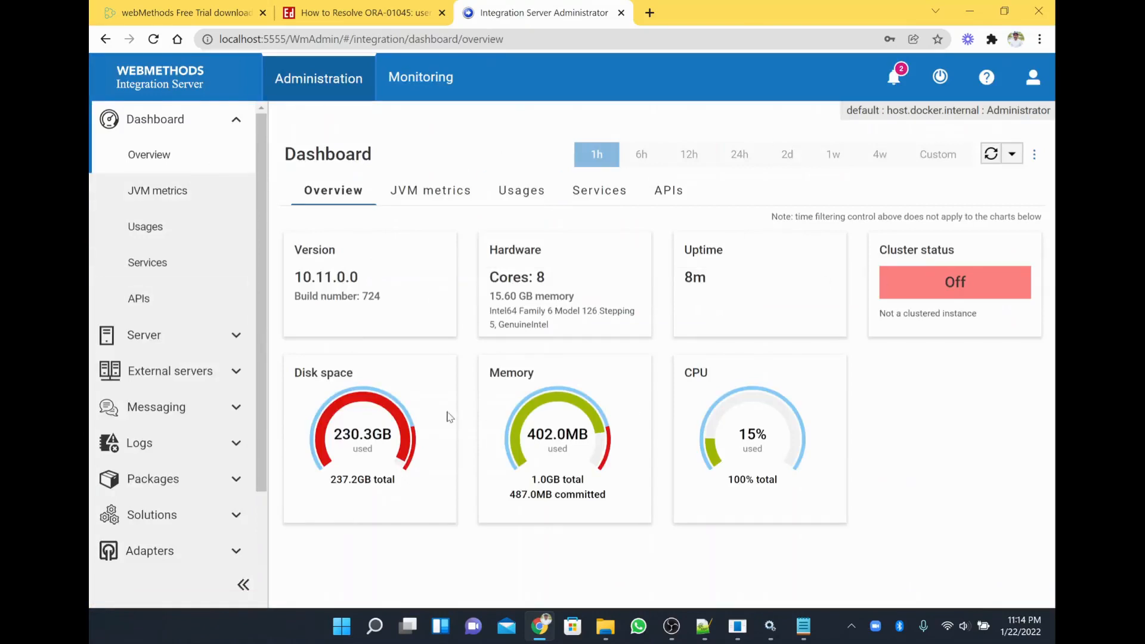
pyautogui.moveTo(302, 282); pyautogui.dragTo(366, 275)
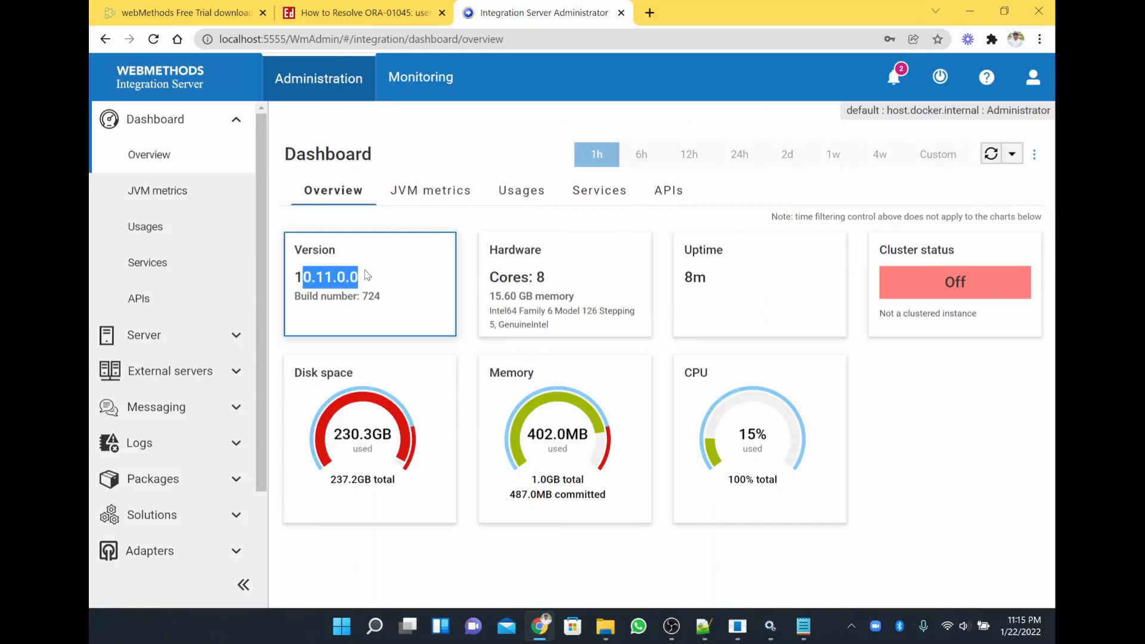
pyautogui.moveTo(739, 315); pyautogui.dragTo(642, 216)
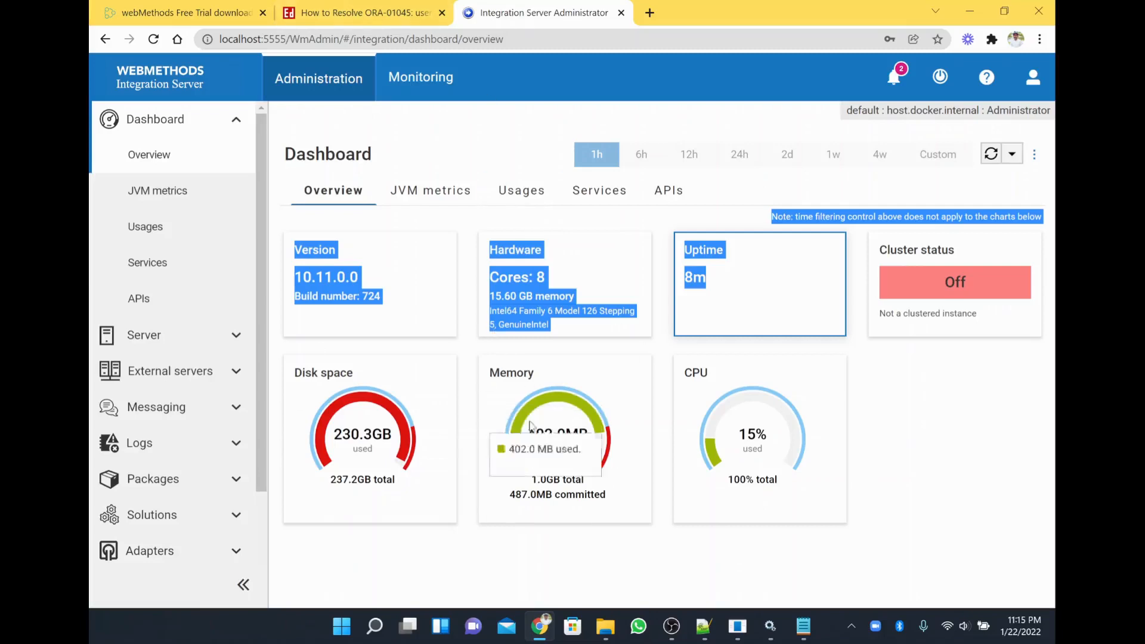
# Expand the Adapters, Solutions and Packages sections in the sidebar.
pyautogui.moveTo(594, 460)
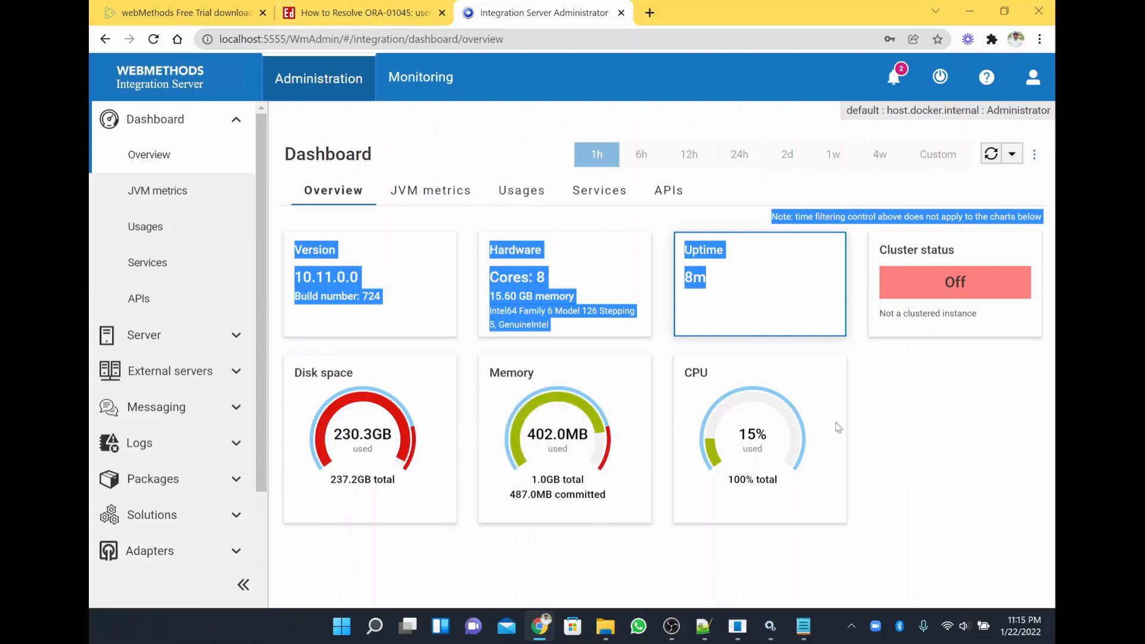
pyautogui.scroll(-3, 177, 427)
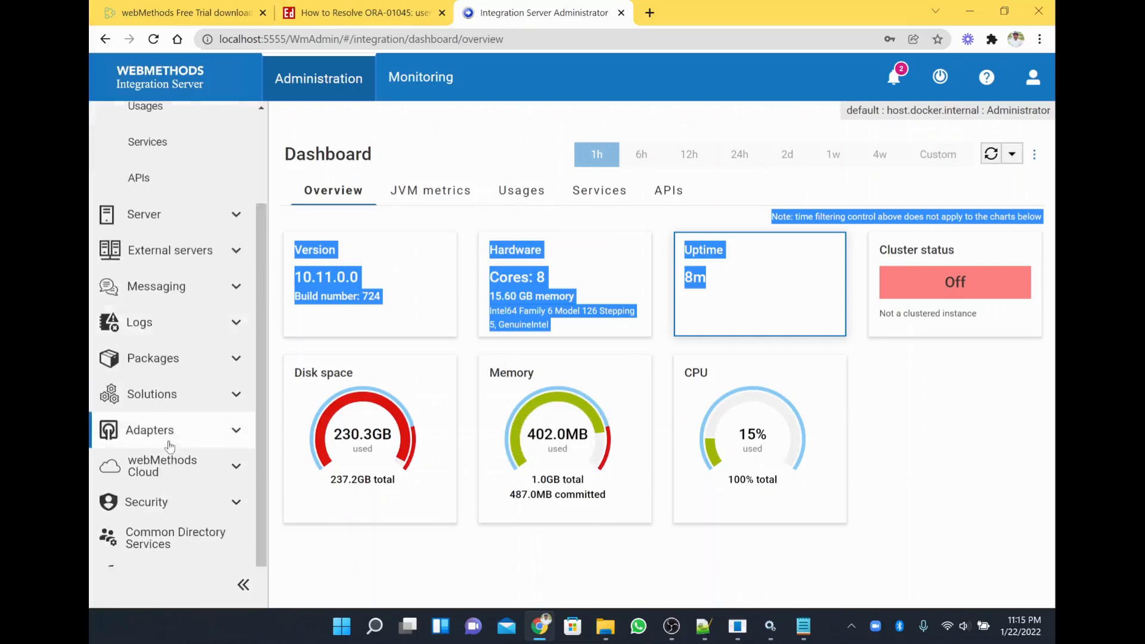
pyautogui.click(176, 425)
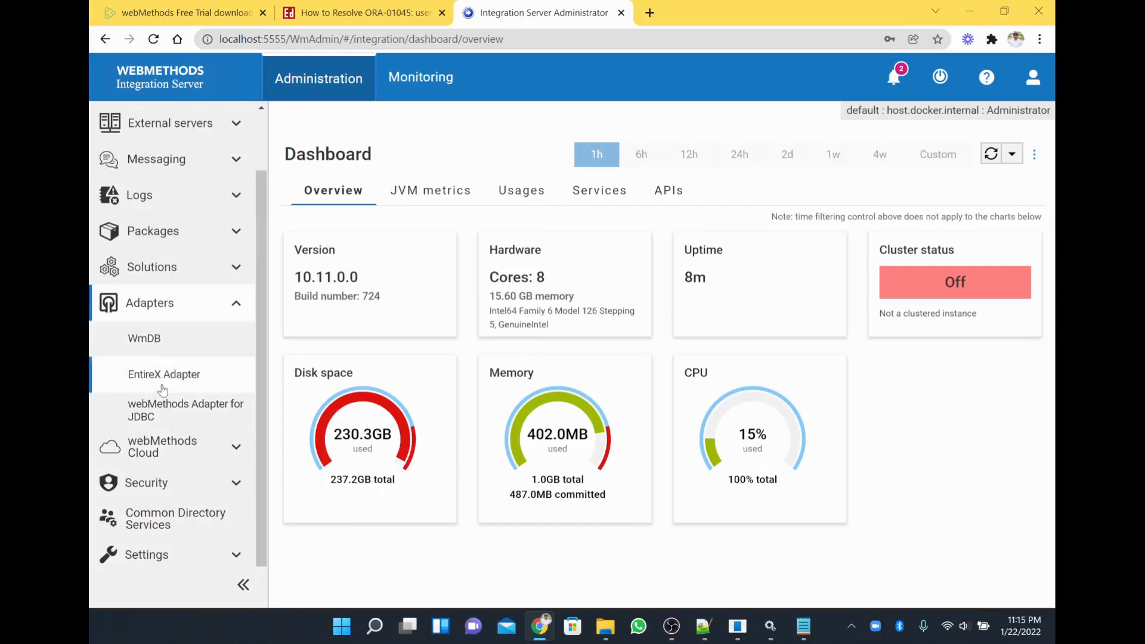
pyautogui.scroll(2, 191, 384)
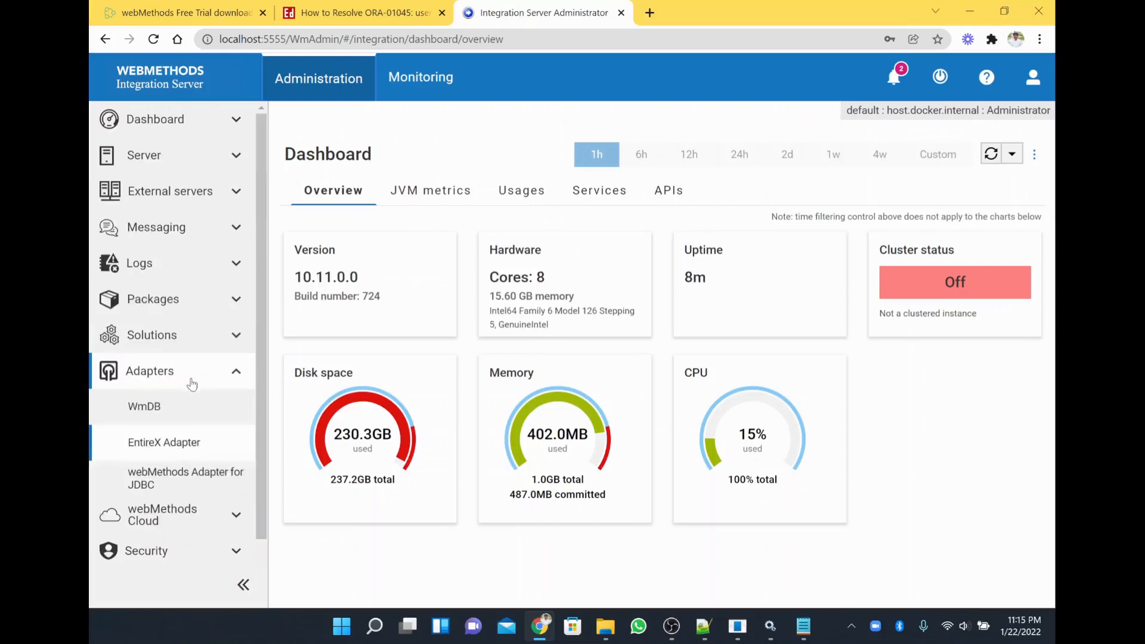
pyautogui.click(168, 343)
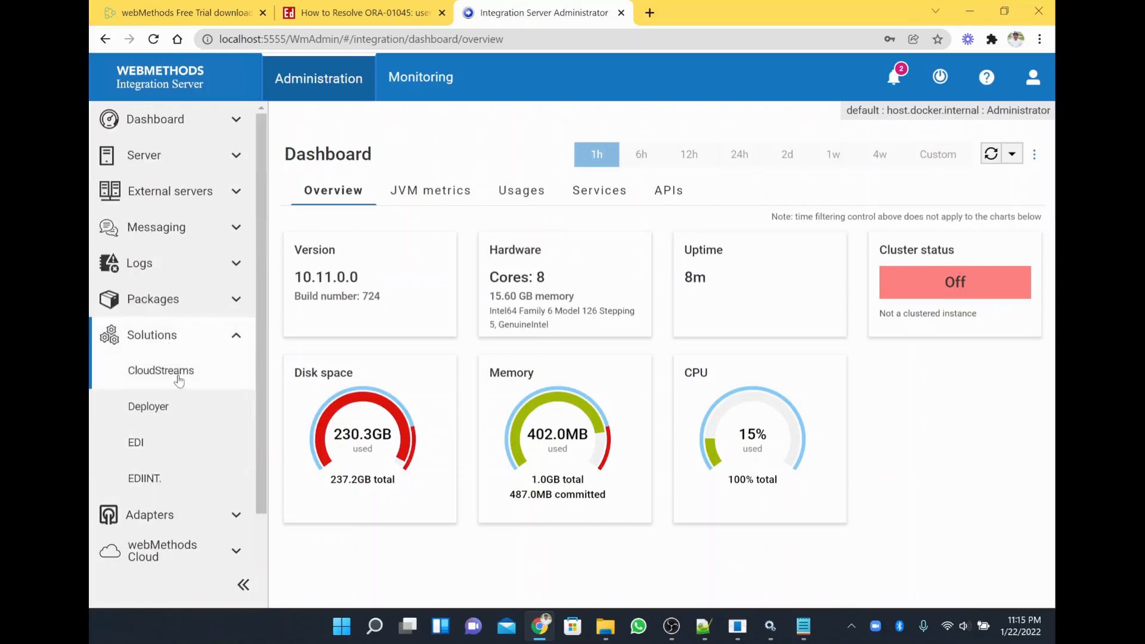
pyautogui.click(152, 443)
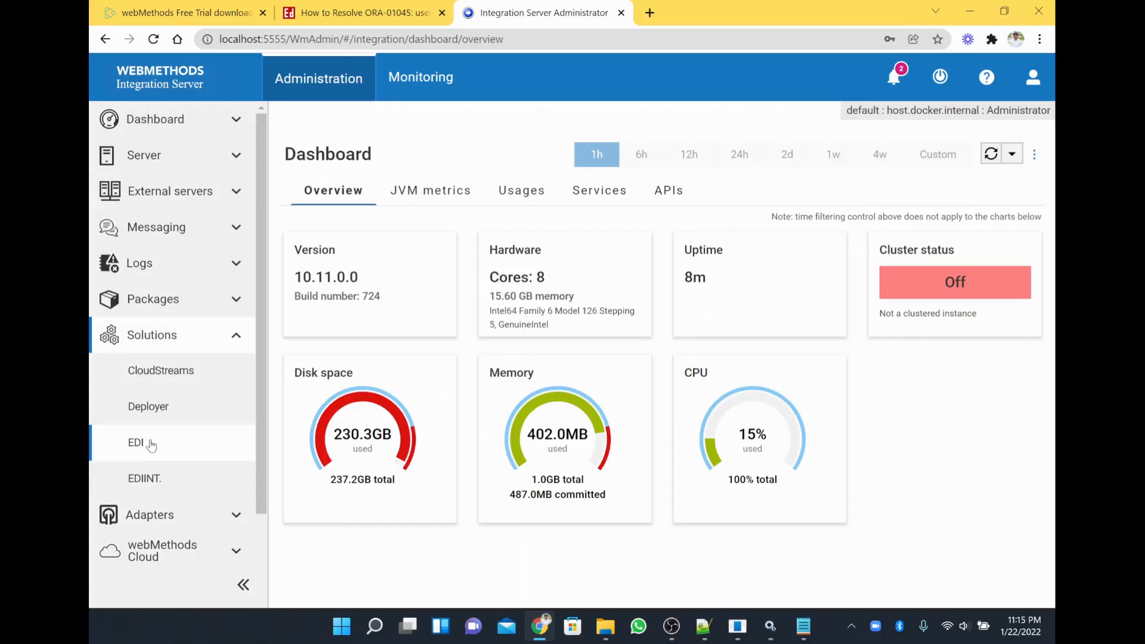
pyautogui.click(152, 298)
# Scroll Packages Management to the WmTN and WmTNExtDC packages, then open webMethods Cloud Tenant connections.
pyautogui.click(191, 330)
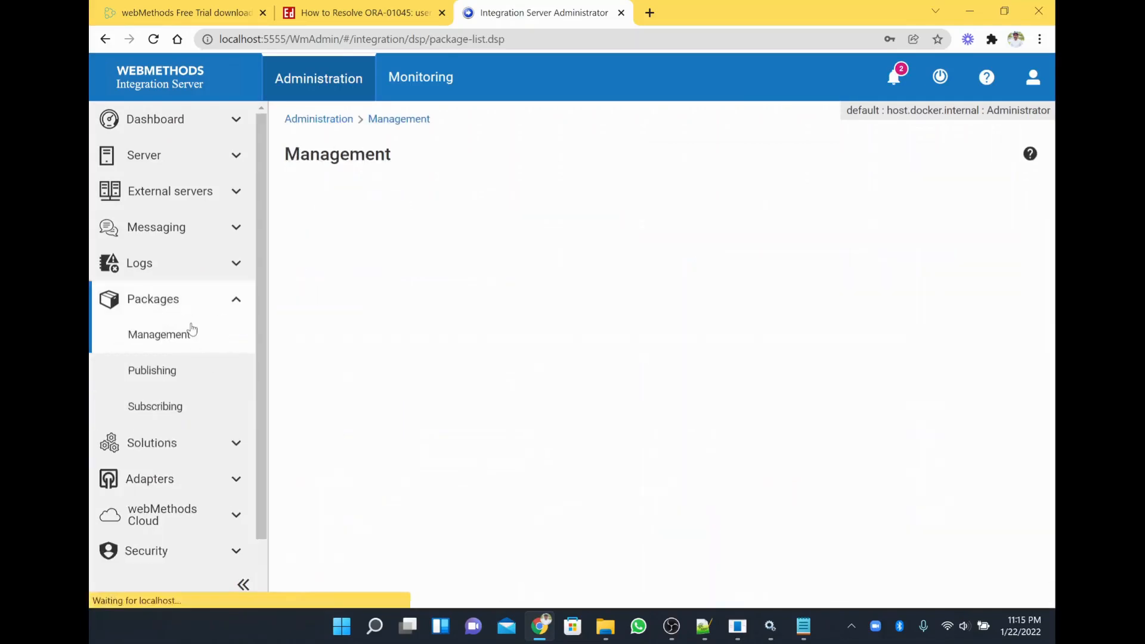
pyautogui.scroll(-10, 480, 522)
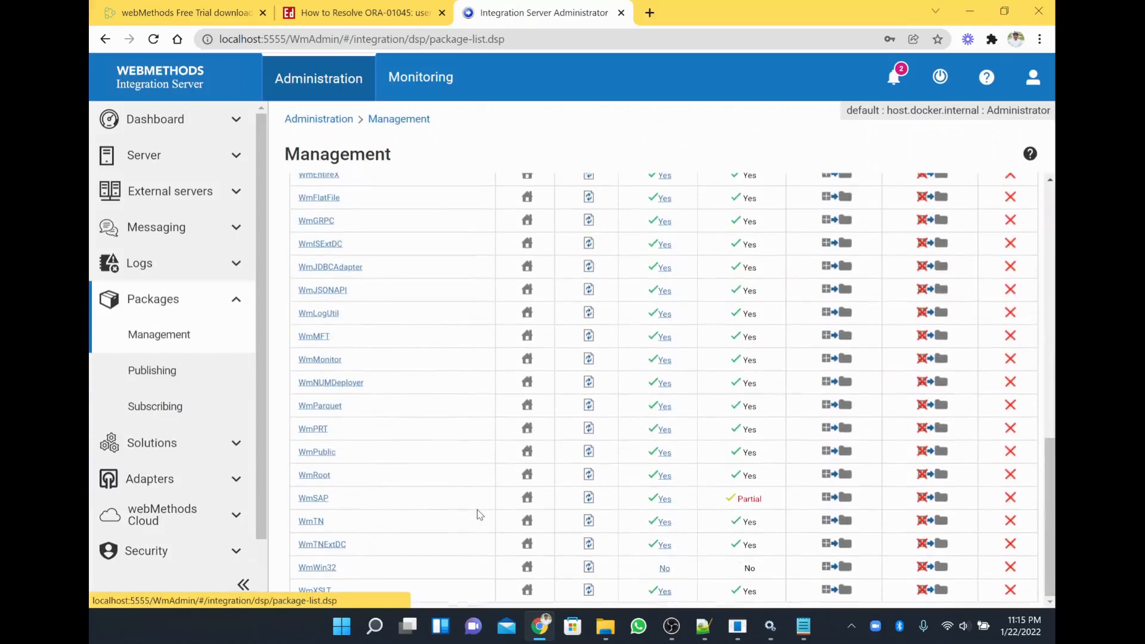
pyautogui.moveTo(367, 551); pyautogui.dragTo(294, 529)
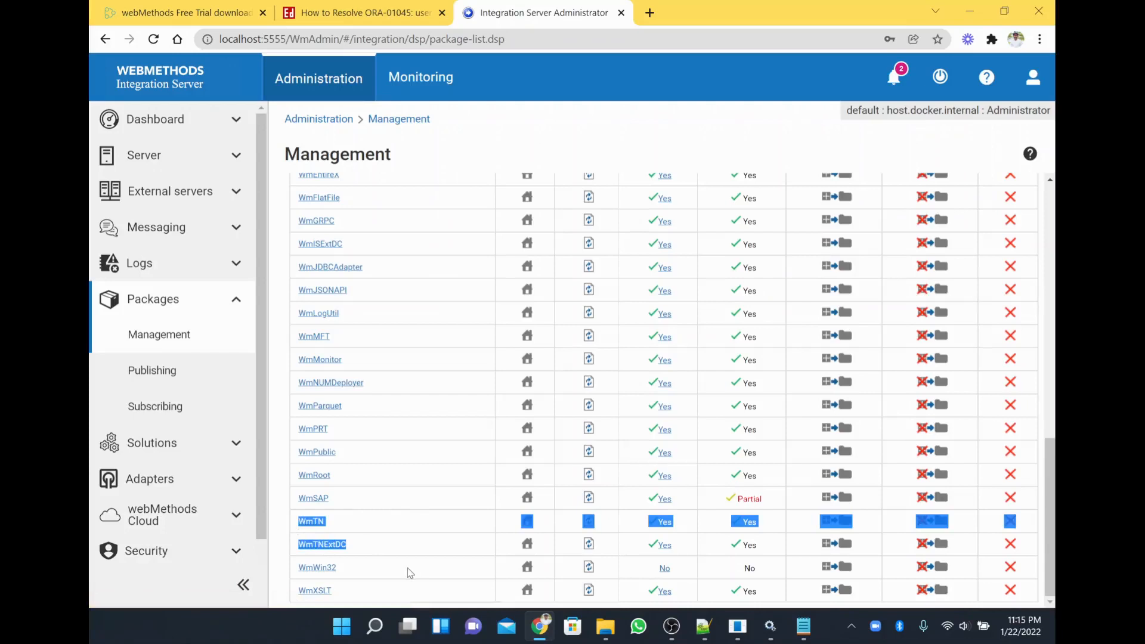
pyautogui.click(218, 517)
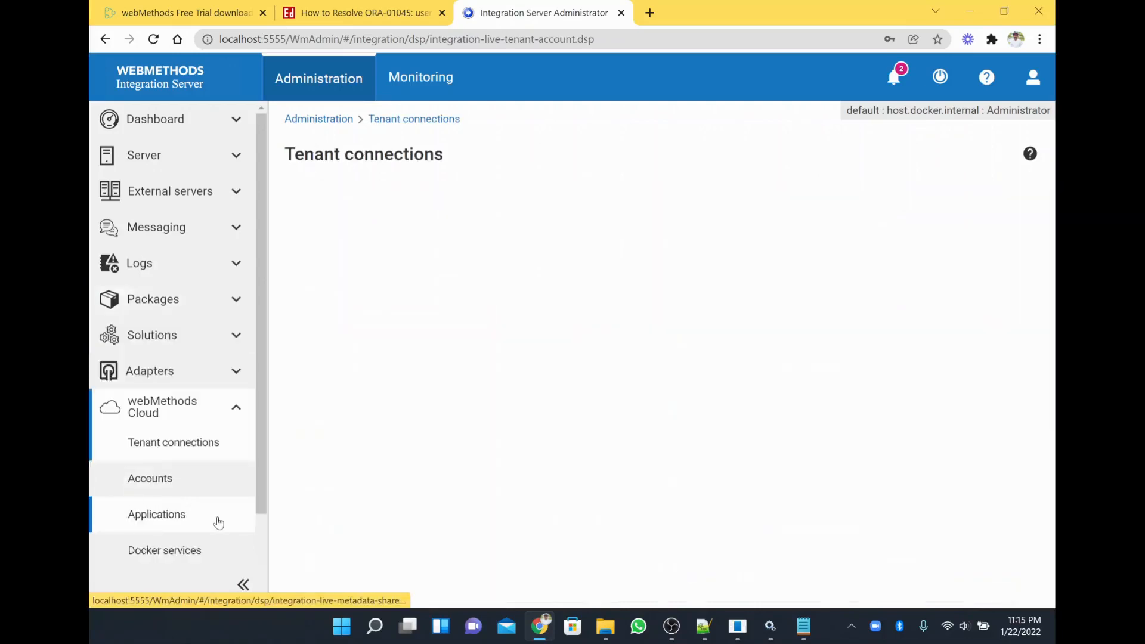
pyautogui.scroll(-2, 218, 522)
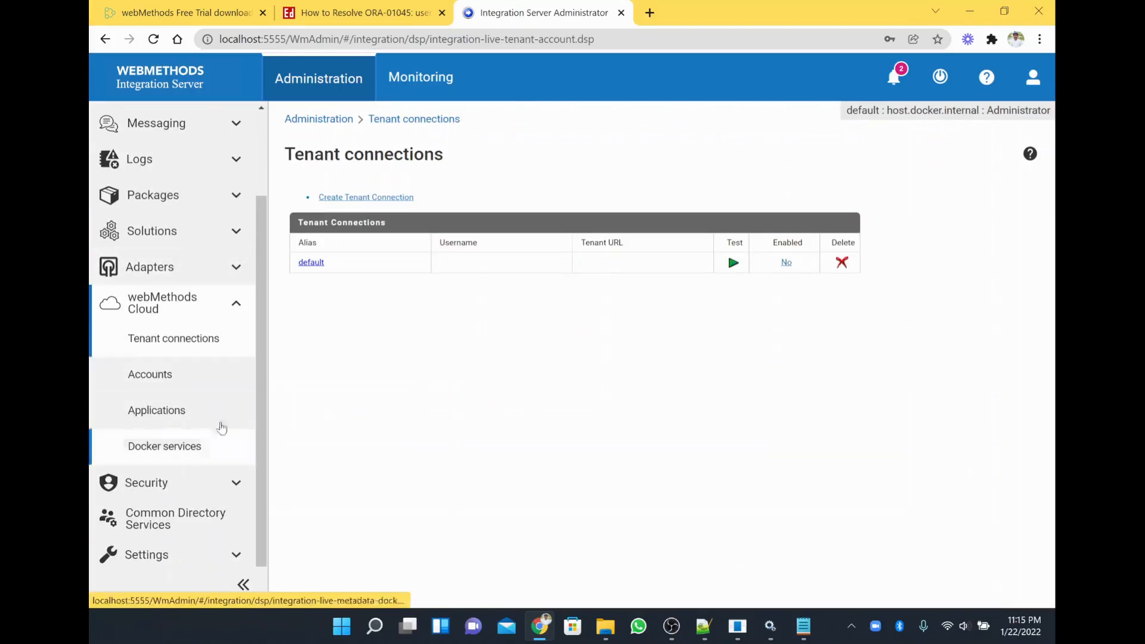
# Collapse webMethods Cloud, view the Caching settings, then open the JDBC pools page.
pyautogui.click(229, 303)
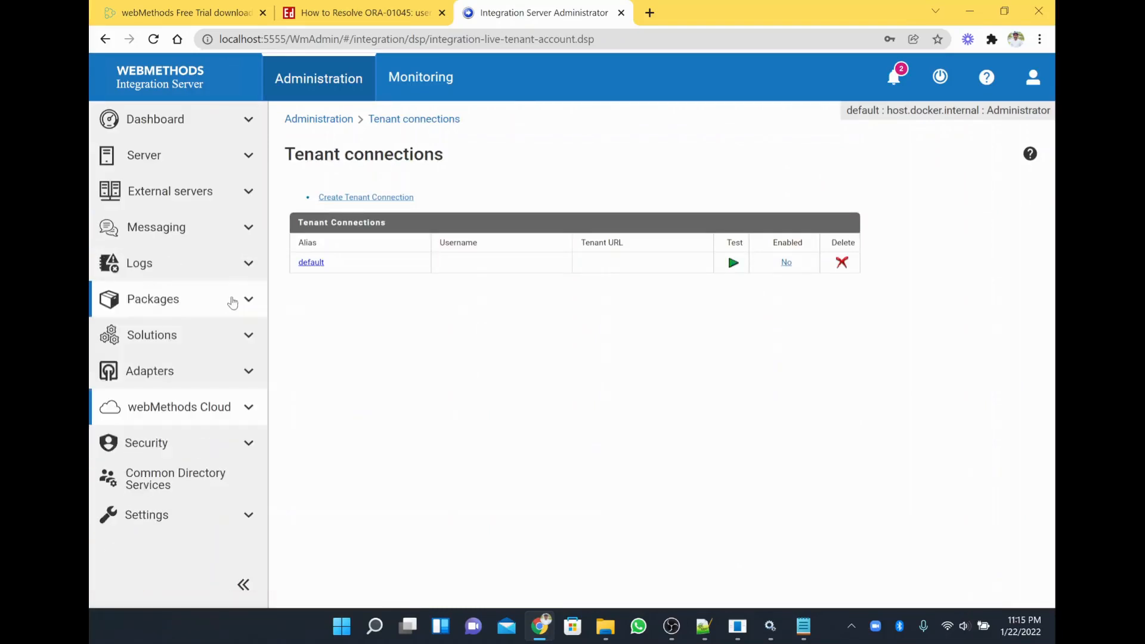
pyautogui.click(249, 519)
pyautogui.scroll(-5, 245, 513)
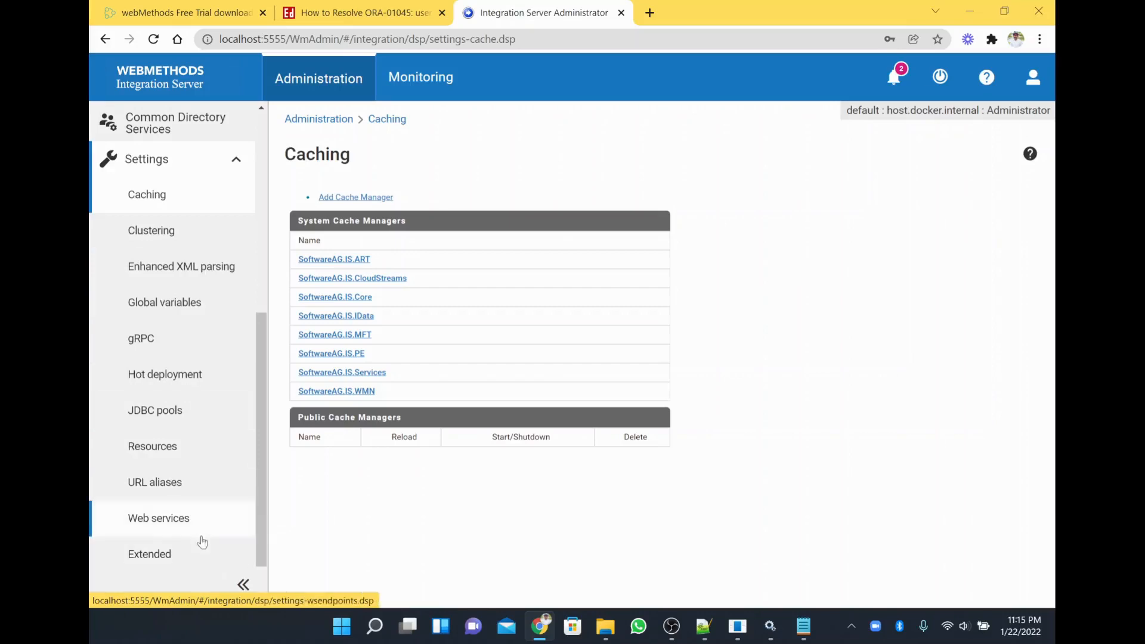
pyautogui.click(178, 411)
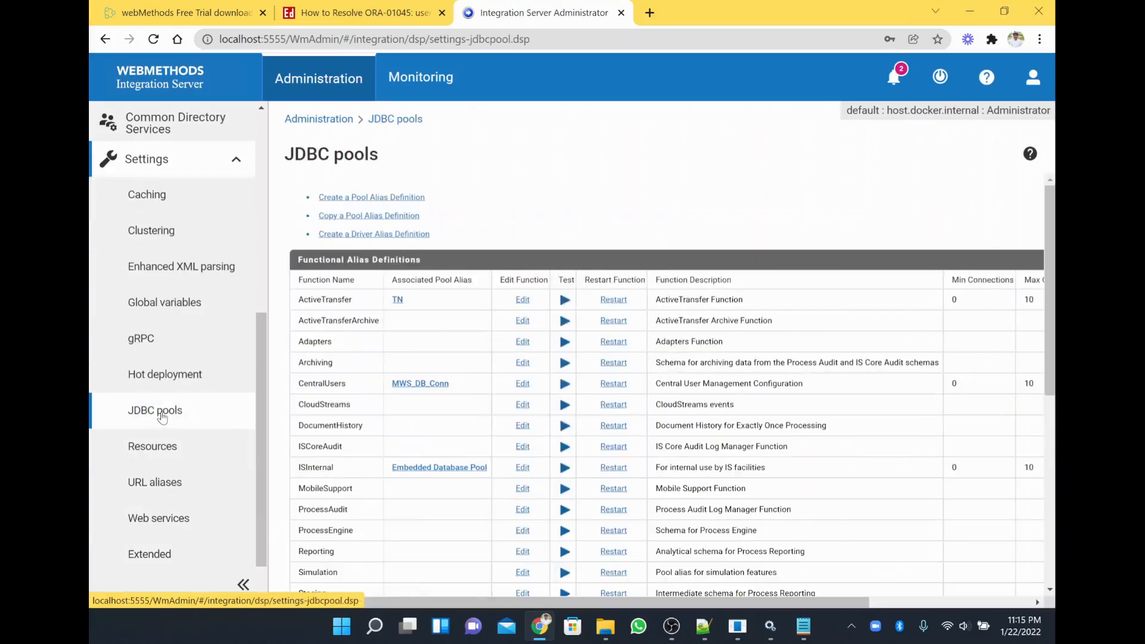
# Test the TN pool alias and confirm 'Test of TN successful'.
pyautogui.doubleClick(329, 300)
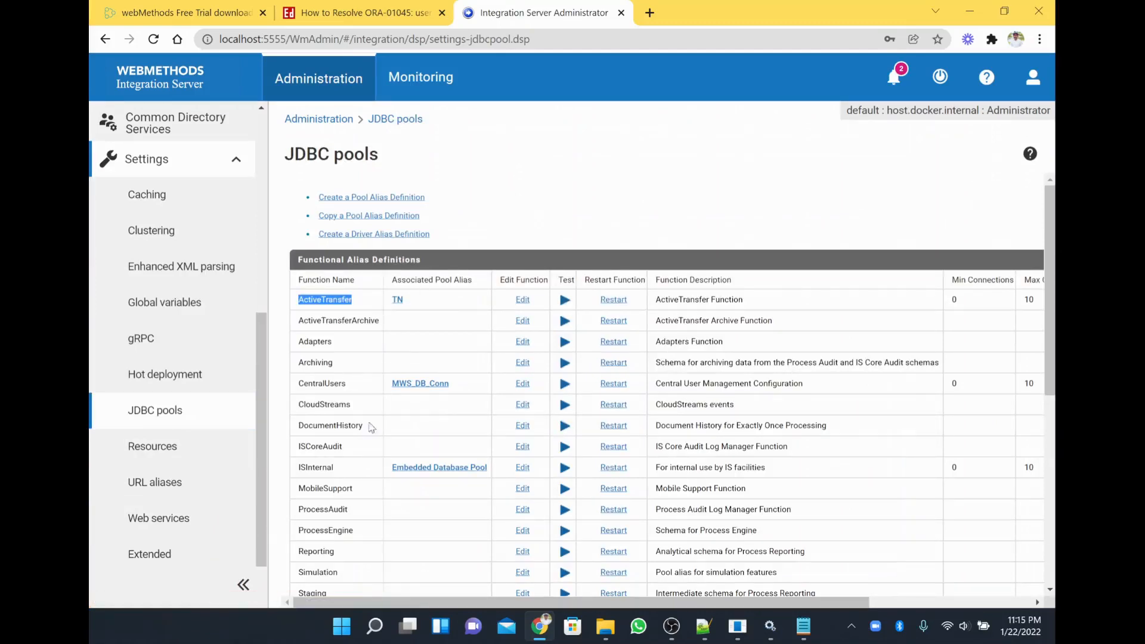
pyautogui.scroll(-3, 358, 464)
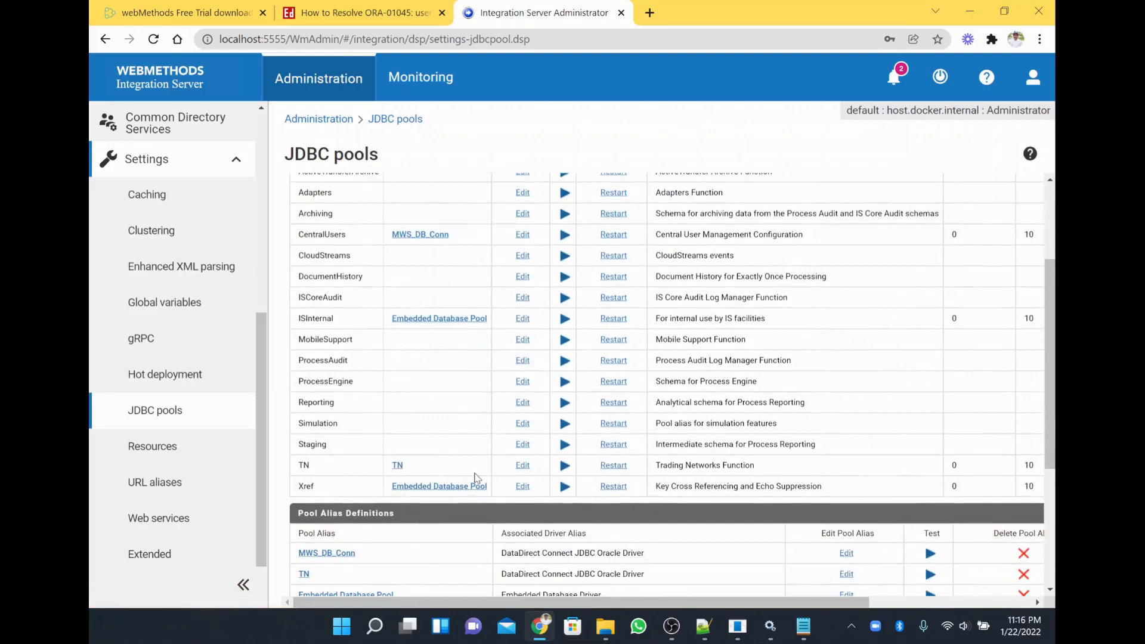
pyautogui.scroll(-2, 475, 477)
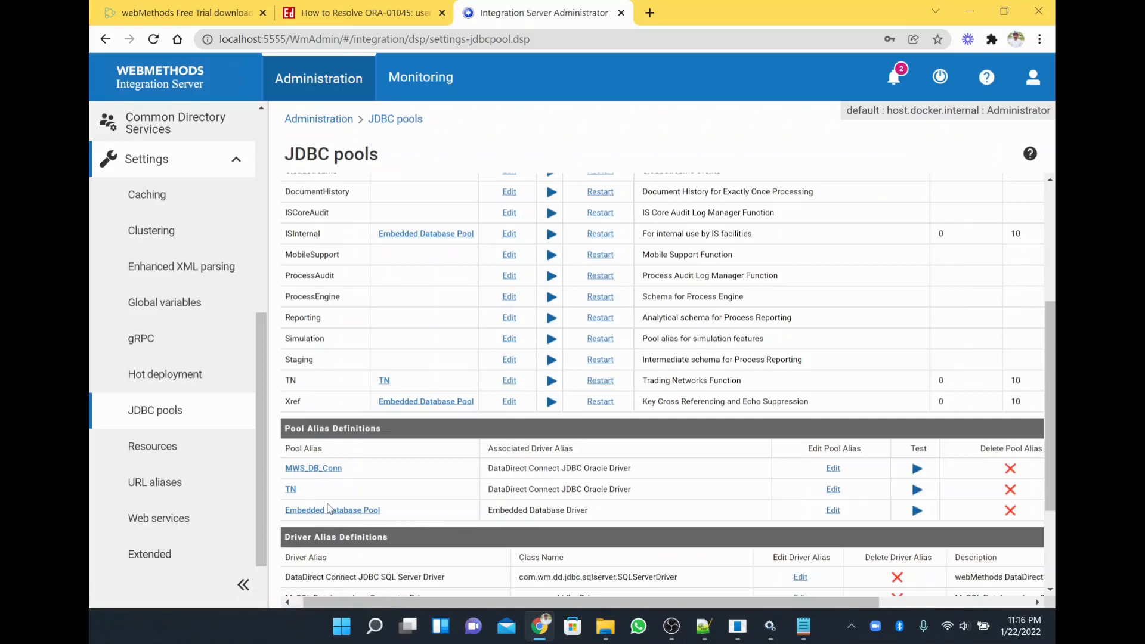
pyautogui.scroll(-2, 330, 508)
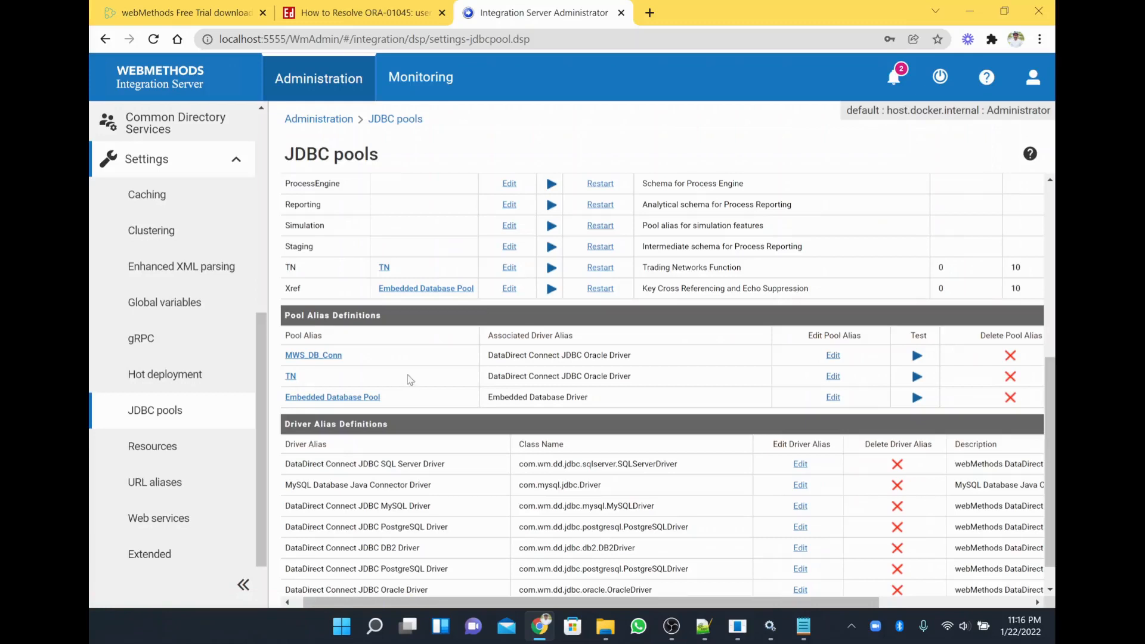
pyautogui.click(916, 377)
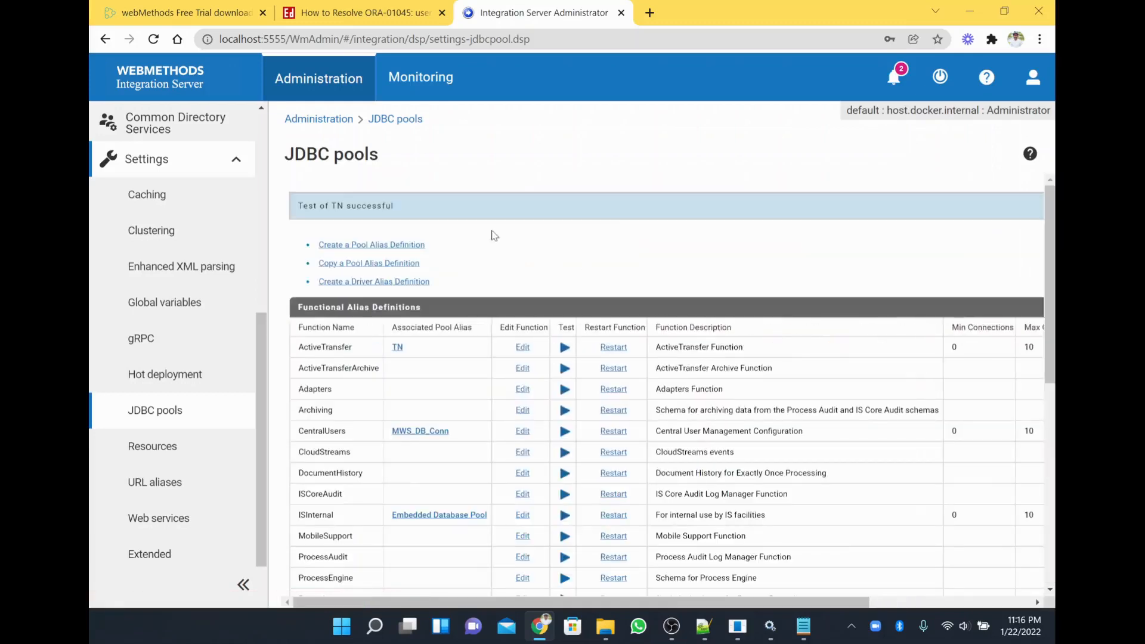
pyautogui.tripleClick(345, 206)
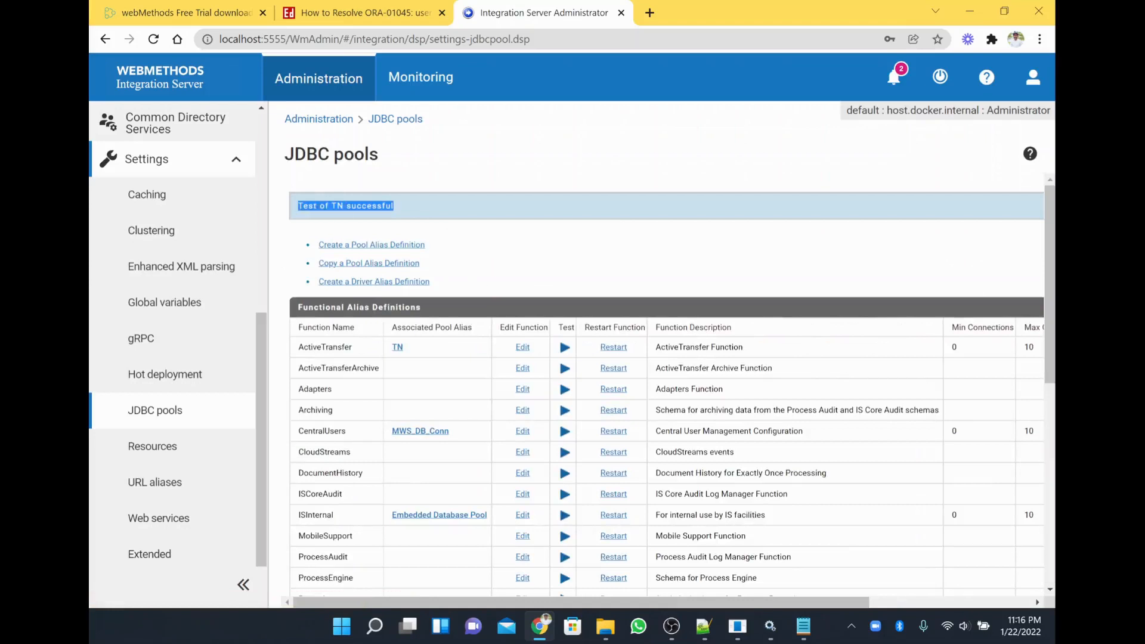
# Open the Embedded Database Pool details linked to the ISInternal function.
pyautogui.scroll(-3, 440, 233)
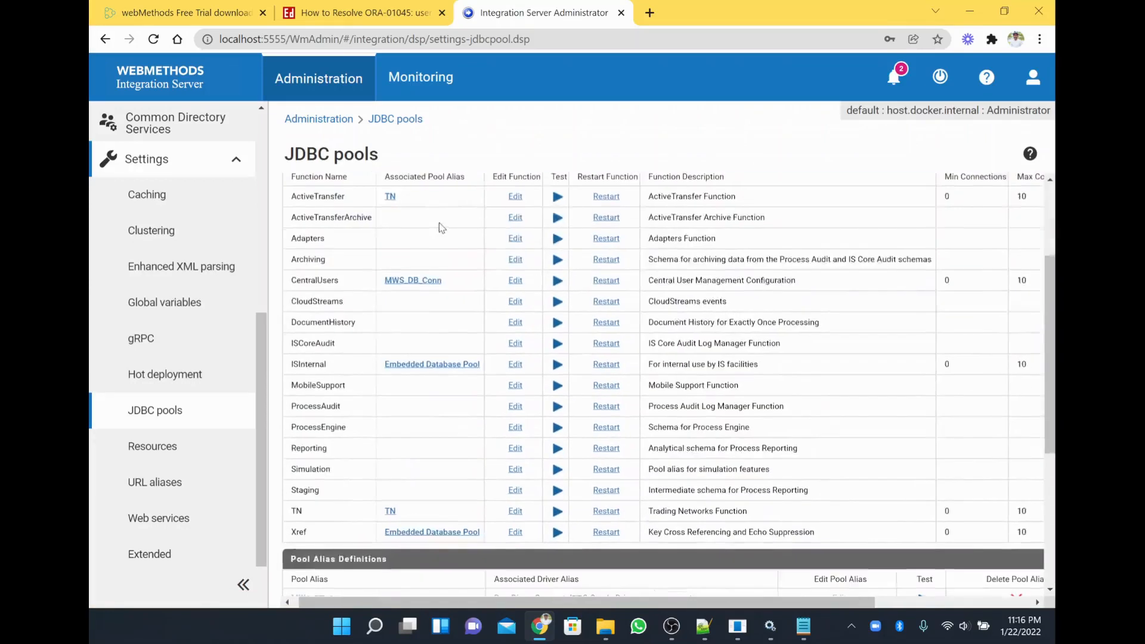
pyautogui.scroll(3, 440, 232)
pyautogui.hscroll(1, 440, 232)
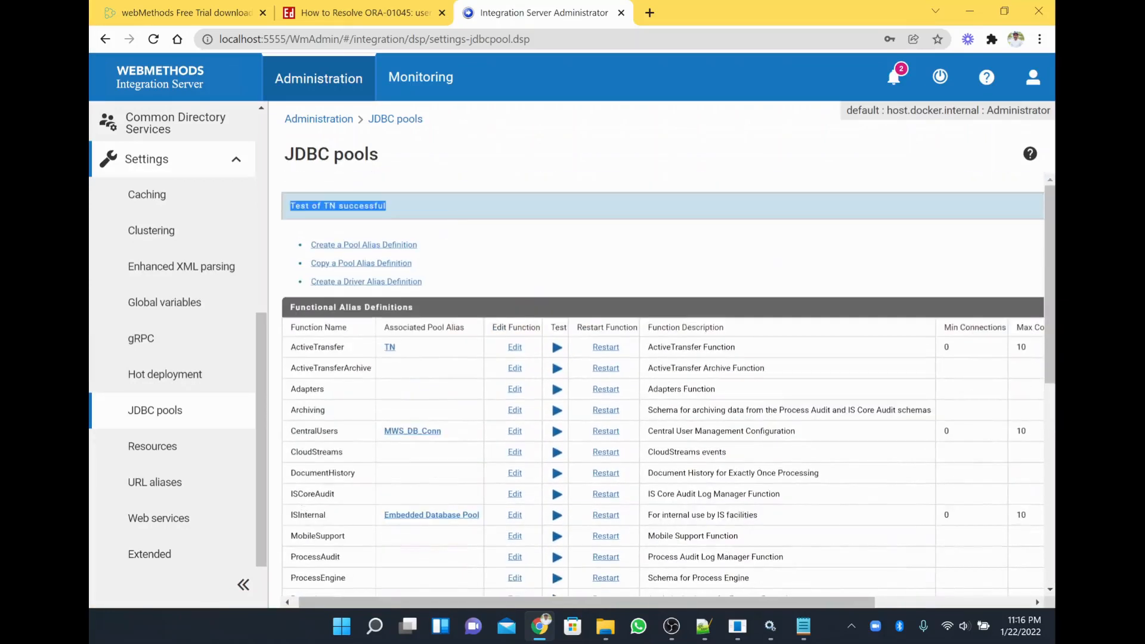
pyautogui.doubleClick(308, 515)
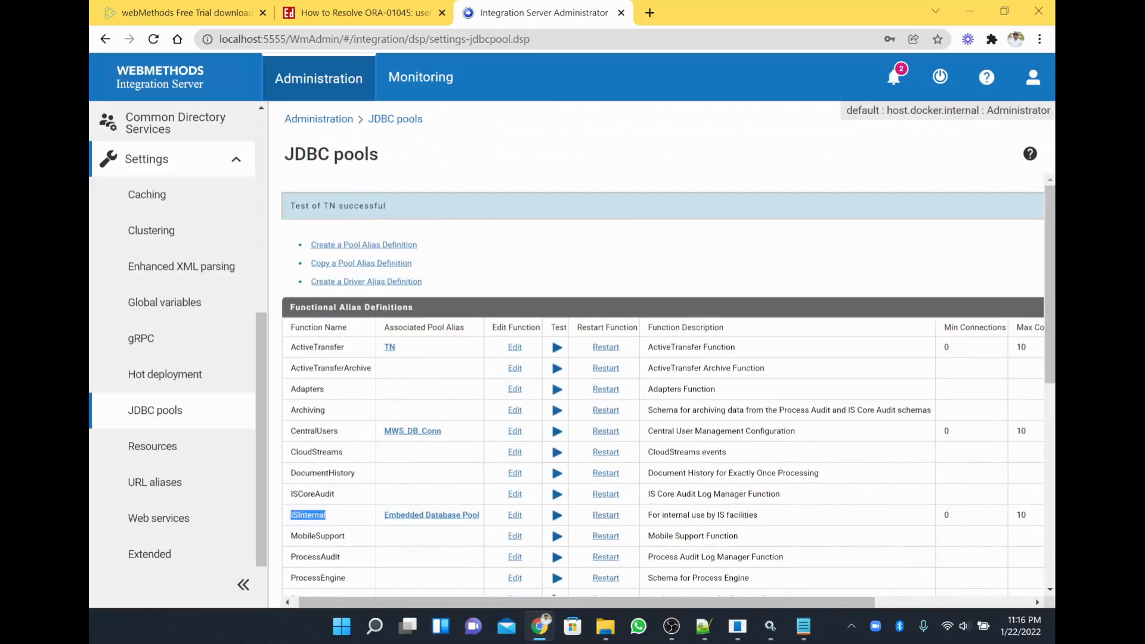
pyautogui.click(453, 517)
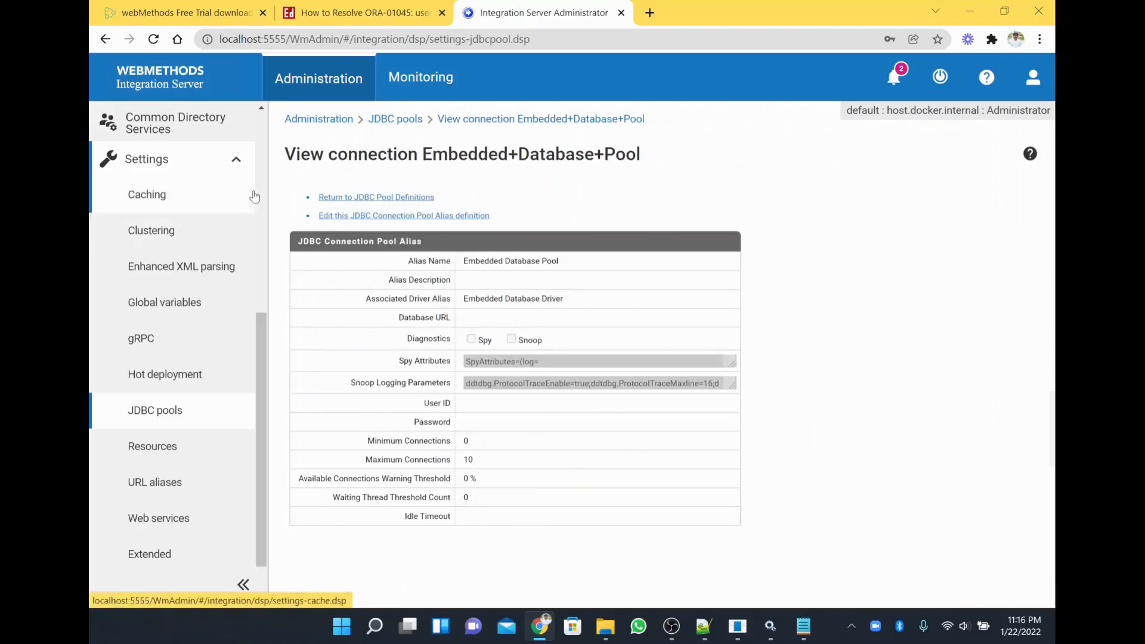
# Go back to the JDBC pool definitions and select the ISInternal function name.
pyautogui.scroll(5, 266, 170)
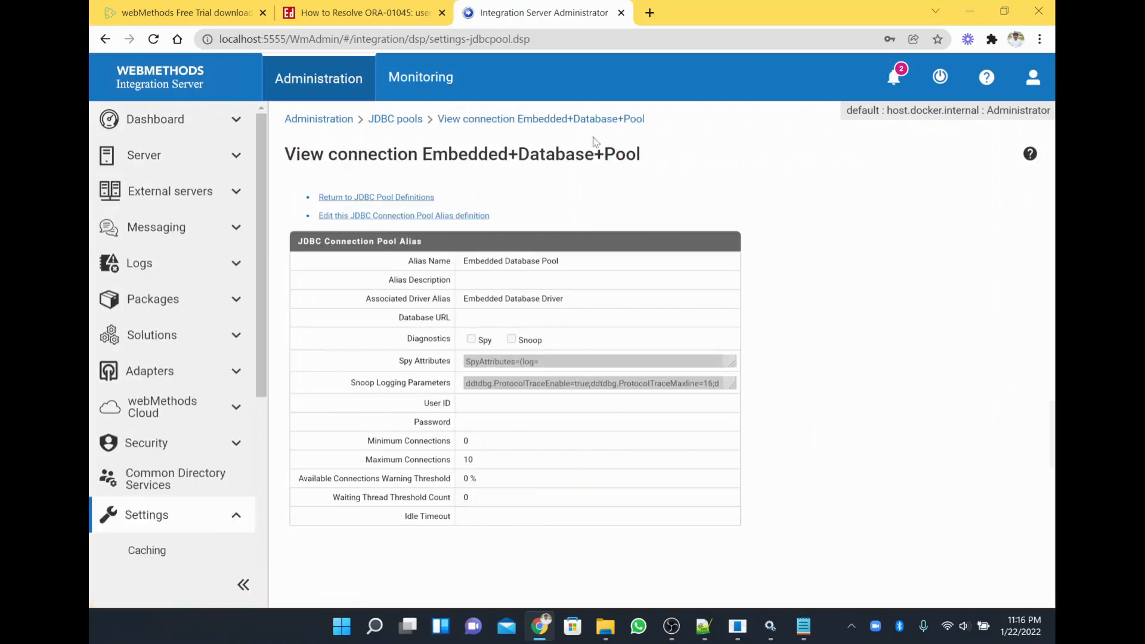
pyautogui.click(399, 199)
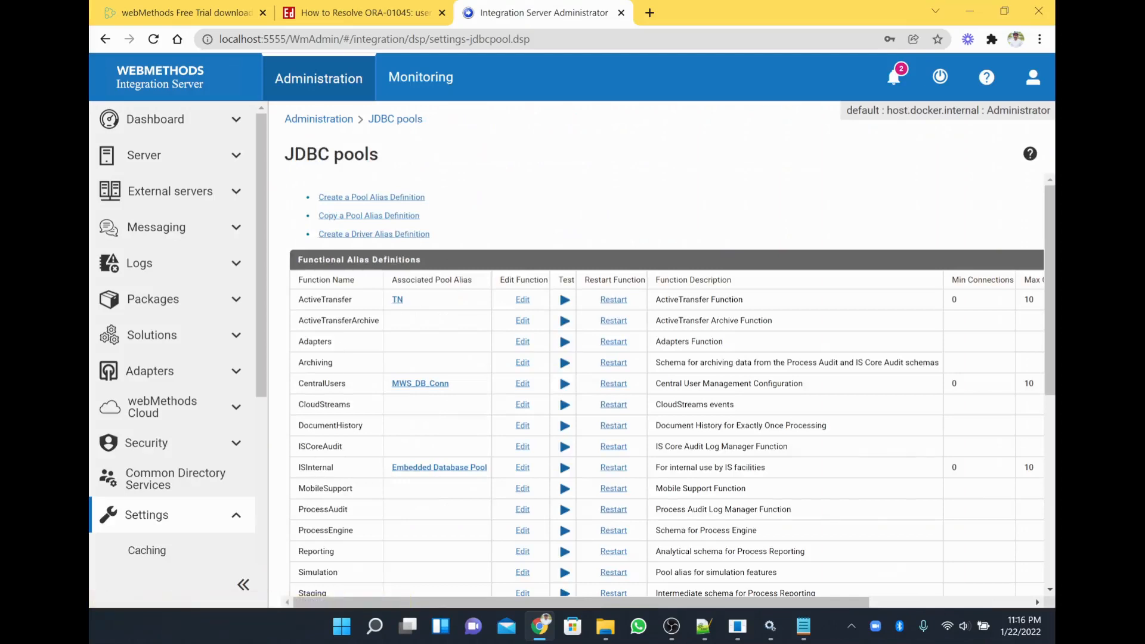
pyautogui.doubleClick(316, 468)
# View Dashboard, Server Statistics and Scheduling (one imageCleanup task), then scroll Packages Management to WmXSLT.
pyautogui.click(181, 113)
pyautogui.click(173, 343)
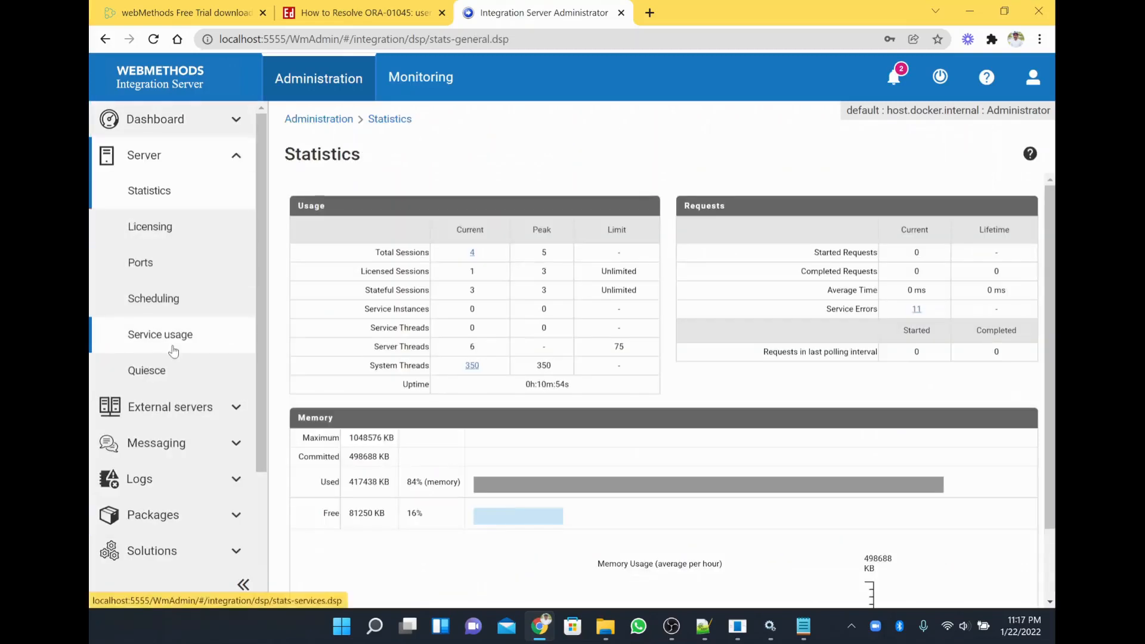
pyautogui.click(159, 304)
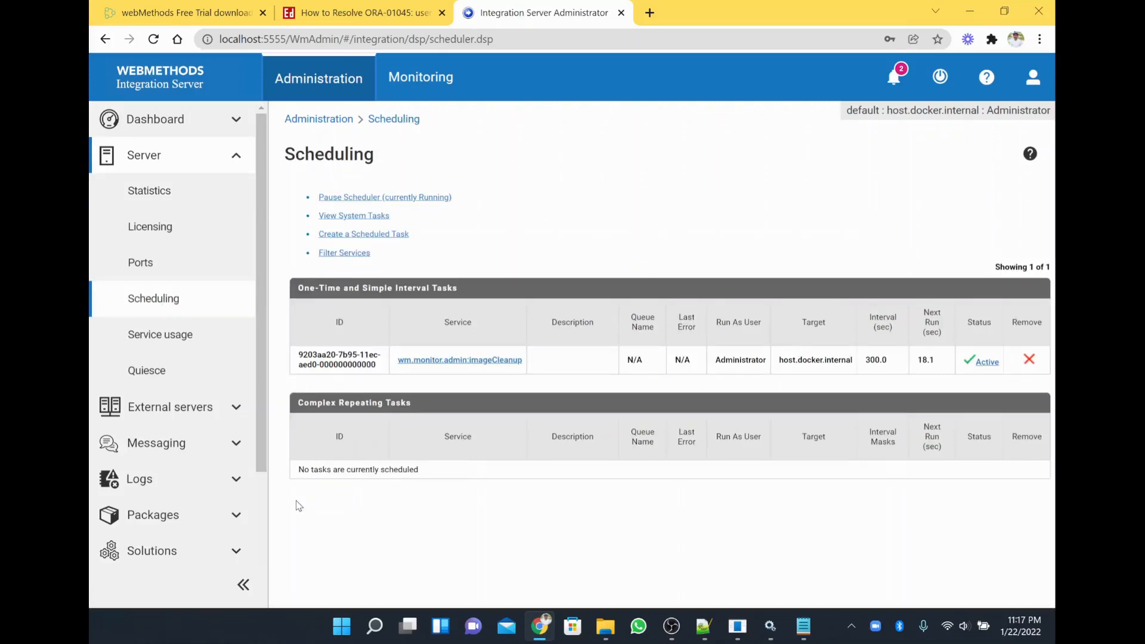
pyautogui.scroll(-3, 265, 495)
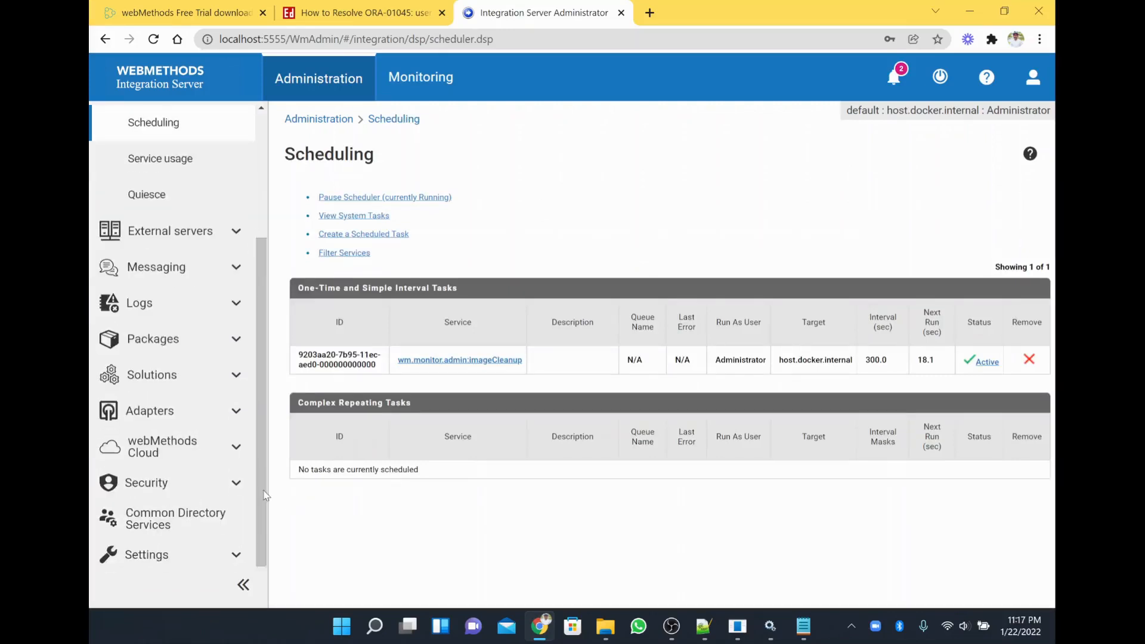
pyautogui.click(182, 355)
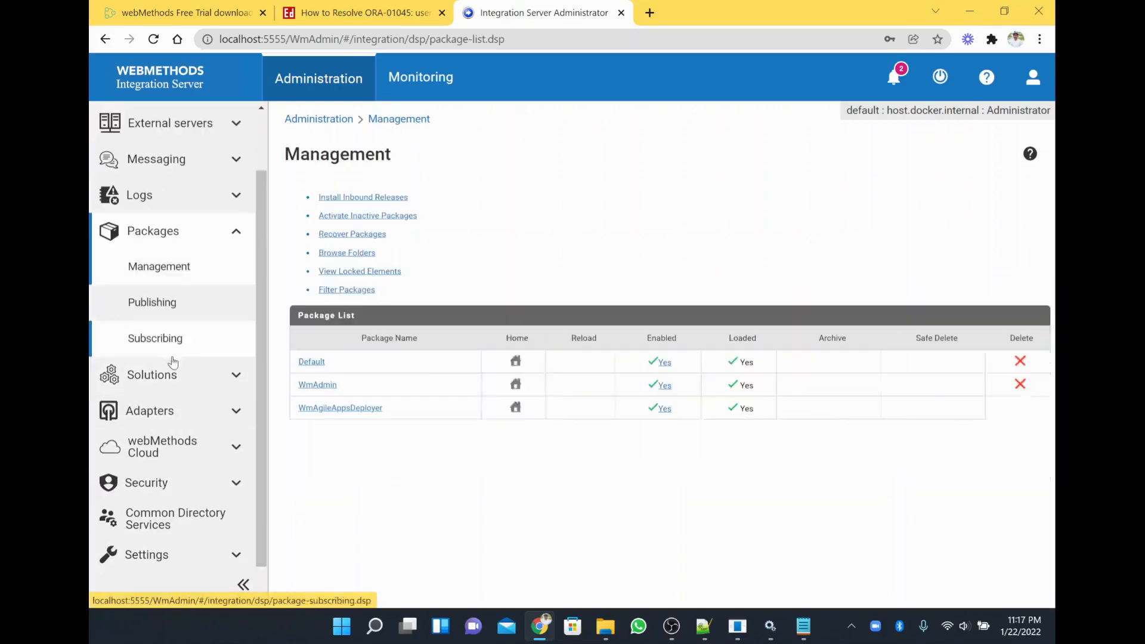
pyautogui.scroll(-10, 358, 459)
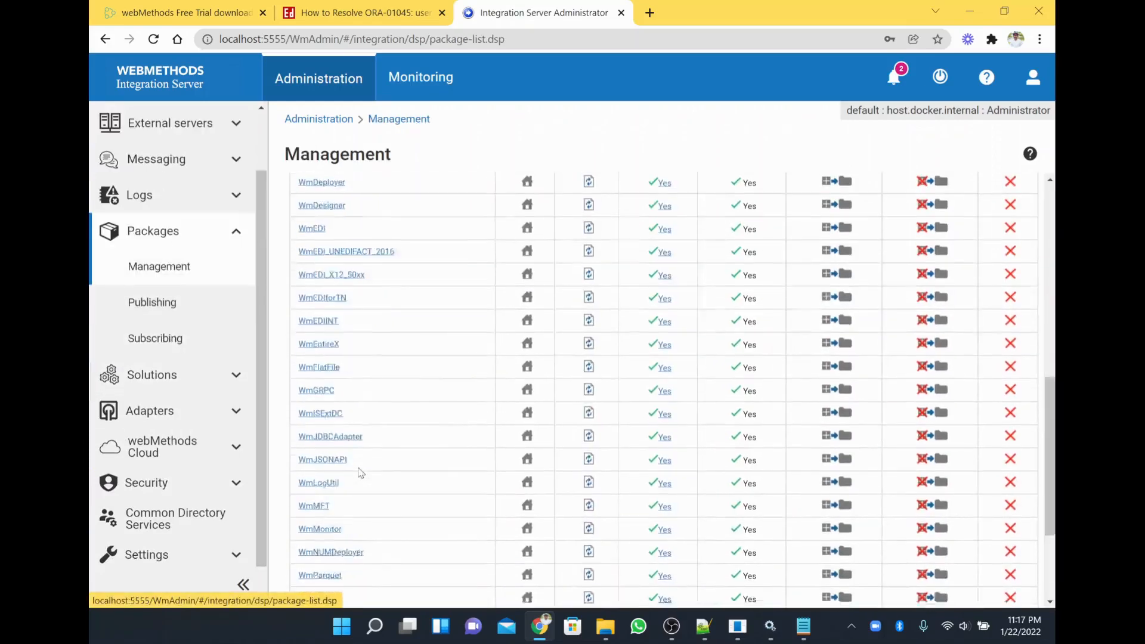
# Open the WmTN package home page and submit the administrator username at its sign-in prompt.
pyautogui.click(528, 521)
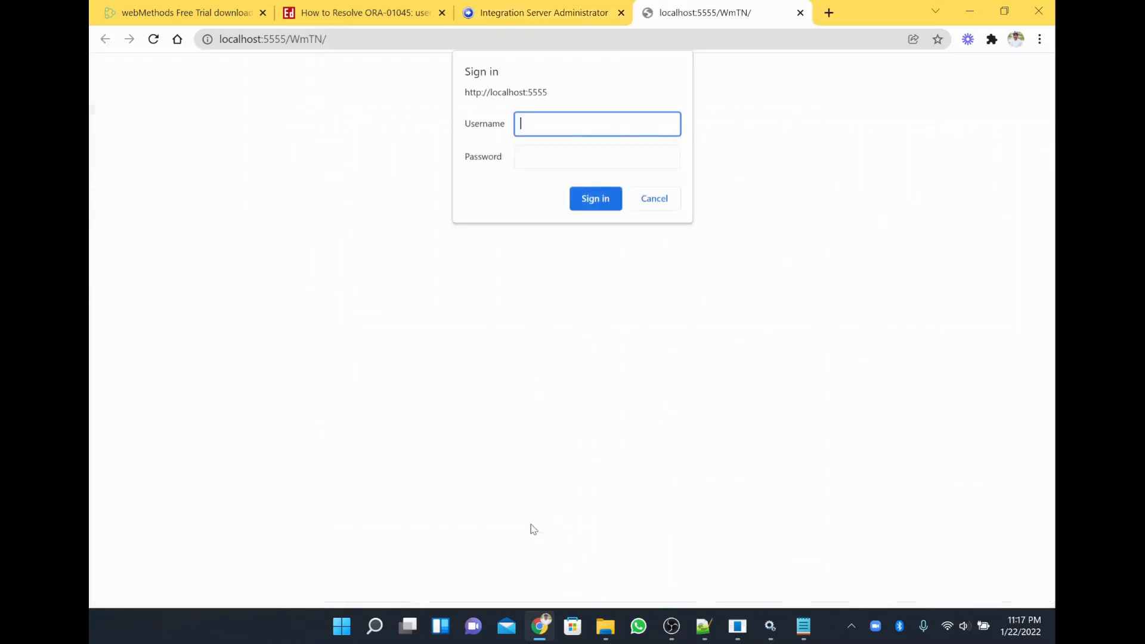
pyautogui.write('Administrator')
pyautogui.press('Tab')
pyautogui.press('Return')
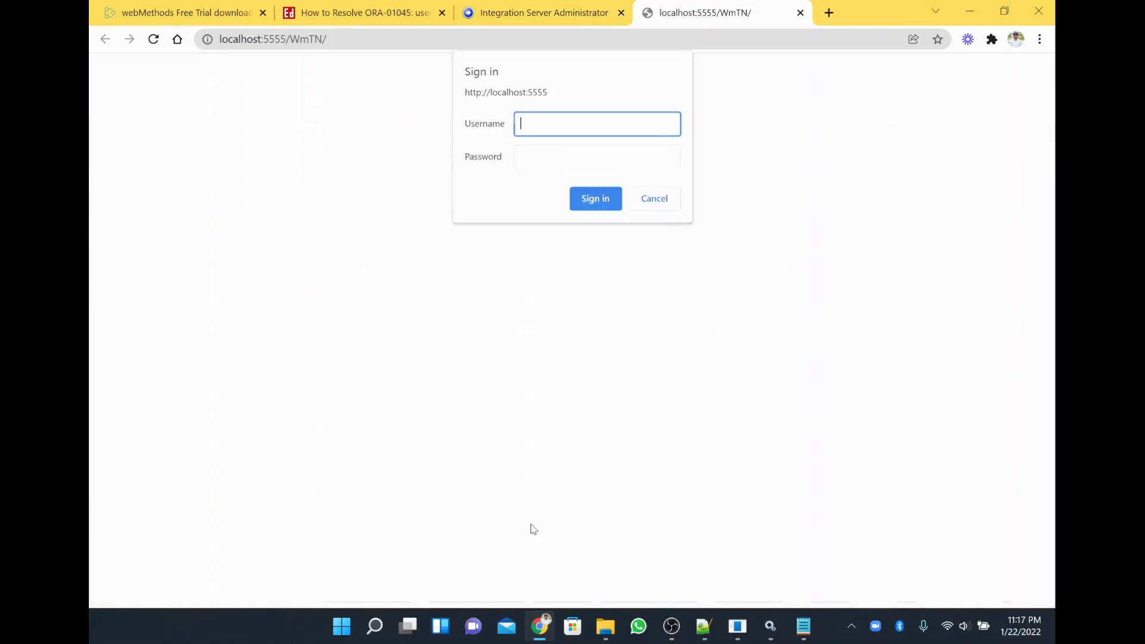
# Retry the sign-in twice with the administrator username and password, then return to the Administrator tab.
pyautogui.write('Admin')
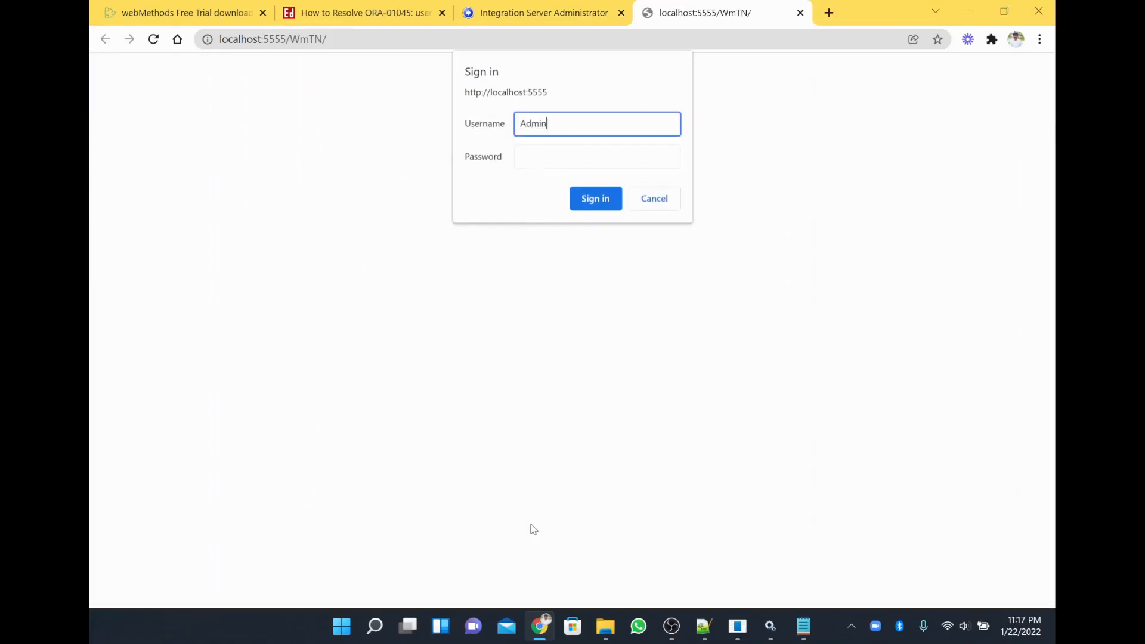
pyautogui.write('istrator')
pyautogui.press('Tab')
pyautogui.write('manage')
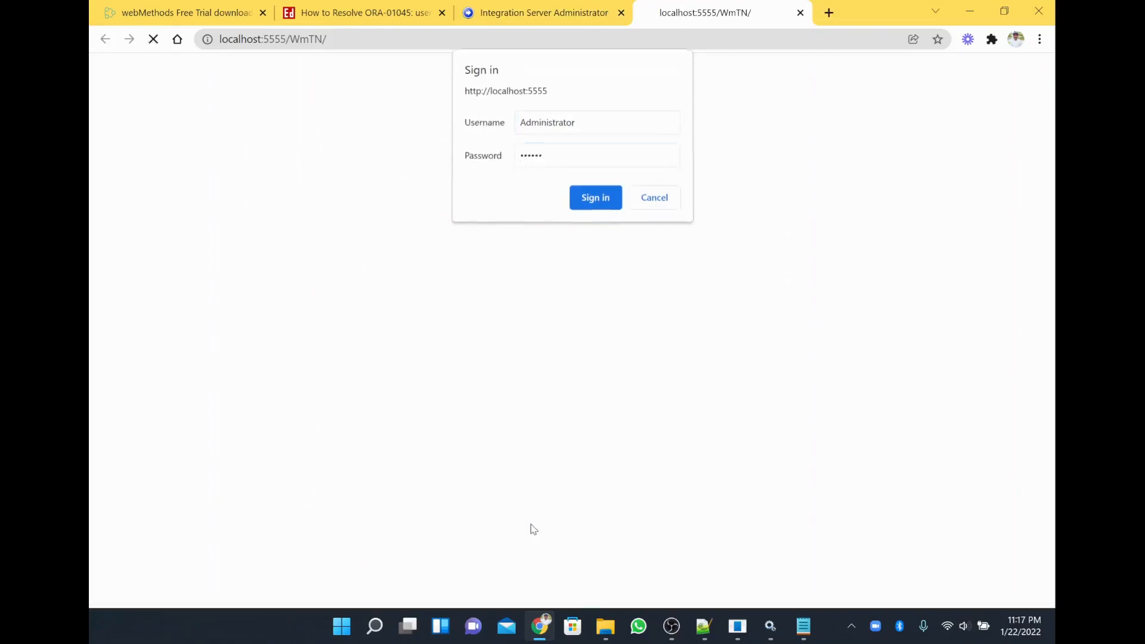
pyautogui.press('Return')
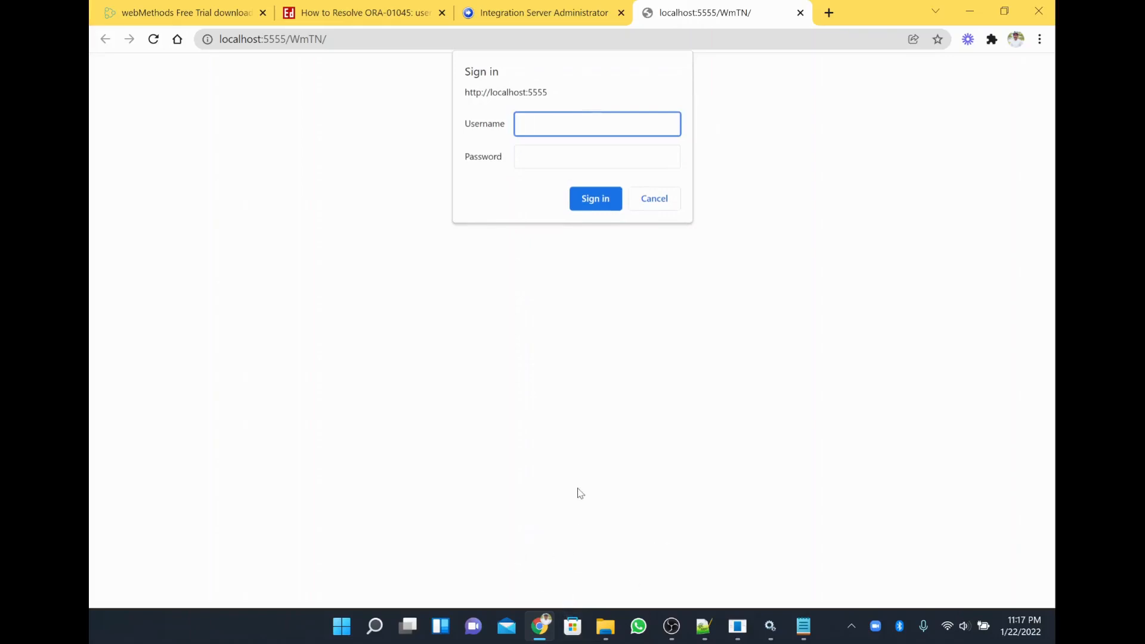
pyautogui.press('Tab')
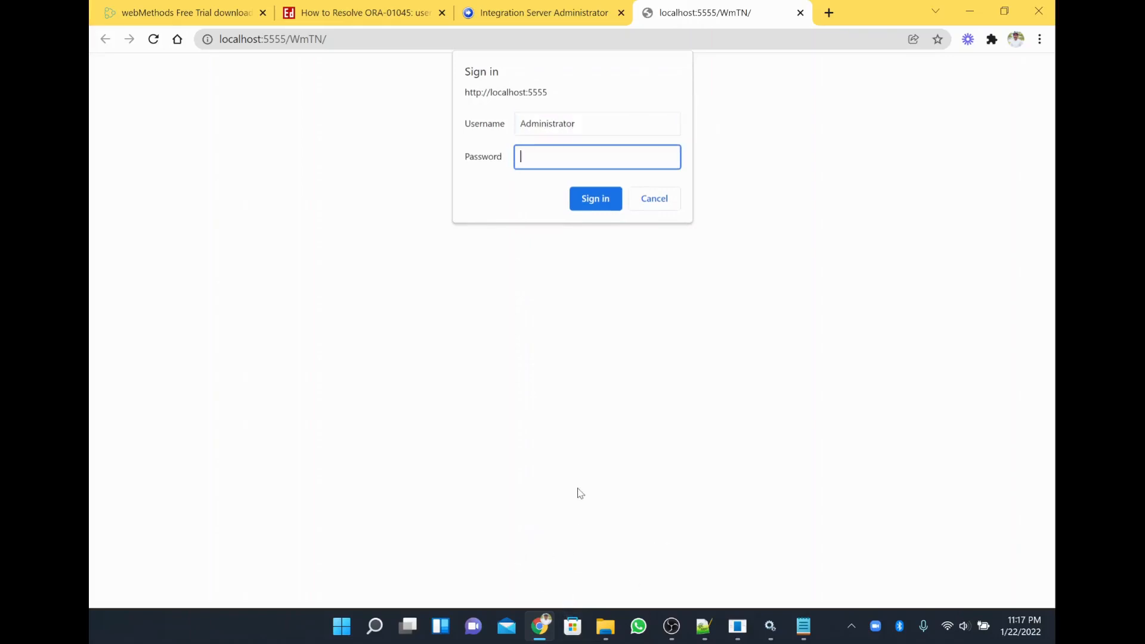
pyautogui.write('manage')
pyautogui.press('Return')
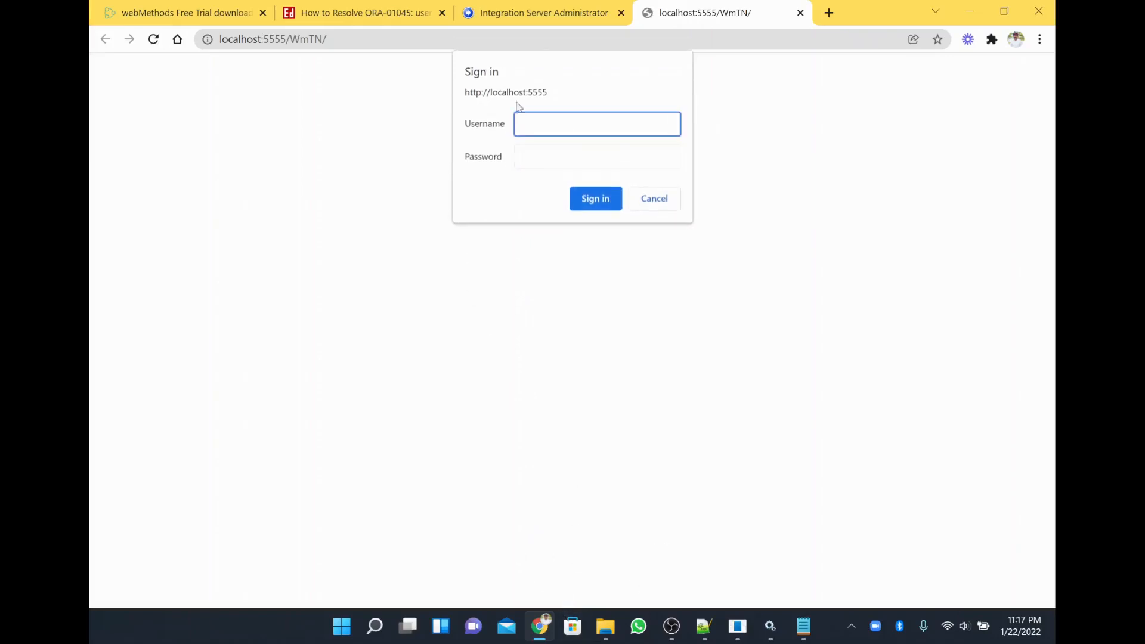
pyautogui.click(503, 7)
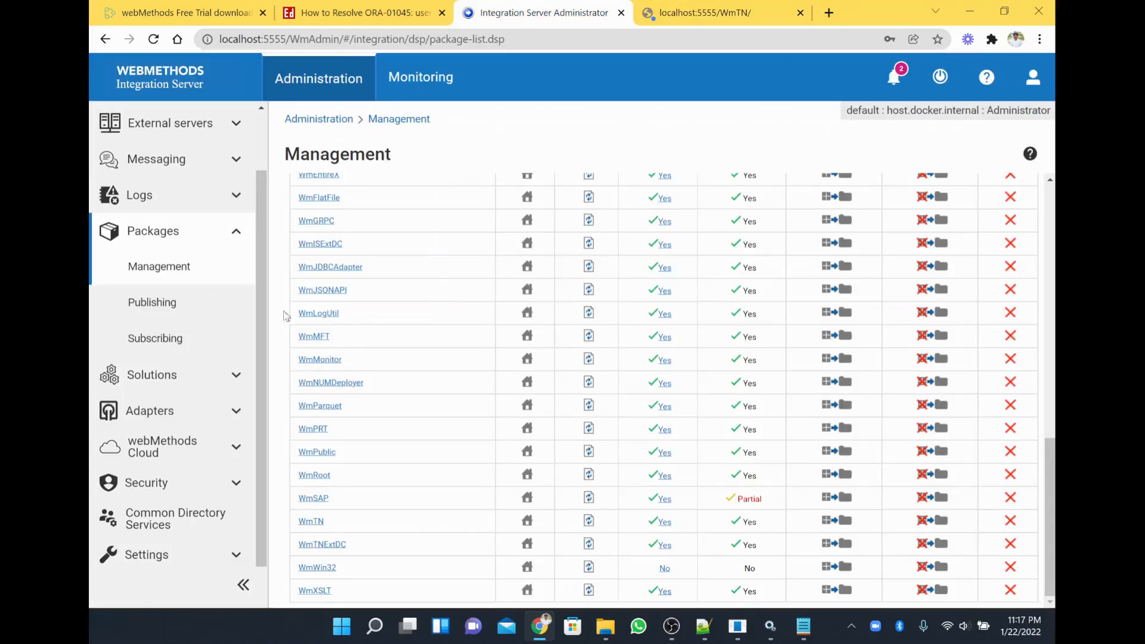
# Show the Server log's WmTN access-denied entries, dismissing Chrome's password breach warning.
pyautogui.click(175, 203)
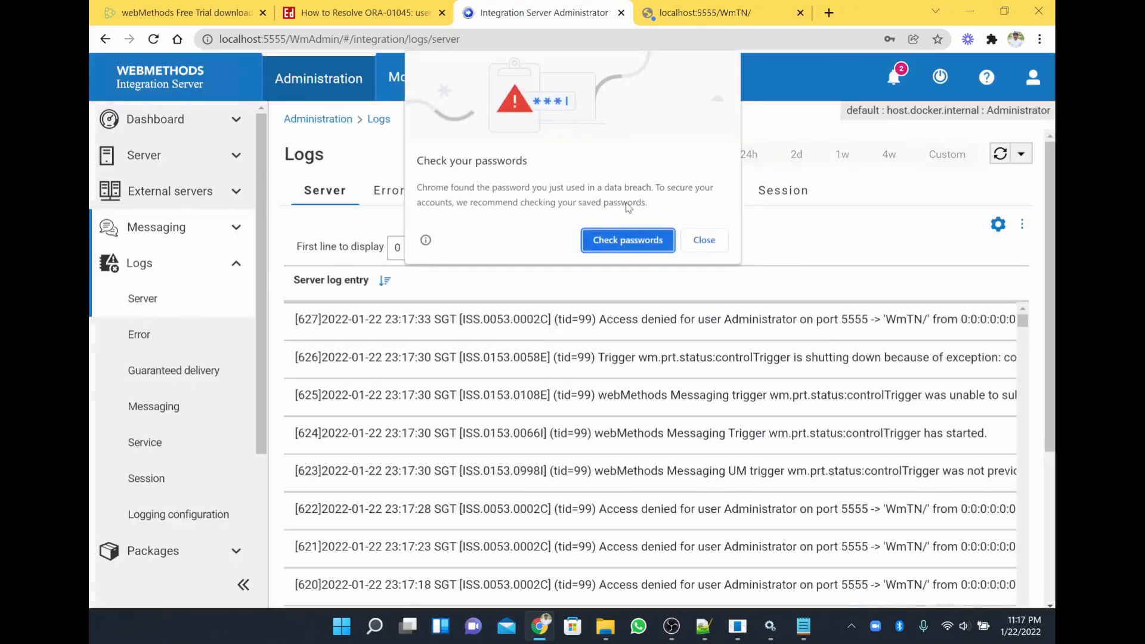
pyautogui.click(704, 240)
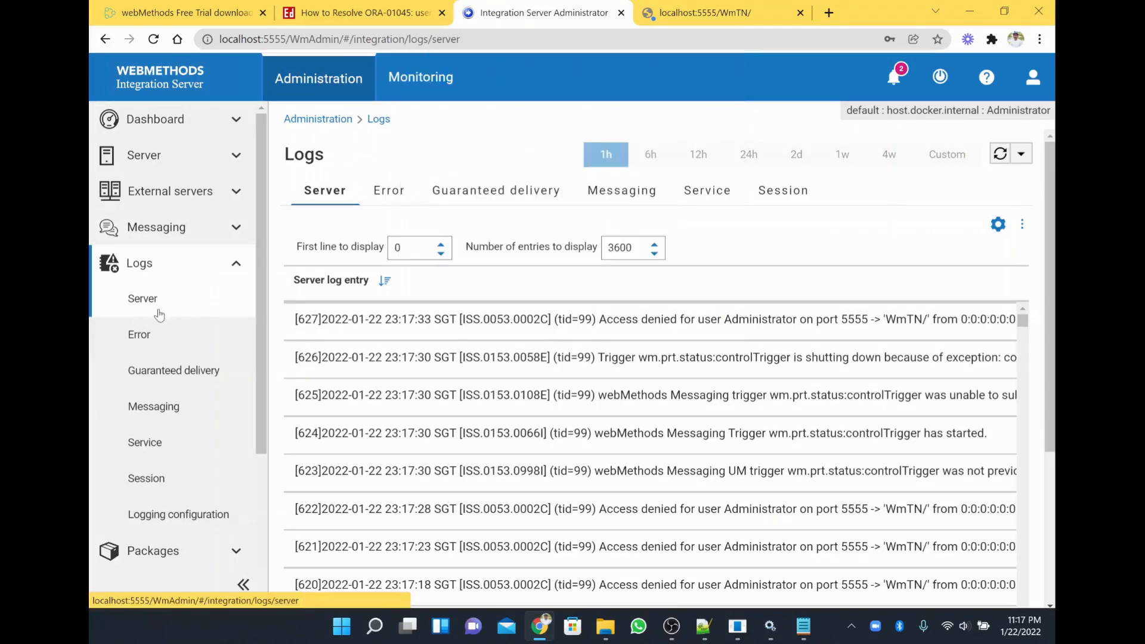
pyautogui.click(160, 315)
# Open the Error log and confirm it lists 0 items for the last hour.
pyautogui.click(156, 345)
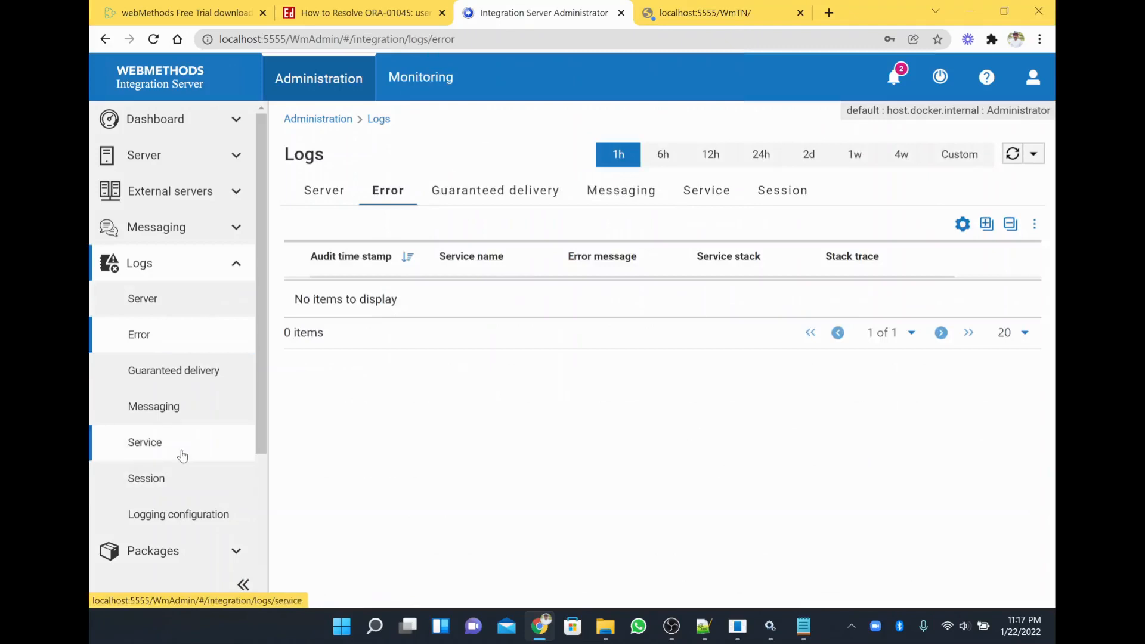
pyautogui.scroll(-3, 186, 450)
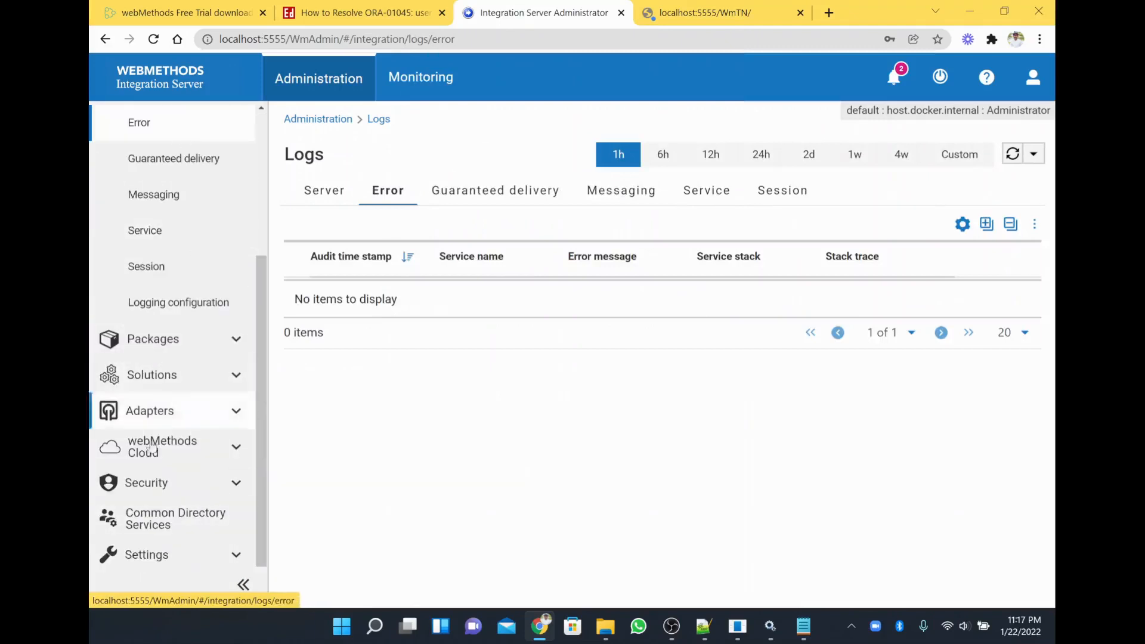
pyautogui.scroll(3, 157, 424)
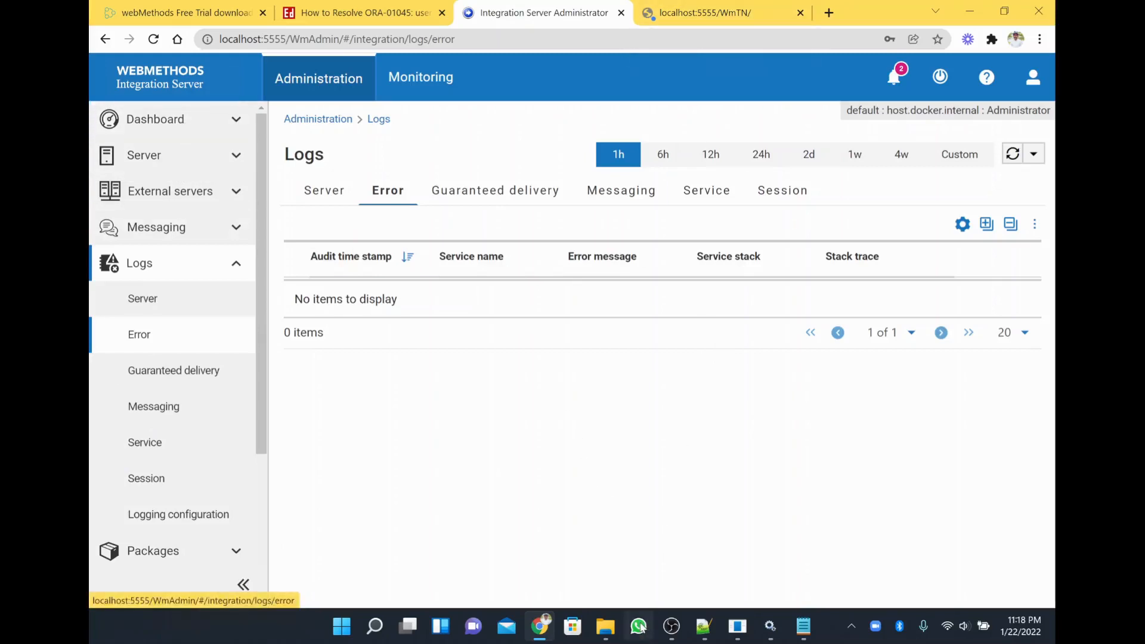
# Close the WmTN sign-in tab, add an empty new tab, and return to Administrator.
pyautogui.click(718, 6)
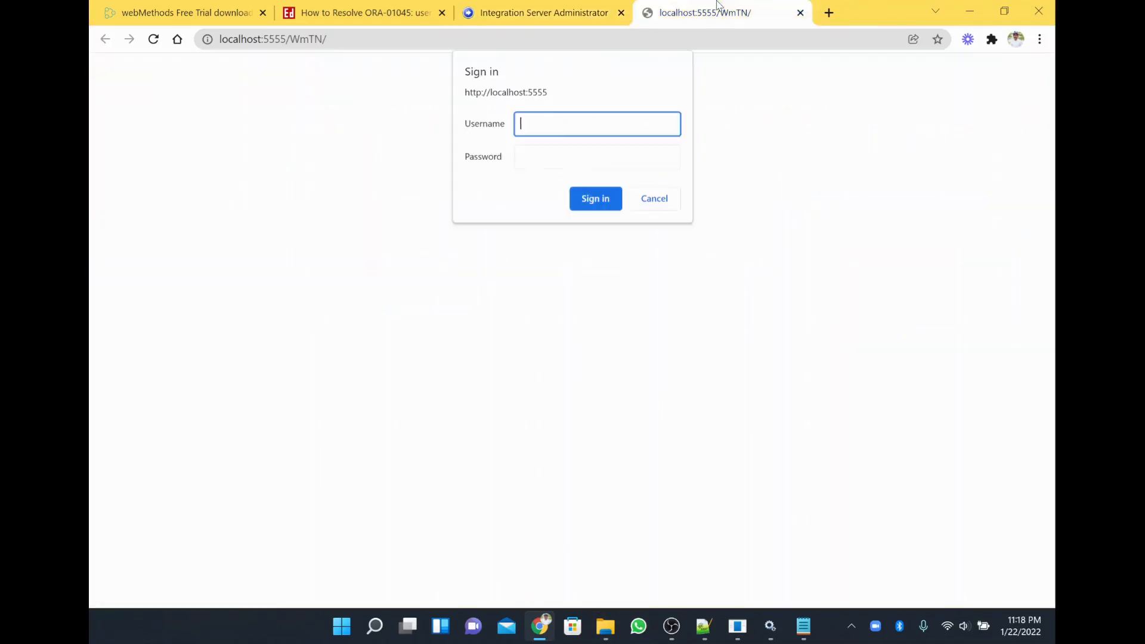
pyautogui.click(800, 13)
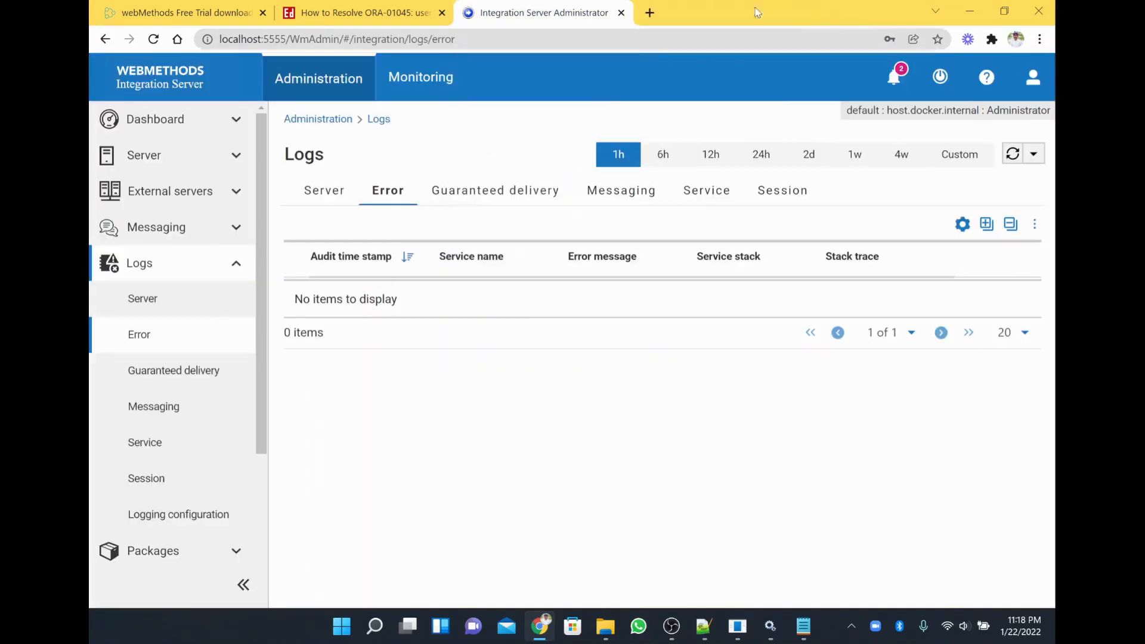
pyautogui.click(649, 12)
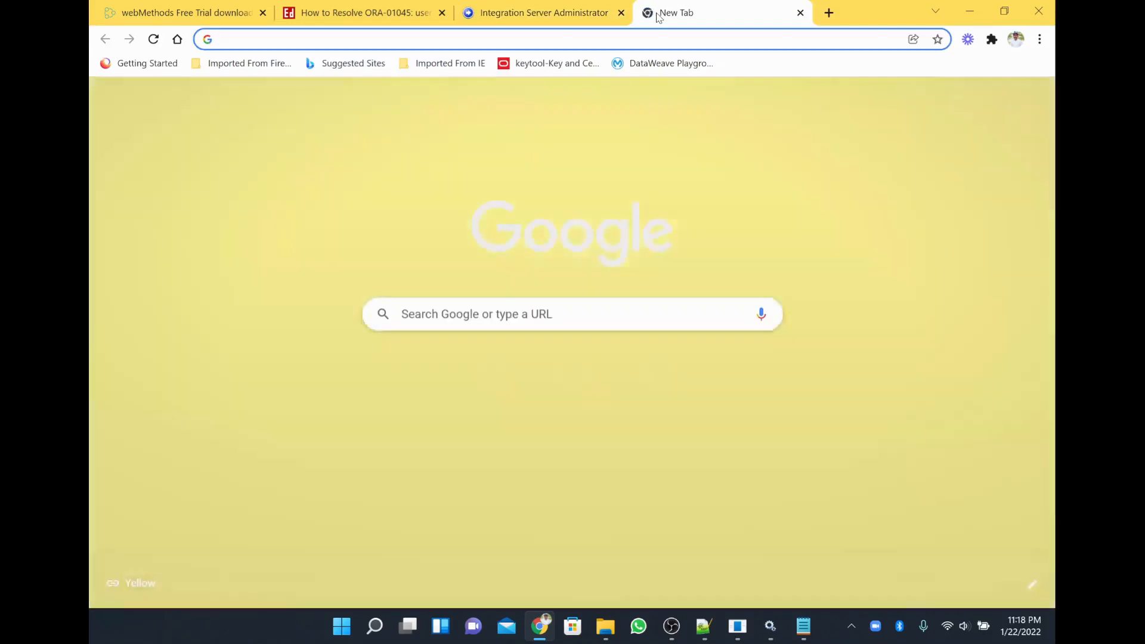
pyautogui.click(471, 6)
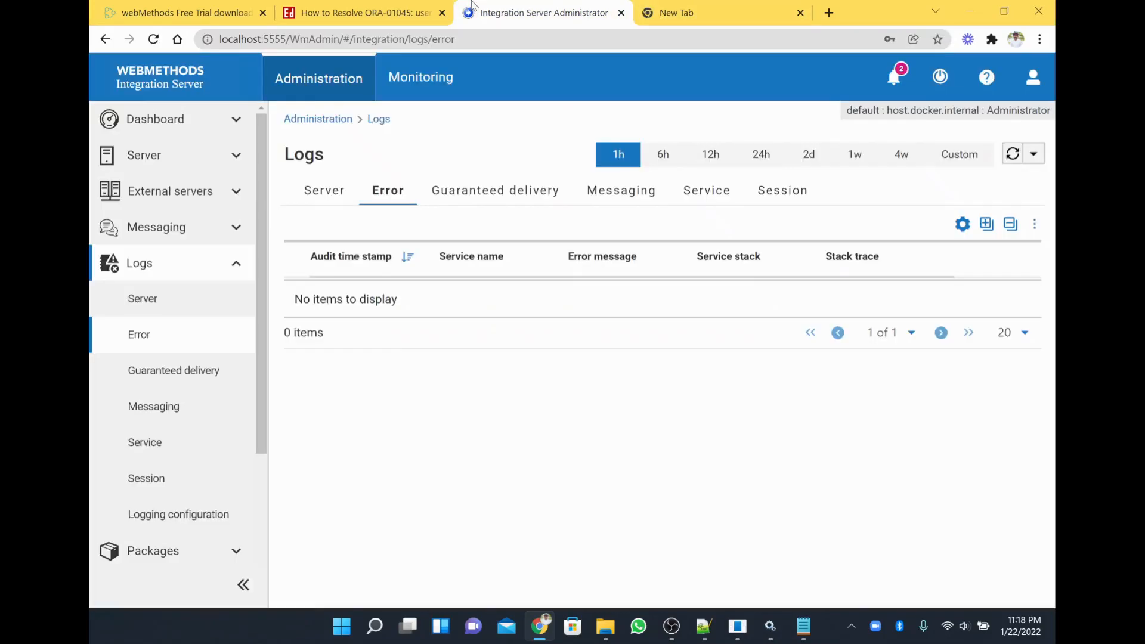
# View the empty Messaging log for the last hour, then collapse the Logs menu.
pyautogui.click(167, 417)
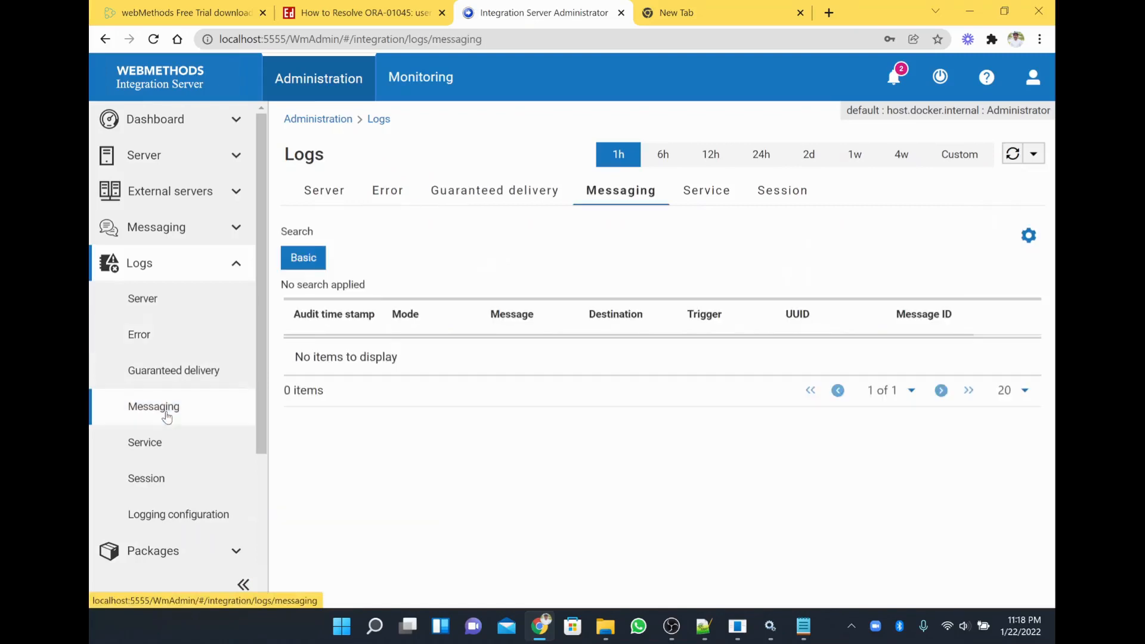
pyautogui.scroll(-3, 165, 417)
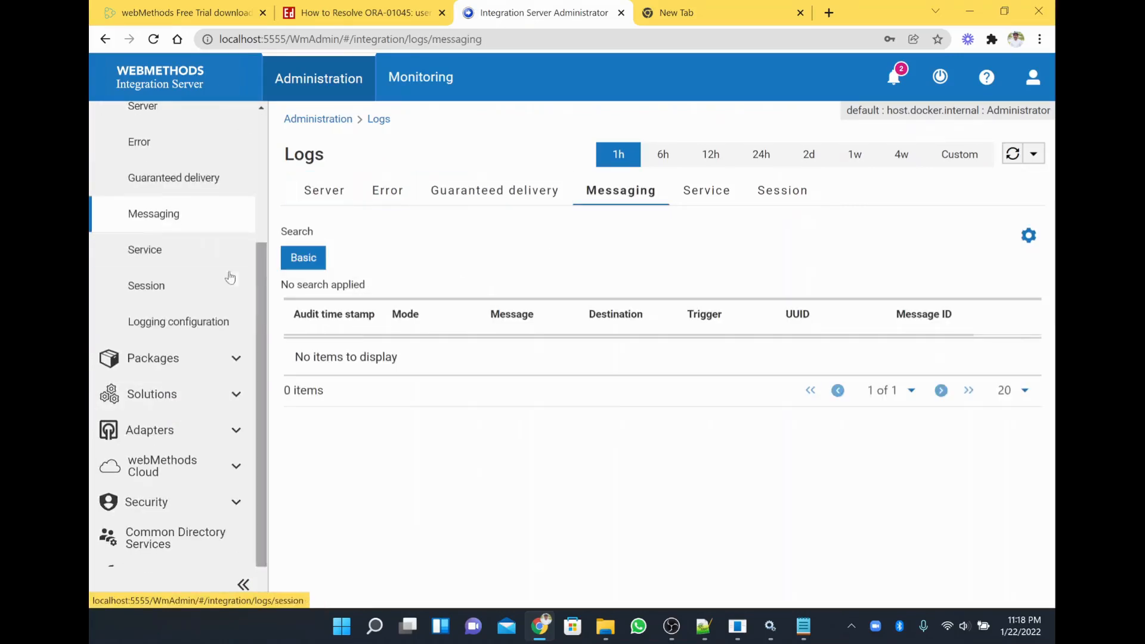
pyautogui.scroll(3, 155, 253)
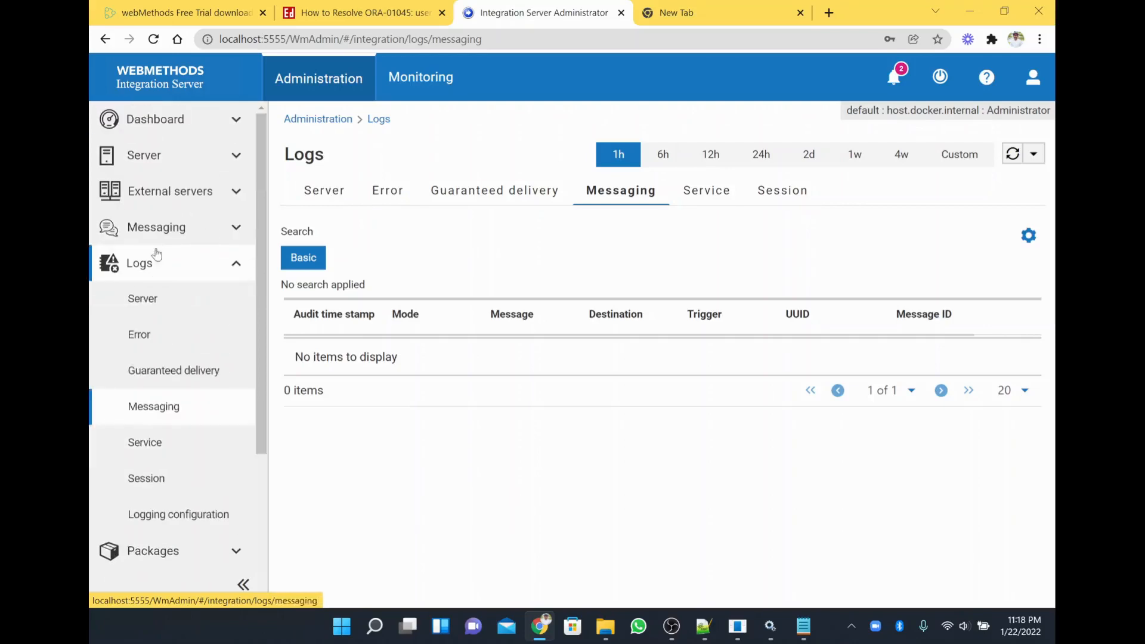
pyautogui.click(238, 261)
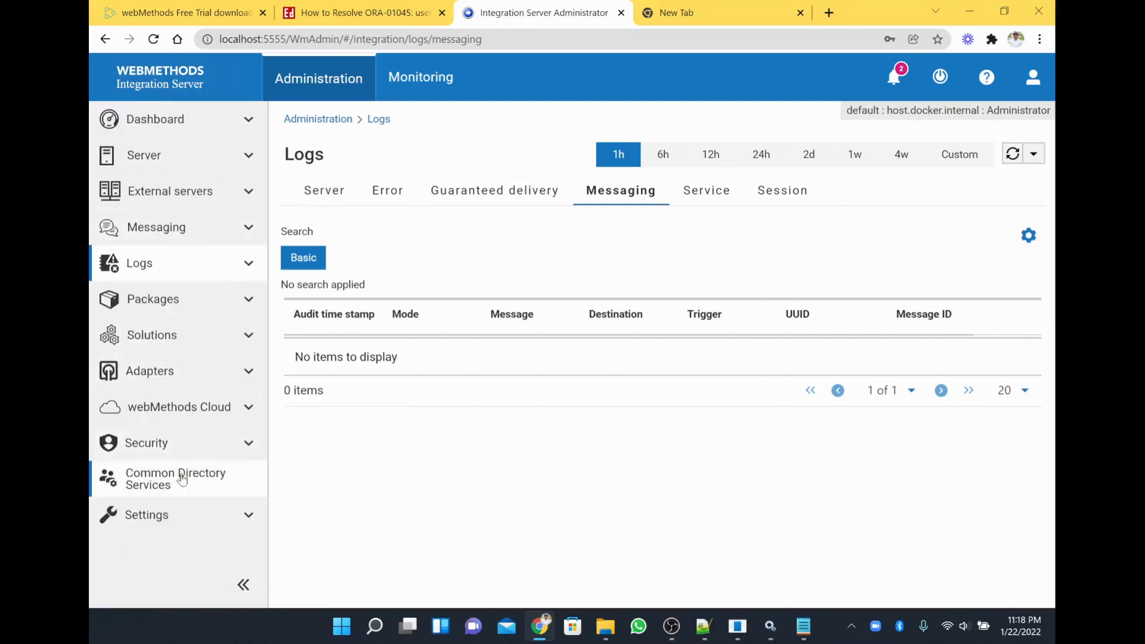
# Browse the Caching, Statistics and empty SFTP external servers pages, ending on webMethods messaging settings.
pyautogui.click(184, 514)
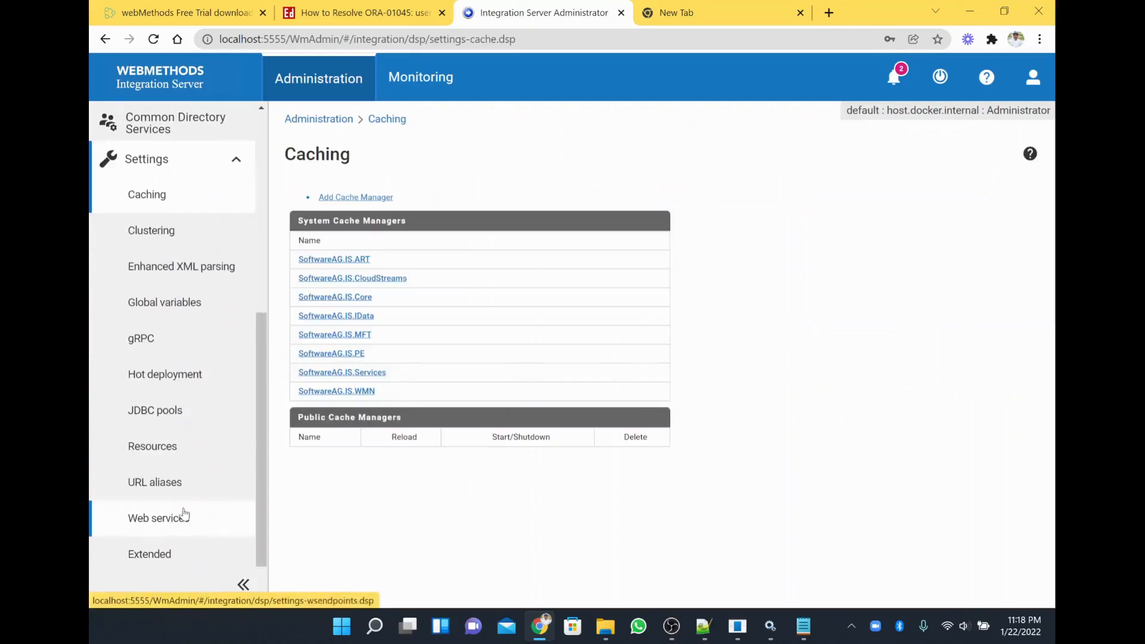
pyautogui.scroll(-1, 179, 375)
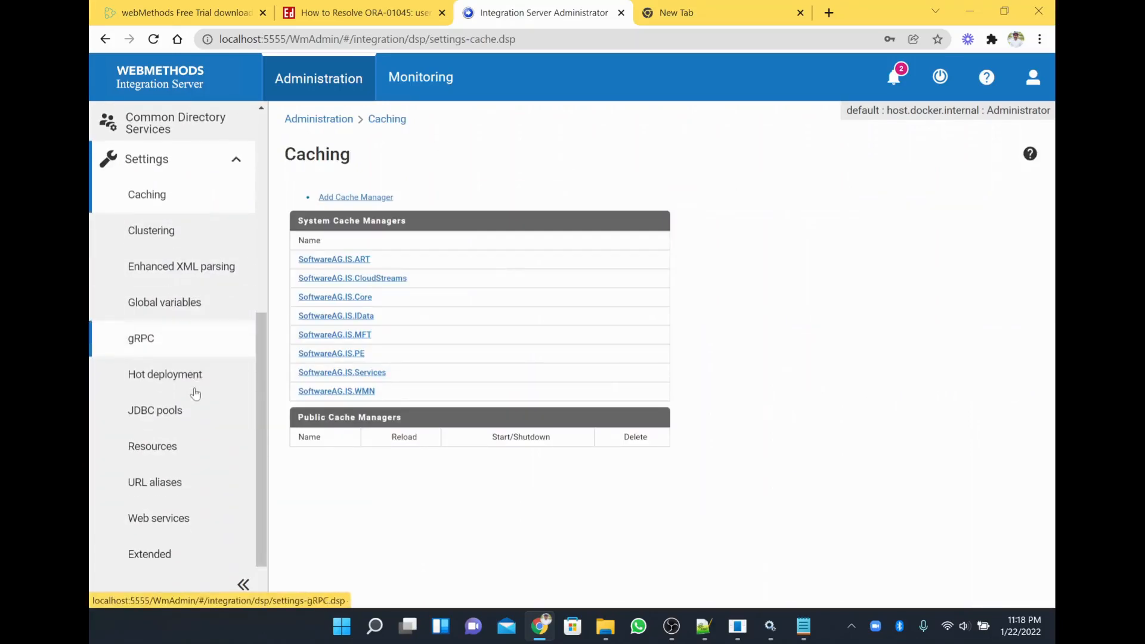
pyautogui.scroll(4, 206, 252)
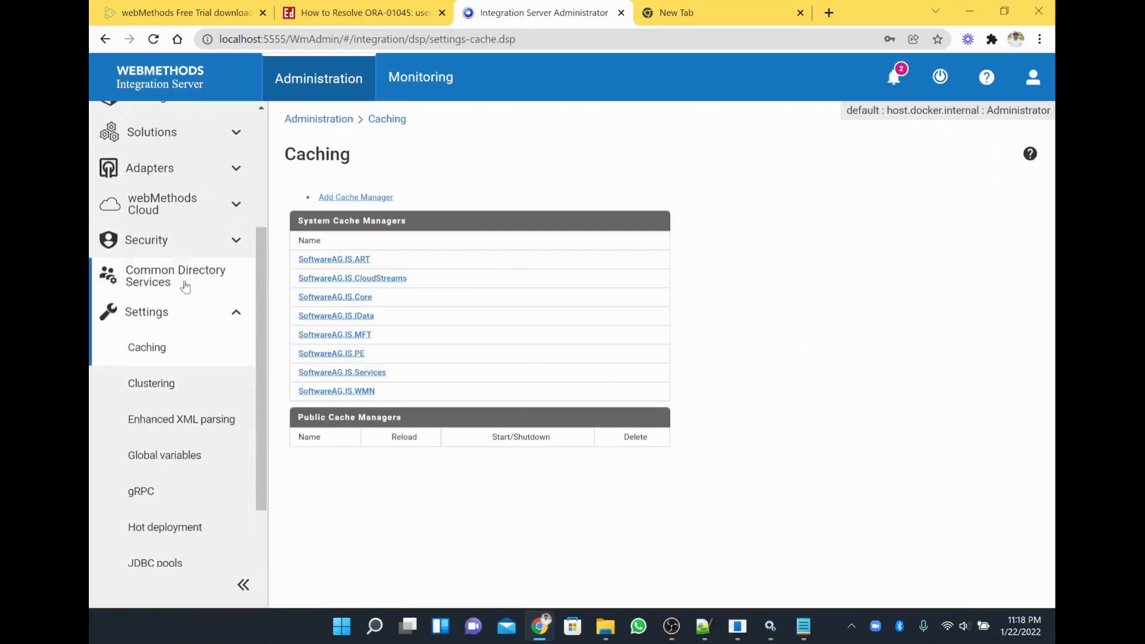
pyautogui.scroll(5, 224, 185)
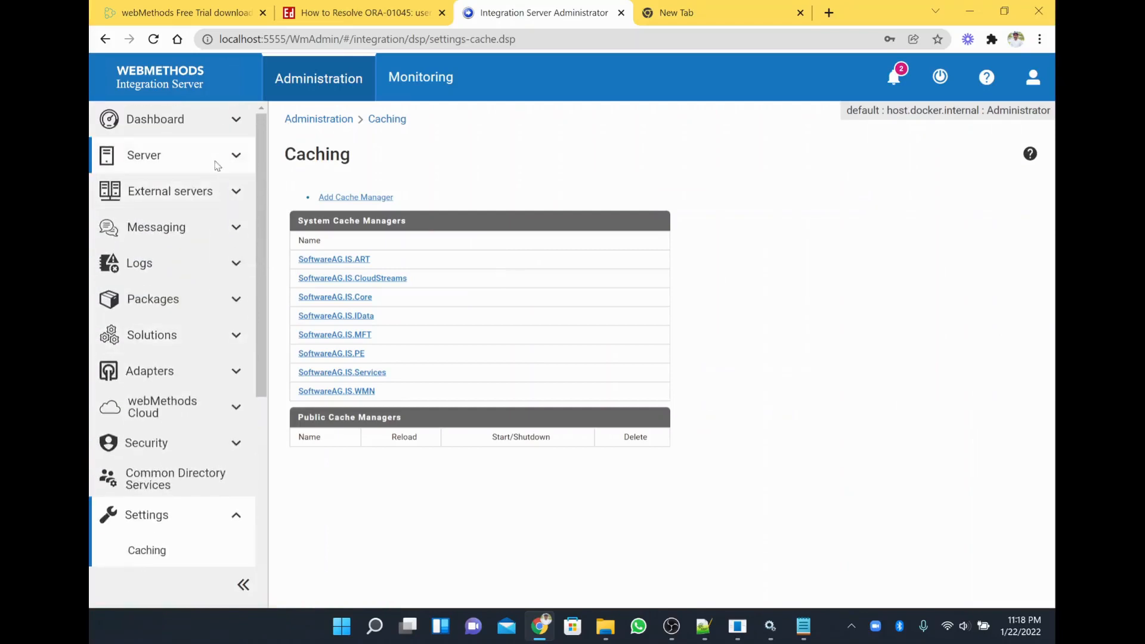
pyautogui.click(216, 159)
pyautogui.scroll(-2, 230, 339)
pyautogui.click(222, 328)
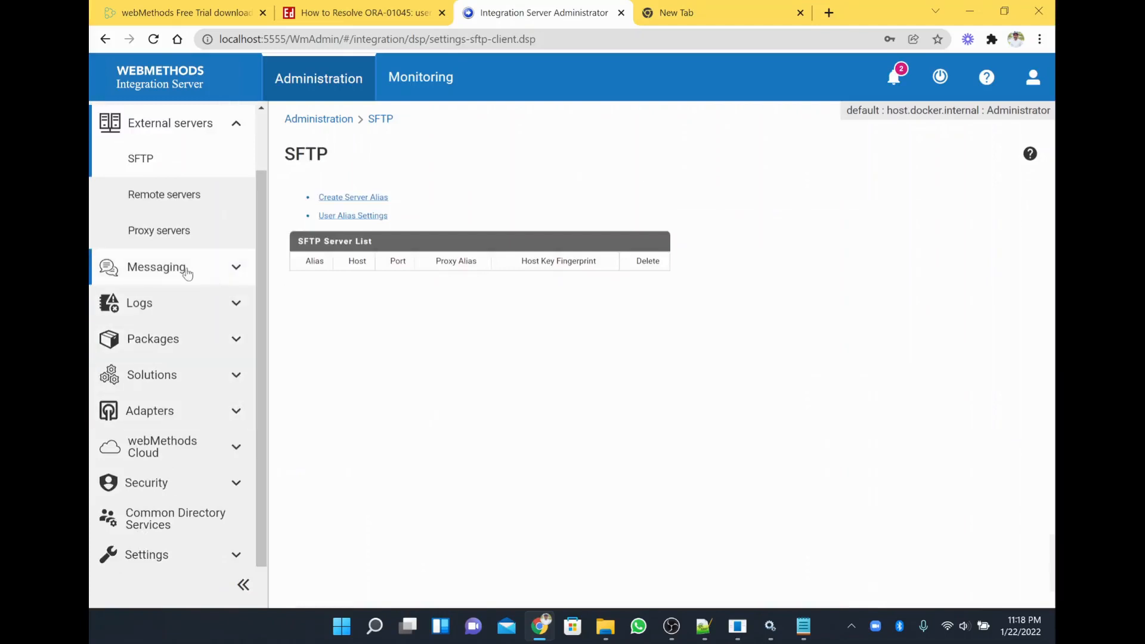
pyautogui.click(168, 270)
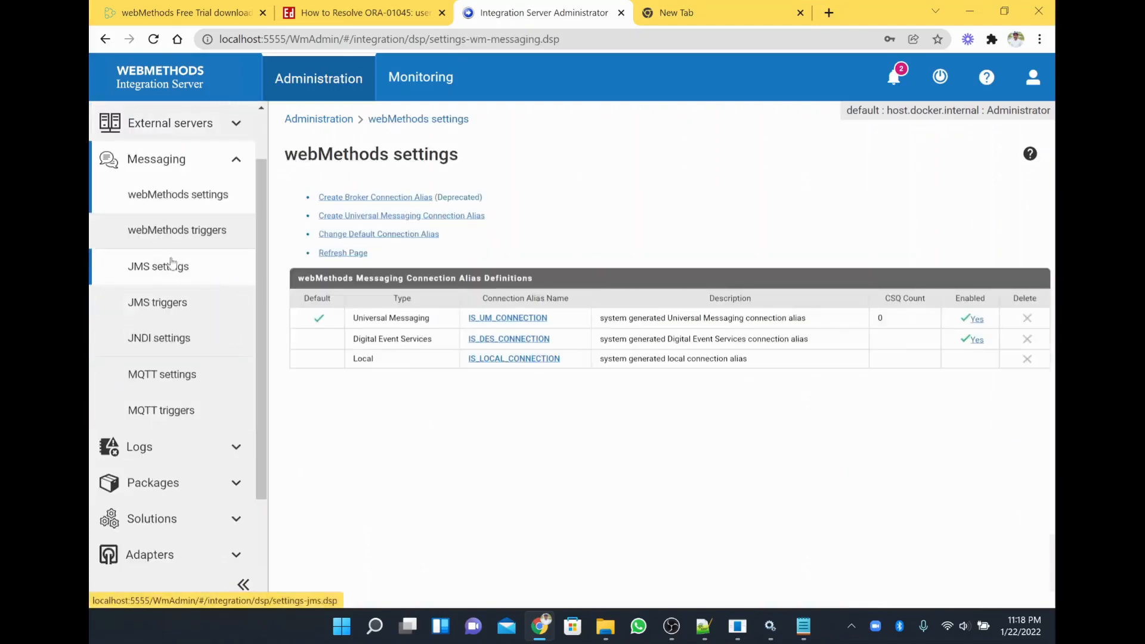
# Highlight the Universal Messaging type text on the reloaded webMethods messaging settings page.
pyautogui.scroll(2, 198, 170)
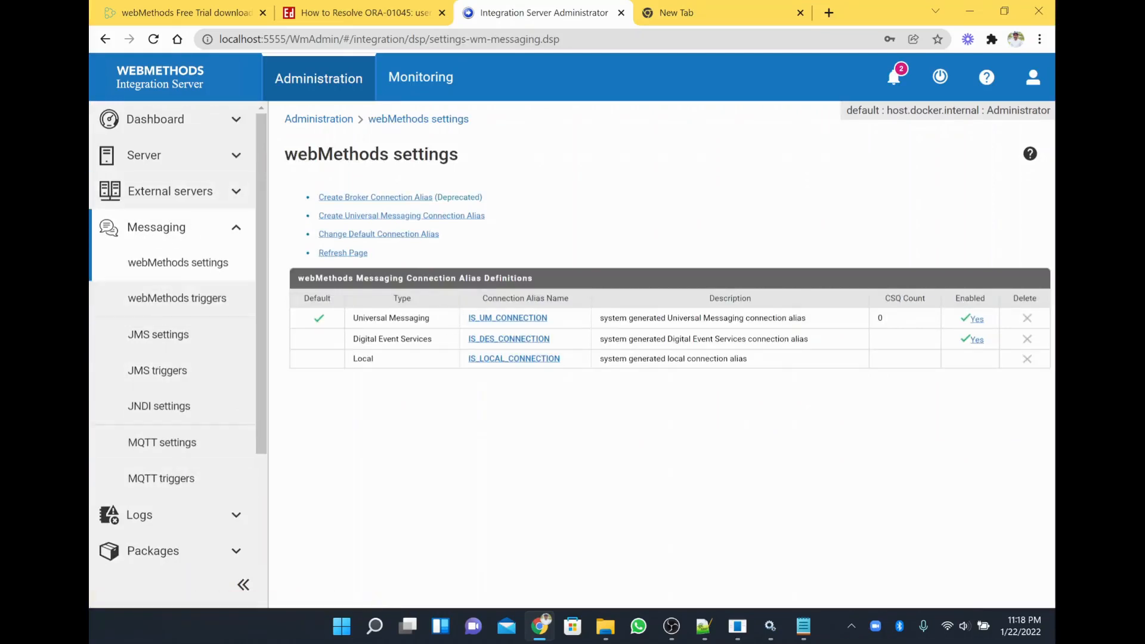
pyautogui.moveTo(430, 318); pyautogui.dragTo(353, 318)
pyautogui.click(215, 266)
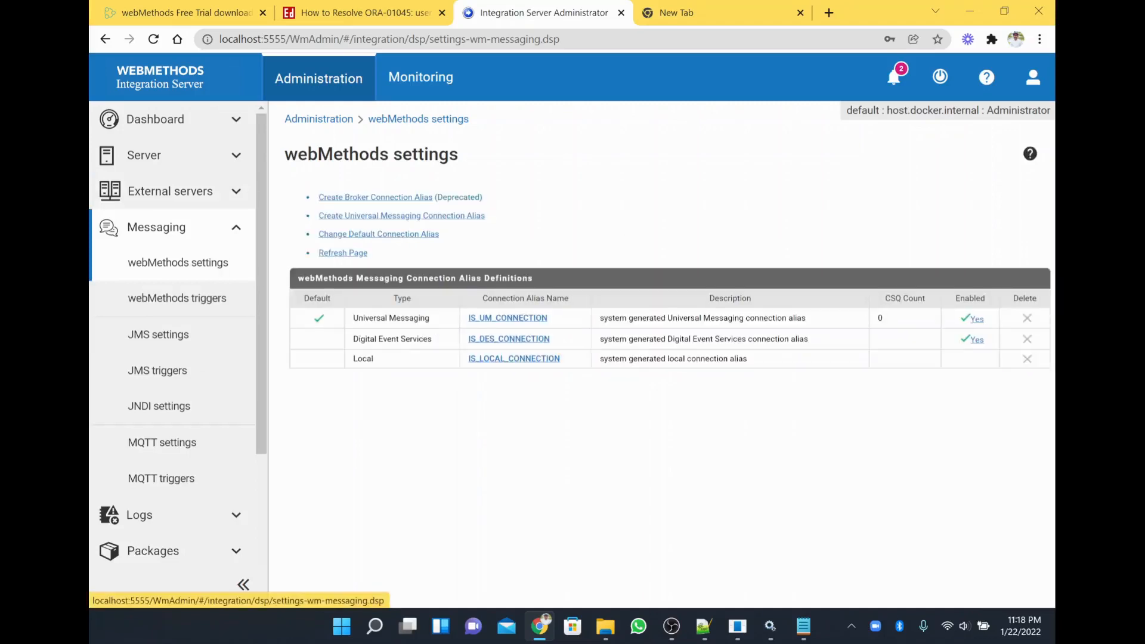
pyautogui.moveTo(430, 318); pyautogui.dragTo(353, 318)
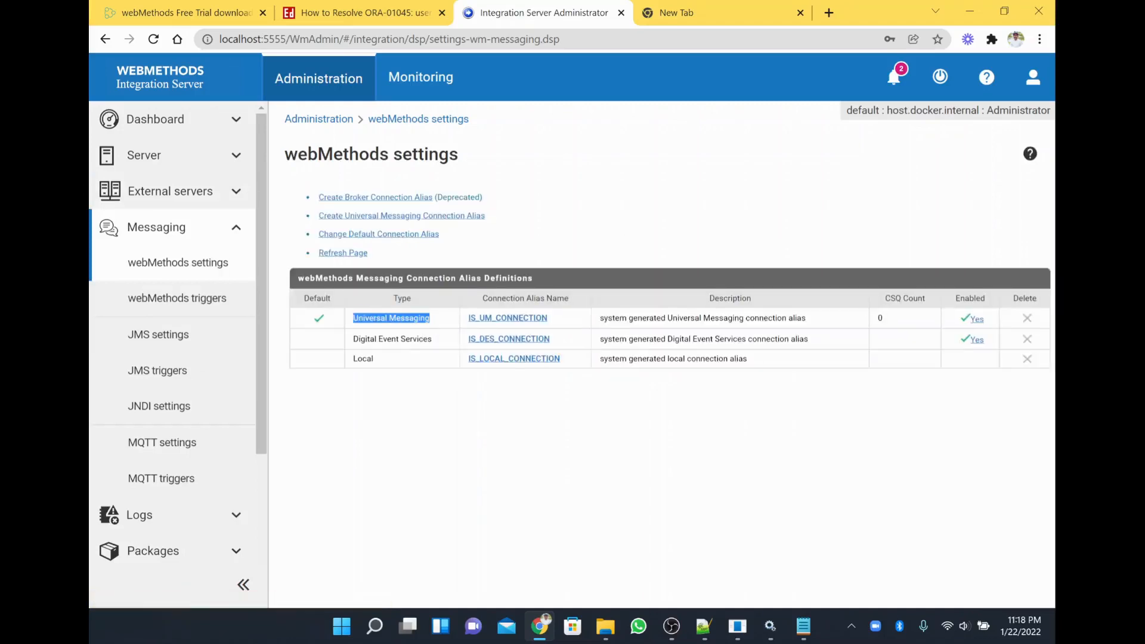
# Check IS_UM_CONNECTION's realm URL nsp://localhost:9000, then set the alias to enabled.
pyautogui.click(506, 318)
pyautogui.moveTo(630, 379); pyautogui.dragTo(551, 379)
pyautogui.tripleClick(619, 380)
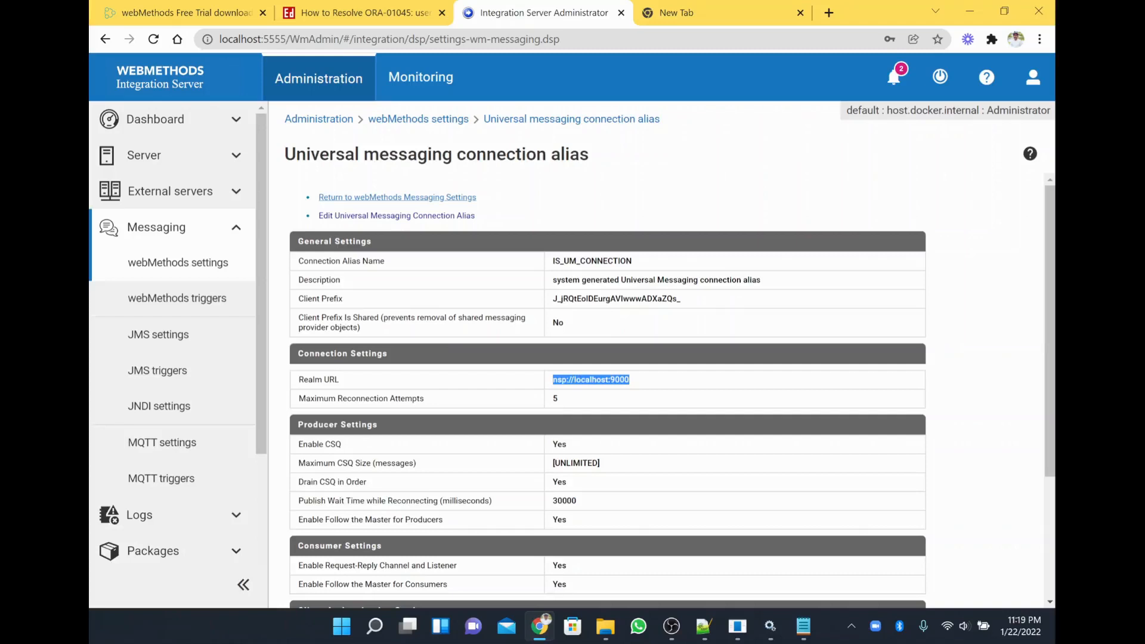
pyautogui.click(456, 196)
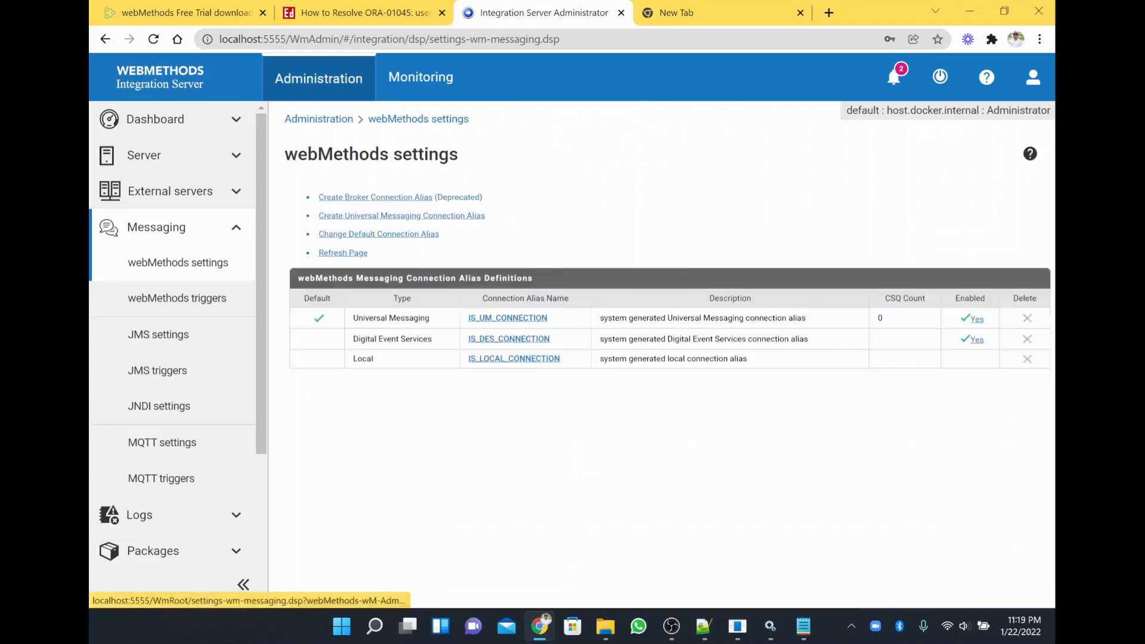
pyautogui.click(975, 320)
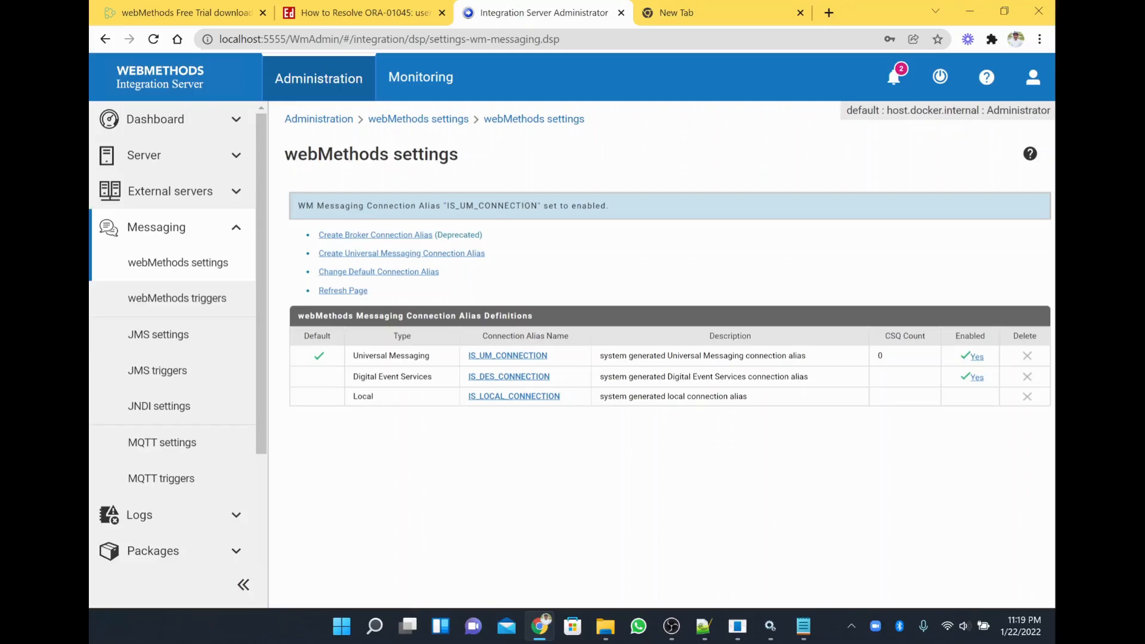
# Load localhost:8585 in the new tab, retry after it refuses the connection, then return to Administrator.
pyautogui.click(682, 10)
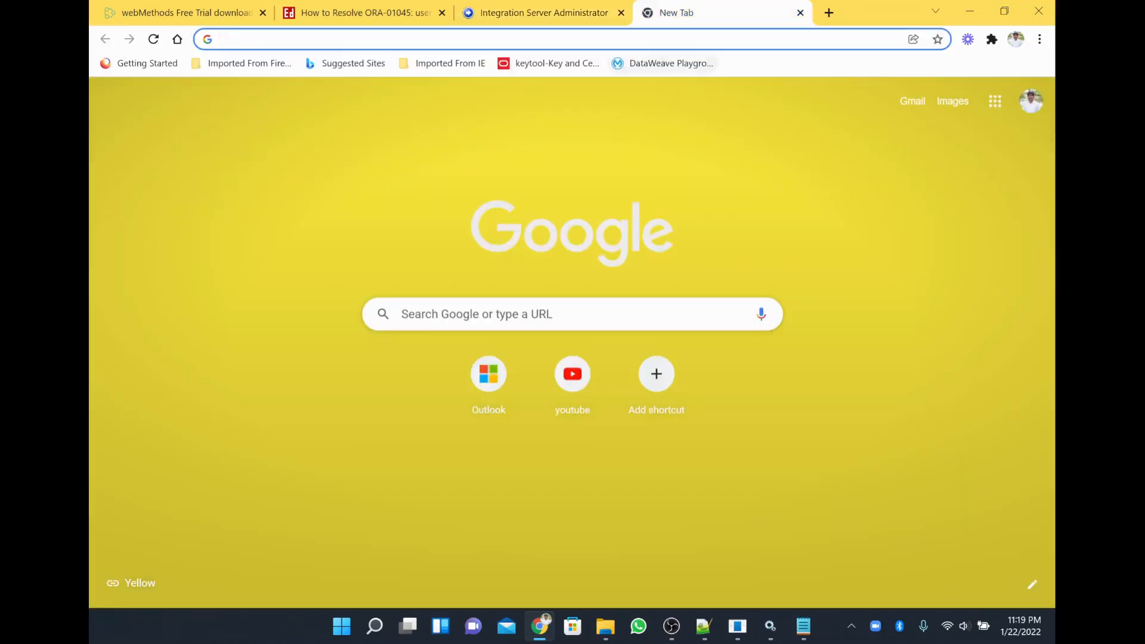
pyautogui.write('localhost:')
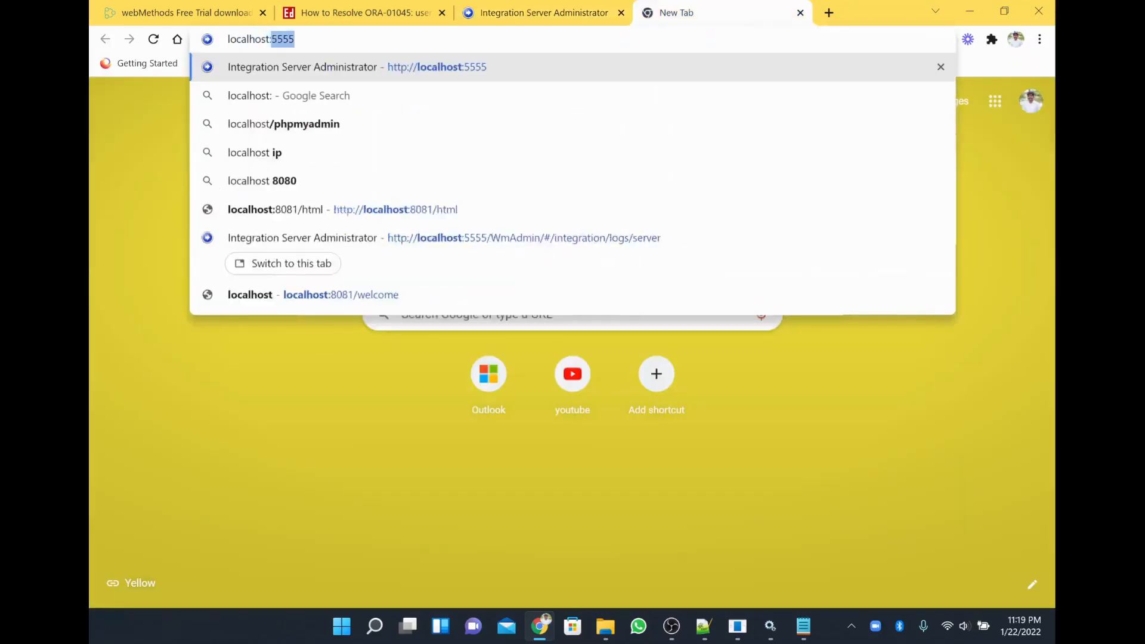
pyautogui.write('8585')
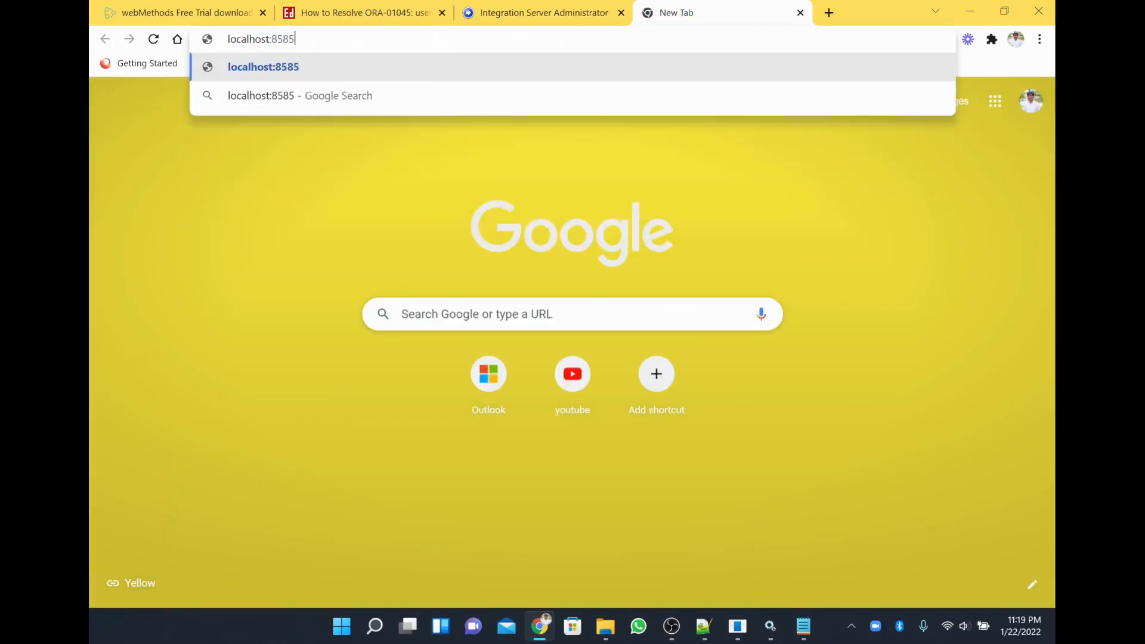
pyautogui.press('Return')
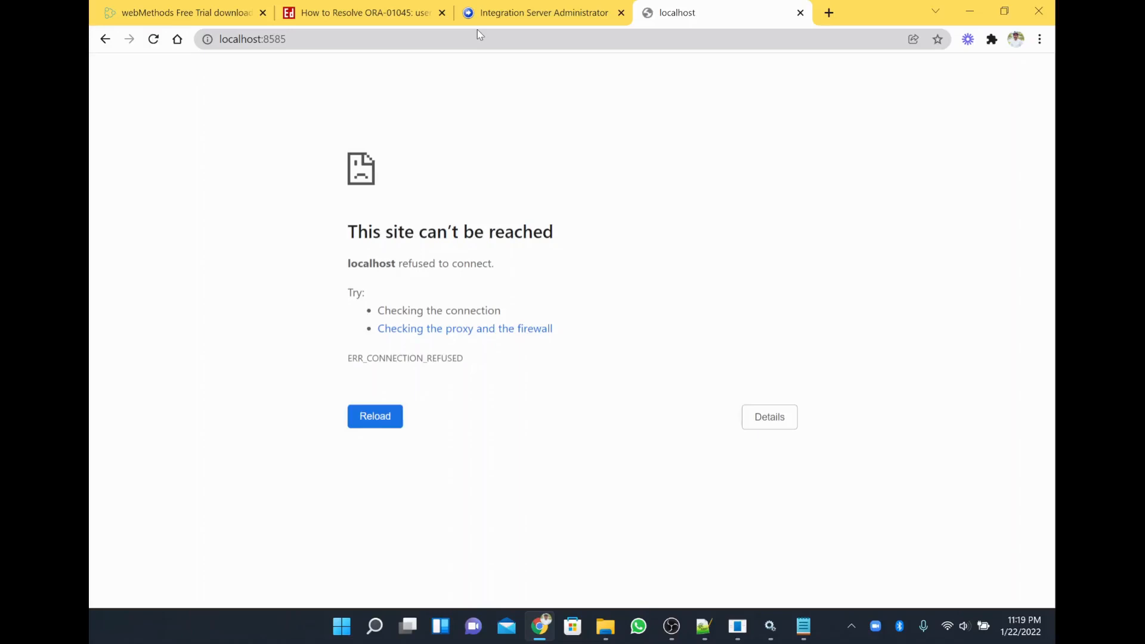
pyautogui.press('F5')
pyautogui.click(530, 4)
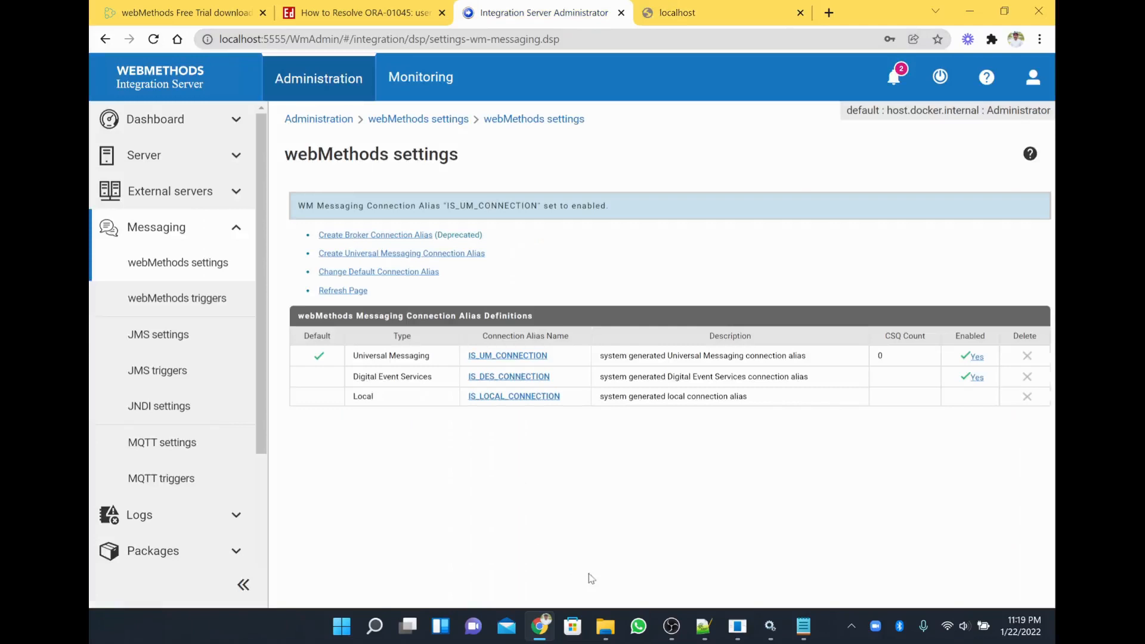
# Navigate from SoftwareAG10_11 into MWS\server\default\logs.
pyautogui.click(605, 626)
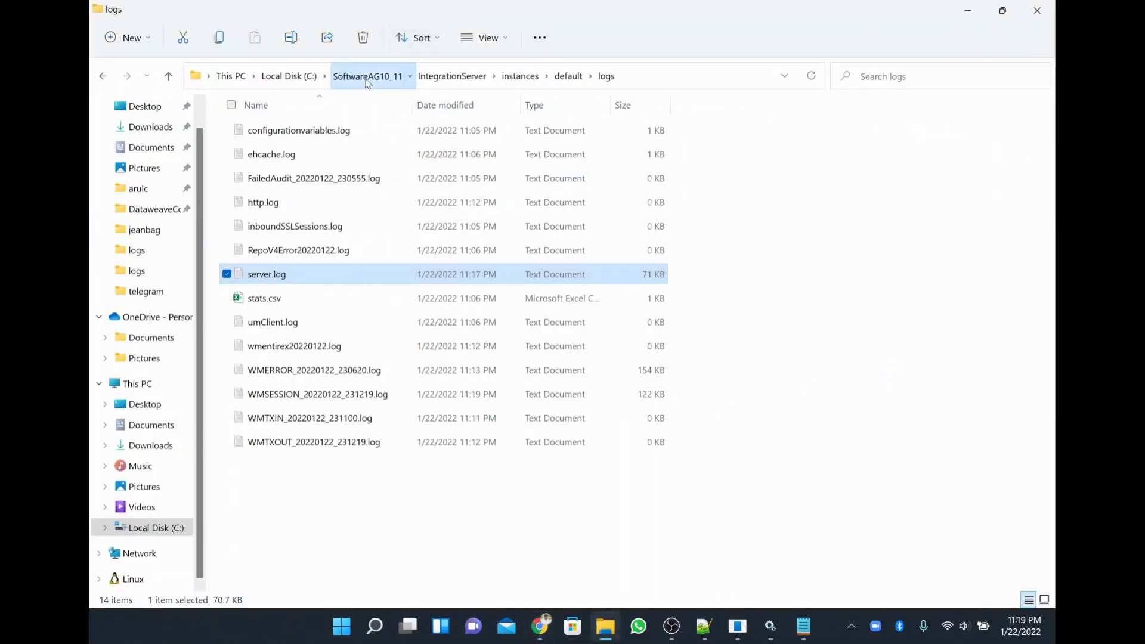
pyautogui.click(367, 77)
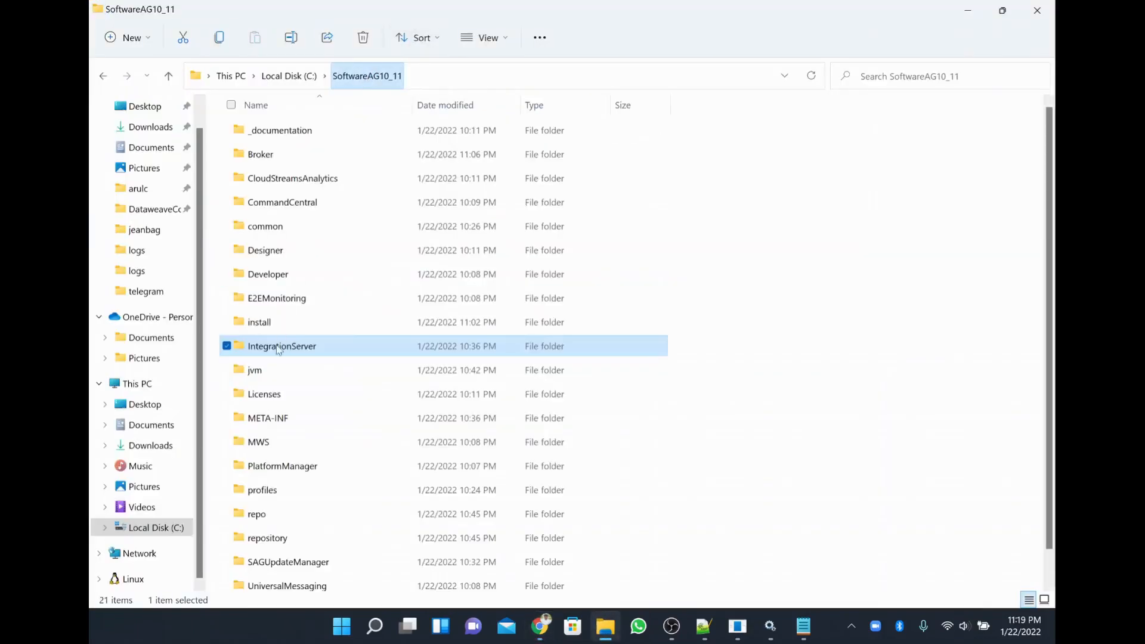
pyautogui.click(286, 451)
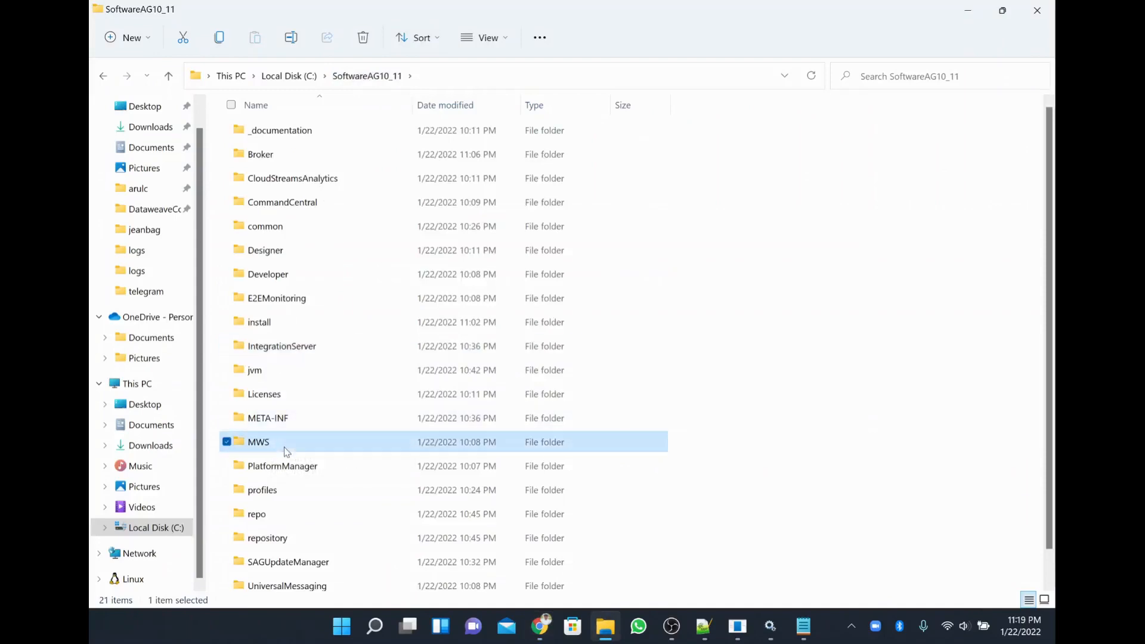
pyautogui.doubleClick(286, 451)
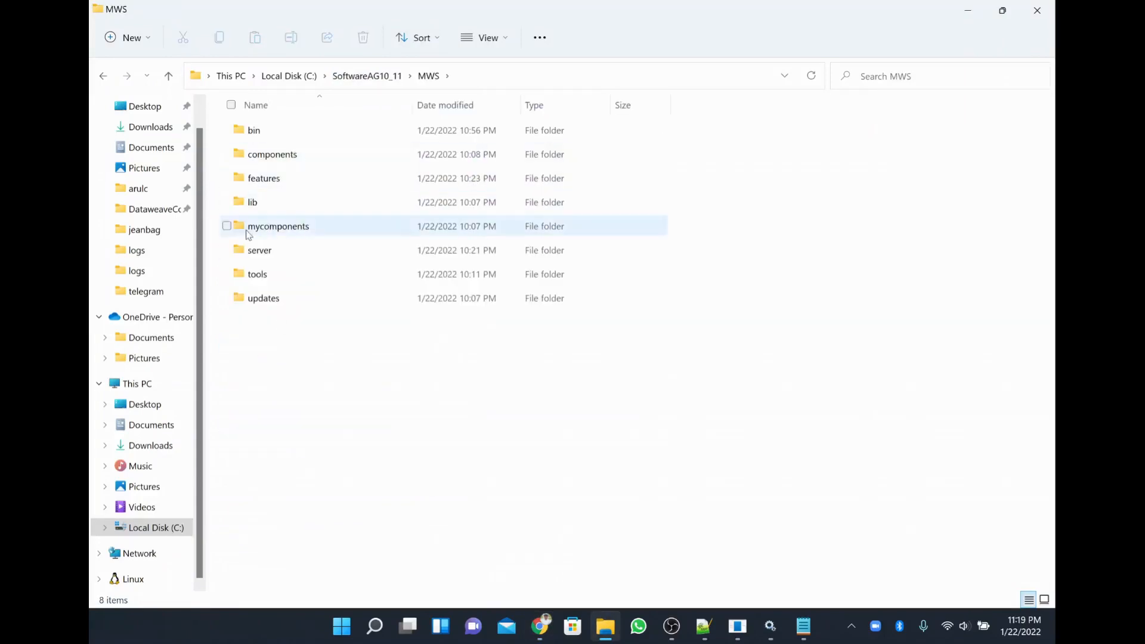
pyautogui.doubleClick(259, 250)
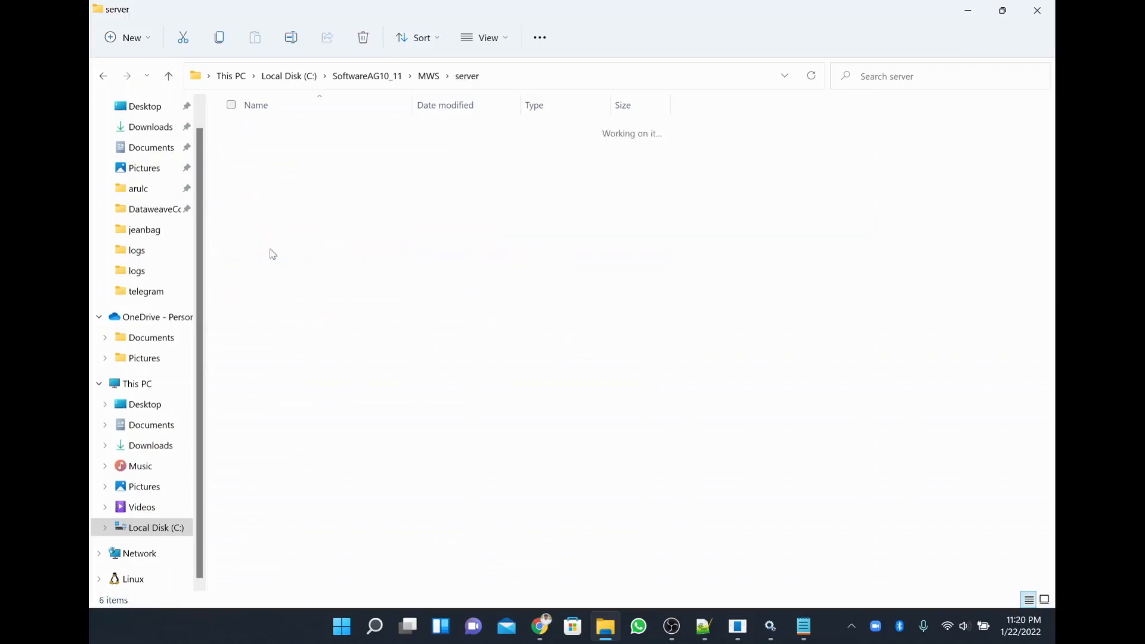
pyautogui.doubleClick(276, 132)
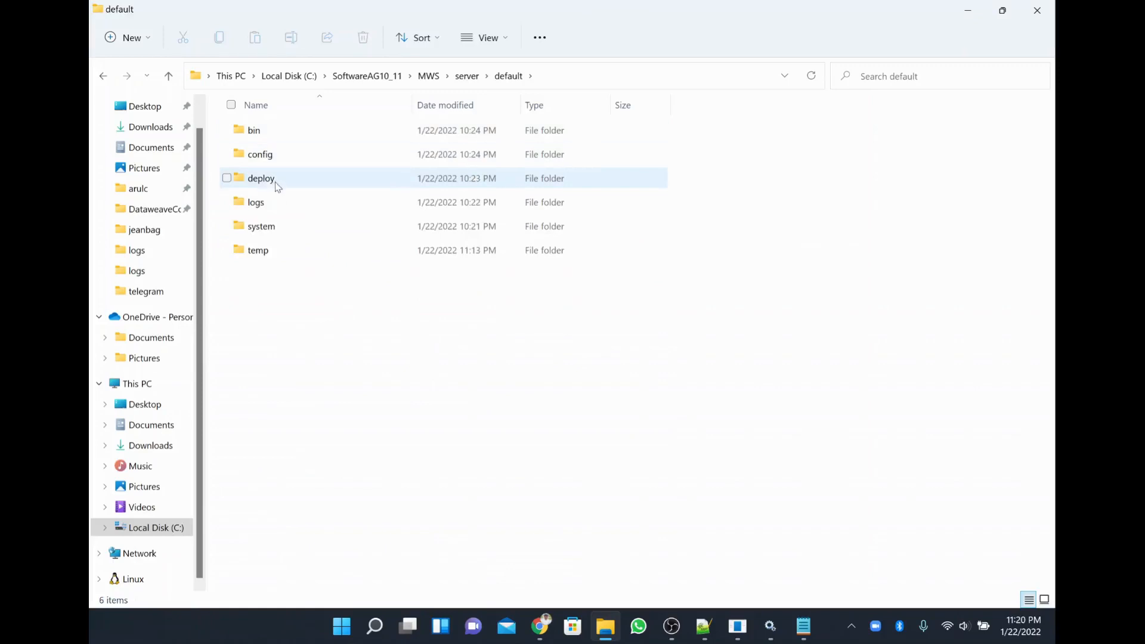
pyautogui.doubleClick(274, 202)
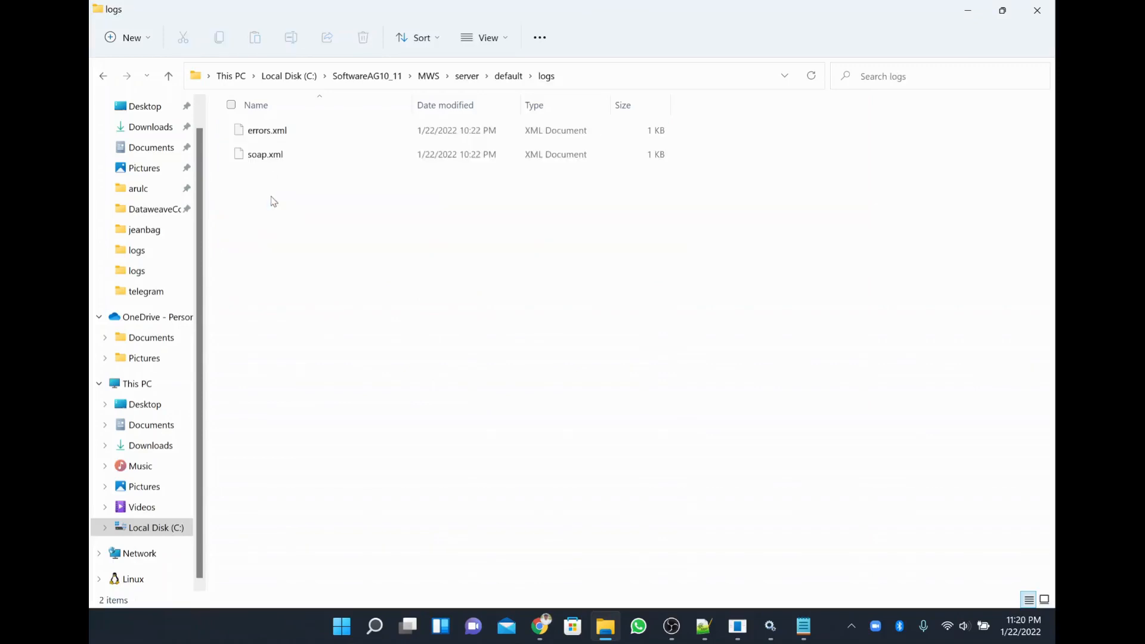
# Peek into the default instance's temp and system folders, settling in temp.
pyautogui.press('BackSpace')
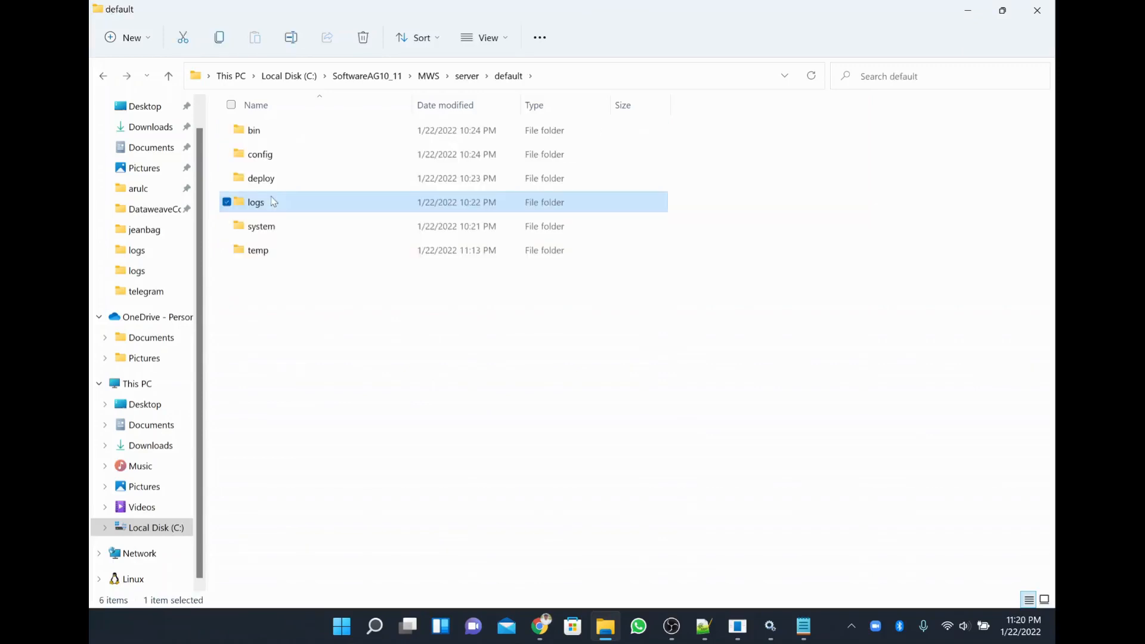
pyautogui.press('Down')
pyautogui.press('Down')
pyautogui.press('Return')
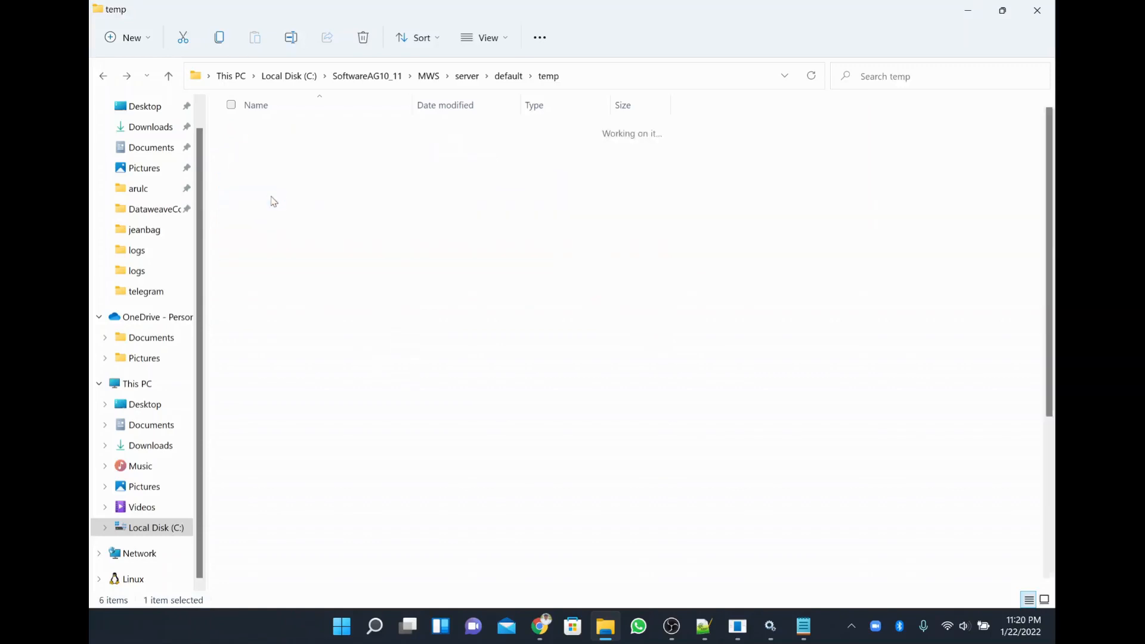
pyautogui.press('BackSpace')
pyautogui.press('Up')
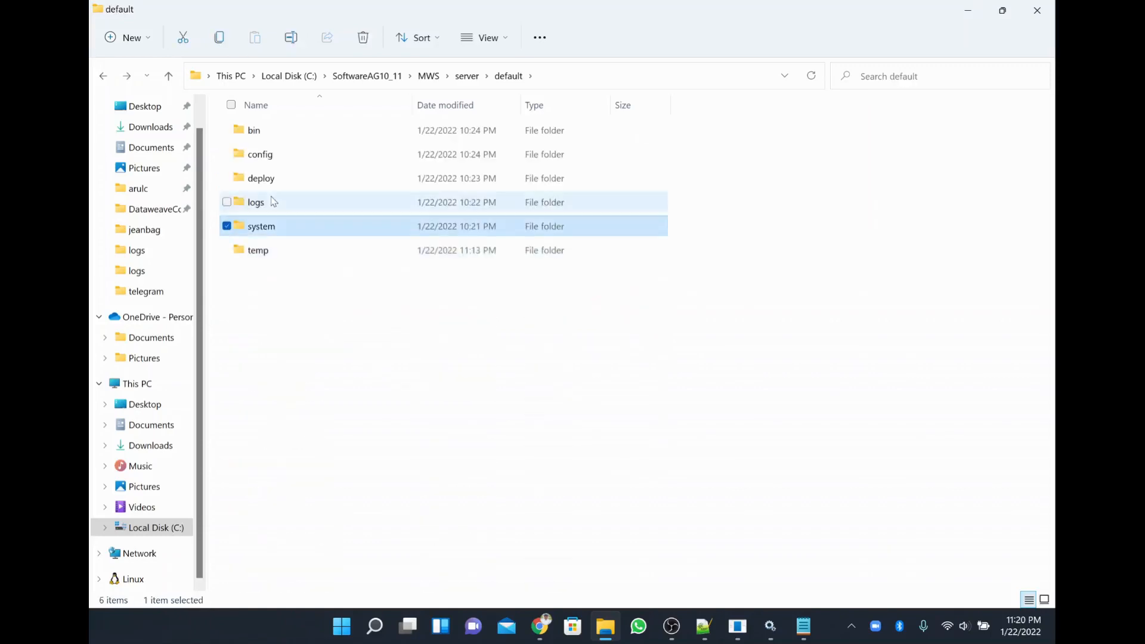
pyautogui.press('Return')
pyautogui.press('BackSpace')
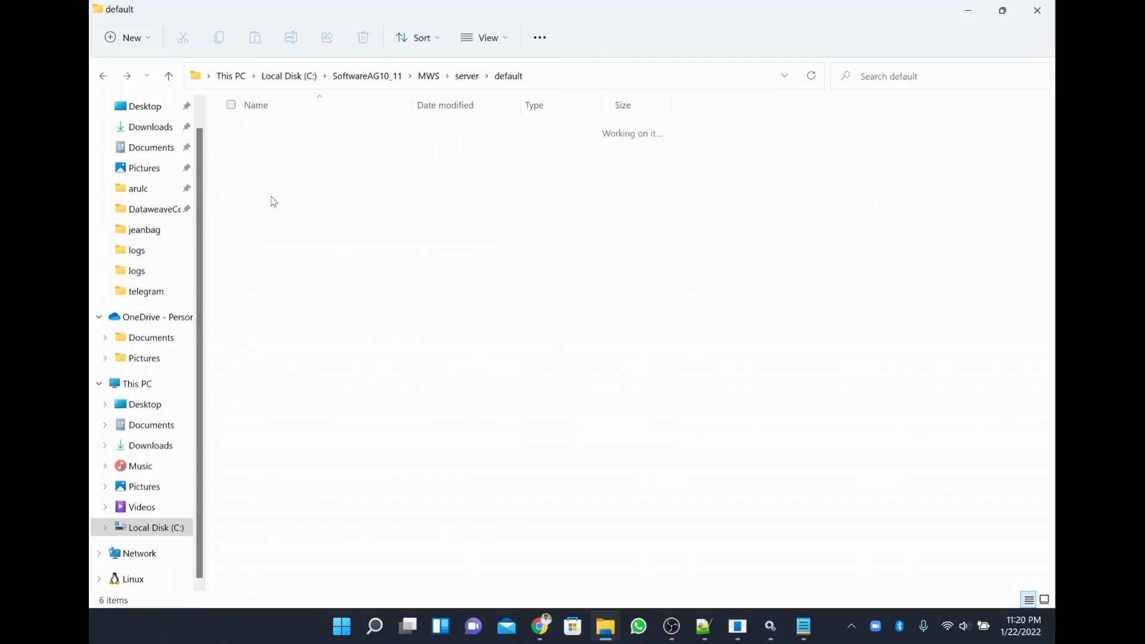
pyautogui.press('Down')
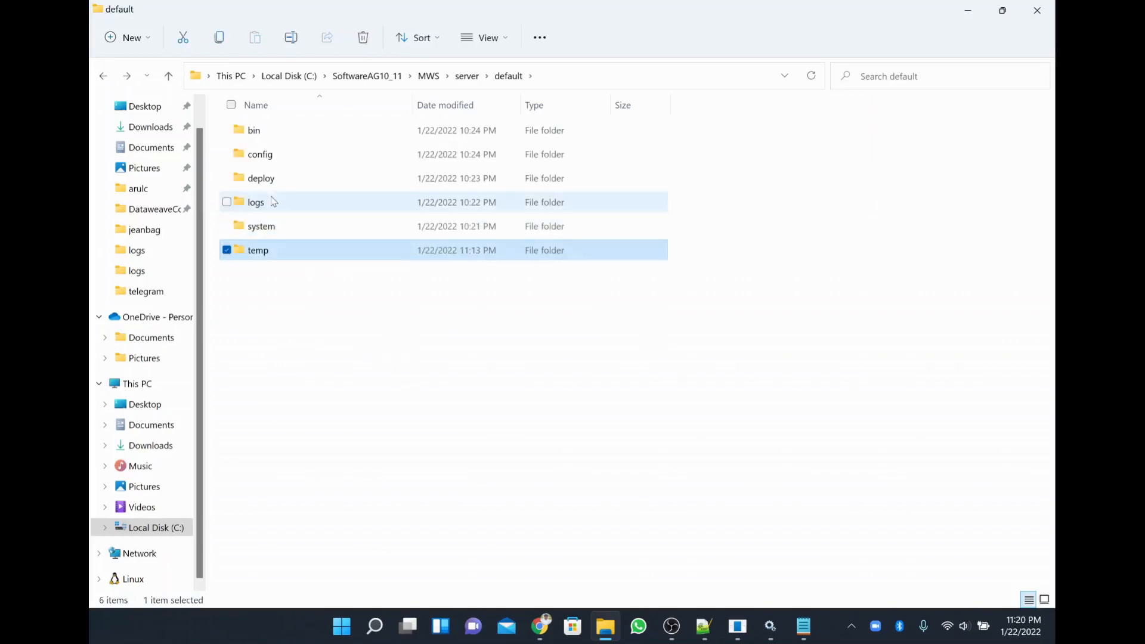
pyautogui.press('Return')
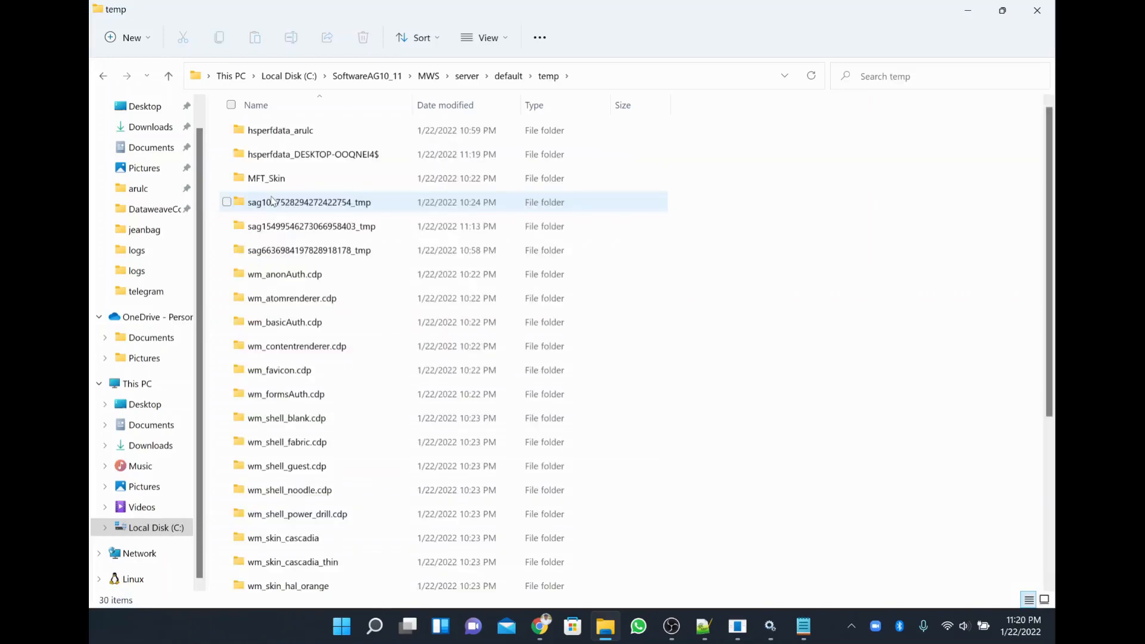
# Sort temp by Date modified newest first, view default\logs, then return to MWS.
pyautogui.click(484, 108)
pyautogui.click(484, 109)
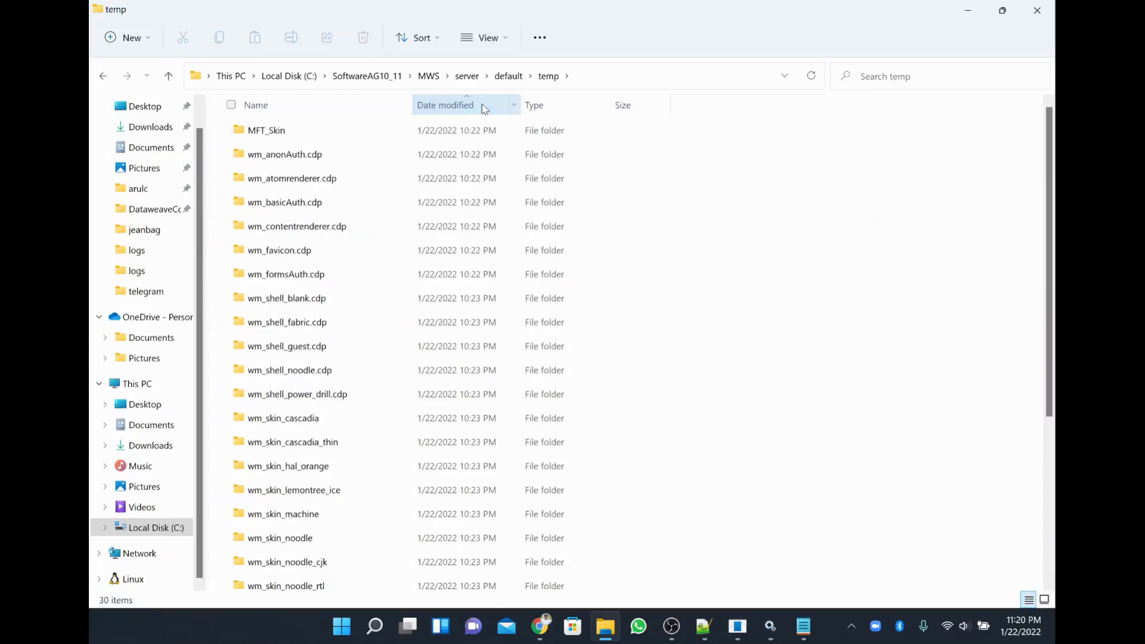
pyautogui.click(482, 108)
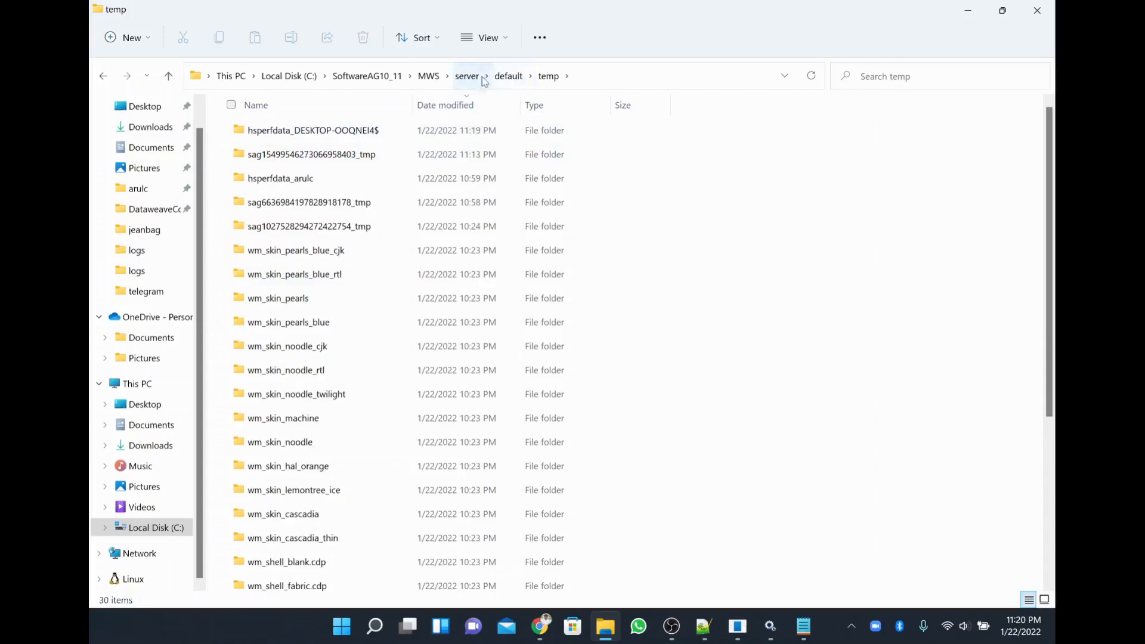
pyautogui.click(517, 77)
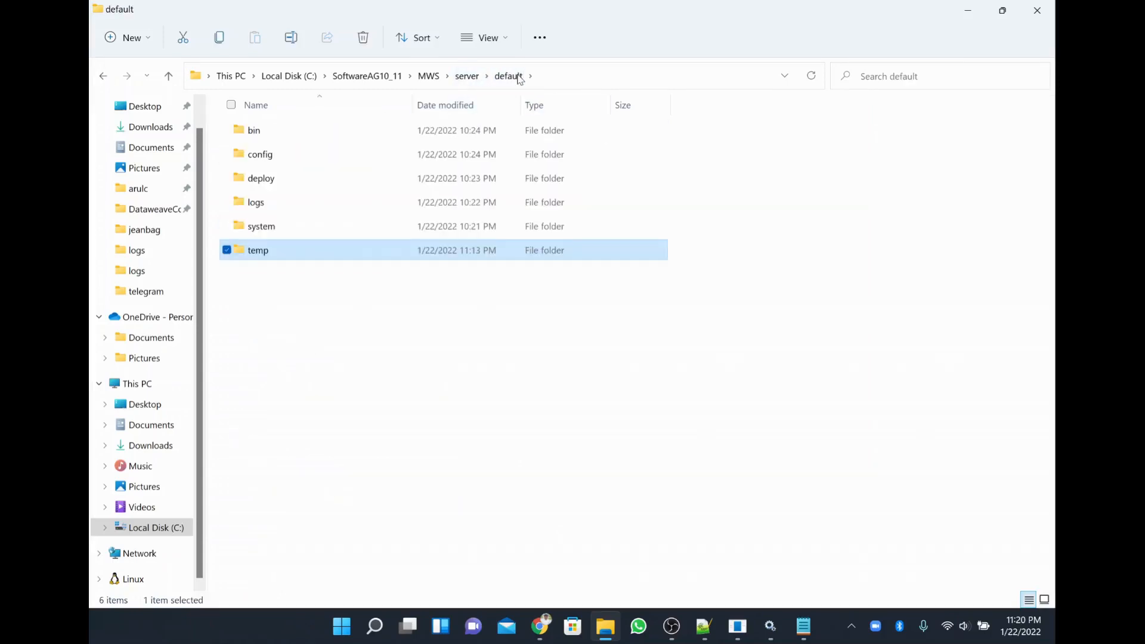
pyautogui.doubleClick(266, 205)
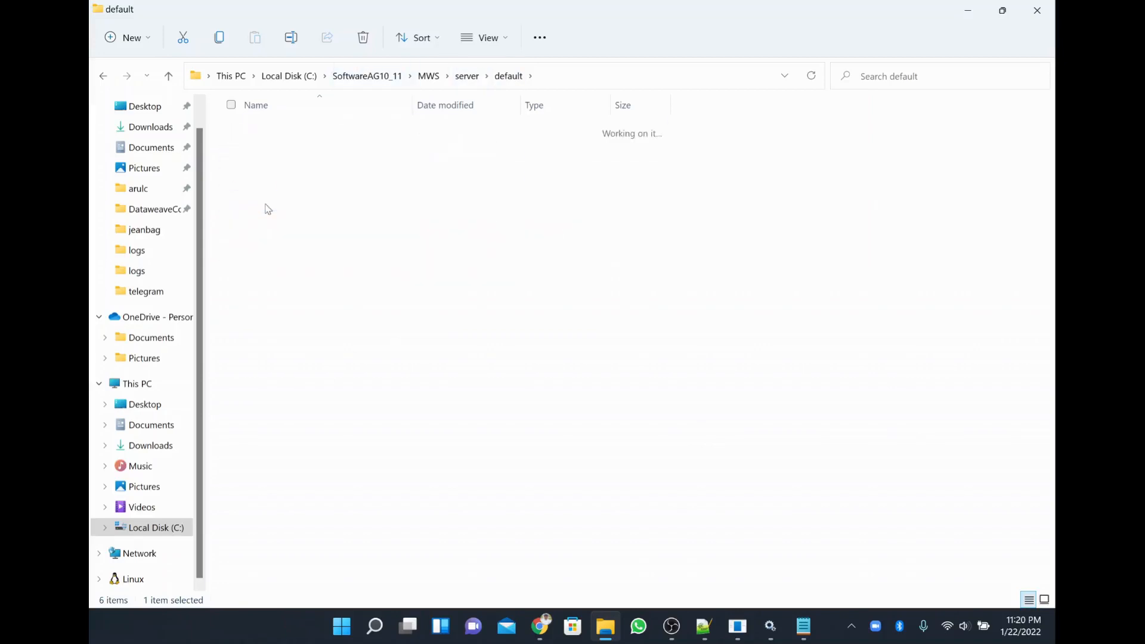
pyautogui.click(426, 78)
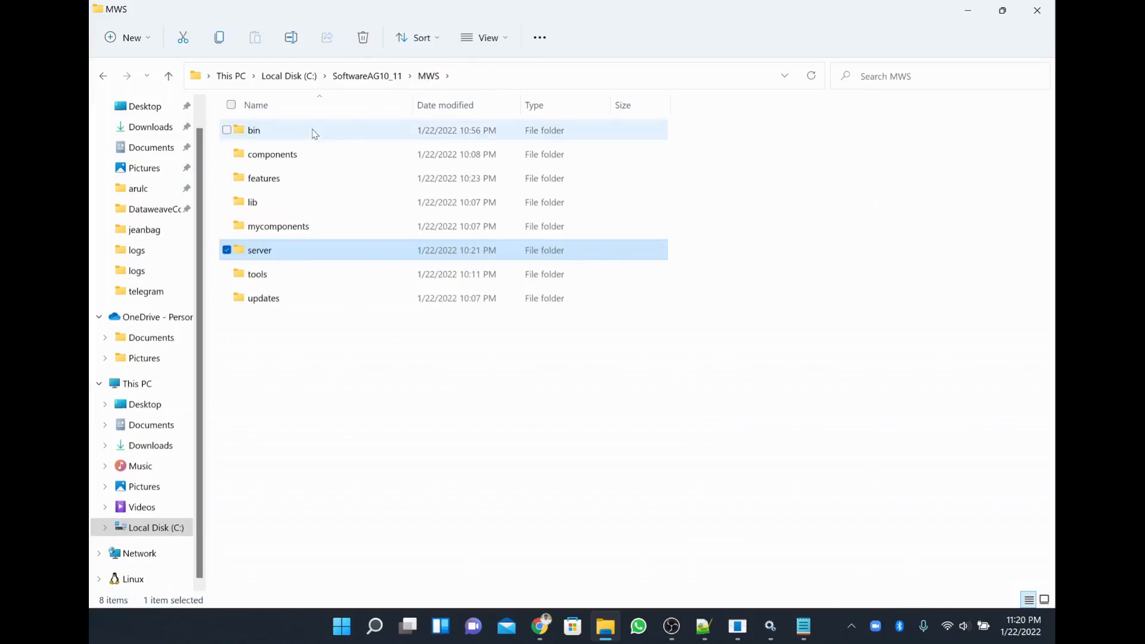
# Look through MWS\bin and its logs subfolder, then return to MWS.
pyautogui.doubleClick(313, 133)
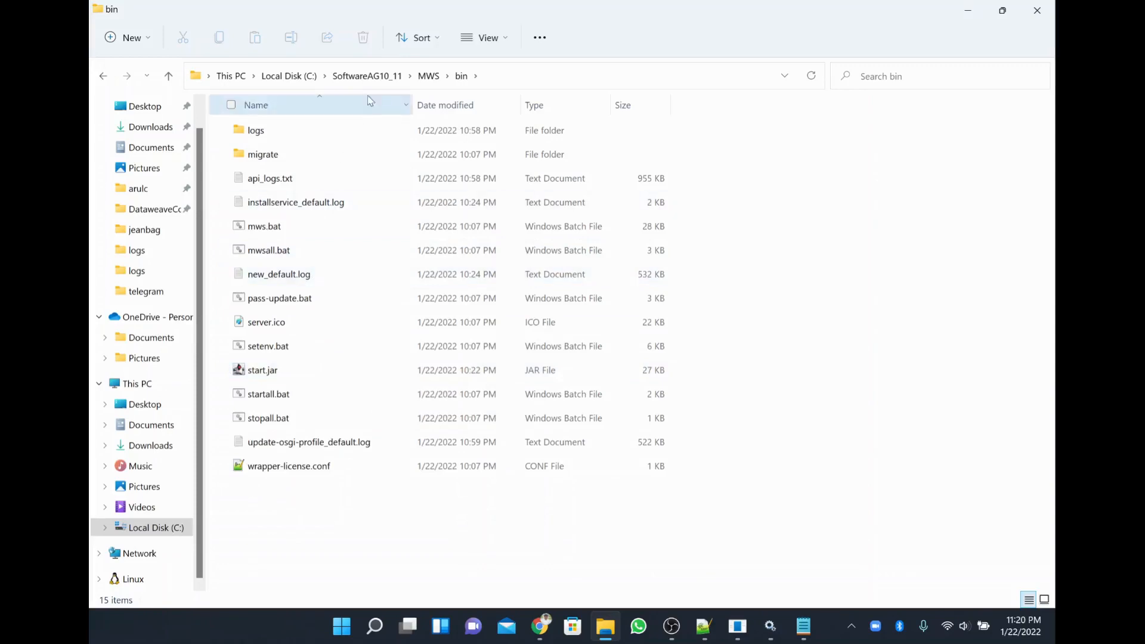
pyautogui.click(427, 78)
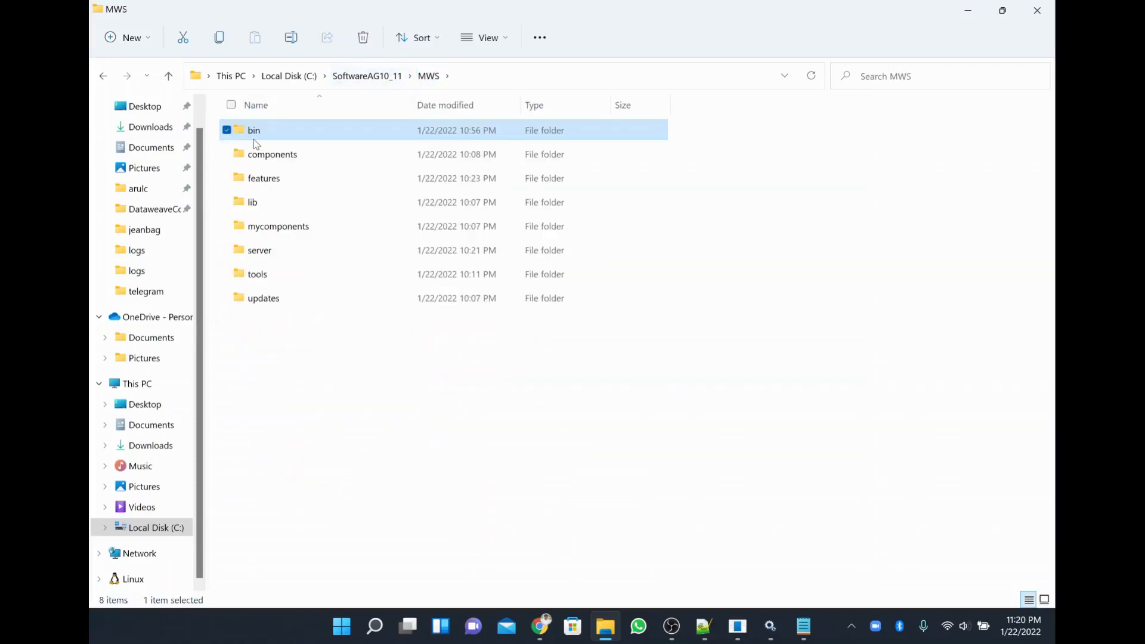
pyautogui.doubleClick(254, 139)
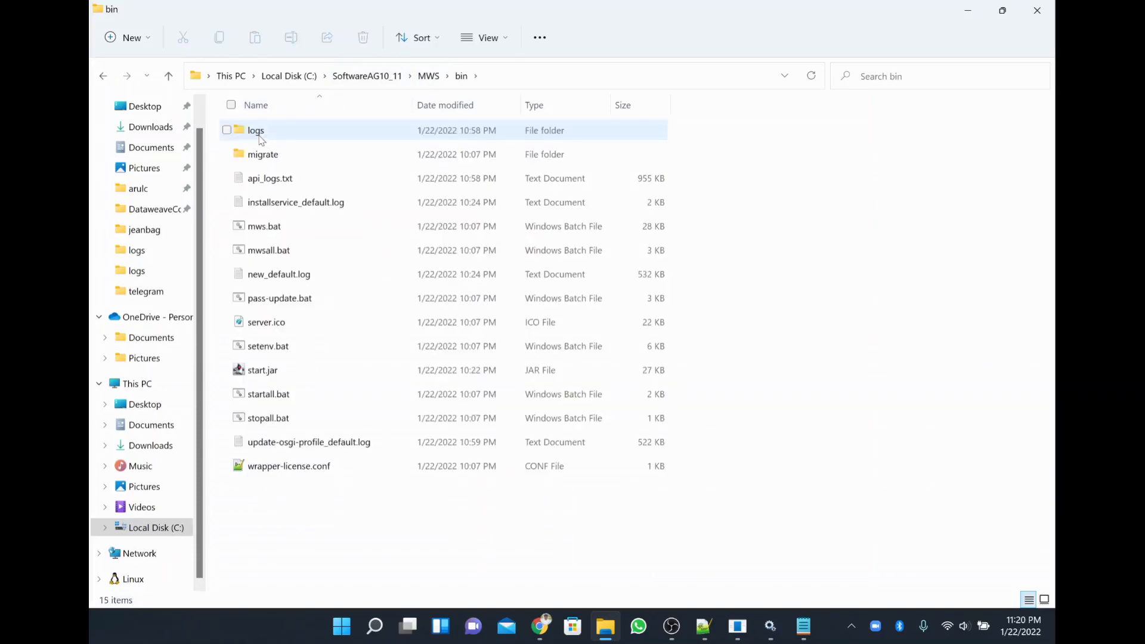
pyautogui.doubleClick(261, 140)
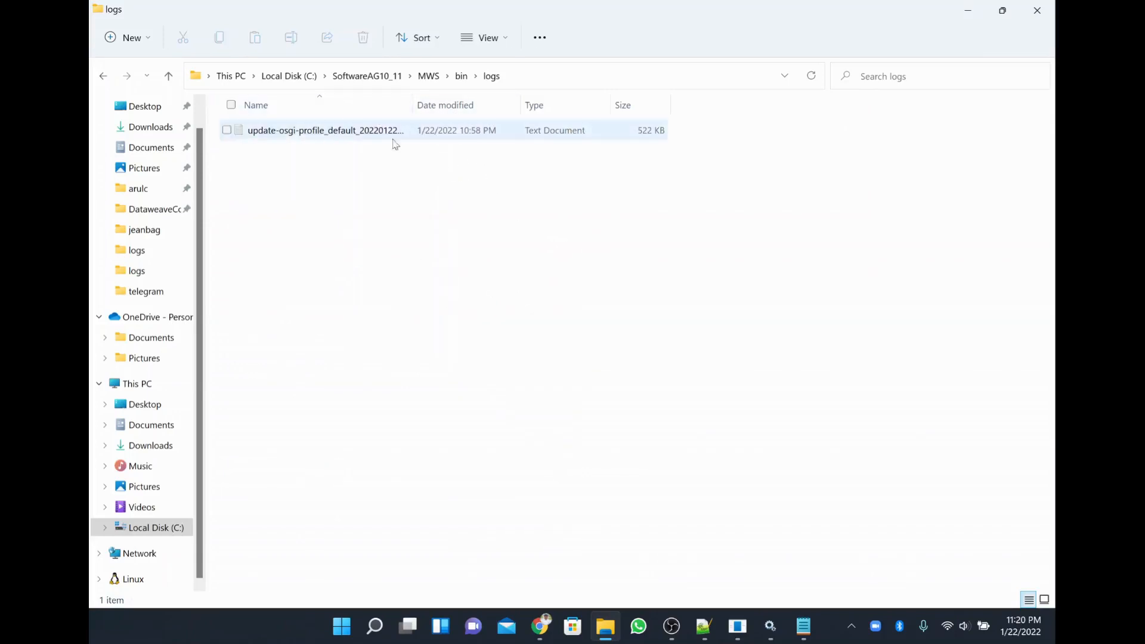
pyautogui.click(423, 83)
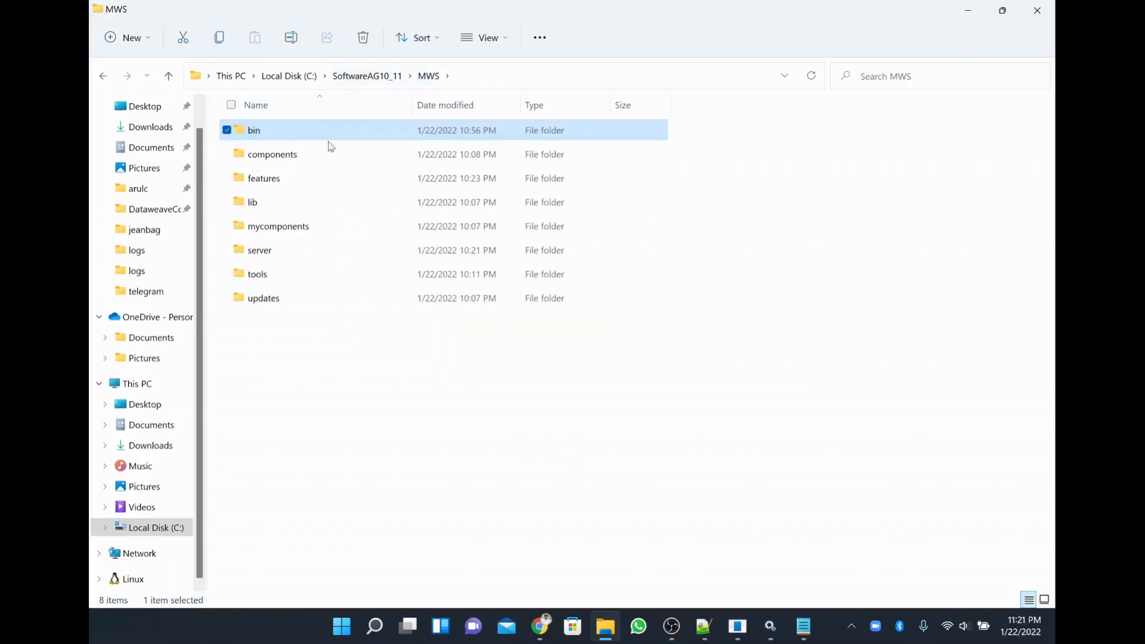
# Browse the components folder's development and default subfolders, then go up to SoftwareAG10_11.
pyautogui.doubleClick(320, 156)
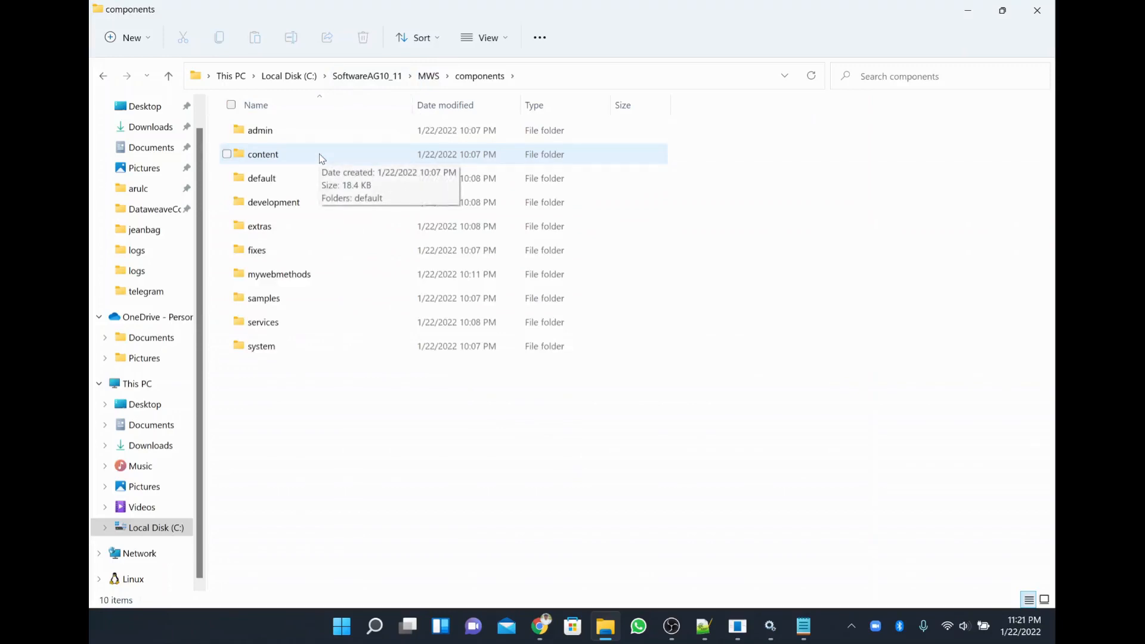
pyautogui.press('alt')
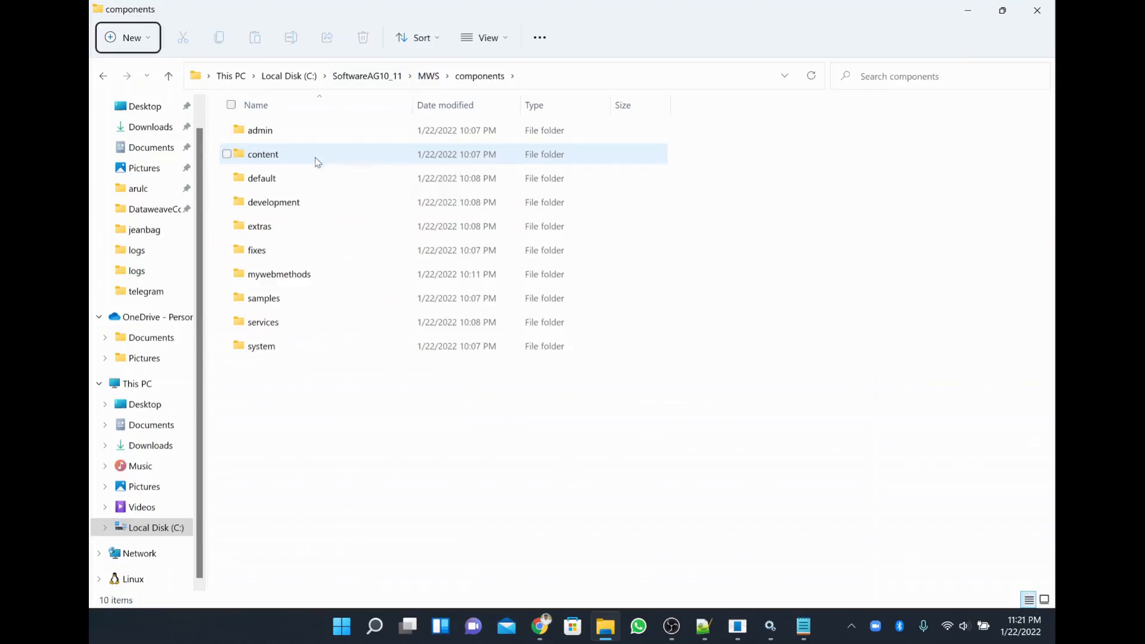
pyautogui.click(280, 198)
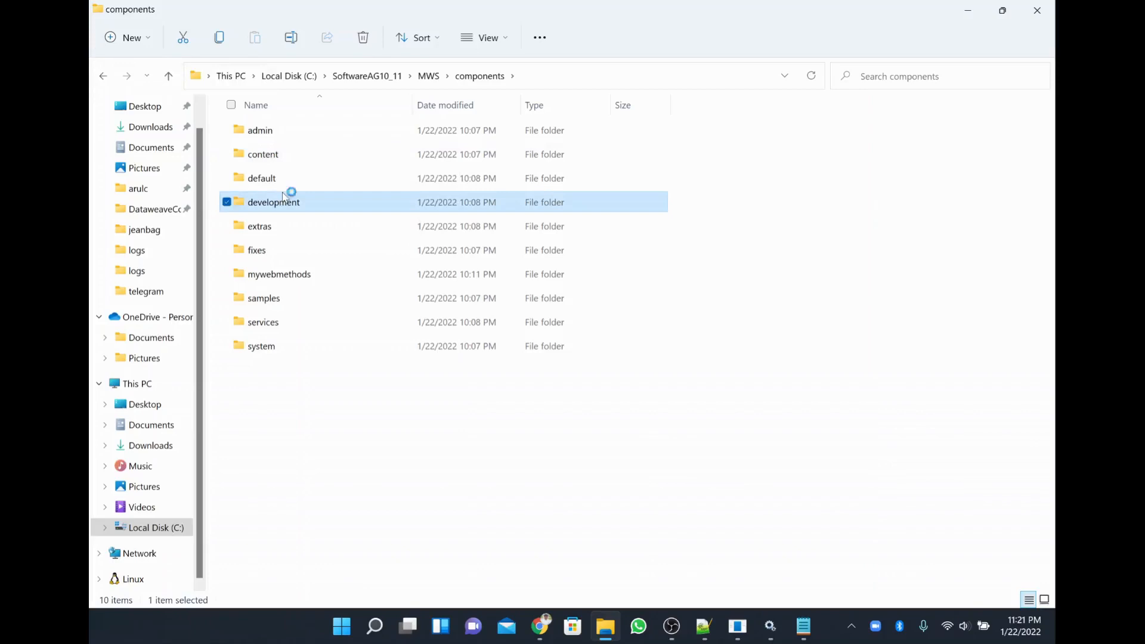
pyautogui.doubleClick(284, 201)
pyautogui.hotkey('alt', 'Left')
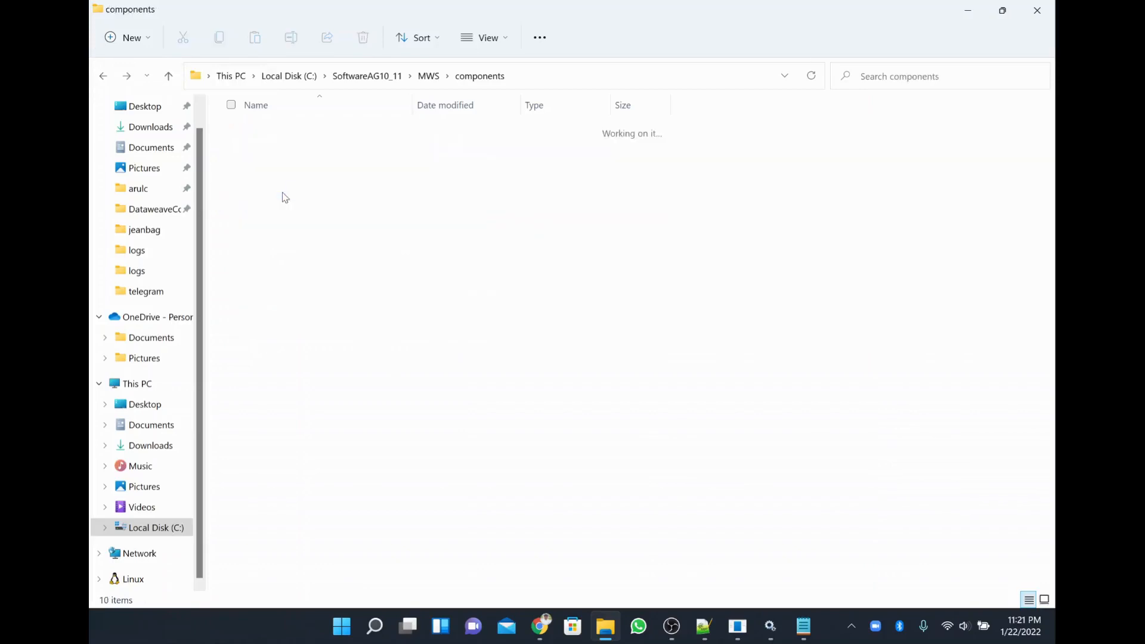
pyautogui.doubleClick(282, 189)
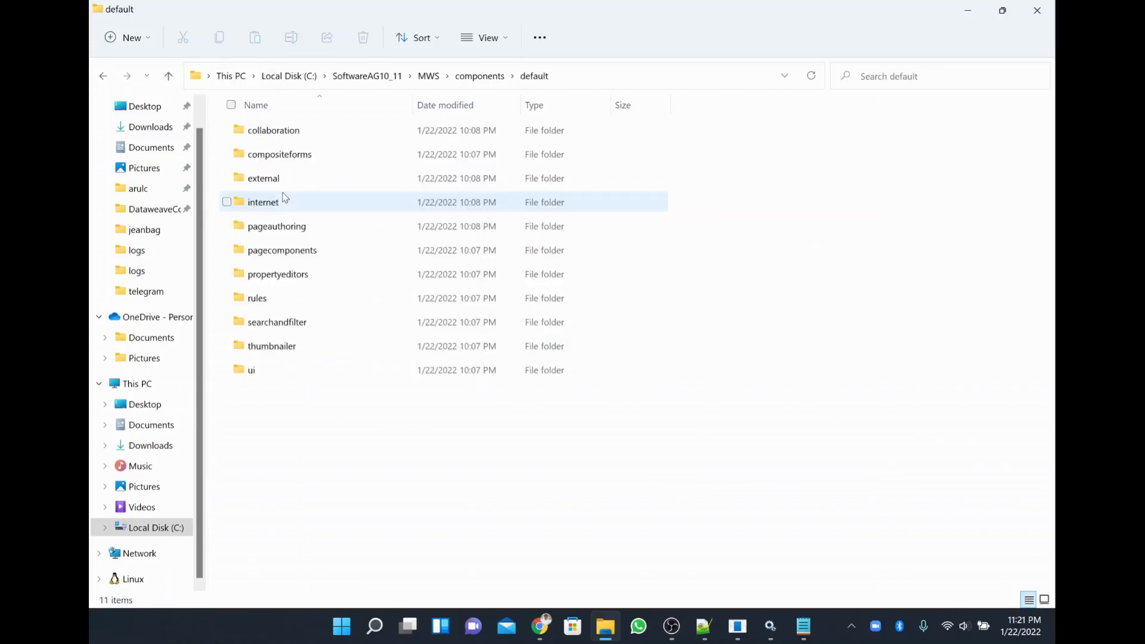
pyautogui.hotkey('alt', 'Left')
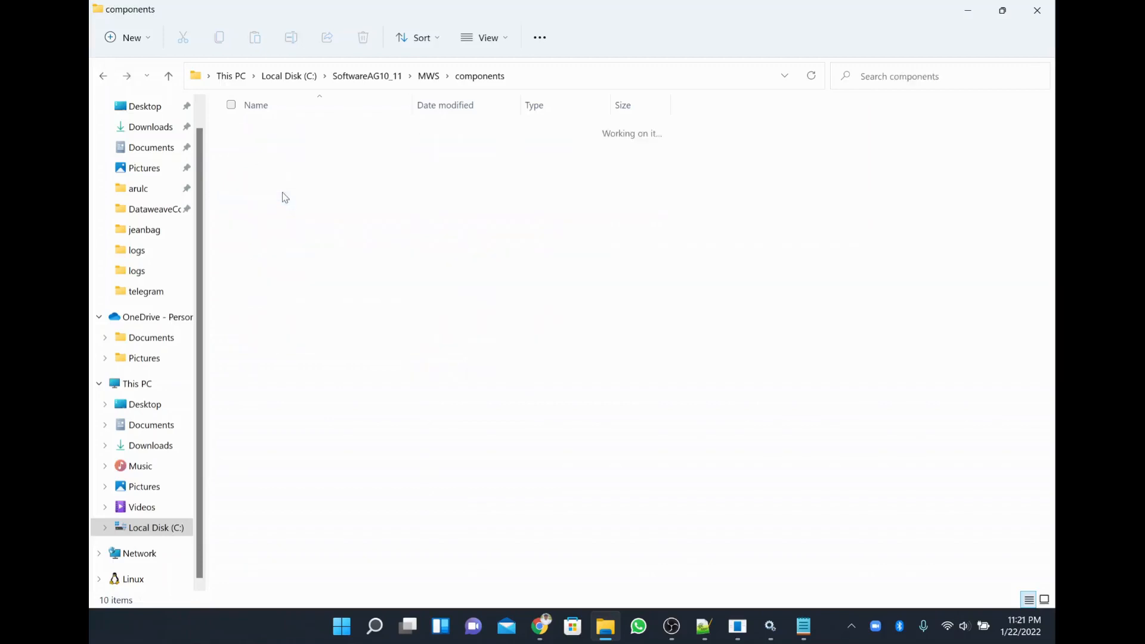
pyautogui.click(391, 82)
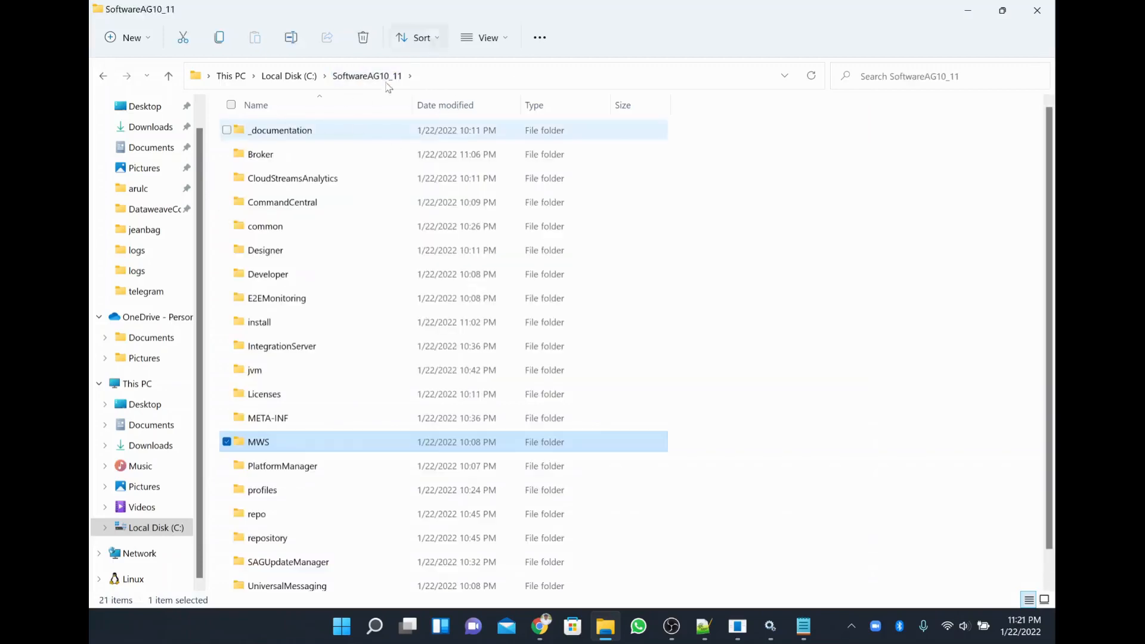
# Open C:\SoftwareAG10_11\Designer\eclipse and launch eclipse.exe to start Software AG Designer 10.11.
pyautogui.doubleClick(298, 256)
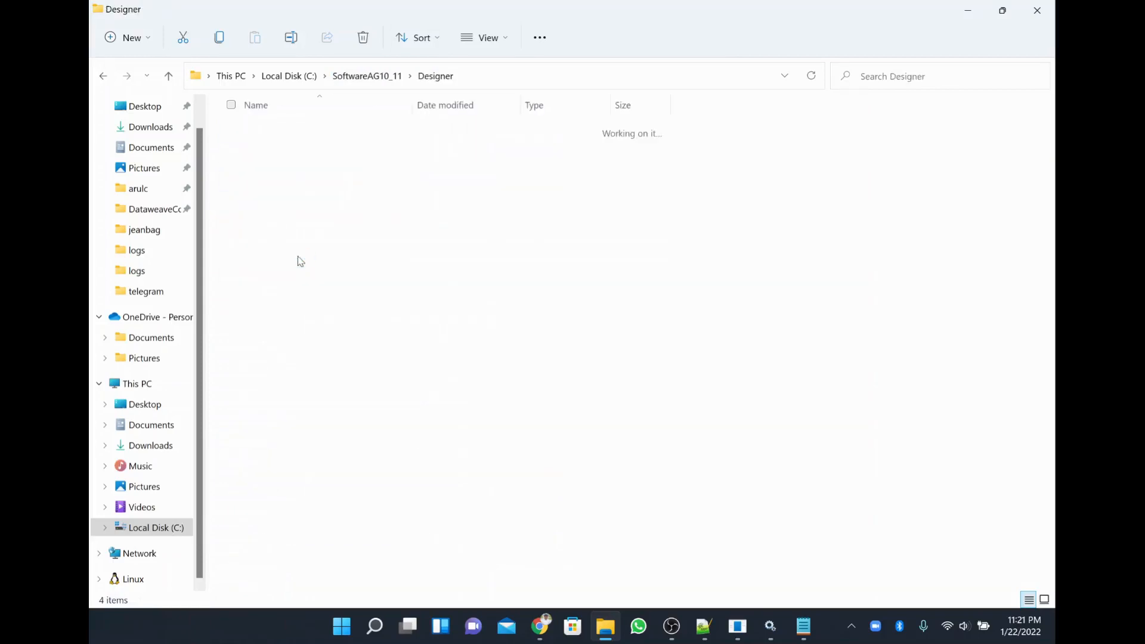
pyautogui.click(276, 139)
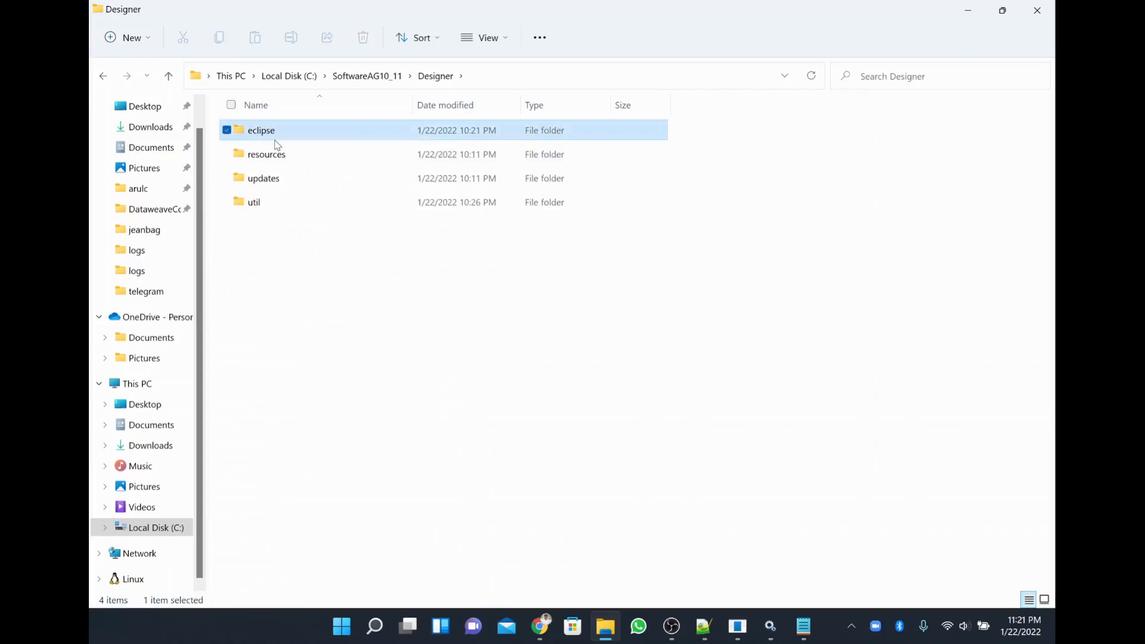
pyautogui.doubleClick(277, 145)
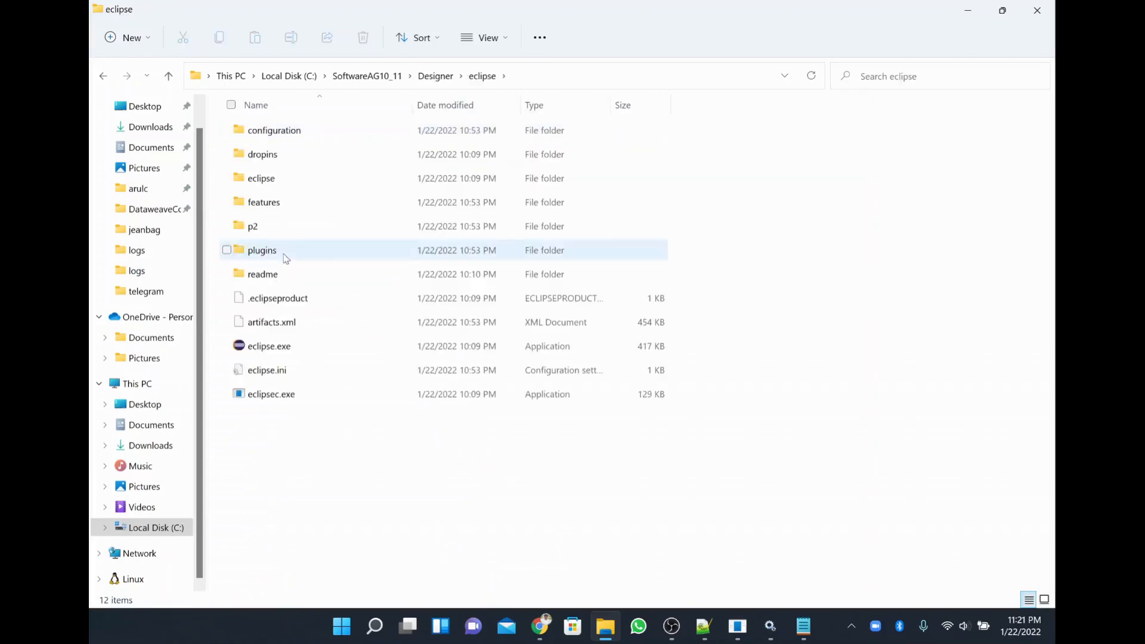
pyautogui.doubleClick(277, 353)
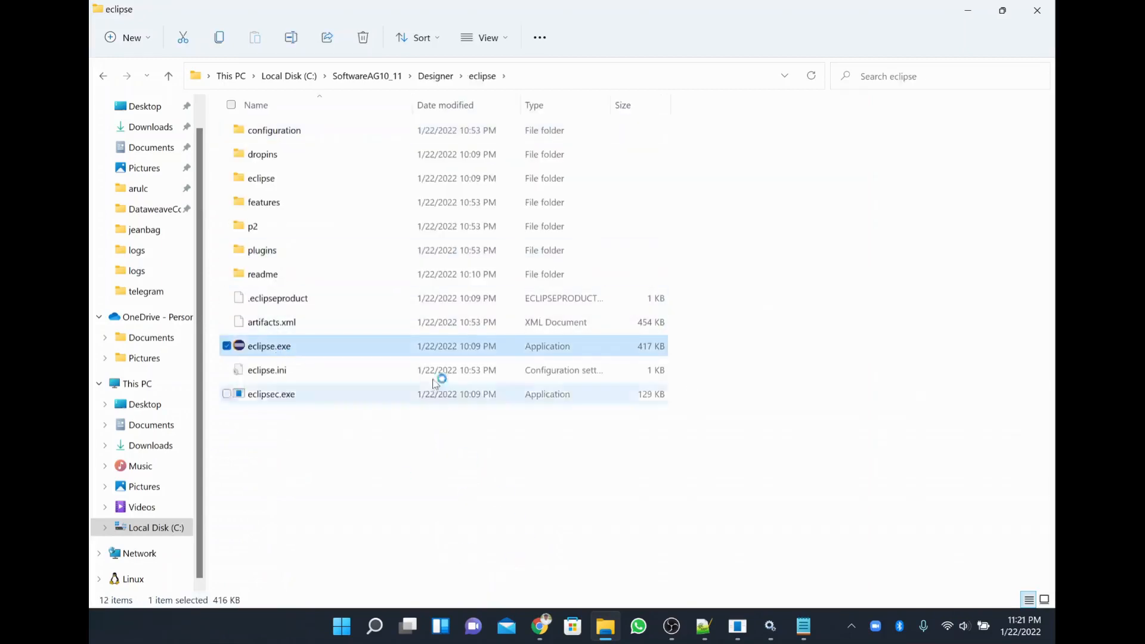
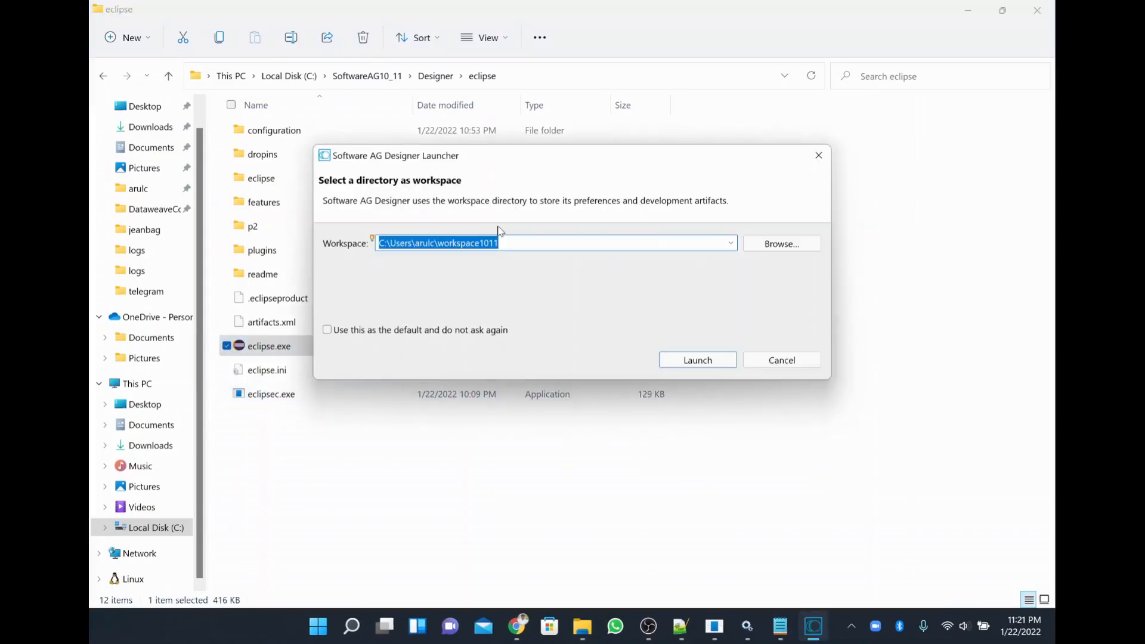
# Enter workspace1011 as the Designer workspace and check the existing workspace folders in the user's home folder.
pyautogui.moveTo(499, 243); pyautogui.dragTo(434, 243)
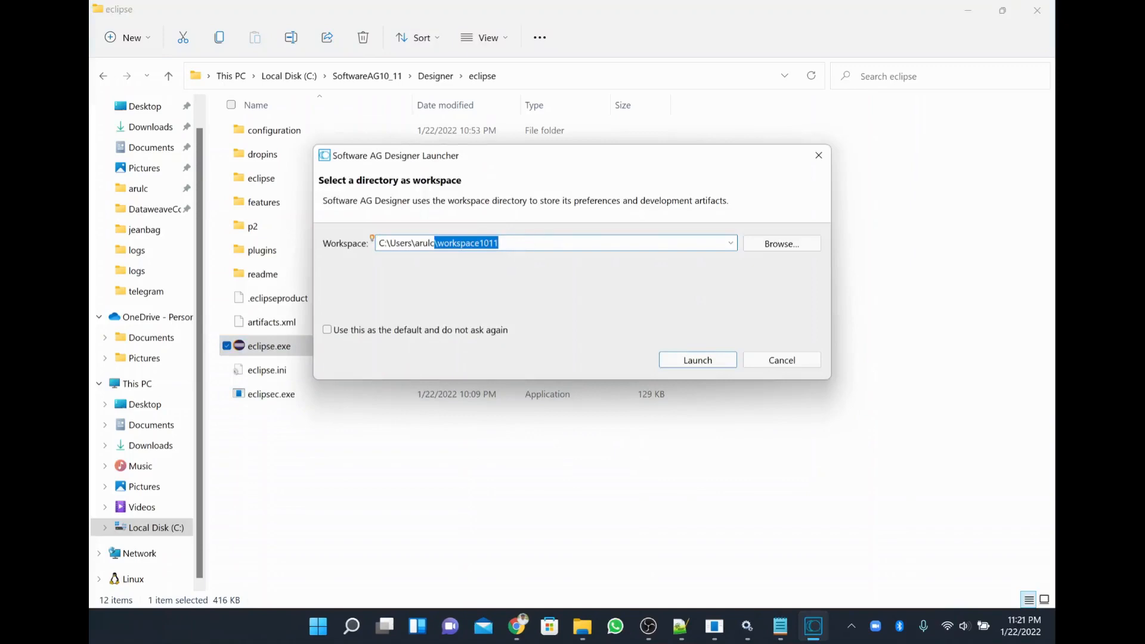
pyautogui.click(590, 637)
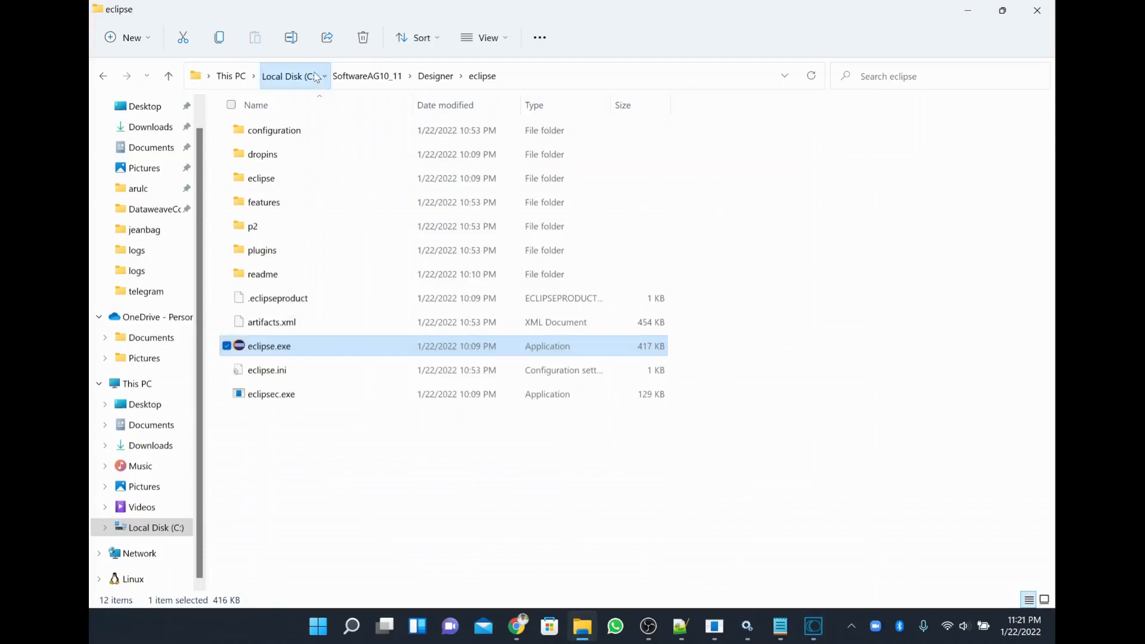
pyautogui.click(291, 76)
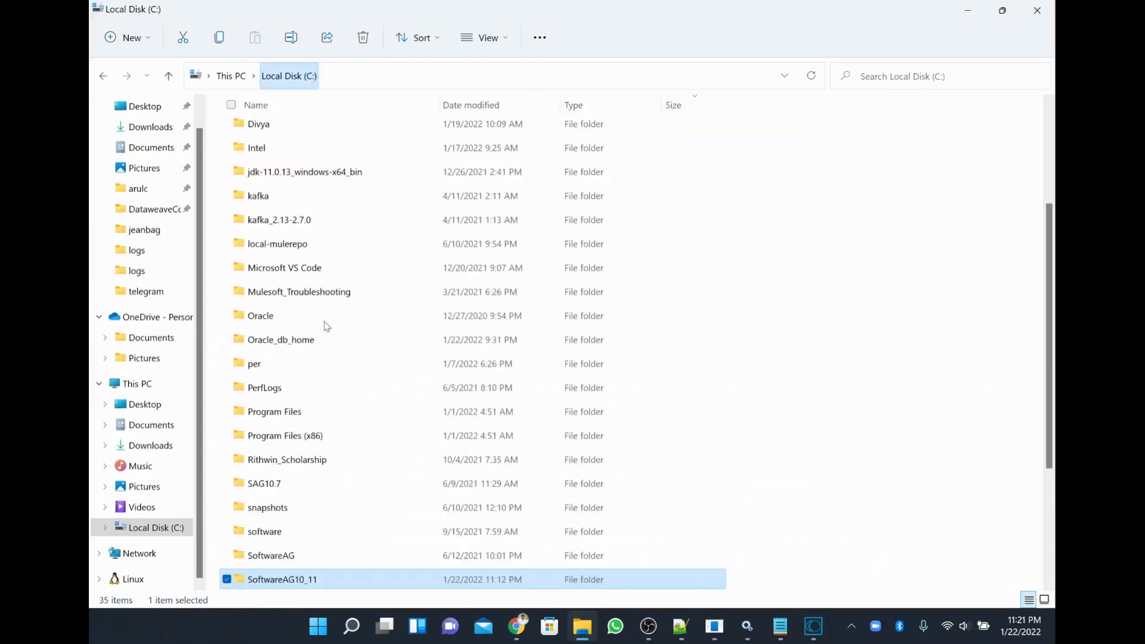
pyautogui.press('u')
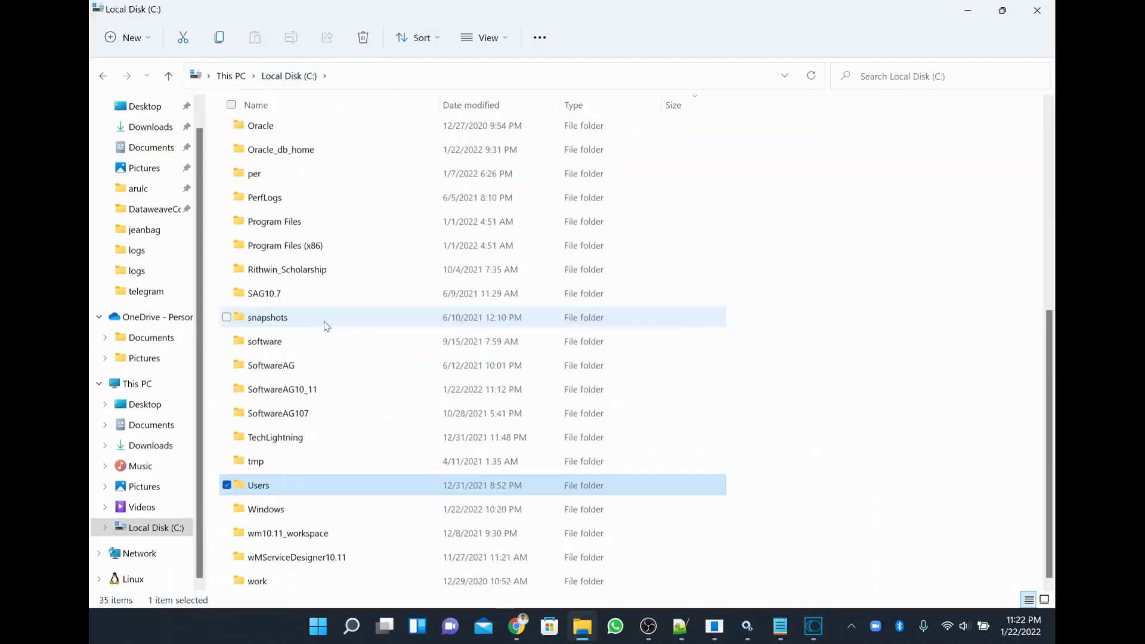
pyautogui.press('Return')
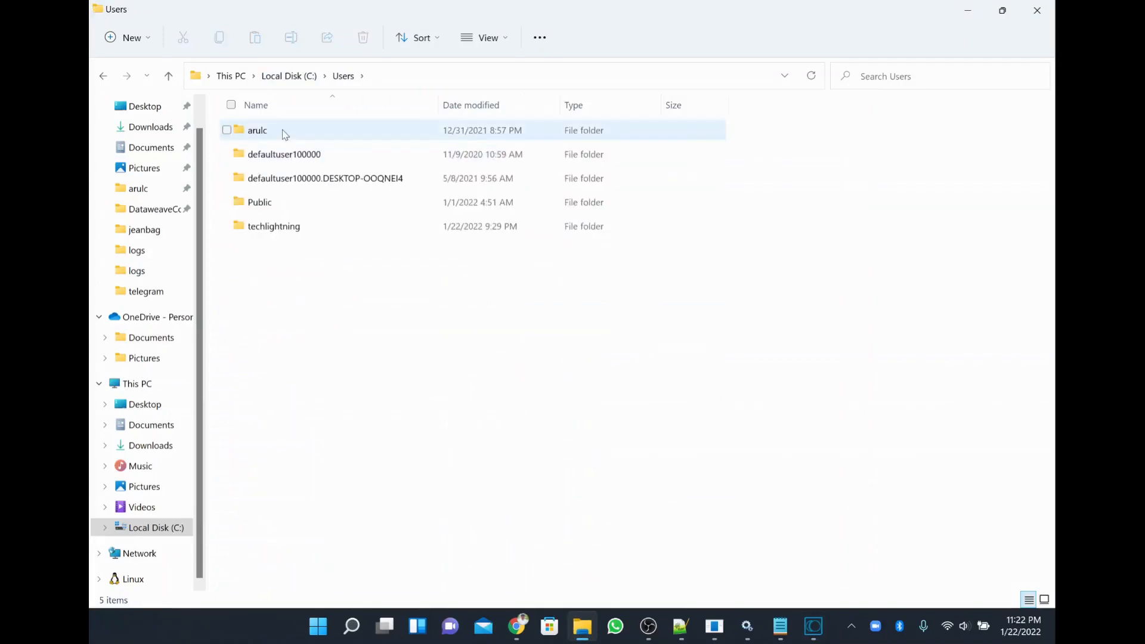
pyautogui.doubleClick(281, 130)
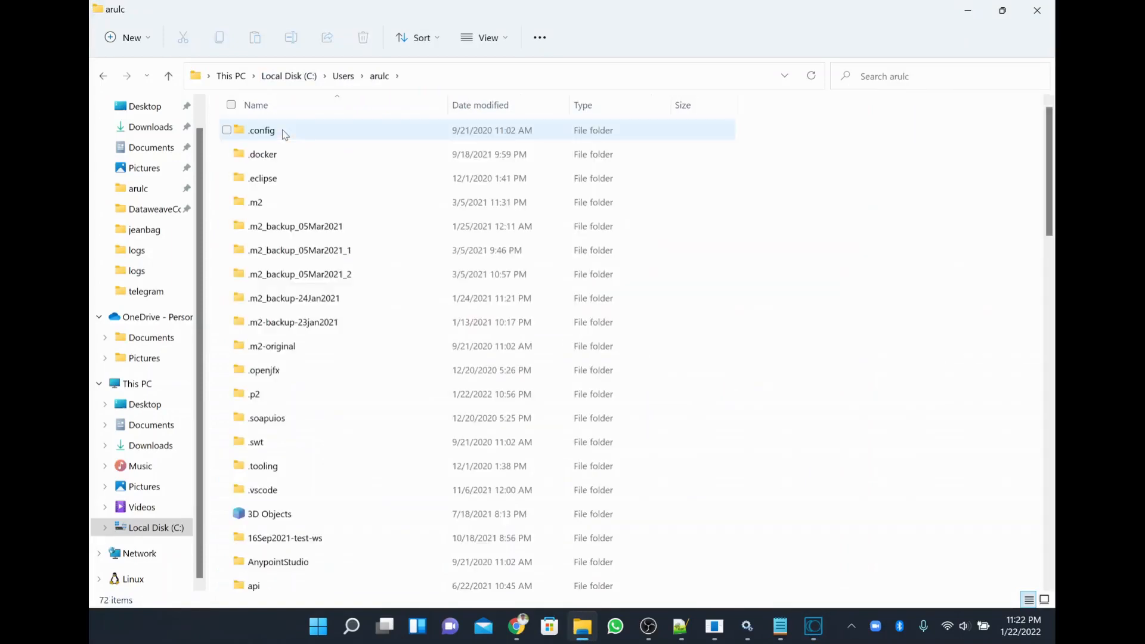
pyautogui.press('w')
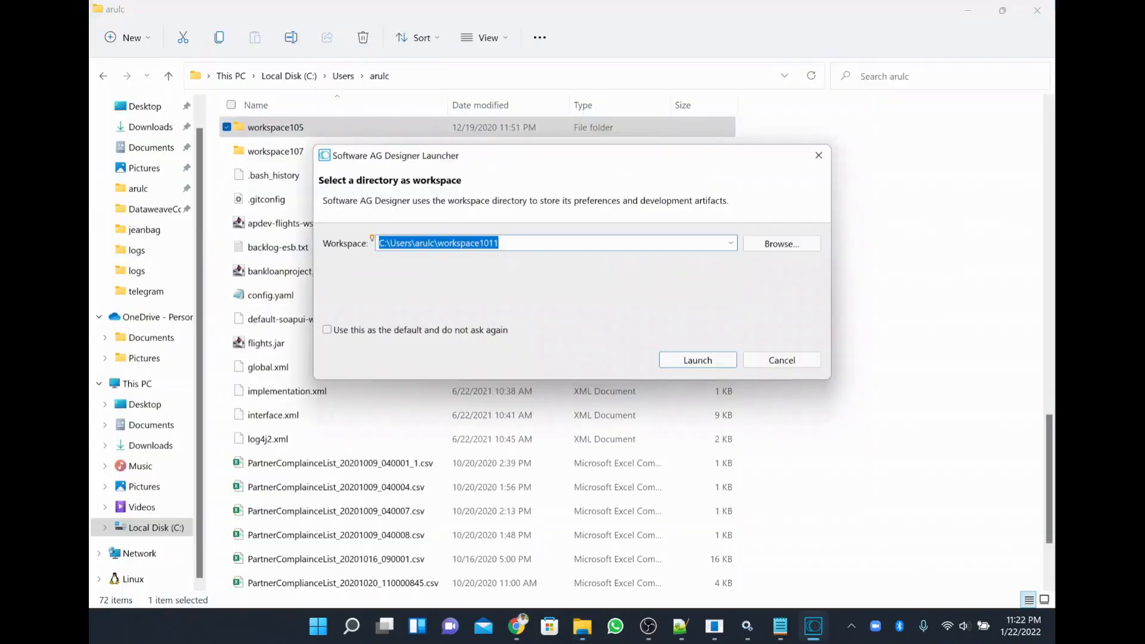
# Launch Designer with the workspace1011 workspace and find the newly created folder.
pyautogui.moveTo(434, 243); pyautogui.dragTo(503, 244)
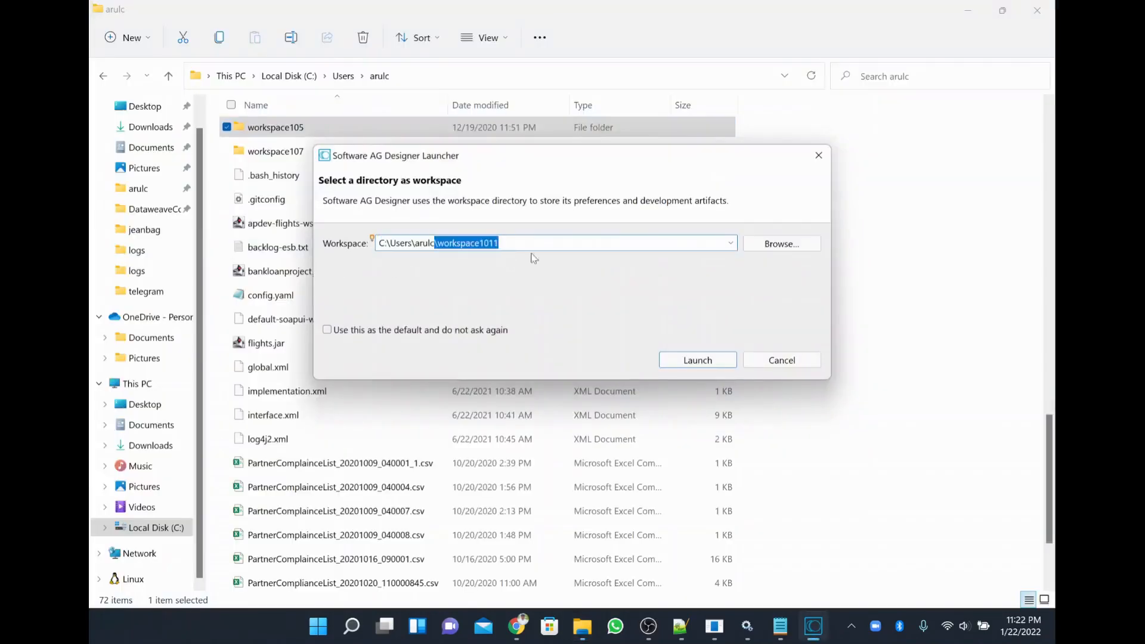
pyautogui.click(697, 360)
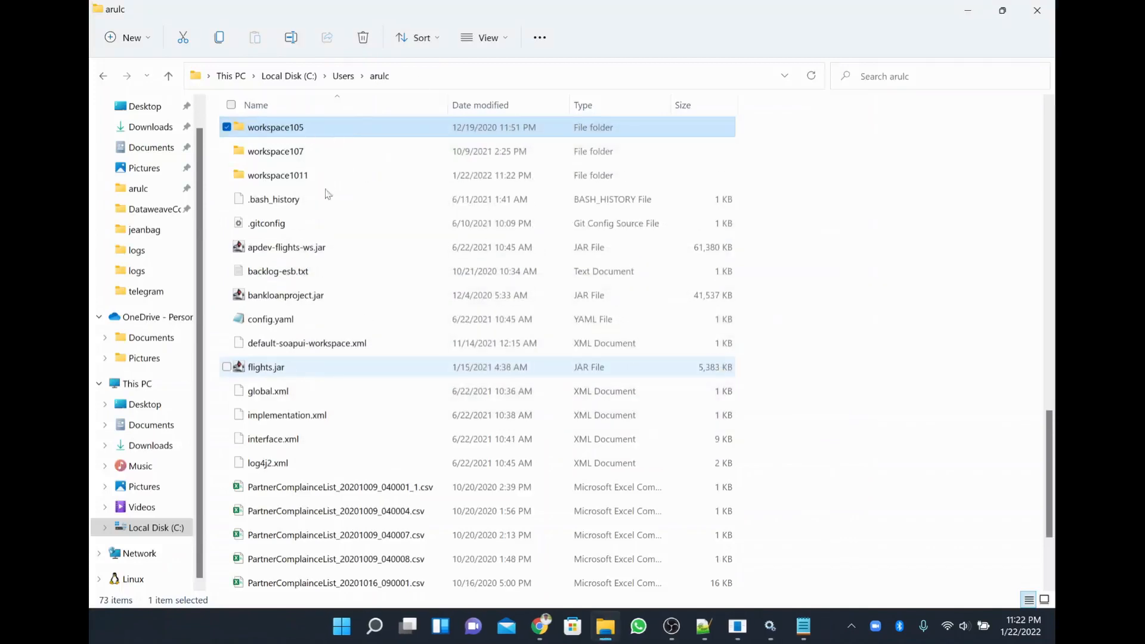
pyautogui.click(307, 179)
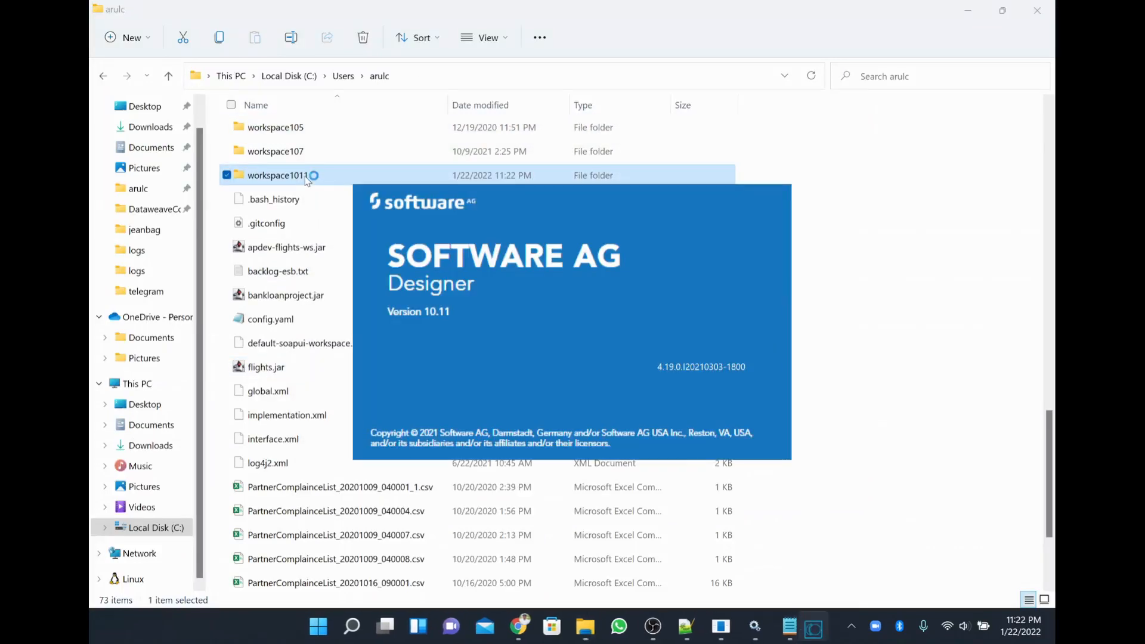
# Open the new workspace1011 folder, then return to Integration Server Administrator's webMethods settings in Chrome.
pyautogui.doubleClick(306, 179)
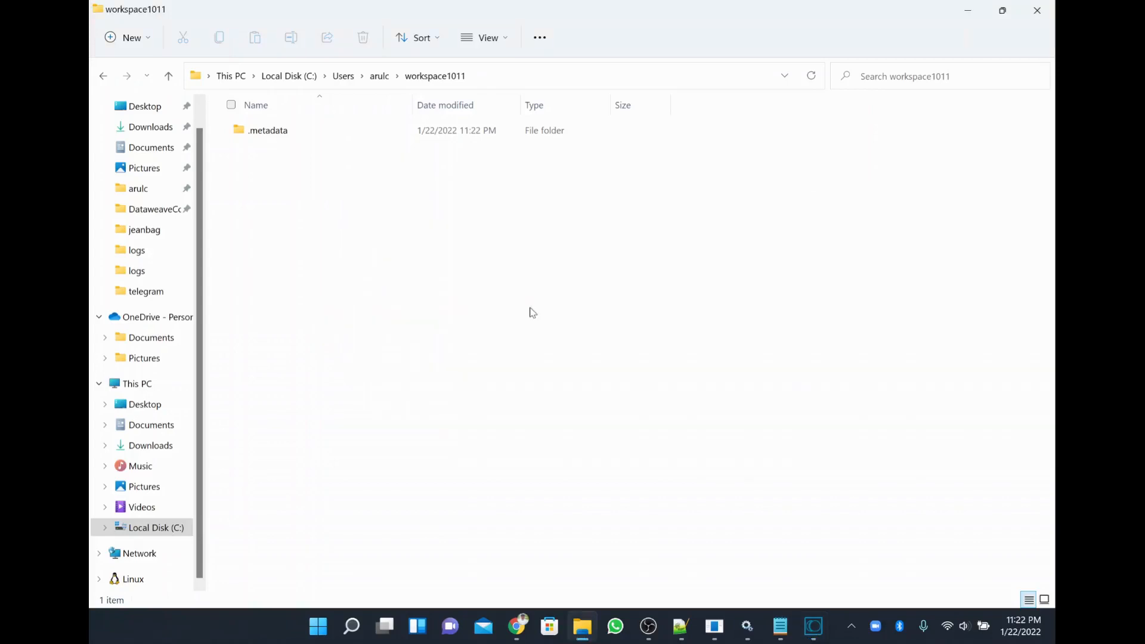
pyautogui.click(527, 75)
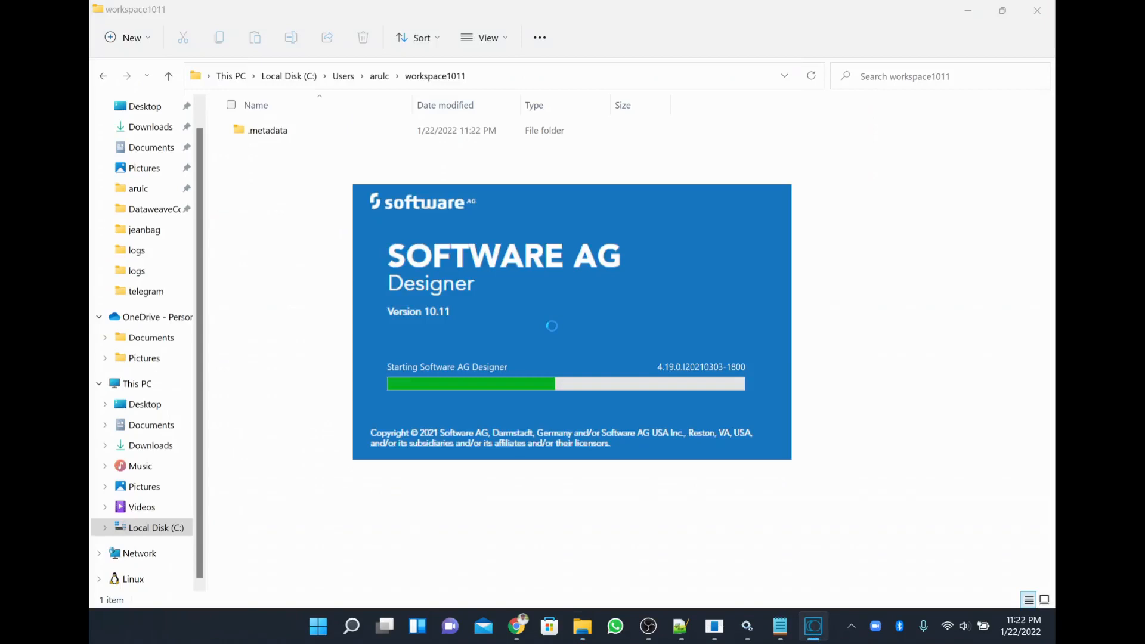
pyautogui.moveTo(526, 627)
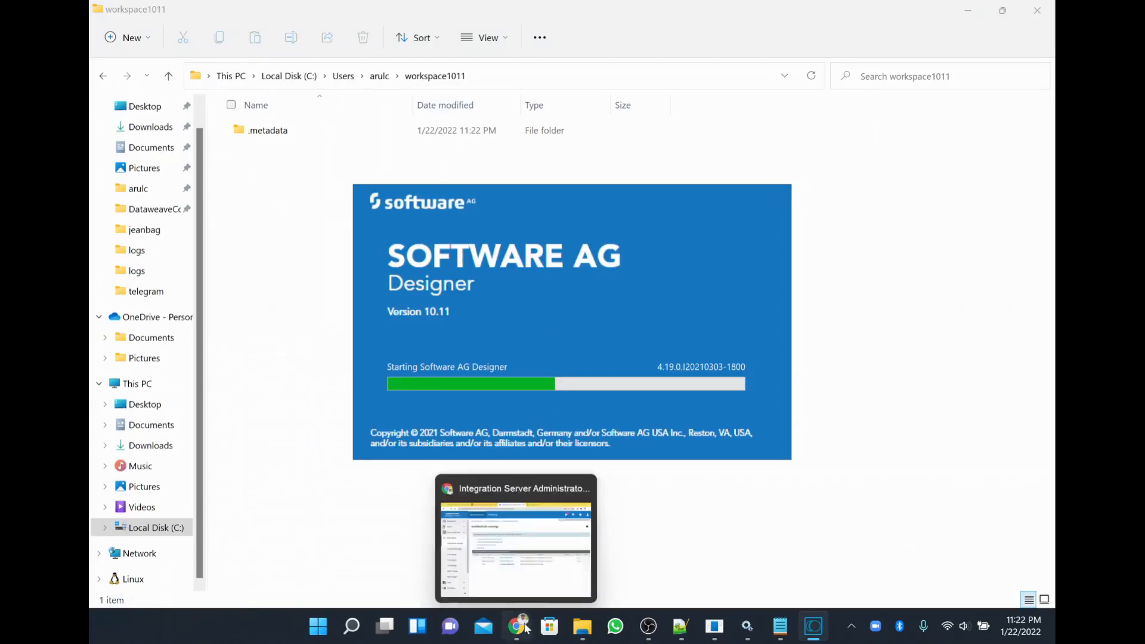
pyautogui.click(484, 578)
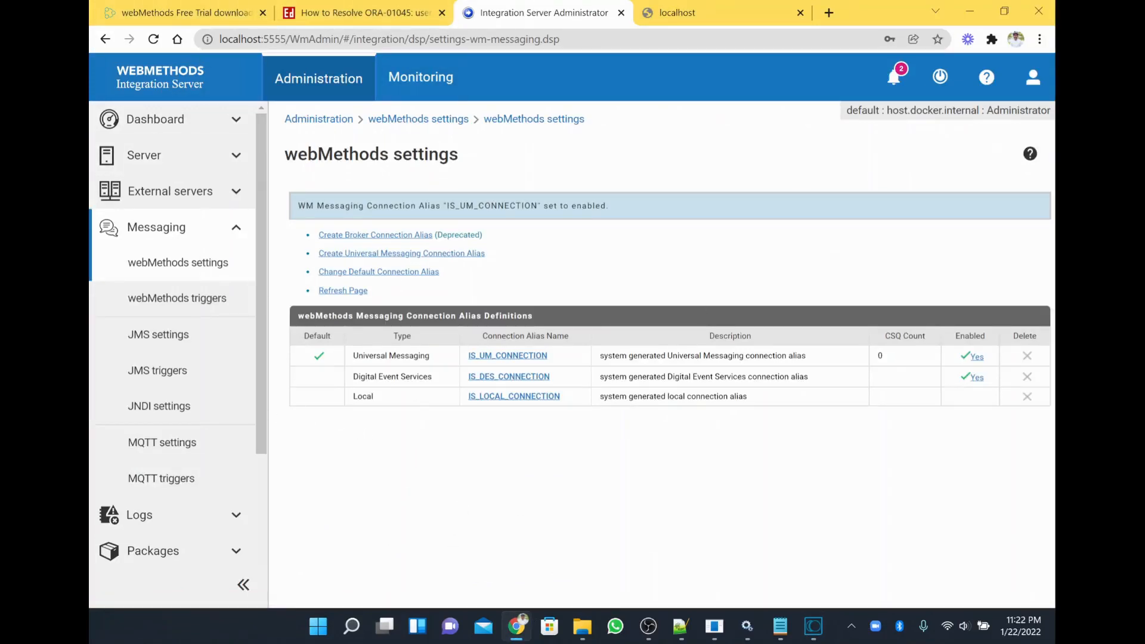
# Browse the Monitoring pages for Services, Documents and Data management.
pyautogui.click(420, 77)
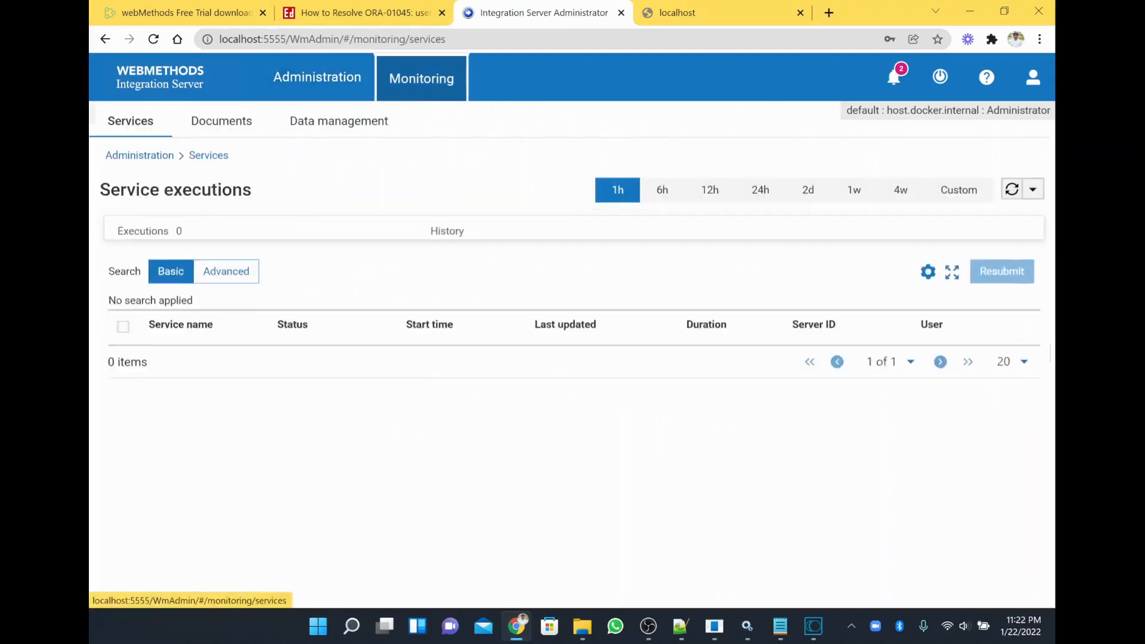
pyautogui.click(247, 133)
pyautogui.click(322, 141)
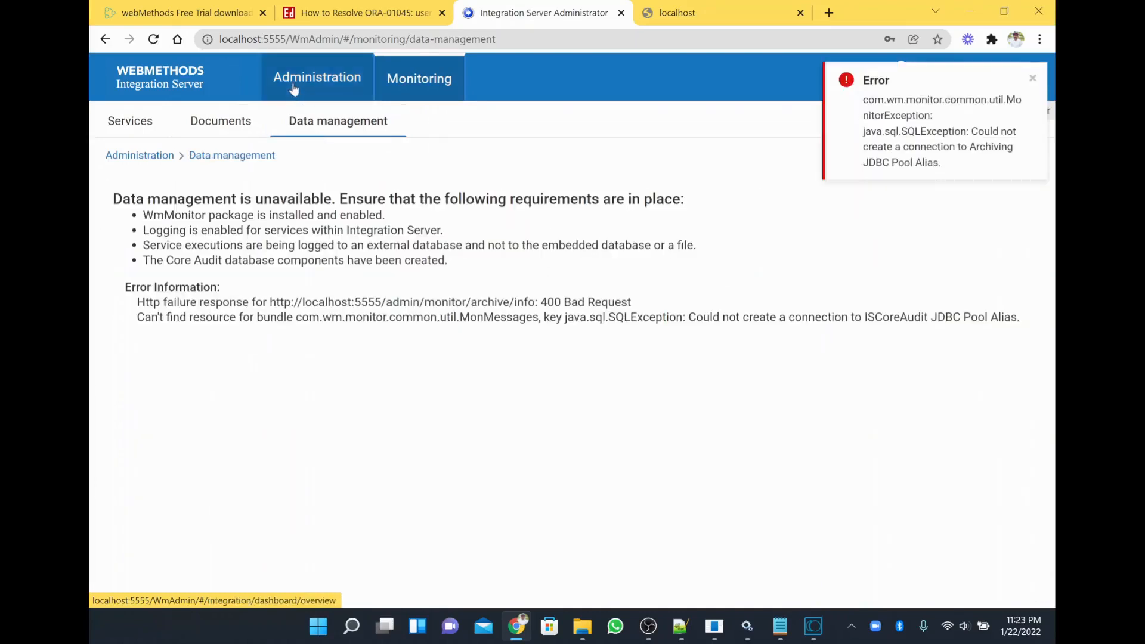
pyautogui.click(222, 121)
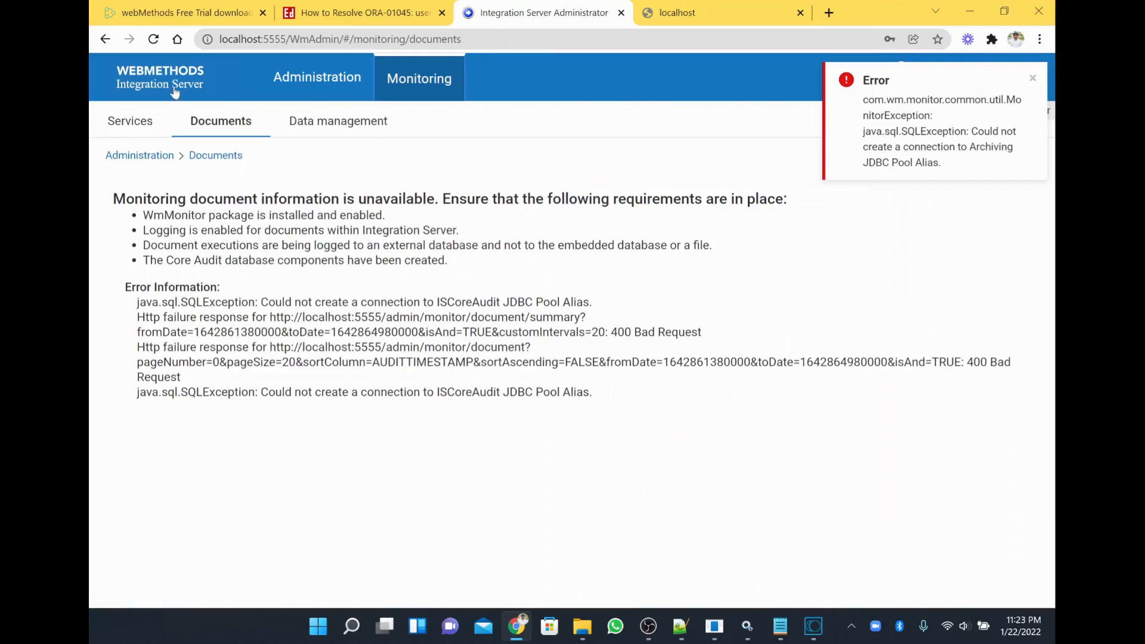
pyautogui.click(137, 122)
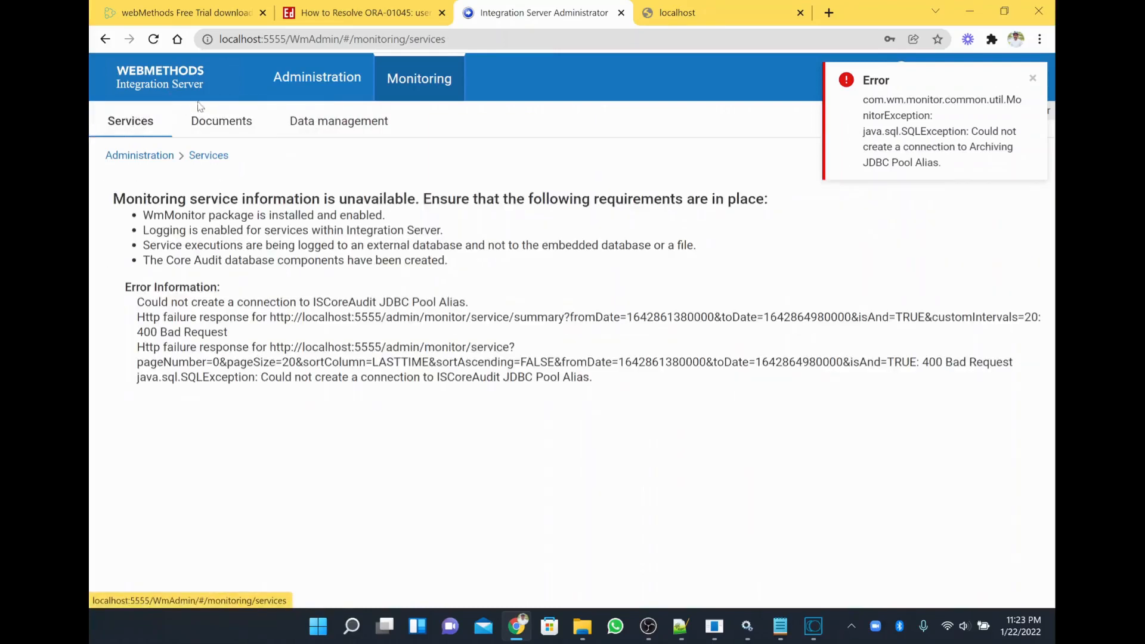
# View the Administration Dashboard's JVM metrics, Usages and APIs tabs, then return to Designer.
pyautogui.click(181, 91)
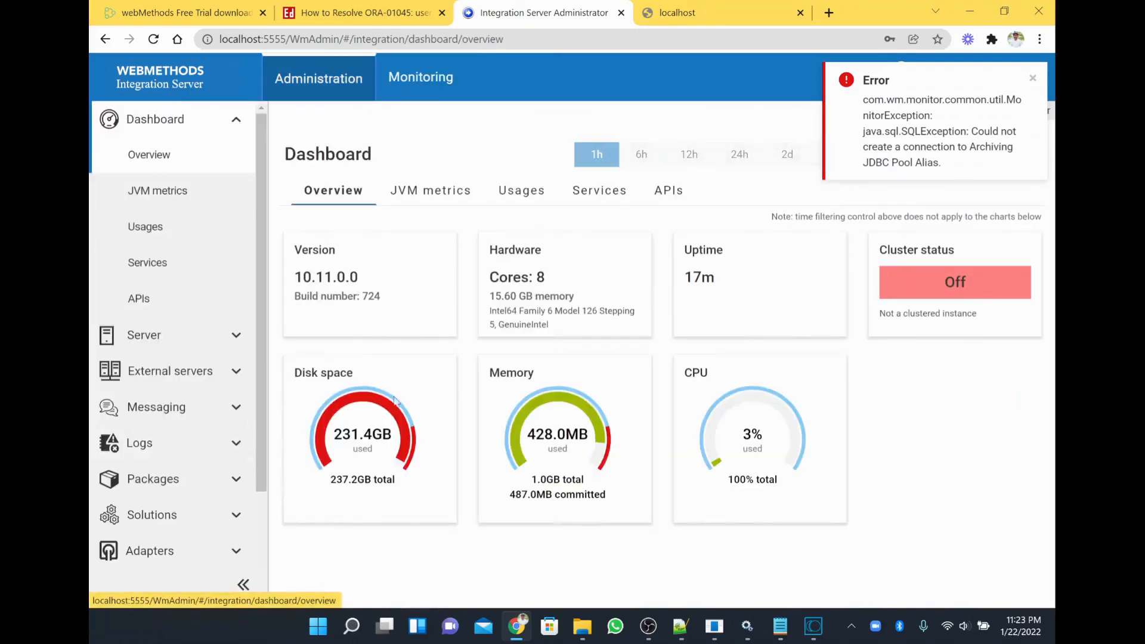
pyautogui.click(466, 202)
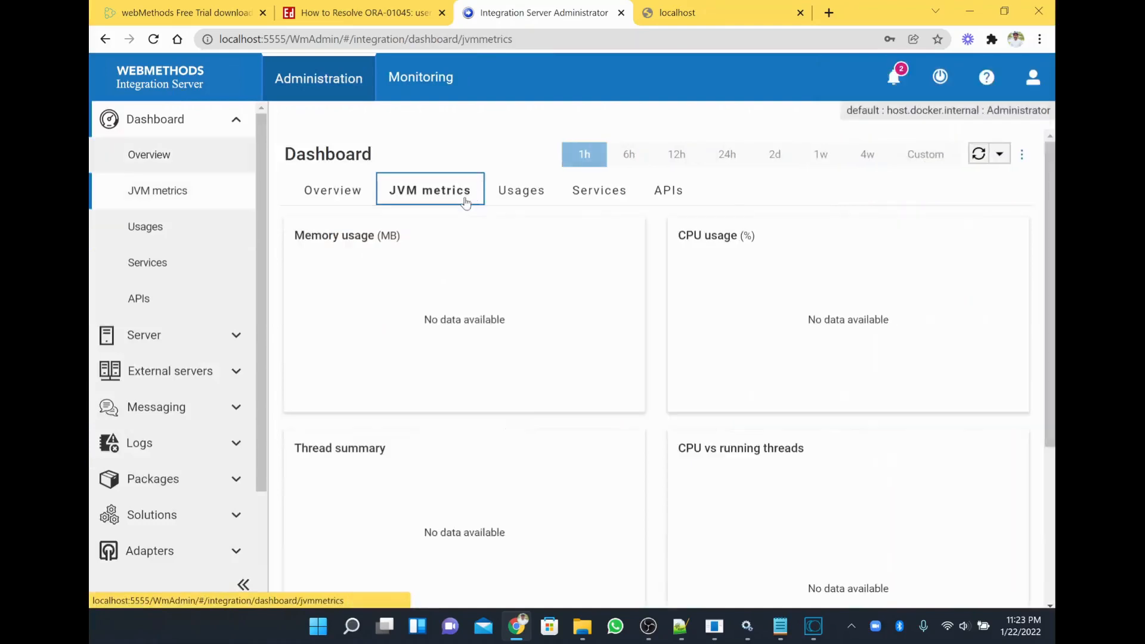
pyautogui.click(527, 206)
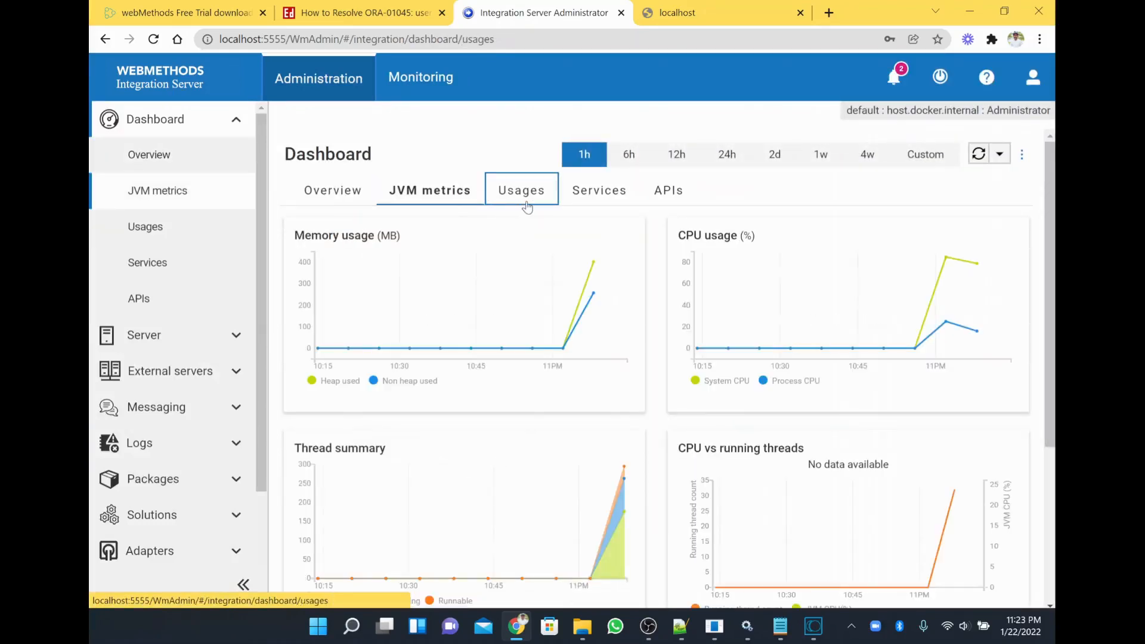
pyautogui.click(665, 191)
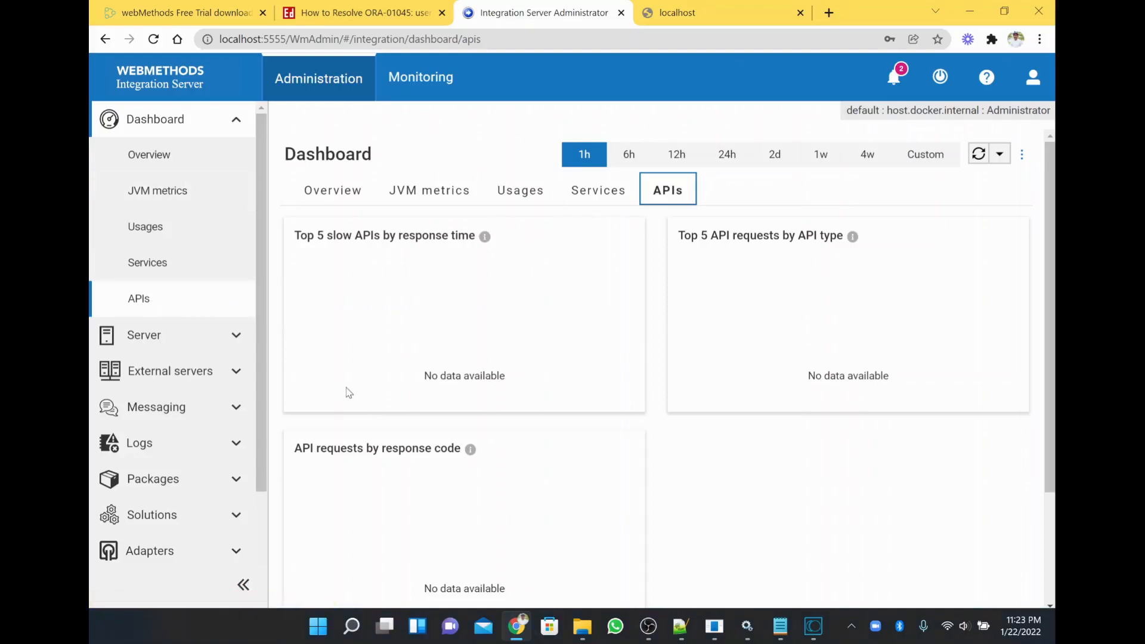
pyautogui.click(820, 623)
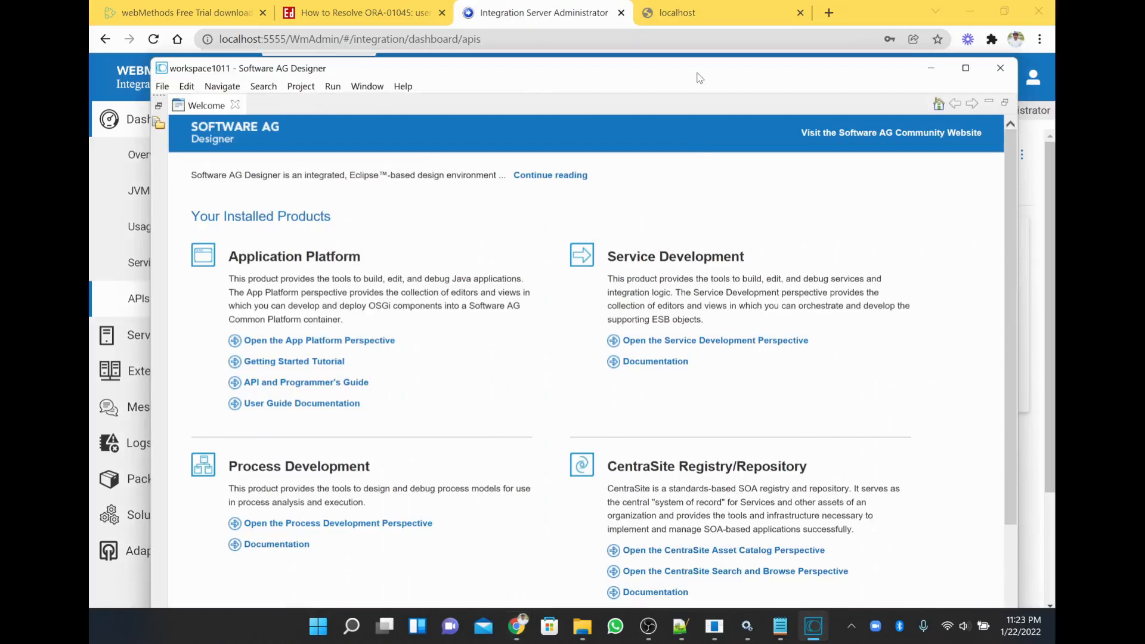
# Maximize Designer, open the Service Development perspective with the Default server's packages, and open Preferences.
pyautogui.doubleClick(697, 71)
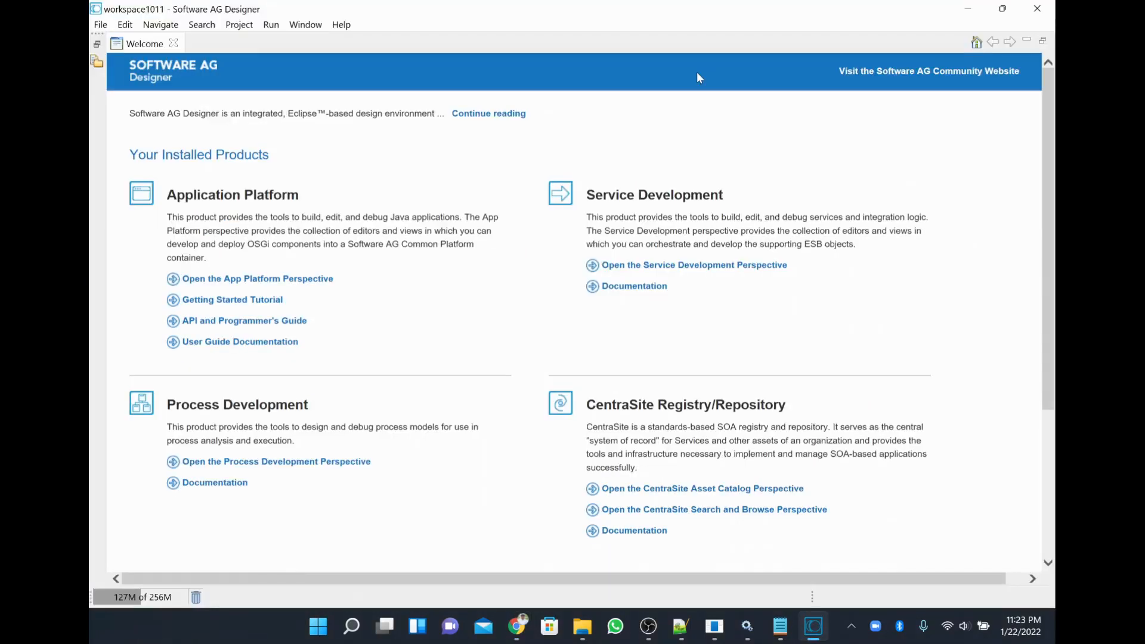
pyautogui.click(690, 266)
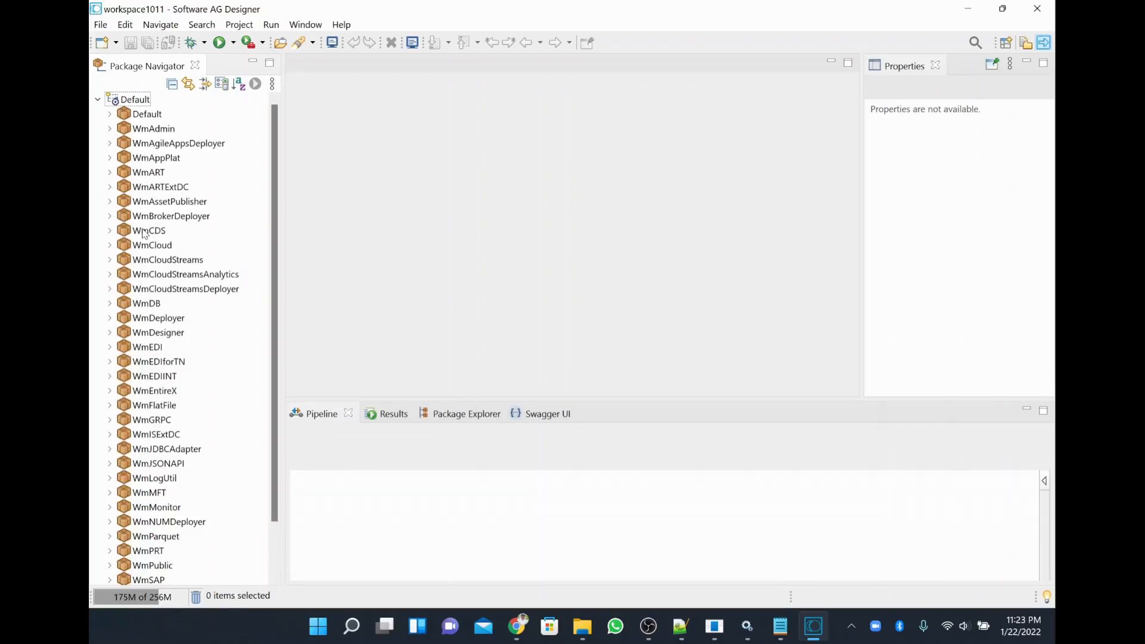
pyautogui.scroll(-1, 179, 247)
pyautogui.scroll(1, 216, 244)
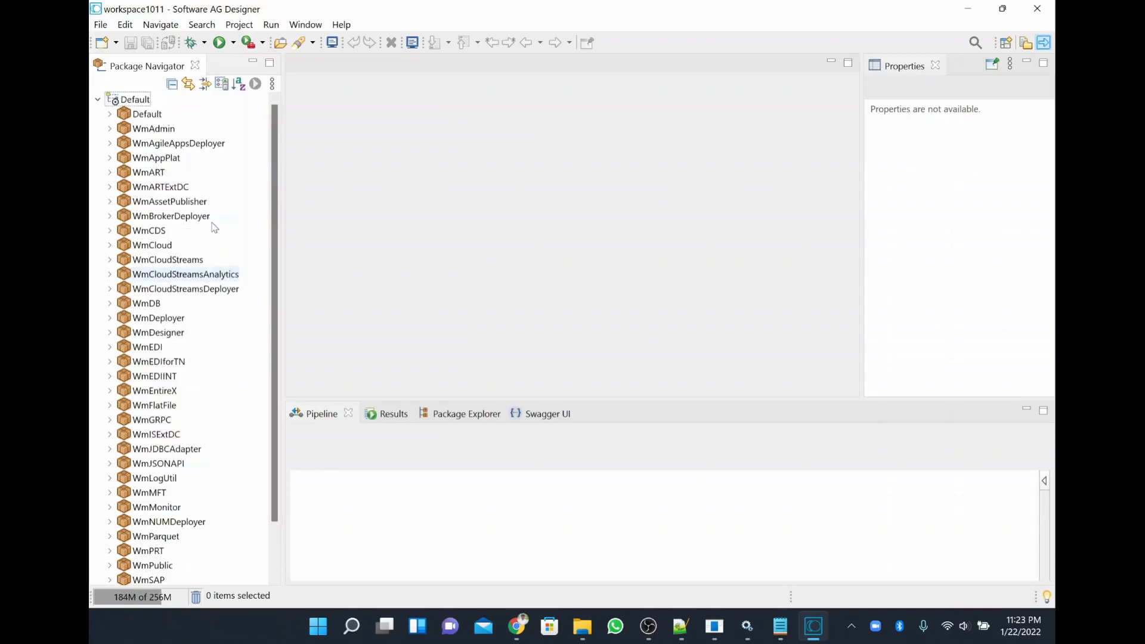
pyautogui.click(331, 155)
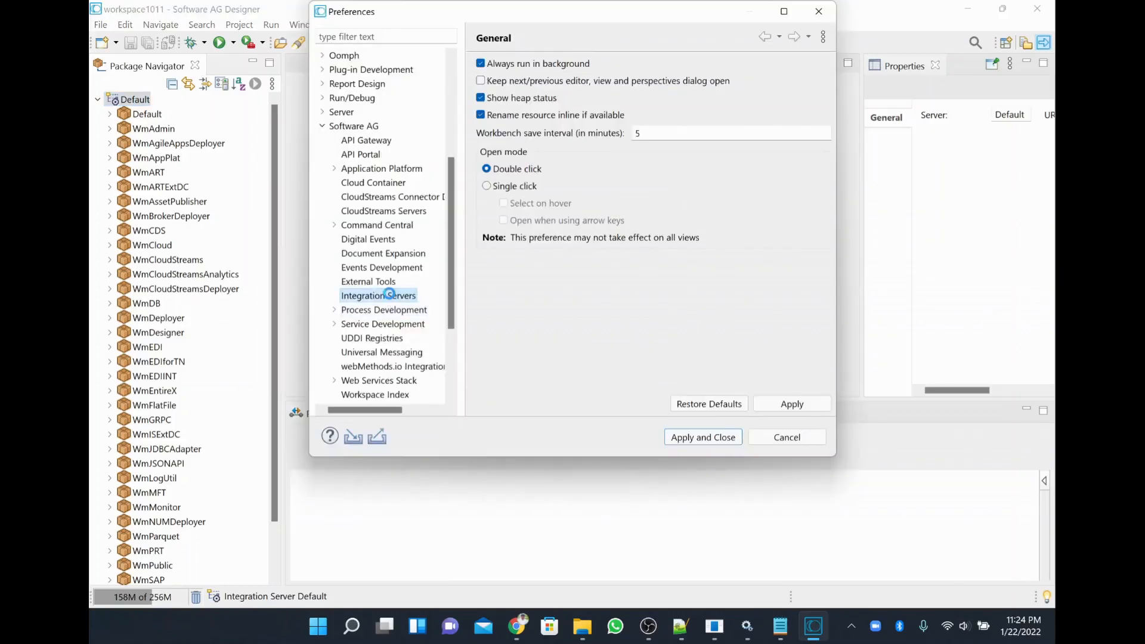
# Verify the Default Integration Server on localhost:5555 is Connected, then apply and close Preferences.
pyautogui.click(390, 294)
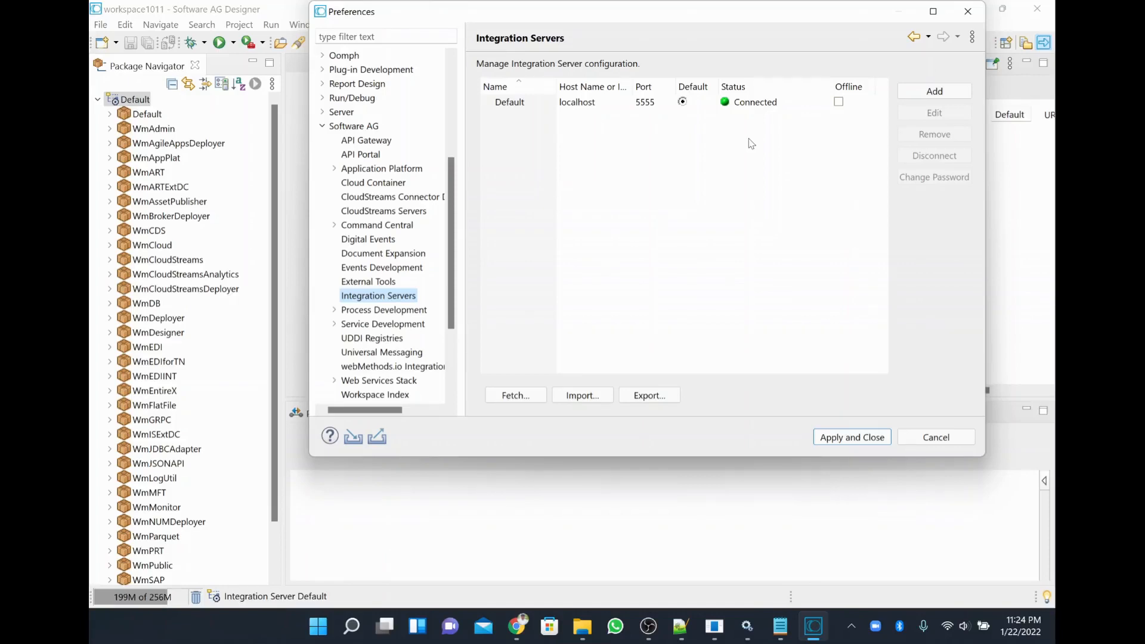
pyautogui.click(852, 437)
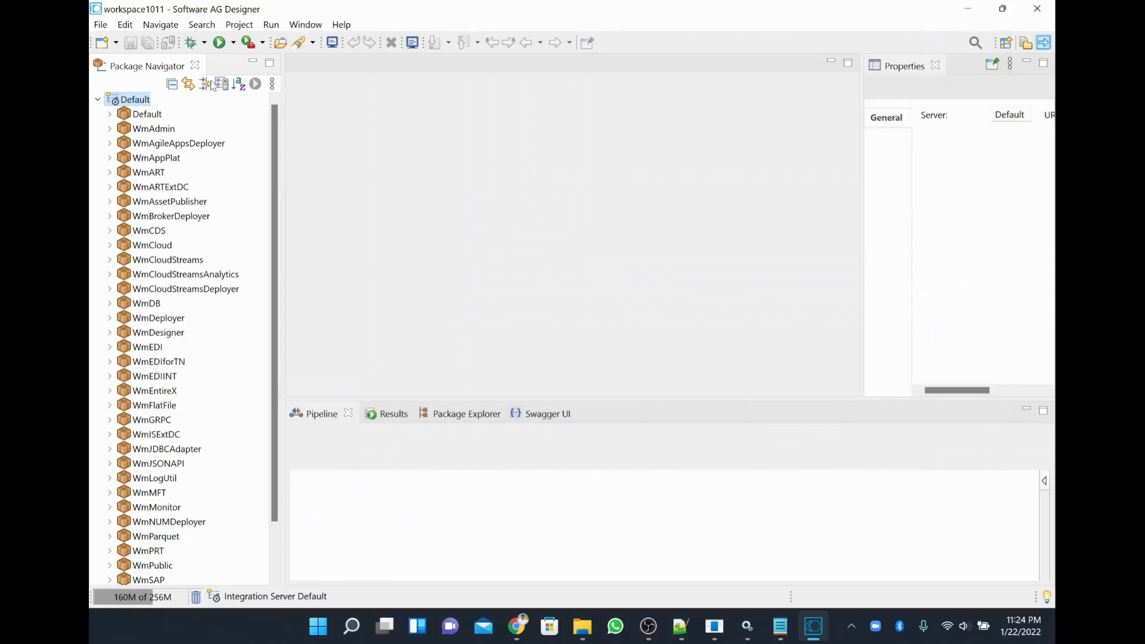
# In File Explorer, go to the C: drive and open the SoftwareAG10_11 folder.
pyautogui.moveTo(812, 629)
pyautogui.click(582, 630)
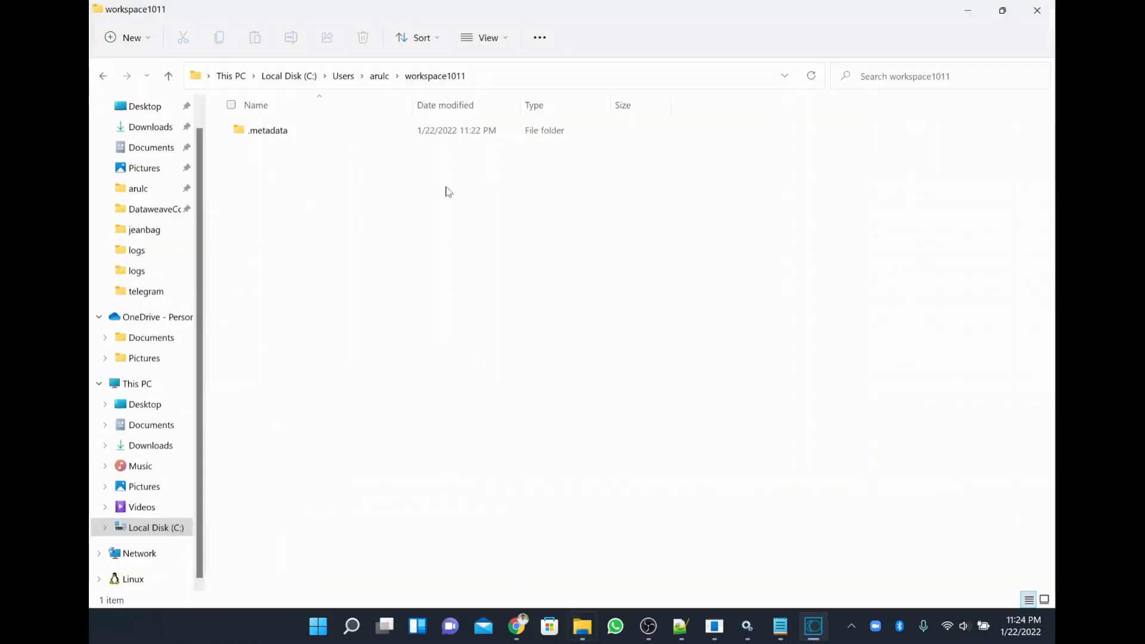
pyautogui.click(298, 80)
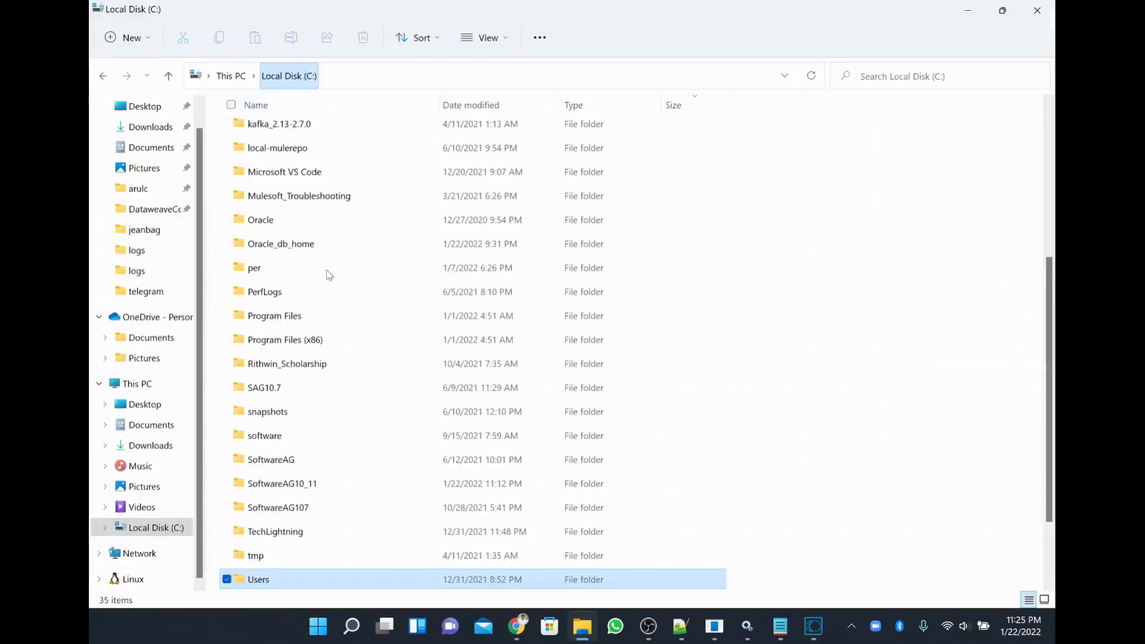
pyautogui.scroll(4, 350, 458)
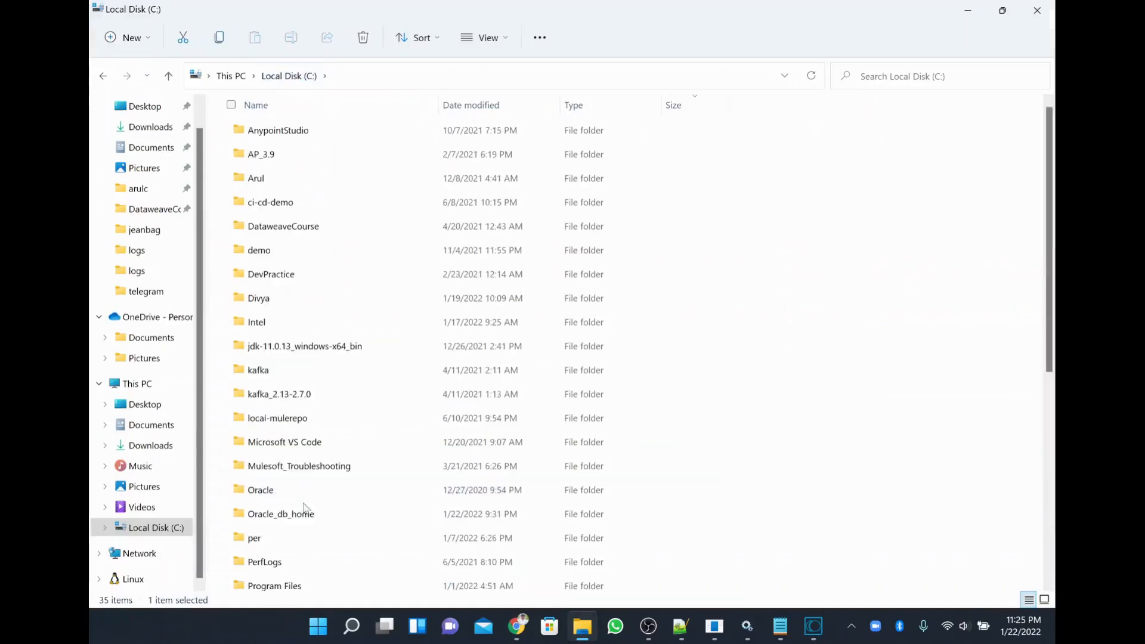
pyautogui.scroll(-4, 373, 545)
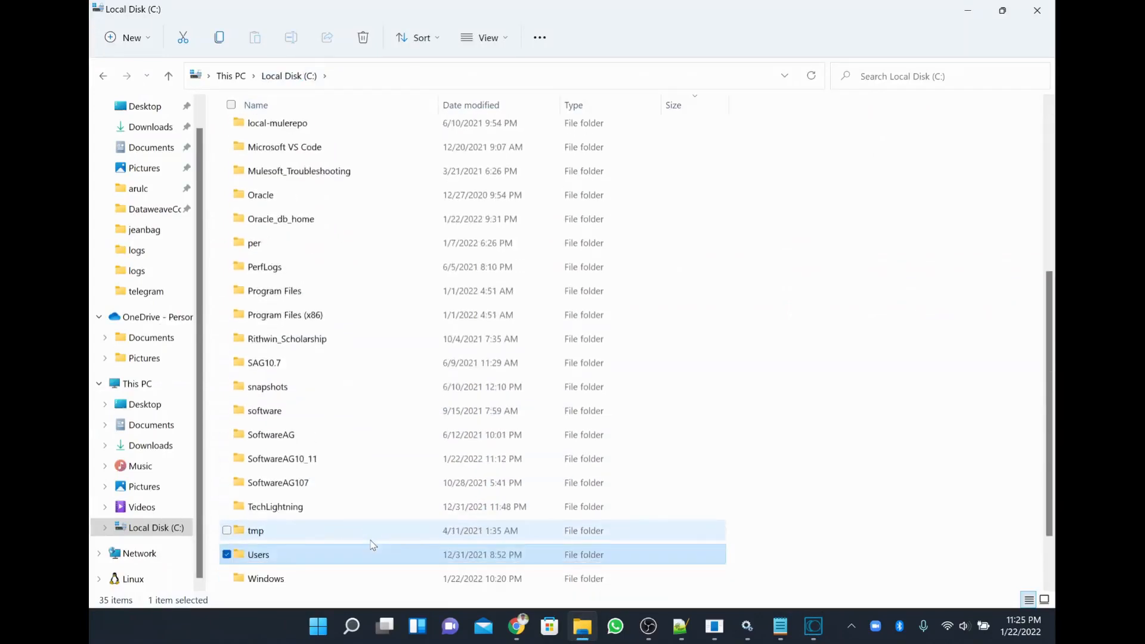
pyautogui.scroll(-3, 371, 545)
pyautogui.click(318, 394)
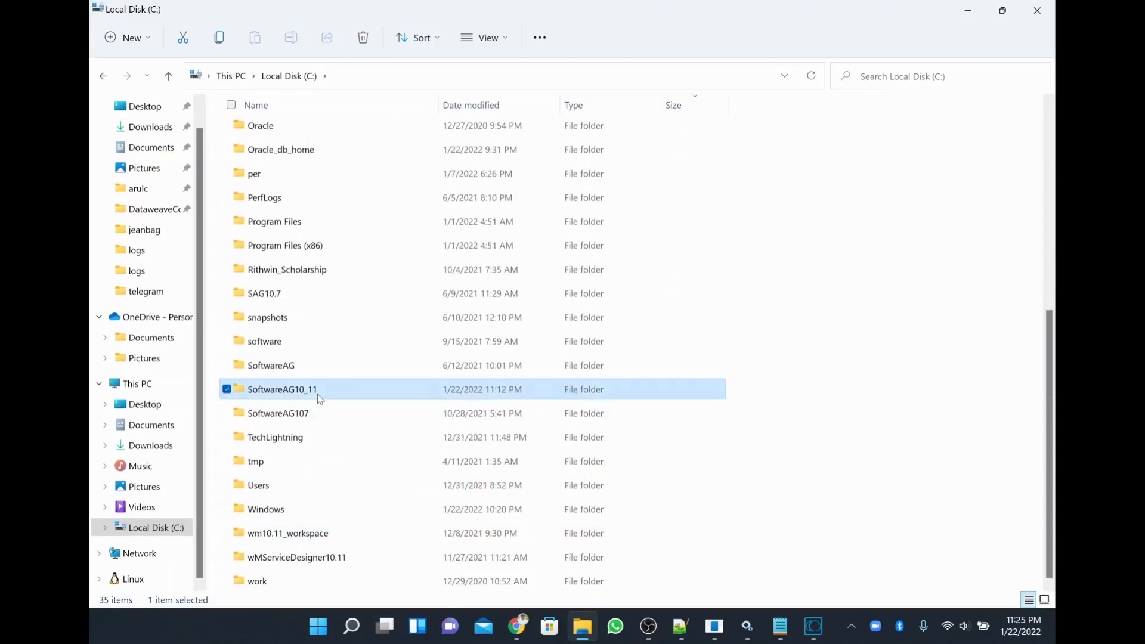
pyautogui.doubleClick(317, 393)
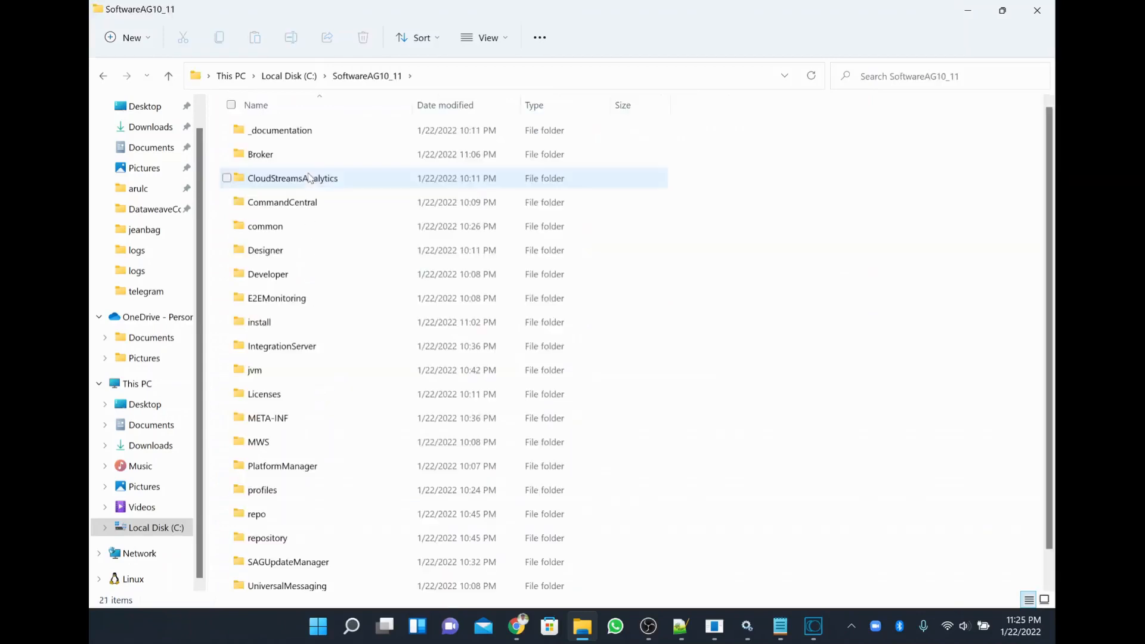
# Open CommandCentral\client\bin and select cc.bat.
pyautogui.click(286, 209)
pyautogui.doubleClick(287, 210)
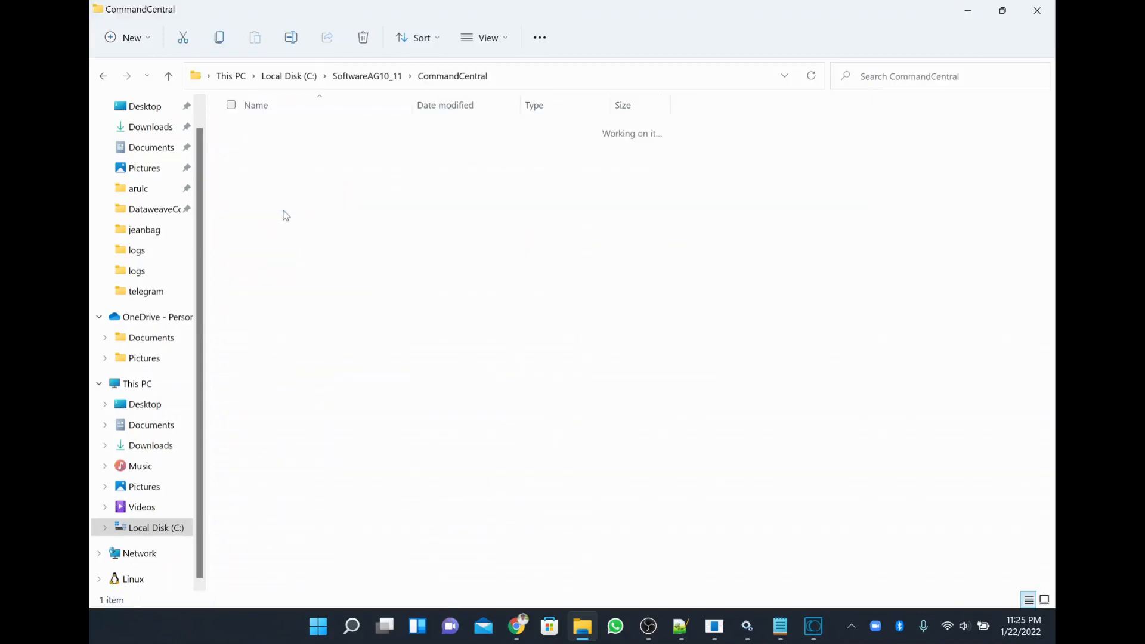
pyautogui.click(263, 138)
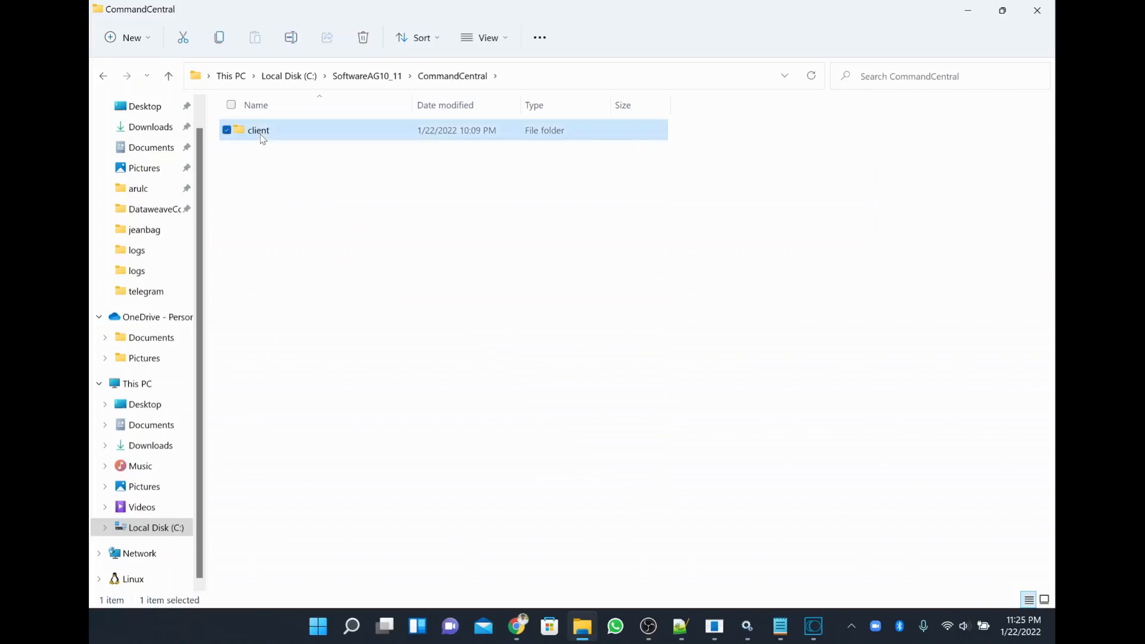
pyautogui.doubleClick(262, 136)
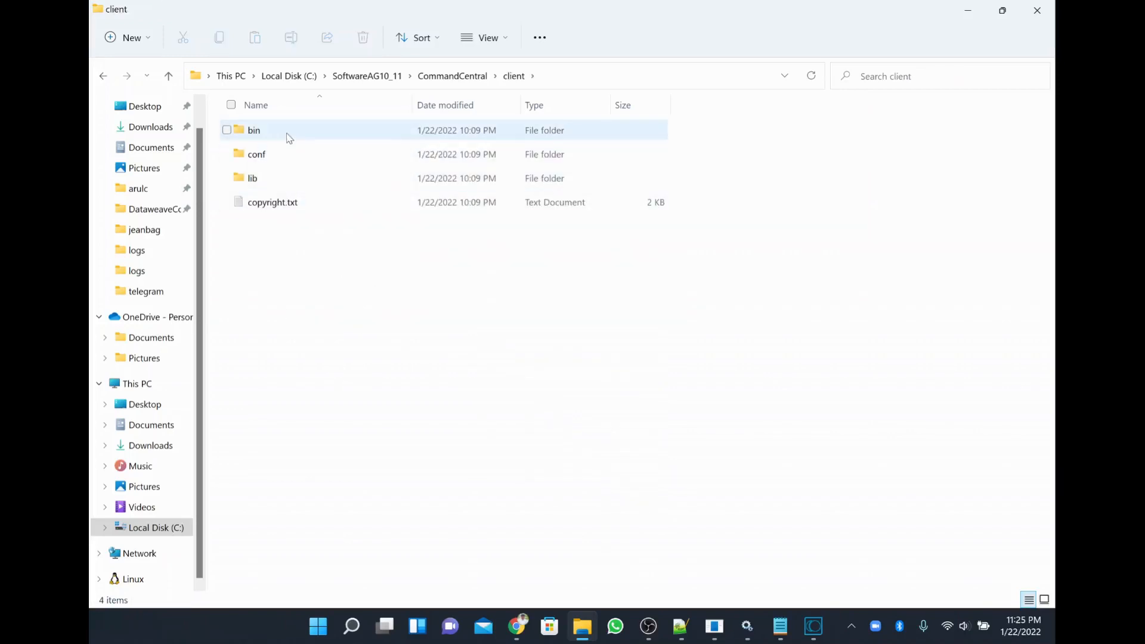
pyautogui.click(289, 138)
pyautogui.doubleClick(289, 138)
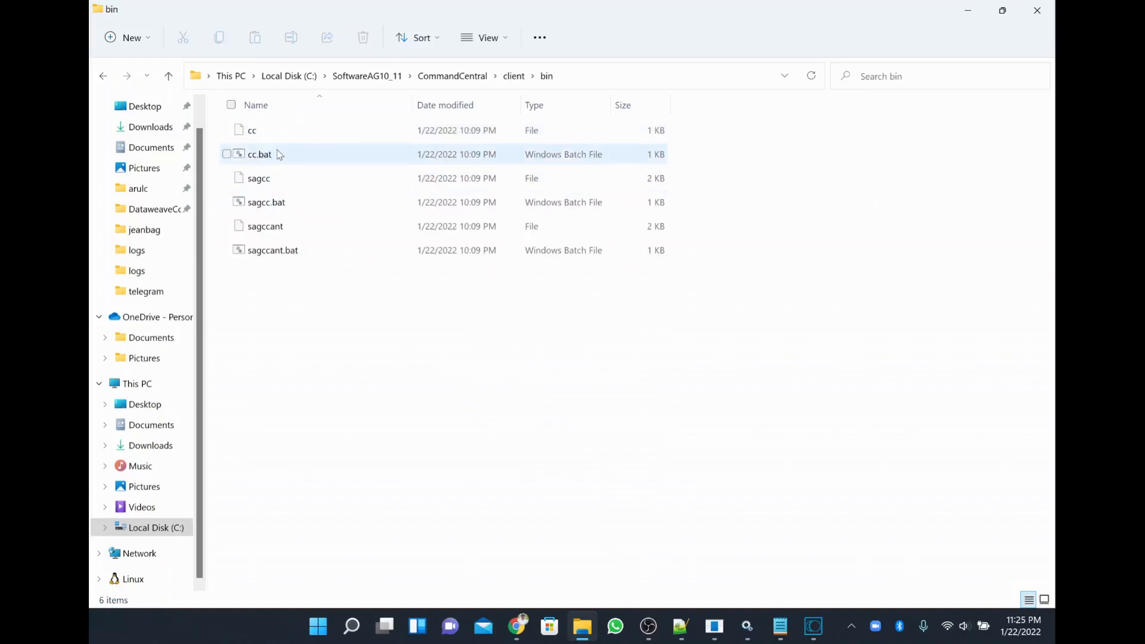
pyautogui.click(278, 152)
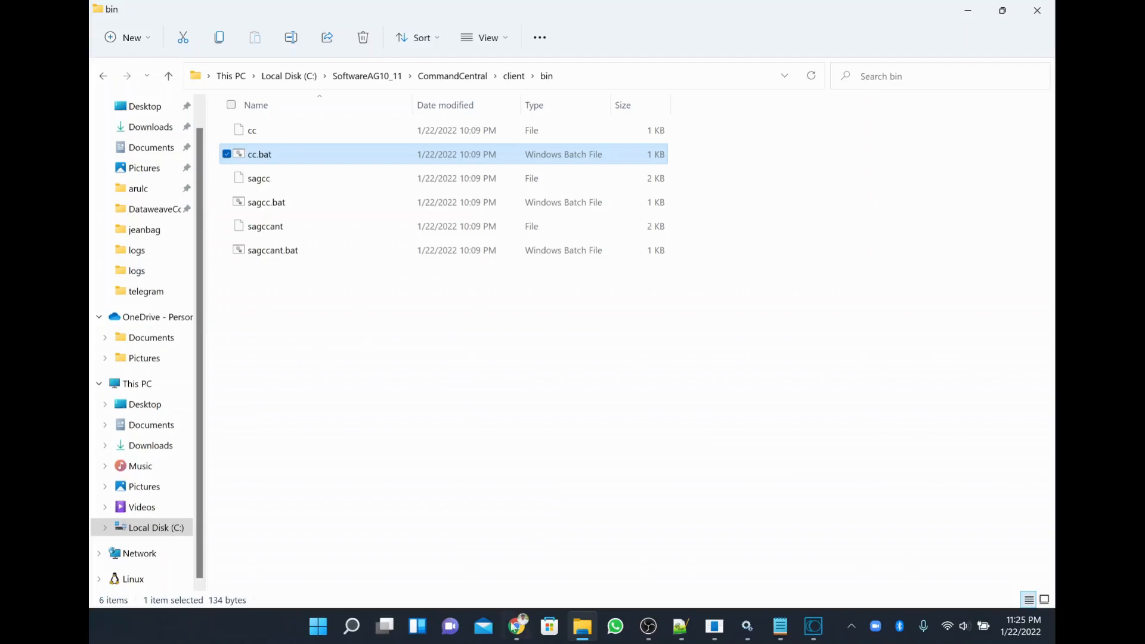
# Reload localhost:8585 in Chrome, which still fails with ERR_CONNECTION_REFUSED.
pyautogui.click(517, 627)
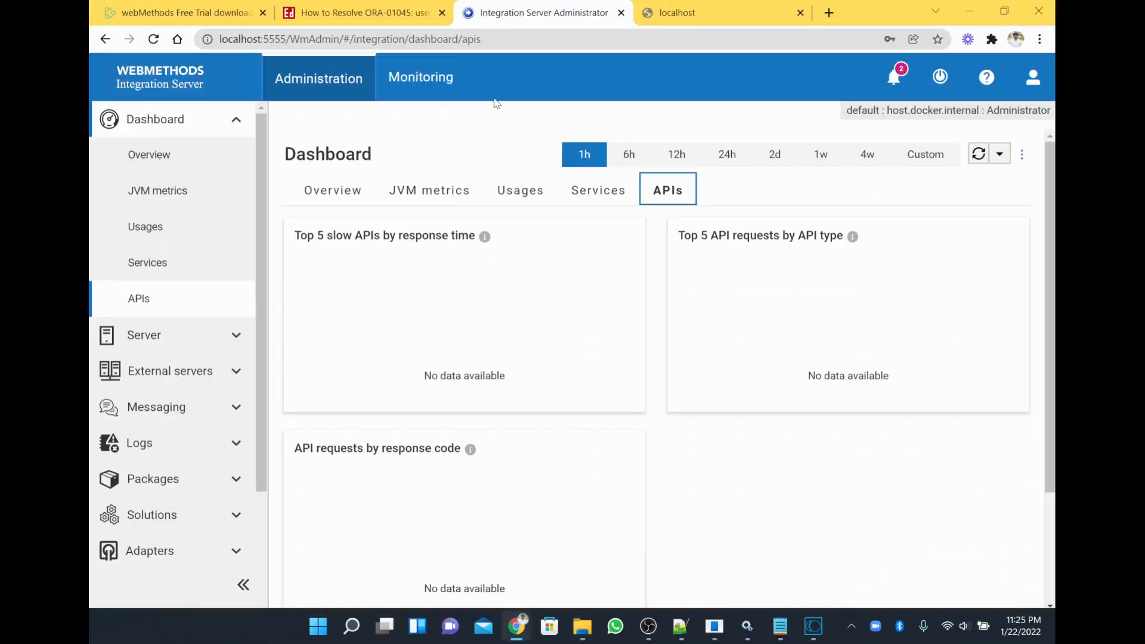
pyautogui.click(678, 23)
pyautogui.click(370, 39)
pyautogui.press('Return')
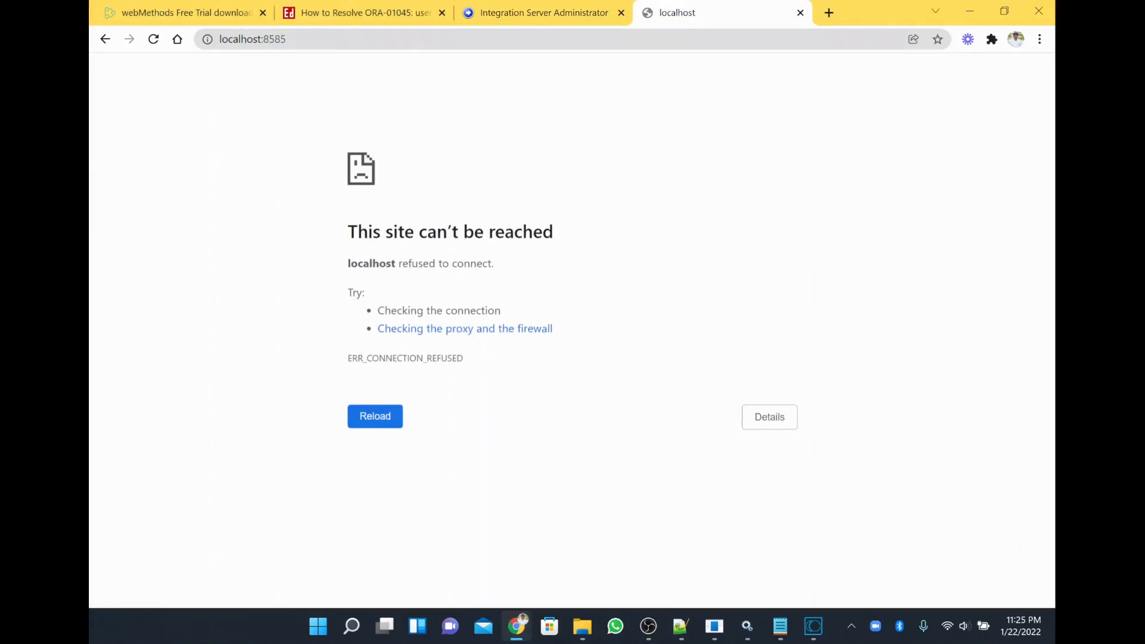
pyautogui.click(253, 39)
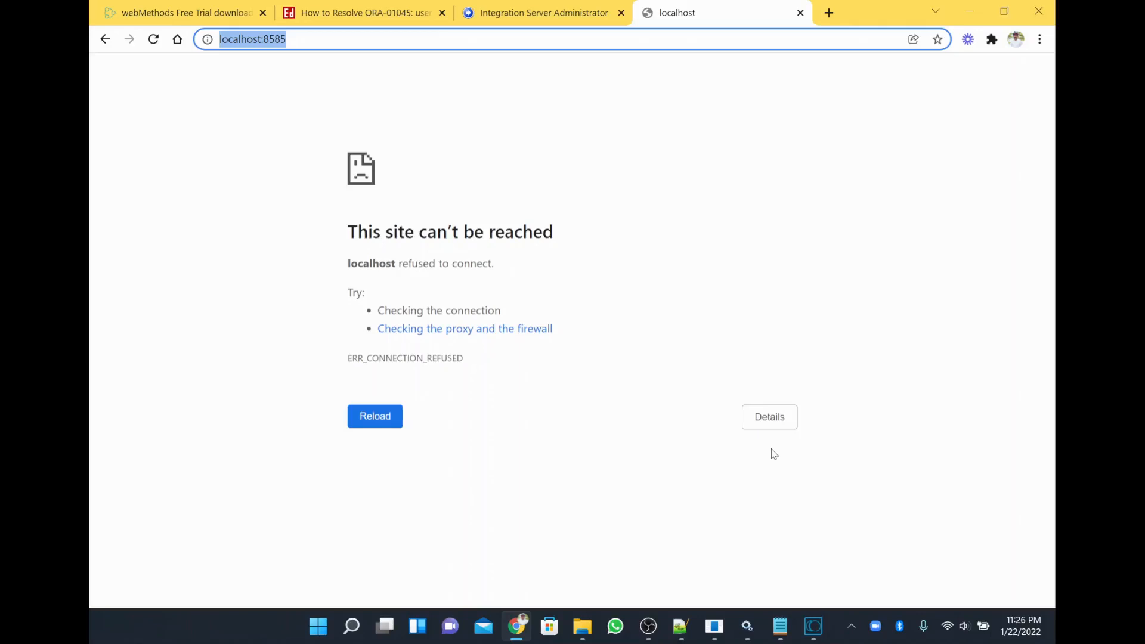
pyautogui.press('F5')
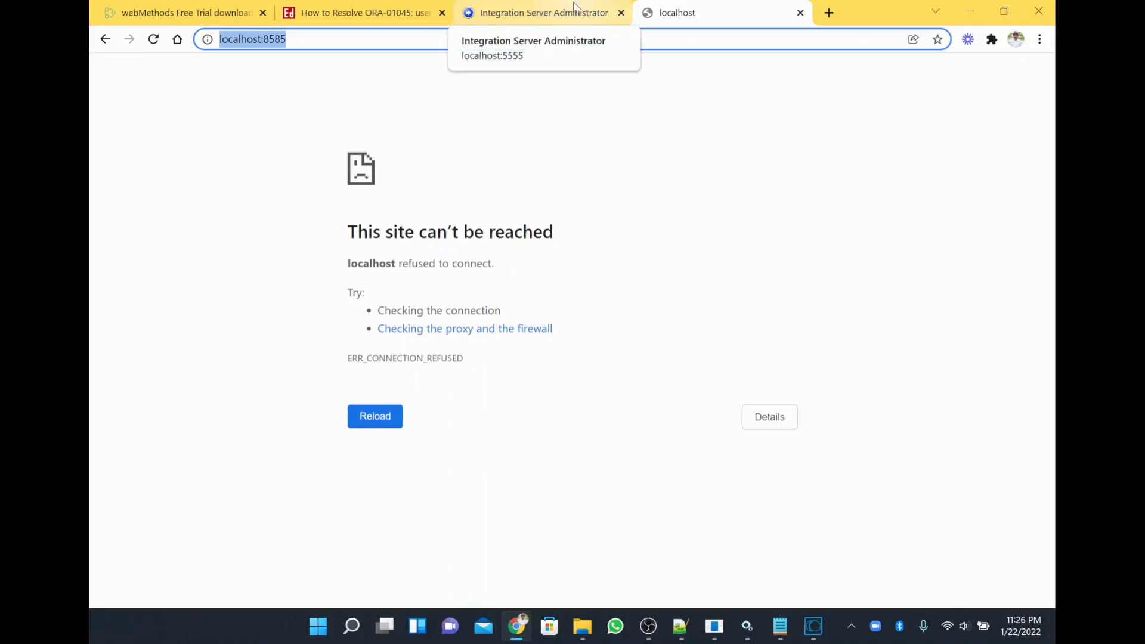
# In Integration Server Administrator, expand Adapters and open the webMethods Adapter for JDBC page.
pyautogui.click(574, 7)
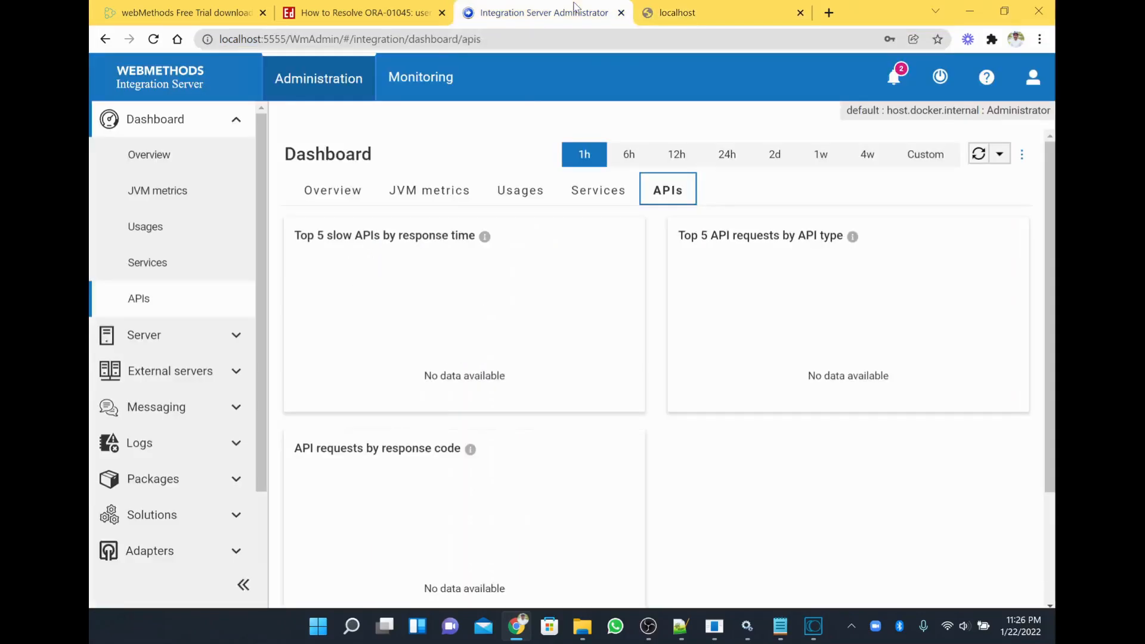
pyautogui.scroll(-2, 236, 445)
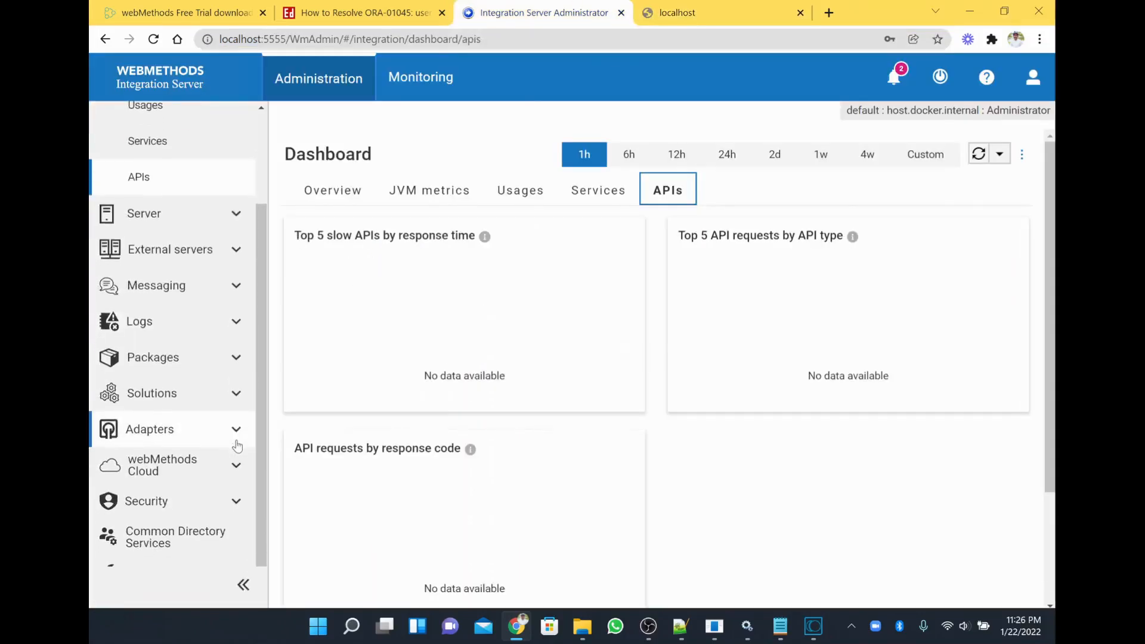
pyautogui.click(237, 440)
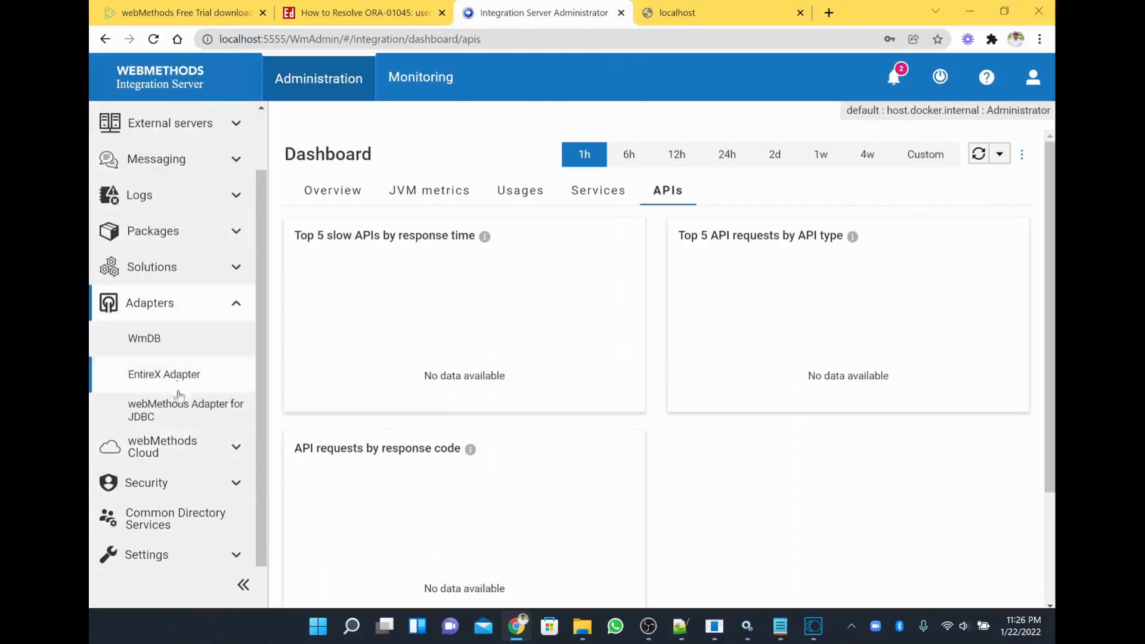
pyautogui.click(178, 411)
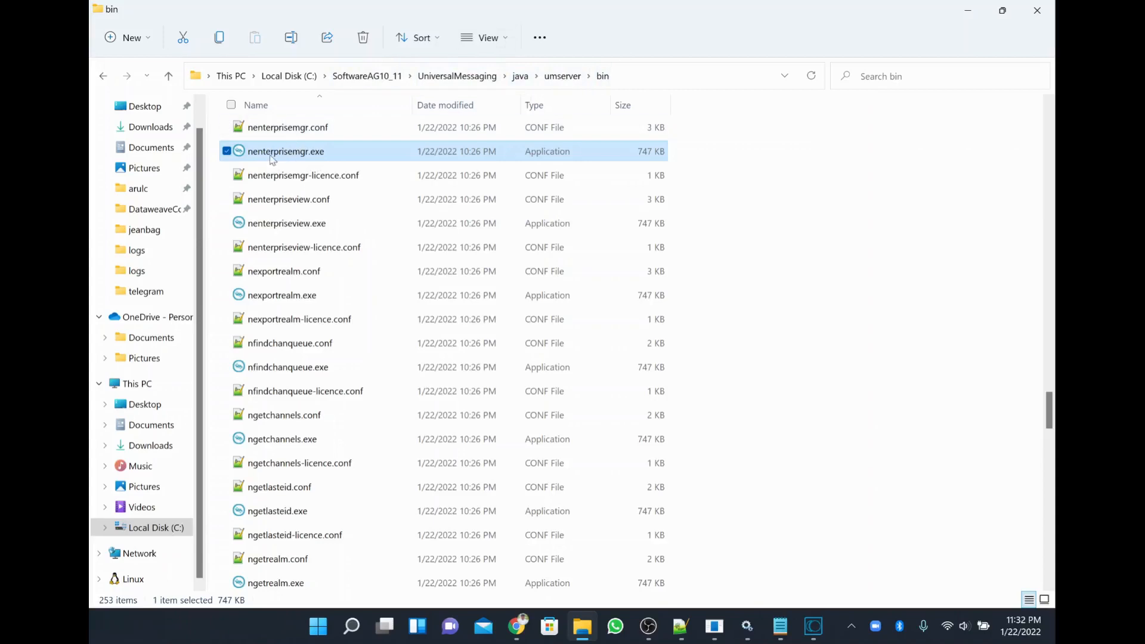
# Run nenterprisemgr.exe from the umserver bin folder and maximize Enterprise Manager 10.11.
pyautogui.doubleClick(317, 156)
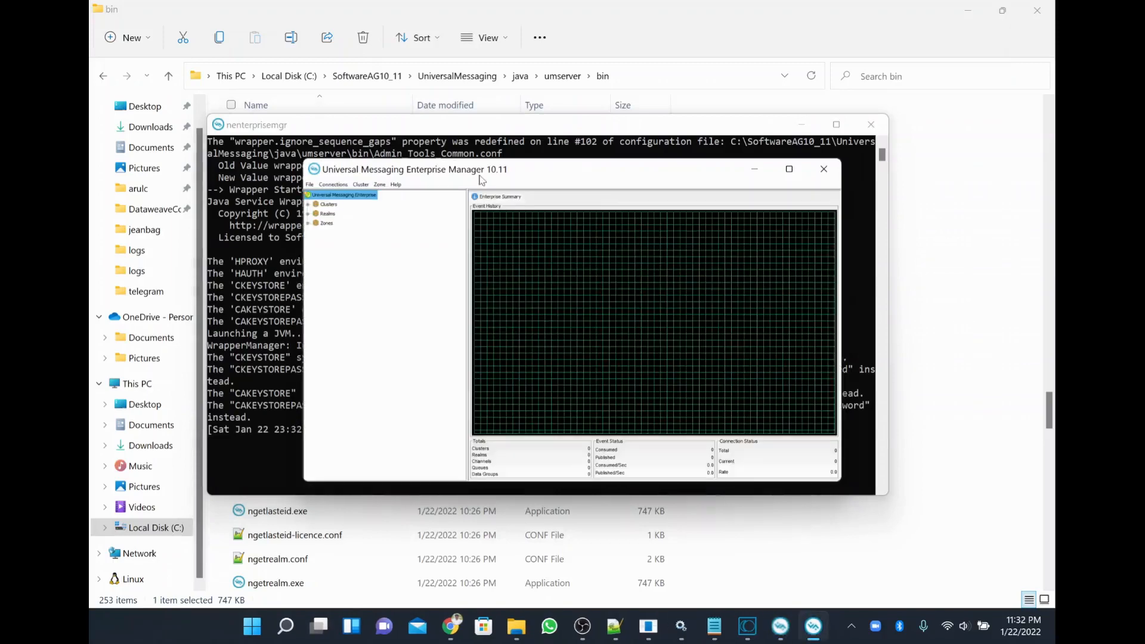
pyautogui.doubleClick(491, 169)
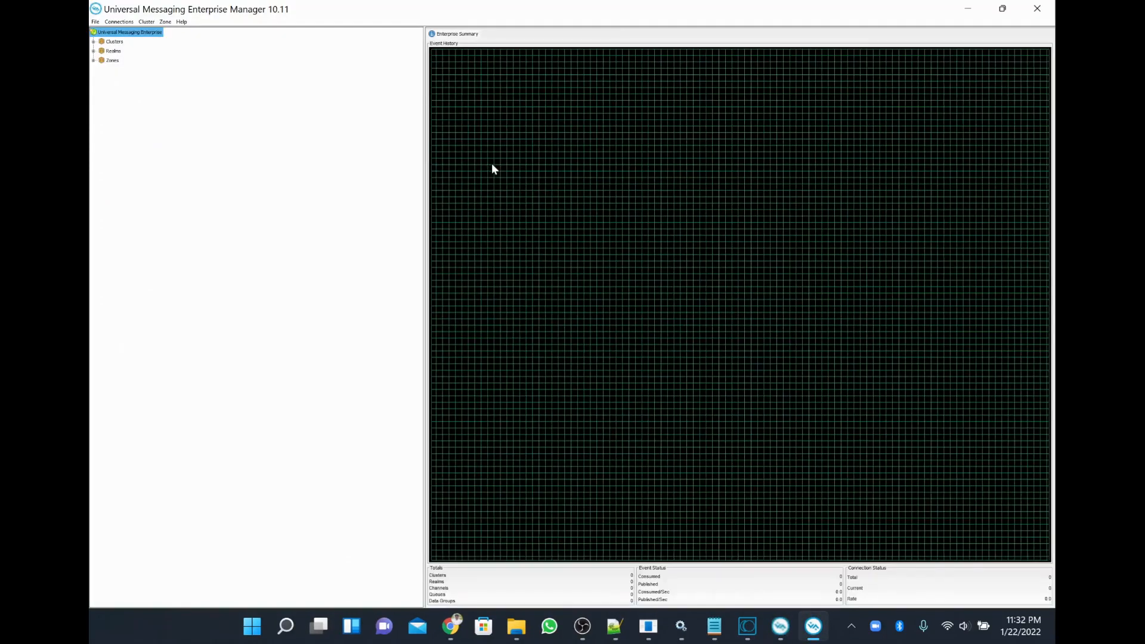
# Expand Realms, glance at the cluster options, and resize then re-maximize the Enterprise Manager window.
pyautogui.click(94, 51)
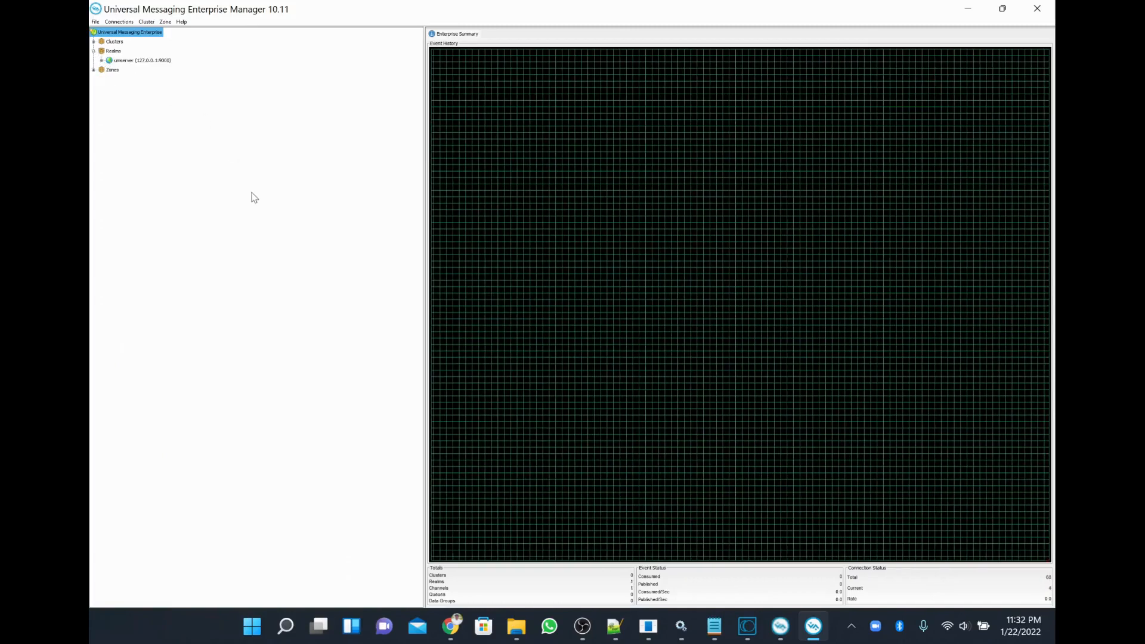
pyautogui.click(146, 22)
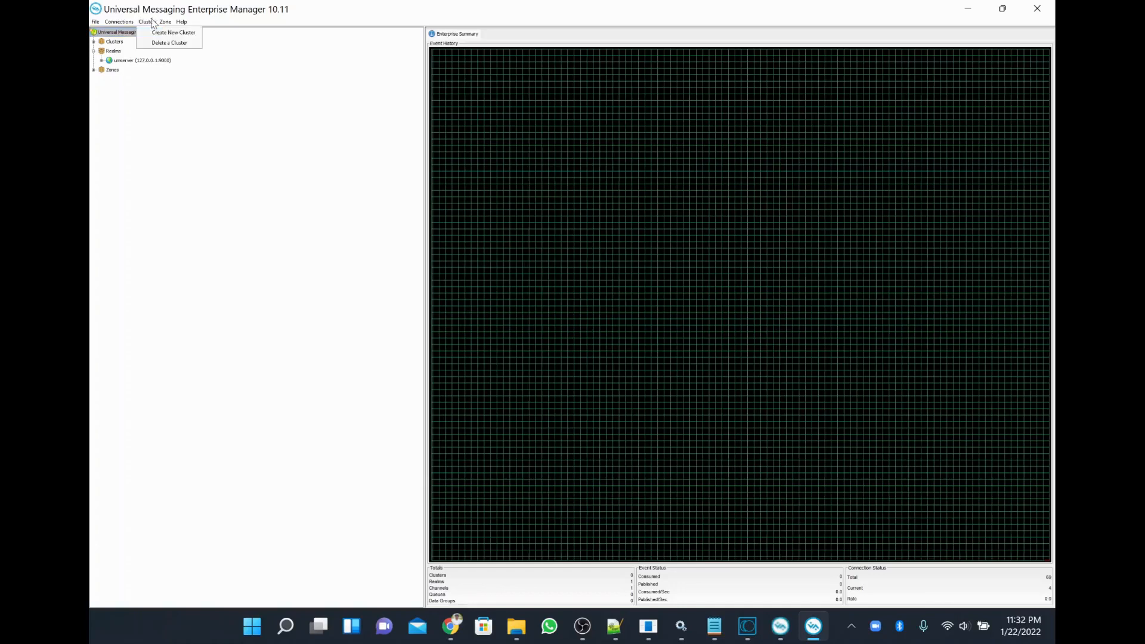
pyautogui.click(310, 9)
pyautogui.doubleClick(310, 9)
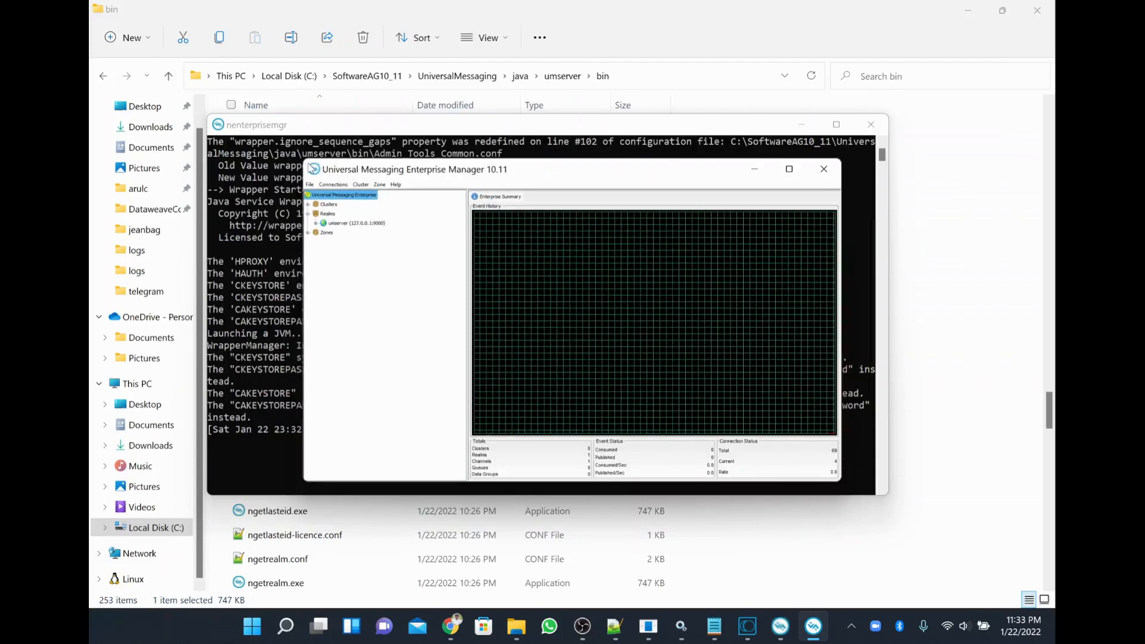
pyautogui.moveTo(304, 160); pyautogui.dragTo(215, 14)
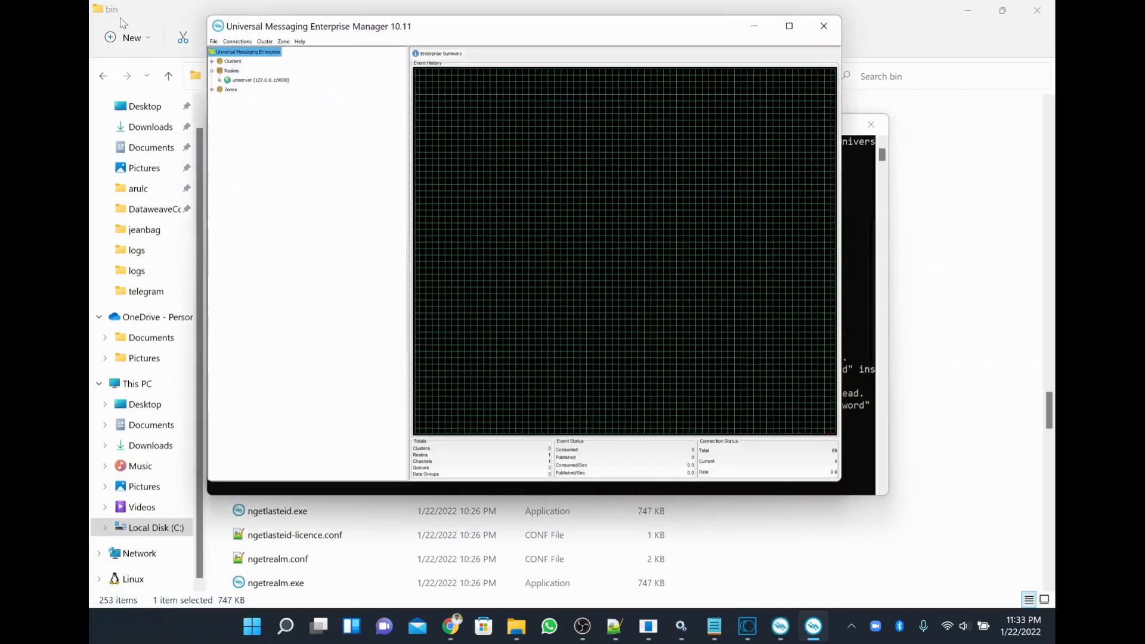
pyautogui.doubleClick(231, 30)
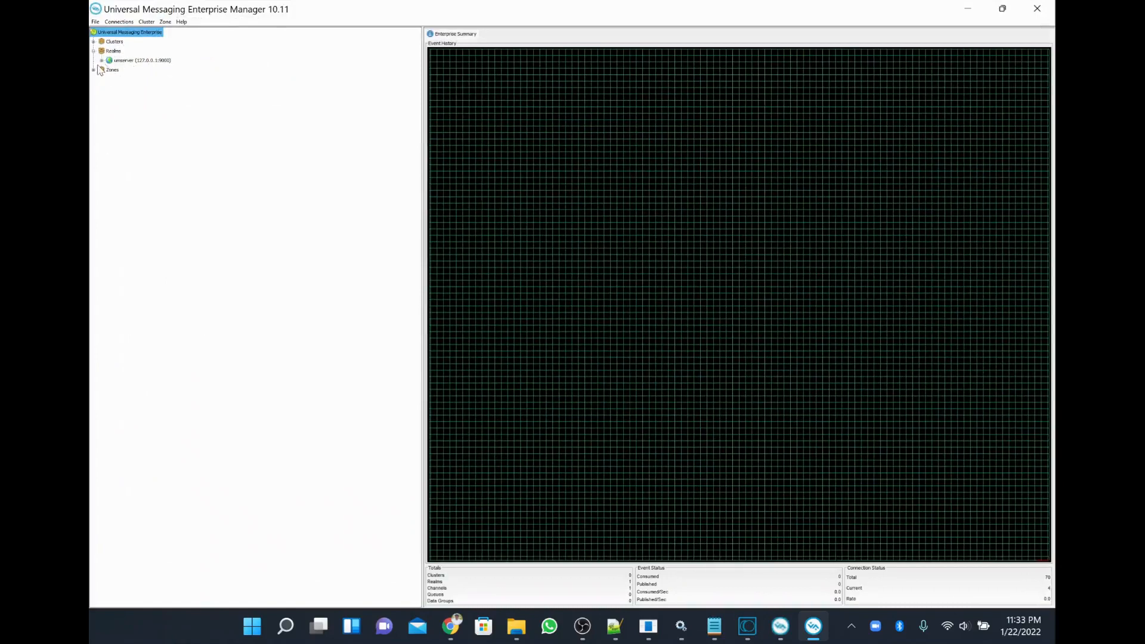
# Select the umserver realm and expand it, then its wm and is folders.
pyautogui.click(116, 60)
pyautogui.click(101, 60)
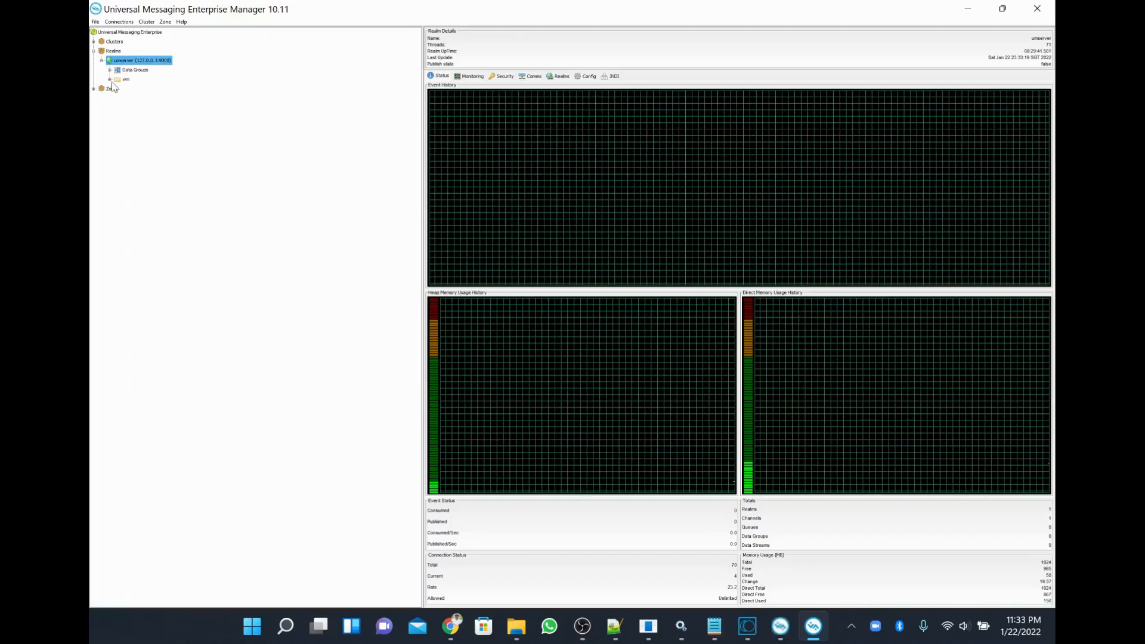
pyautogui.click(109, 79)
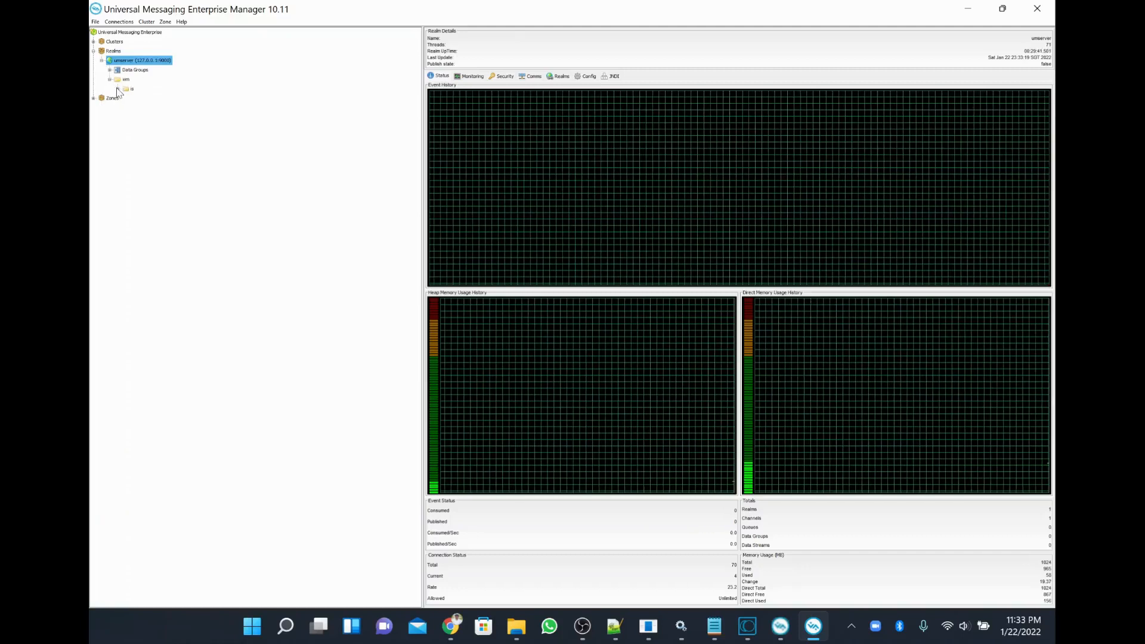
pyautogui.click(117, 89)
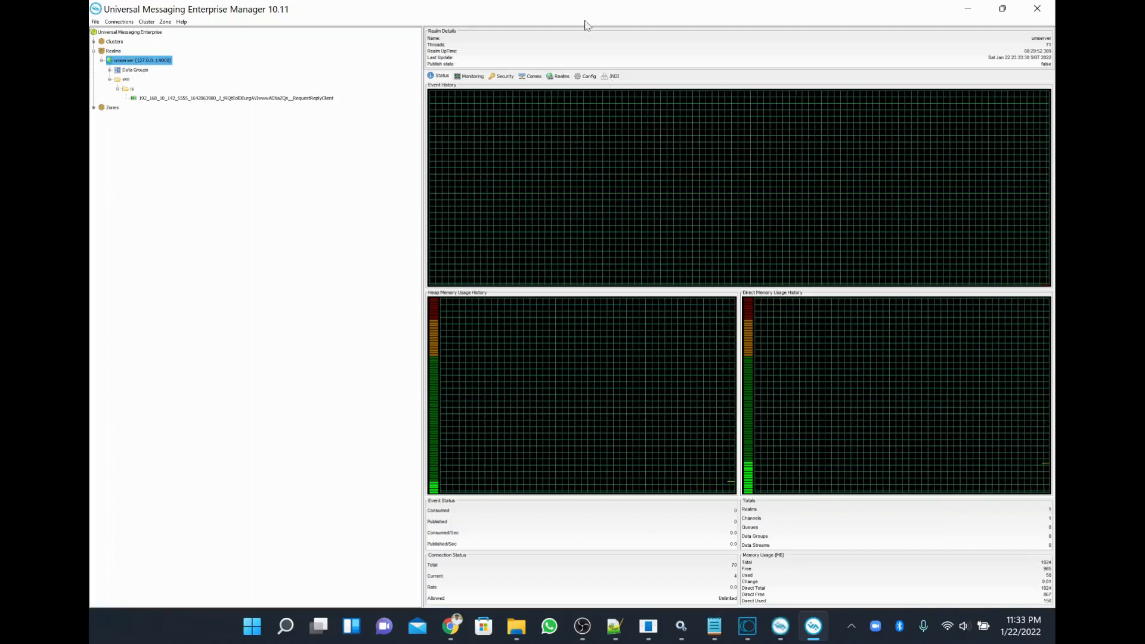
# Create a JNDI context on the umserver realm and inspect its Connection Factories and Queues folders.
pyautogui.click(613, 76)
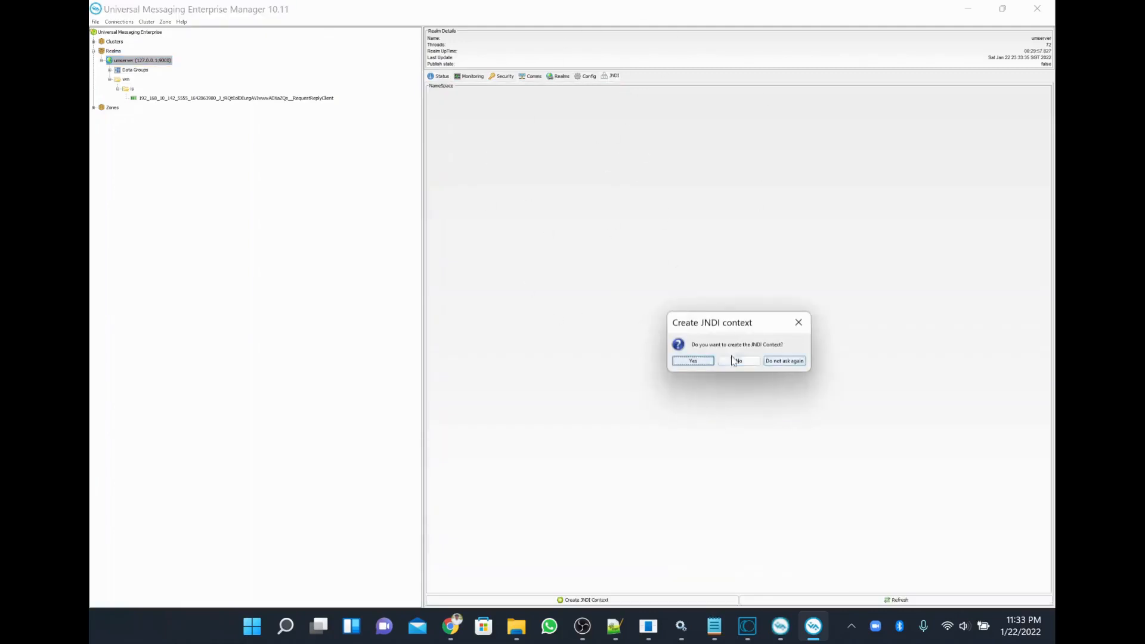
pyautogui.click(686, 361)
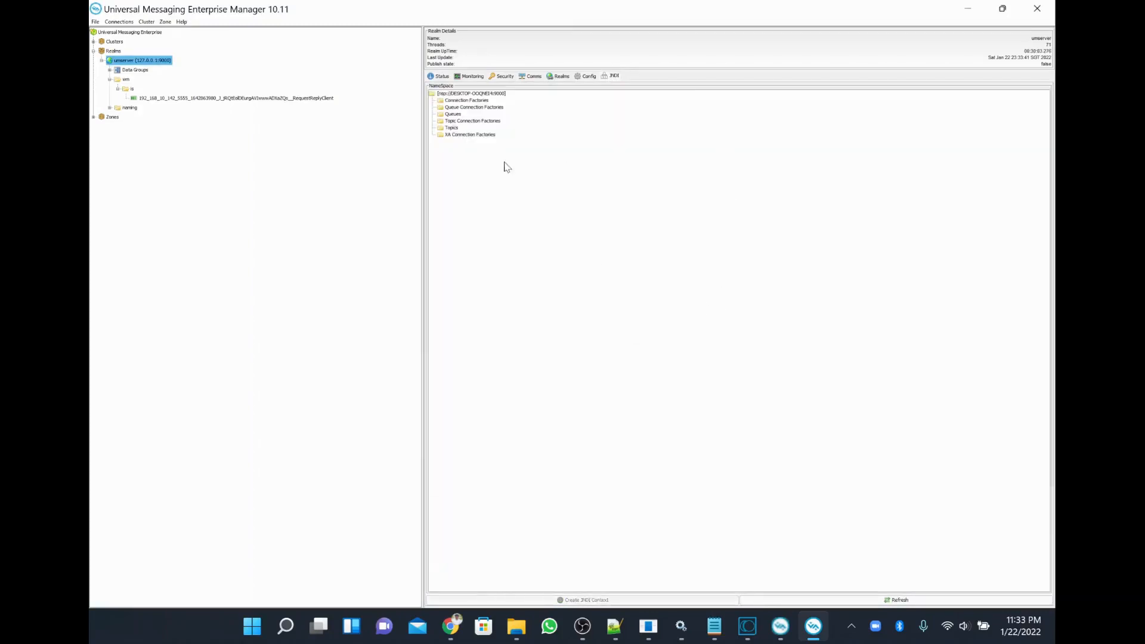
pyautogui.click(476, 100)
pyautogui.click(455, 115)
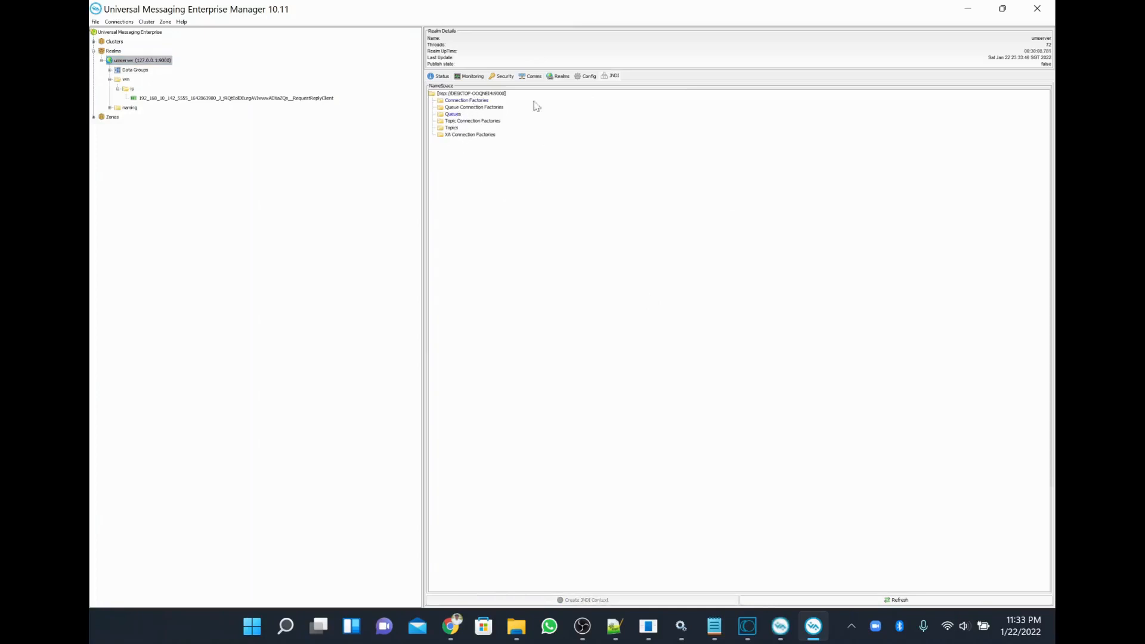